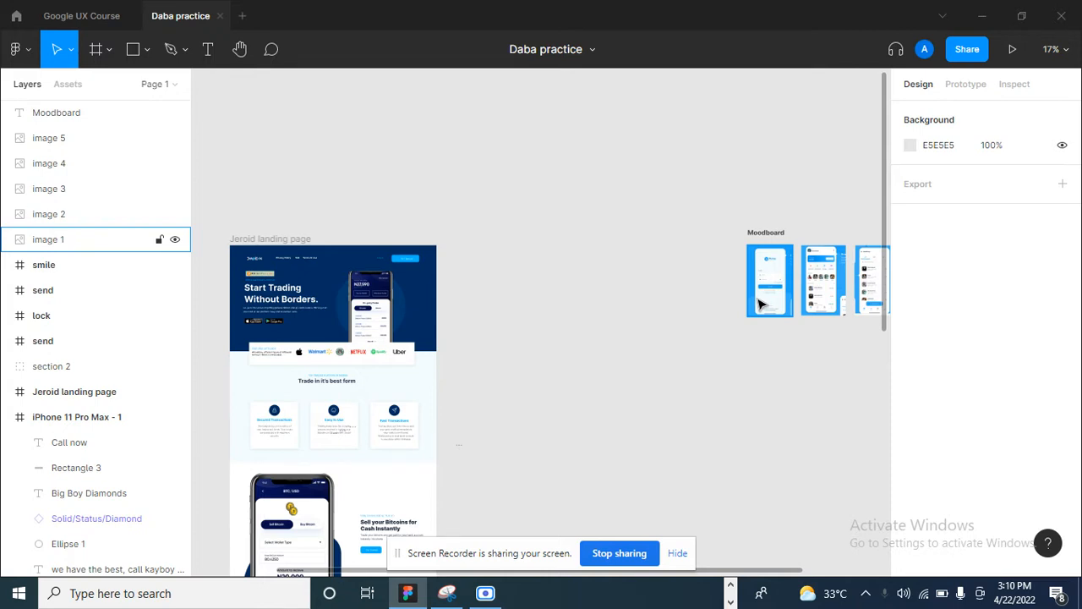
- Examine the five app screens in the moodboard as design reference
scroll(547, 373, "up", 2)
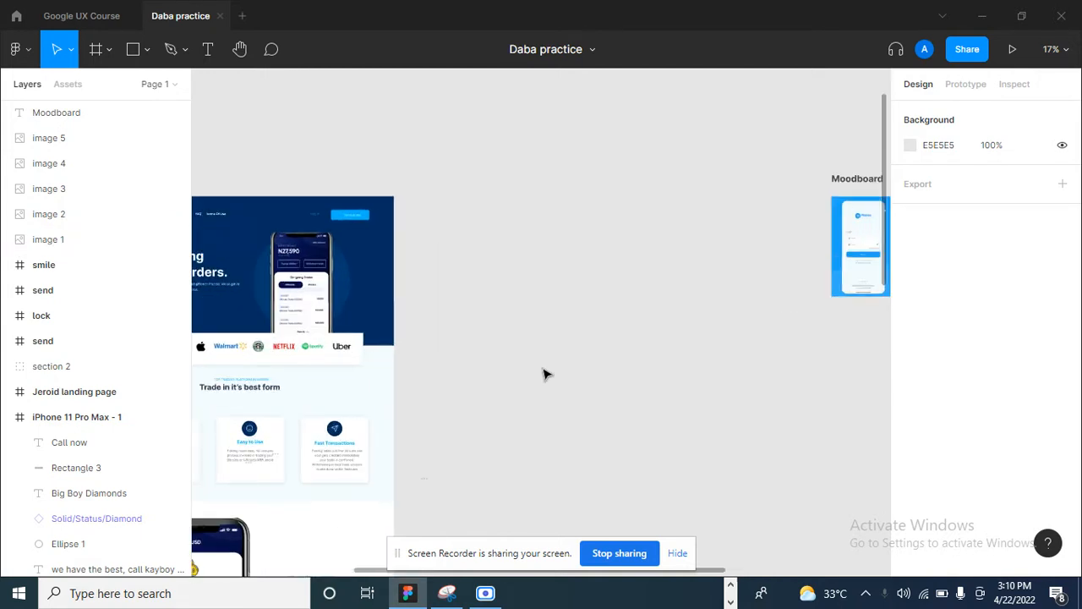
scroll(551, 394, "down", 3)
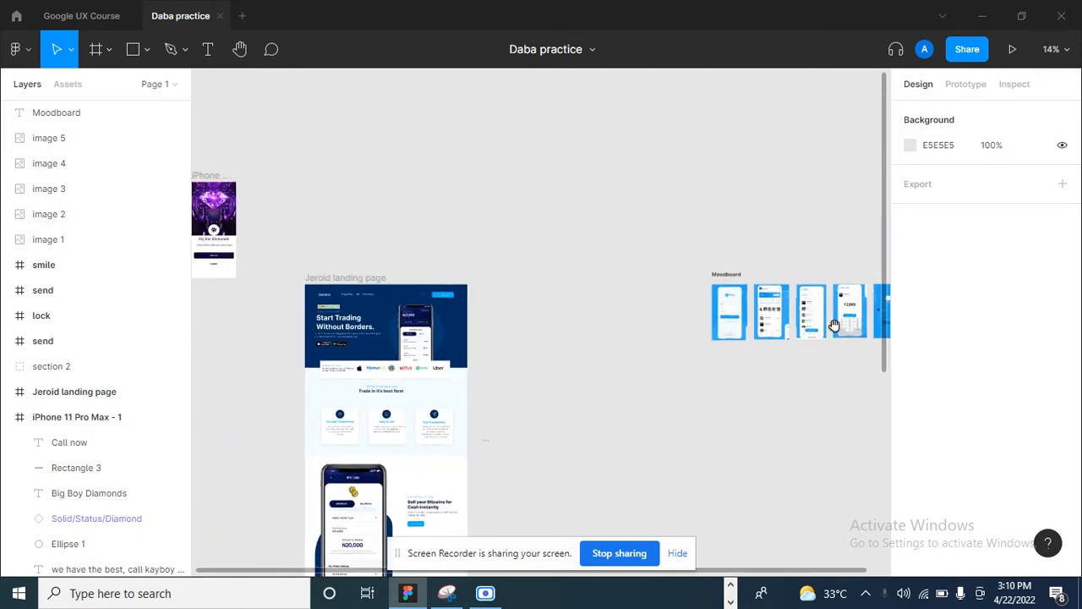
left_click_drag(834, 322, 701, 340)
scroll(823, 313, "up", 5)
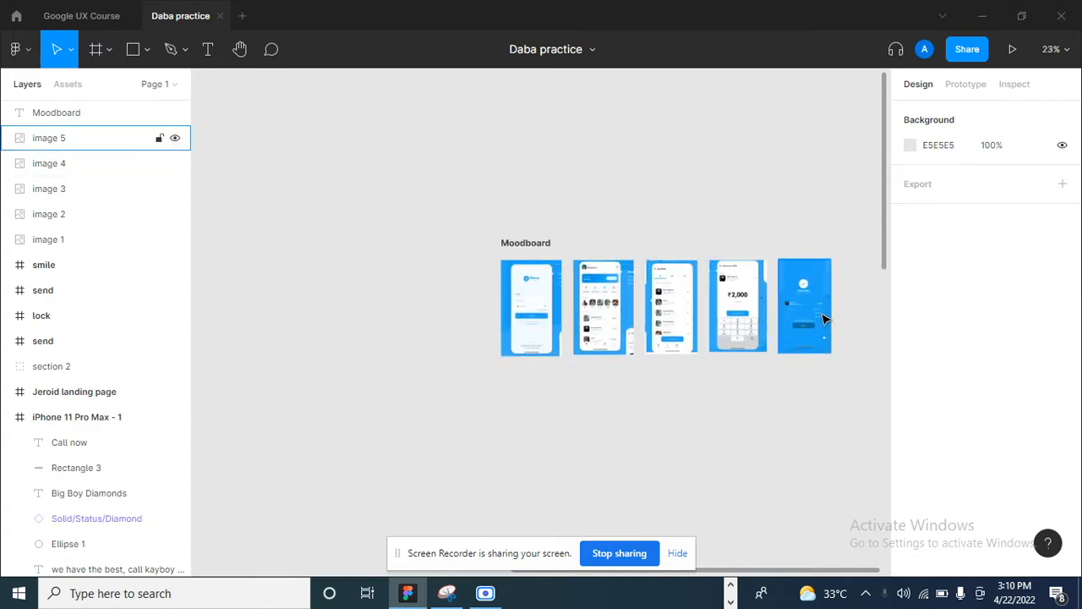
scroll(846, 295, "down", 2)
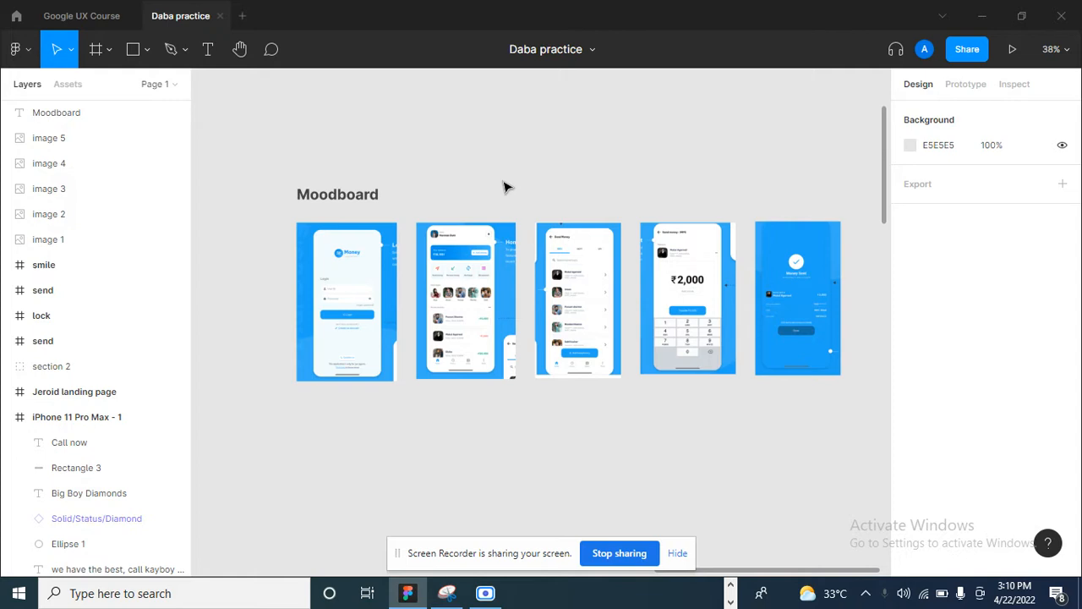
scroll(541, 210, "down", 2)
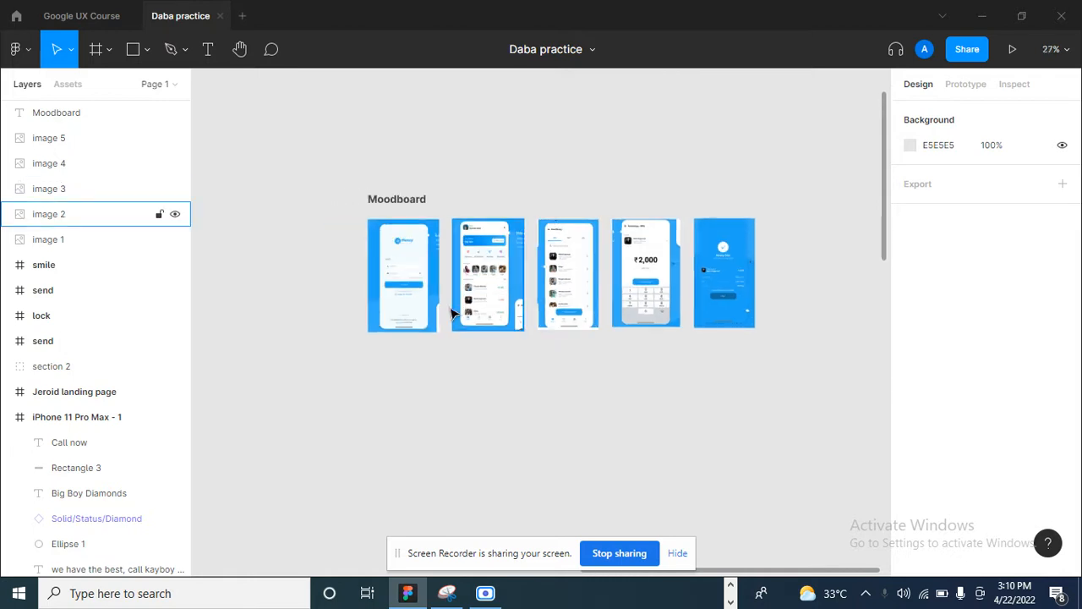
left_click_drag(375, 293, 464, 320)
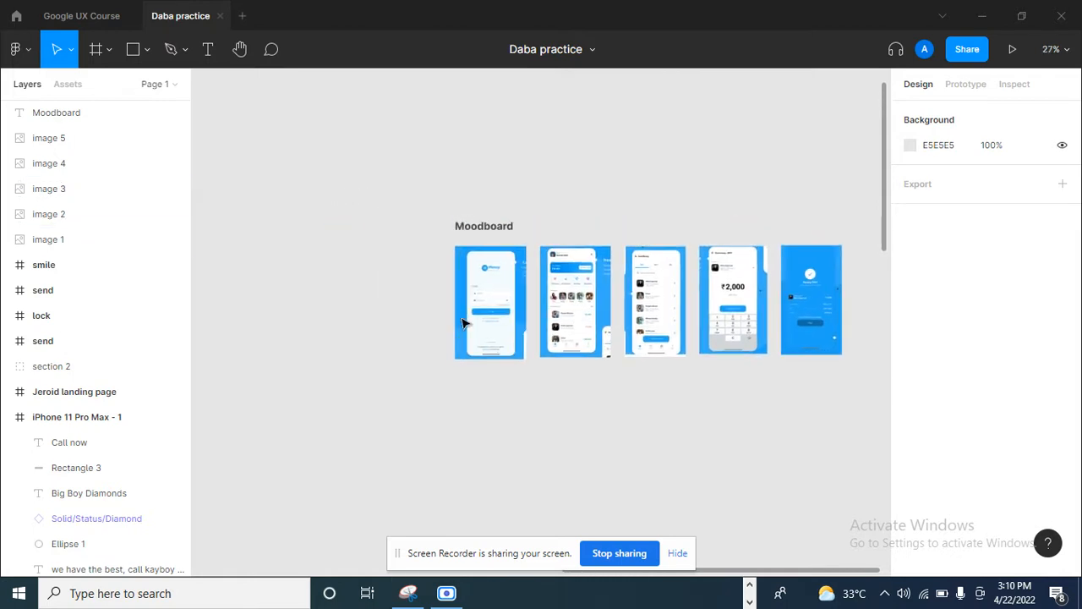
scroll(475, 320, "up", 1)
scroll(635, 294, "up", 2)
scroll(711, 285, "up", 4)
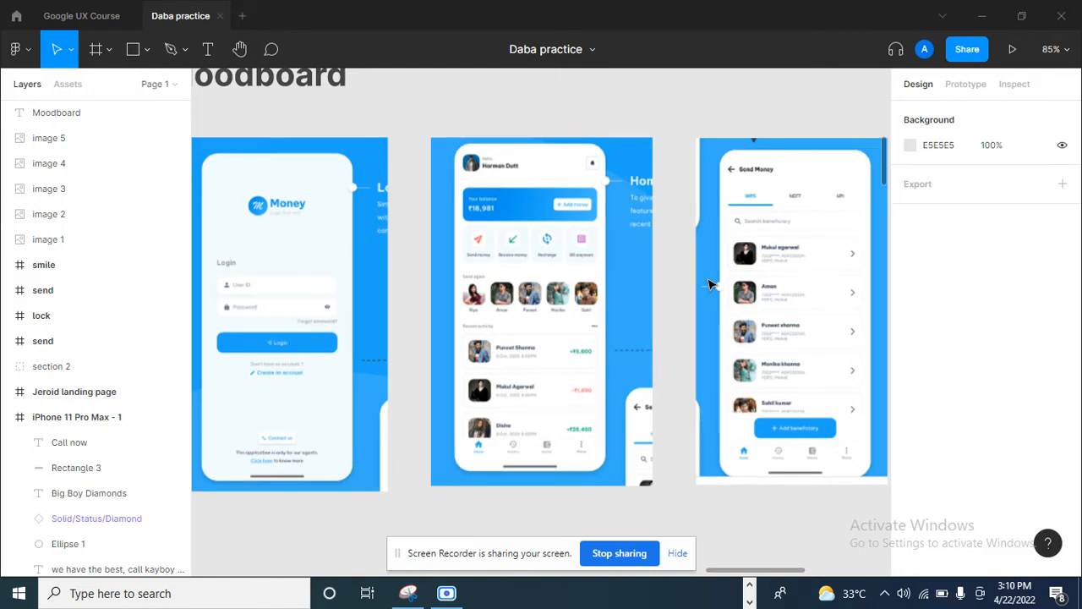
scroll(710, 285, "down", 1)
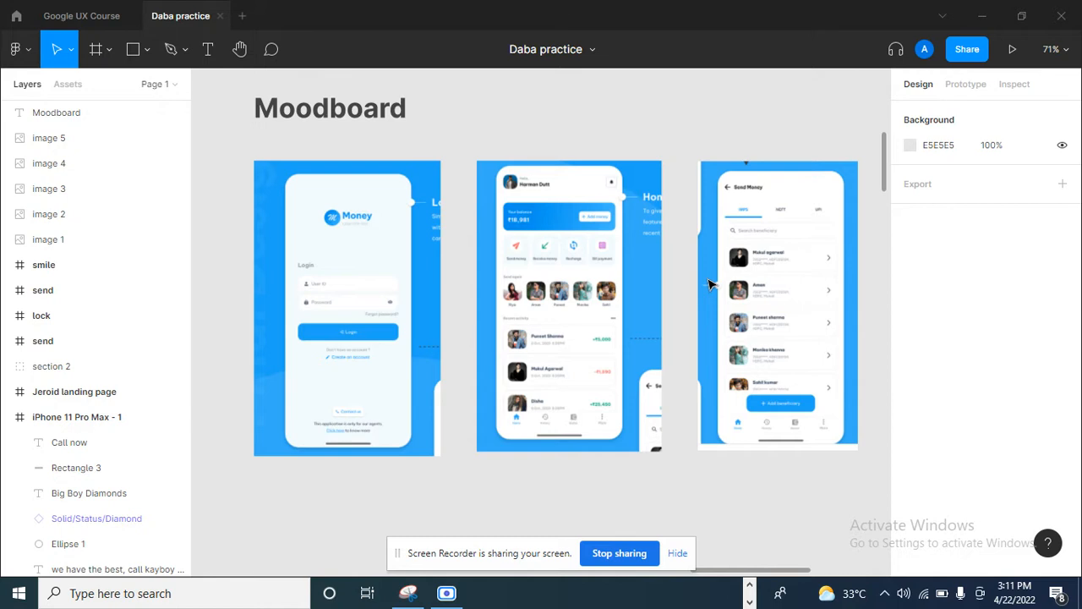
scroll(710, 288, "down", 1)
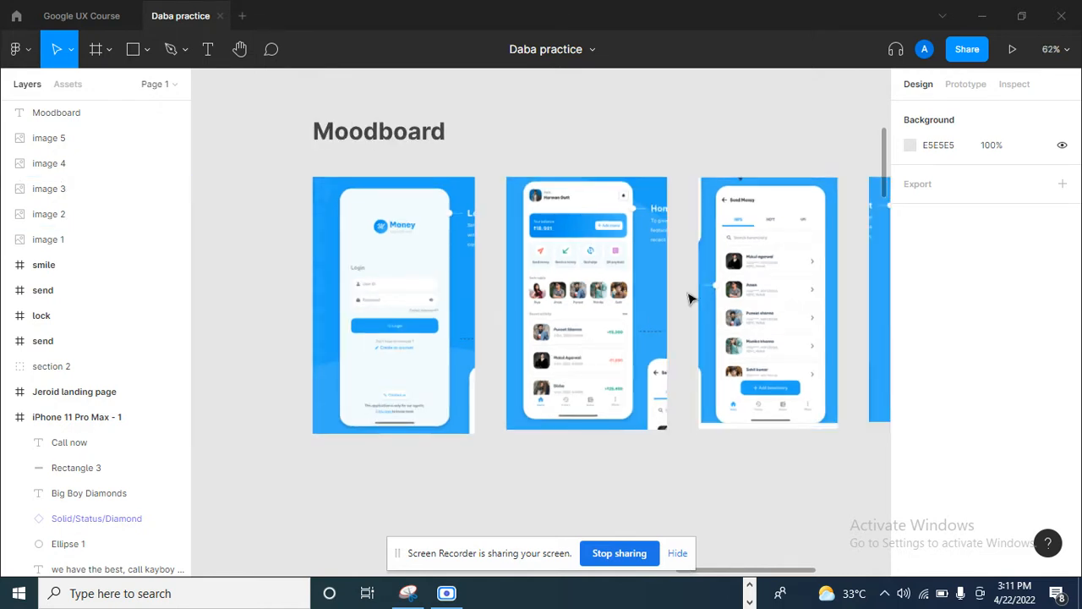
scroll(621, 373, "down", 2)
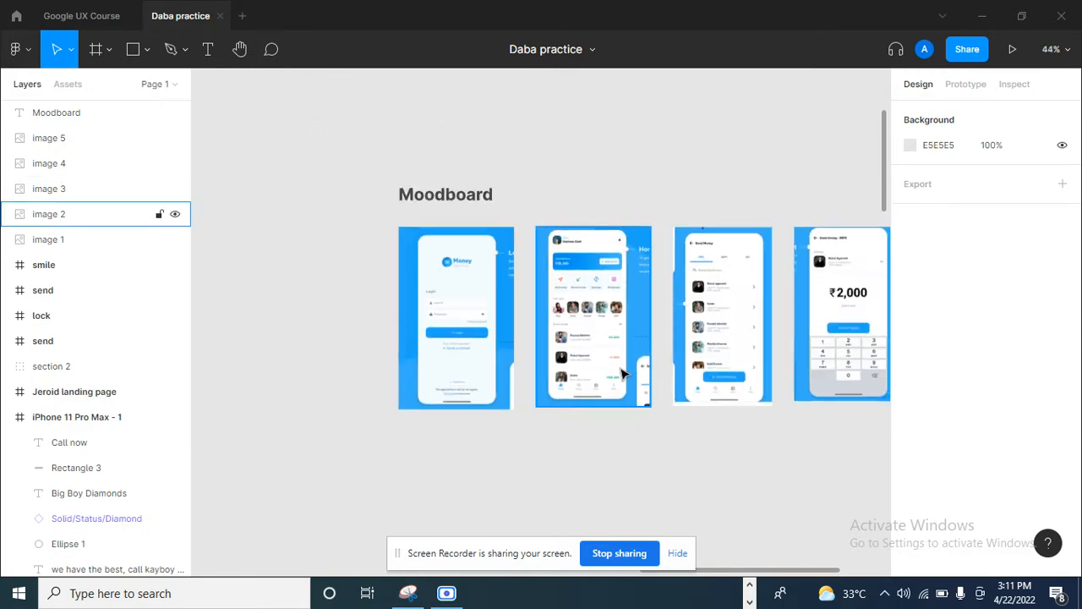
scroll(622, 373, "down", 1)
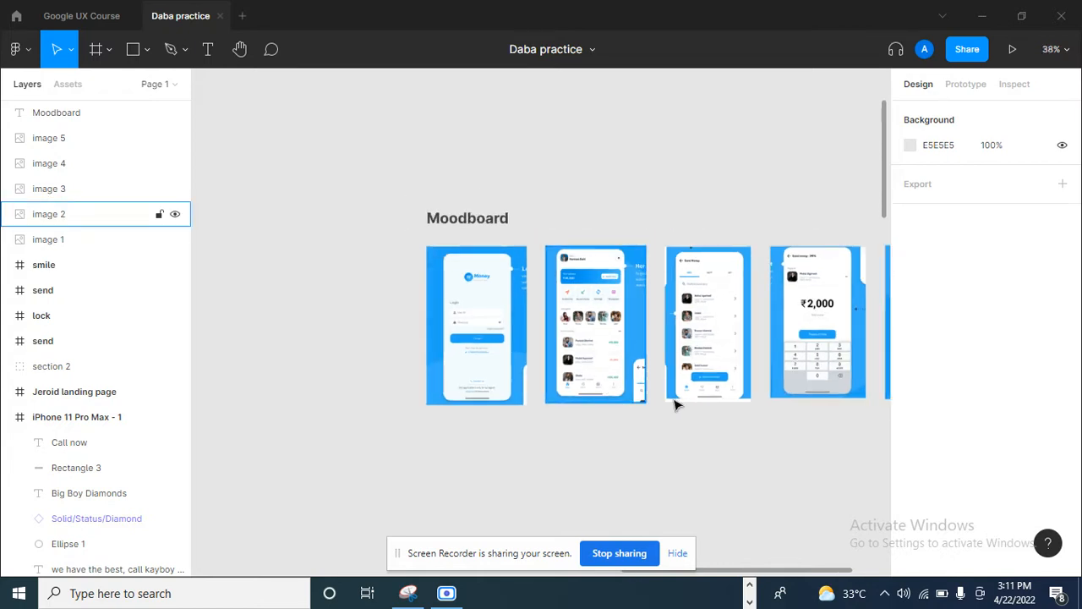
left_click_drag(821, 358, 752, 359)
scroll(752, 364, "down", 2)
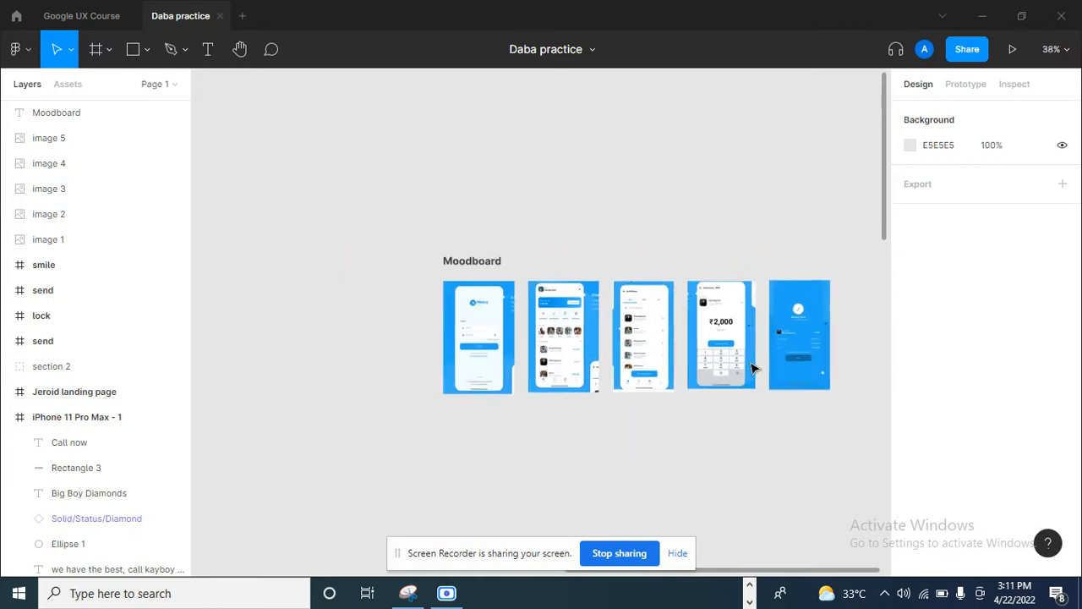
left_click_drag(449, 372, 765, 296)
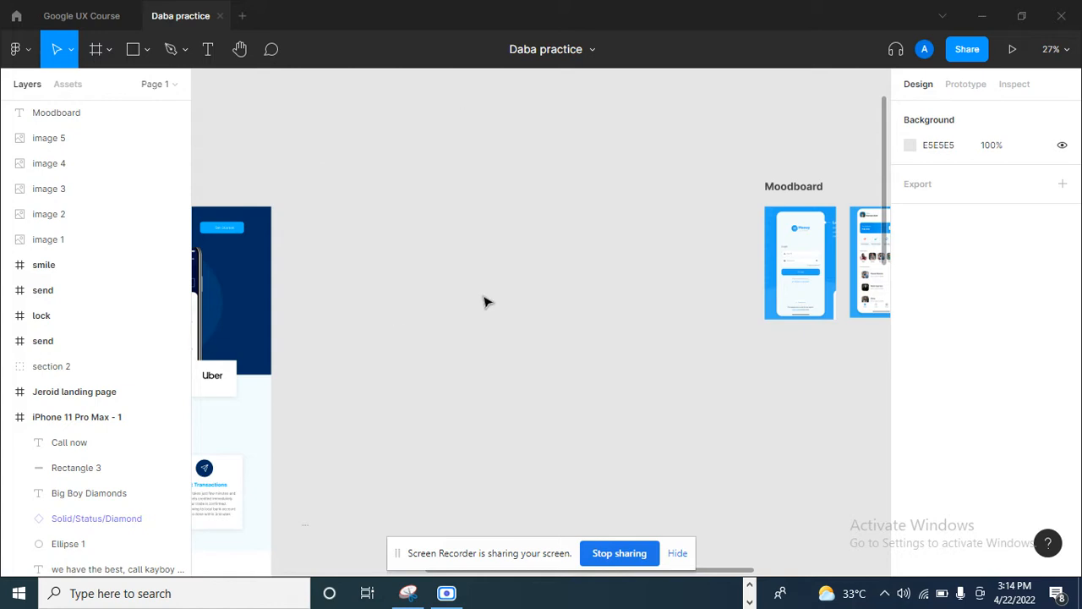
- Create an iPhone 11 Pro / X frame and place it beside the Jeroid landing page, aligned with its top edge
left_click(96, 54)
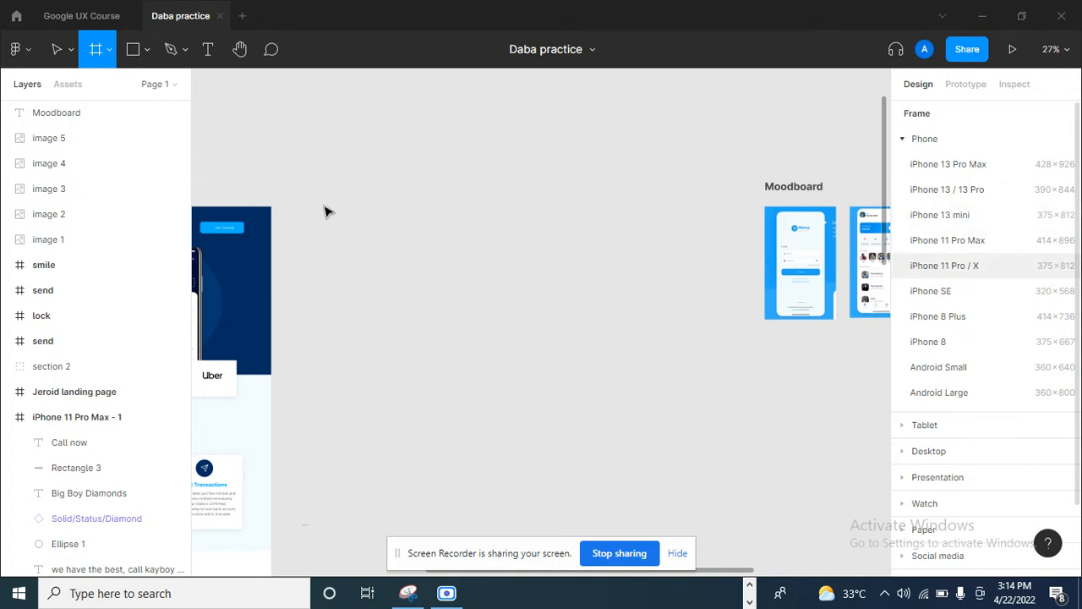
left_click(944, 266)
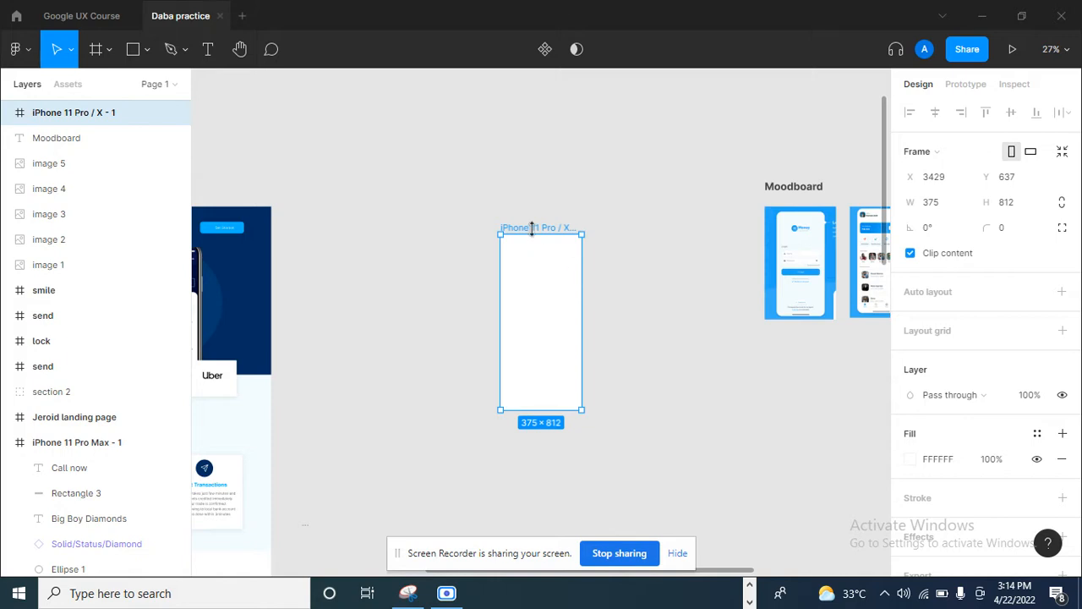
left_click_drag(536, 230, 358, 203)
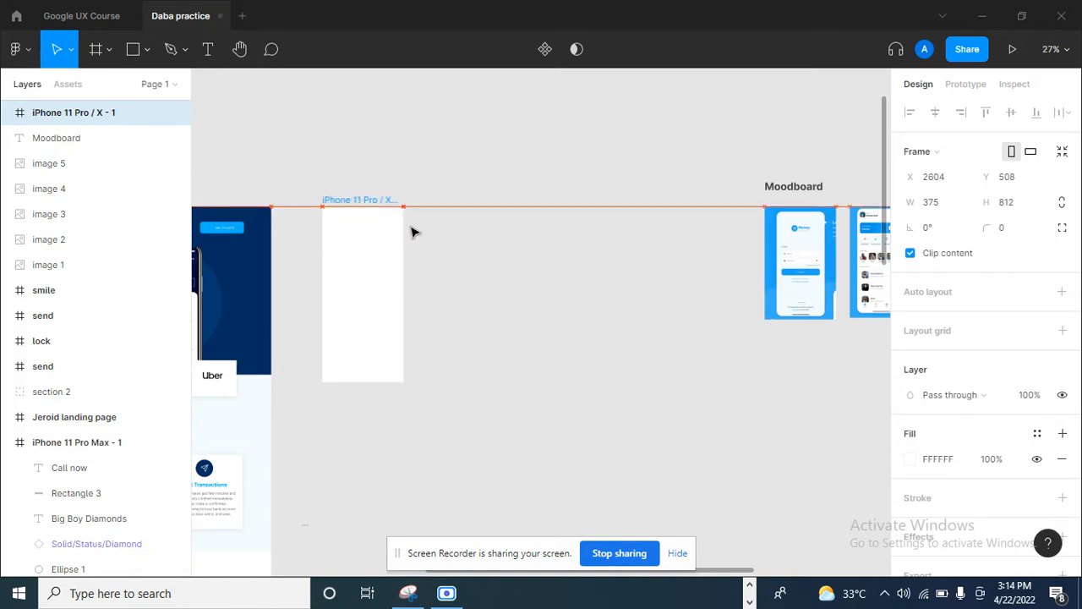
- Examine the login screen in the moodboard and return to the new empty phone frame
scroll(604, 340, "down", 5)
scroll(708, 345, "up", 8)
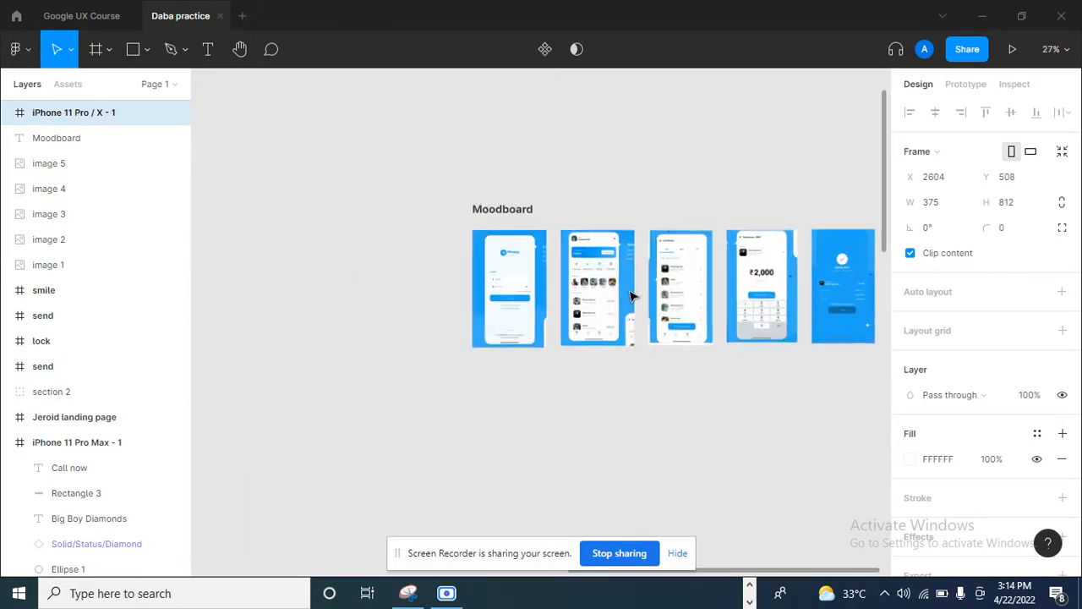
scroll(476, 283, "up", 3)
scroll(488, 278, "down", 1)
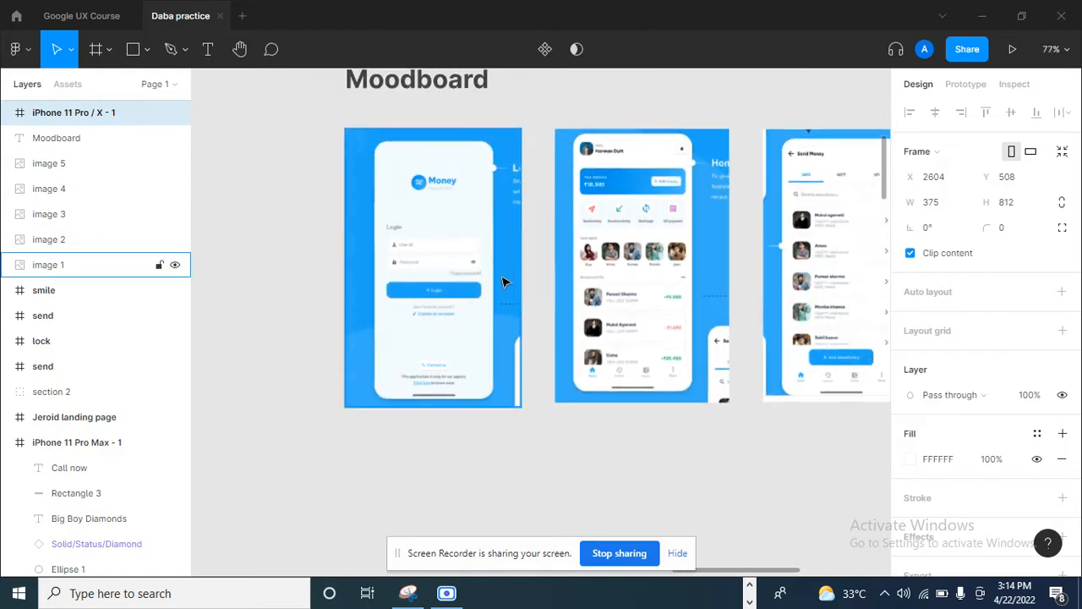
scroll(471, 186, "up", 1)
scroll(550, 181, "down", 8)
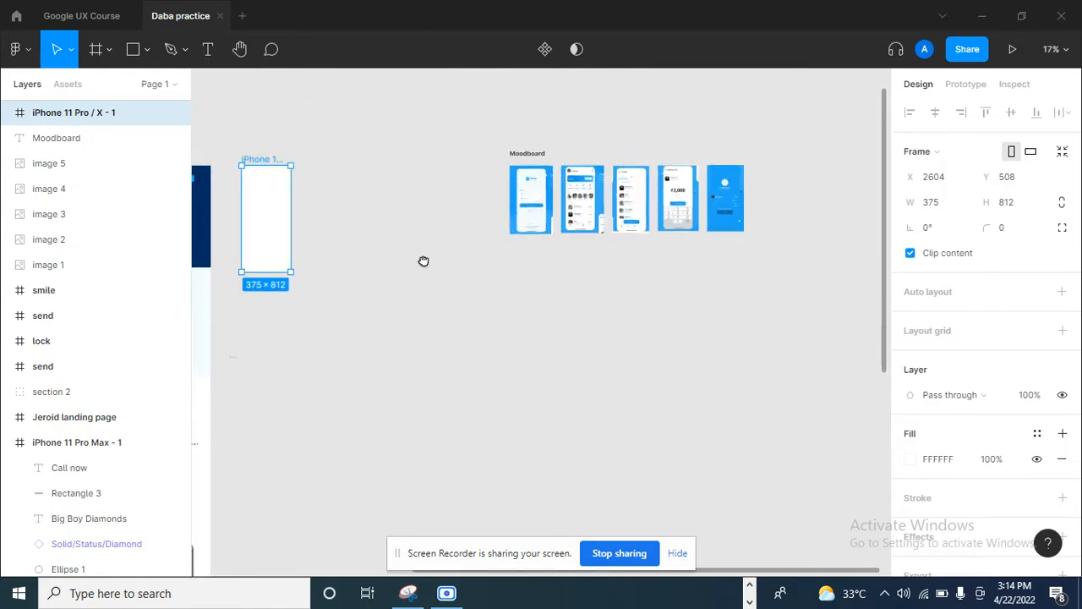
scroll(566, 212, "up", 4)
scroll(536, 214, "up", 3)
double_click(523, 212)
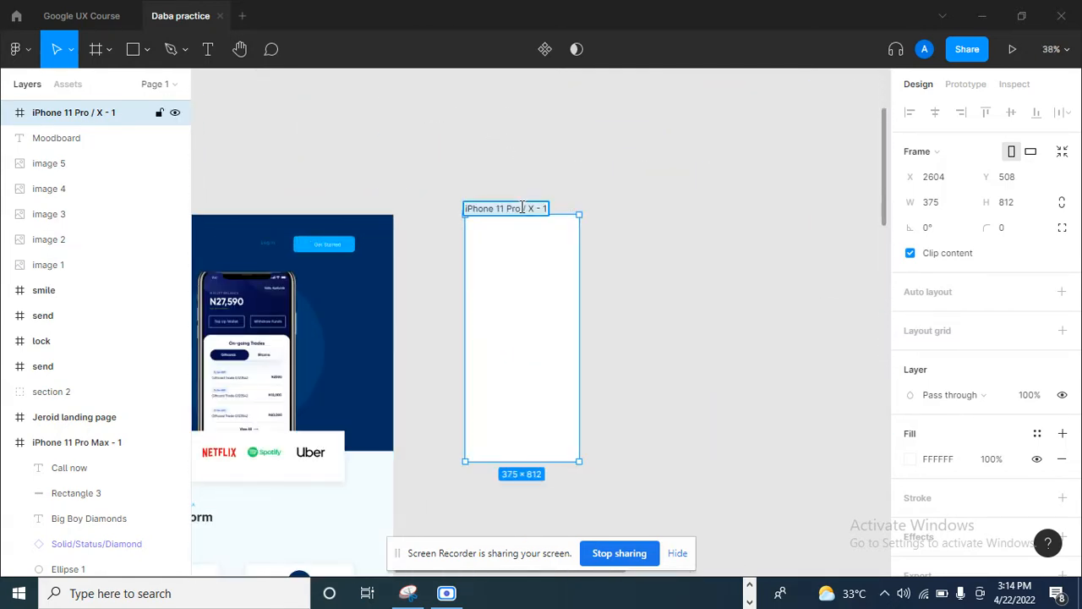
type("Login")
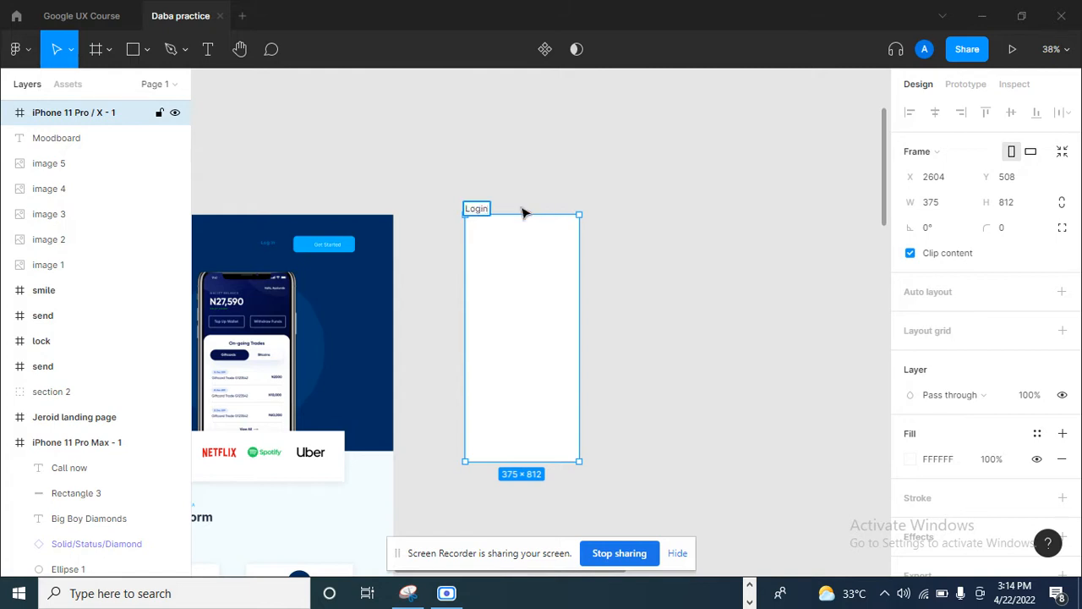
key("Escape")
- Rename the new iPhone 11 Pro / X frame as Login
double_click(523, 212)
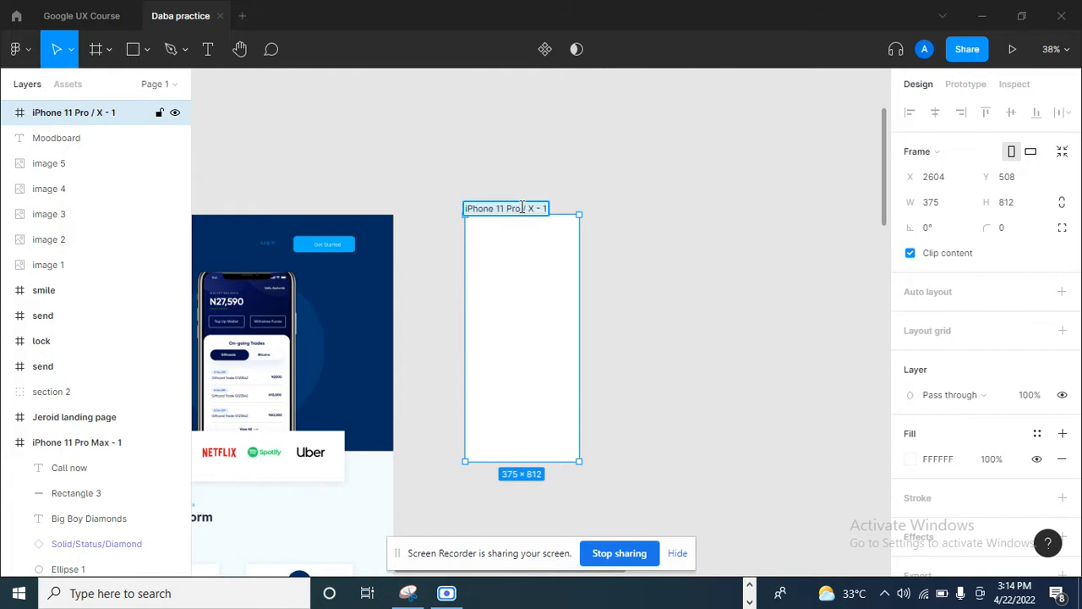
key("BackSpace")
type("Login")
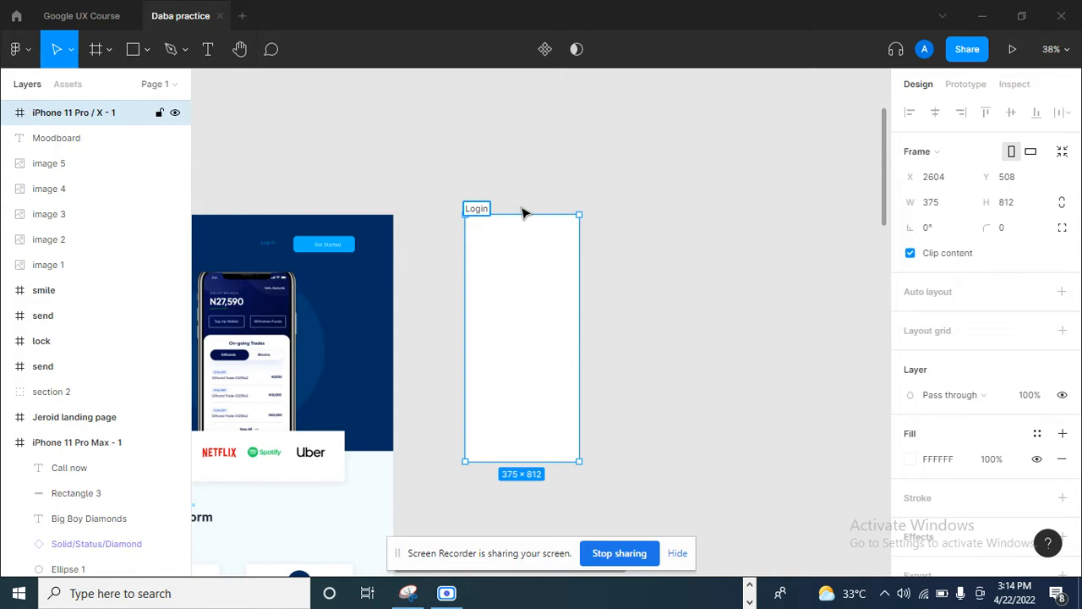
key("Return")
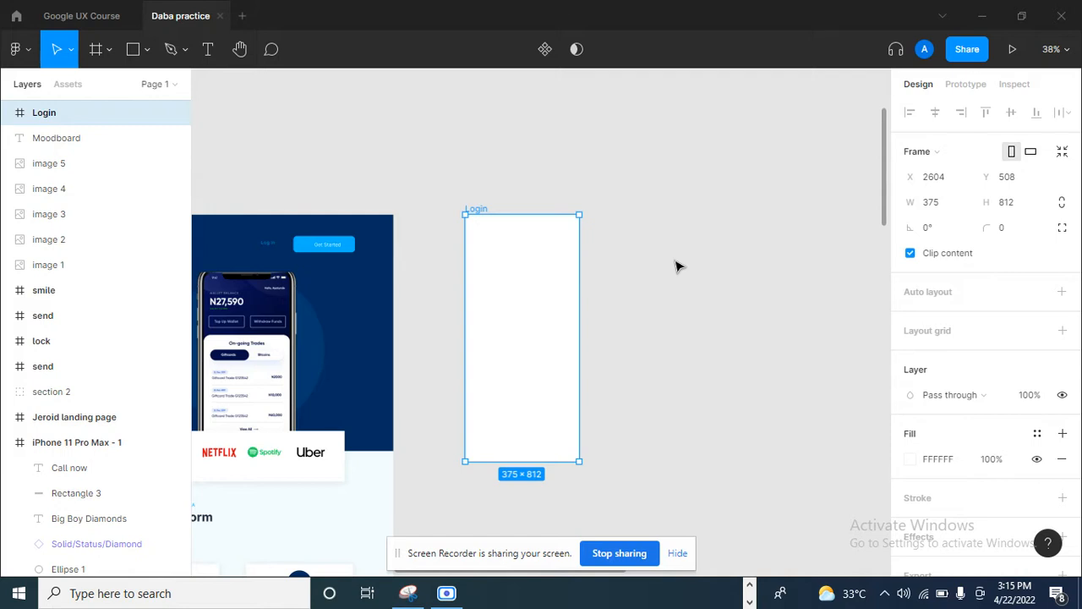
- Set the Login frame's corner radius to 30 and deselect the frame
scroll(536, 293, "down", 5)
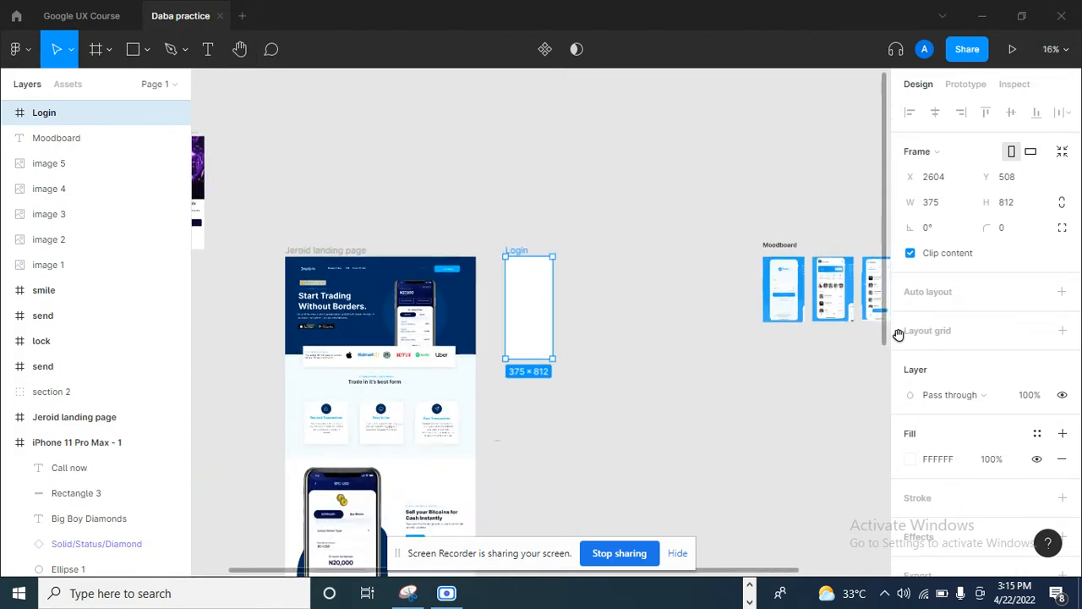
left_click_drag(837, 302, 692, 297)
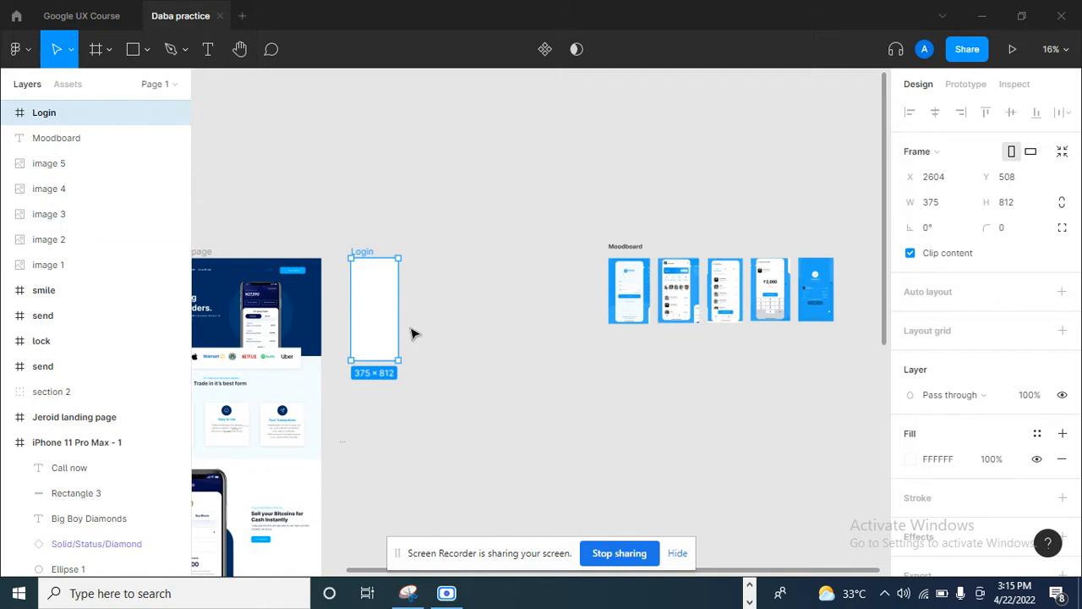
scroll(355, 334, "up", 3)
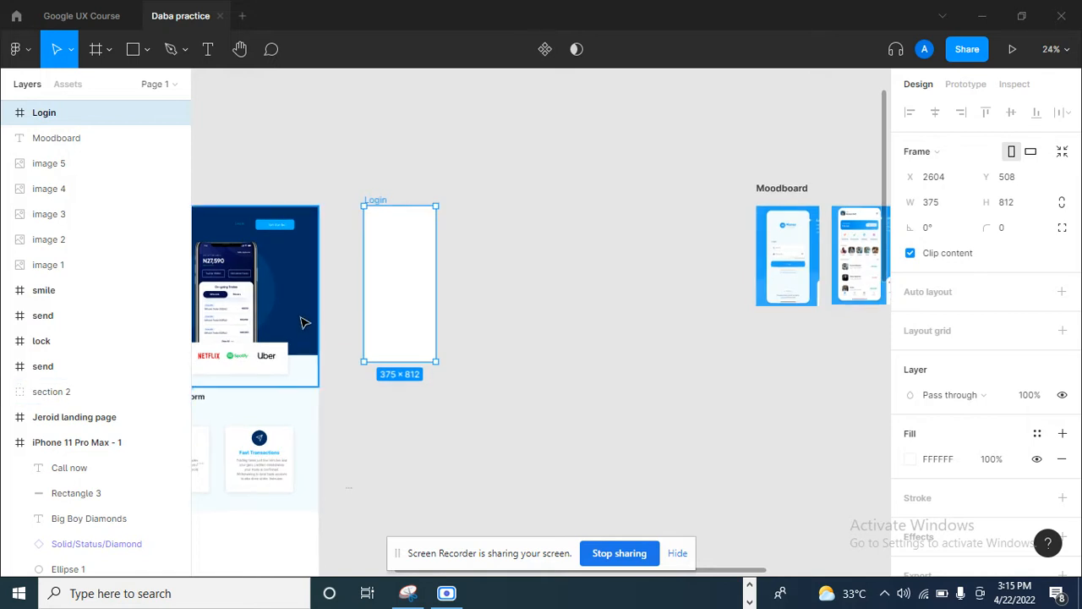
scroll(302, 314, "up", 2)
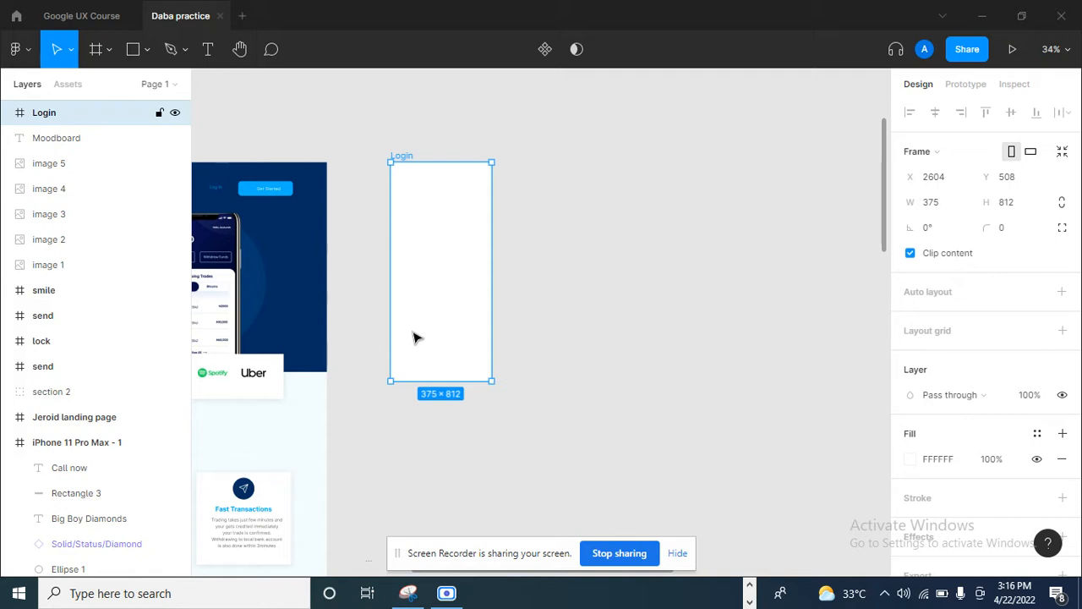
scroll(373, 173, "up", 5, "ctrl")
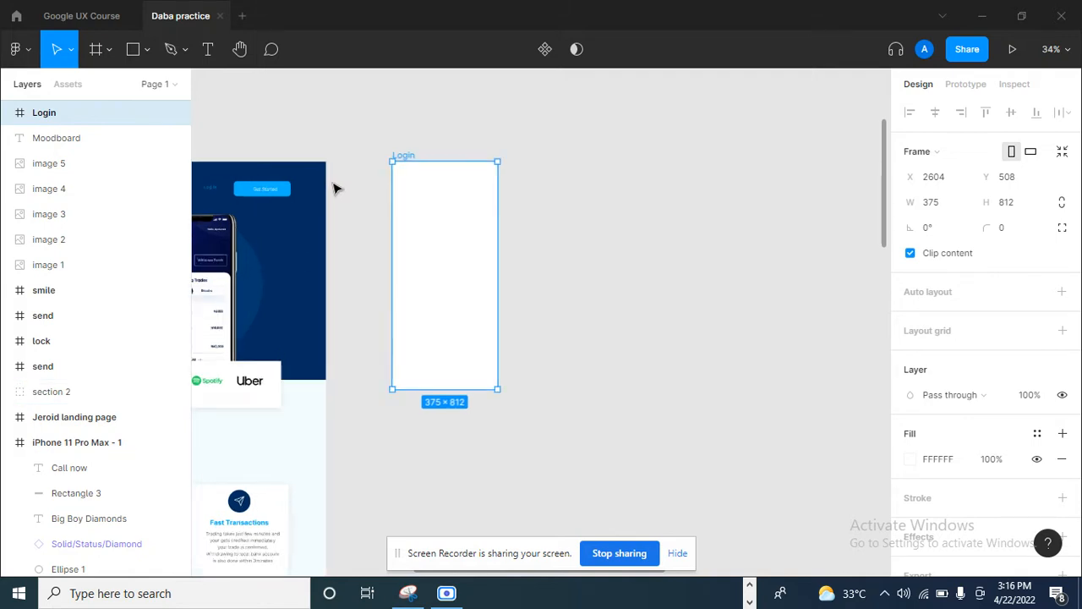
scroll(411, 175, "down", 3, "ctrl")
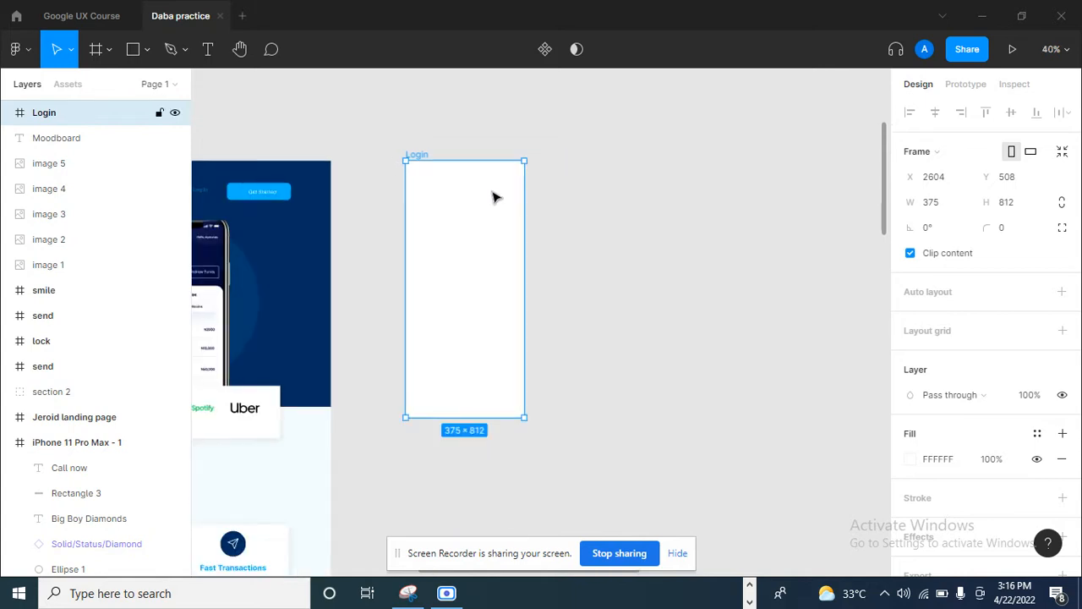
left_click(1014, 233)
type("20")
key("Return")
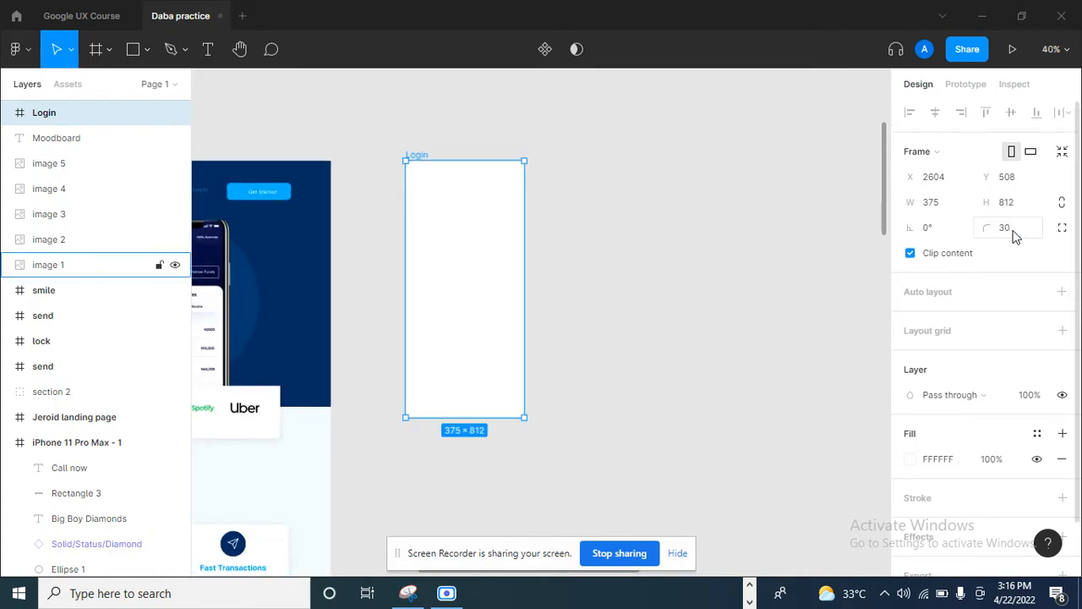
left_click(558, 389)
scroll(510, 152, "up", 6, "ctrl")
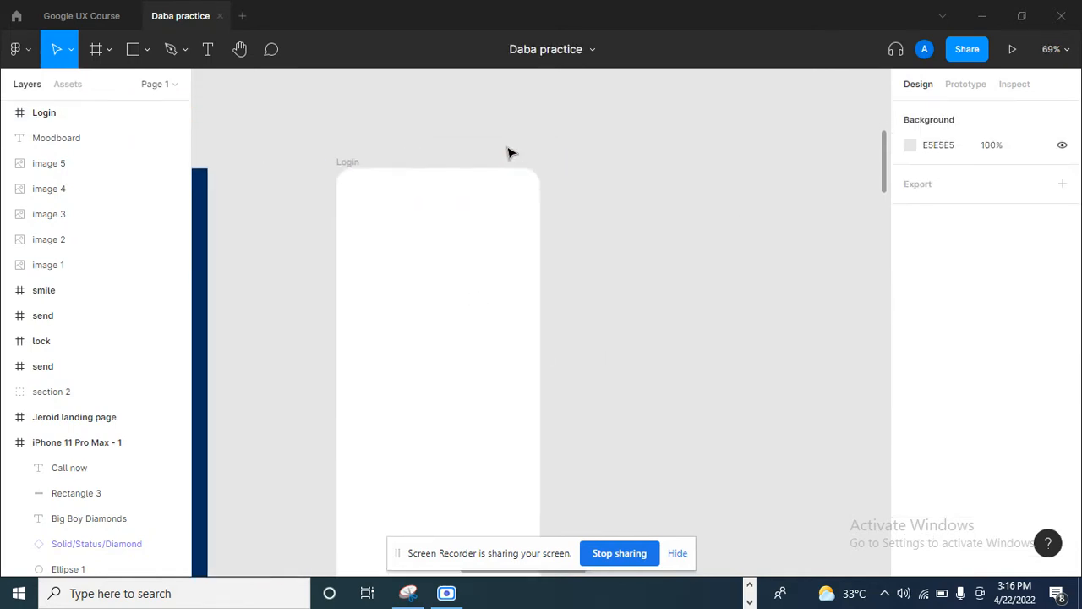
scroll(510, 156, "down", 6, "ctrl")
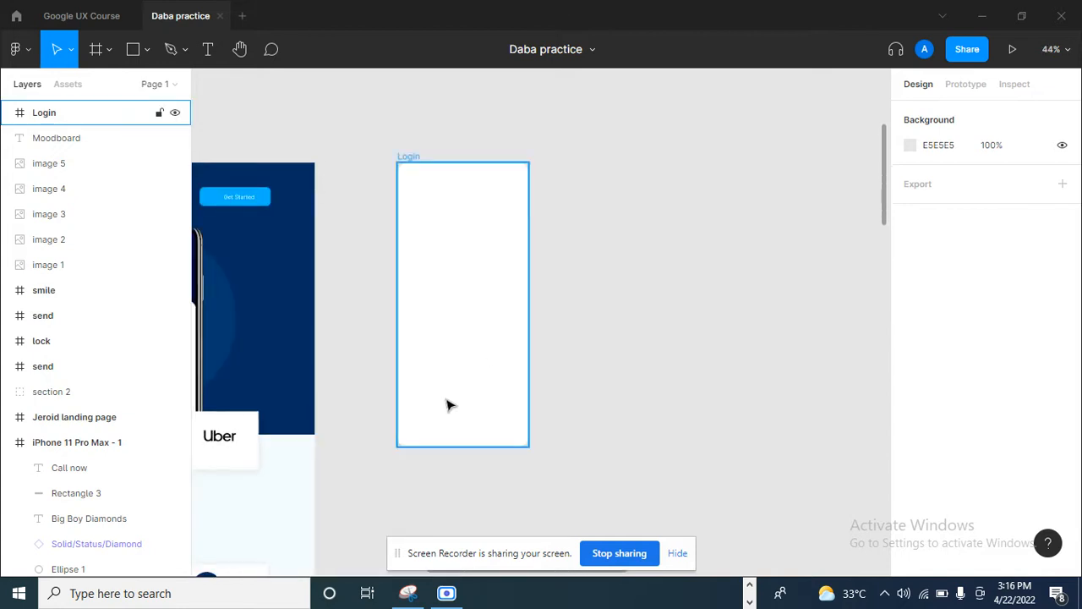
- Draw a horizontal line about 210 px long, centred near the bottom edge of the Login frame
left_click(139, 51)
left_click(146, 49)
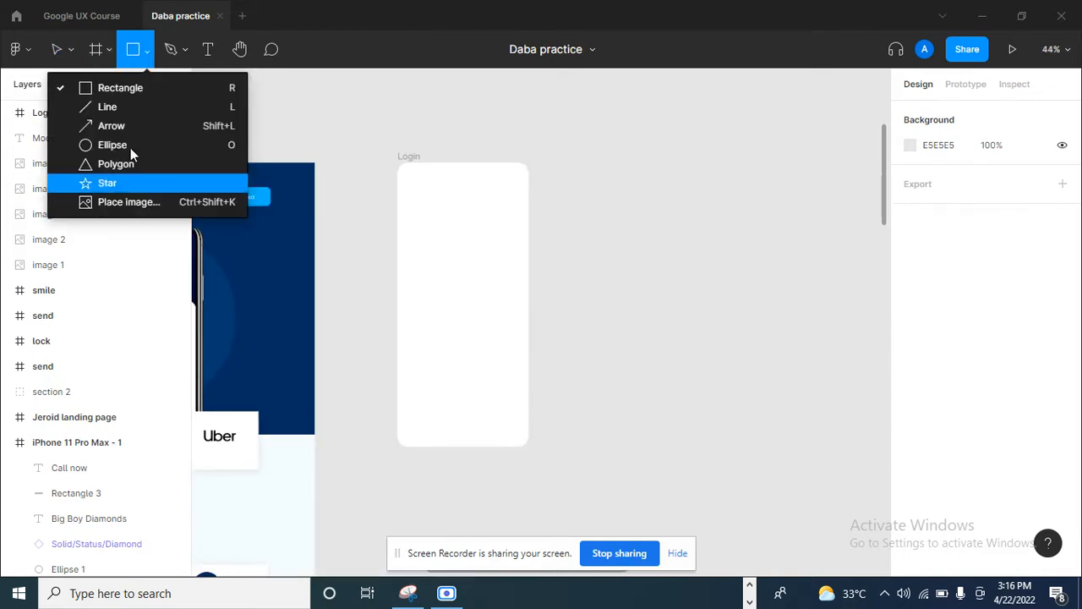
left_click(118, 107)
scroll(445, 438, "up", 4, "ctrl")
left_click_drag(419, 435, 556, 437)
scroll(977, 415, "down", 3)
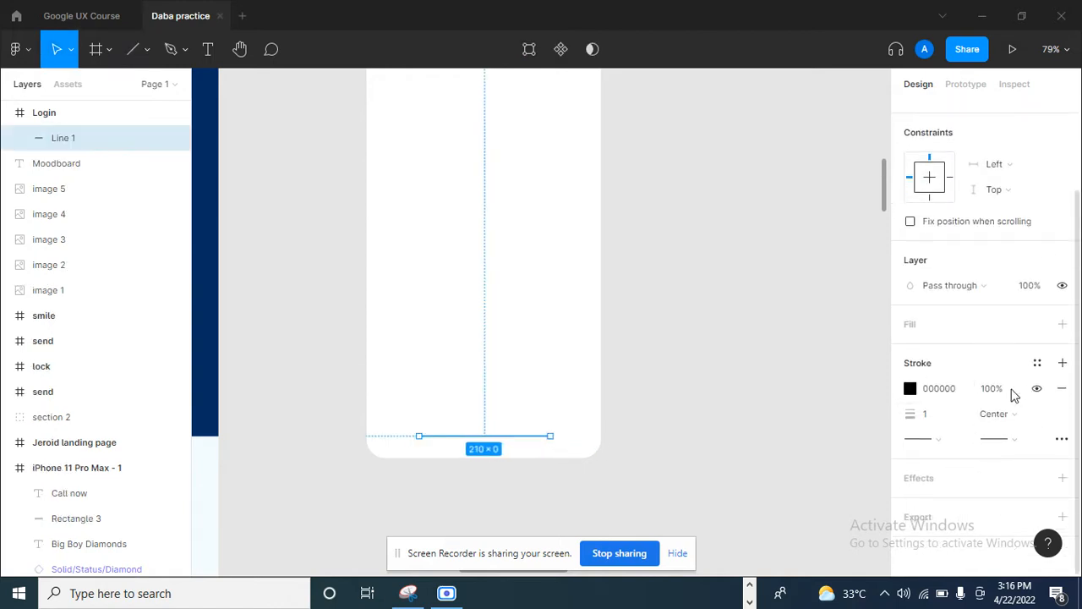
- Try a stroke weight of 5 on the horizontal line near the Login frame's bottom edge
left_click(936, 422)
type("5")
key("Return")
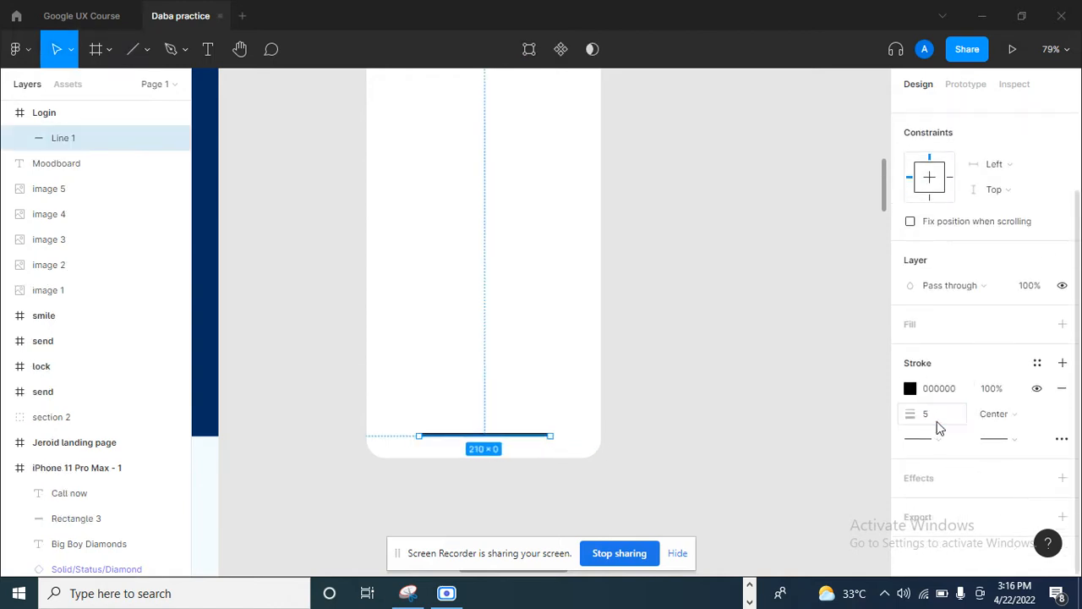
- Set the line's stroke weight to 3 and its end caps to Round, and deselect it
left_click(941, 423)
left_click(930, 442)
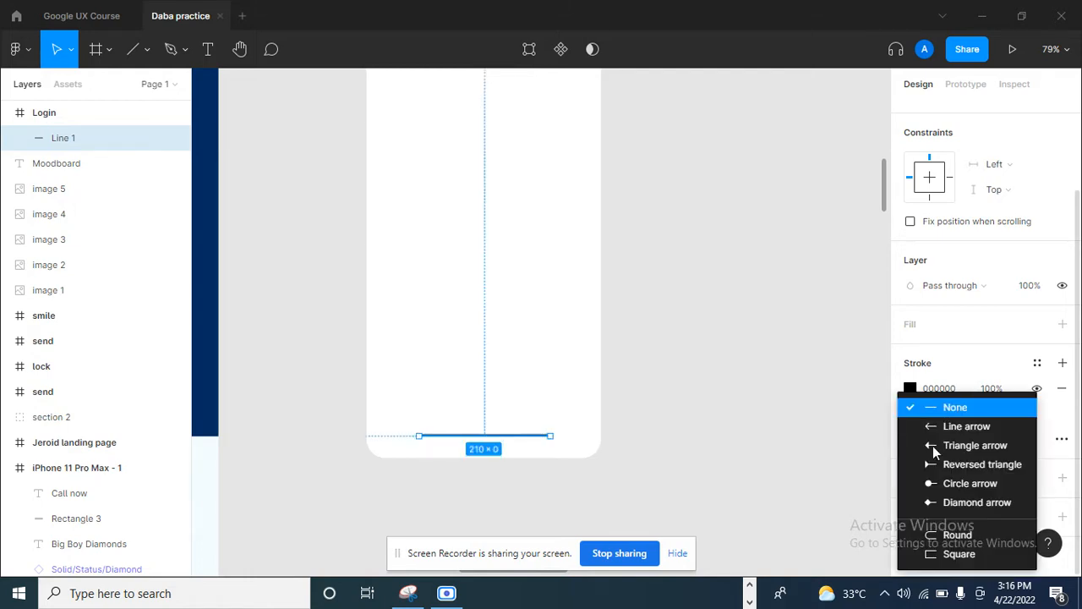
left_click(958, 535)
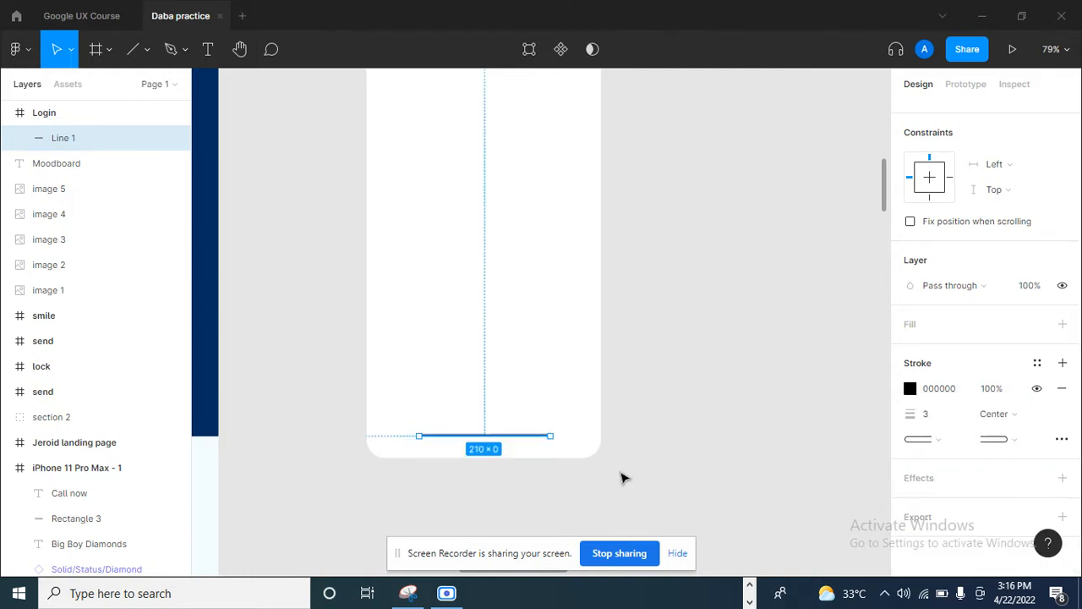
left_click(476, 469)
scroll(476, 469, "up", 5)
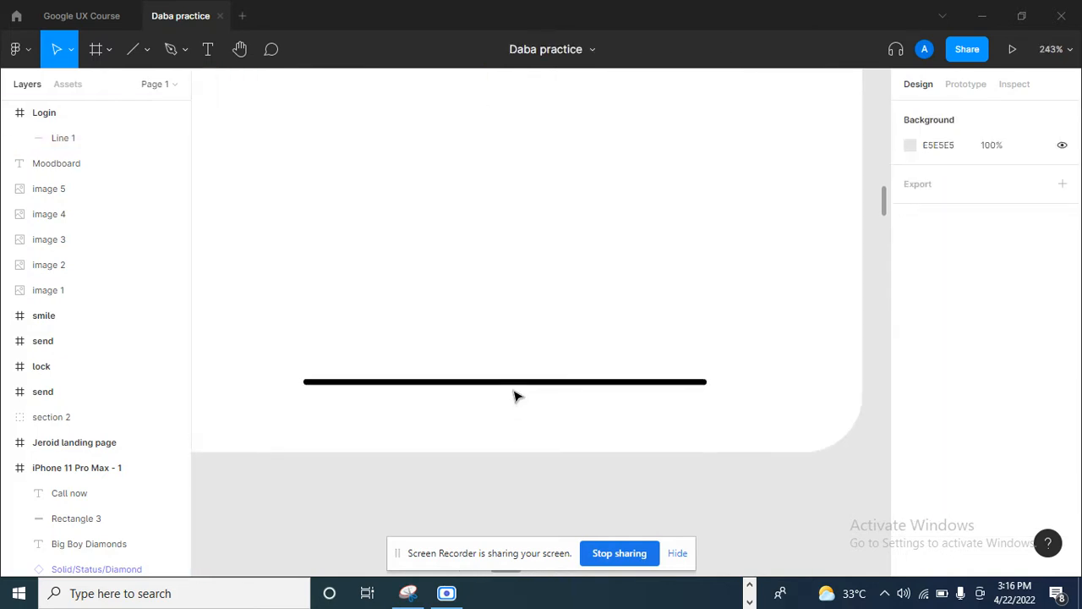
- Reduce the line's stroke opacity to 80% and deselect it
left_click(517, 385)
scroll(575, 380, "down", 5)
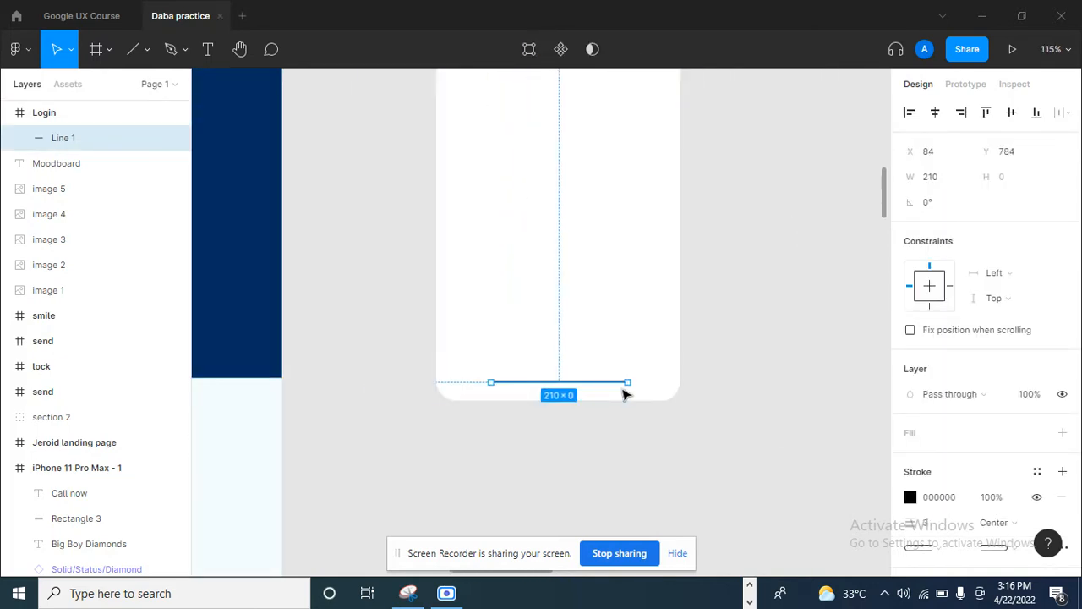
left_click(996, 497)
type("80")
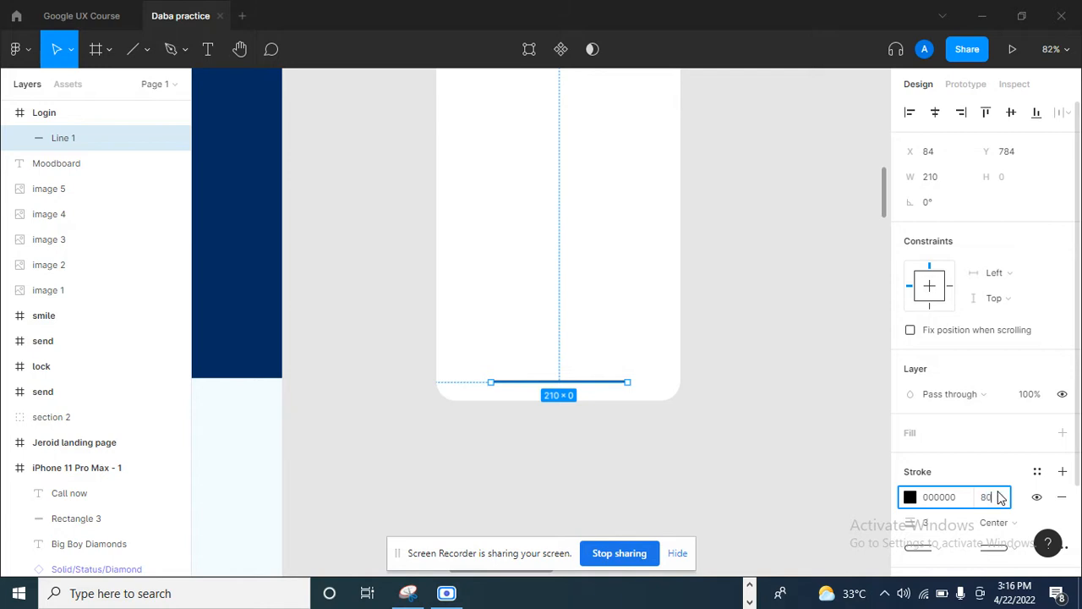
key("Return")
left_click(784, 376)
scroll(689, 365, "up", 2)
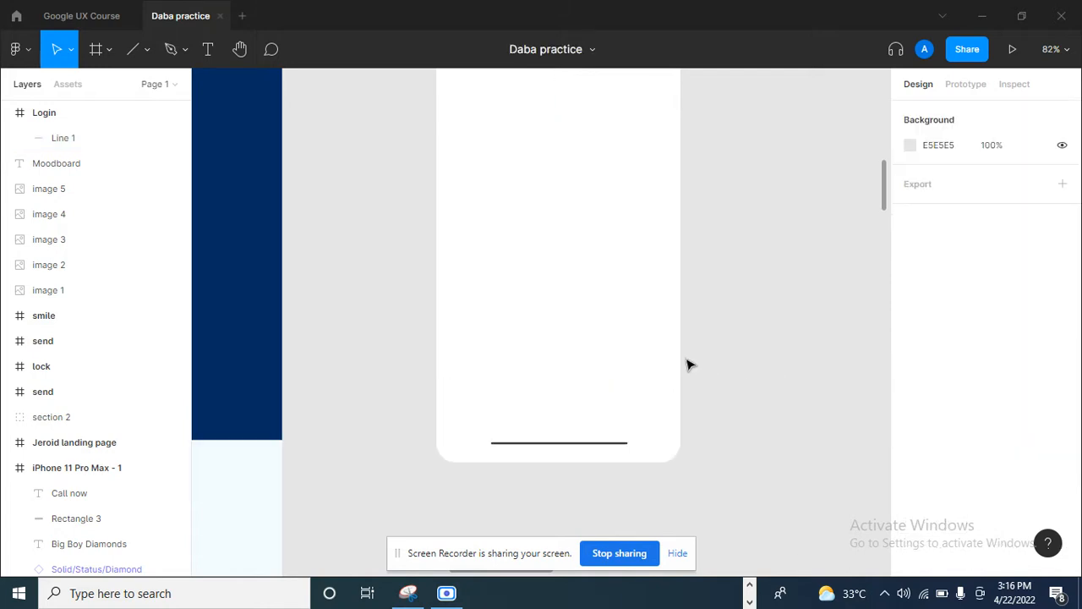
scroll(689, 366, "down", 3)
scroll(707, 336, "down", 2)
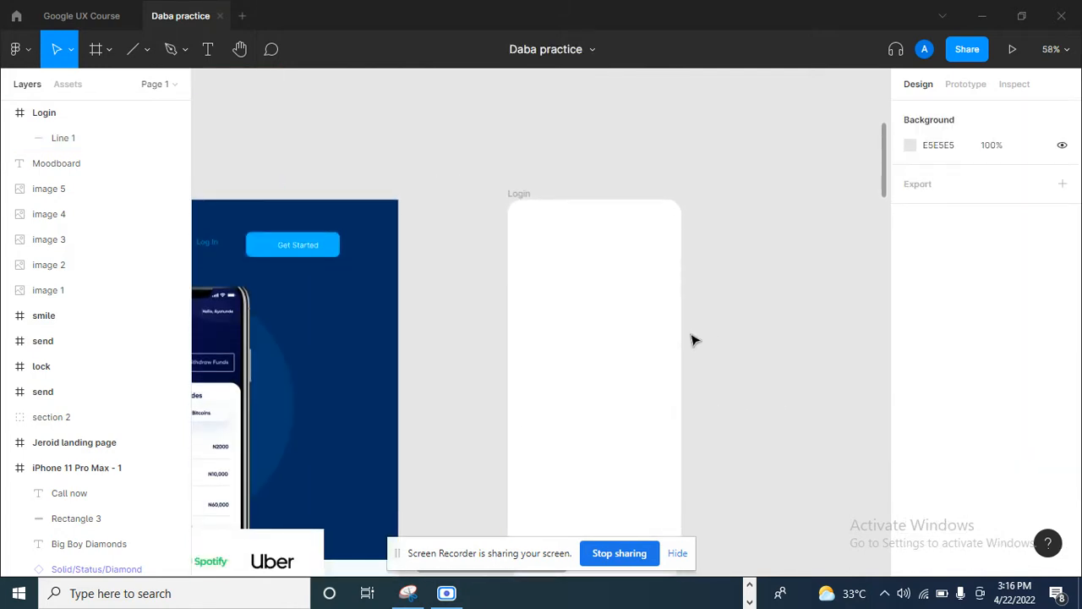
scroll(532, 217, "up", 1)
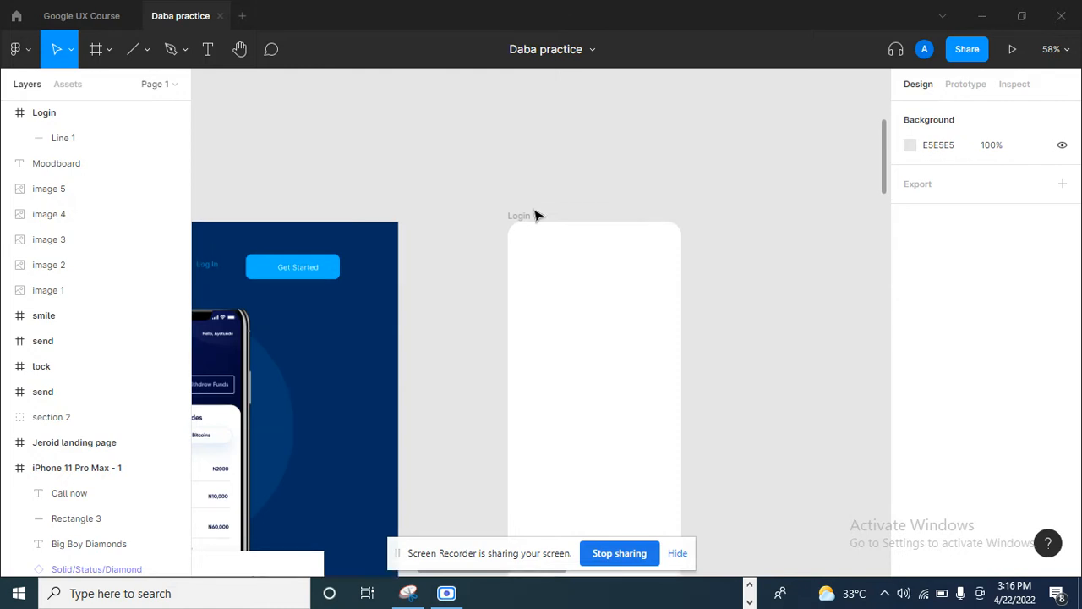
scroll(535, 216, "up", 3)
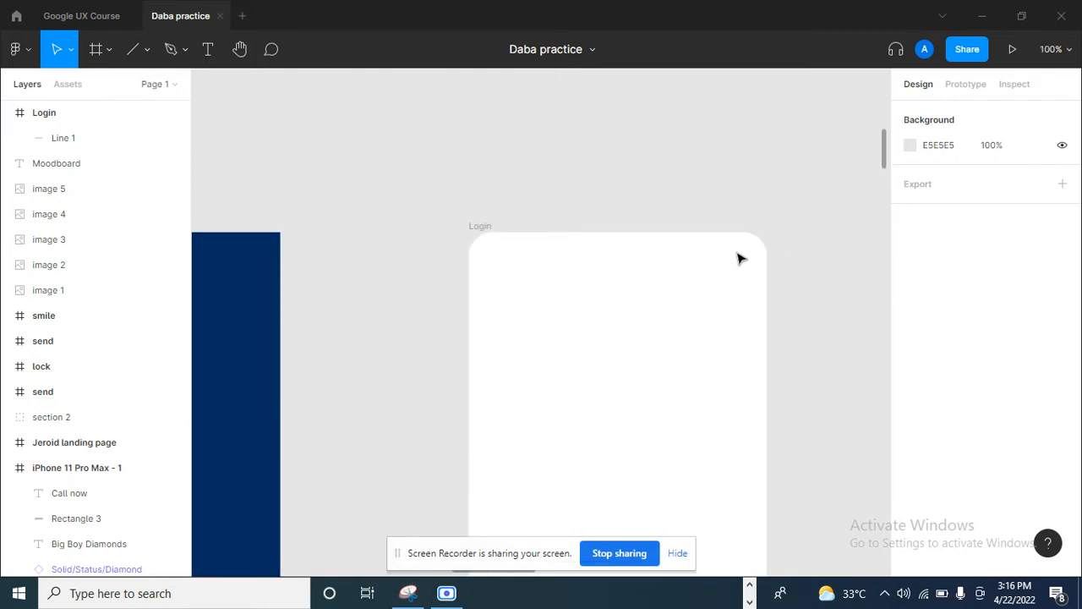
scroll(635, 241, "down", 4)
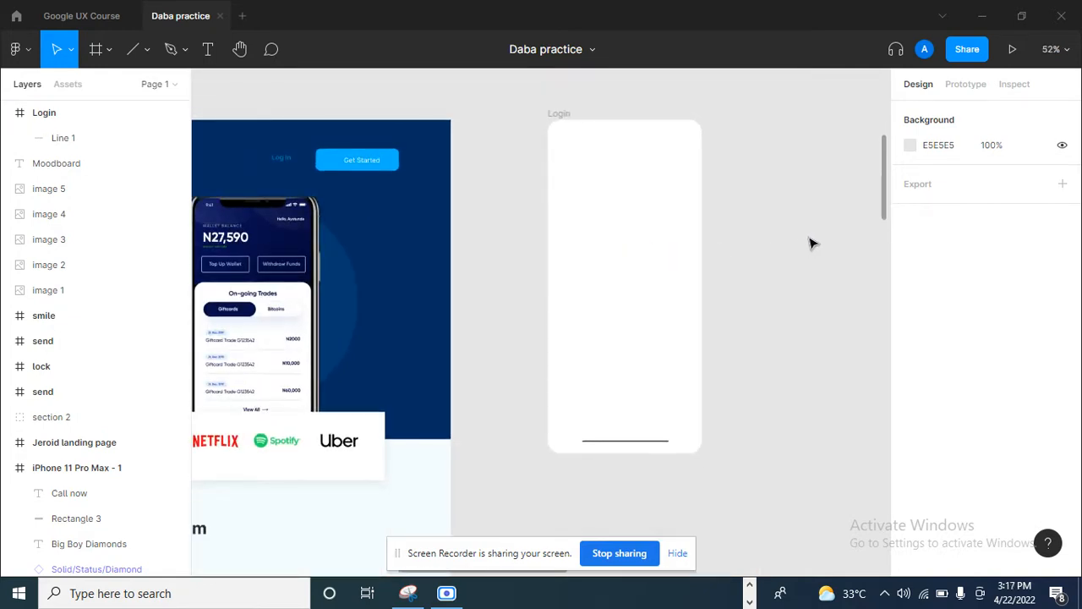
- Open the Figma Community from the home screen and search it for "mobile design toolkit"
left_click(18, 16)
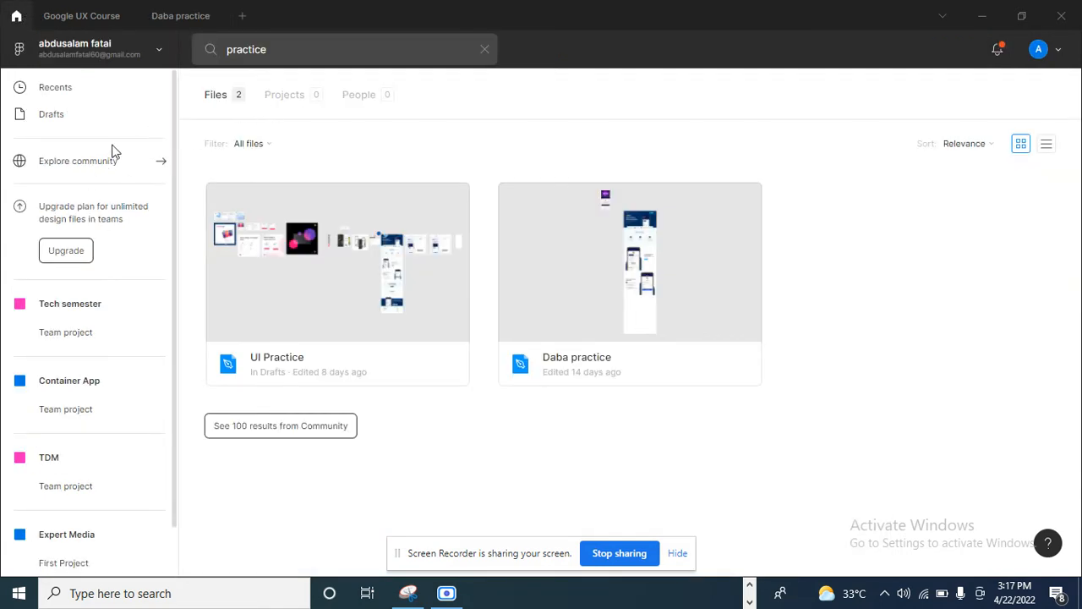
left_click(105, 169)
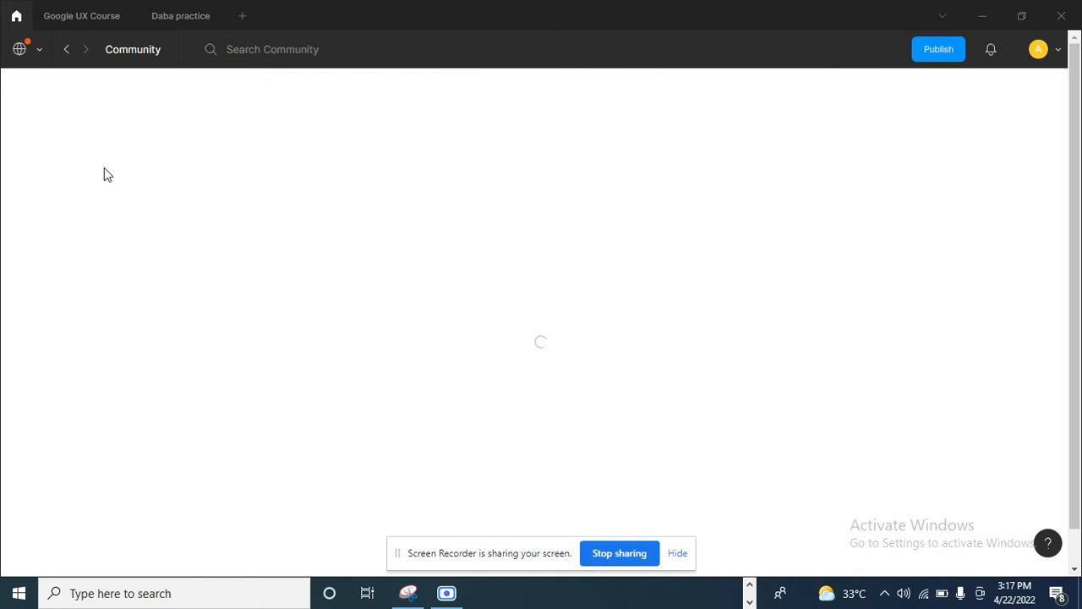
left_click(336, 57)
type("mobile design tool")
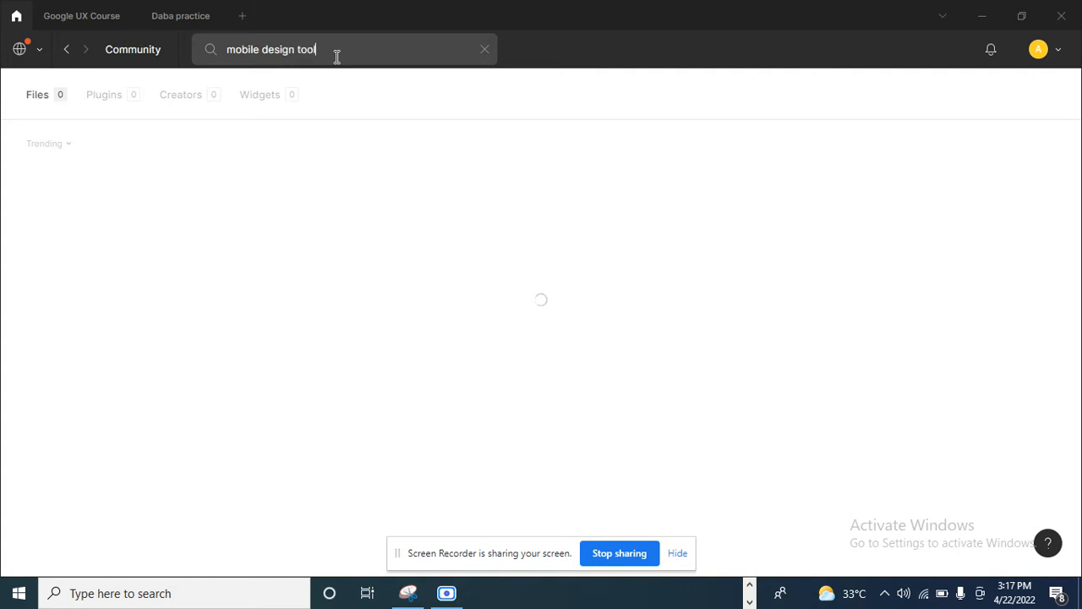
type("kit")
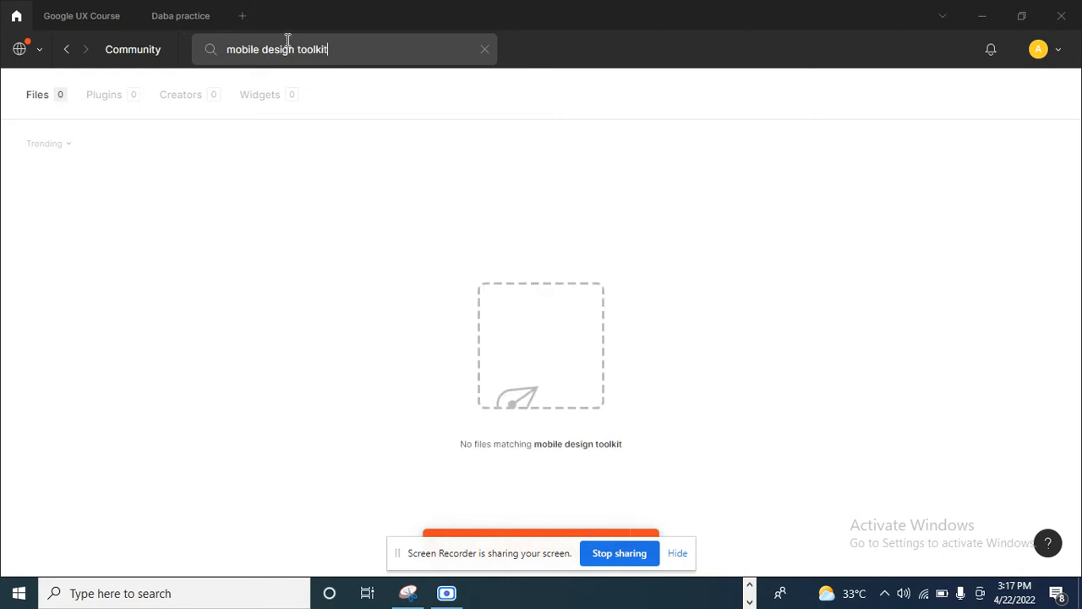
- Change the Community search to "mobile app toolkit" and dismiss the error notice
key("BackSpace")
key("BackSpace")
key("BackSpace")
key("BackSpace")
key("BackSpace")
key("BackSpace")
type("app")
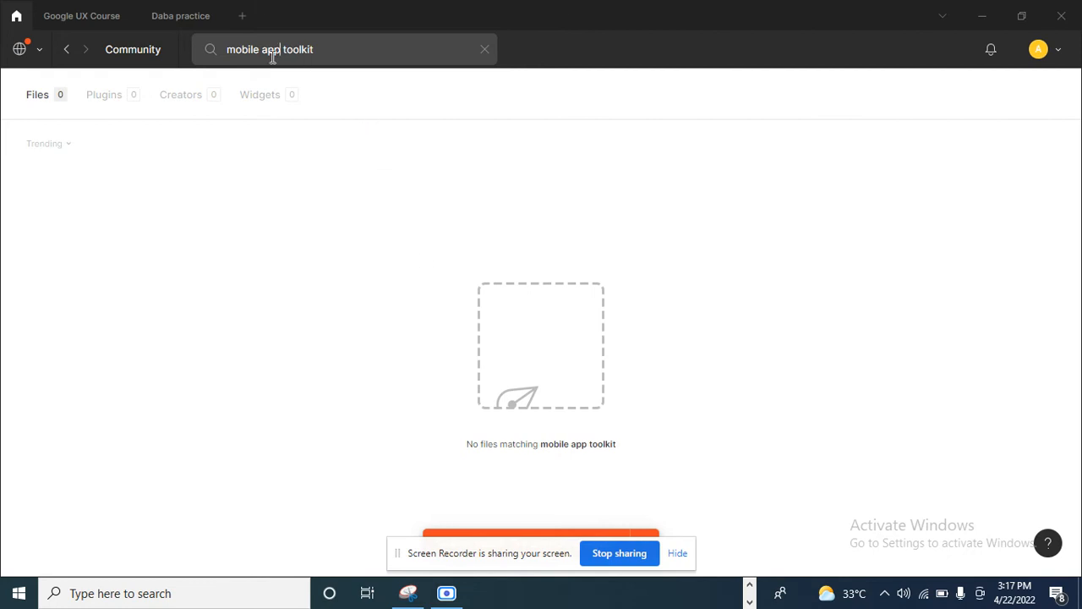
left_click_drag(279, 49, 154, 69)
left_click(677, 554)
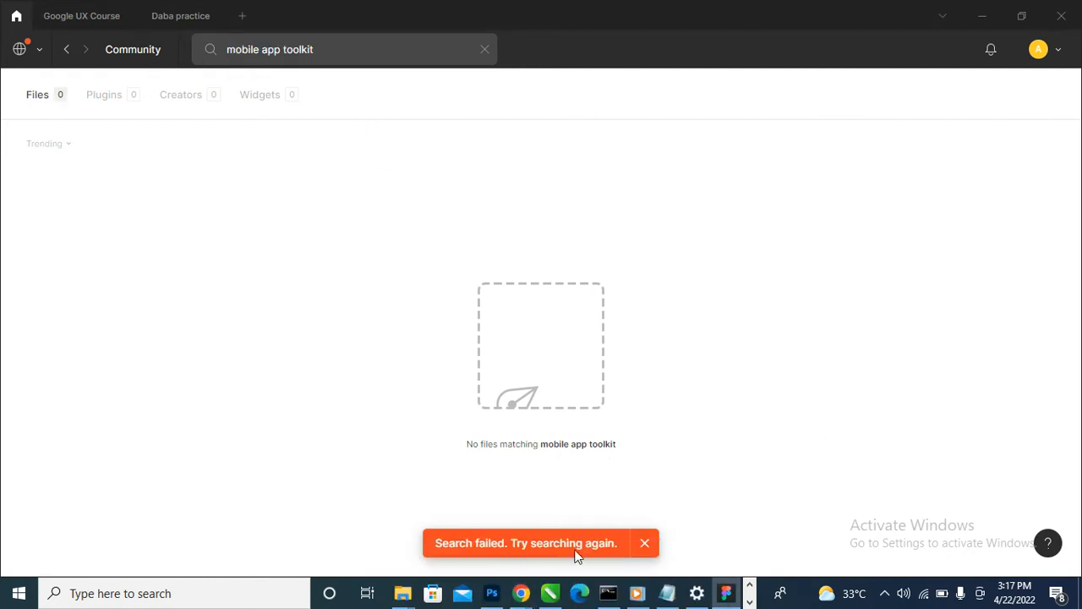
left_click(645, 545)
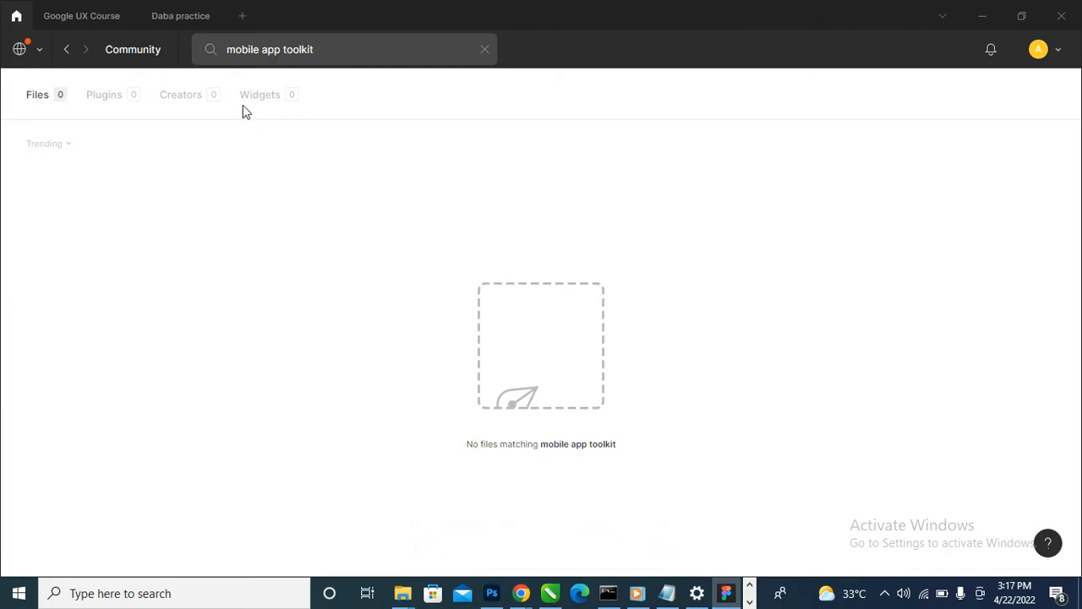
left_click(412, 59)
left_click(402, 49)
- Switch from the Community back to the personal account and return to the Daba practice file
left_click(34, 44)
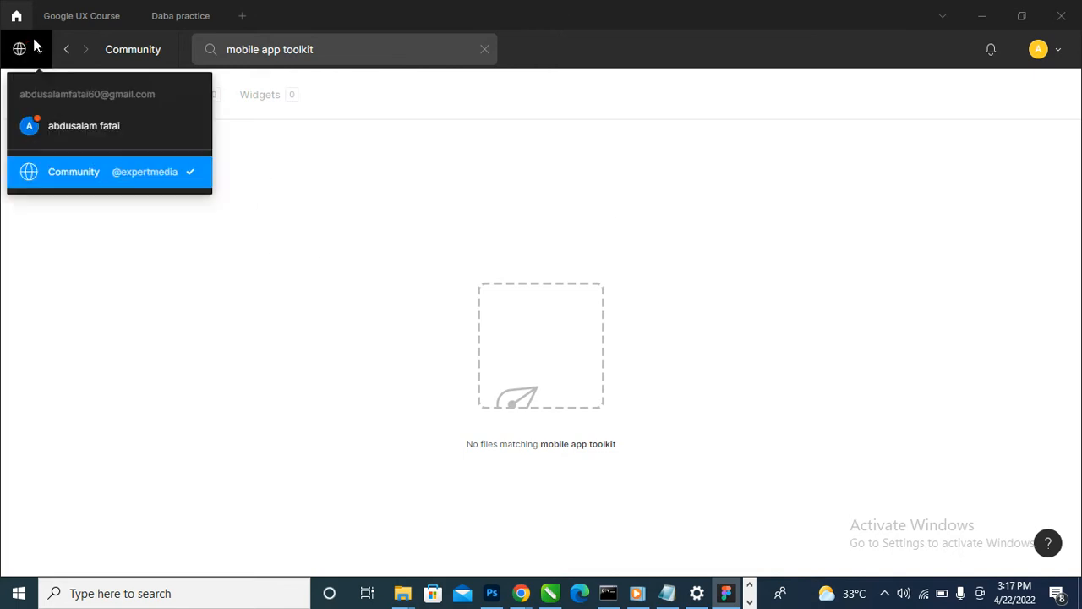
left_click(96, 136)
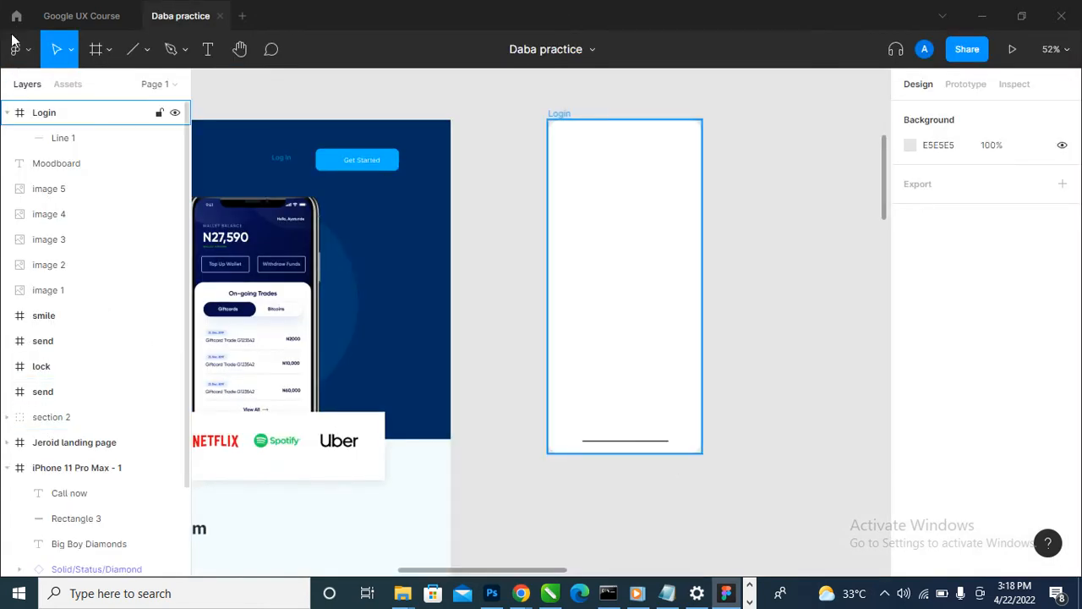
left_click(16, 15)
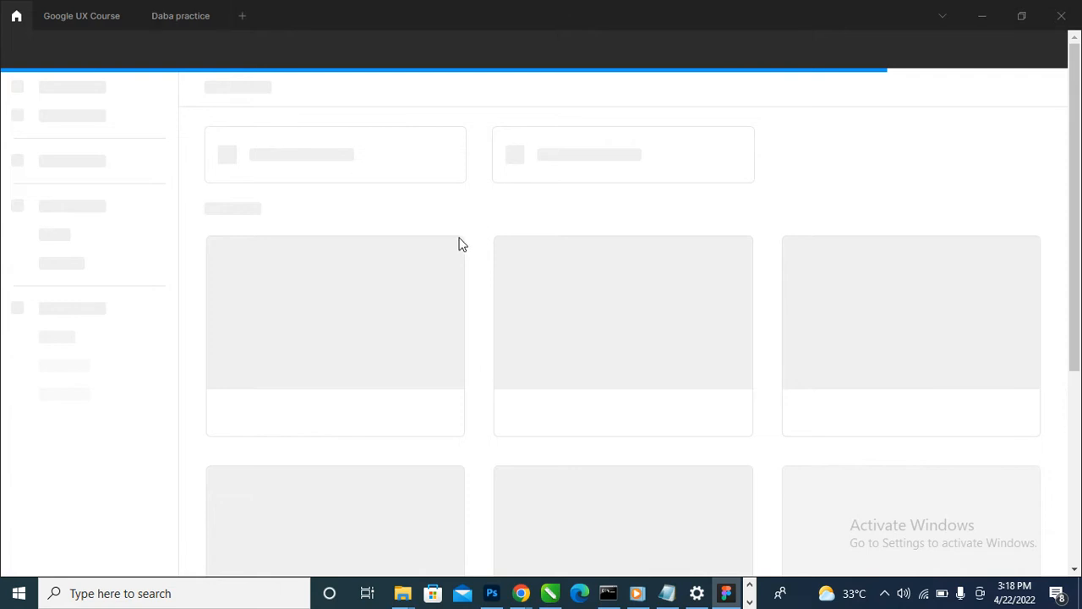
left_click(175, 17)
- Place a 330 × 522 image of the moodboard's Money login screen beside the Login frame as a reference
scroll(717, 406, "down", 10)
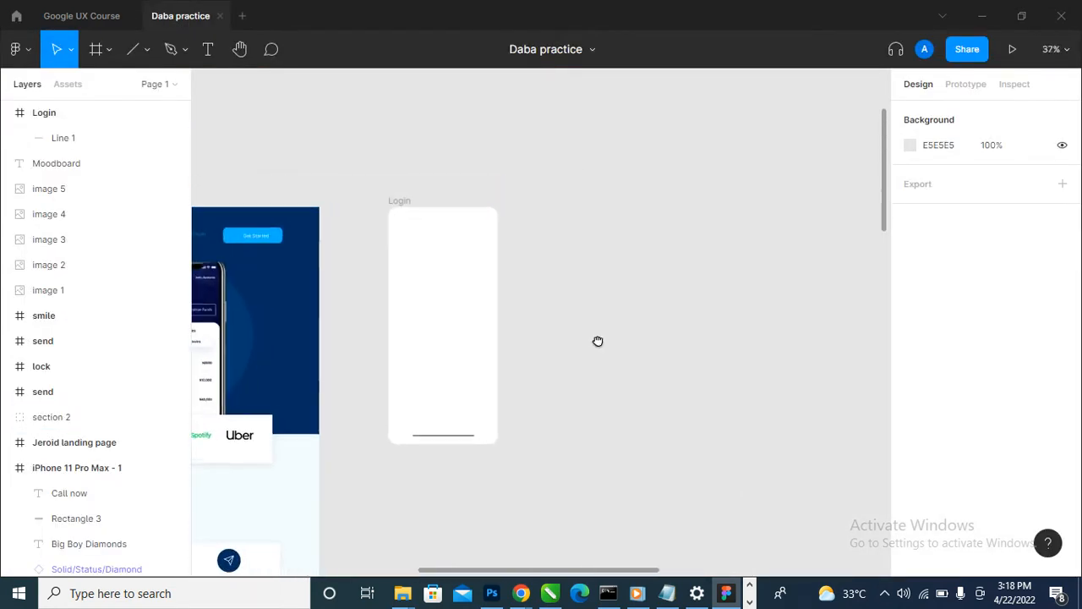
left_click_drag(846, 328, 689, 338)
scroll(657, 331, "up", 8)
scroll(720, 317, "up", 4)
scroll(716, 317, "up", 2)
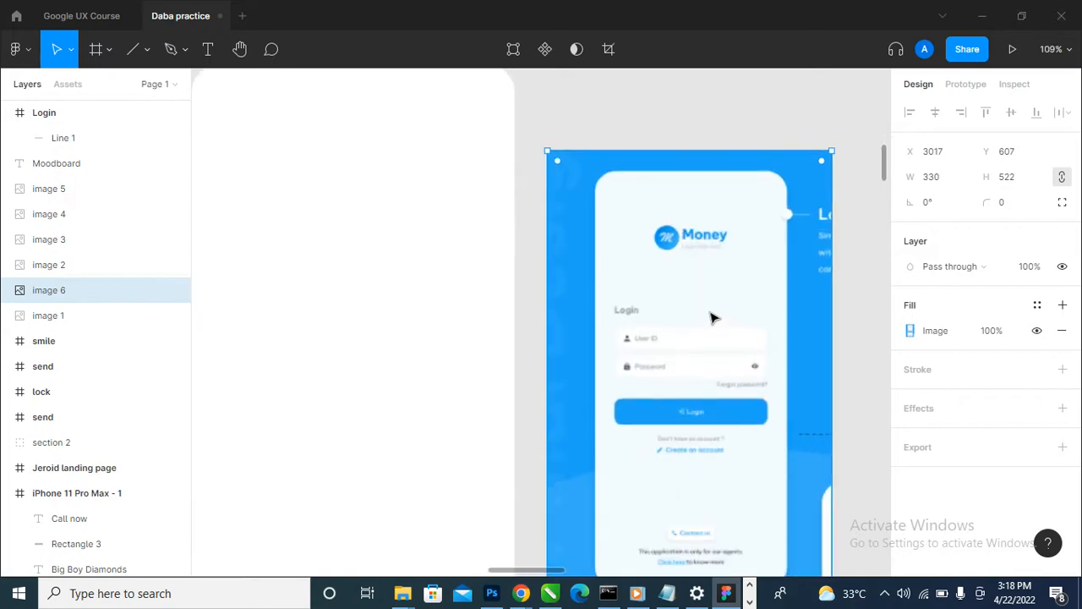
scroll(715, 316, "down", 2)
scroll(643, 262, "down", 4)
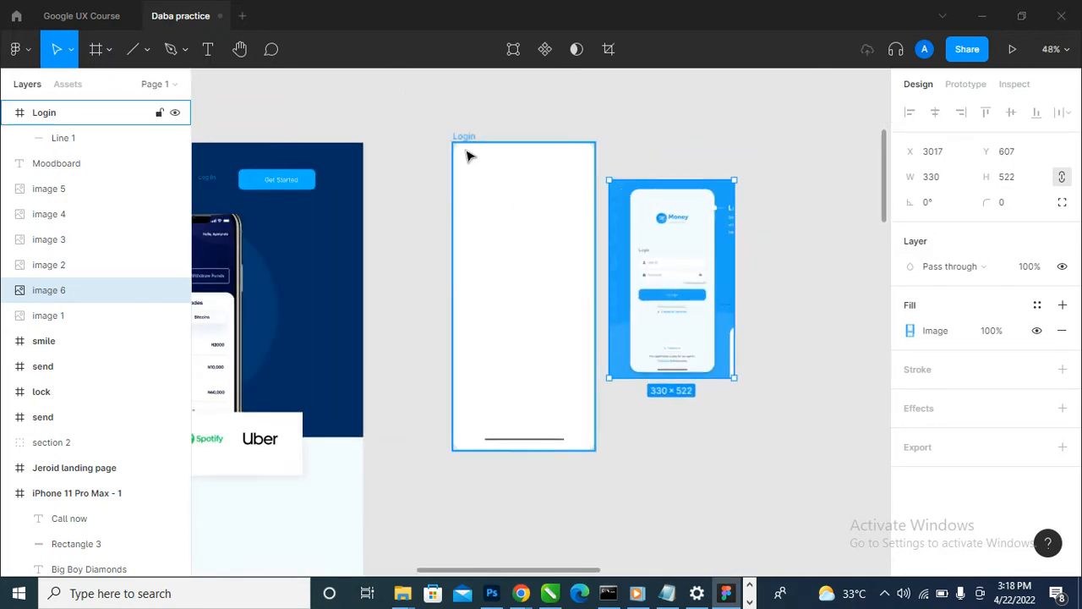
- Fill the Login frame with the pale blue F4FBFF sampled from the reference login screen, and deselect the frame
left_click(459, 138)
scroll(960, 457, "down", 3)
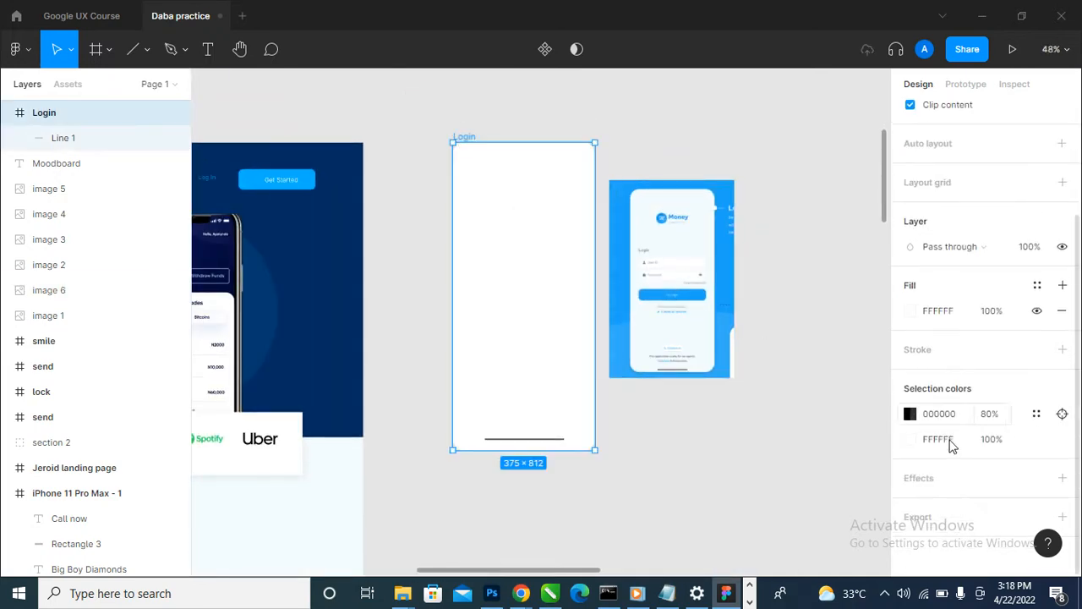
left_click(909, 315)
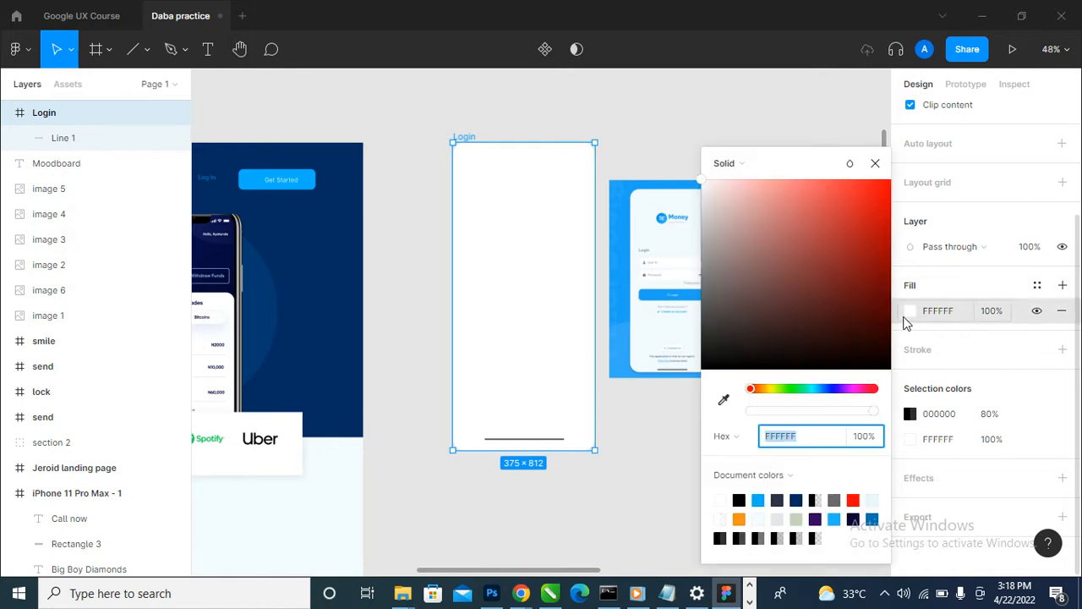
left_click(723, 400)
left_click(653, 331)
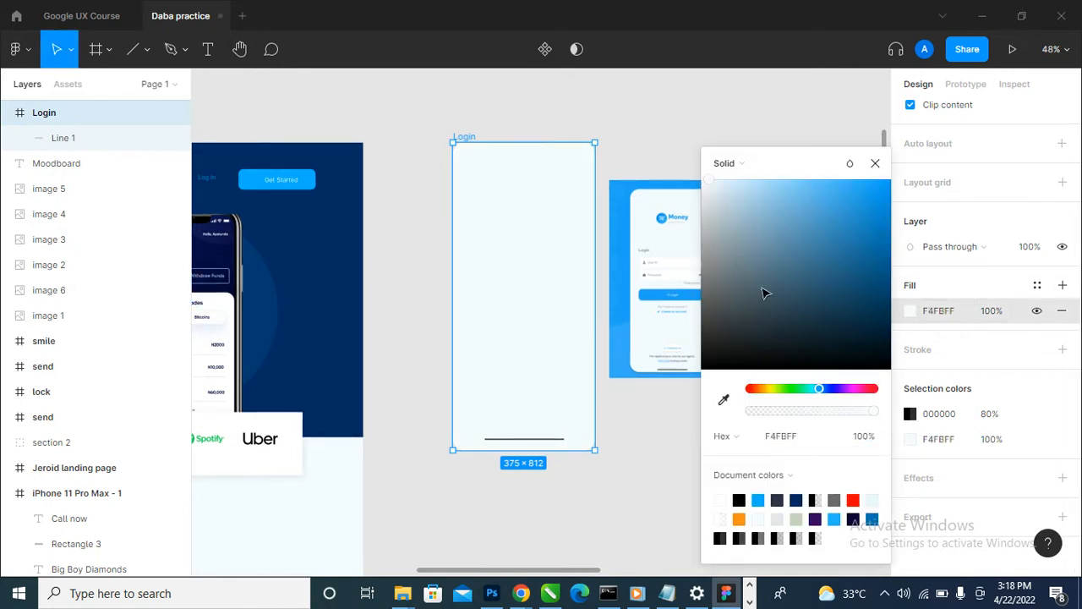
left_click(875, 163)
left_click(773, 222)
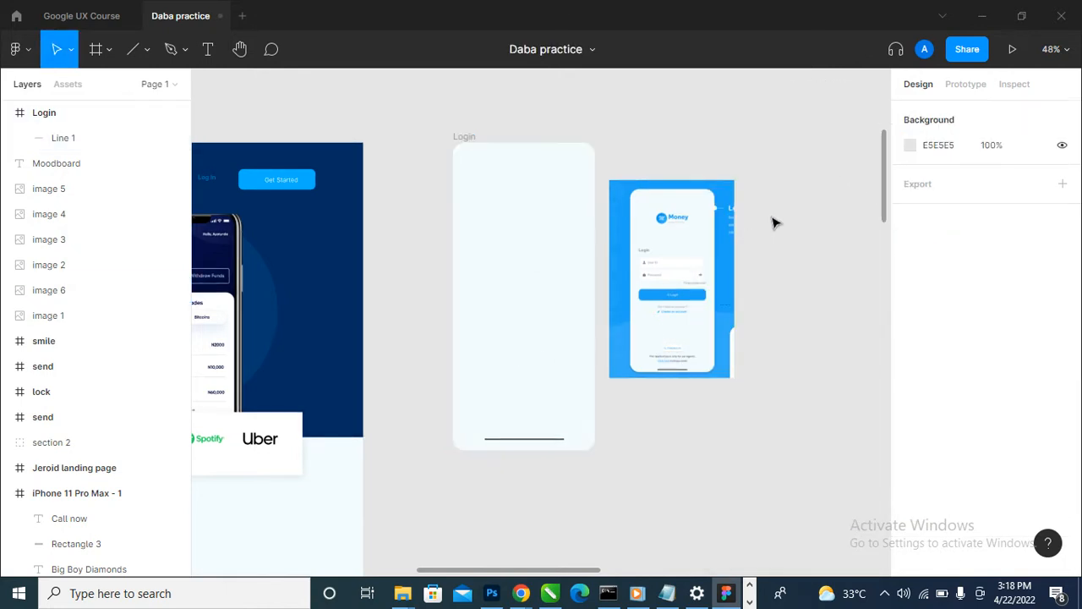
- Open the Booking Page App file from the recently viewed files and return to the Daba practice file
scroll(527, 250, "up", 1)
scroll(526, 250, "up", 2)
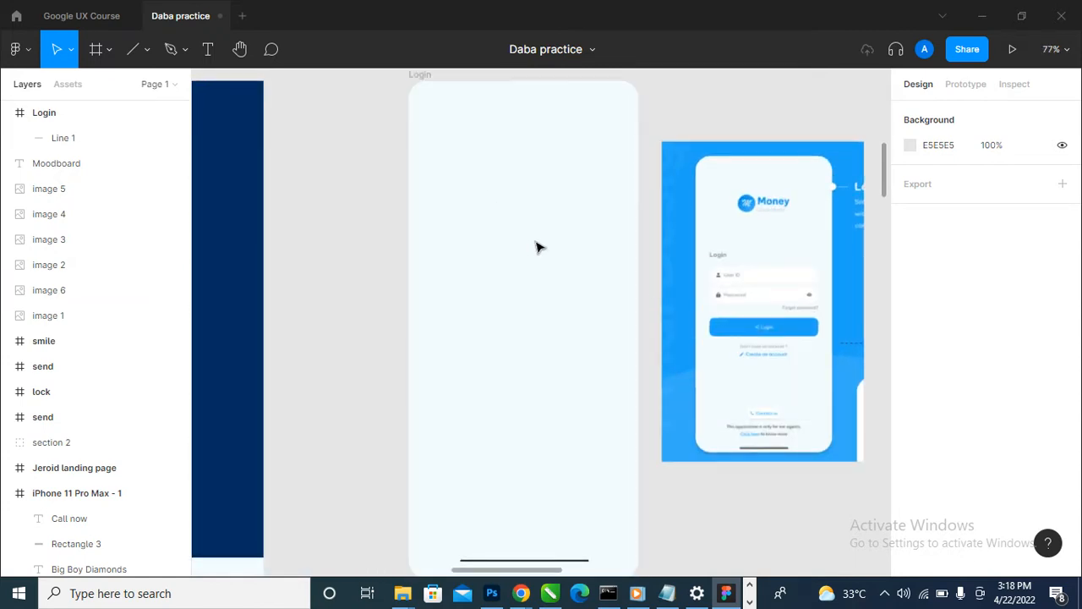
left_click(16, 15)
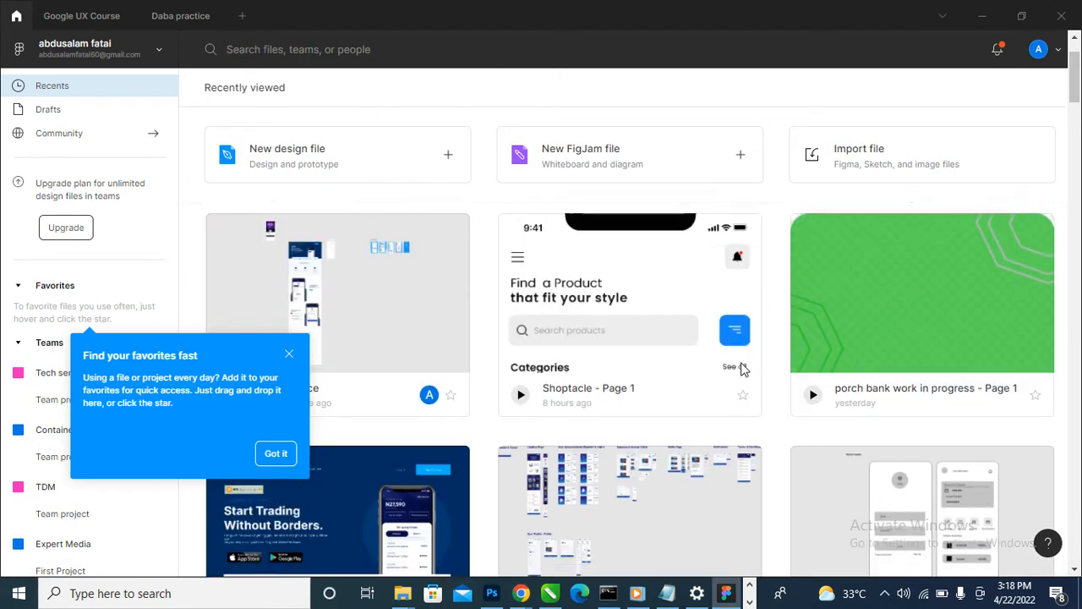
scroll(741, 369, "down", 3)
scroll(742, 365, "down", 7)
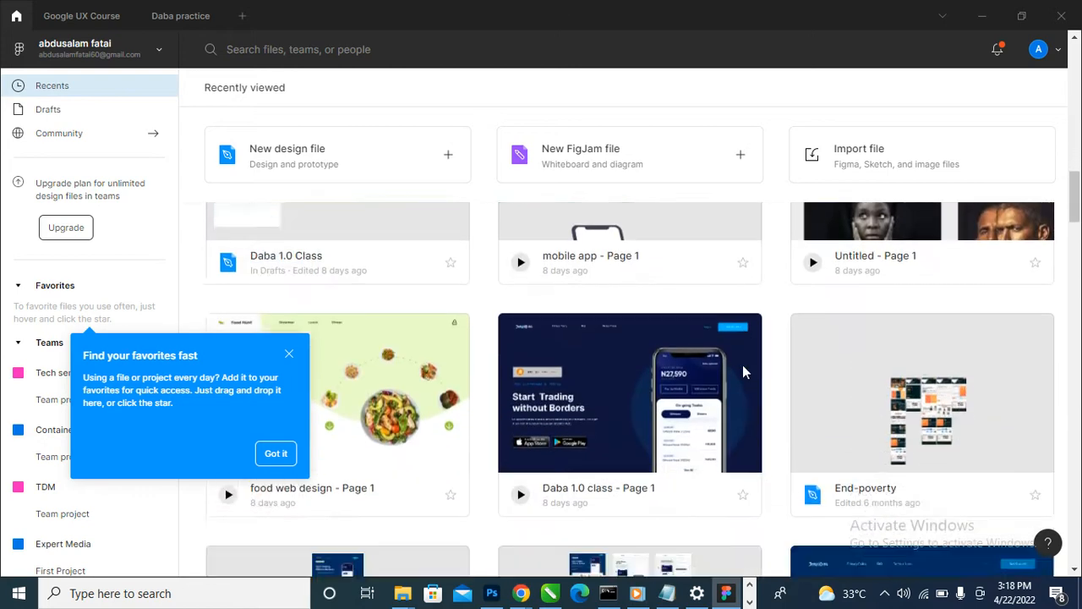
scroll(742, 365, "up", 3)
scroll(385, 384, "up", 3)
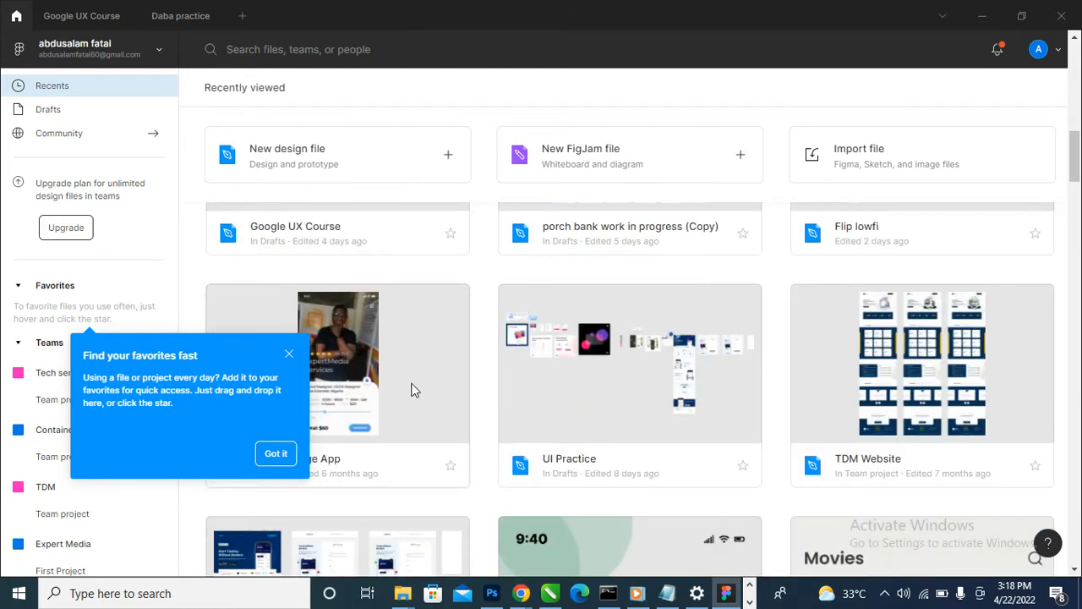
left_click(277, 454)
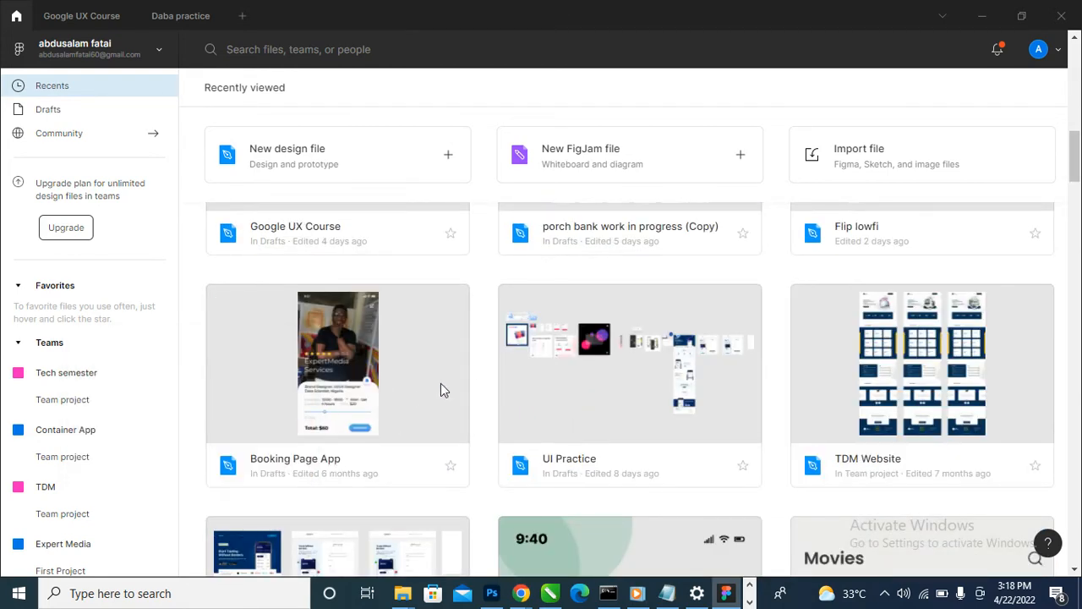
double_click(440, 384)
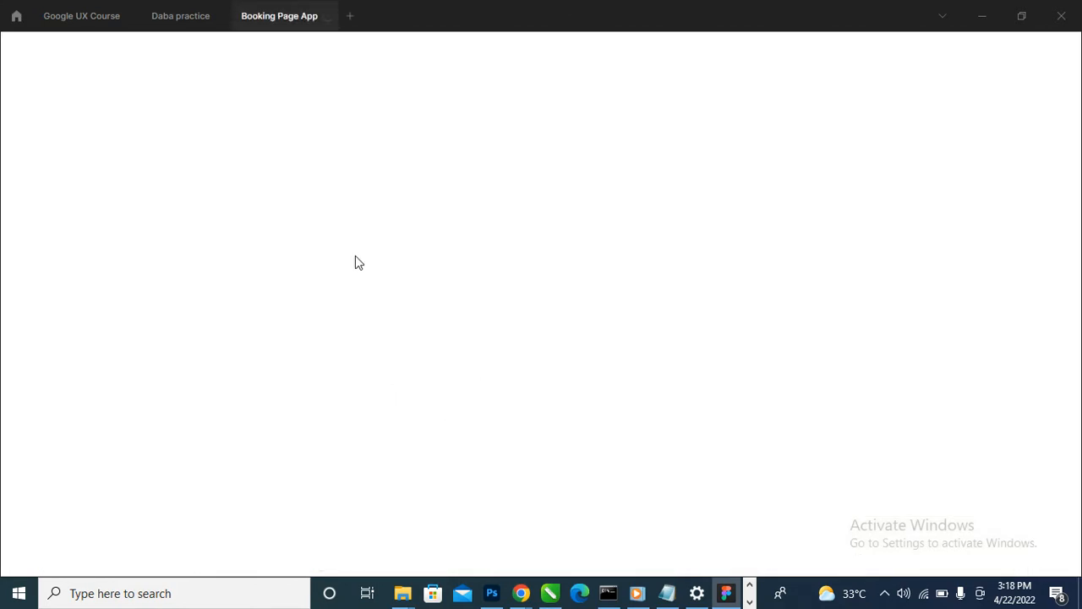
left_click(170, 16)
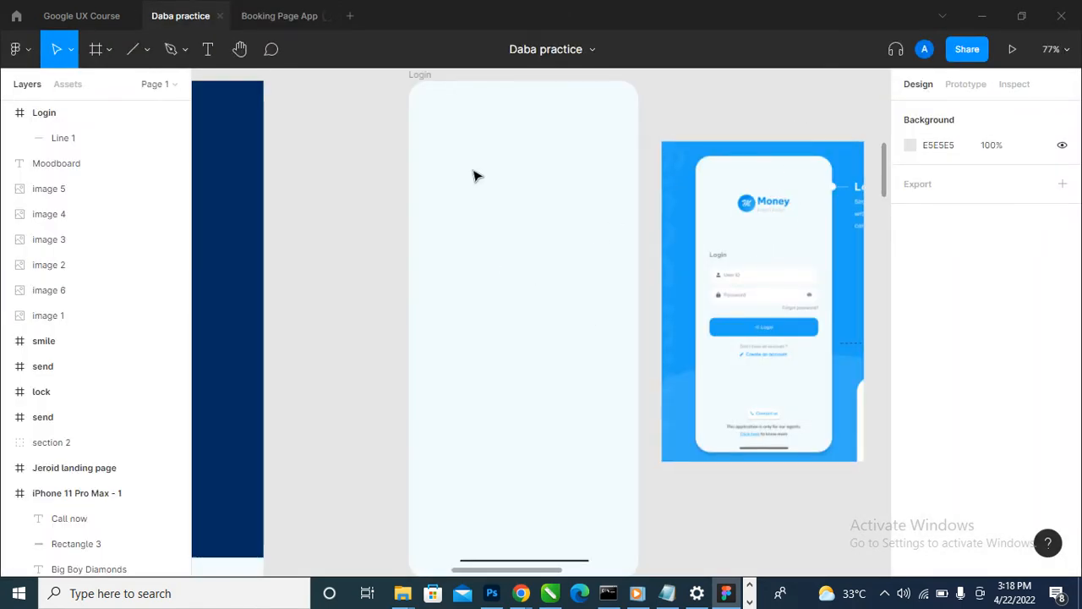
- Draw a circle about 49 × 49 in the upper part of the Login frame with the Ellipse tool
left_click(184, 51)
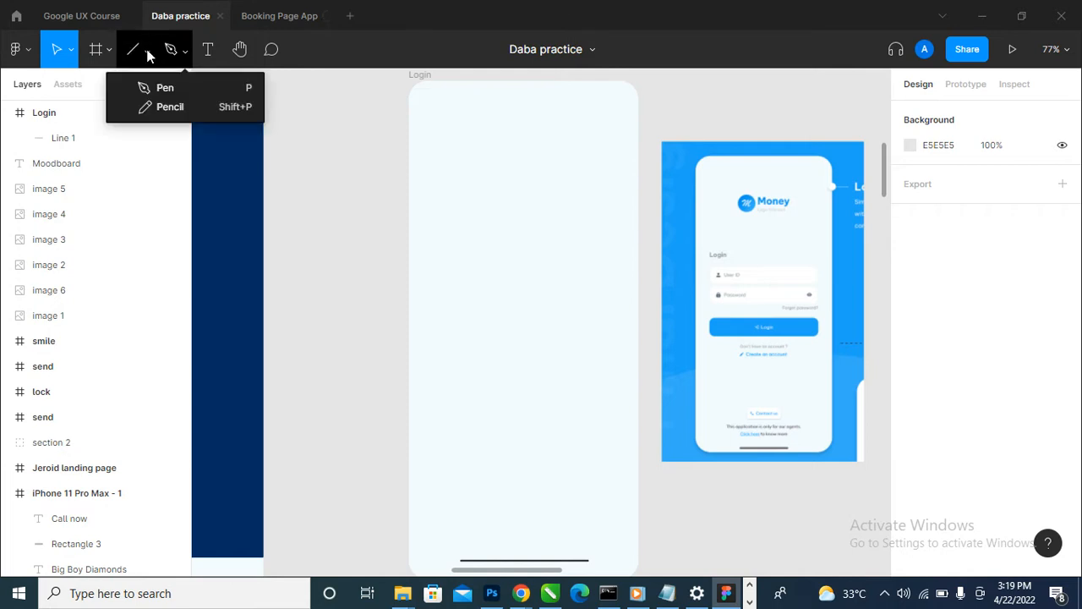
left_click(148, 52)
left_click(127, 140)
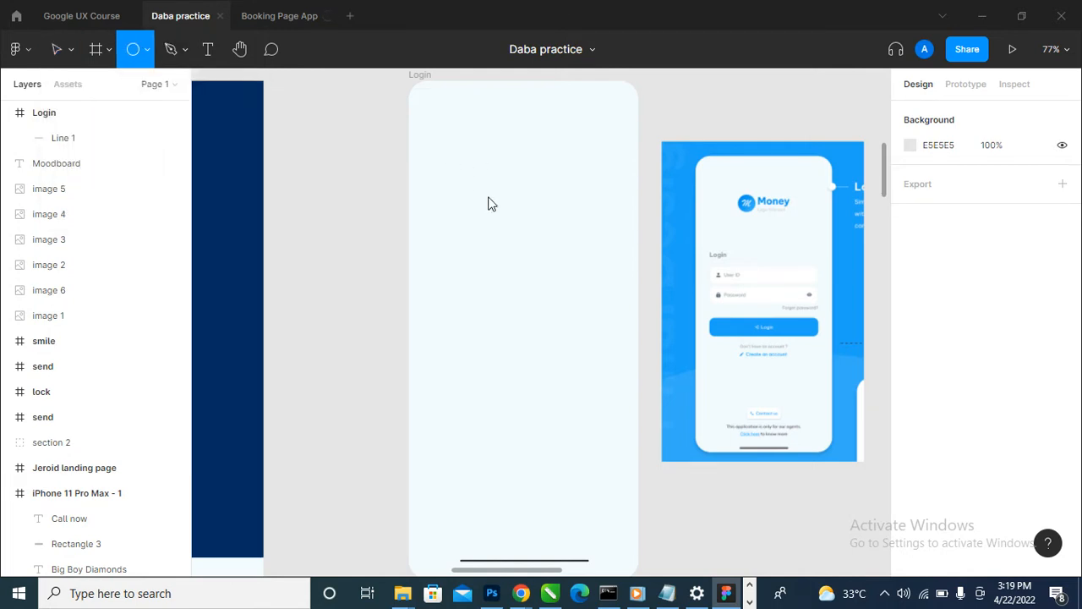
left_click_drag(444, 158, 477, 190)
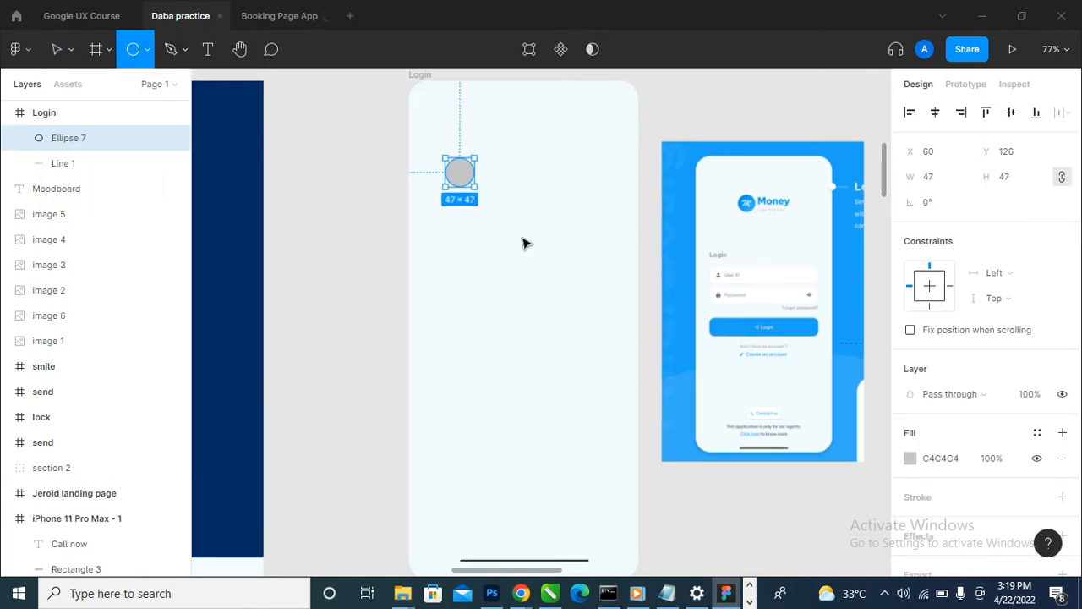
- Fill the circle with the blue 1EA3F7 sampled from the reference image
left_click(910, 459)
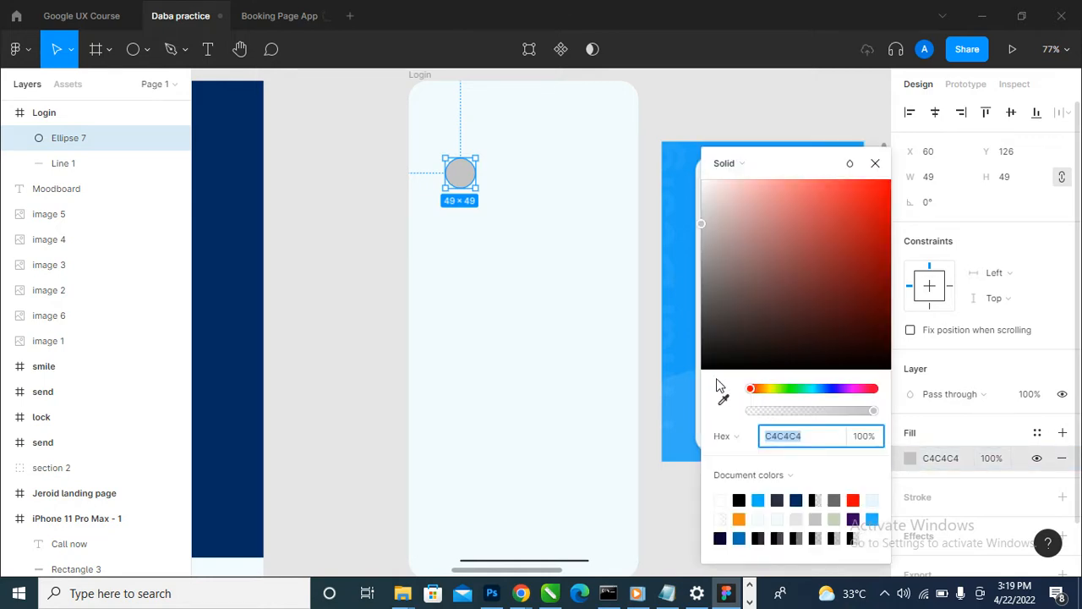
left_click(723, 399)
left_click(693, 279)
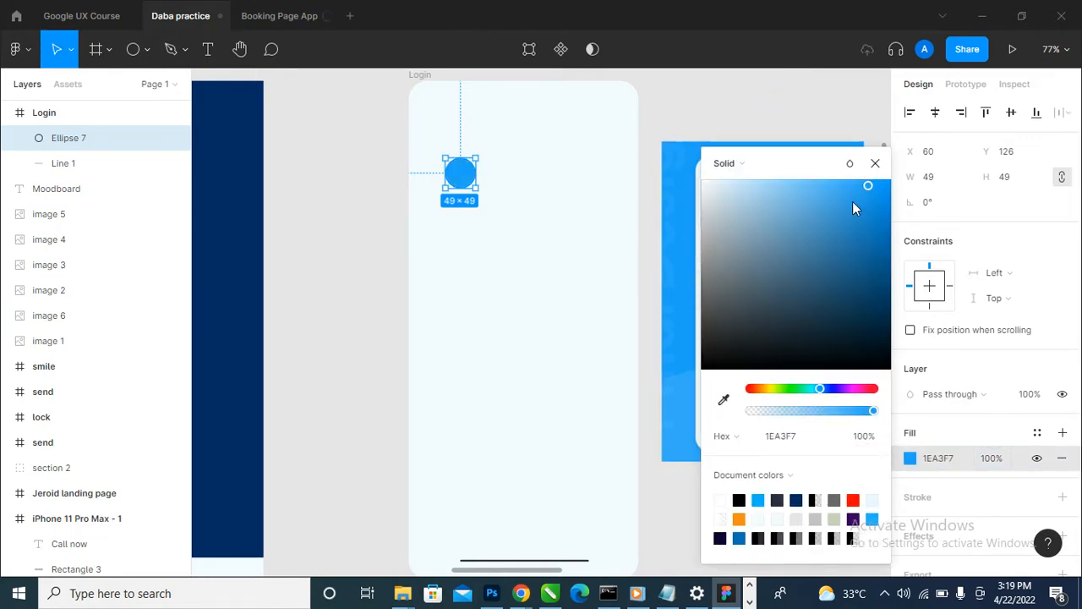
left_click(875, 164)
- Add a layout grid to the Login frame and change it to 4 columns
scroll(512, 161, "up", 3)
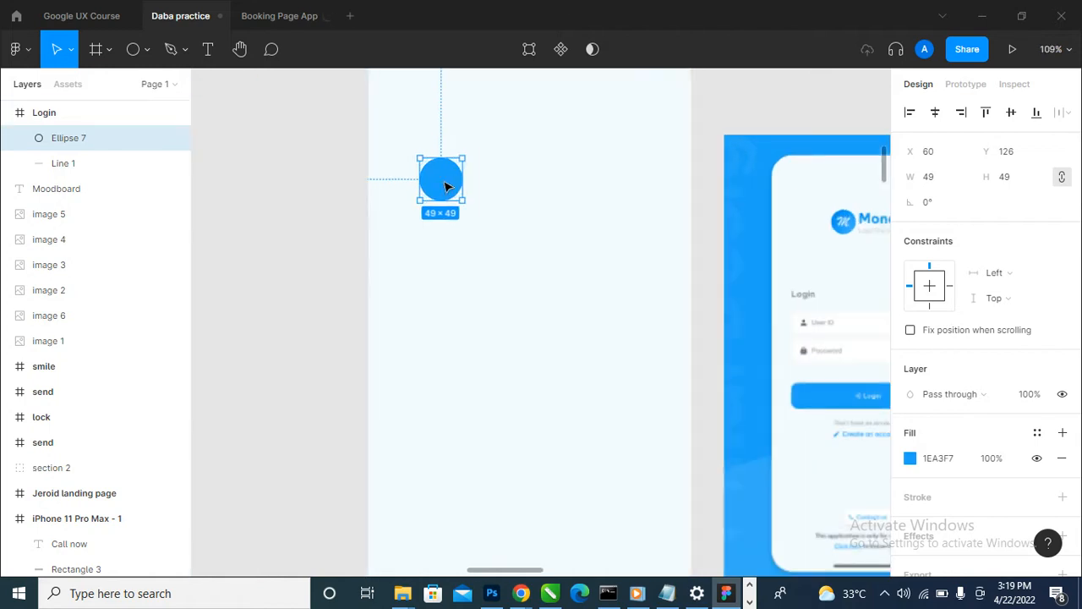
scroll(446, 186, "down", 3)
left_click(414, 89)
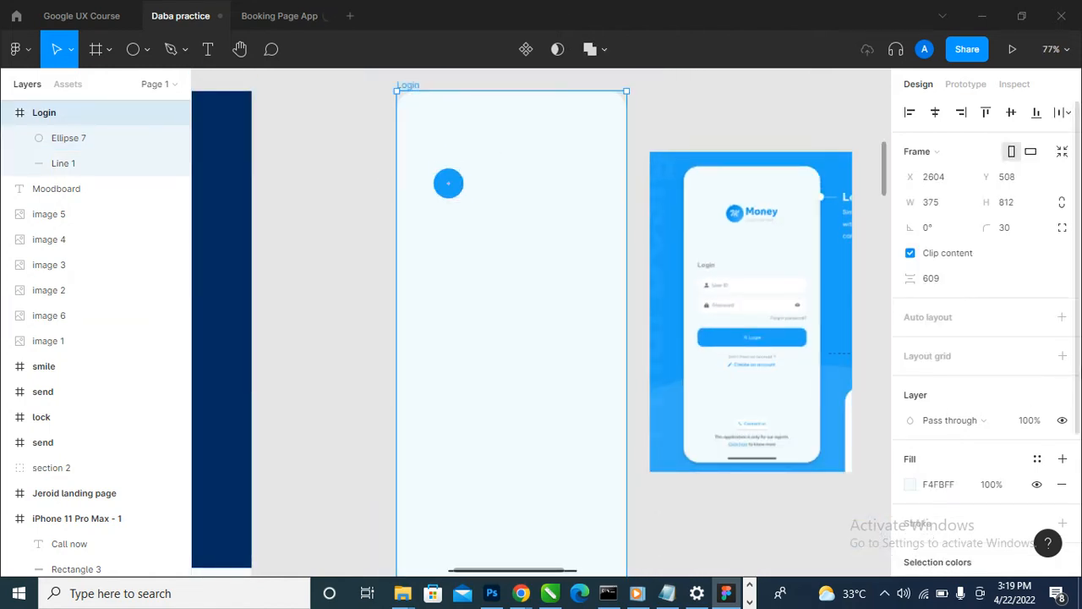
left_click(1062, 356)
left_click(911, 381)
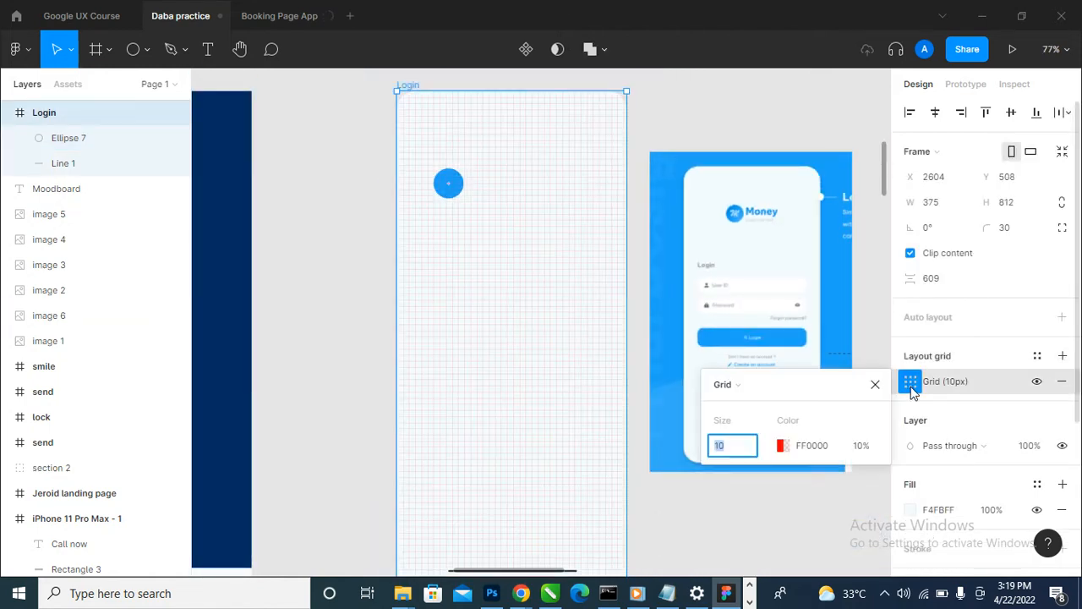
left_click(733, 385)
left_click(754, 401)
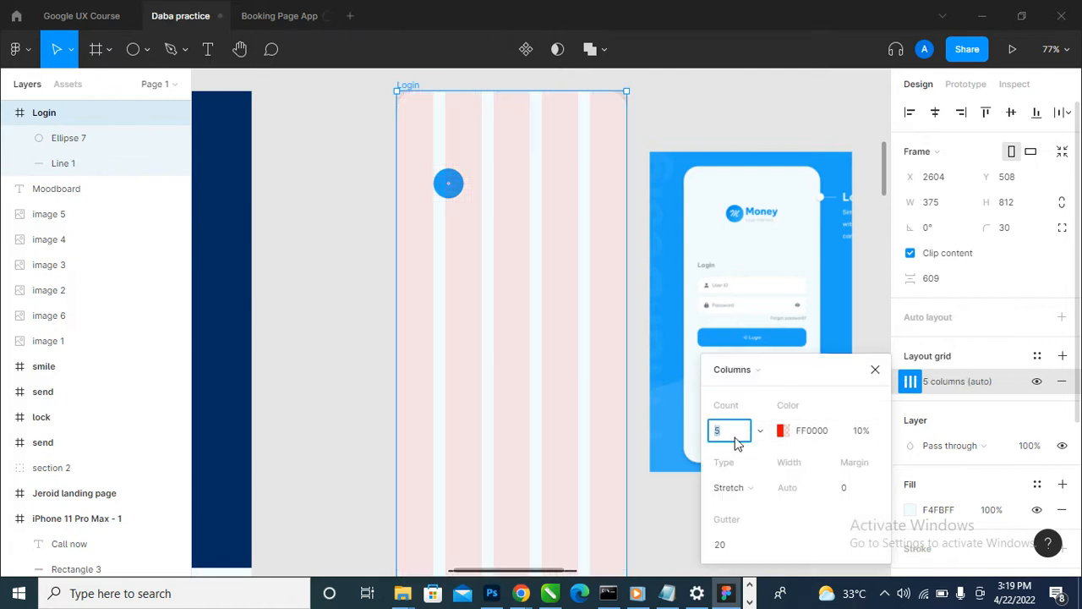
type("4")
- Try a margin of 30 on the Login frame's column grid, and settle on a margin of 20
left_click(863, 496)
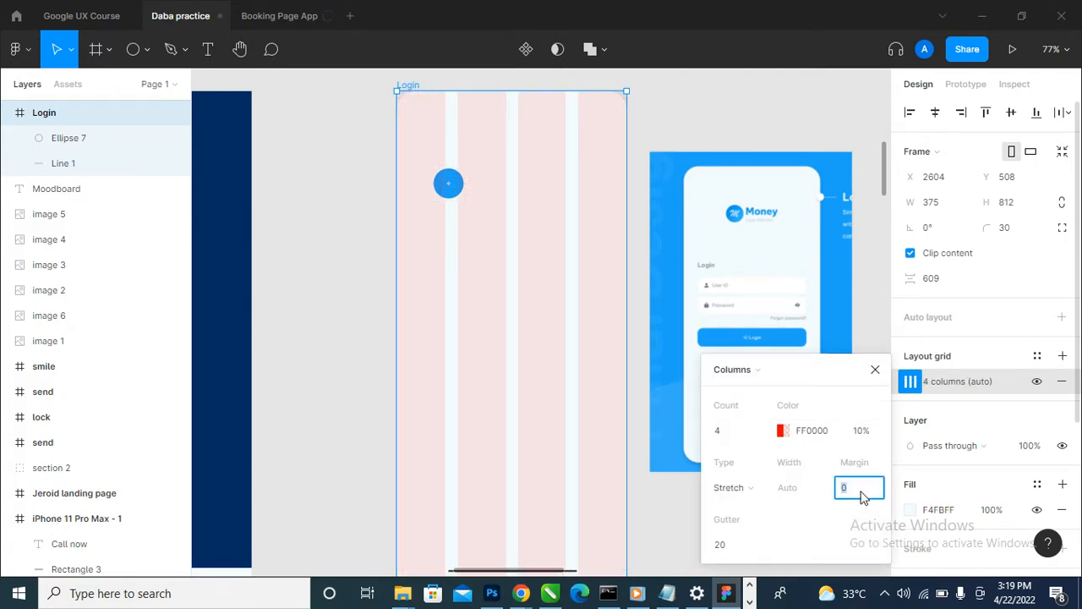
type("30")
key("Return")
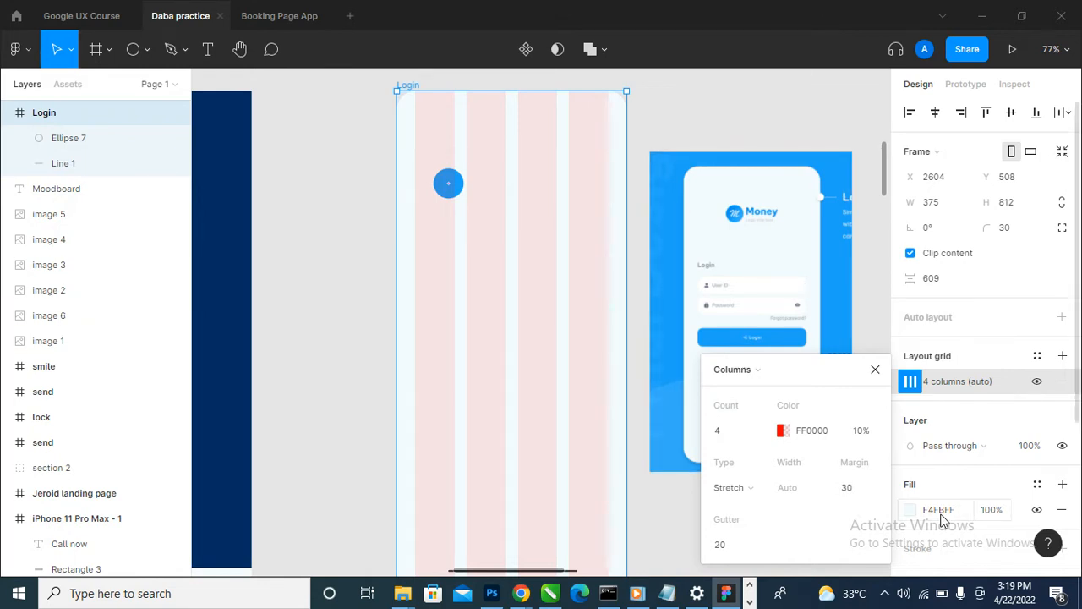
left_click(862, 490)
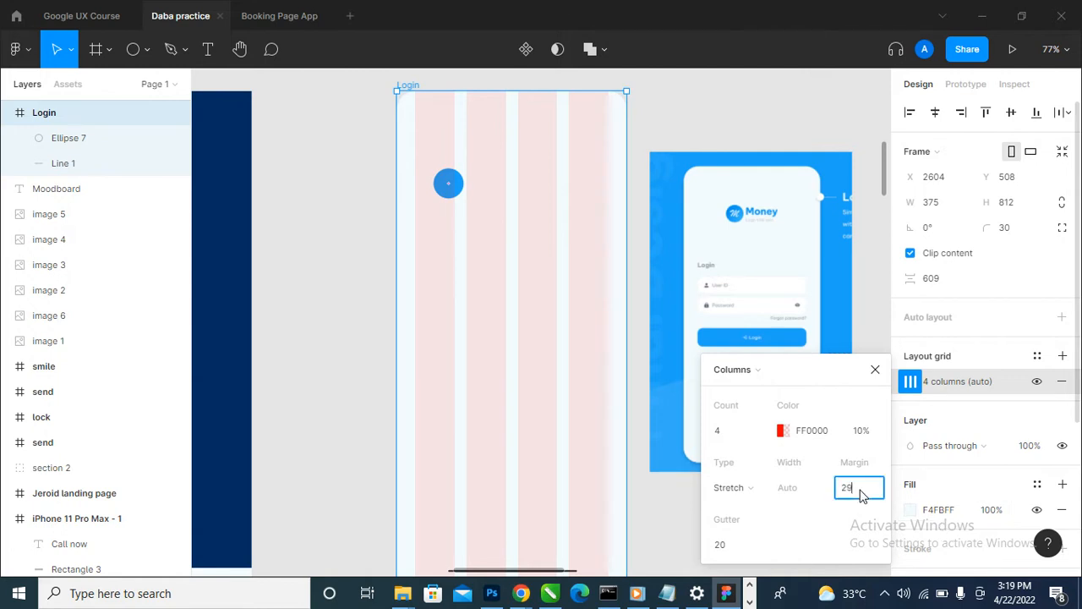
type("20")
key("Return")
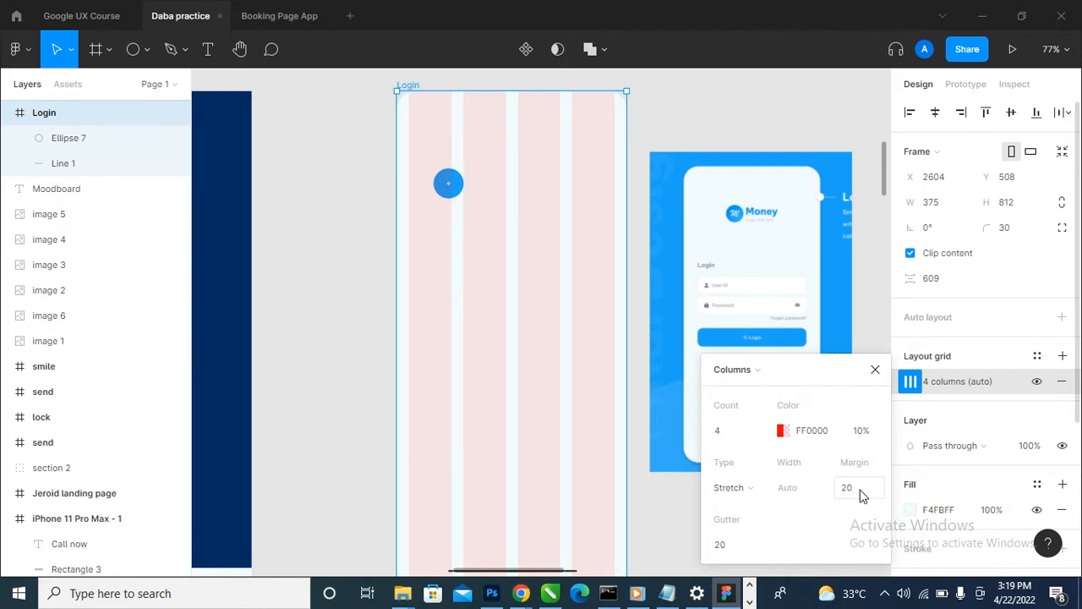
- Recolour the Login frame's column grid to the document blue 00B2FE at 5% opacity and deselect the frame
left_click(781, 435)
left_click(568, 499)
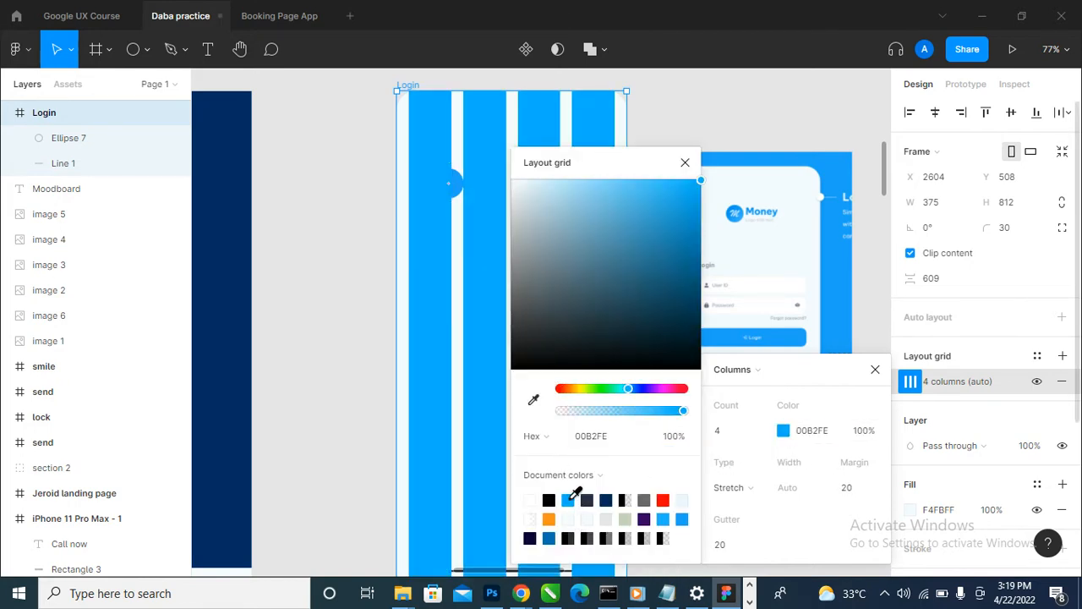
left_click(865, 433)
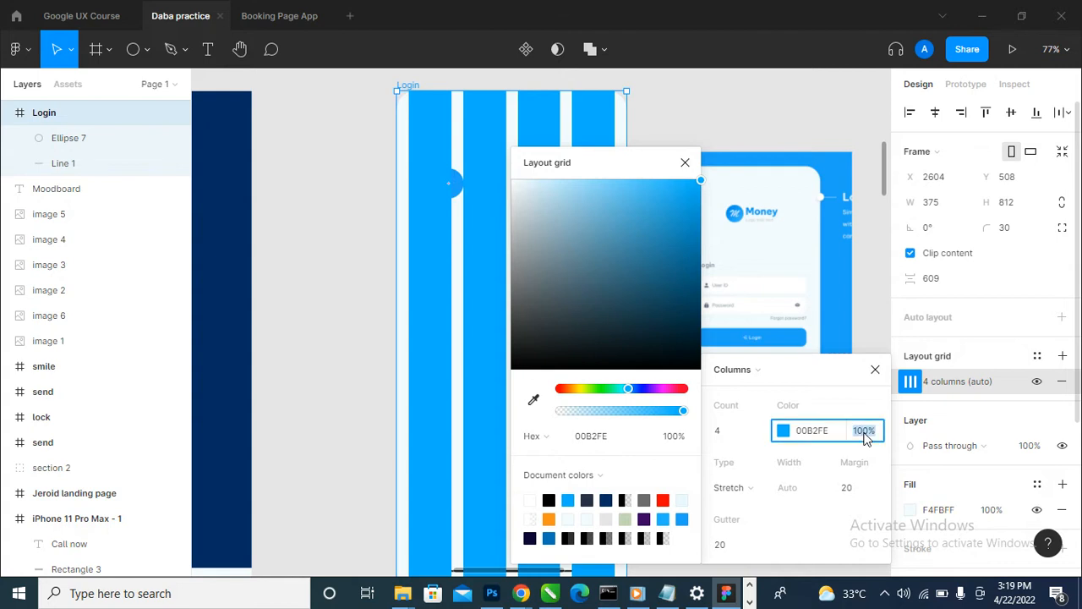
type("5")
key("Return")
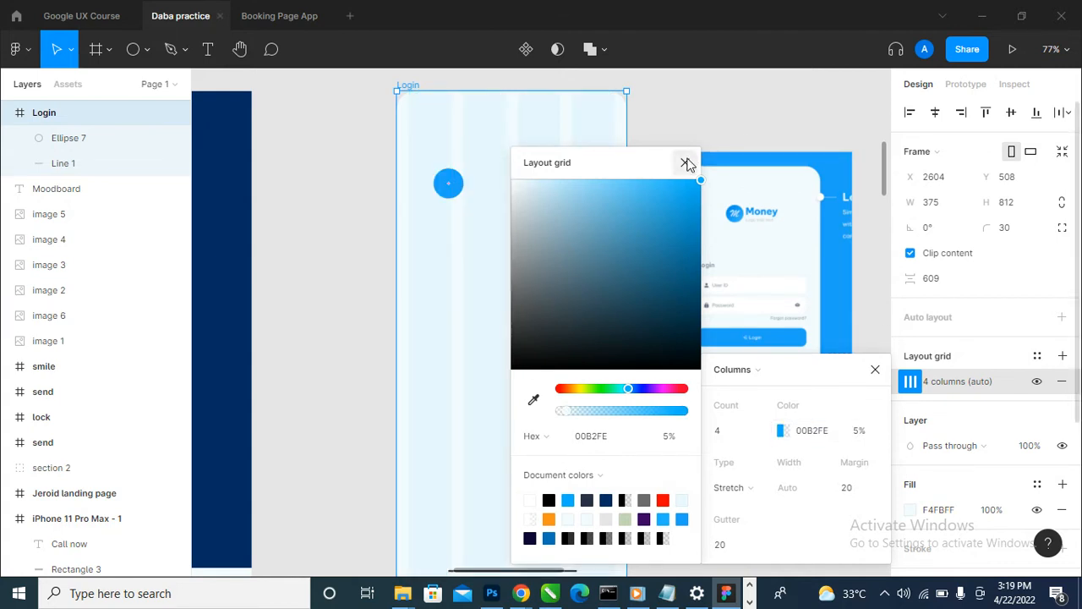
left_click(686, 162)
left_click(741, 128)
- Move the blue circle into the second grid column at X 109 and add the text "SendMoni" beside it
scroll(473, 196, "up", 1)
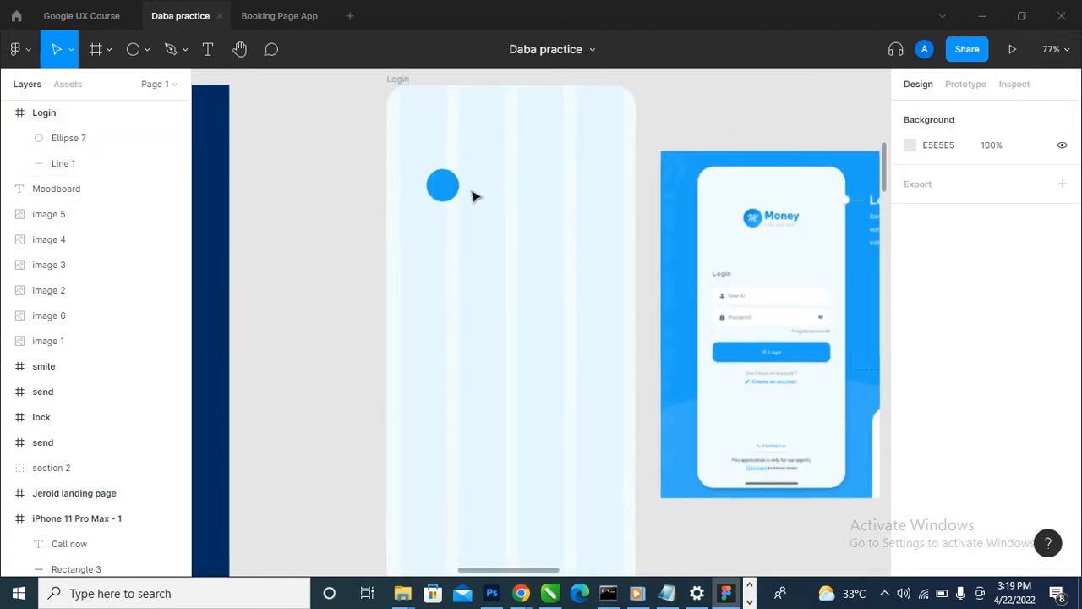
left_click_drag(454, 187, 487, 187)
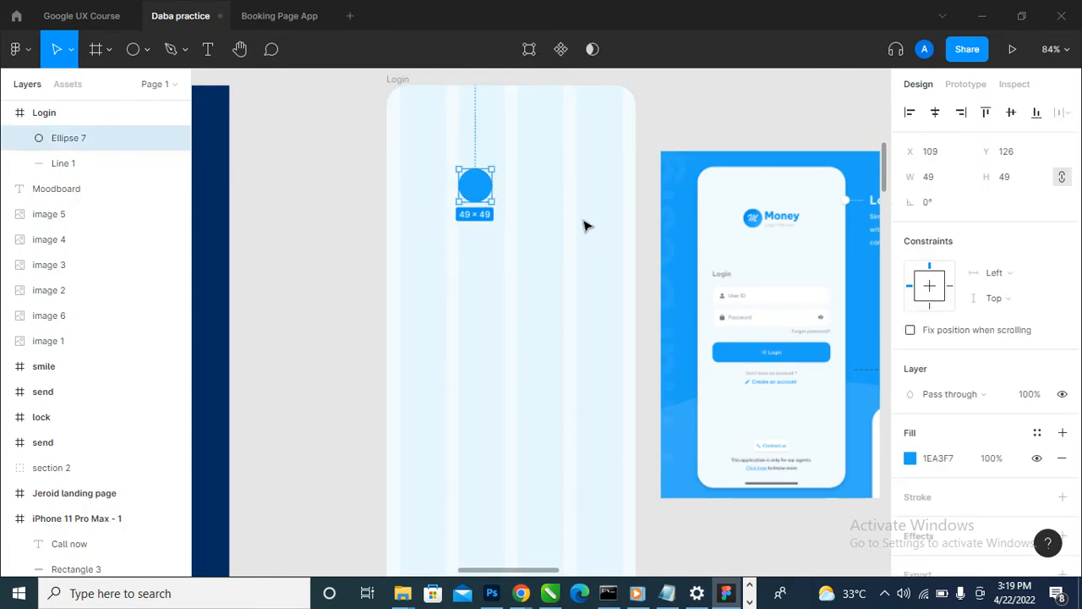
left_click(208, 49)
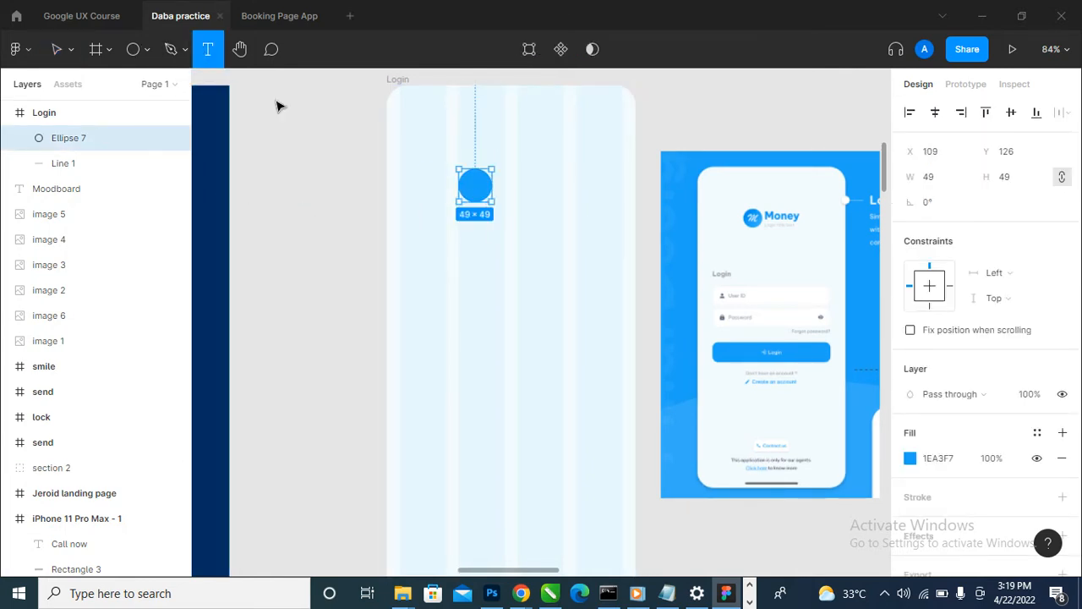
left_click(513, 181)
type("S")
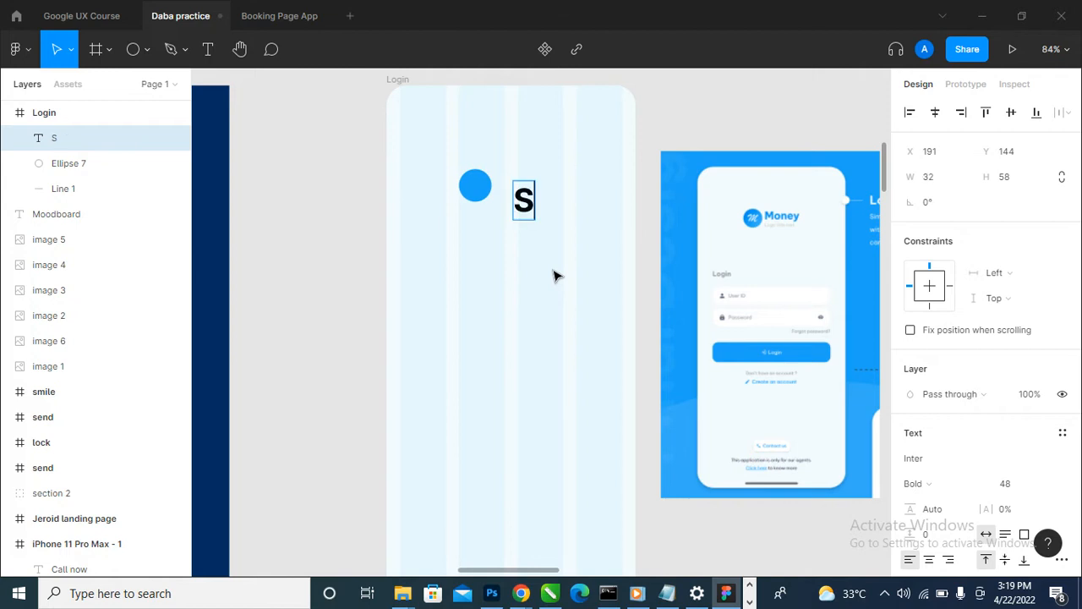
type("endMoni")
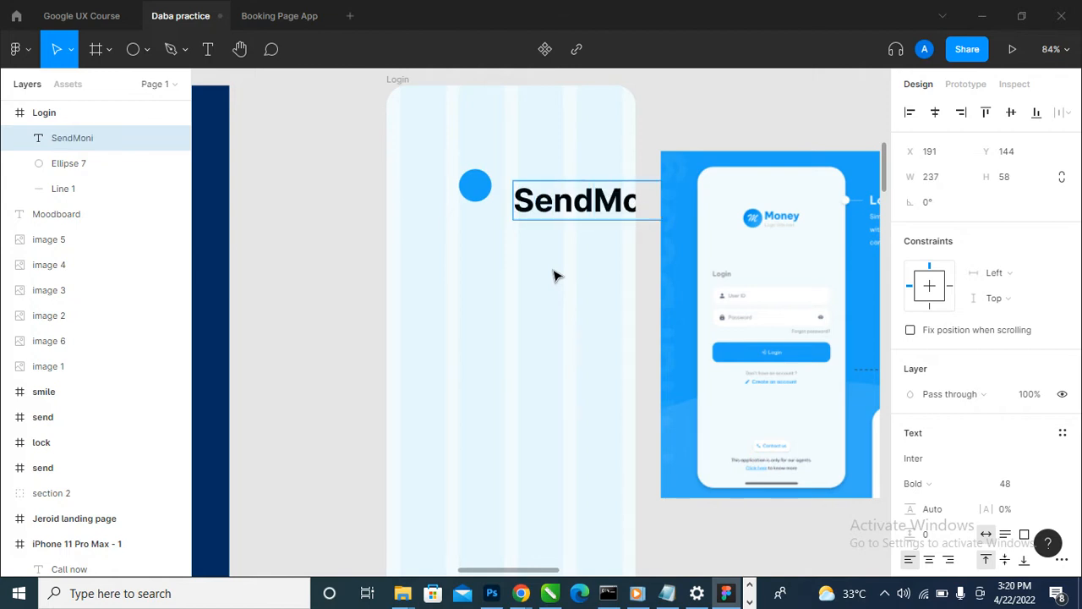
key("Escape")
- Set the SendMoni text size to 24 and move it close beside the circle, at X 169, Y 136
left_click(1046, 482)
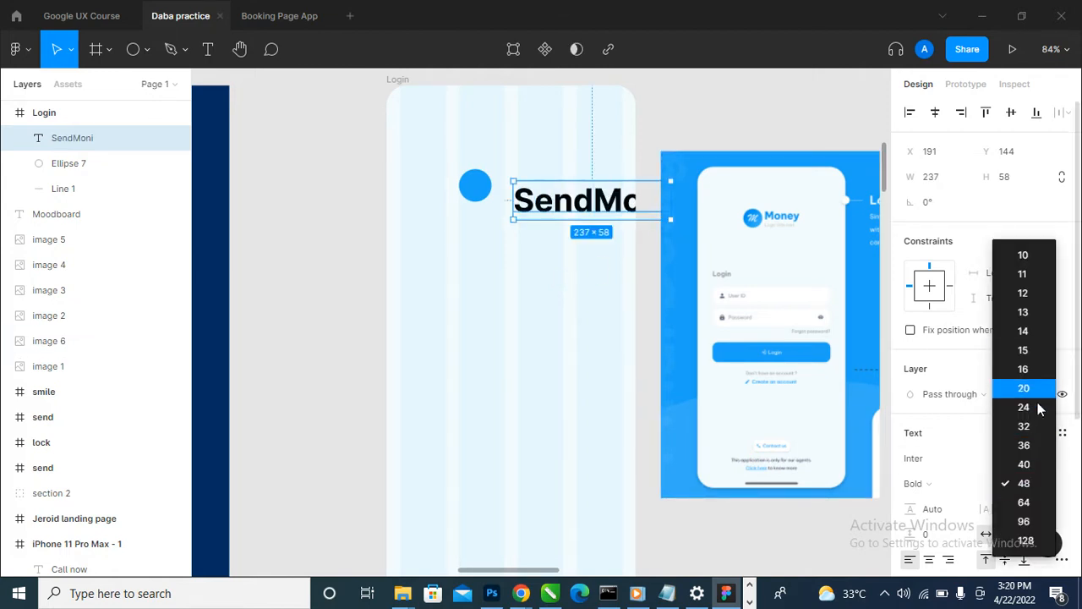
left_click(1025, 407)
scroll(596, 211, "up", 5)
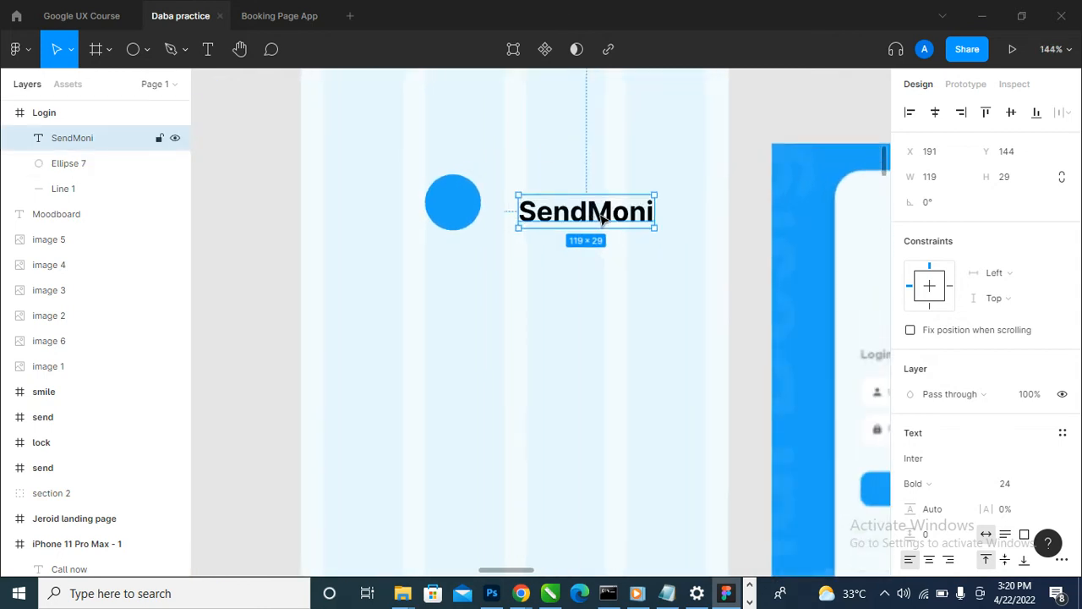
scroll(602, 218, "down", 3)
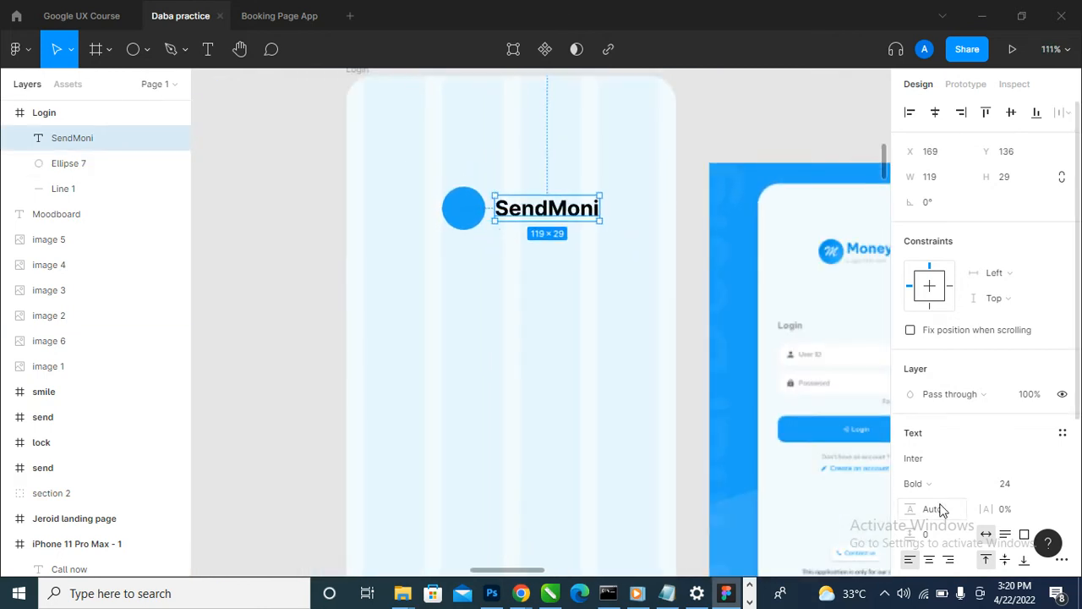
- Fill the SendMoni text with the blue 1EA3F7 sampled from the circle
scroll(919, 496, "down", 3)
left_click(910, 401)
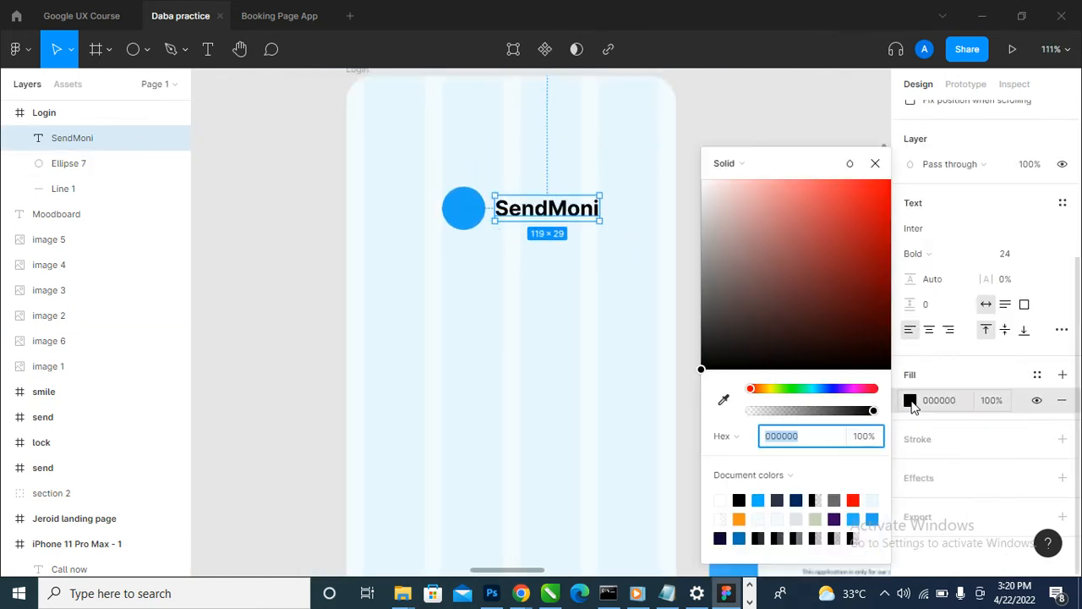
left_click(723, 399)
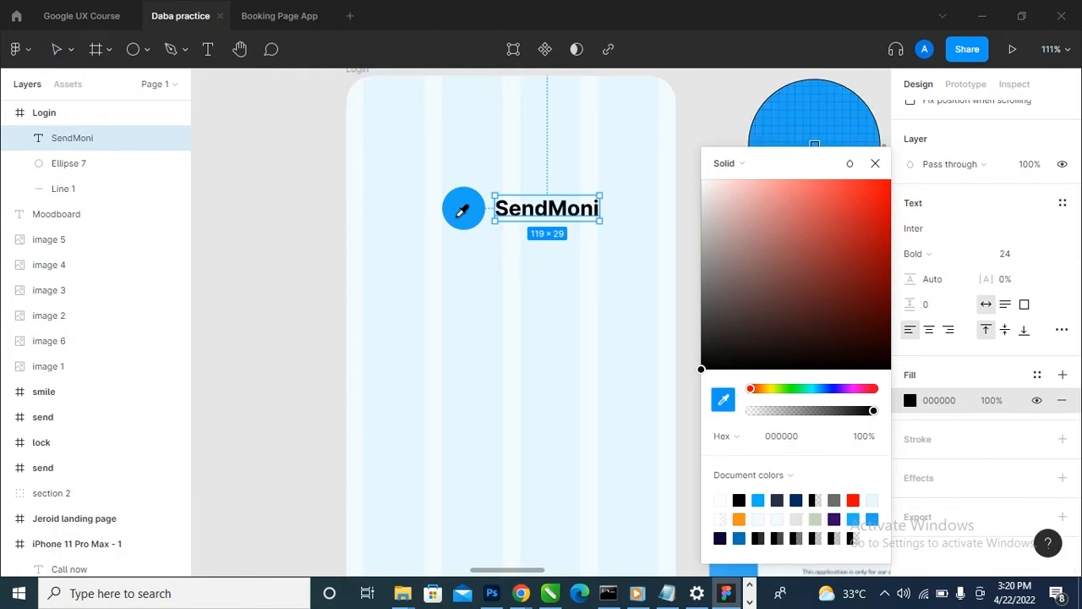
left_click(461, 208)
left_click(876, 164)
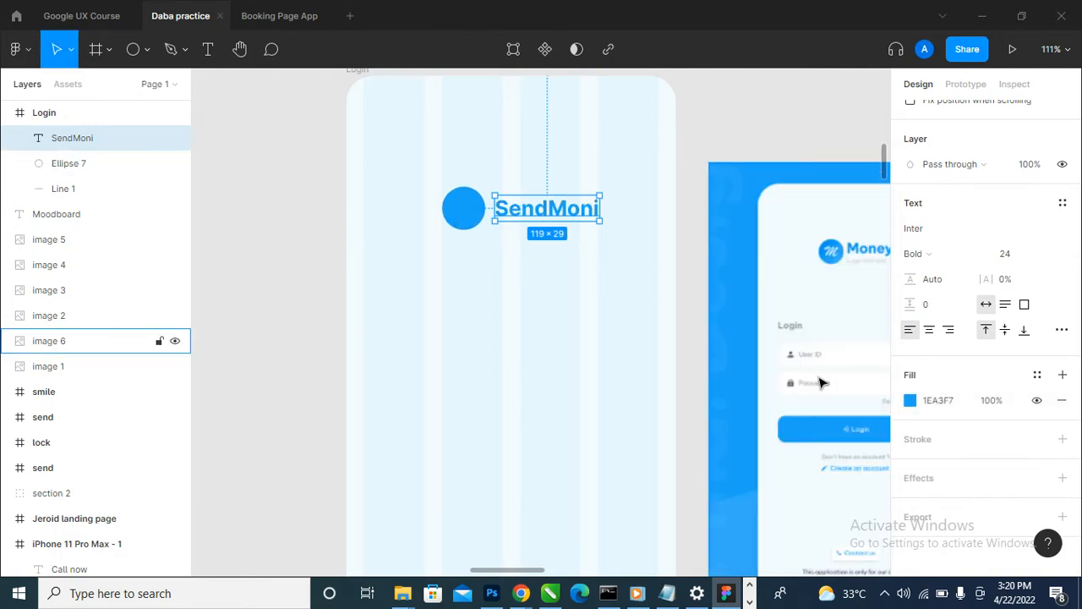
- Reduce the SendMoni text size to 20 and deselect it
scroll(378, 397, "down", 3)
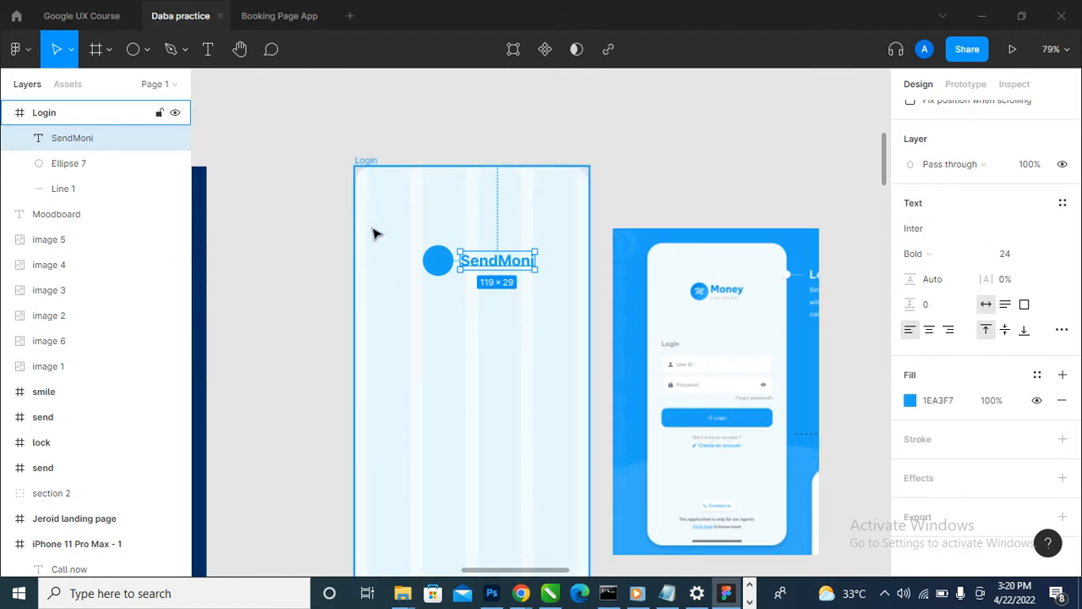
scroll(544, 304, "up", 3)
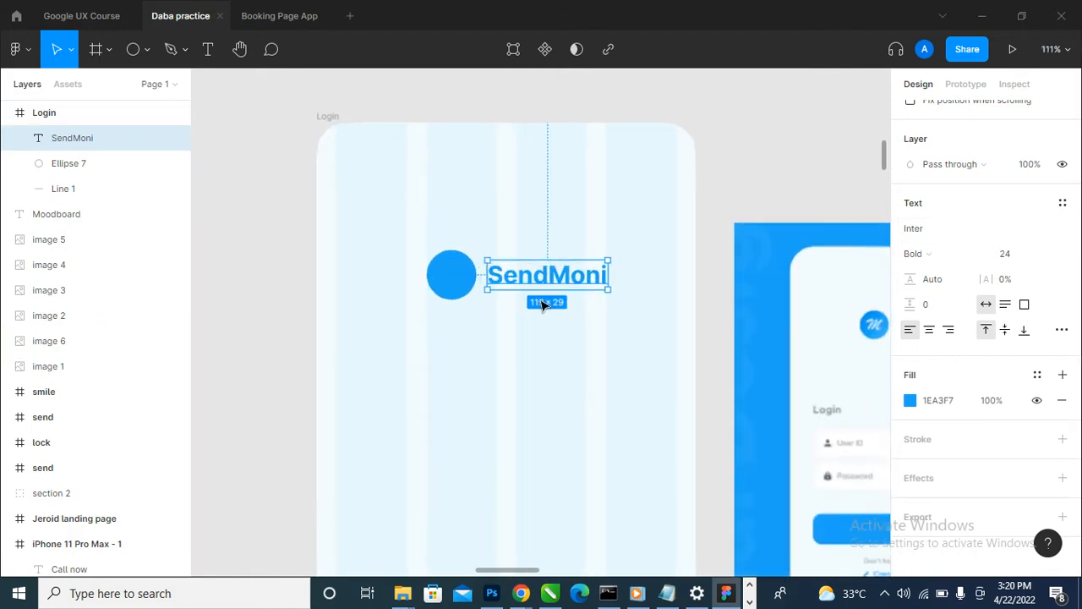
left_click(1046, 256)
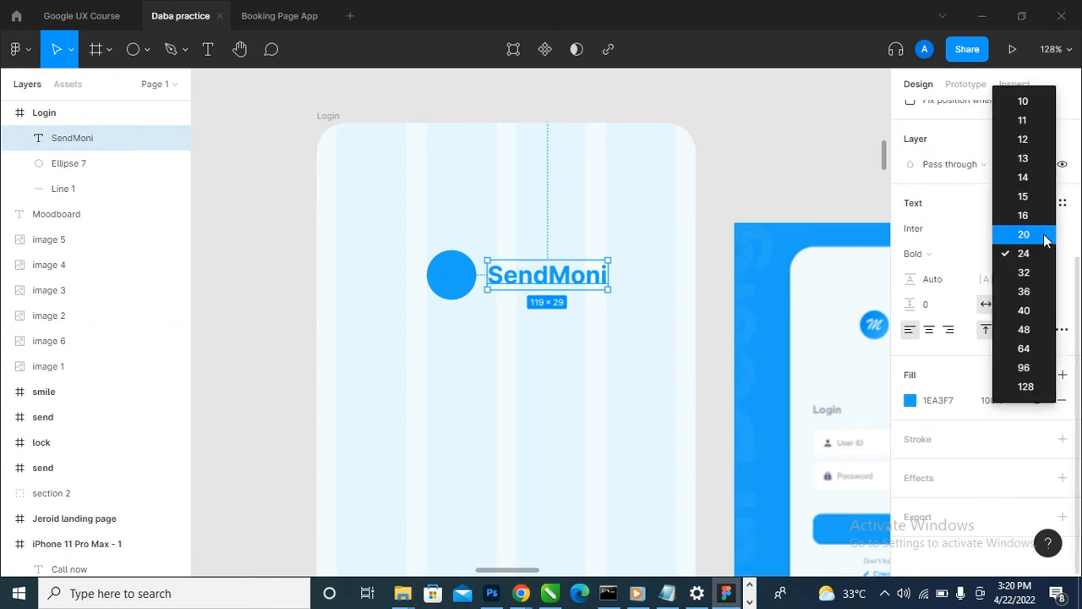
left_click(1045, 240)
left_click(773, 145)
- Shrink the blue circle beside the SendMoni text to about 40 × 40
scroll(636, 235, "down", 4)
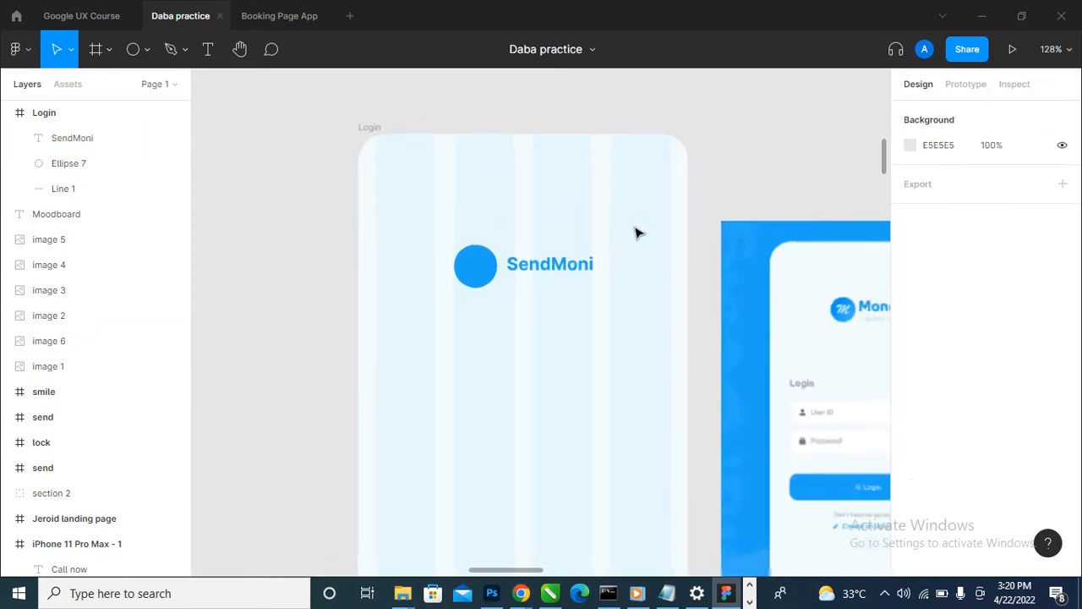
scroll(625, 246, "up", 5)
left_click(367, 285)
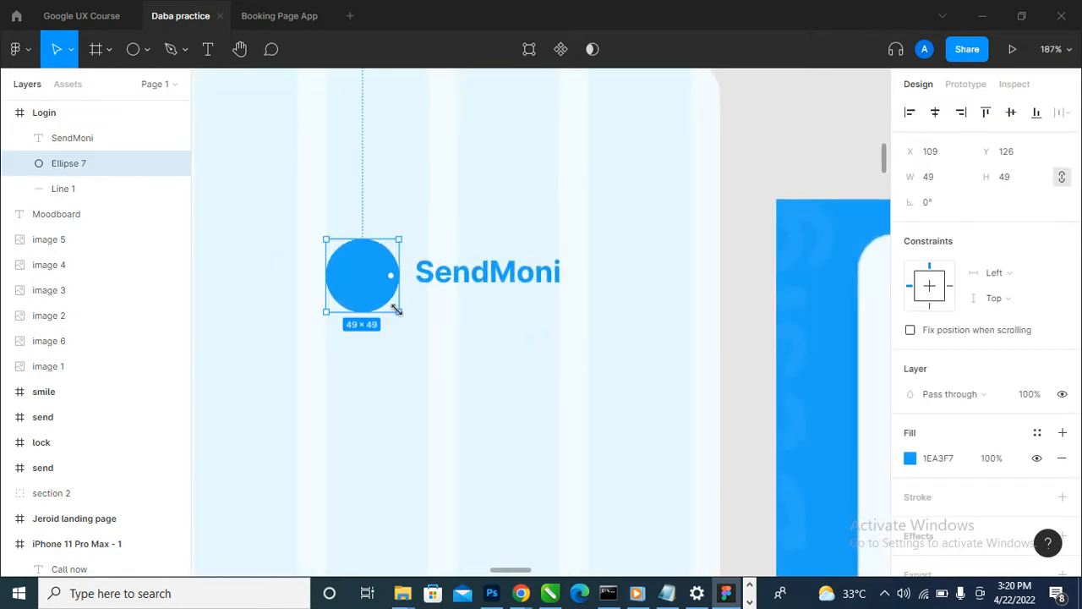
left_click_drag(390, 307, 385, 299)
- Align the SendMoni text and the circle on their vertical centers, with the text moved closer at X 165
left_click(452, 293)
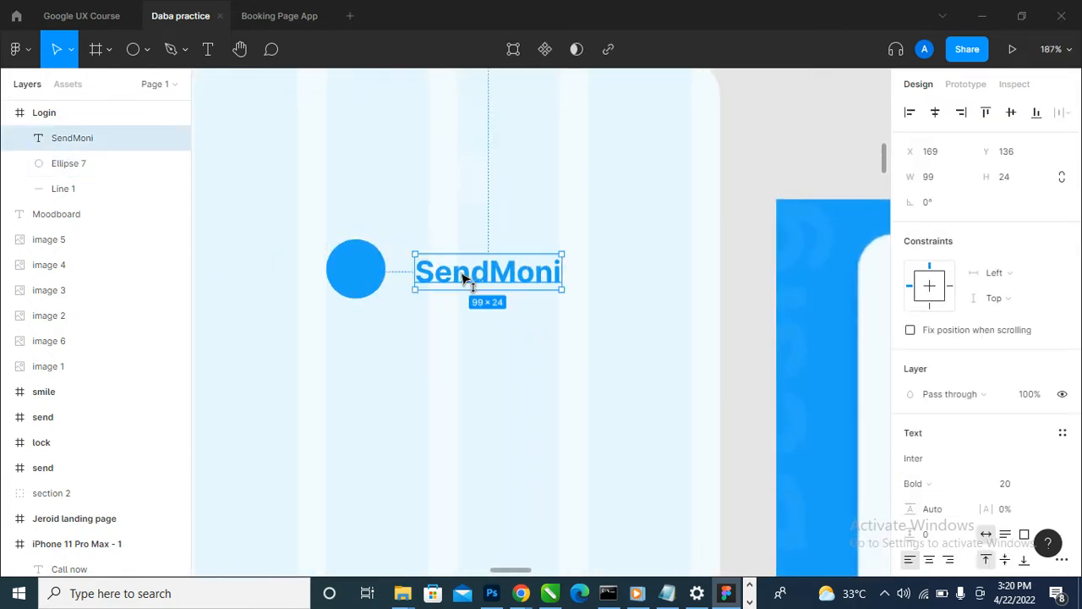
left_click_drag(465, 280, 401, 291)
left_click(339, 288, "shift")
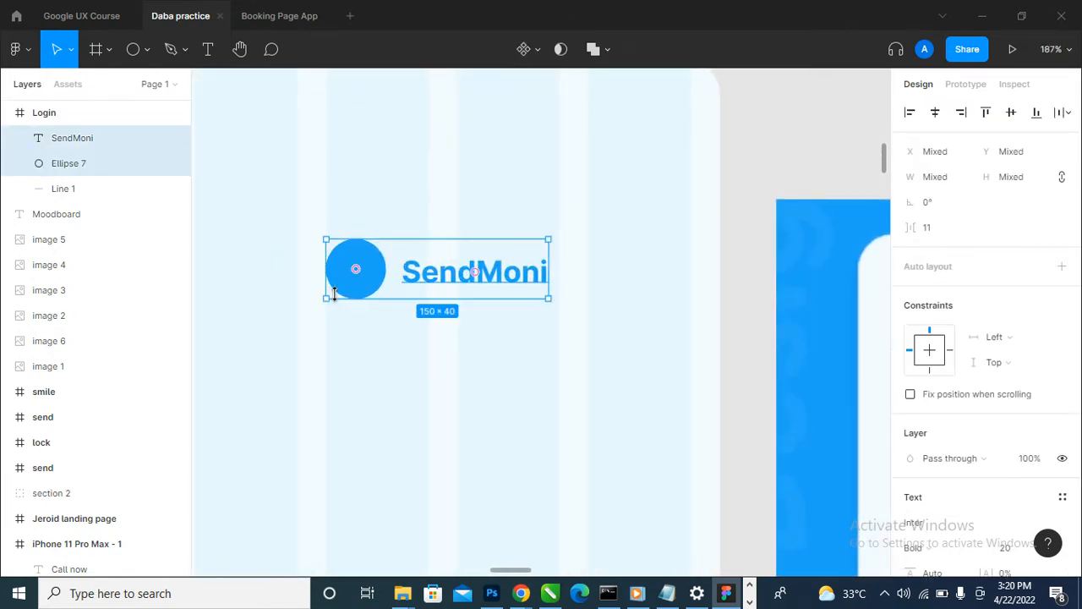
left_click(1011, 111)
left_click(758, 230)
left_click(526, 282)
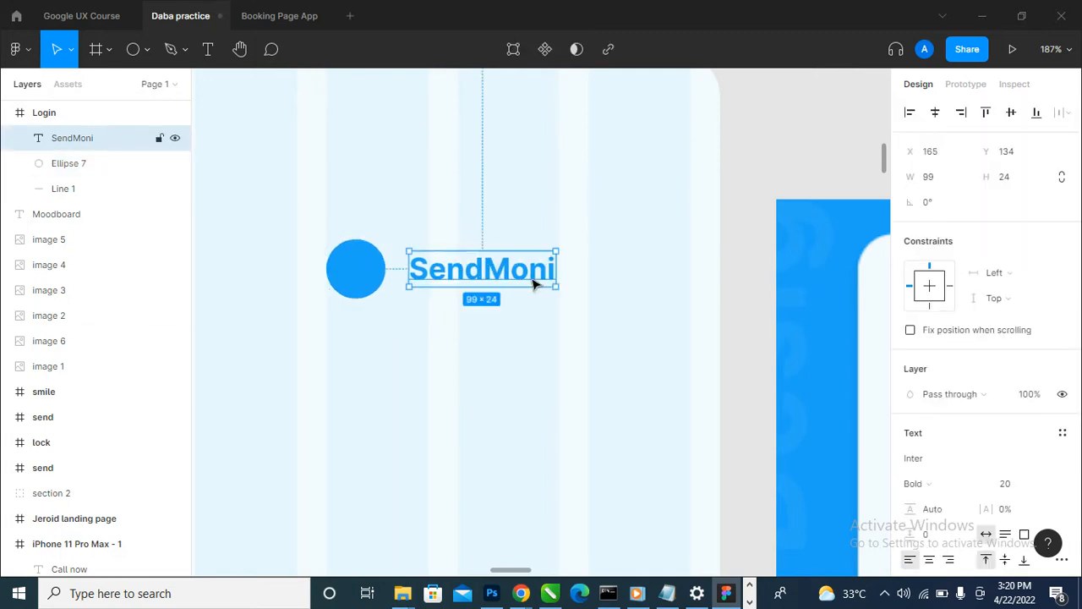
- Group the blue circle with the SendMoni text and center the group horizontally in the Login frame
scroll(588, 252, "down", 3, "ctrl")
left_click_drag(533, 277, 550, 287)
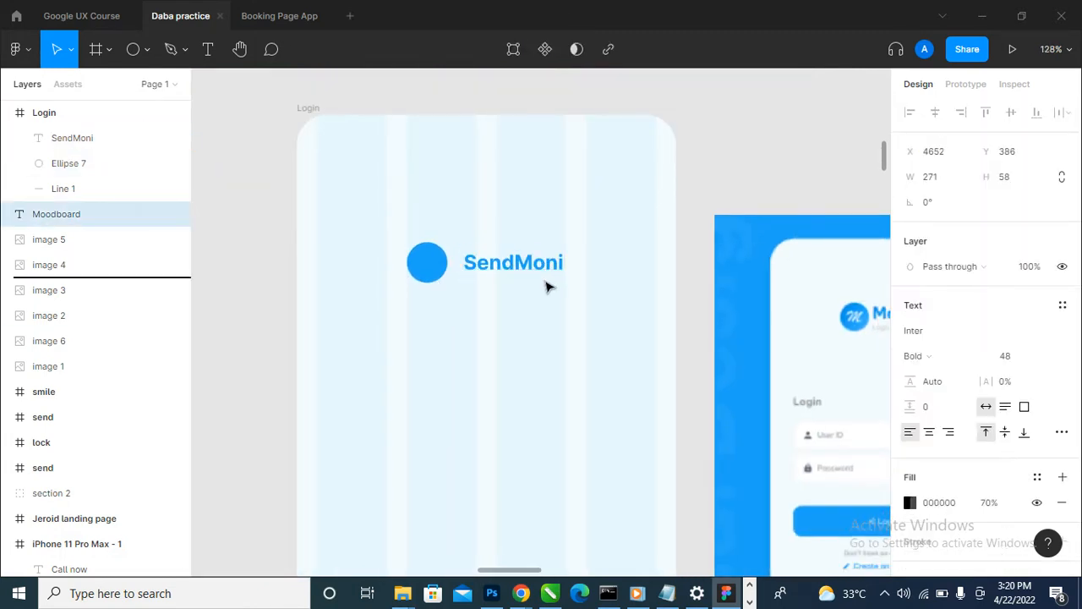
left_click_drag(454, 280, 439, 270)
left_click_drag(229, 218, 572, 307)
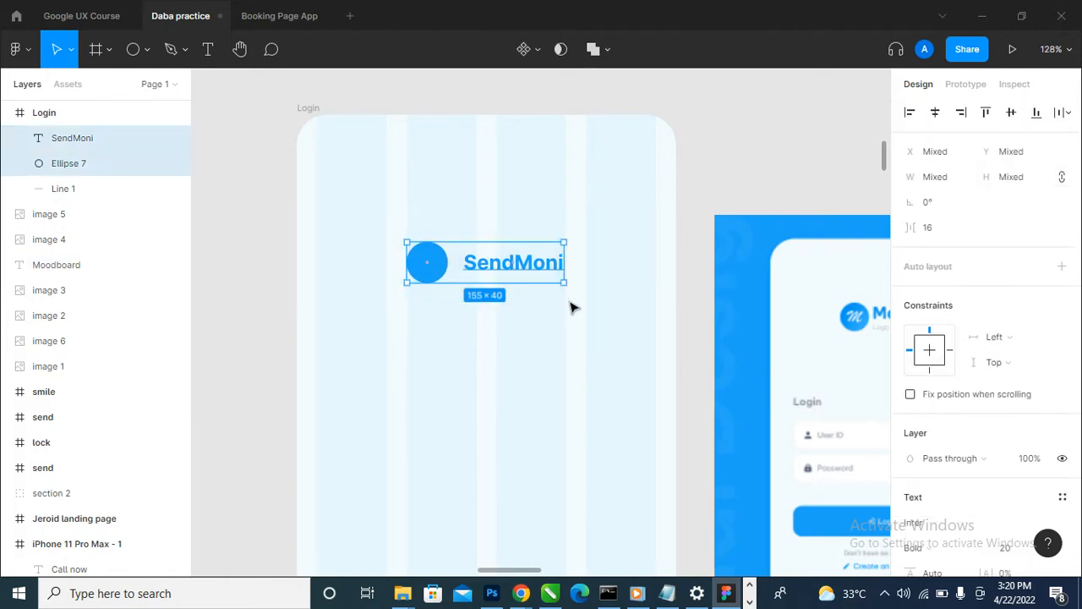
key("ctrl+g")
left_click(935, 111)
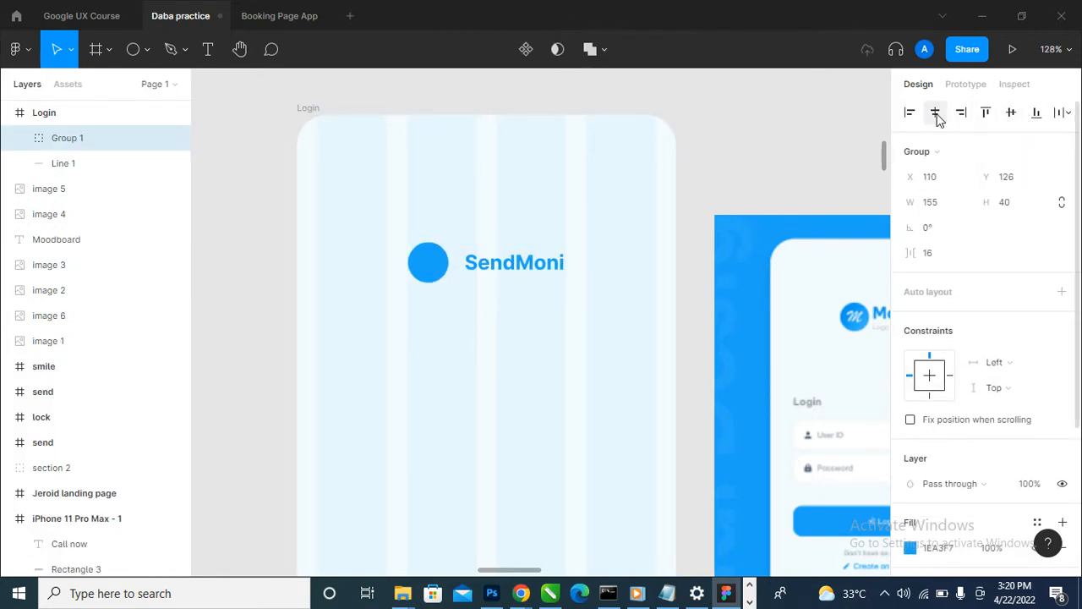
left_click(717, 118)
- Add the bold size 20 text "Login" below the SendMoni logo in the Login frame
scroll(570, 201, "down", 2)
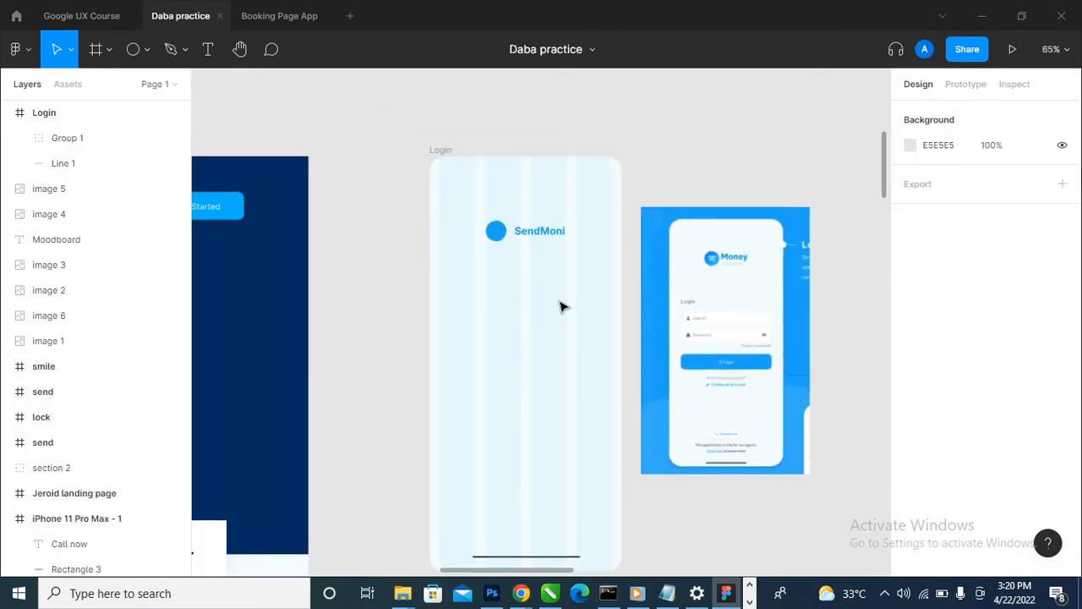
scroll(559, 305, "up", 1)
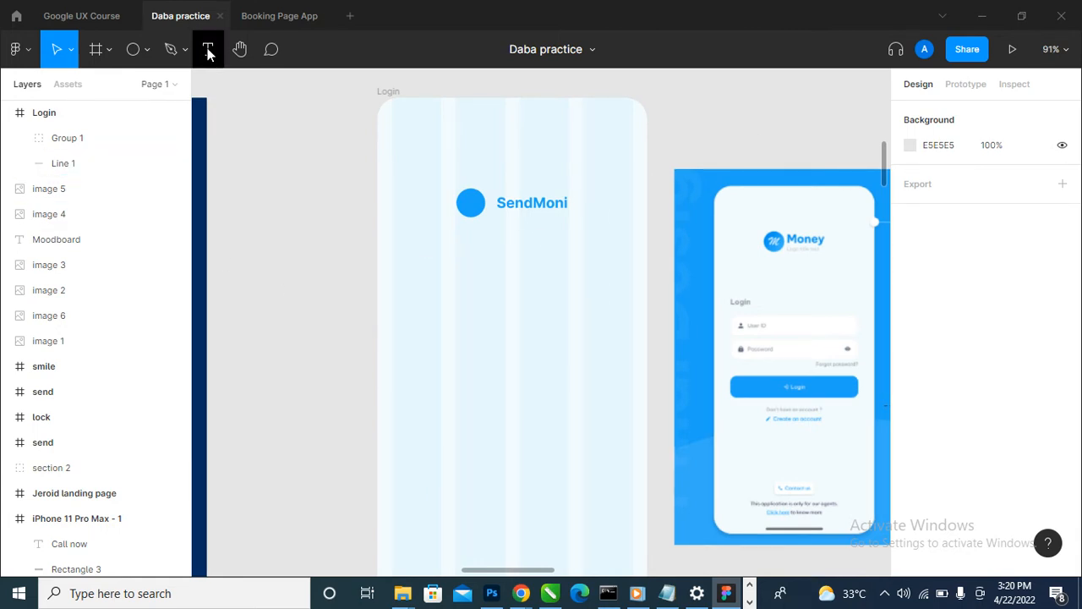
left_click(208, 48)
left_click(439, 363)
type("Login")
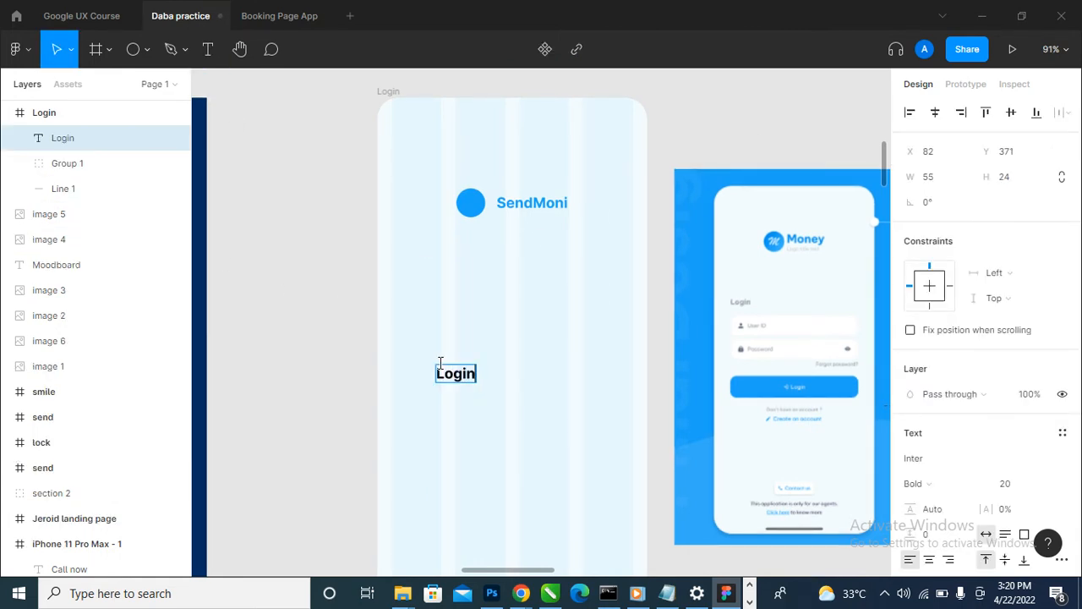
key("Escape")
- Move the Login text to the outer edge of the first grid column, at X 20, Y 328
double_click(558, 207)
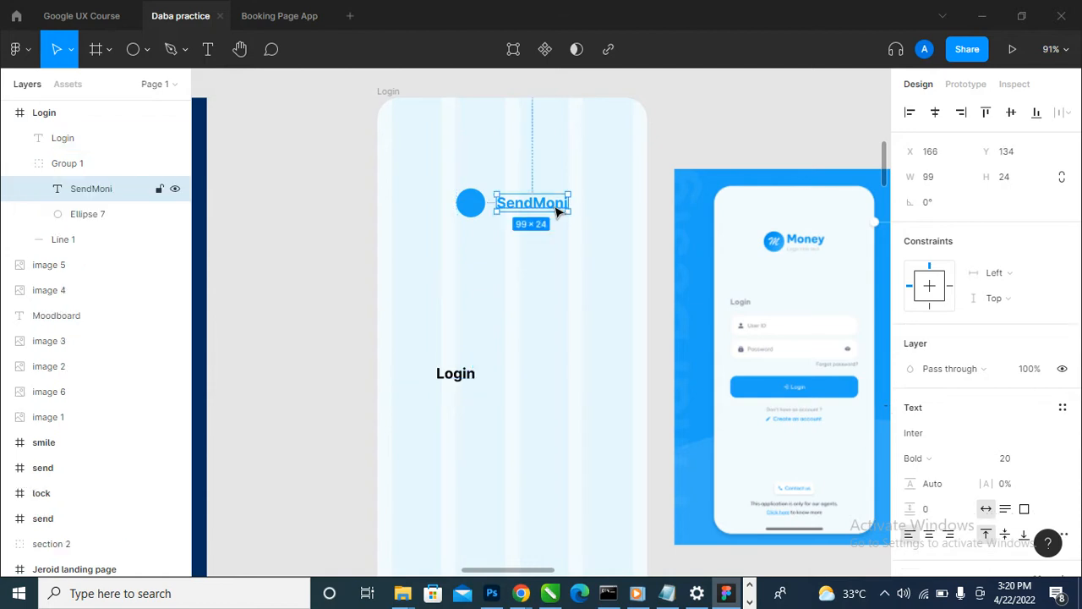
left_click(450, 374)
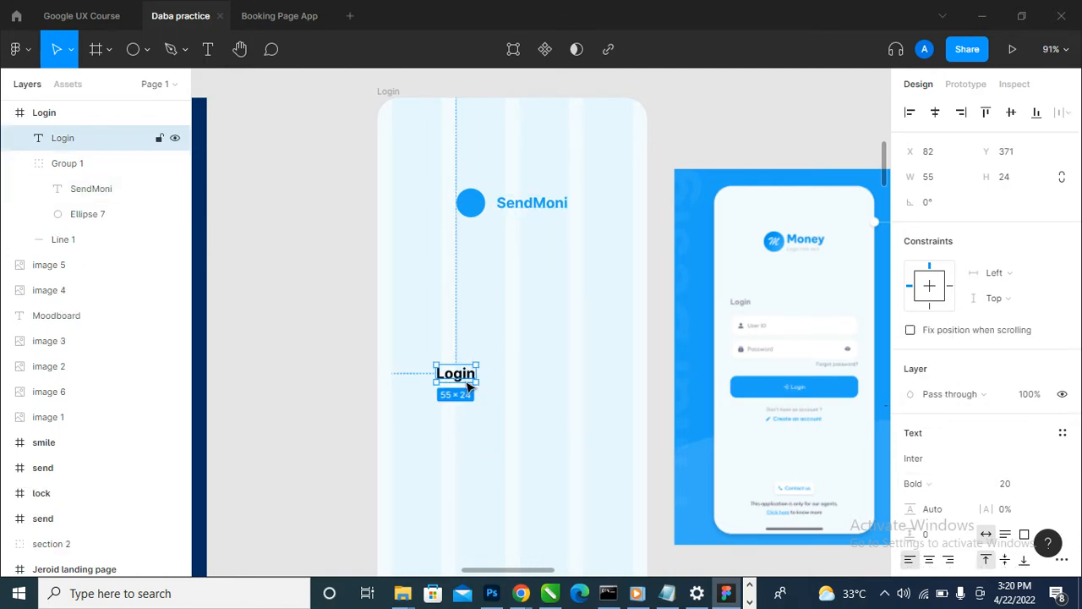
left_click_drag(468, 382, 420, 352)
- Lower the opacity of the Login text's black fill and deselect the text
scroll(973, 457, "down", 3)
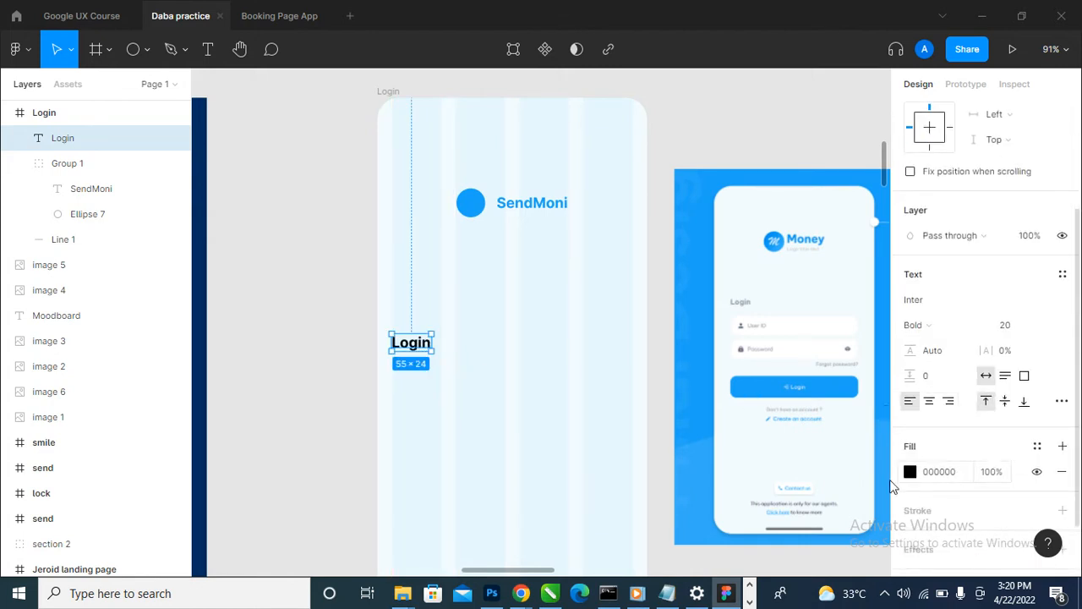
left_click(996, 478)
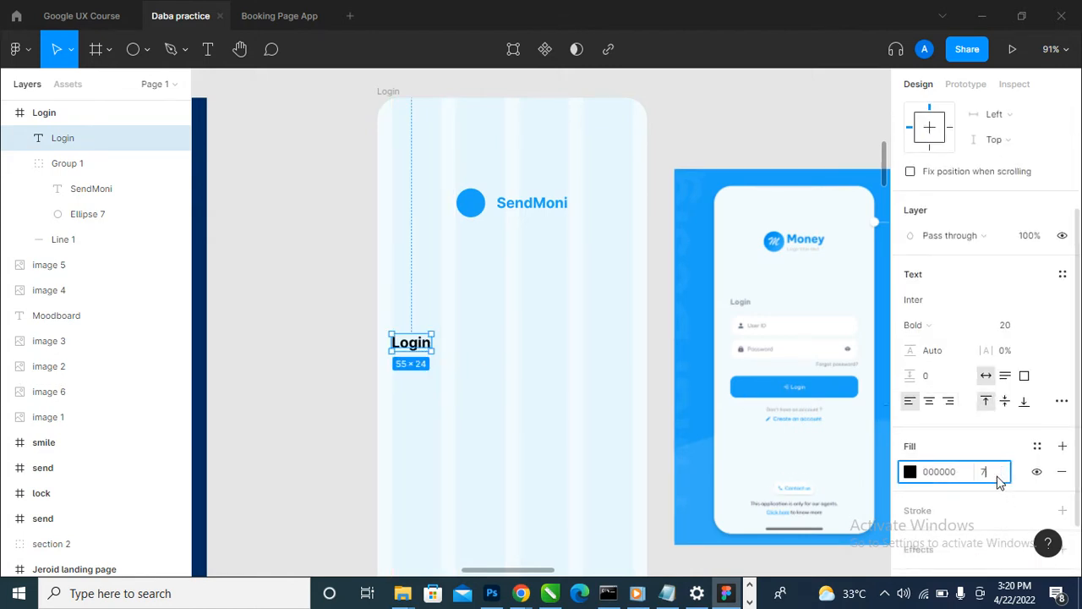
key("Return")
left_click(306, 463)
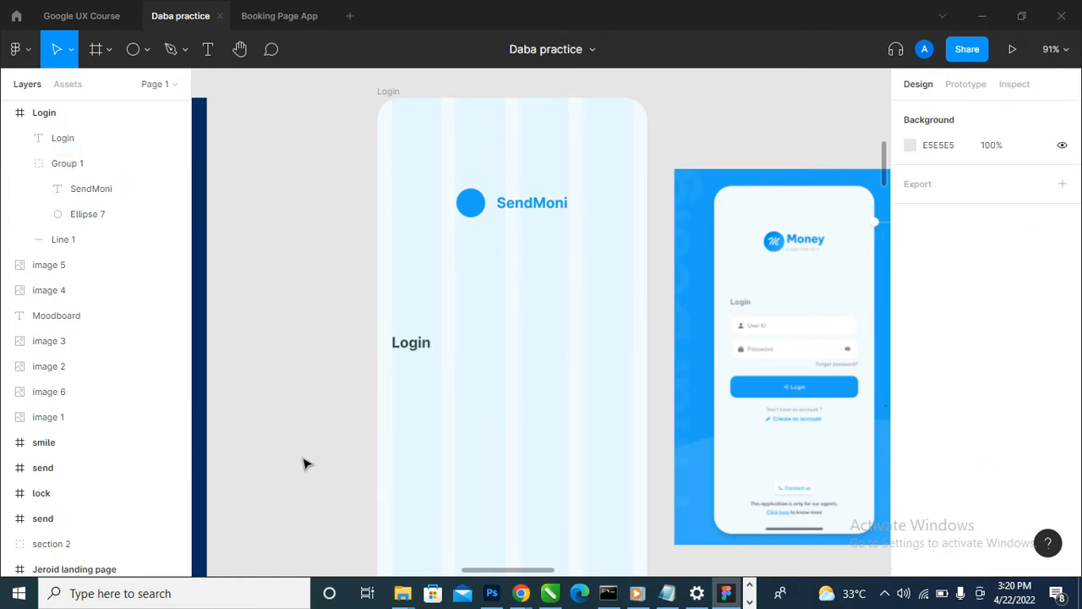
- Draw a rectangle about 335 × 57 below the Login text, spanning all the grid columns
scroll(394, 425, "down", 3)
scroll(384, 442, "up", 2)
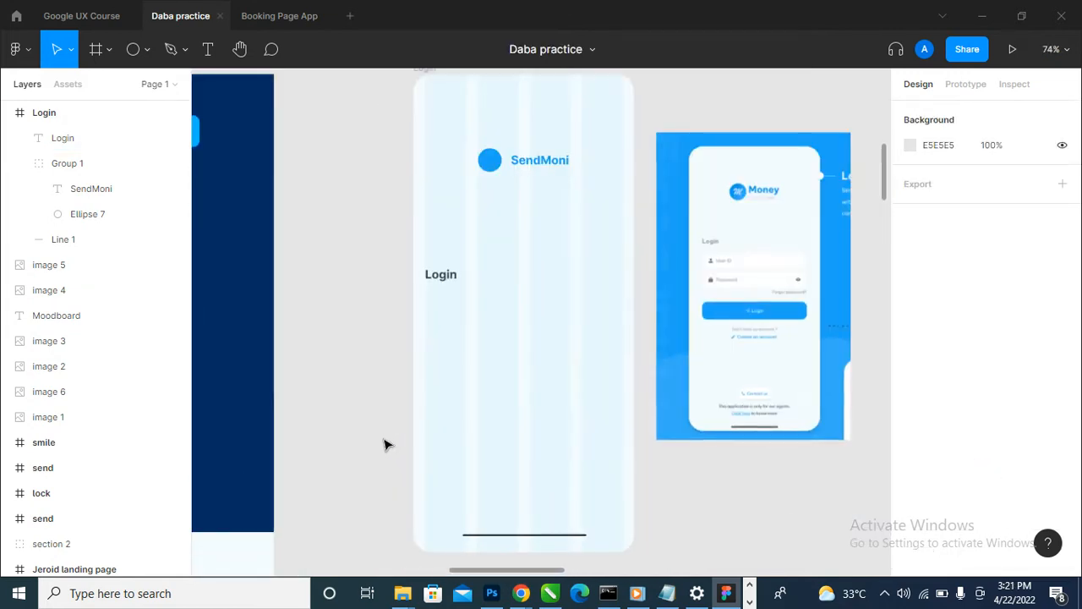
scroll(592, 288, "up", 1)
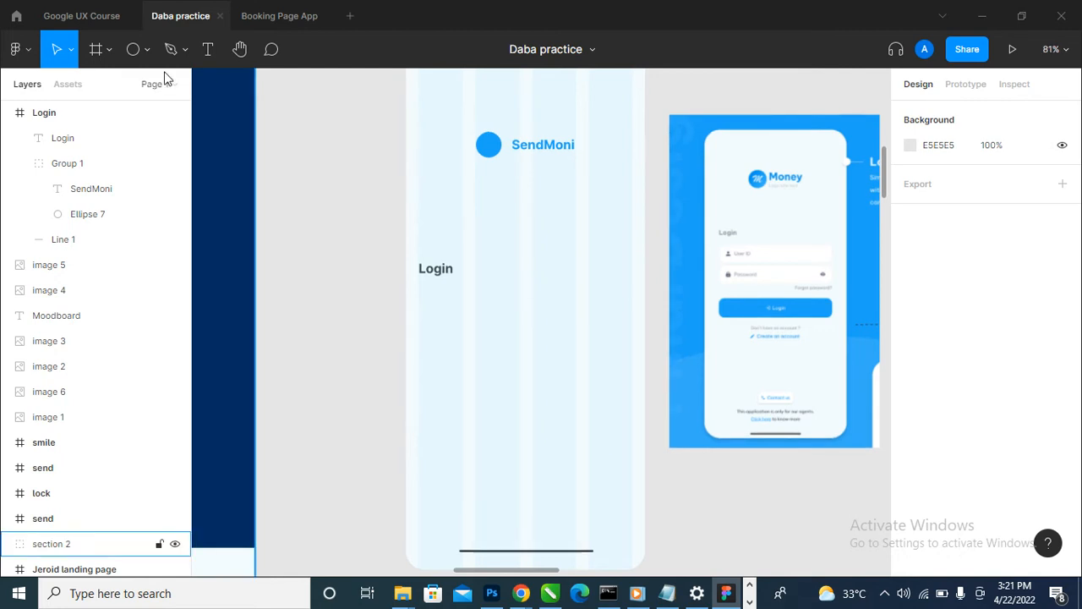
left_click(147, 49)
left_click(119, 88)
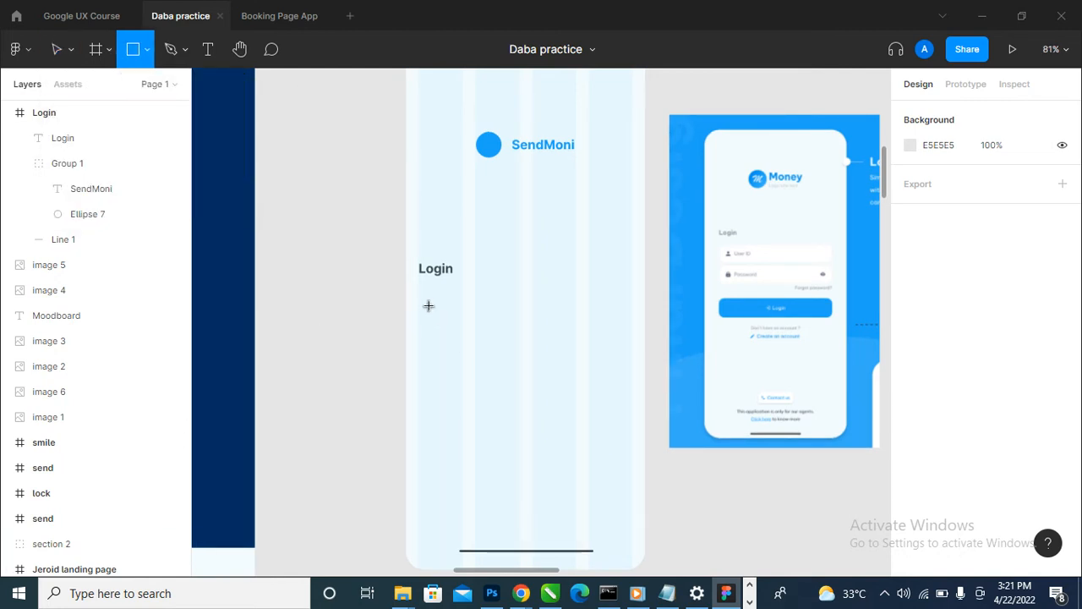
left_click_drag(419, 294, 633, 336)
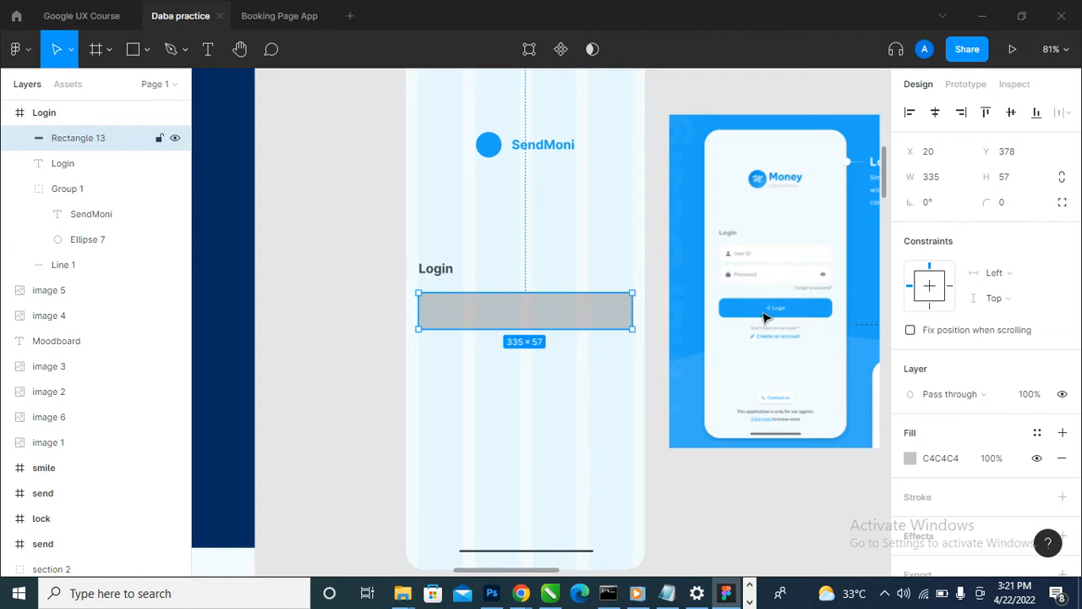
- Try corner radii of 5 and 20 on the rectangle below the Login text
left_click(1011, 211)
key("Return")
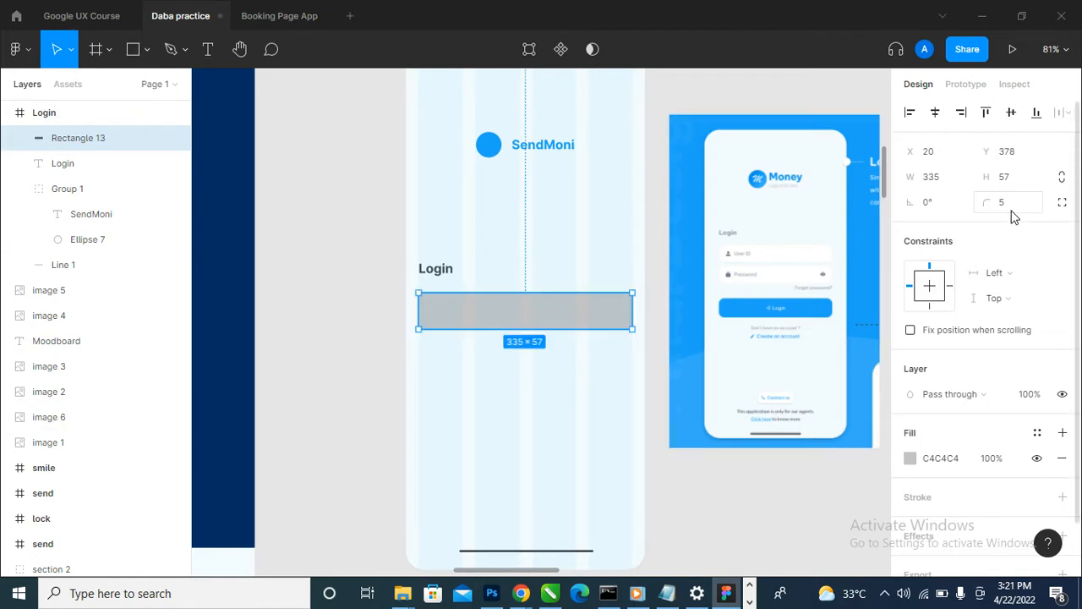
left_click(479, 402)
left_click(554, 319)
key("Return")
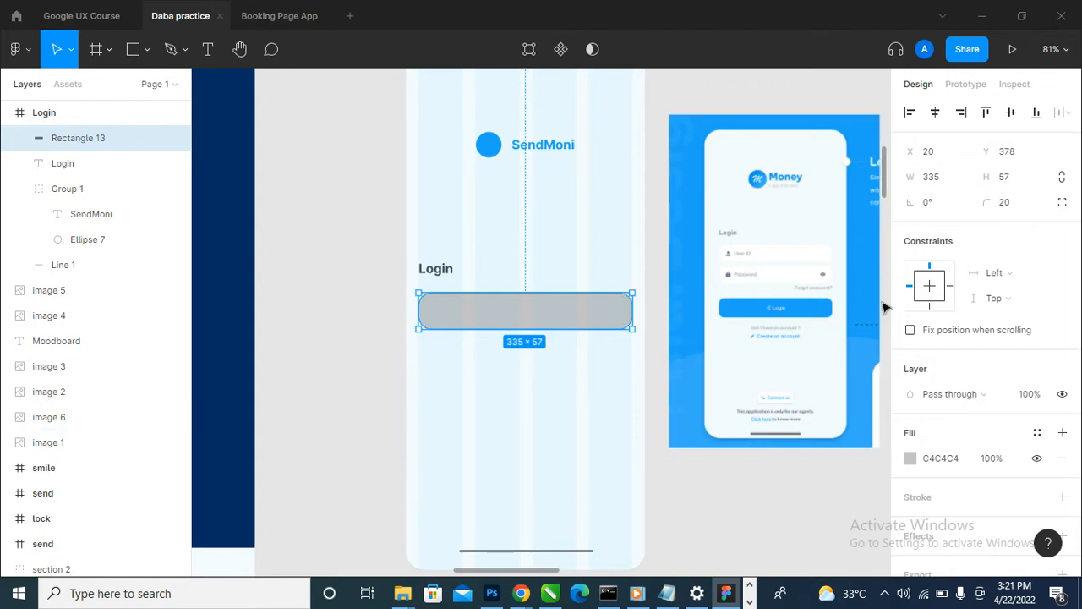
- Set the rectangle's corner radius to 10 and fill it with white FFFFFF
left_click(1021, 208)
type("10")
key("Return")
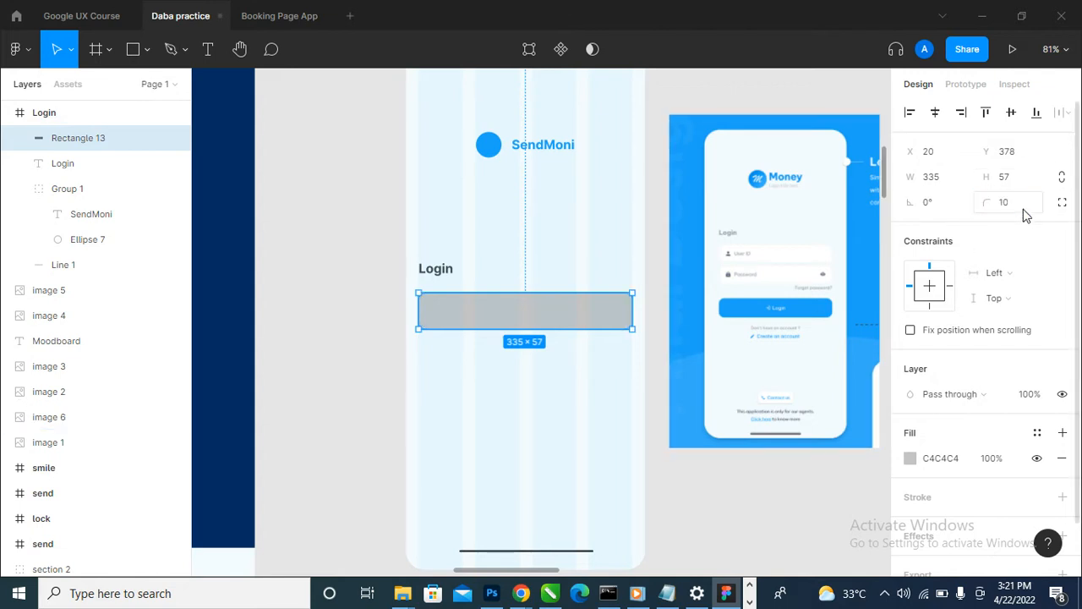
left_click(910, 457)
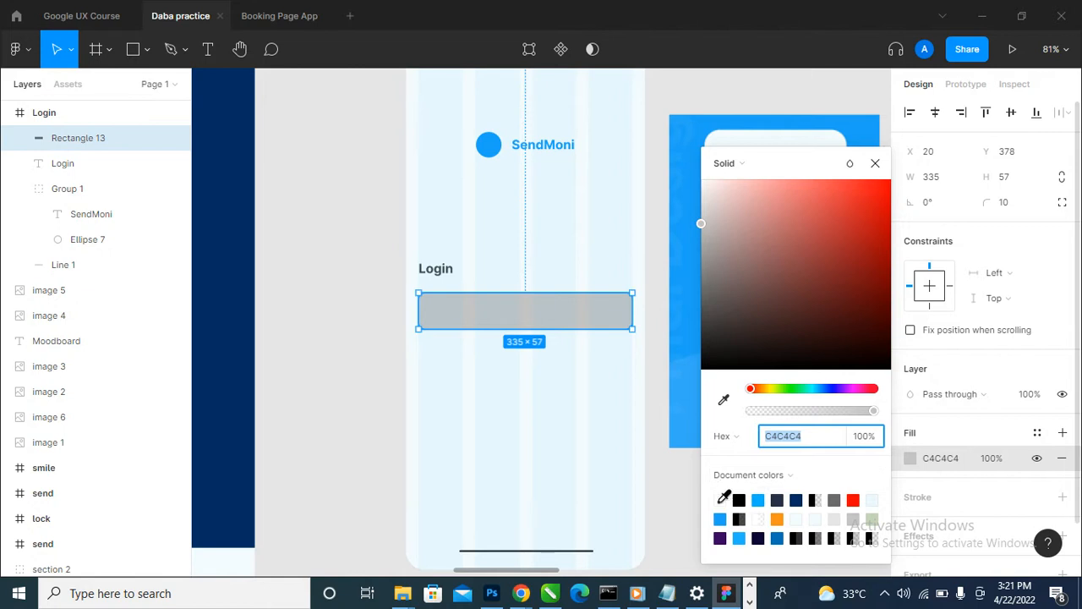
left_click(719, 500)
left_click(292, 414)
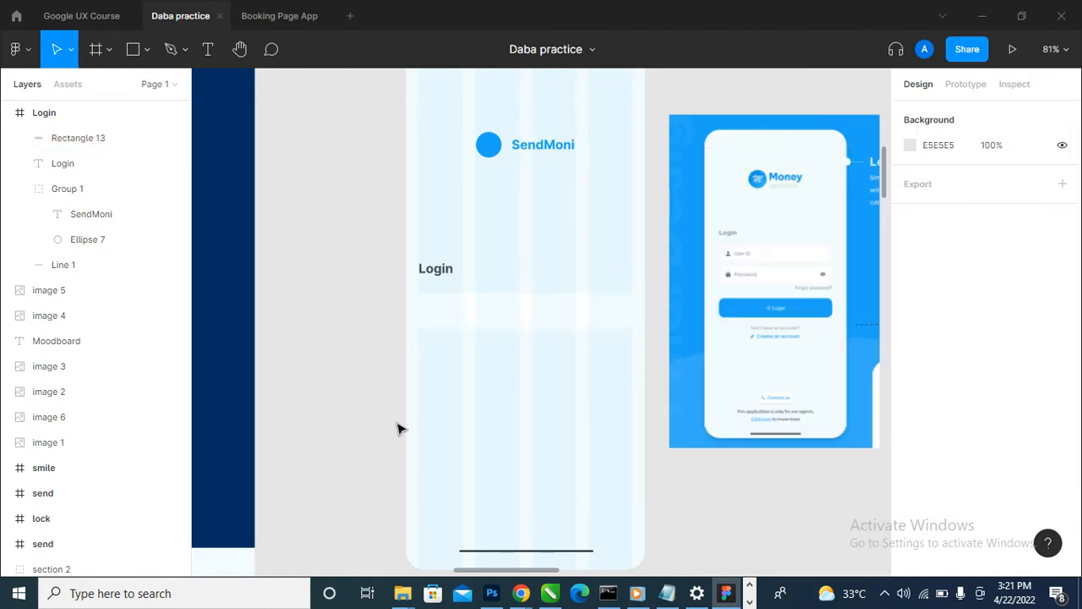
- Move the white rectangle up closer to the Login text, to Y 371
scroll(407, 423, "up", 2)
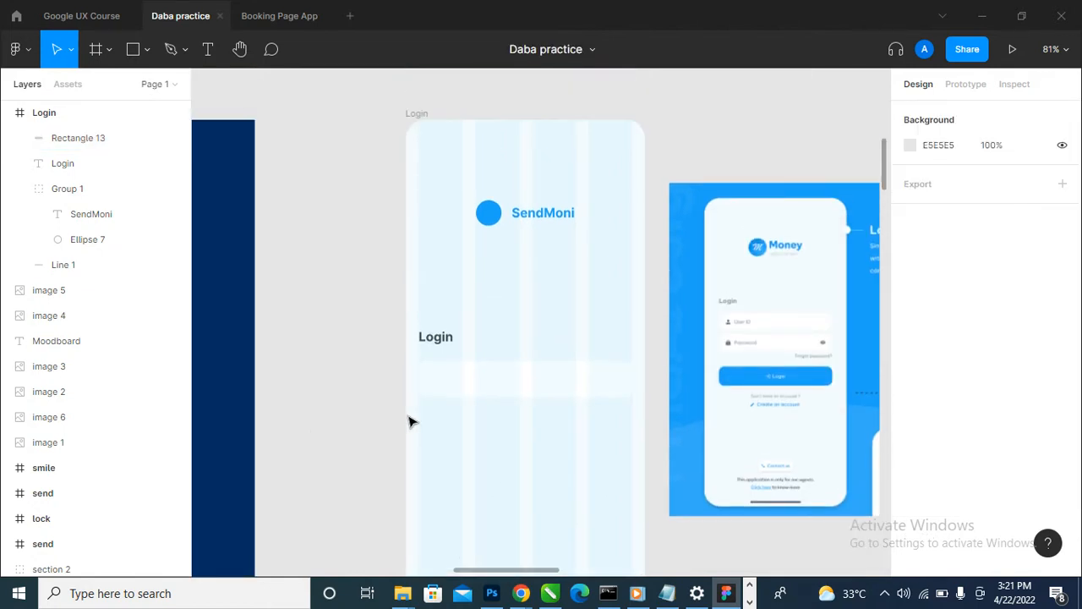
scroll(660, 370, "down", 1)
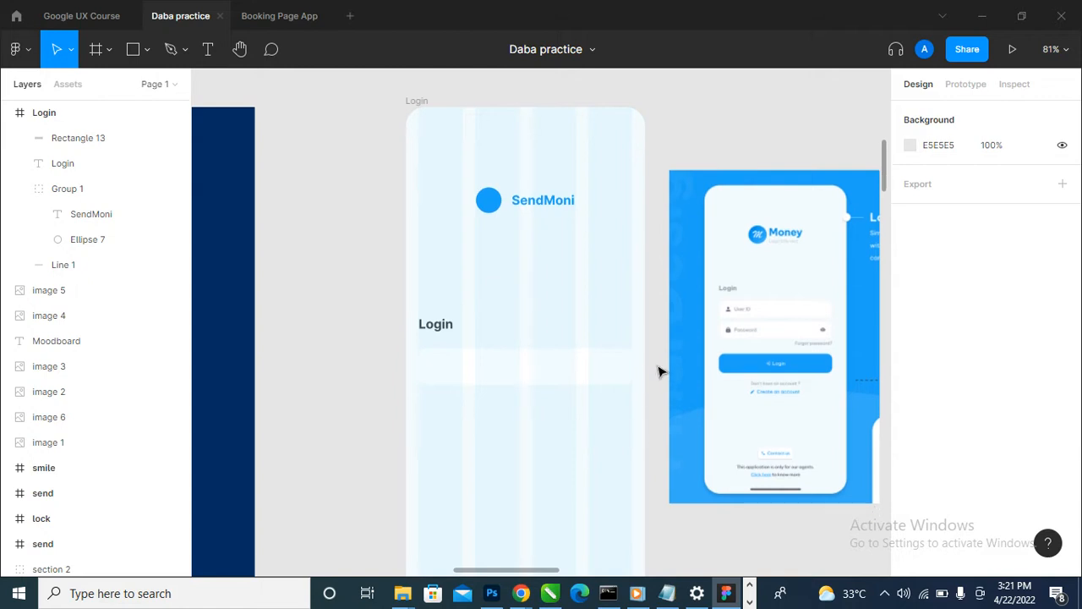
left_click(525, 380)
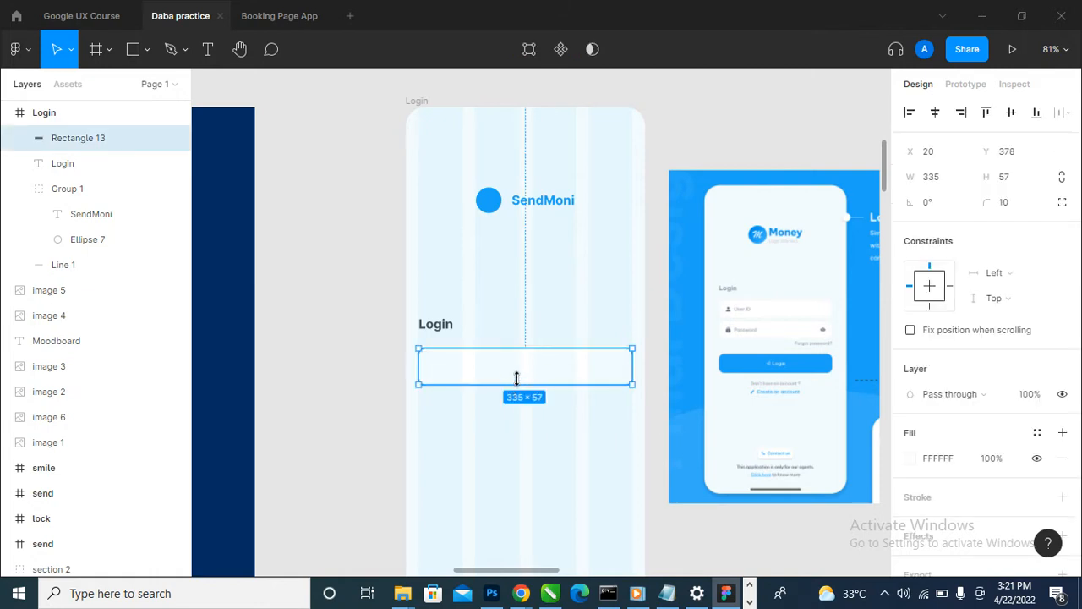
left_click_drag(523, 369, 524, 363)
left_click(444, 325)
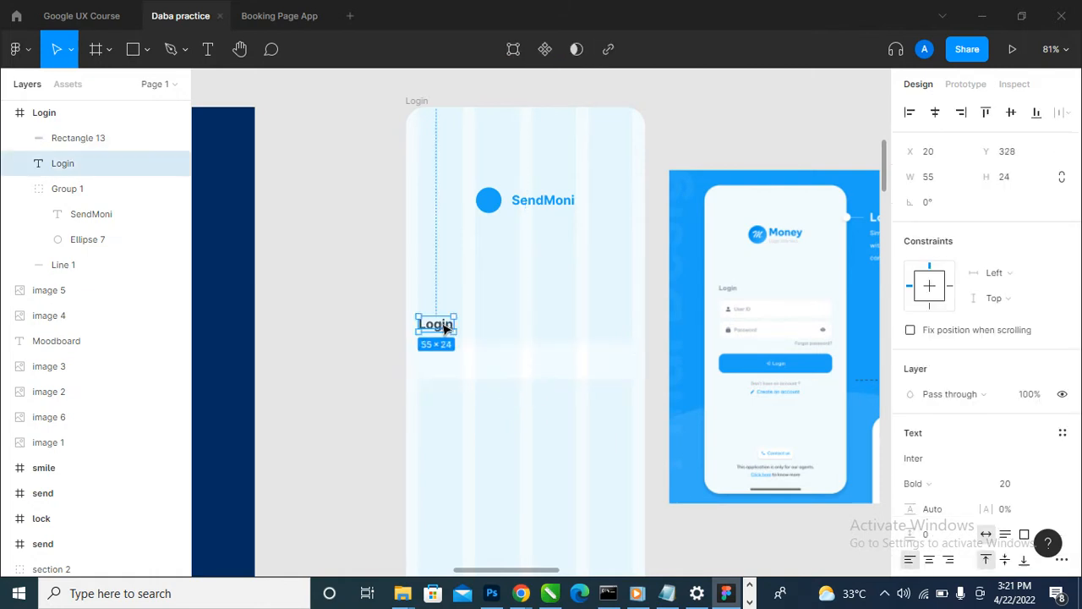
left_click(499, 376)
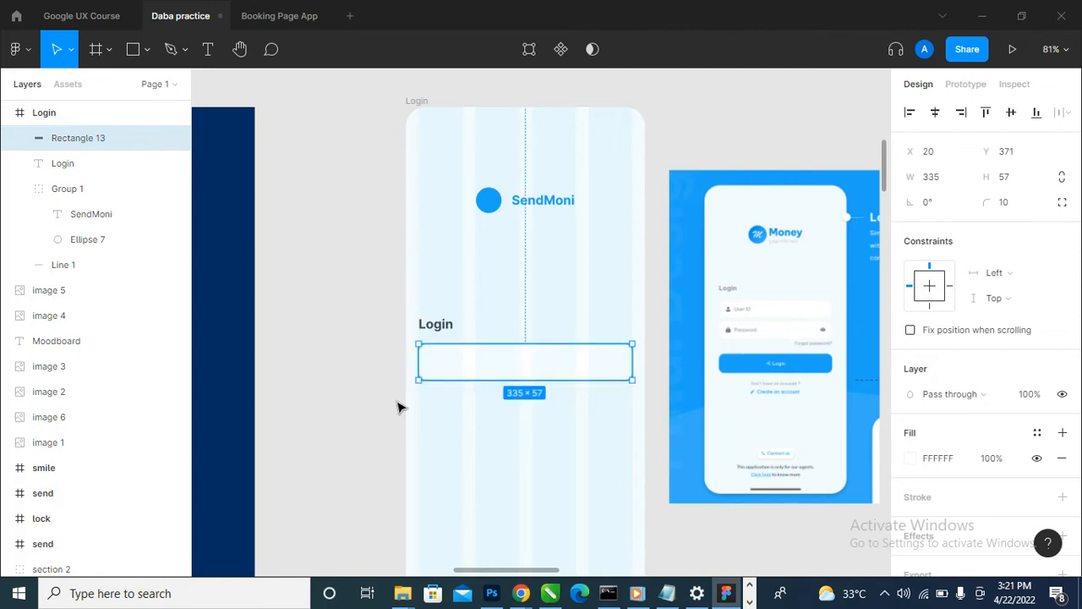
left_click(355, 402)
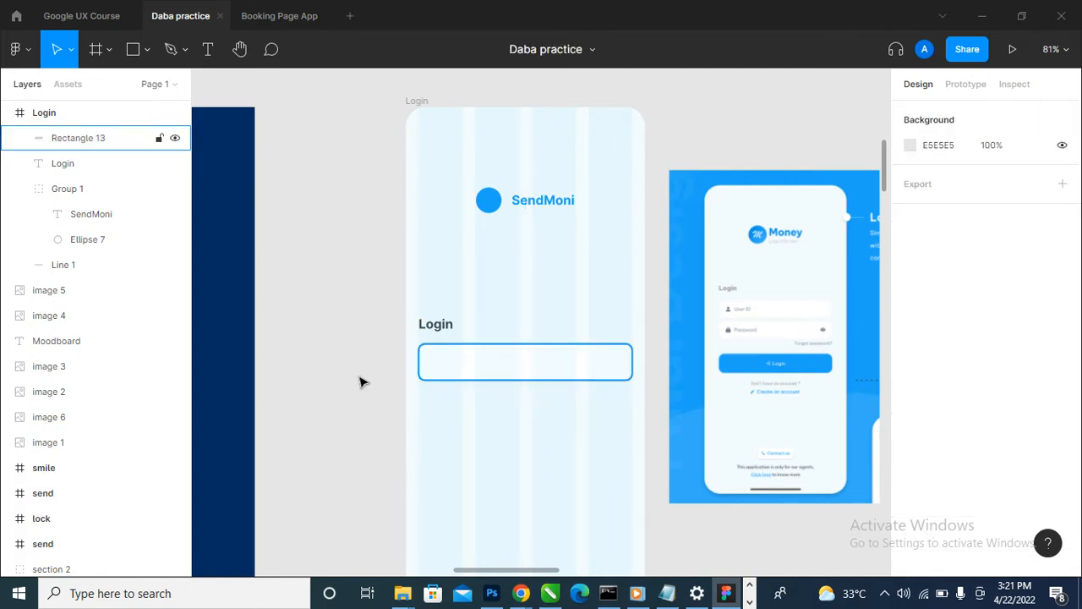
- Duplicate the white rectangle below itself at Y 439, and duplicate that copy farther down at Y 546
left_click_drag(512, 374, 512, 416)
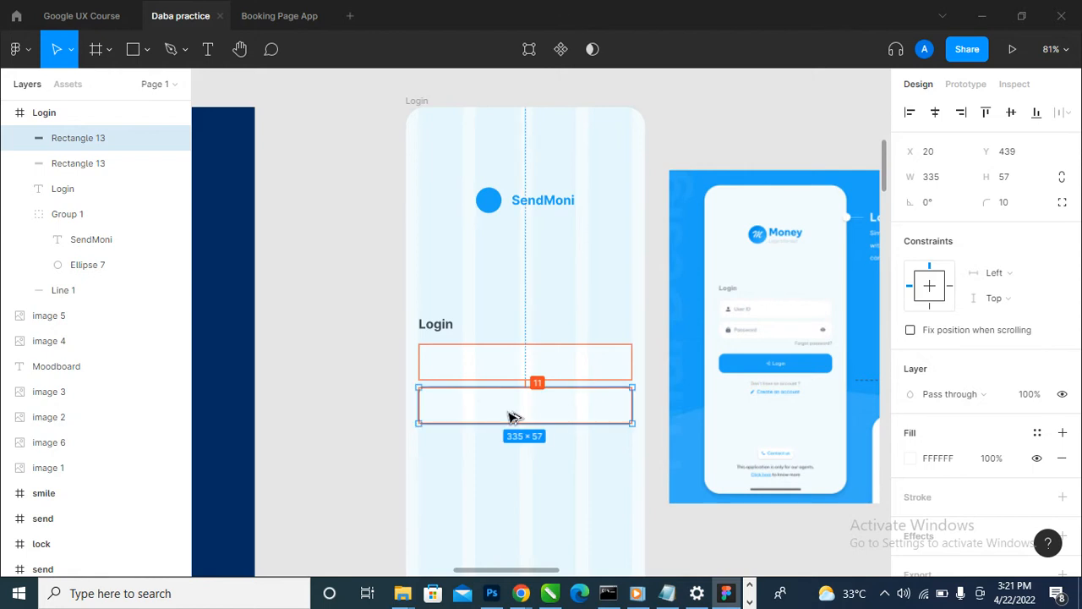
left_click(548, 461)
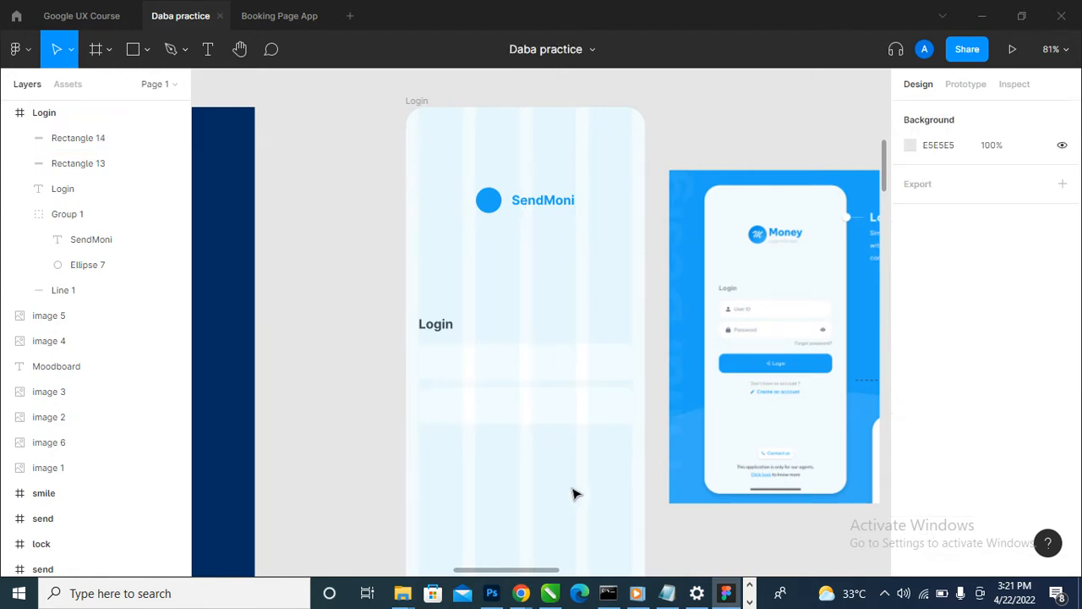
left_click(563, 415)
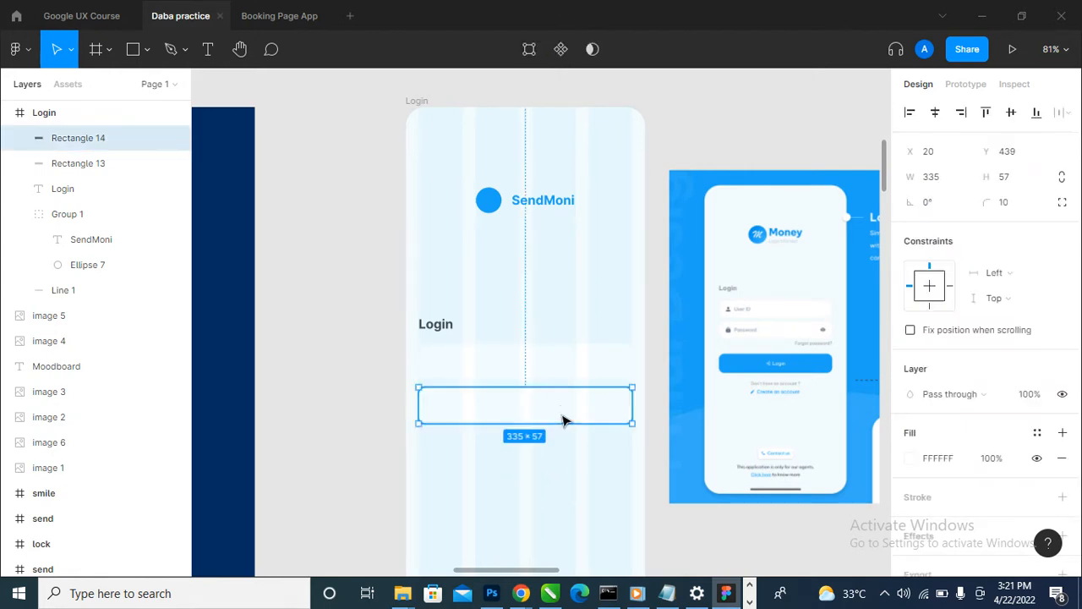
left_click_drag(563, 411, 572, 478)
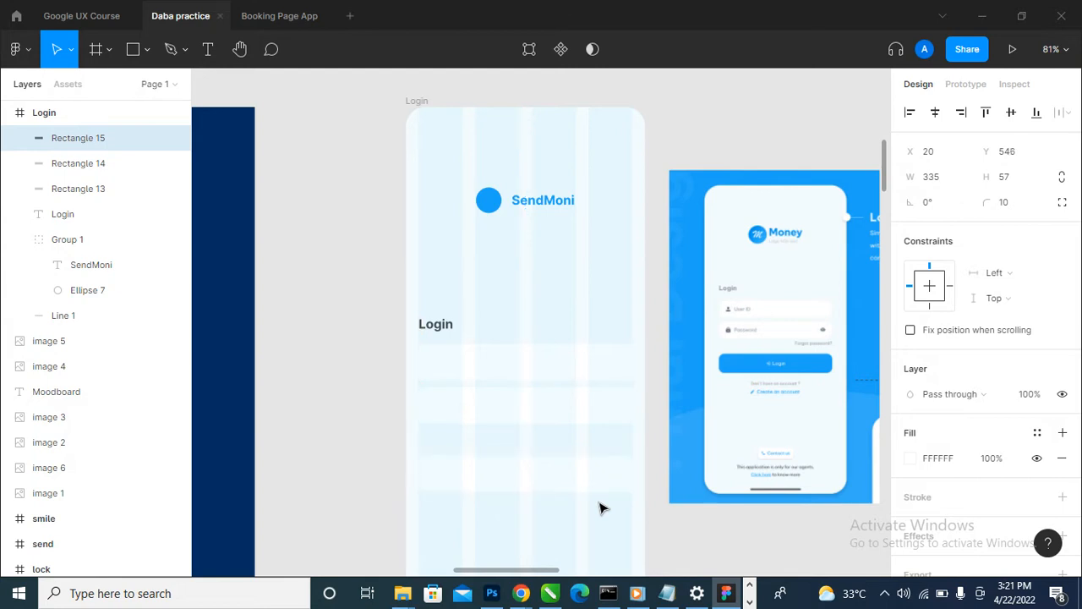
key("Up")
- Fill the lowest rectangle with the logo circle's blue 1EA3F7 and deselect it
left_click(910, 458)
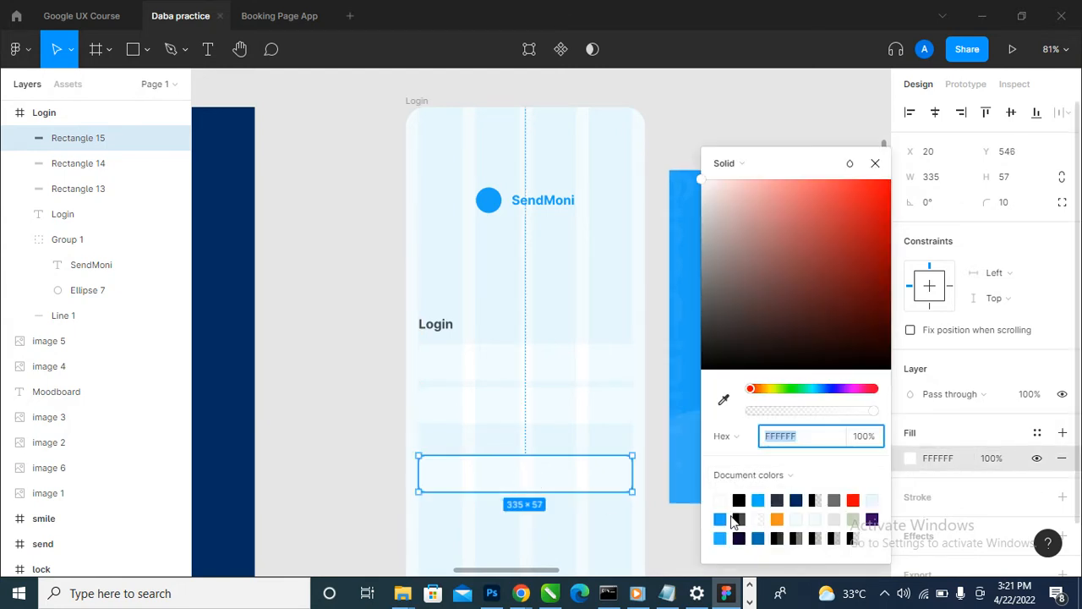
left_click(722, 517)
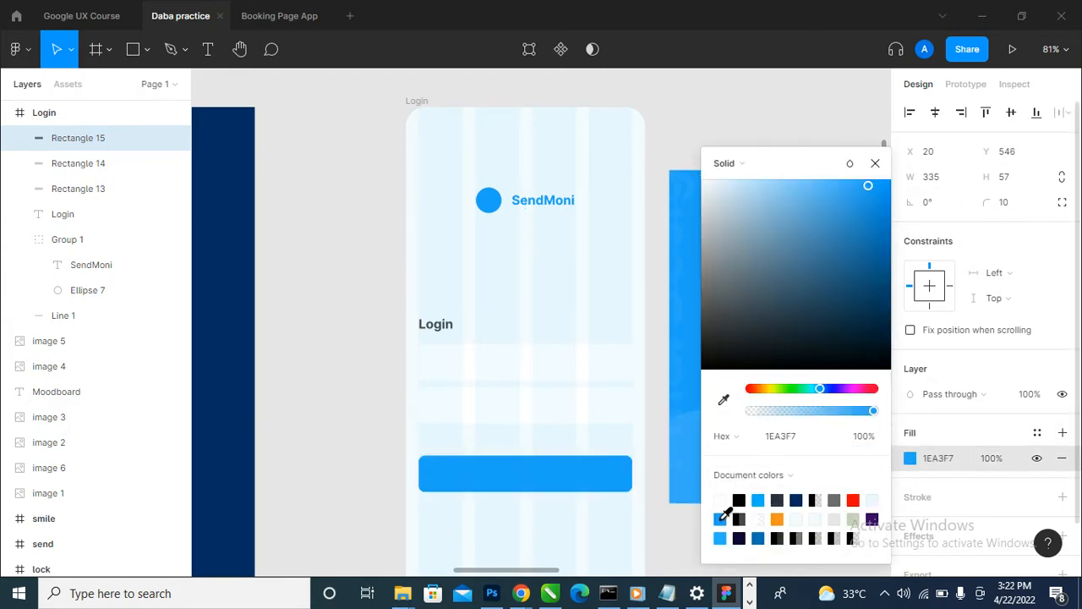
left_click(723, 401)
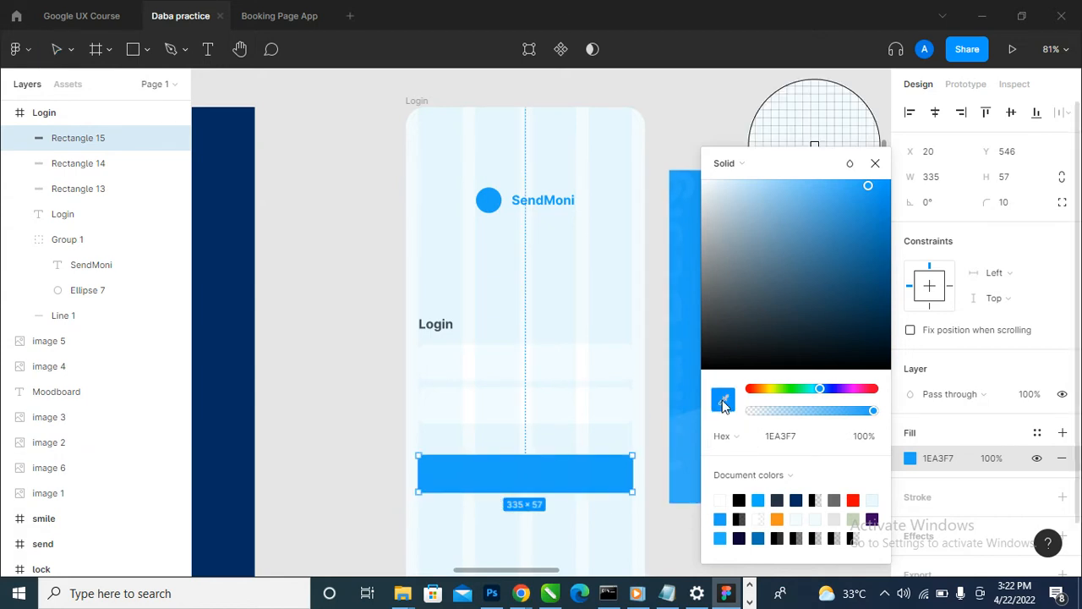
left_click(488, 199)
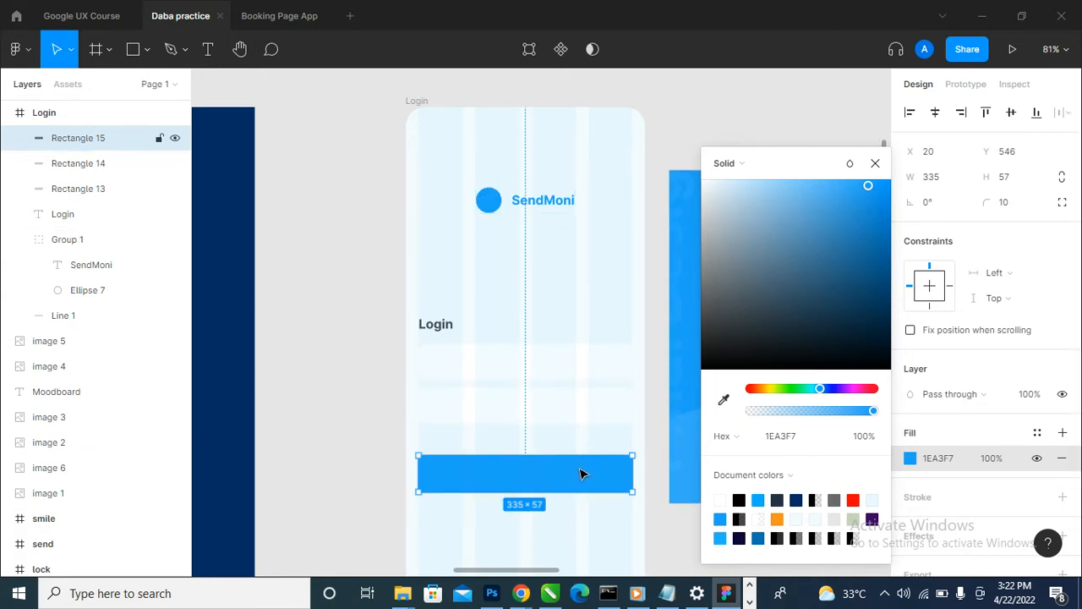
left_click(875, 163)
left_click(743, 132)
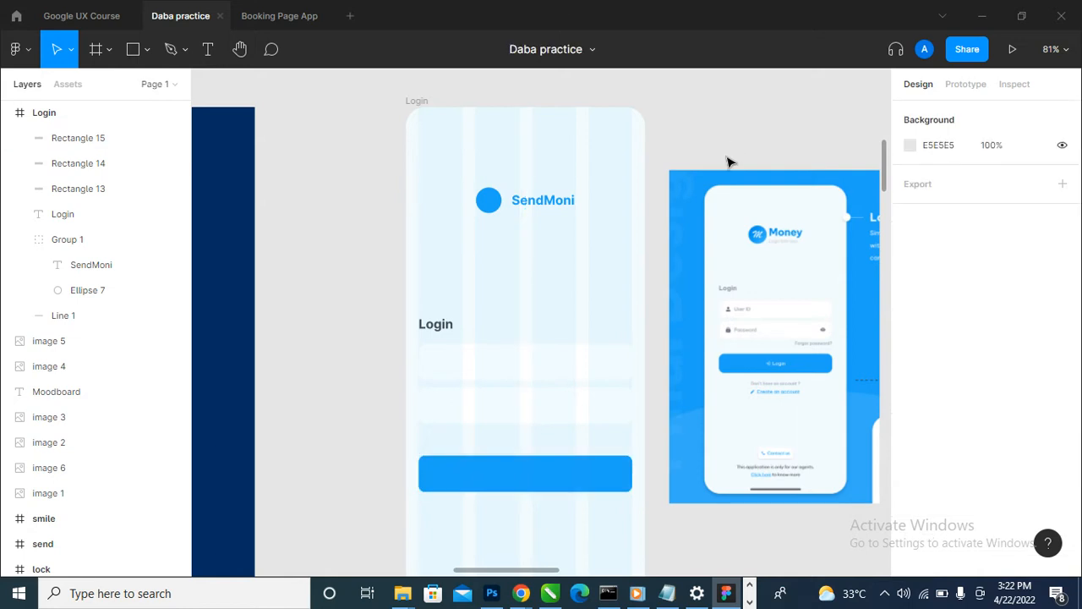
- Duplicate the Login heading into the upper white field and change the copy's text to User ID
scroll(725, 164, "down", 1)
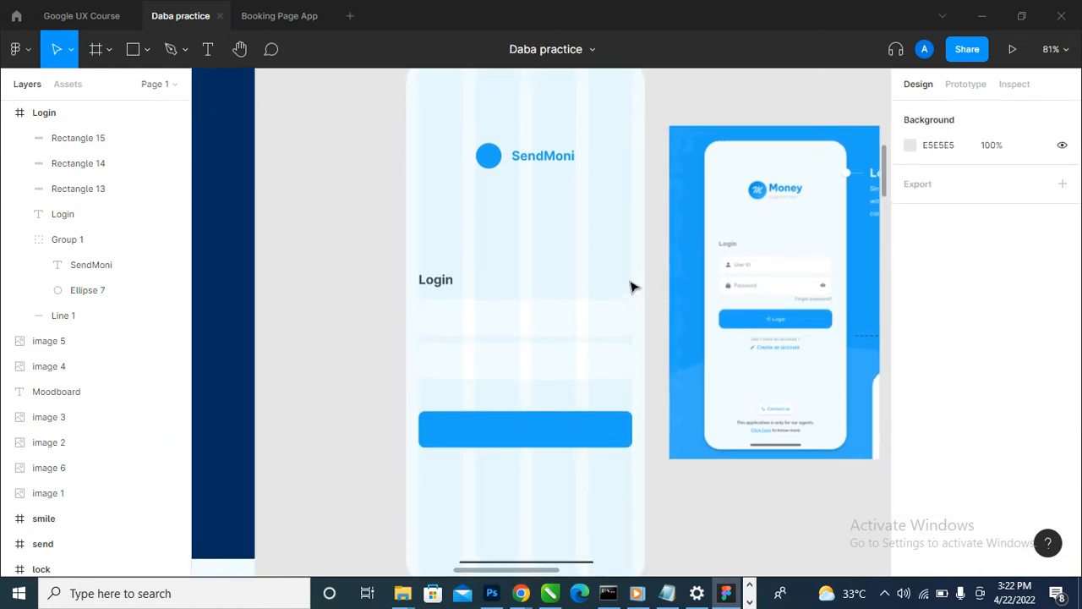
scroll(617, 295, "up", 2)
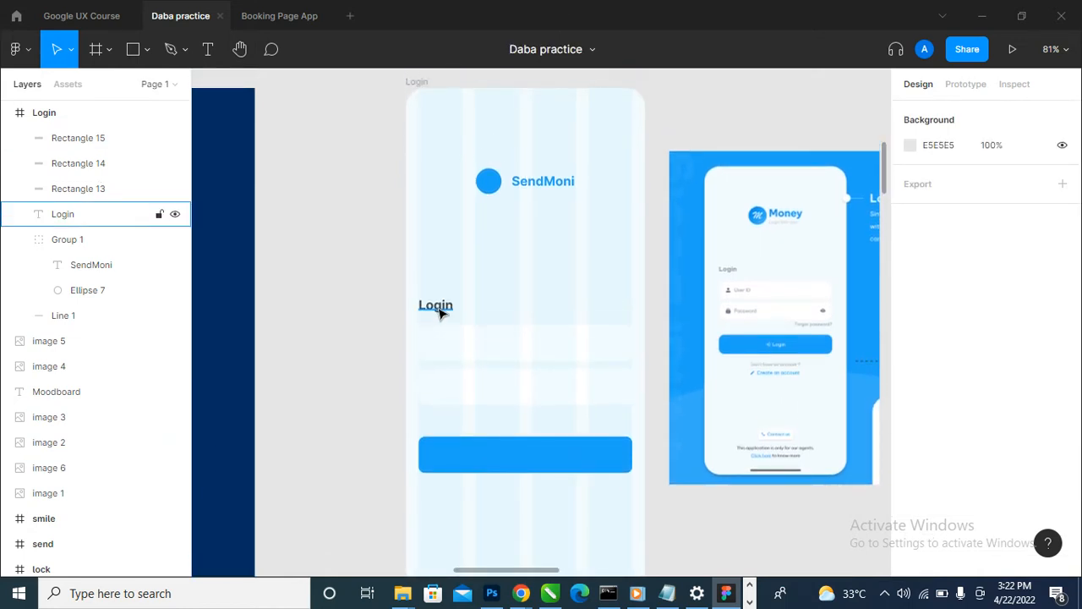
left_click_drag(440, 309, 496, 369)
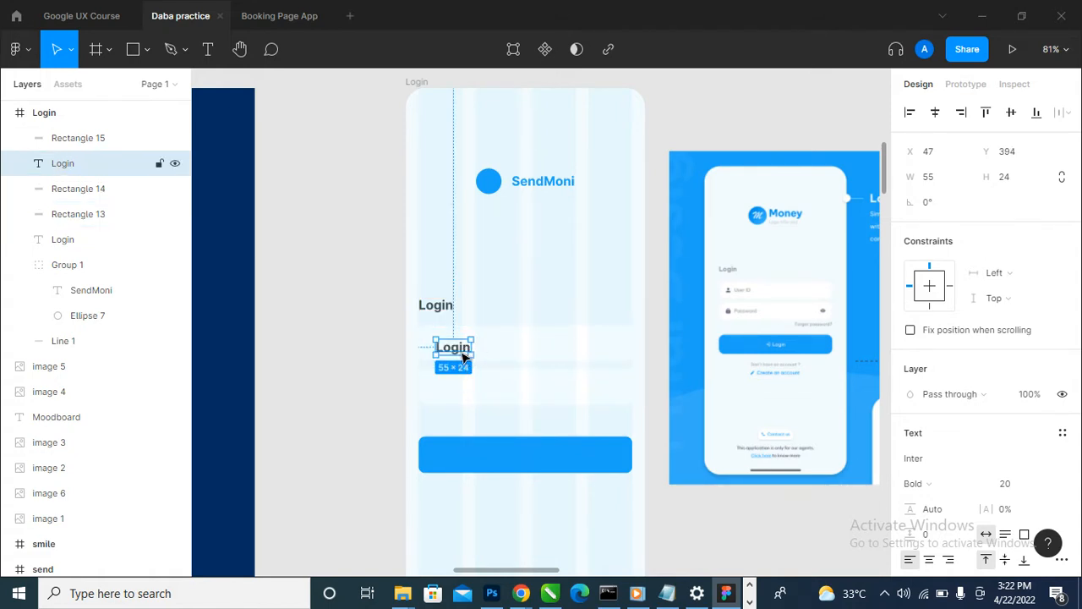
double_click(461, 348)
type("Us")
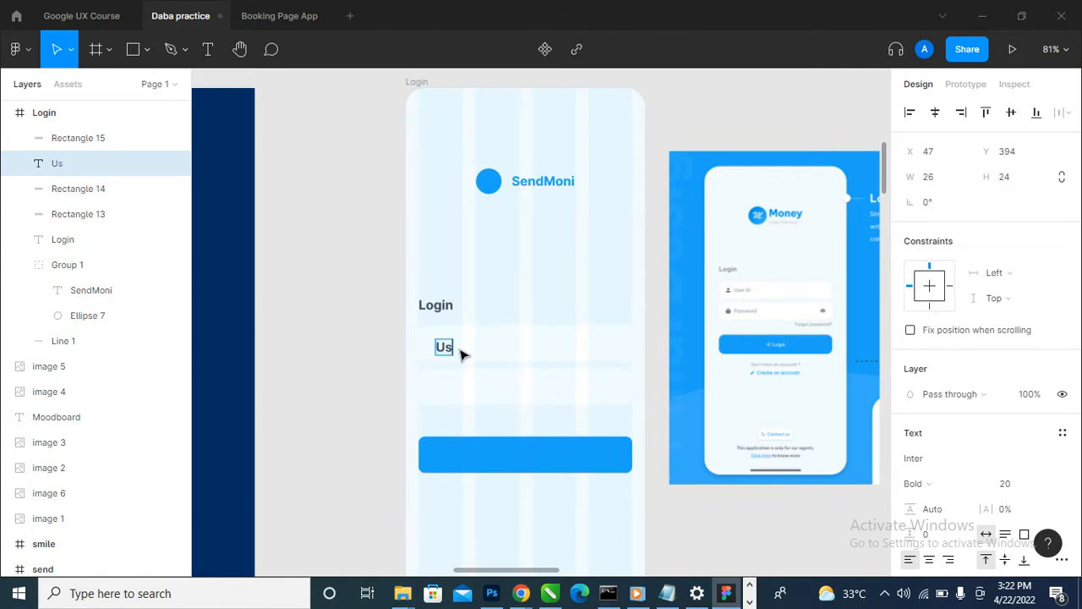
type("er ID")
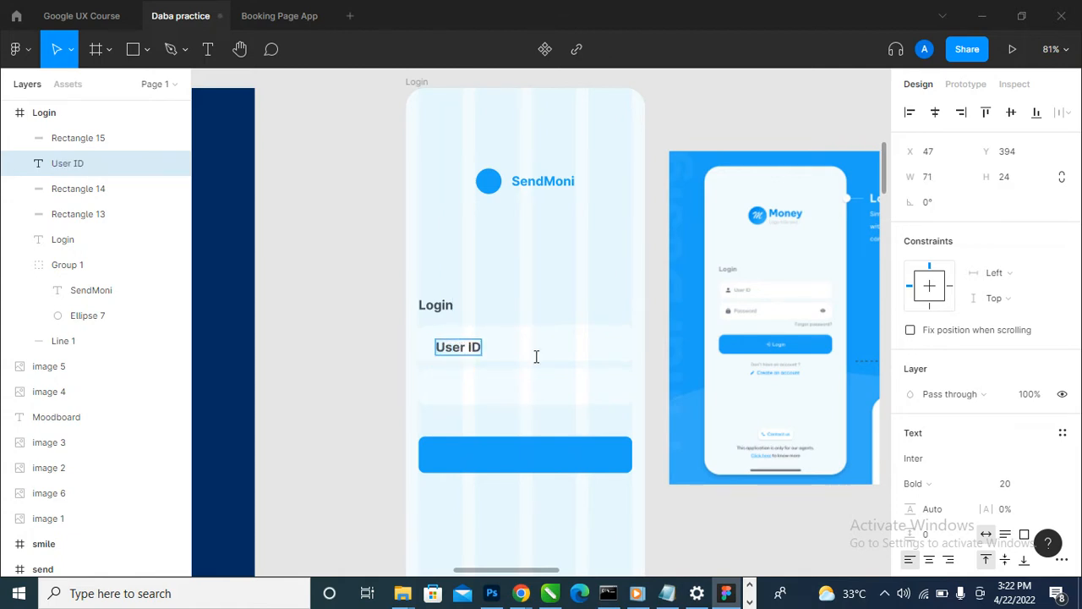
key("Escape")
- Set the User ID text's font size to 14 and deselect it
left_click(1044, 484)
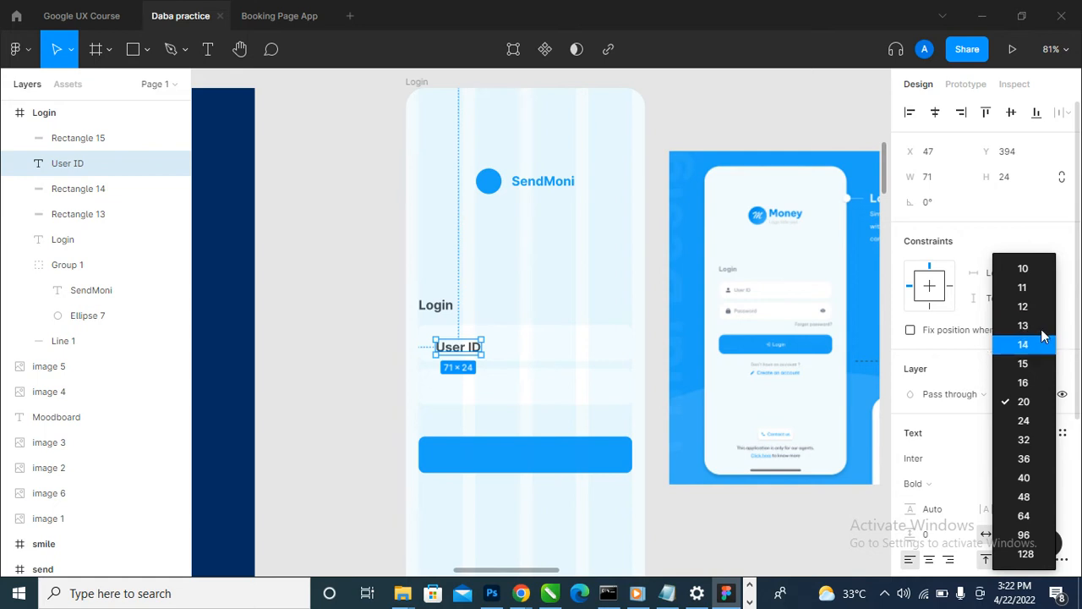
left_click(1046, 307)
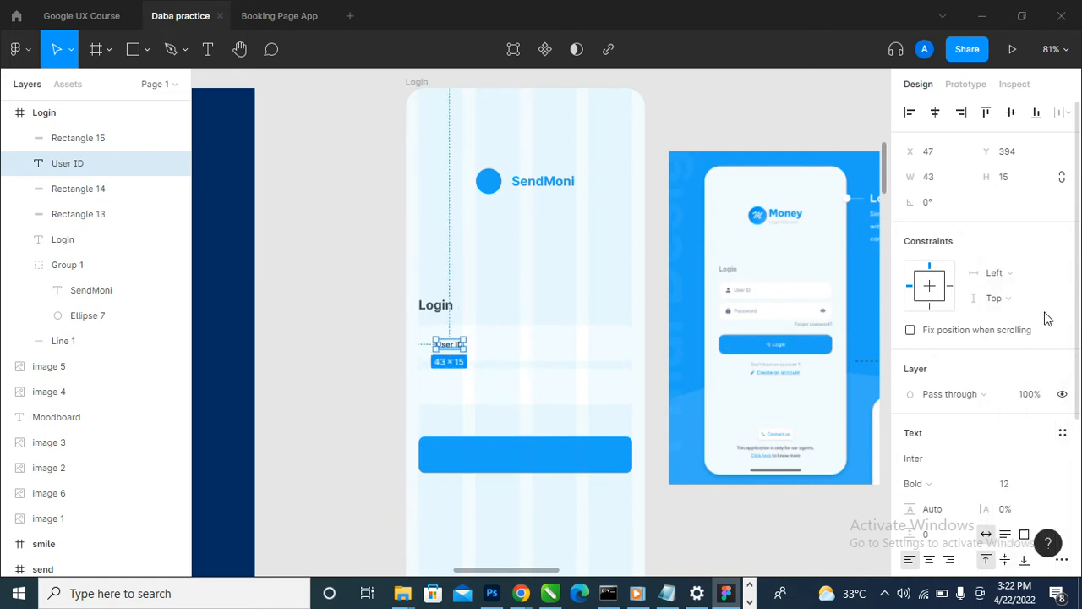
left_click(1044, 486)
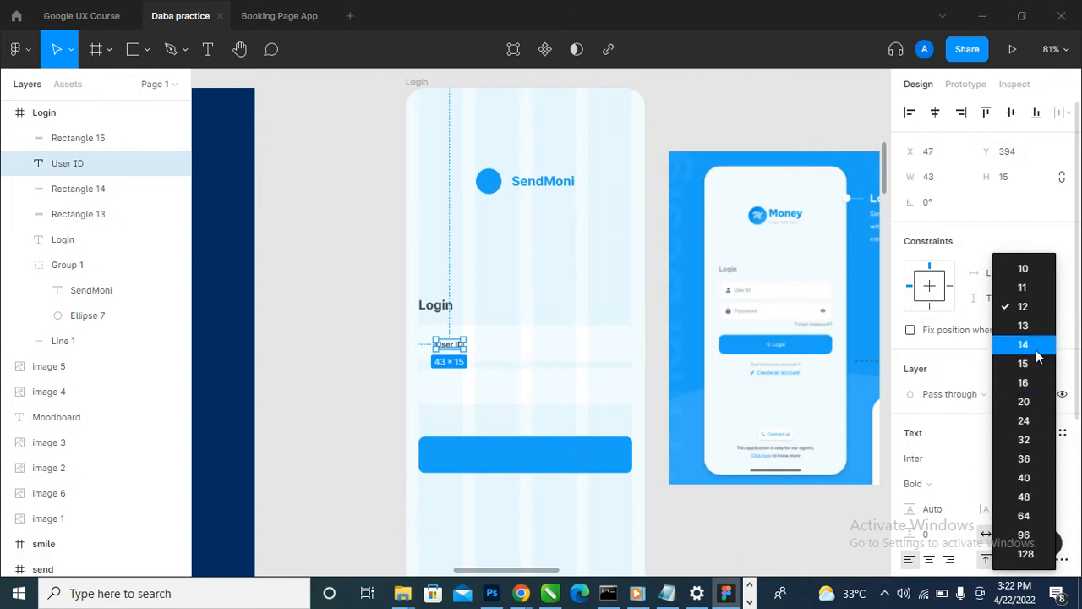
key("Escape")
left_click(289, 457)
scroll(367, 404, "up", 3)
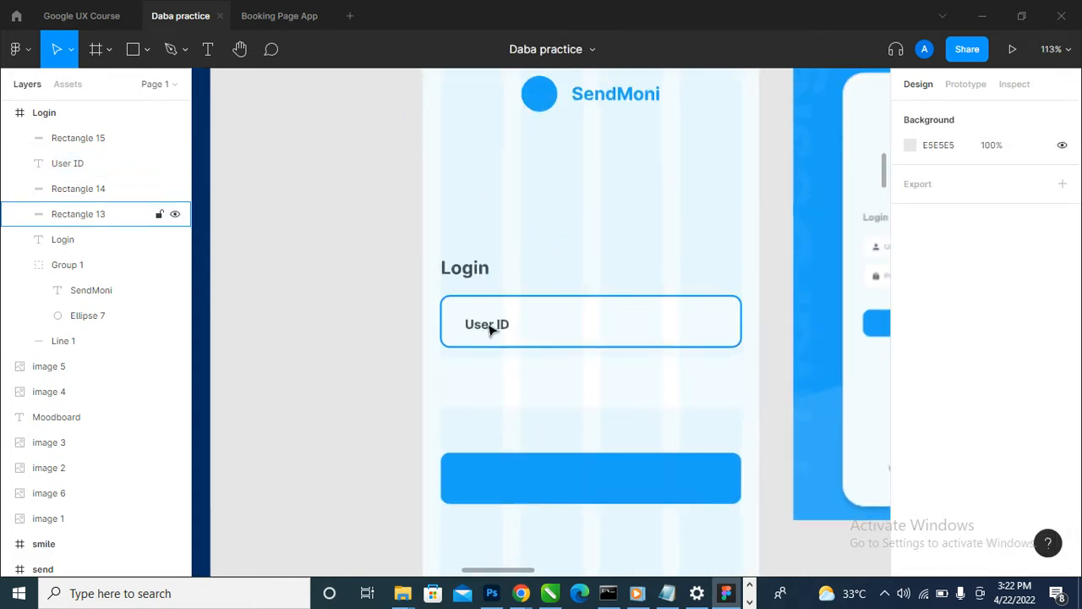
- Change the User ID text's font weight to Medium
left_click(491, 325)
left_click(954, 487)
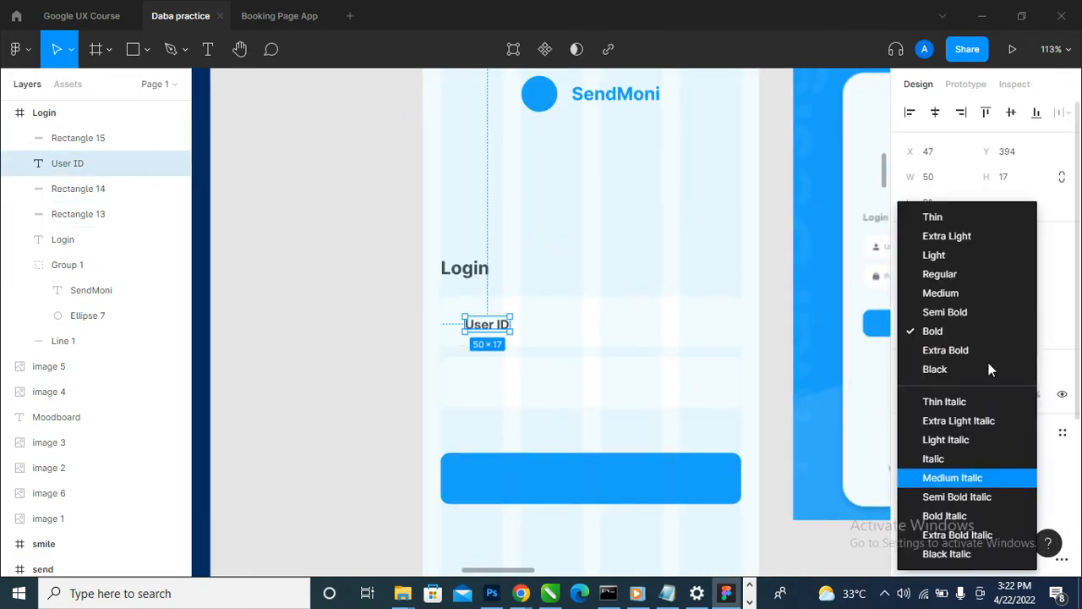
left_click(977, 274)
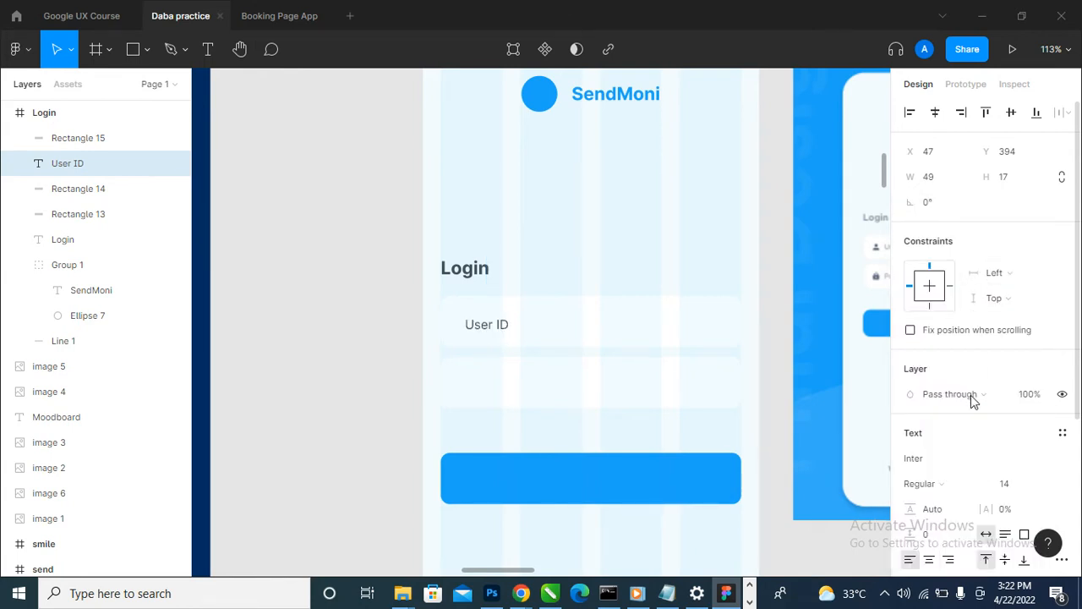
left_click(977, 464)
left_click(957, 491)
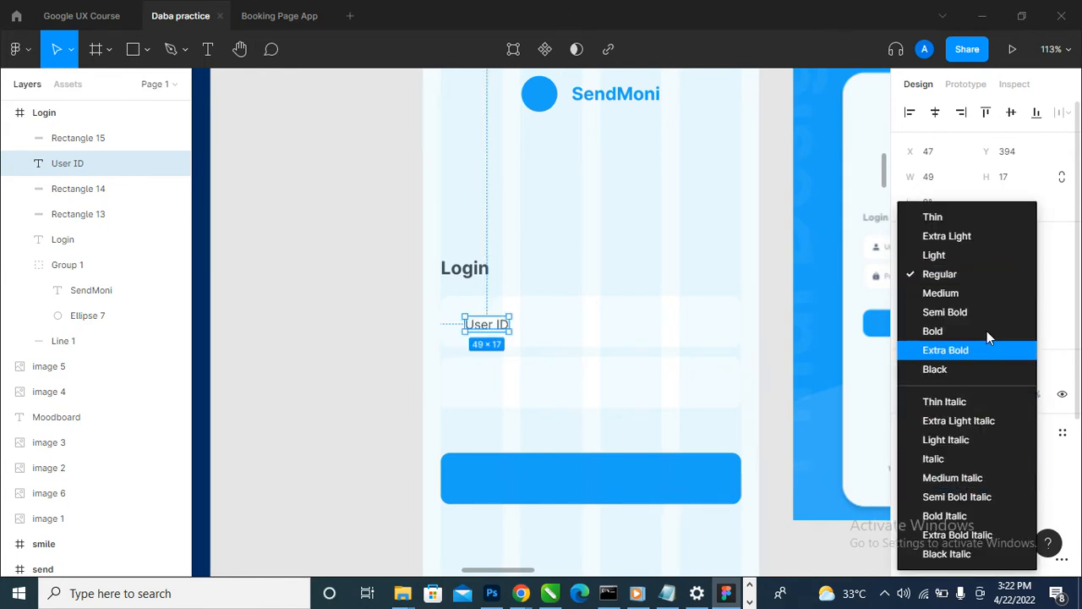
left_click(981, 295)
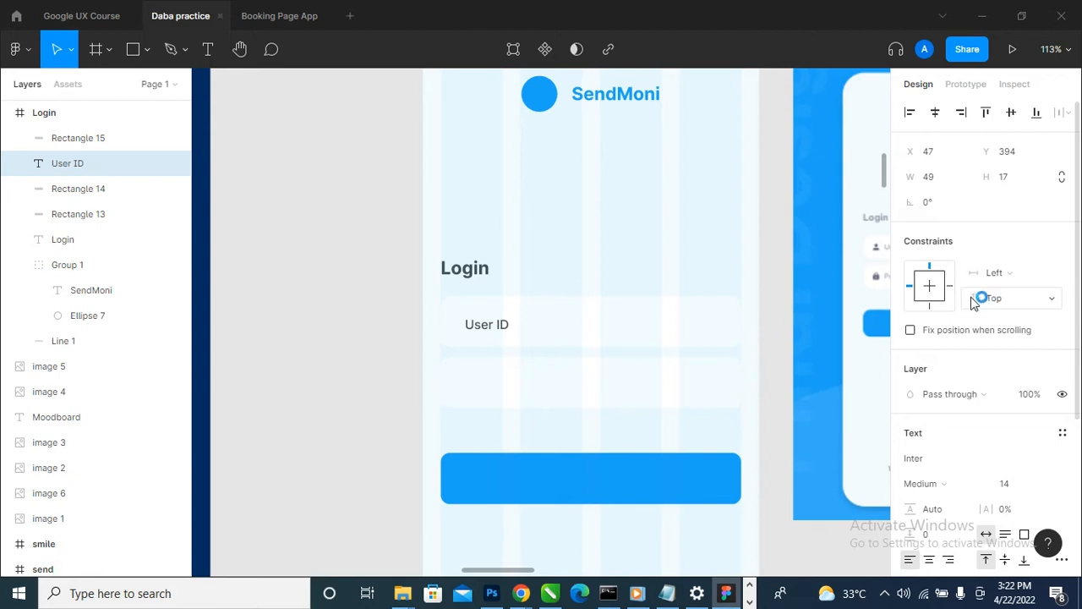
- Move the User ID text up slightly within its field, to Y 391
scroll(487, 334, "up", 3)
left_click_drag(490, 330, 487, 322)
scroll(488, 325, "down", 5)
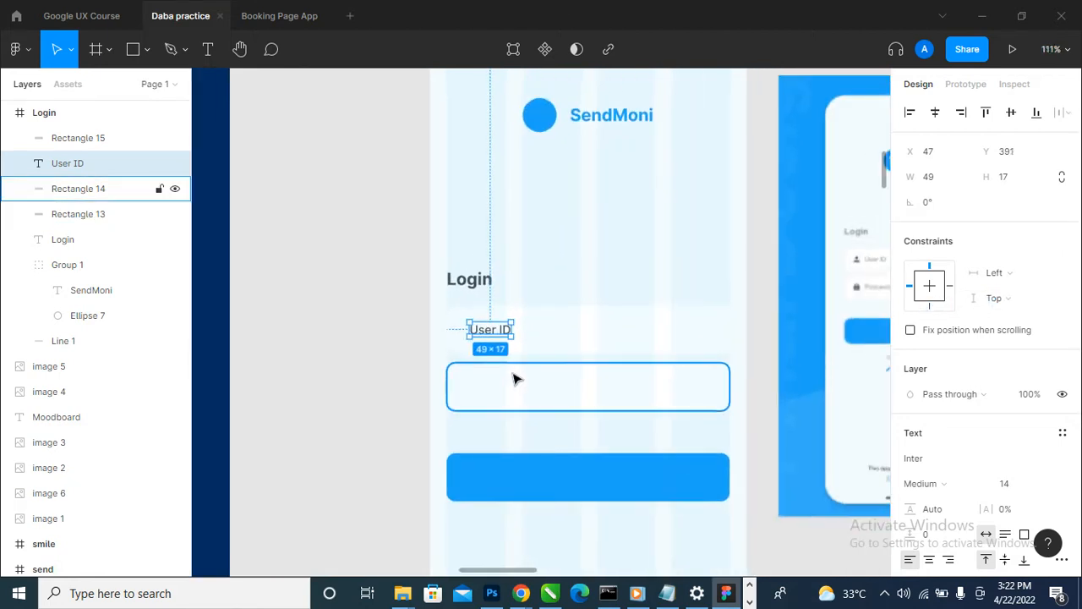
- Hide the four-column layout grid of the Login frame and deselect the frame
scroll(470, 127, "up", 5)
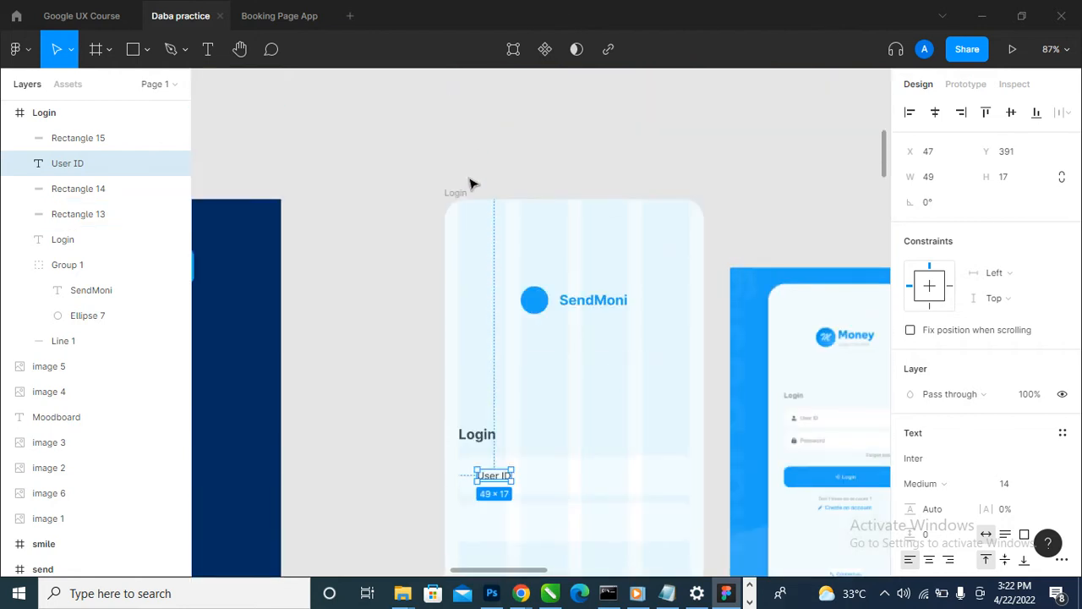
left_click(456, 194)
left_click(1037, 356)
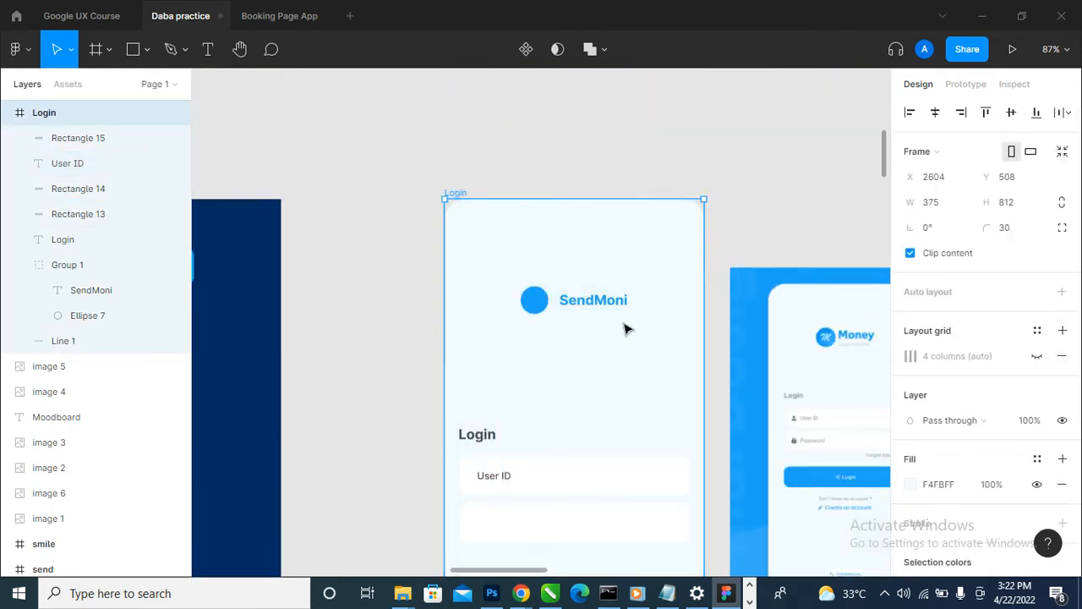
scroll(579, 224, "down", 2)
left_click(719, 186)
scroll(707, 223, "down", 2)
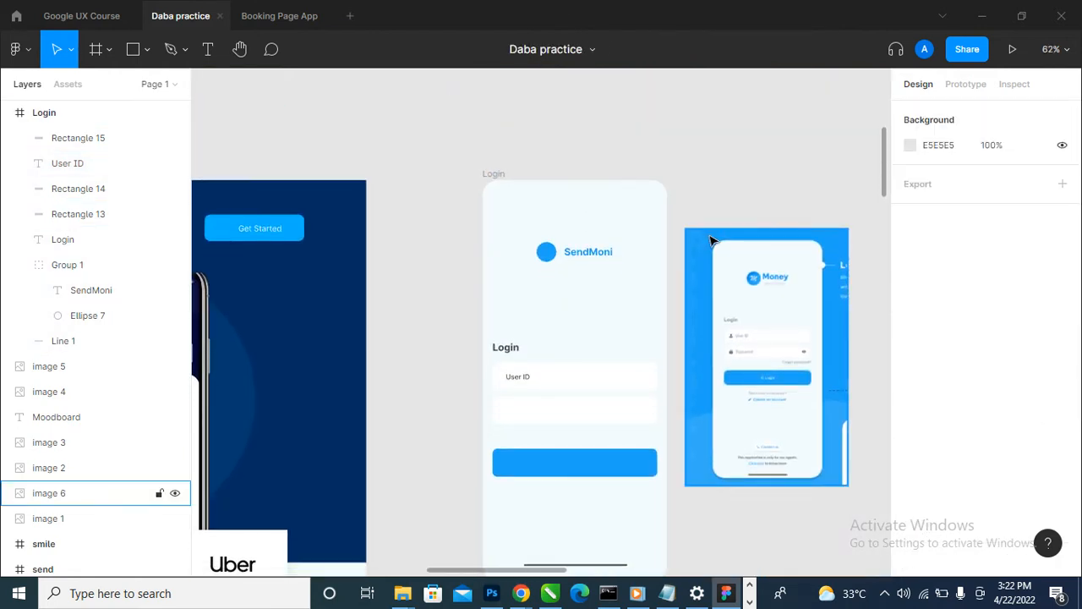
- Move the User ID text slightly right in its field, to X 50
scroll(527, 422, "up", 8)
left_click(454, 283)
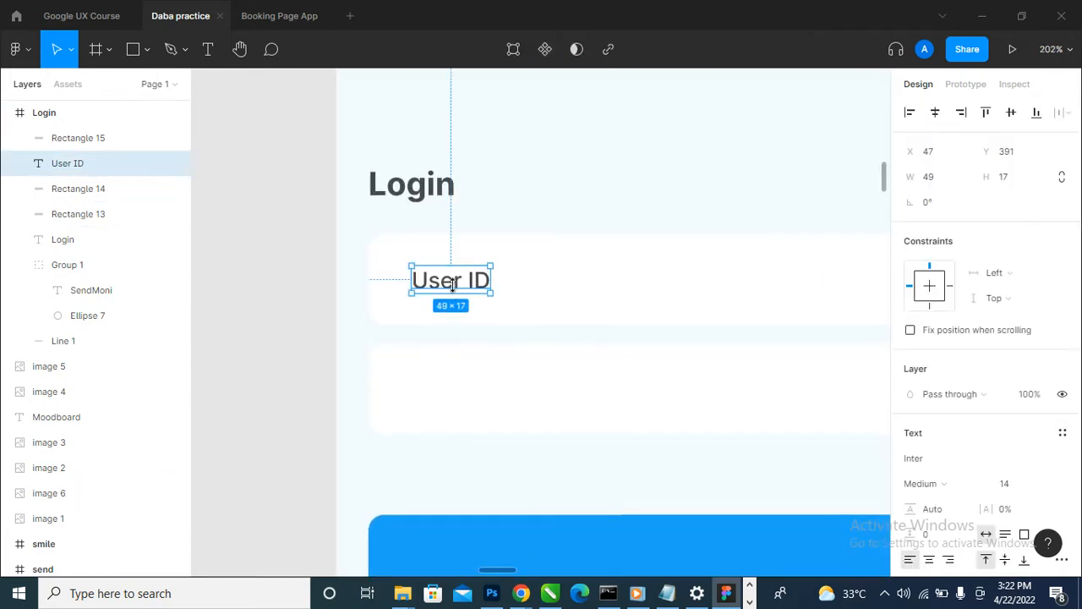
left_click_drag(454, 289, 461, 290)
scroll(498, 293, "down", 5)
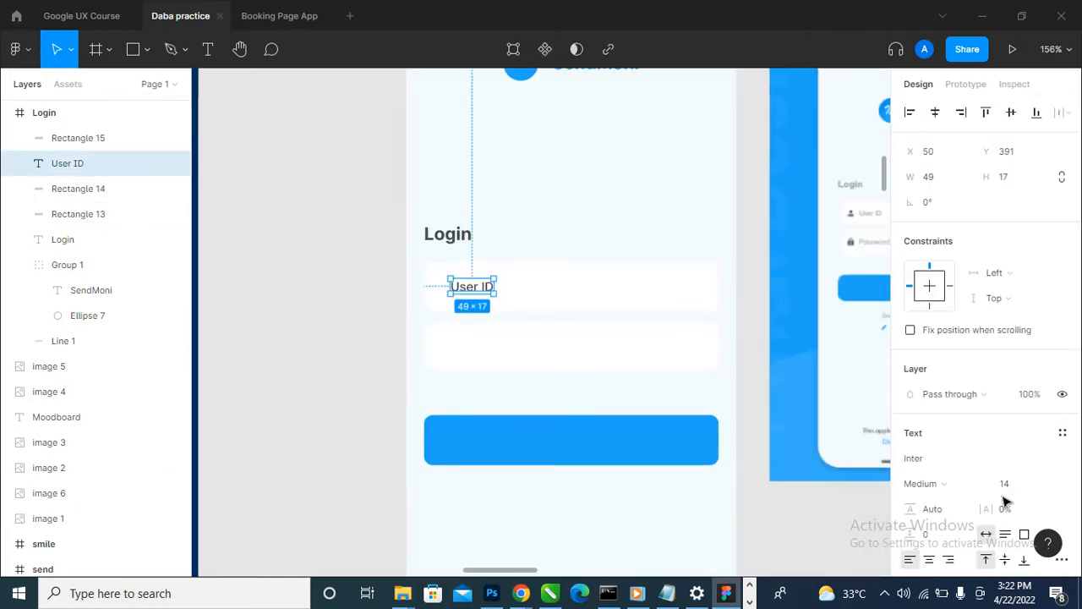
- Set the User ID text's fill opacity to 50% and deselect it
scroll(1000, 471, "down", 3)
left_click(1002, 403)
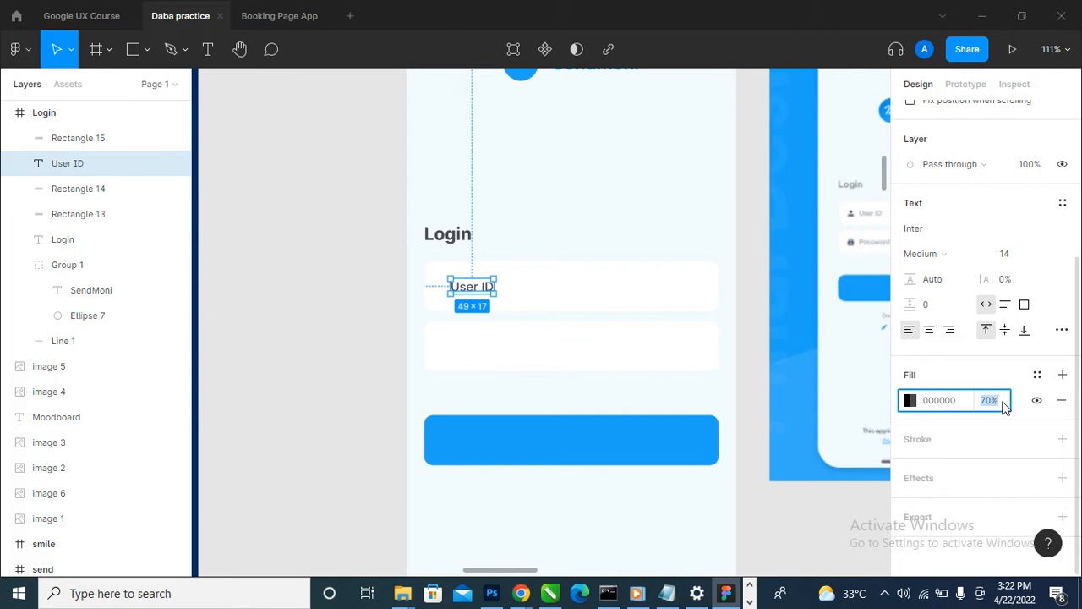
type("50")
key("Return")
left_click(301, 387)
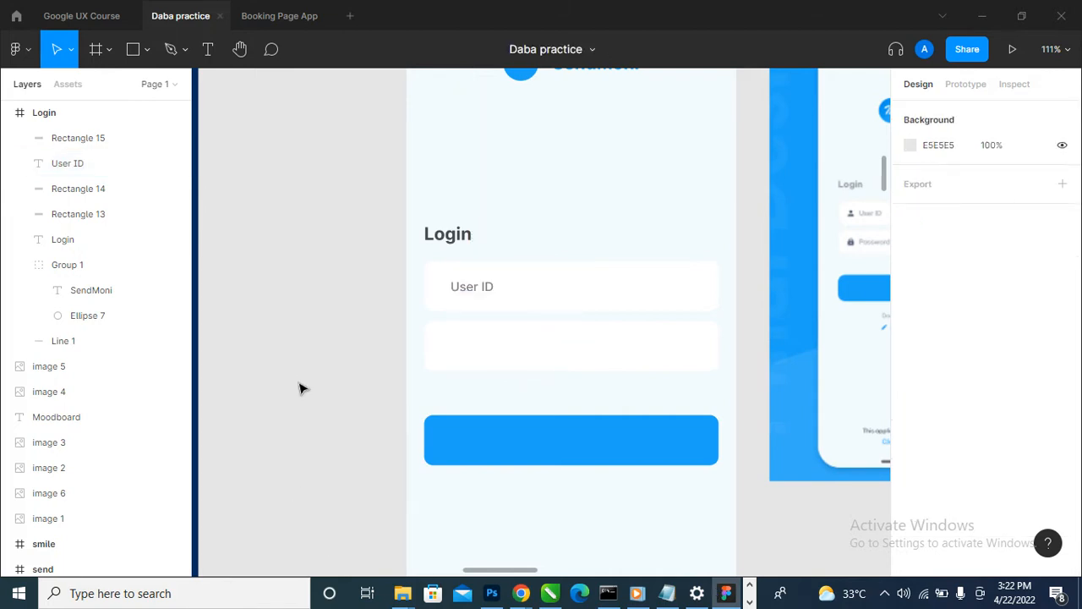
- Try a 50% fill opacity on the Login heading and undo that change
scroll(302, 388, "down", 5)
scroll(260, 394, "up", 3)
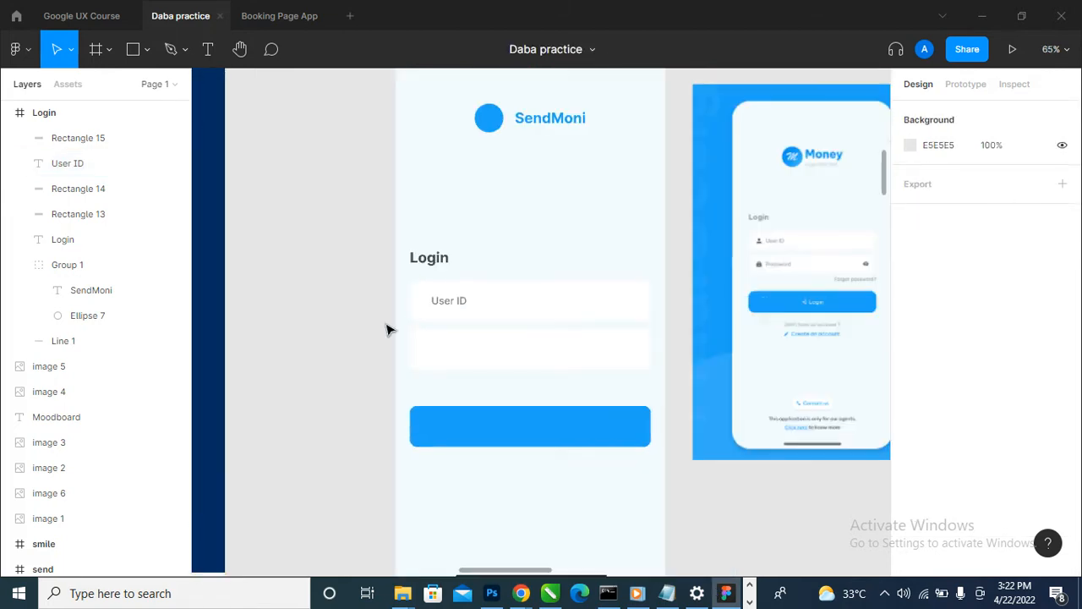
left_click(431, 262)
scroll(1013, 543, "down", 3)
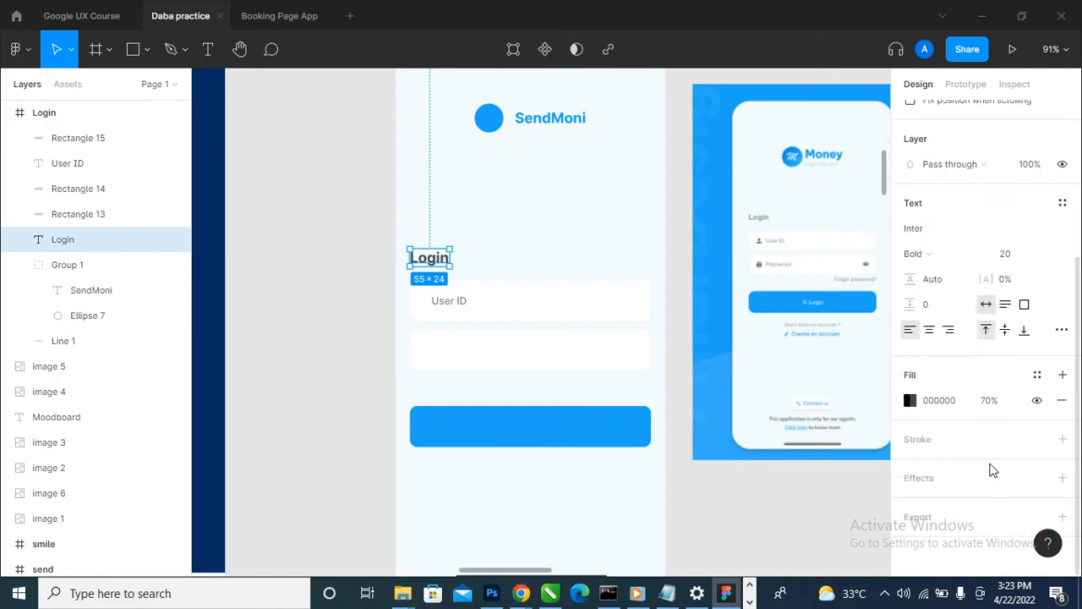
left_click(1000, 406)
key("Return")
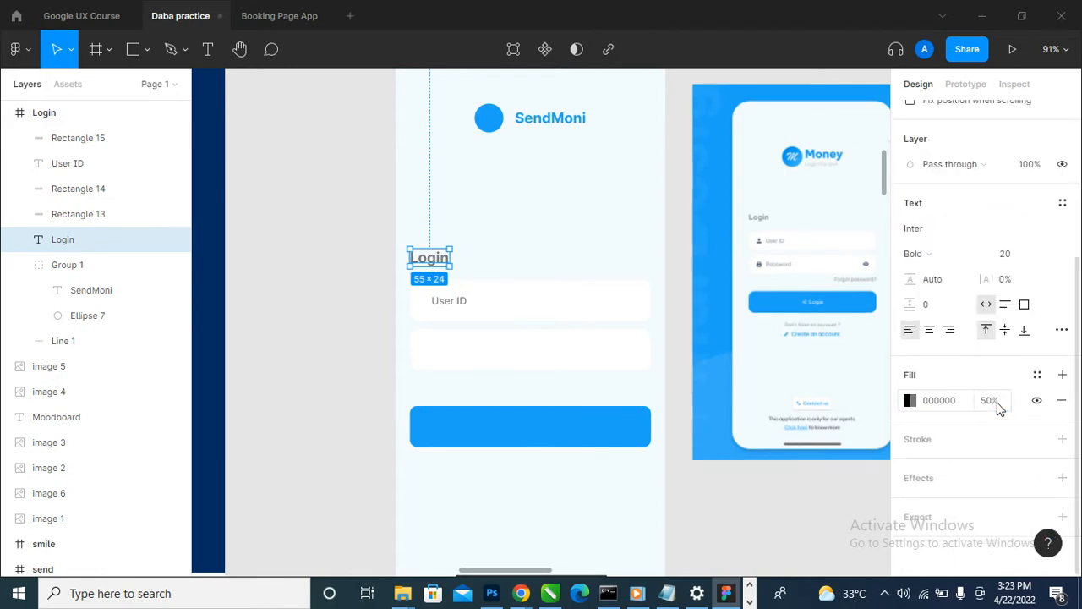
left_click(319, 377)
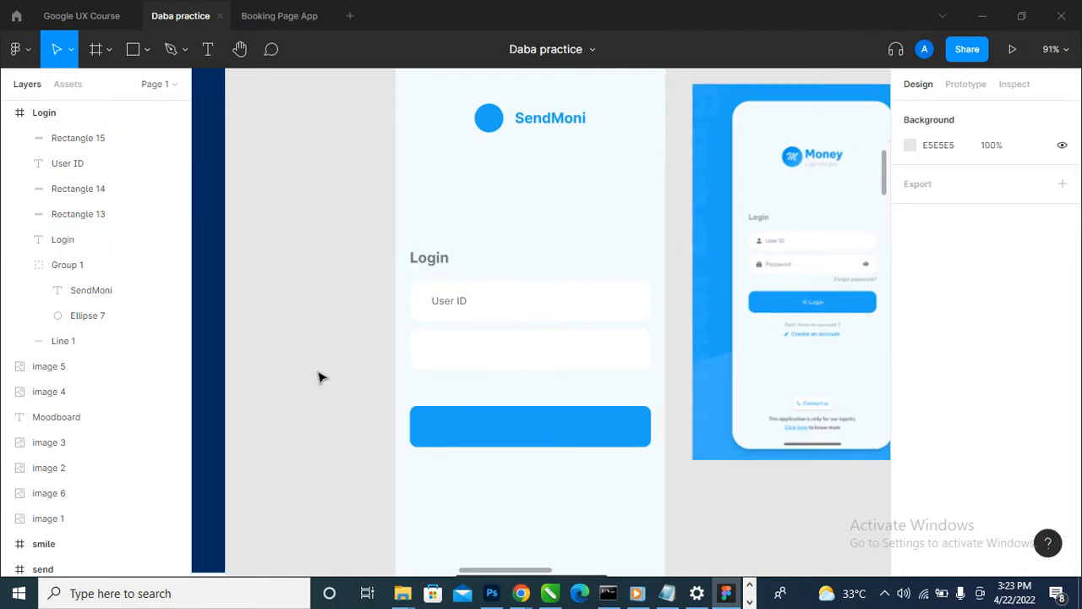
key("ctrl+z")
left_click(320, 373)
- Duplicate the User ID label into the second white field at Y 459 and change its text to Password
left_click(449, 304)
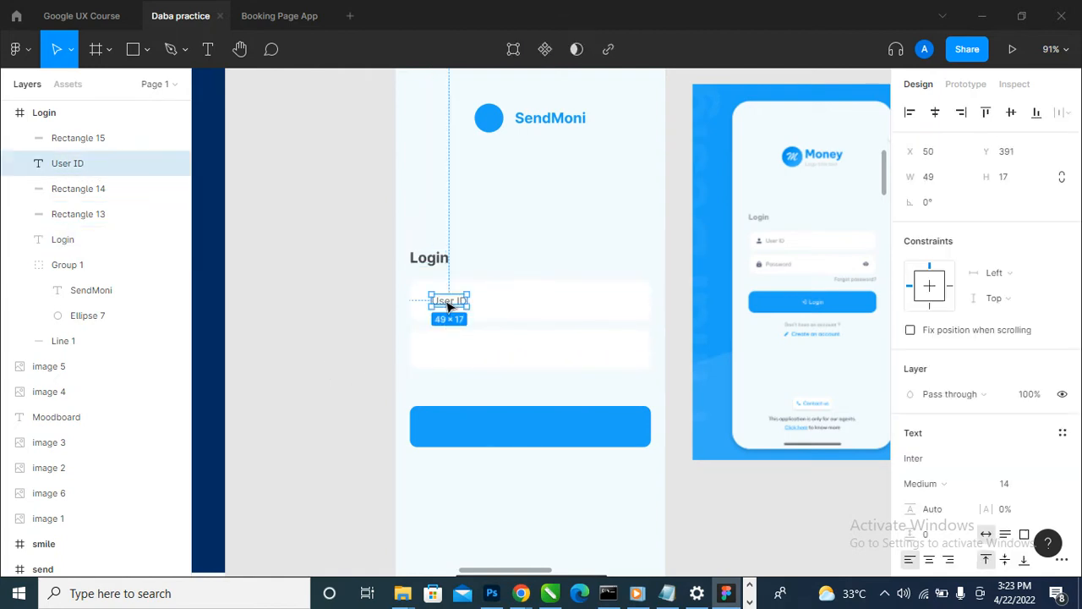
left_click_drag(449, 305, 457, 355)
double_click(454, 354)
type("Password")
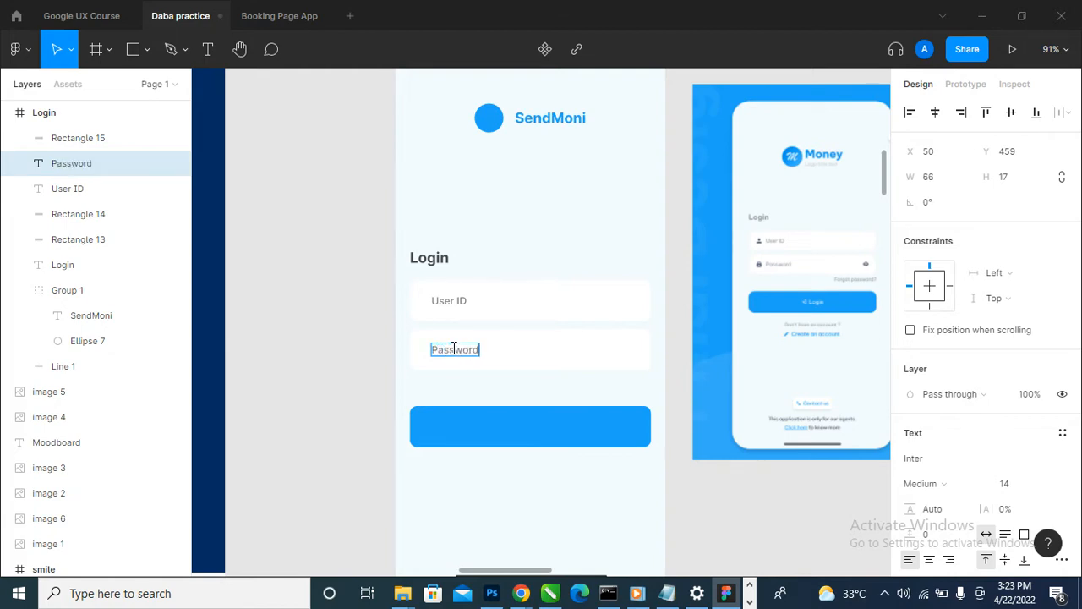
key("Escape")
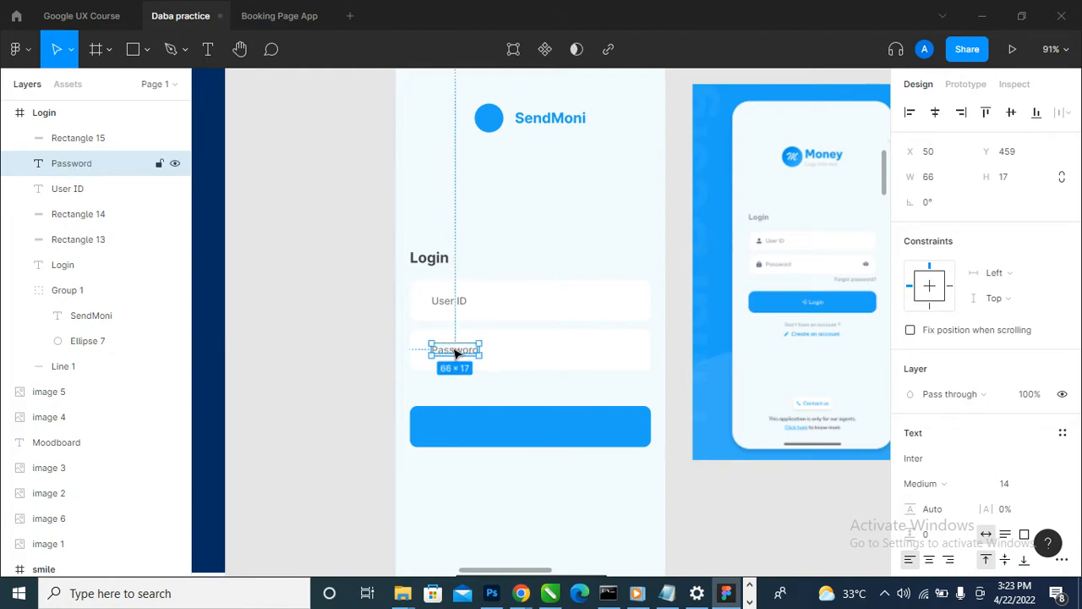
- Shift the User ID and Password labels together to the right, to X 57, comparing their placement with the reference login screen
scroll(505, 313, "up", 3)
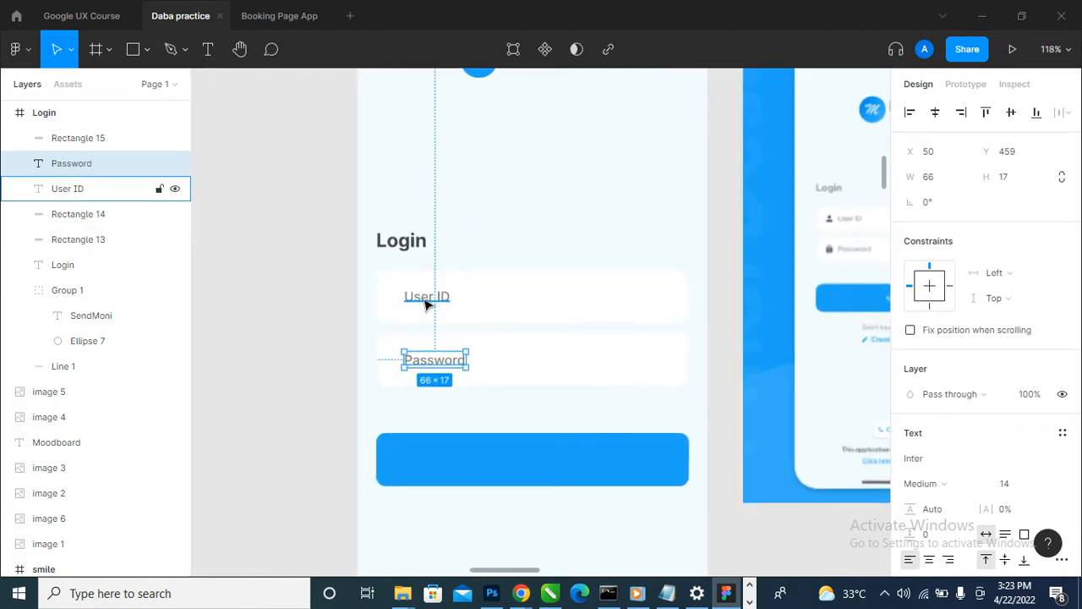
left_click(425, 305, "shift")
key("Right")
key("Right")
key("Right")
key("Right")
key("Right")
key("Right")
key("Right")
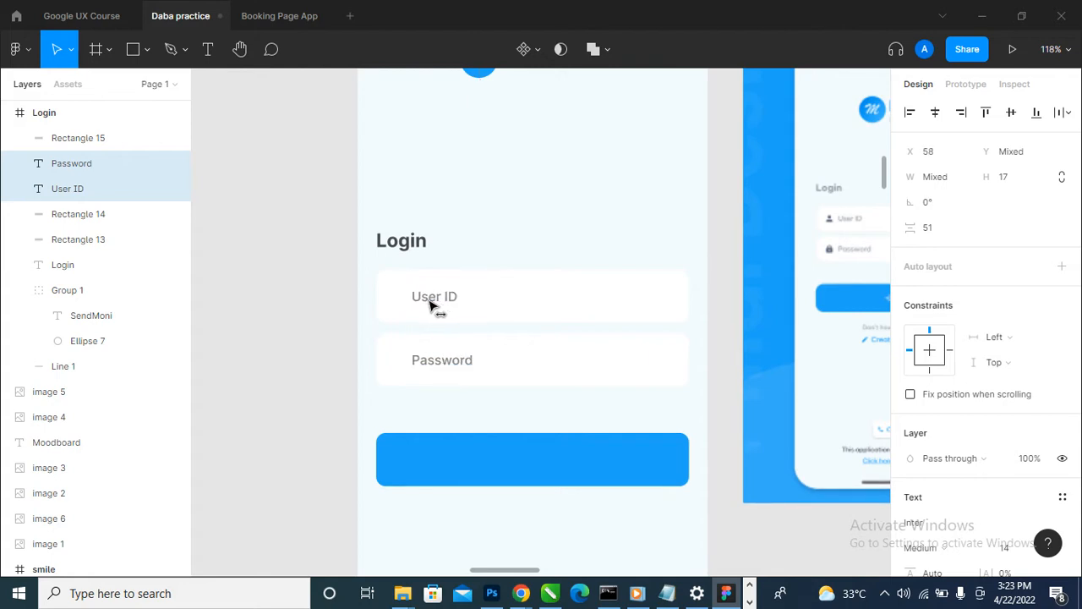
scroll(422, 339, "down", 3)
scroll(640, 273, "up", 6)
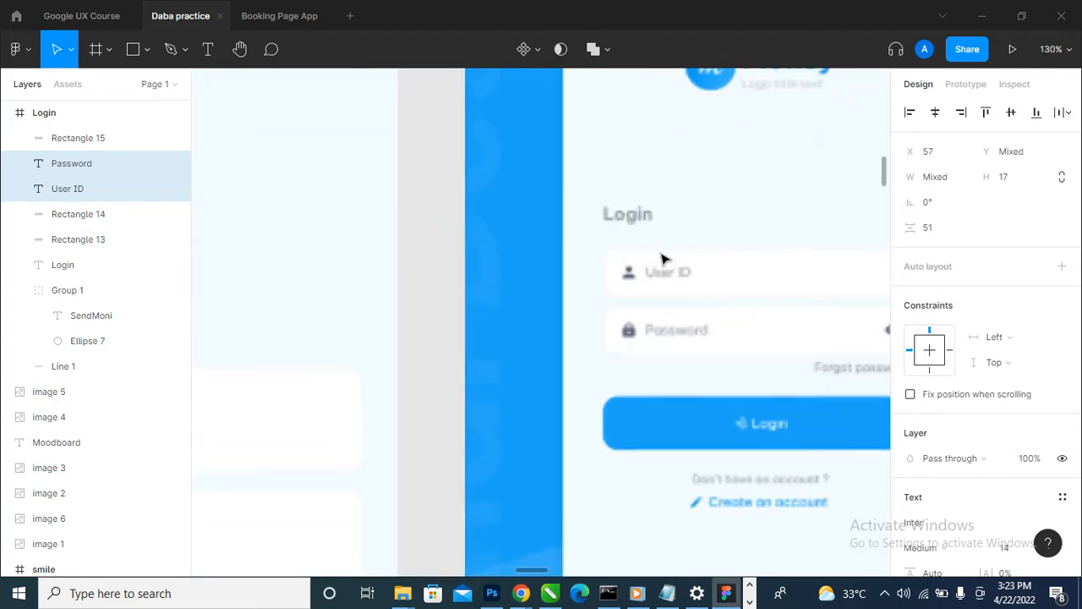
scroll(717, 272, "down", 6)
scroll(423, 350, "down", 3)
left_click_drag(296, 350, 437, 377)
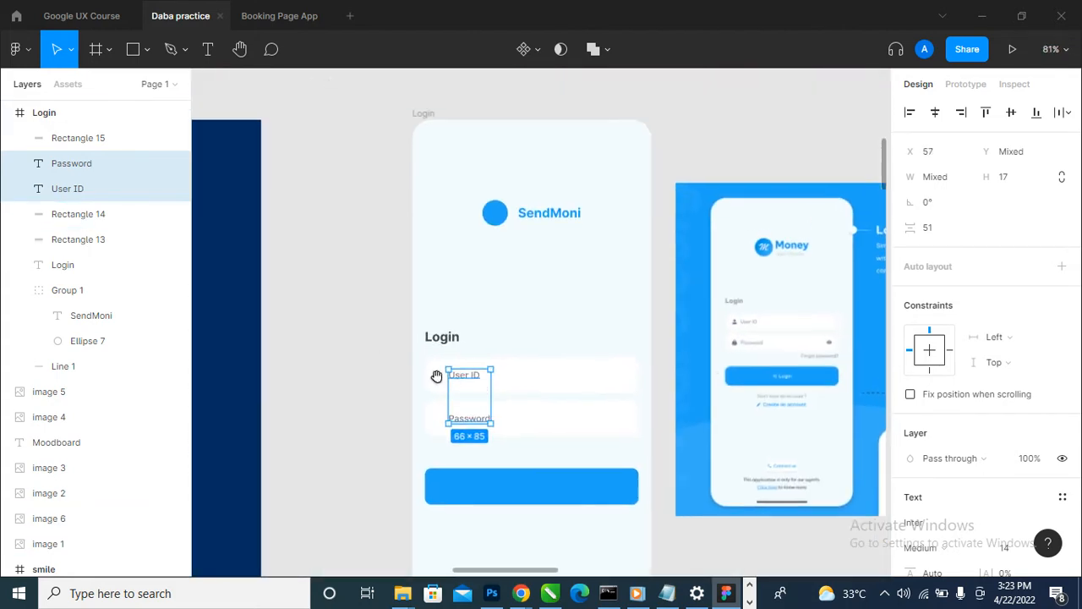
- Run the Feather Icons plugin and place its window beside the Login frame
left_click(277, 320)
left_click(15, 49)
mouse_move(113, 266)
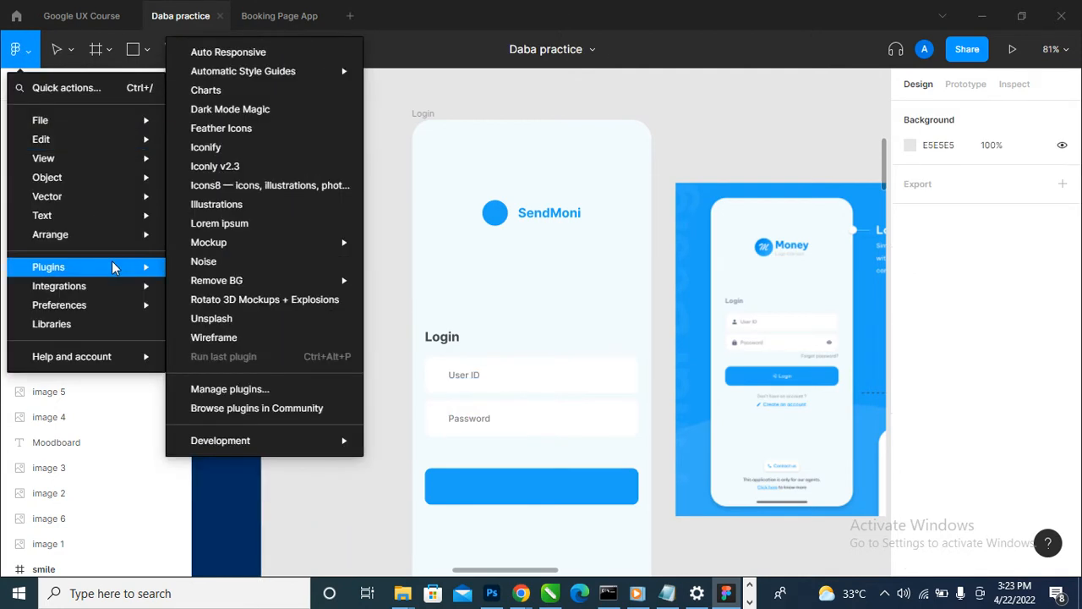
left_click(285, 130)
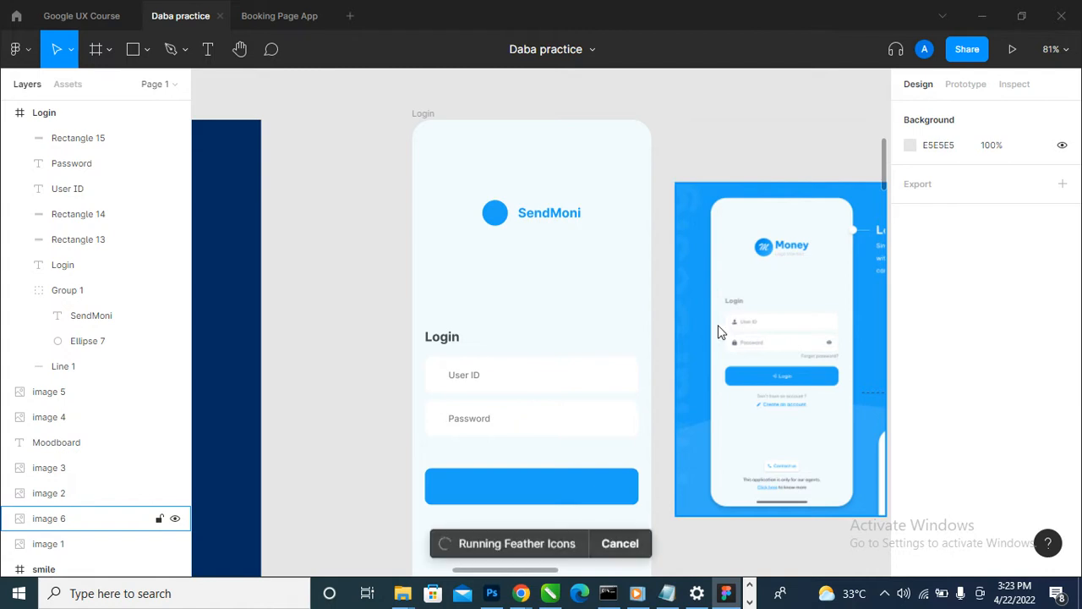
left_click_drag(809, 146, 793, 167)
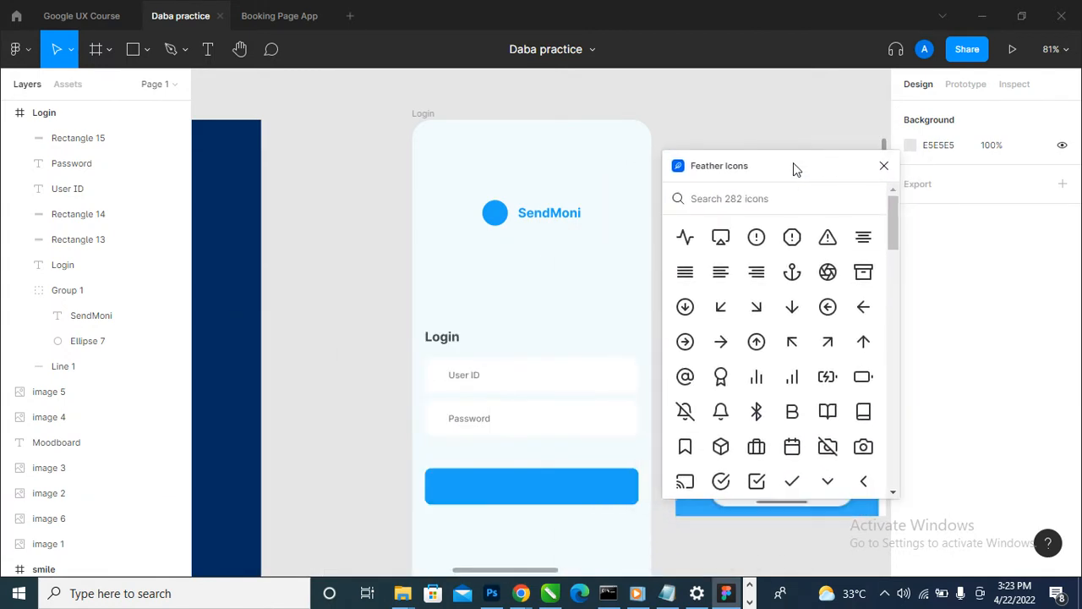
- Search the icon library for "user", insert the plain user icon, and move the plugin window clear of the Login frame
left_click(739, 199)
type("user")
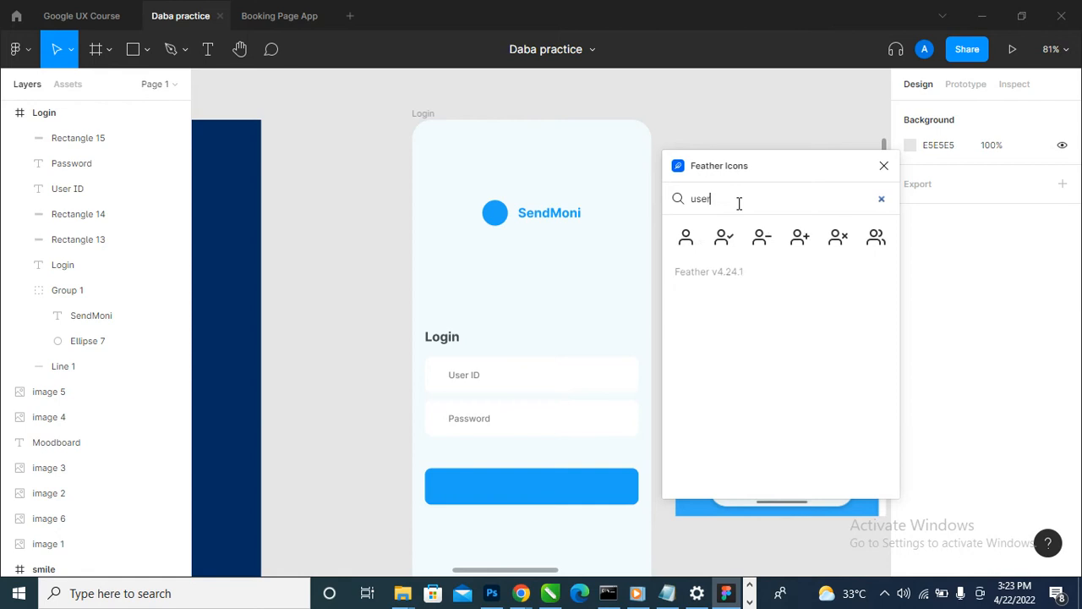
left_click(686, 241)
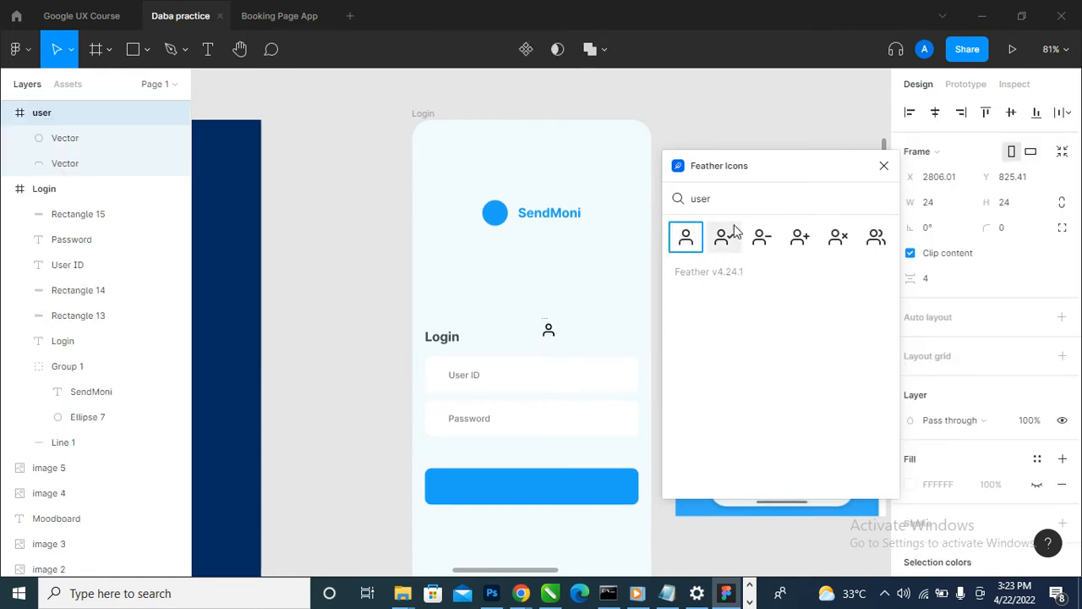
left_click_drag(766, 171, 256, 327)
left_click_drag(411, 292, 839, 179)
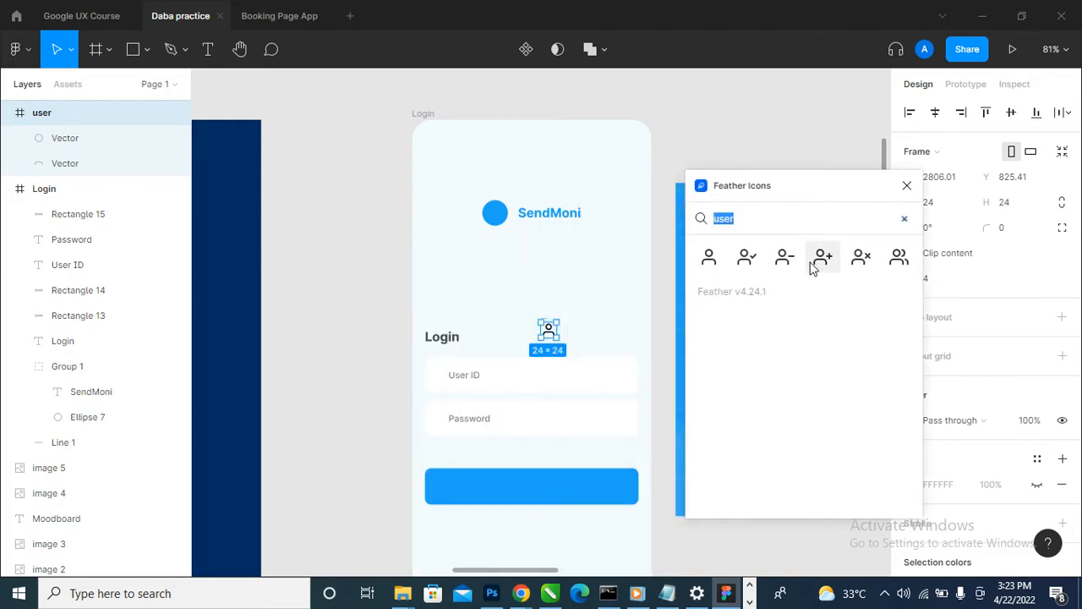
- Search for "secu", insert the lock icon, and place it inside the Login frame at X 232, Y 344
type("secu")
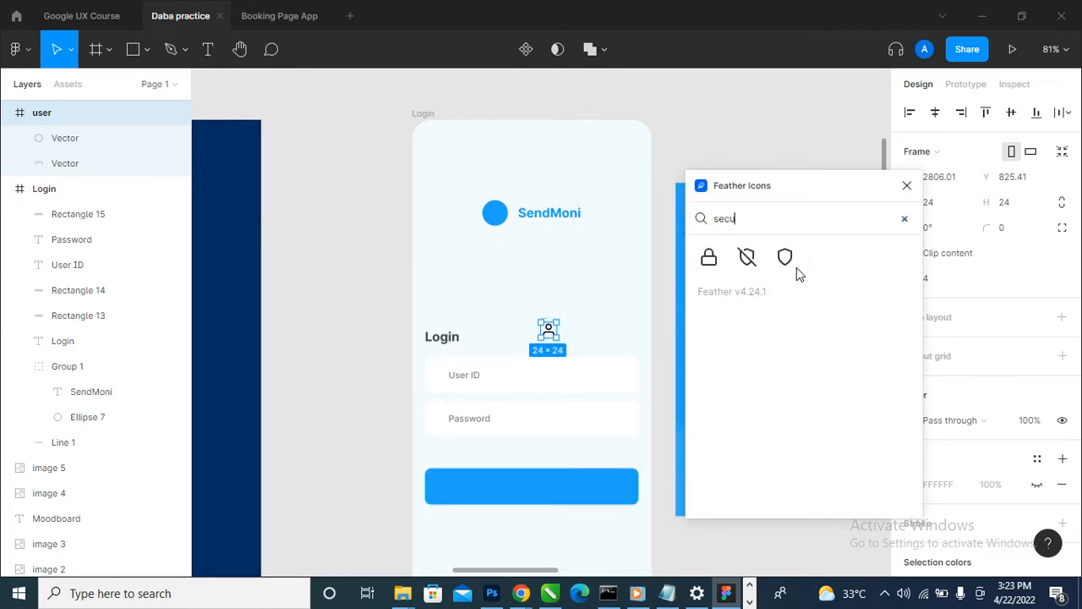
left_click(719, 268)
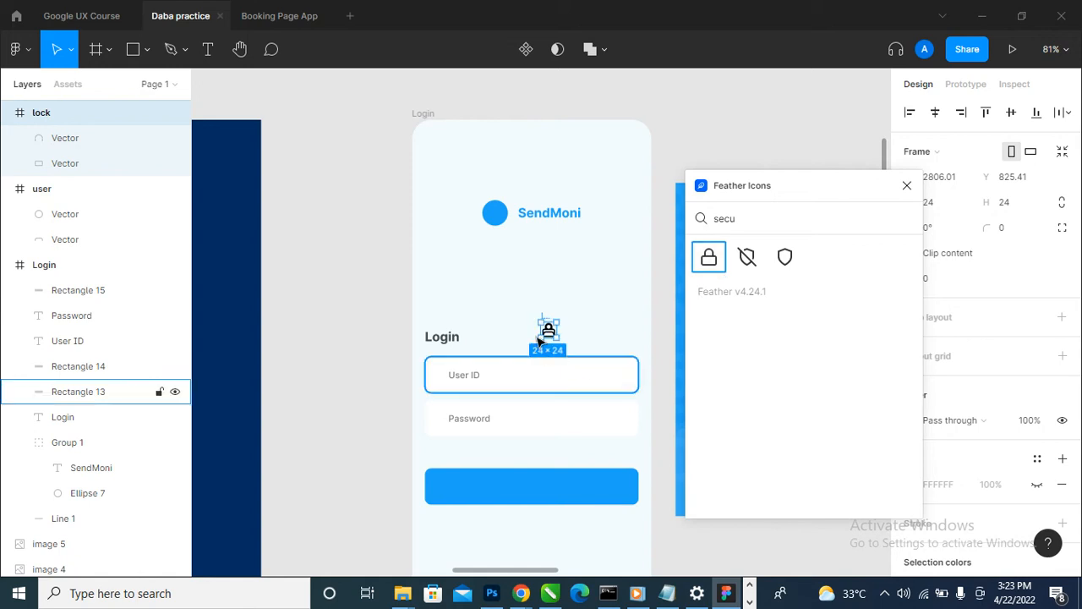
scroll(539, 341, "up", 3)
left_click_drag(545, 334, 565, 352)
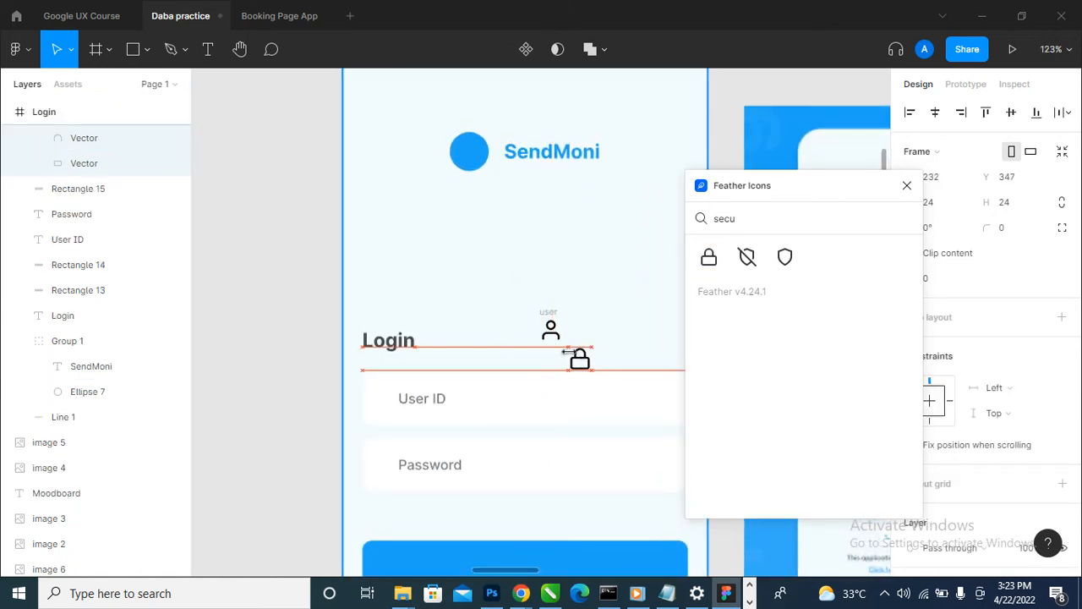
key("Up")
key("Up")
key("Up")
- Check the reference password field's icon, search for "eye", insert the plain eye icon, and close the plugin
scroll(482, 330, "down", 5)
scroll(673, 335, "up", 6)
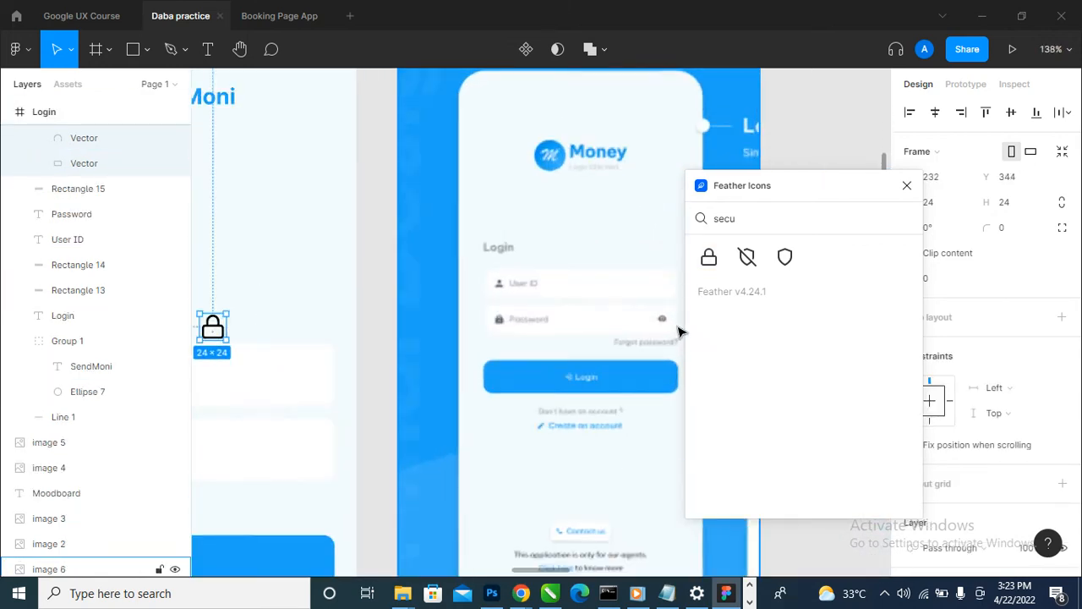
scroll(681, 331, "up", 2)
scroll(668, 325, "down", 3)
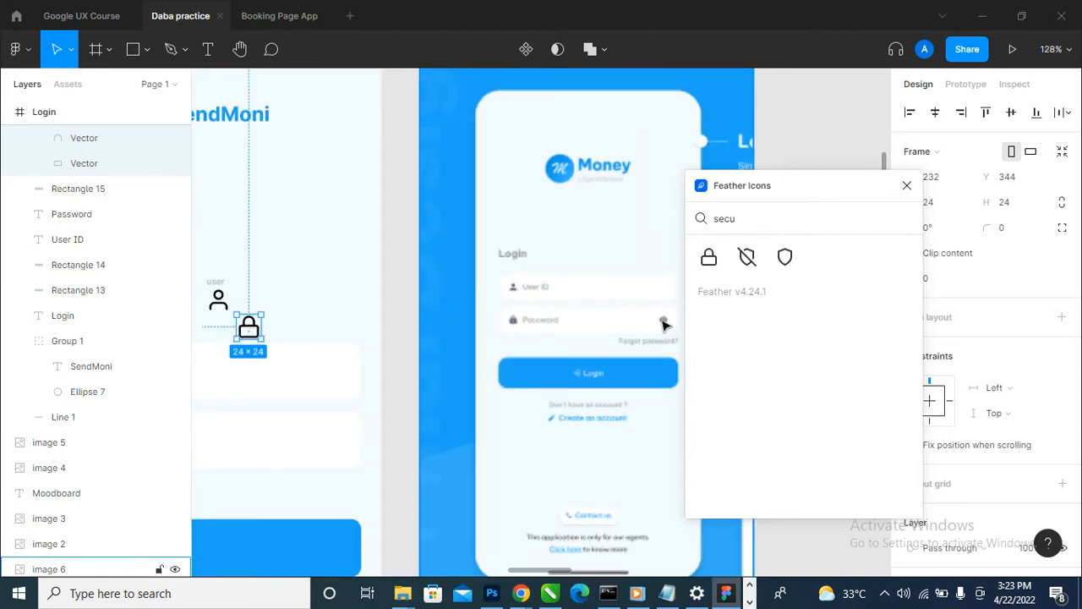
scroll(664, 325, "down", 2)
type("eye")
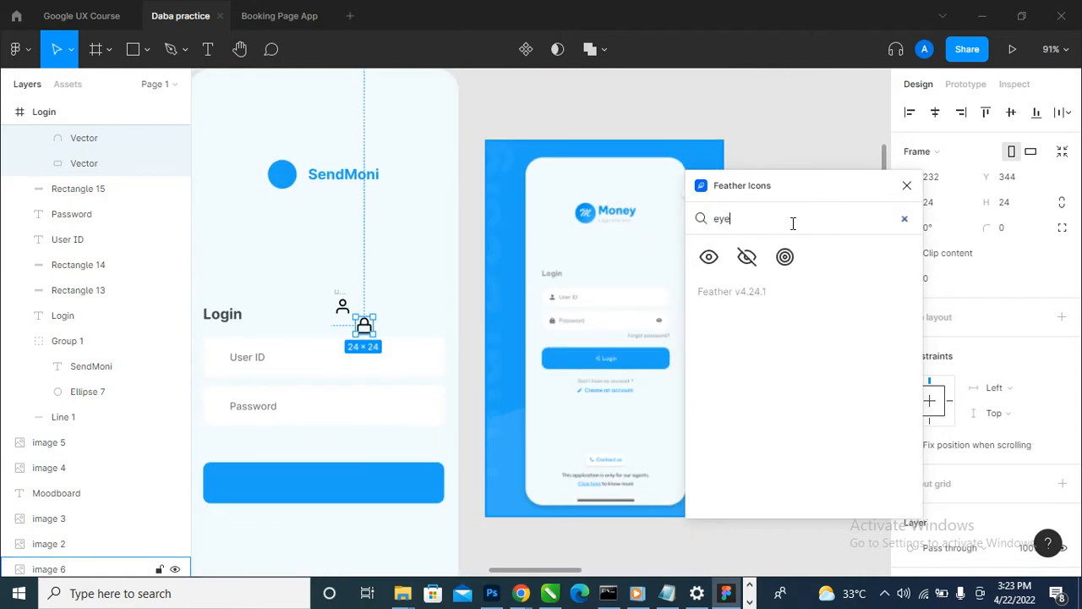
left_click(709, 256)
left_click(907, 187)
- Nest the eye and user icon layers inside the Login frame
scroll(508, 330, "down", 4)
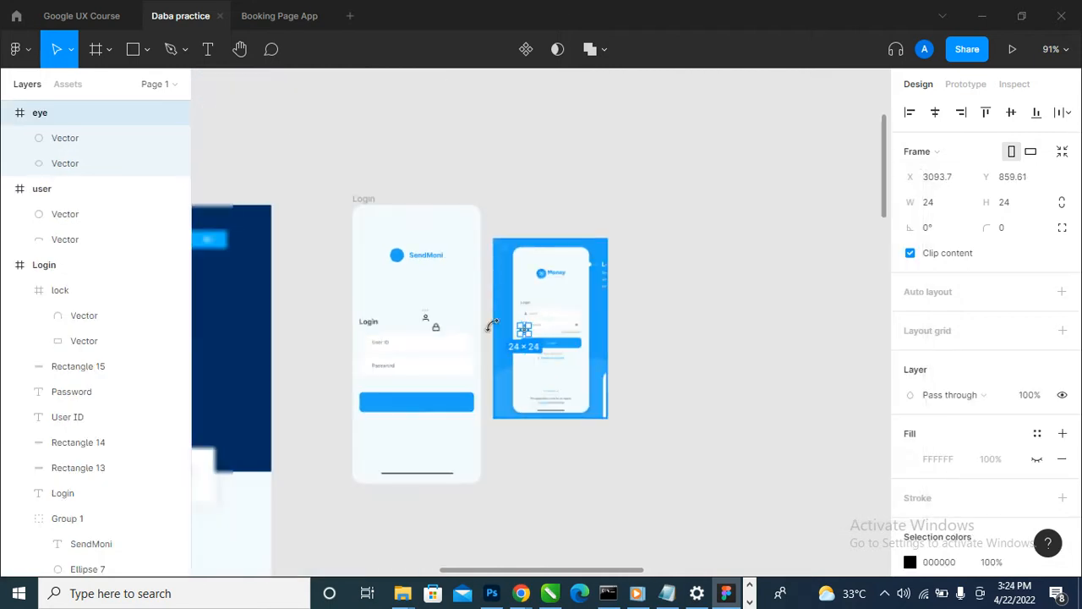
scroll(333, 352, "up", 5)
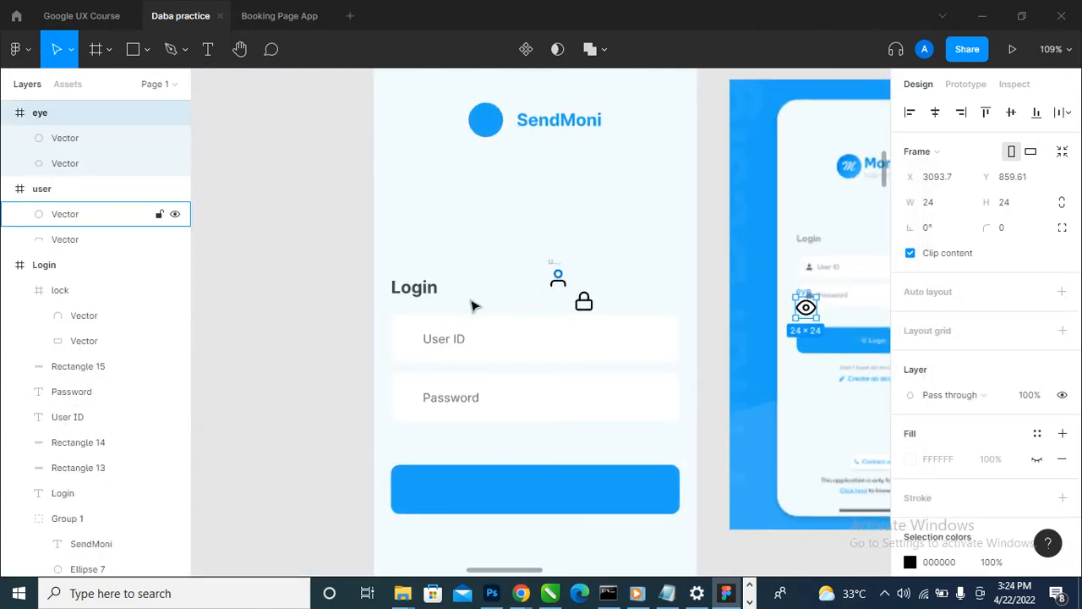
left_click_drag(100, 121, 98, 276)
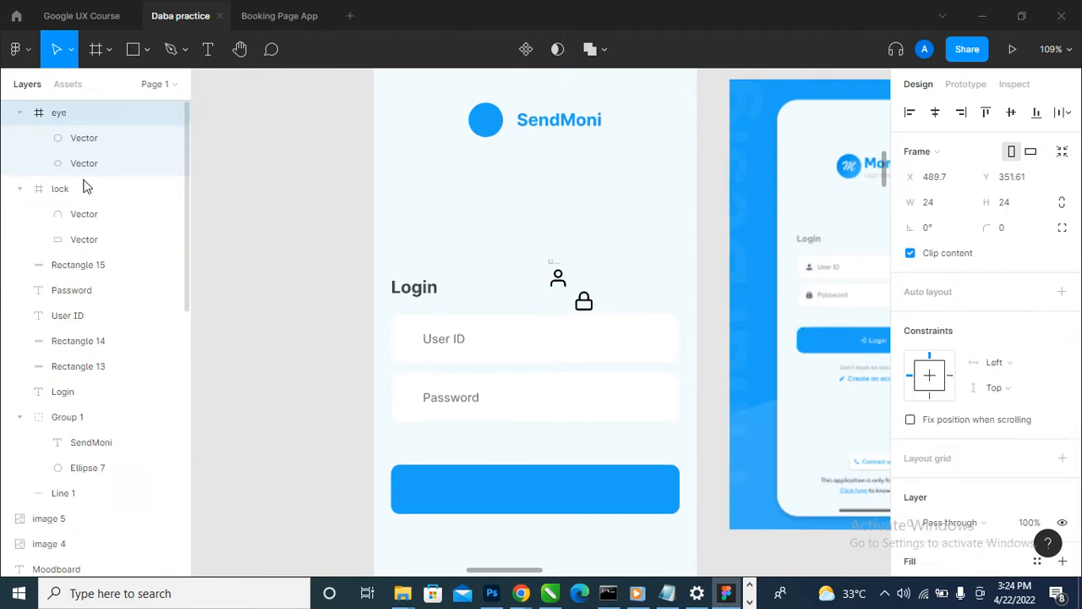
scroll(80, 207, "up", 2)
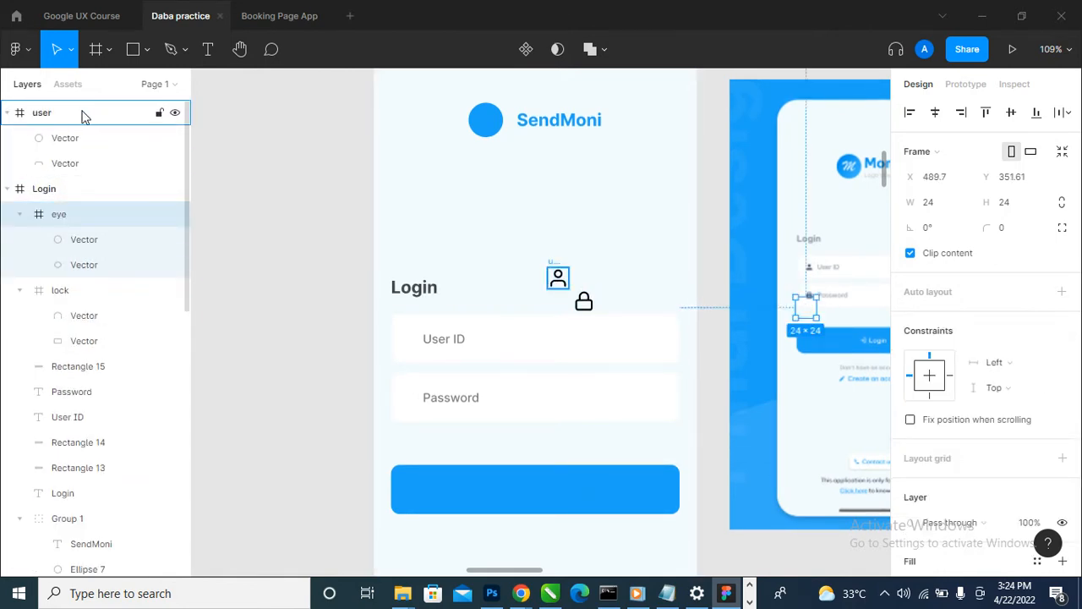
left_click_drag(81, 112, 91, 207)
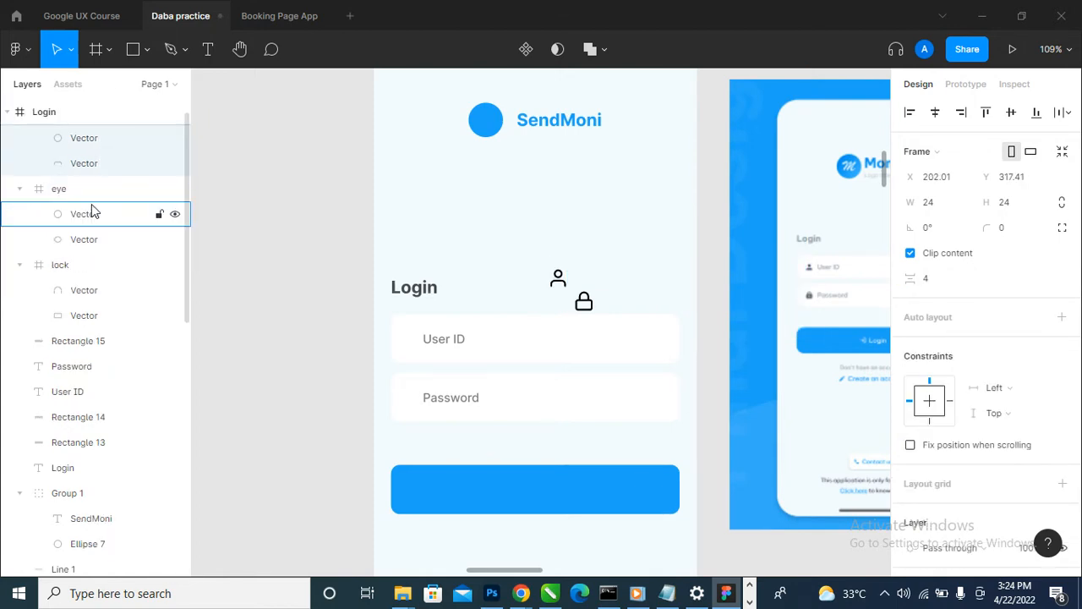
- Move the reference login image away from the frame to X 3139 and bring the eye icon onto the Login screen at X 282, Y 293
scroll(503, 340, "down", 3)
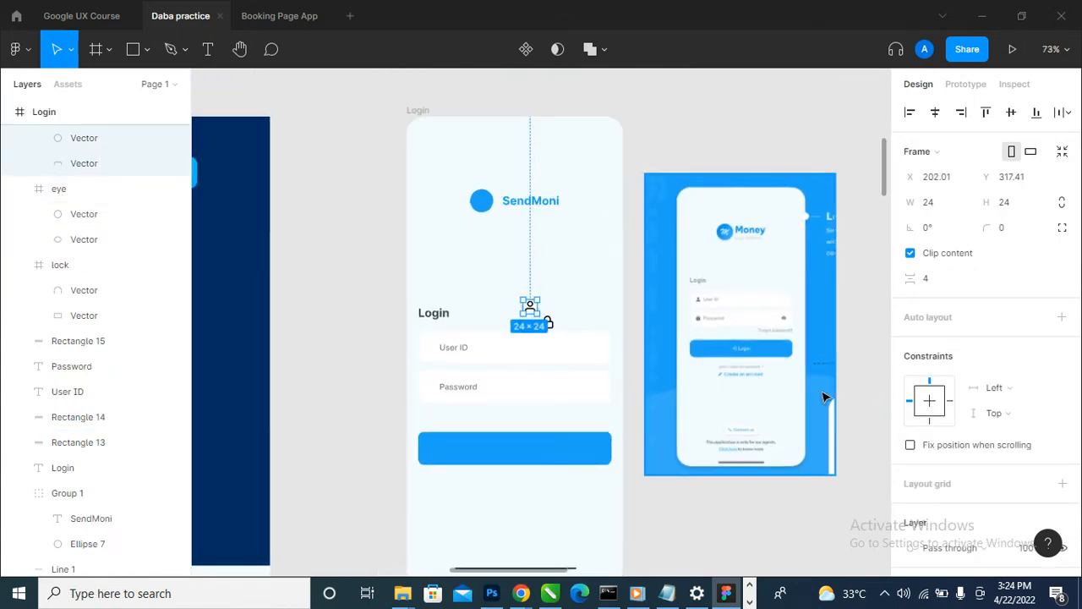
left_click(822, 392)
scroll(93, 339, "up", 5)
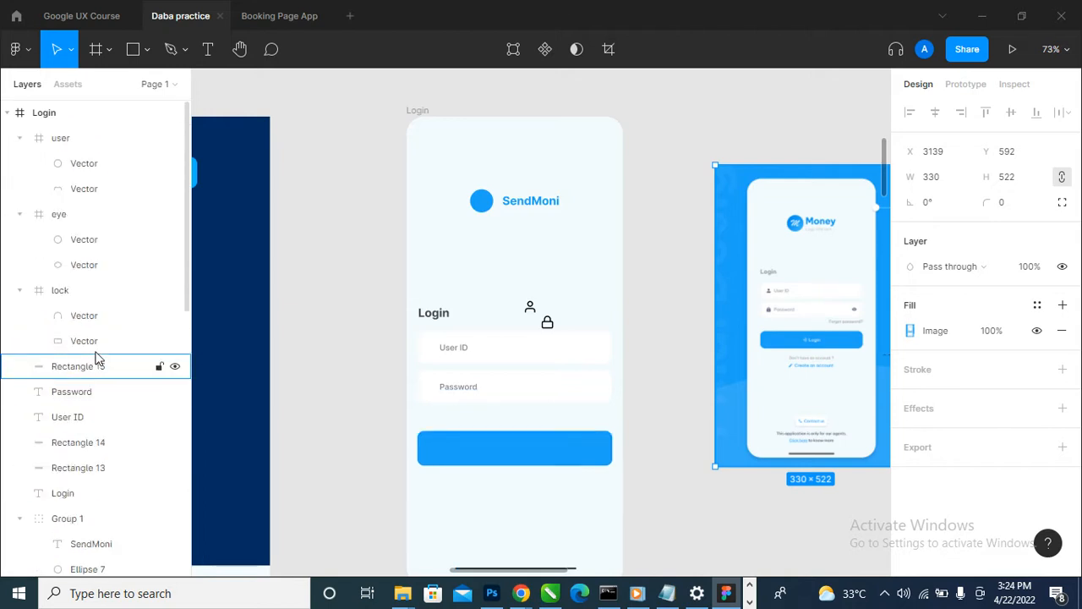
left_click(68, 293)
left_click(85, 222)
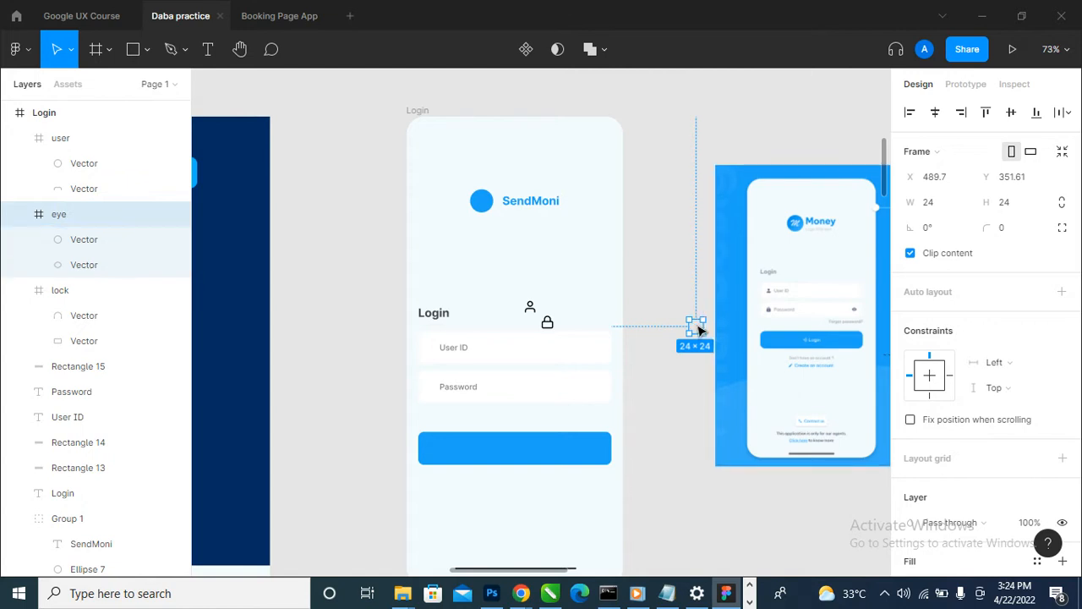
left_click_drag(699, 330, 580, 298)
- Place the user icon before the User ID label at X 29, Y 388 and set its black colour to 50% opacity
scroll(485, 363, "up", 5)
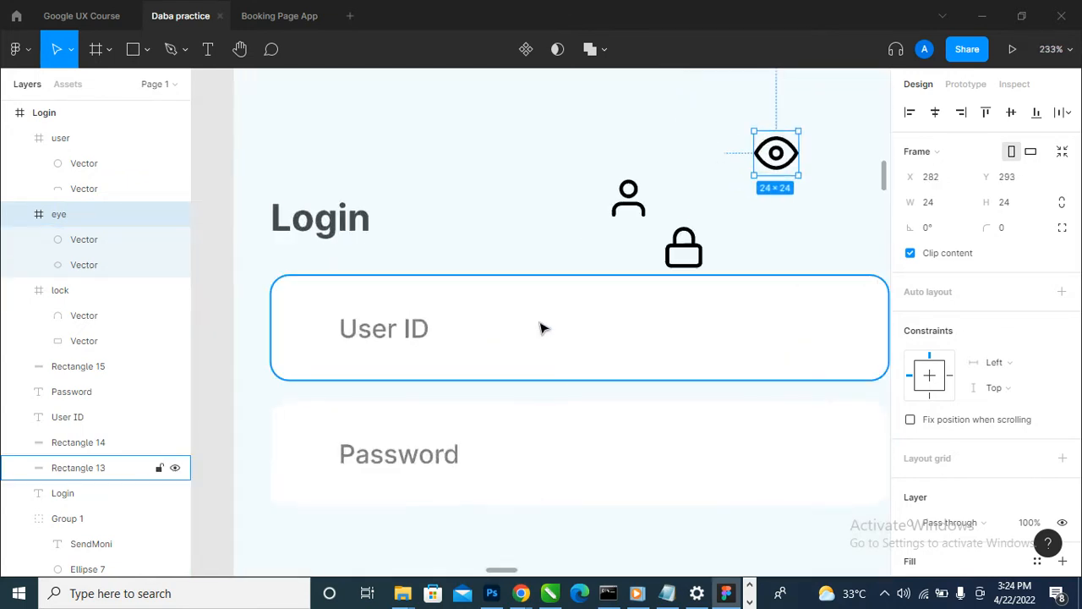
scroll(541, 328, "down", 2)
left_click_drag(612, 226, 355, 364)
scroll(360, 347, "down", 5)
scroll(355, 363, "up", 6)
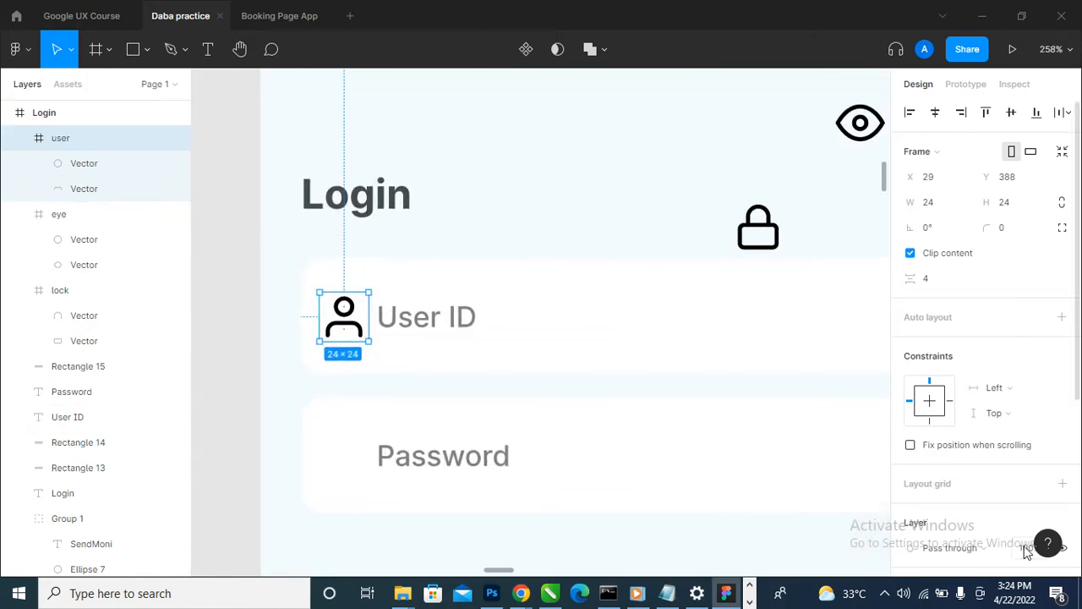
scroll(1019, 533, "down", 3)
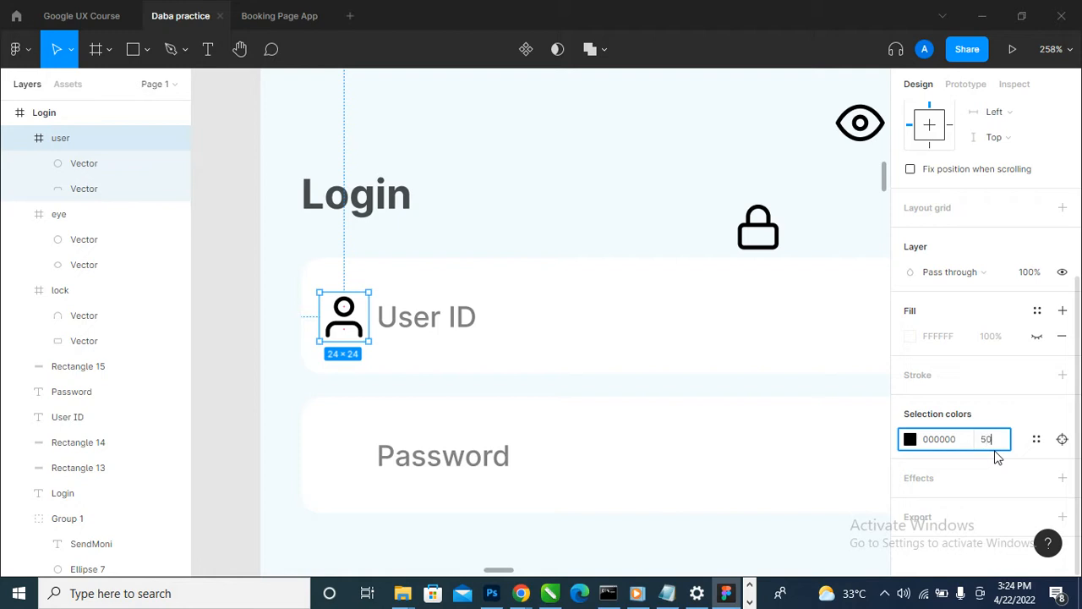
key("Return")
- Resize the user icon to 20 by 20
scroll(316, 386, "down", 5)
scroll(315, 402, "up", 2)
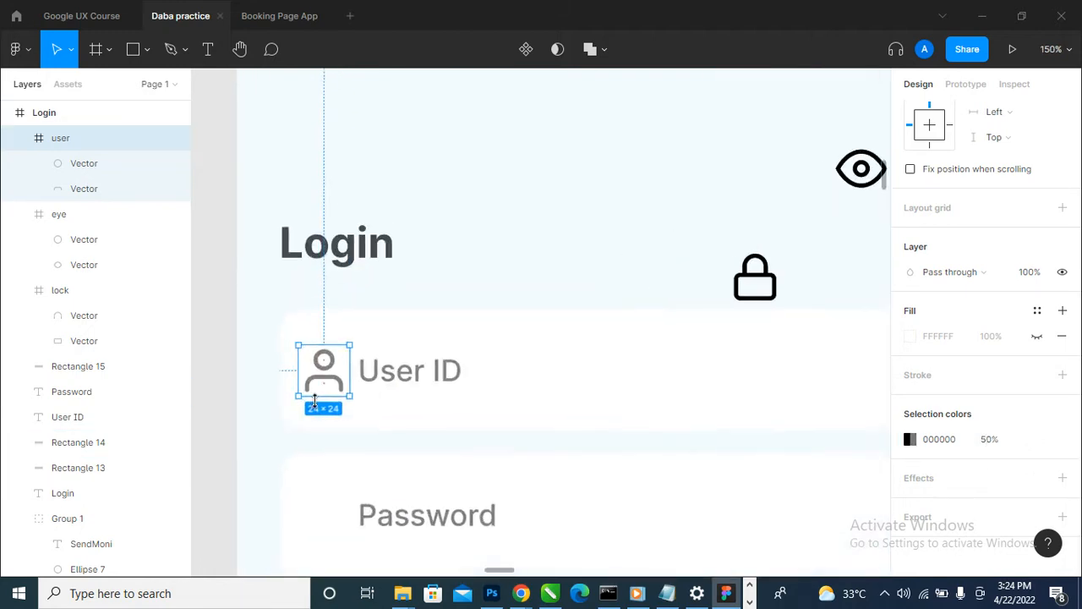
scroll(315, 402, "up", 5)
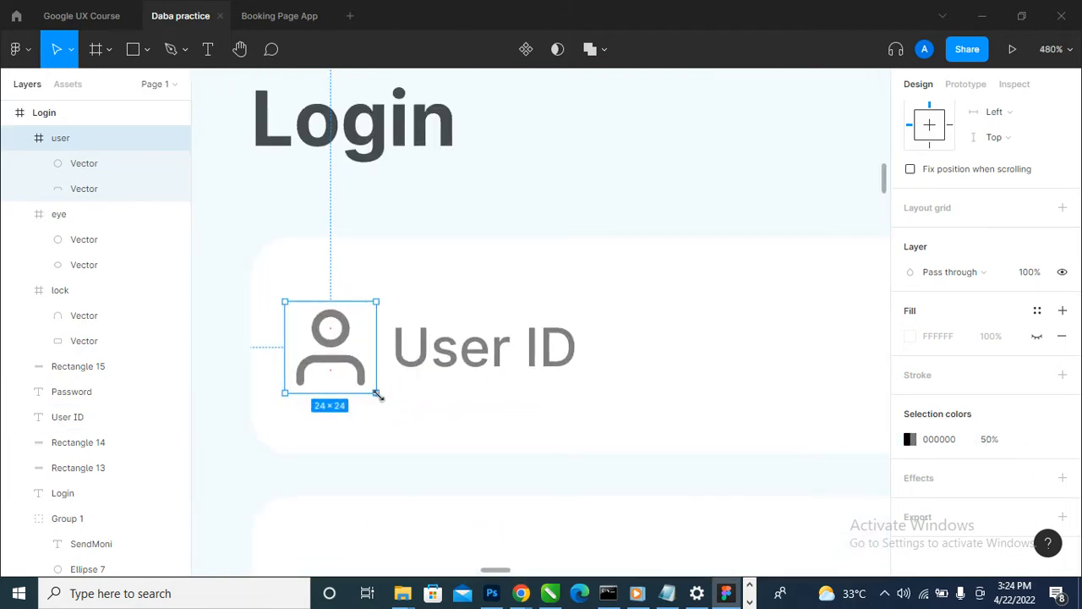
scroll(1054, 329, "up", 3)
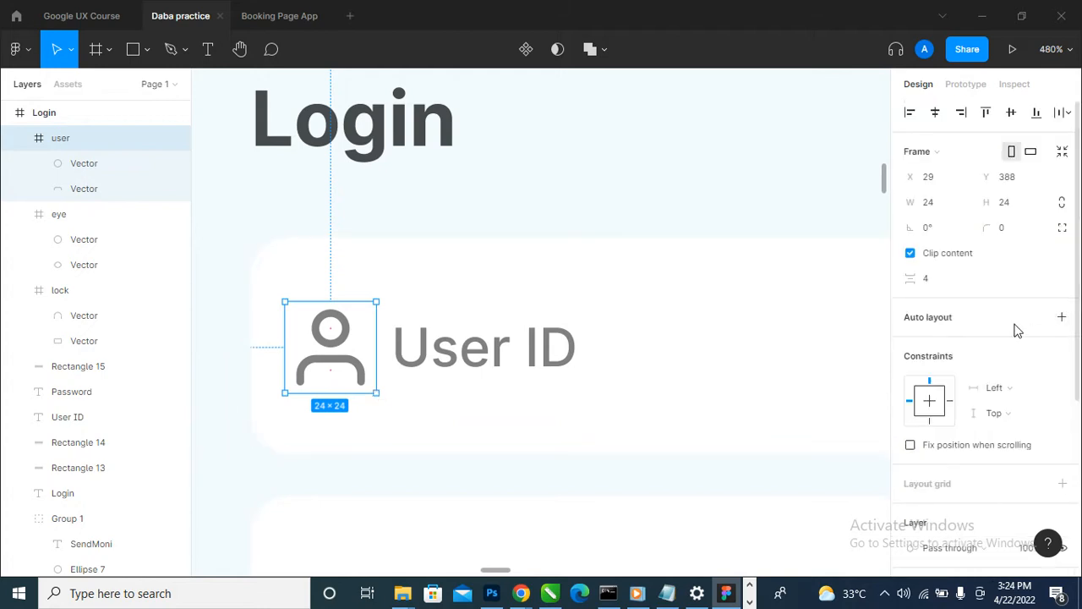
left_click(945, 206)
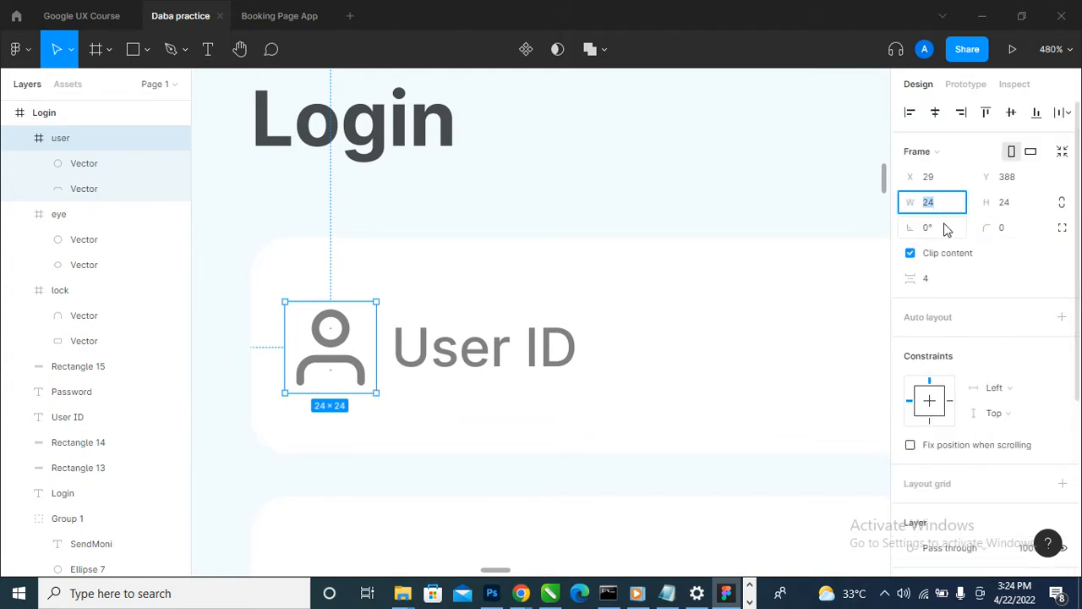
key("Tab")
key("Escape")
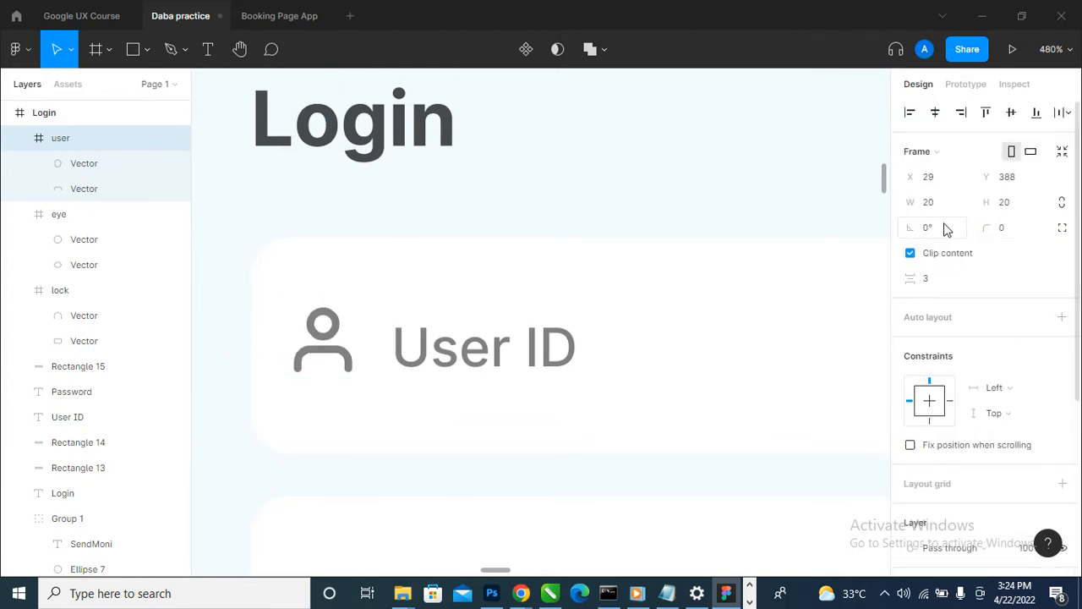
- Align the user icon and User ID label on their vertical centres, shift them to X 36, and group them
left_click(477, 356, "shift")
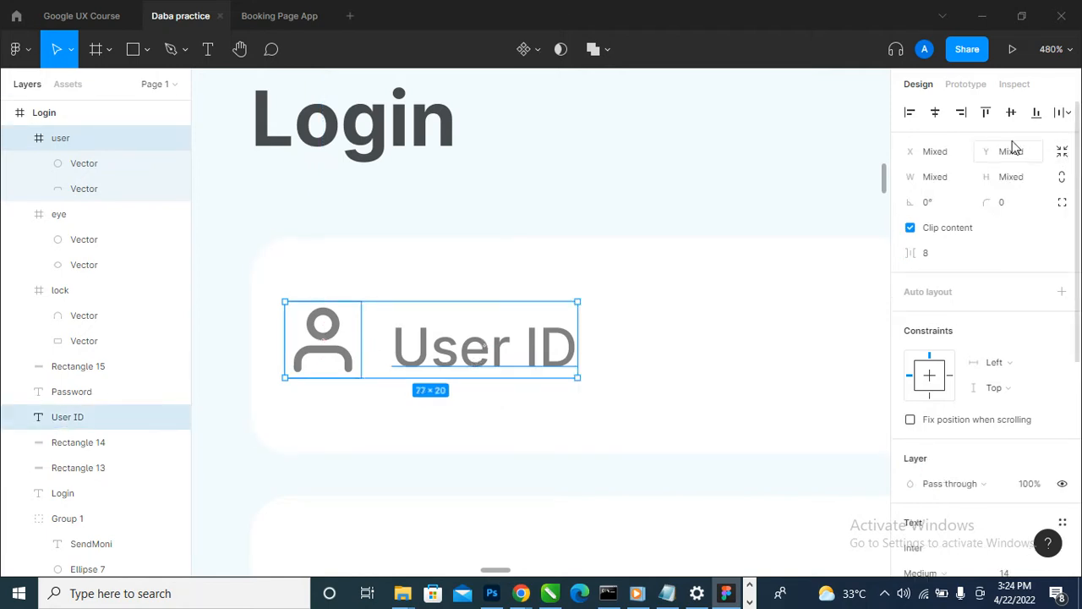
scroll(701, 321, "down", 3)
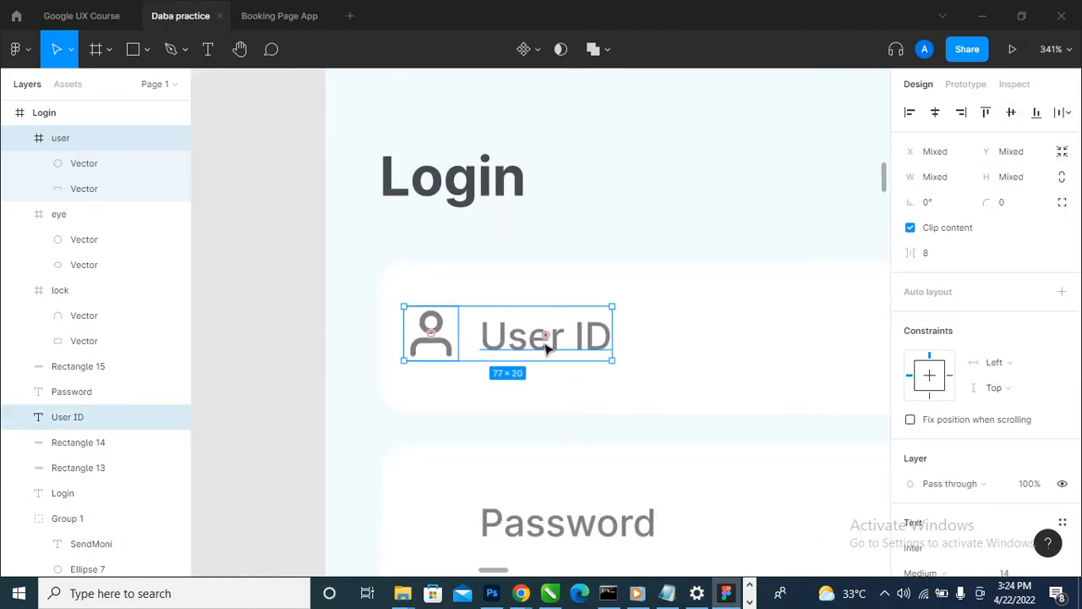
left_click_drag(547, 348, 563, 347)
key("ctrl+g")
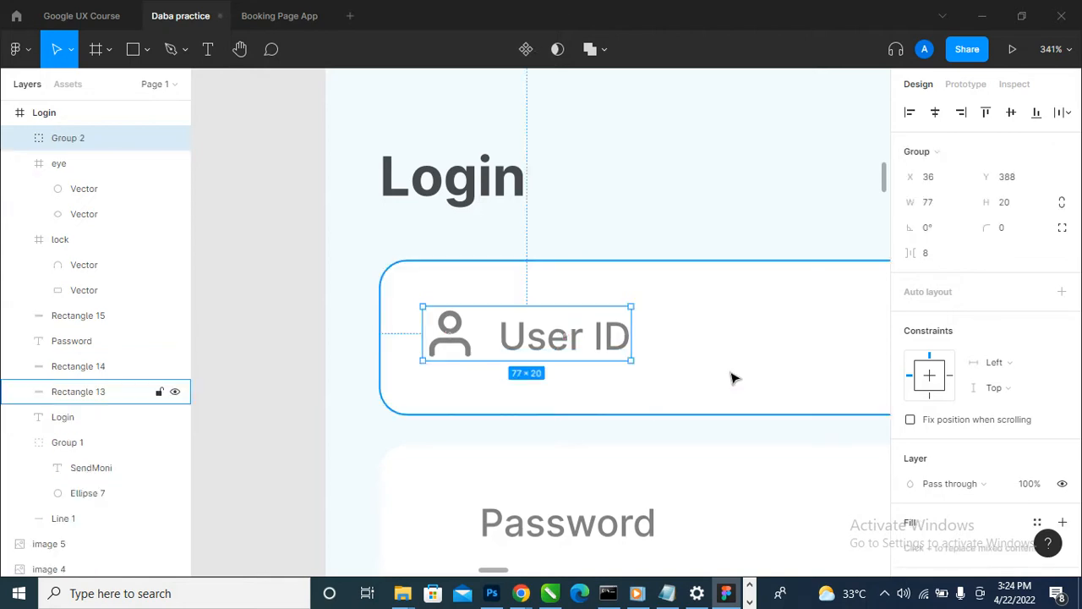
- Centre the user icon and User ID group vertically within the first white field
left_click(732, 375, "shift")
left_click(1011, 113)
scroll(367, 338, "down", 5)
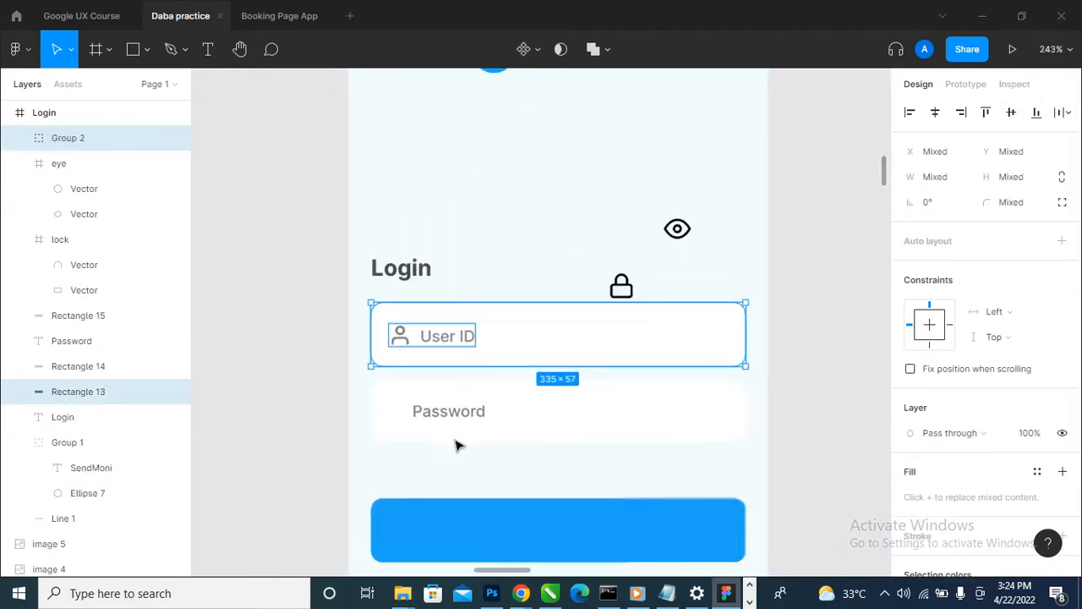
- Place the lock icon before the Password label at X 29, Y 459 and resize it to 20 by 20
left_click_drag(622, 286, 392, 413)
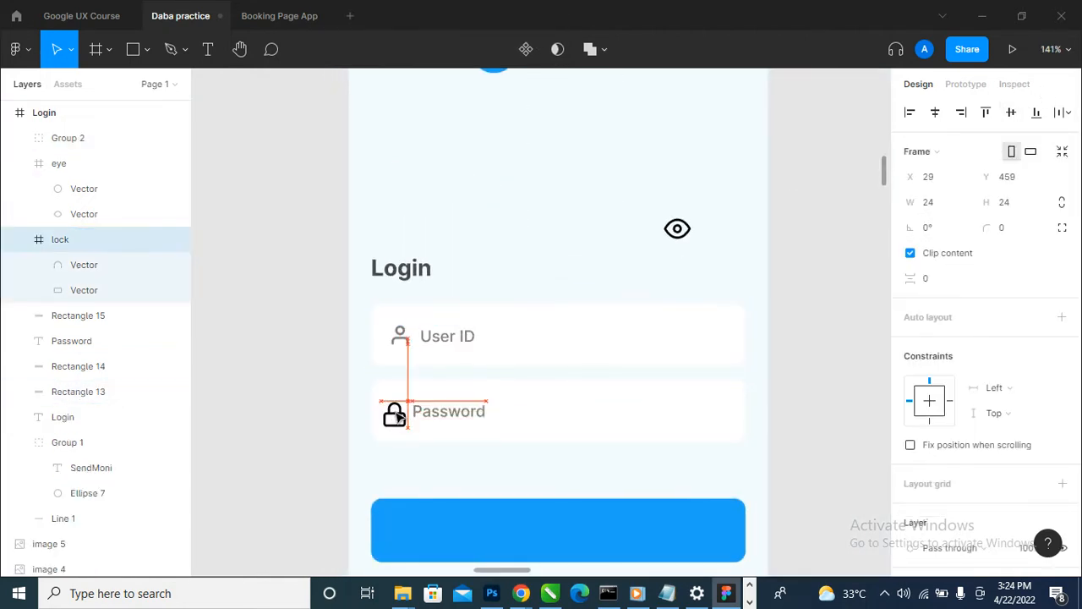
scroll(393, 414, "up", 3)
left_click(938, 203)
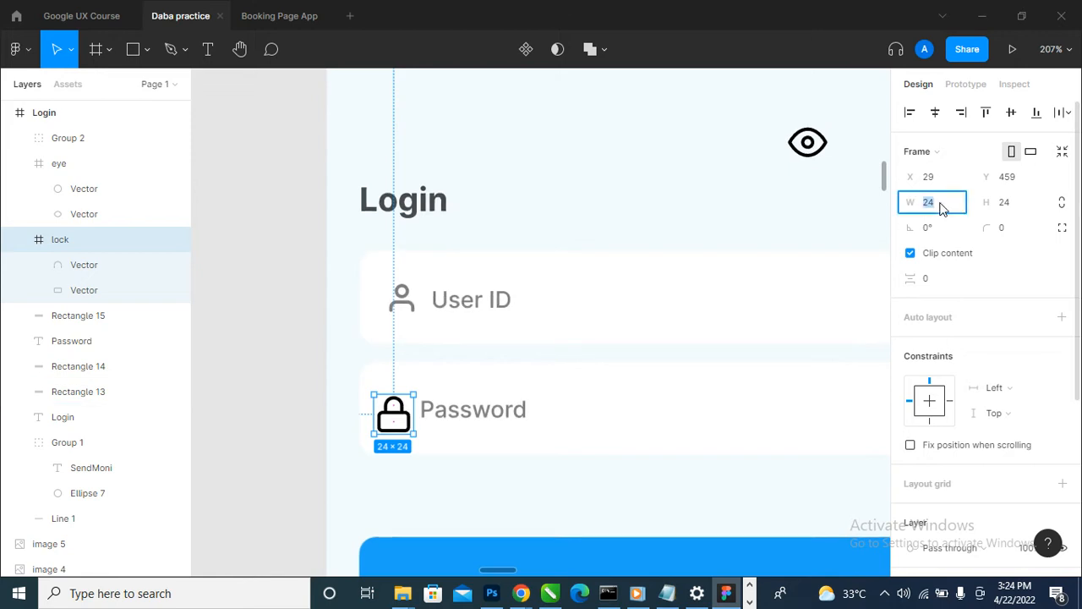
mouse_move(413, 434)
left_mouse_down()
mouse_move(406, 423)
mouse_move(415, 432)
left_mouse_up()
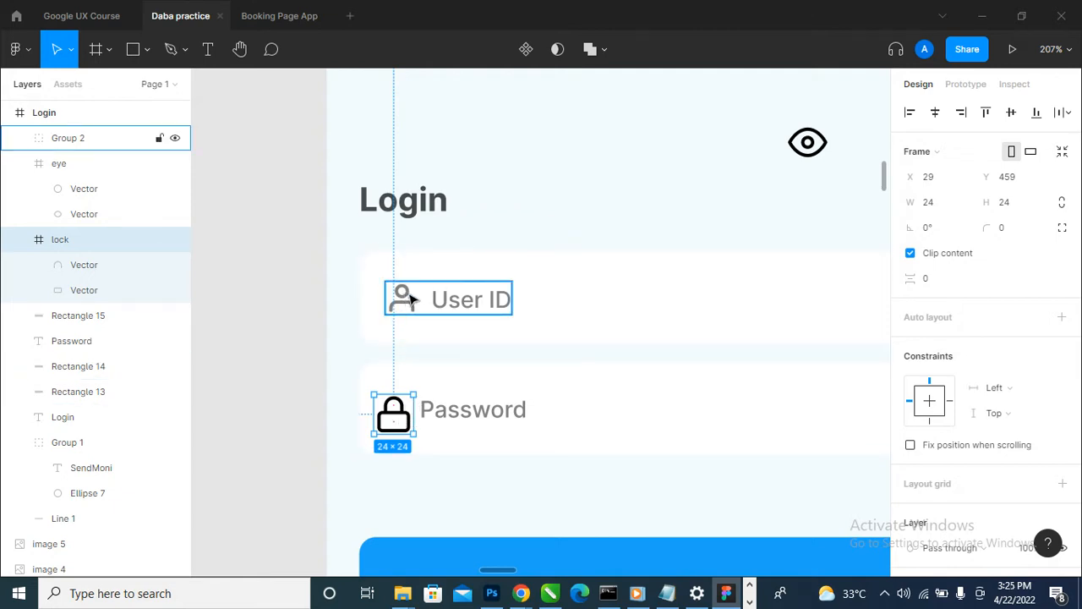
left_click(946, 210)
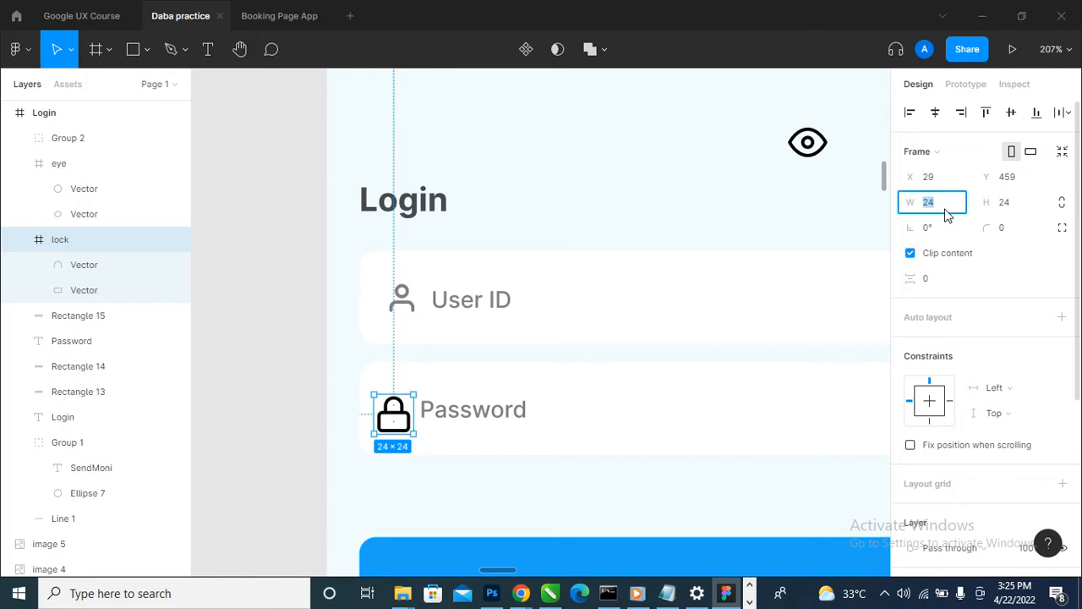
type("20")
key("Tab")
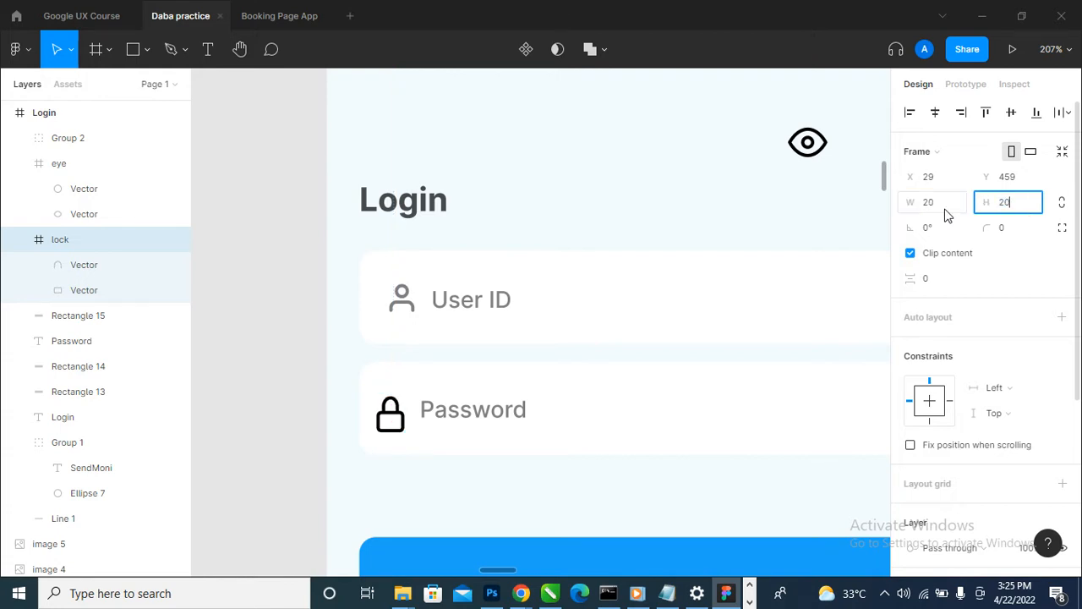
type("20")
key("Return")
scroll(389, 414, "up", 4)
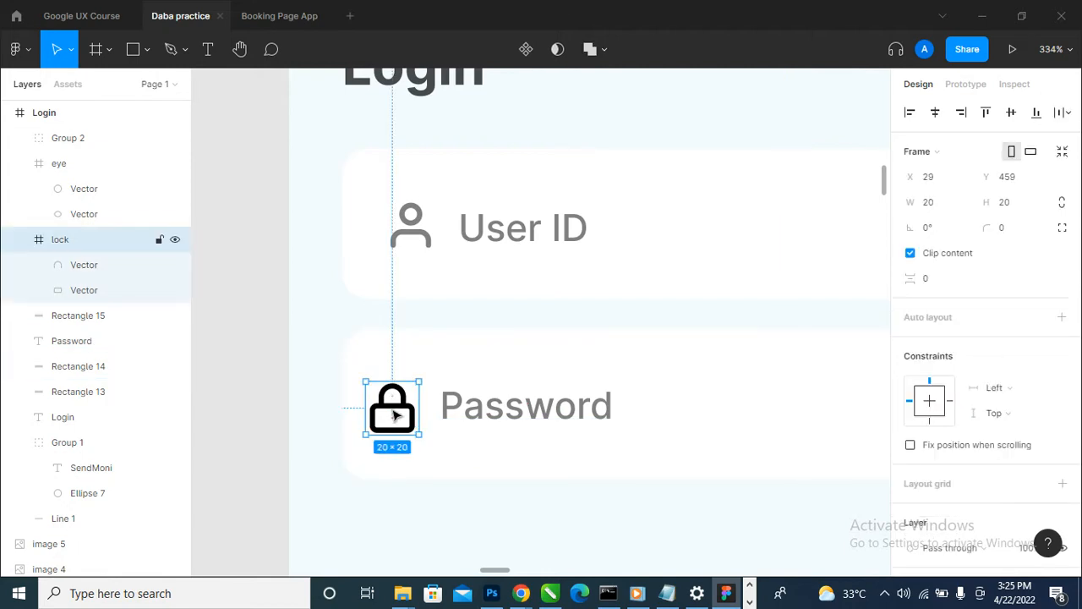
- Move the lock icon to X 36 and the Password label 8 px after it, aligning both on their vertical centres
left_click_drag(393, 412, 414, 411)
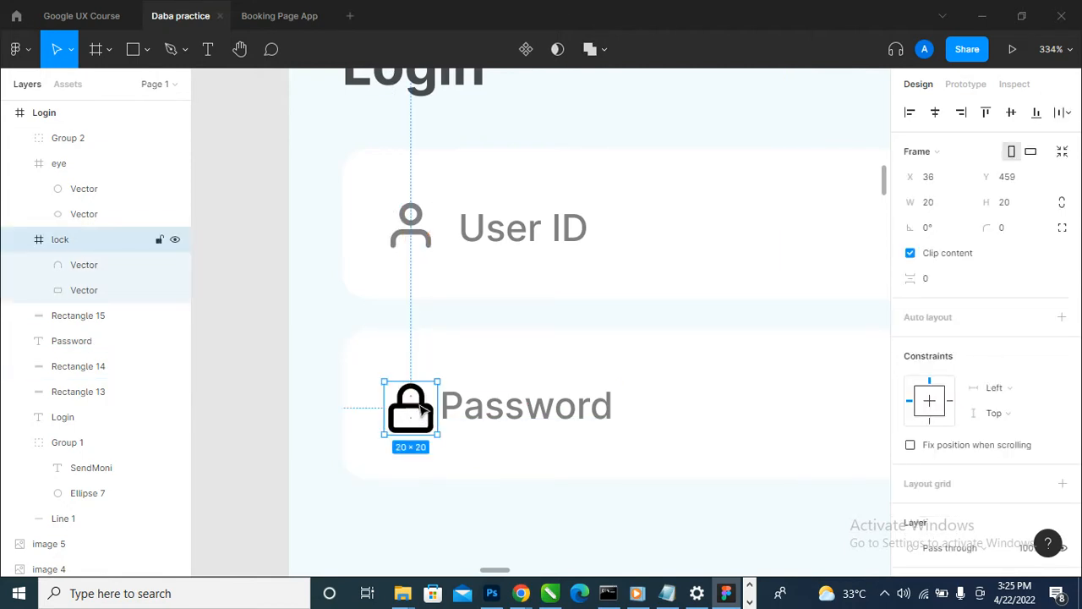
left_click_drag(484, 416, 499, 421)
left_click(429, 422, "shift")
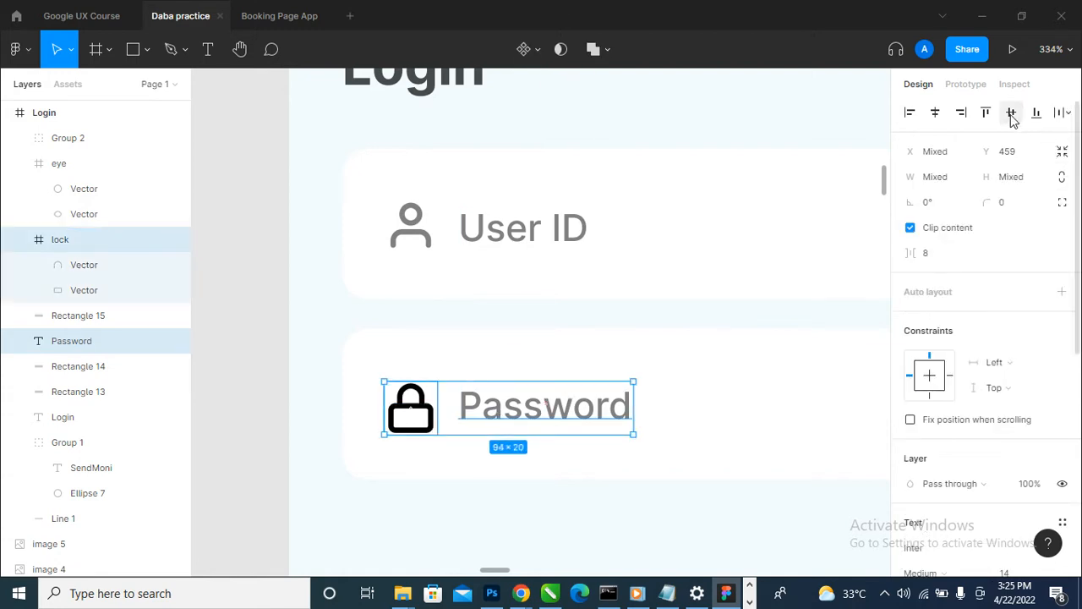
left_click(1012, 113)
left_click(553, 448)
- Set the opacity of the lock icon's black colour to 50%
left_click(423, 427)
scroll(1047, 464, "down", 3)
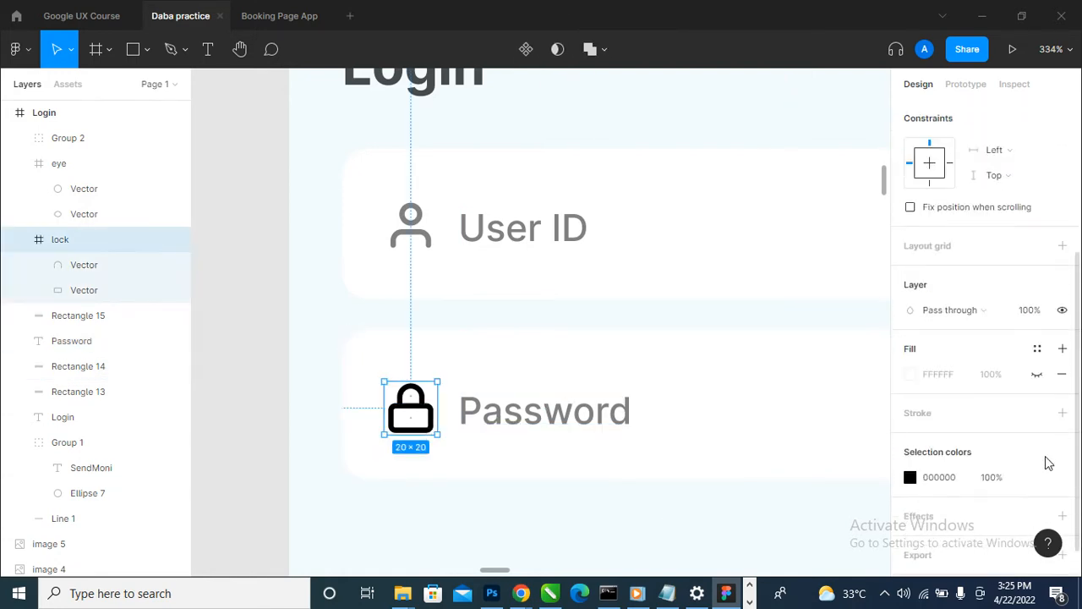
left_click(1003, 479)
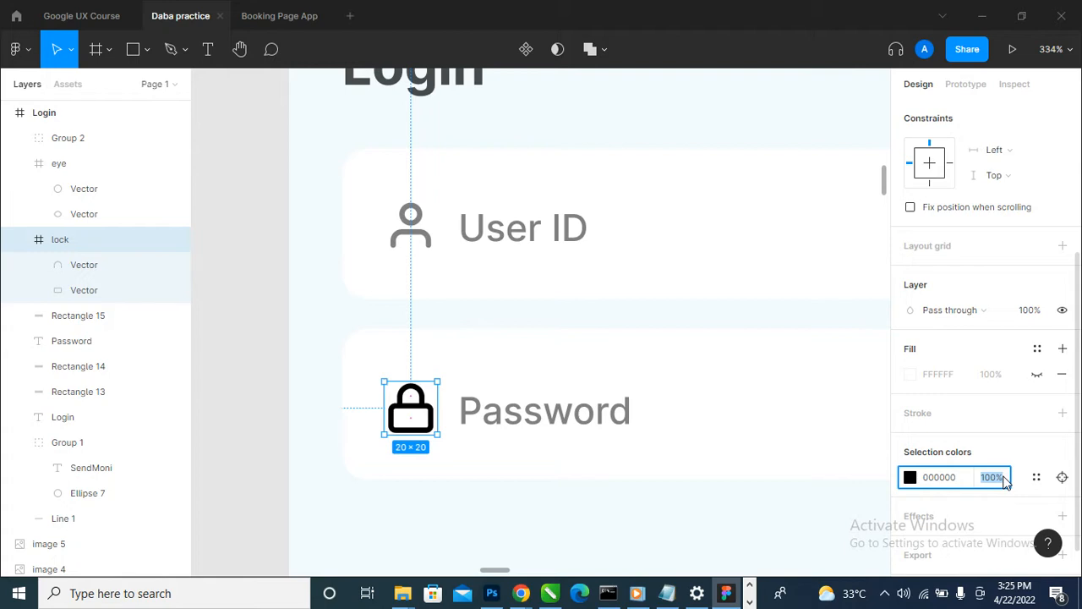
key("Return")
- Combine the lock icon's two overlapping vectors into a single Union shape
scroll(507, 507, "up", 5)
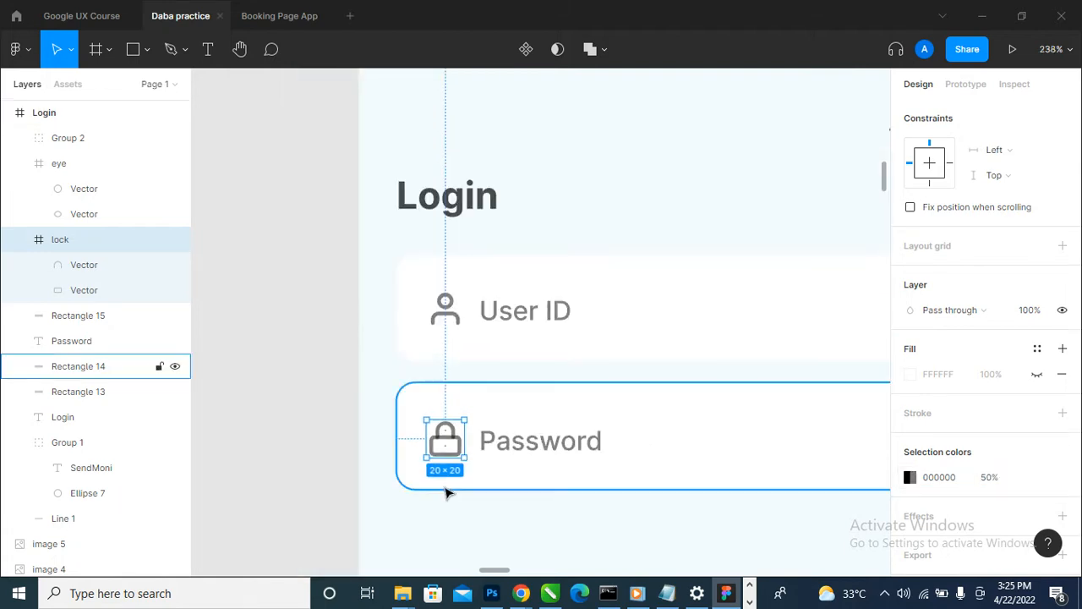
left_click(481, 435)
double_click(479, 416)
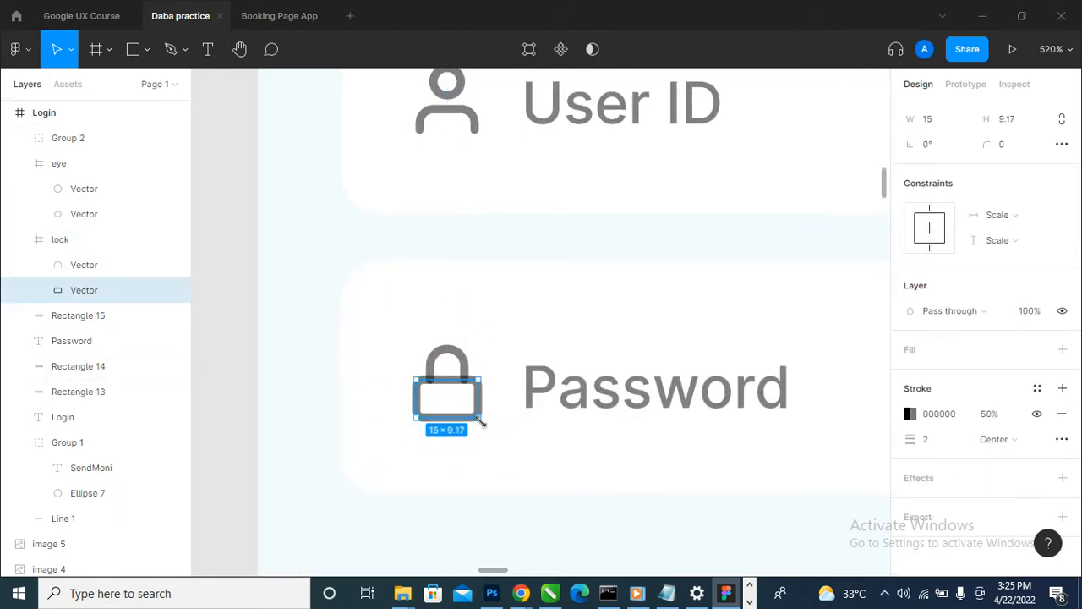
left_click(534, 401)
left_click(486, 409)
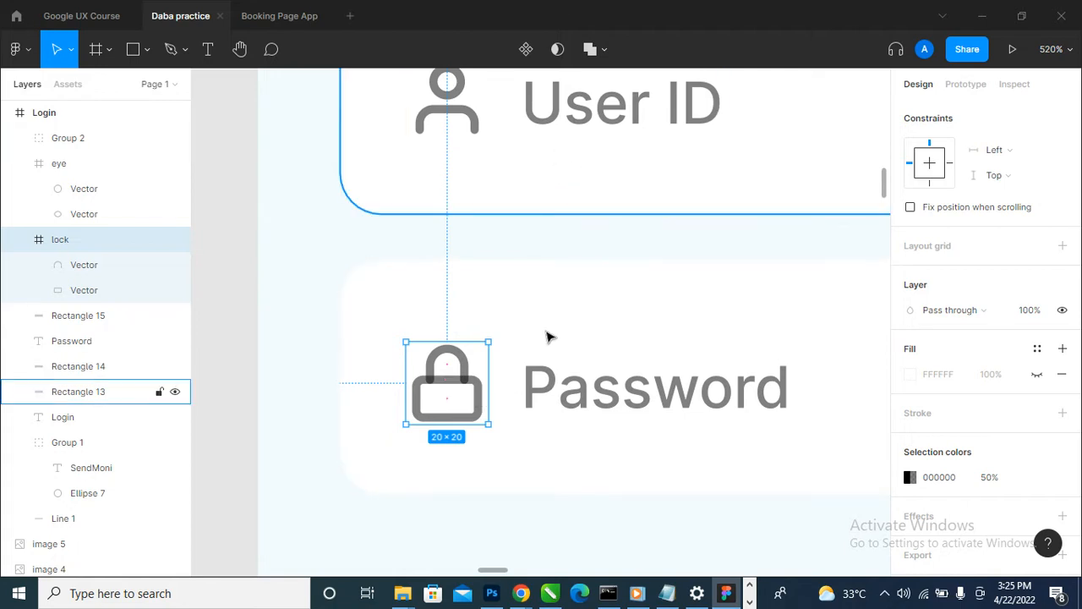
left_click(590, 51)
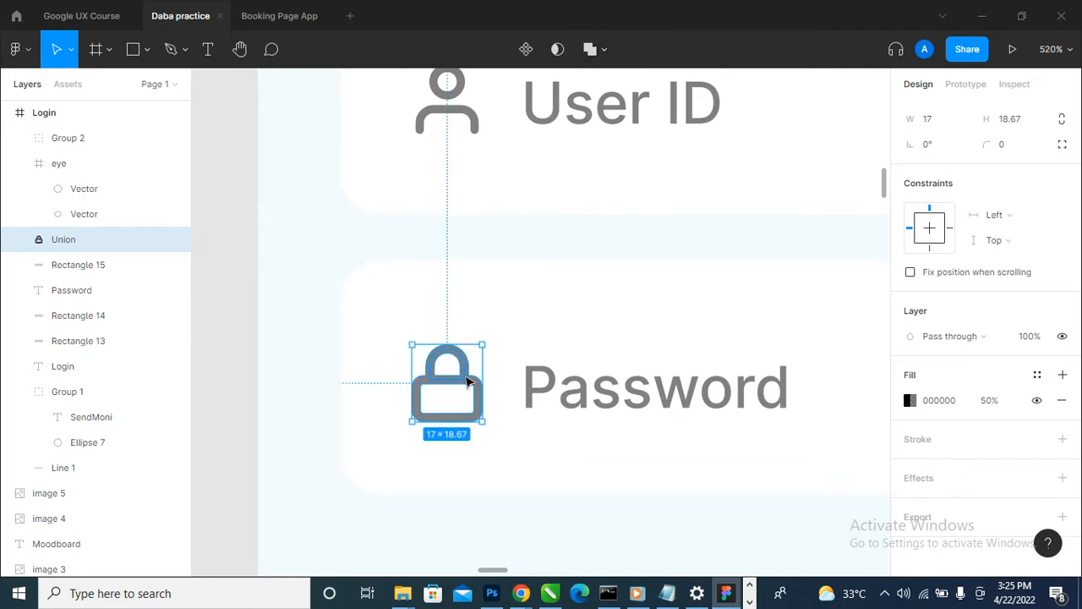
key("ctrl+z")
left_click(593, 52)
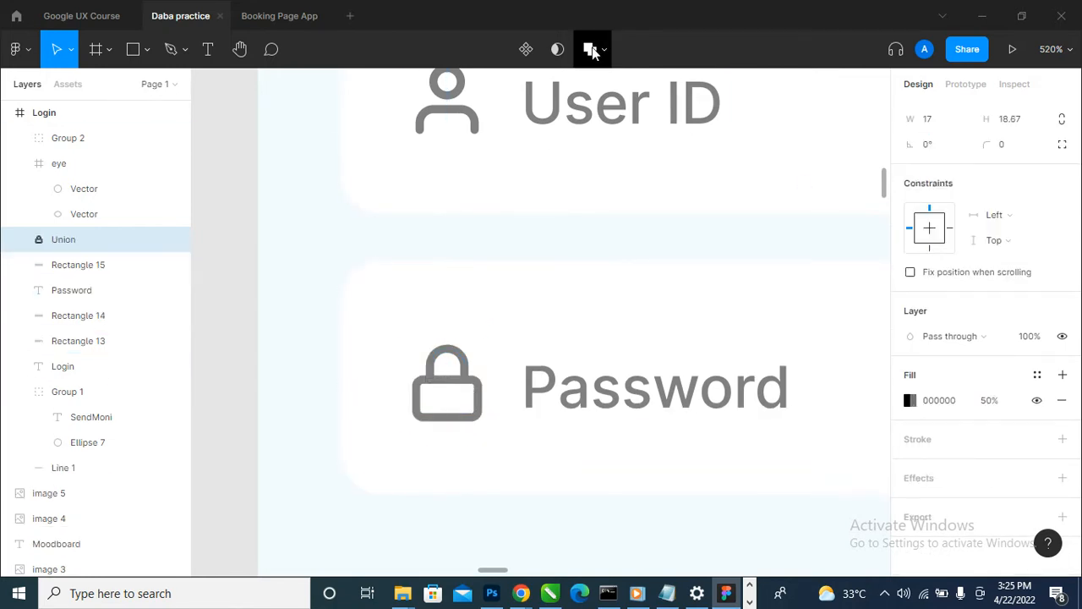
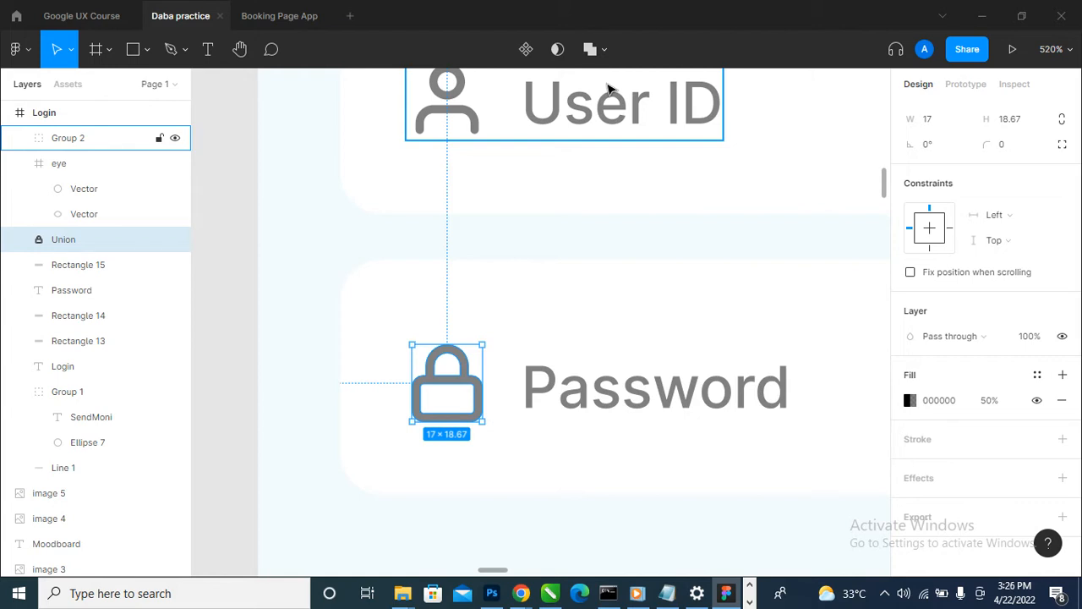
- Group the lock icon with the Password label and align the group to the vertical centre of the white Password field
scroll(617, 358, "down", 1)
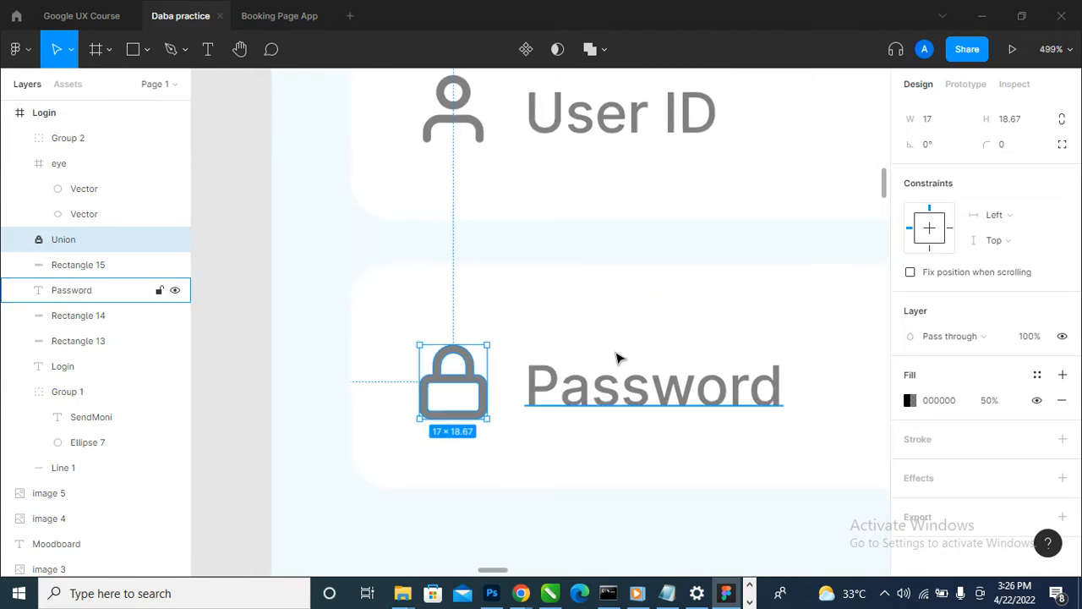
scroll(617, 357, "down", 5)
left_click(614, 397)
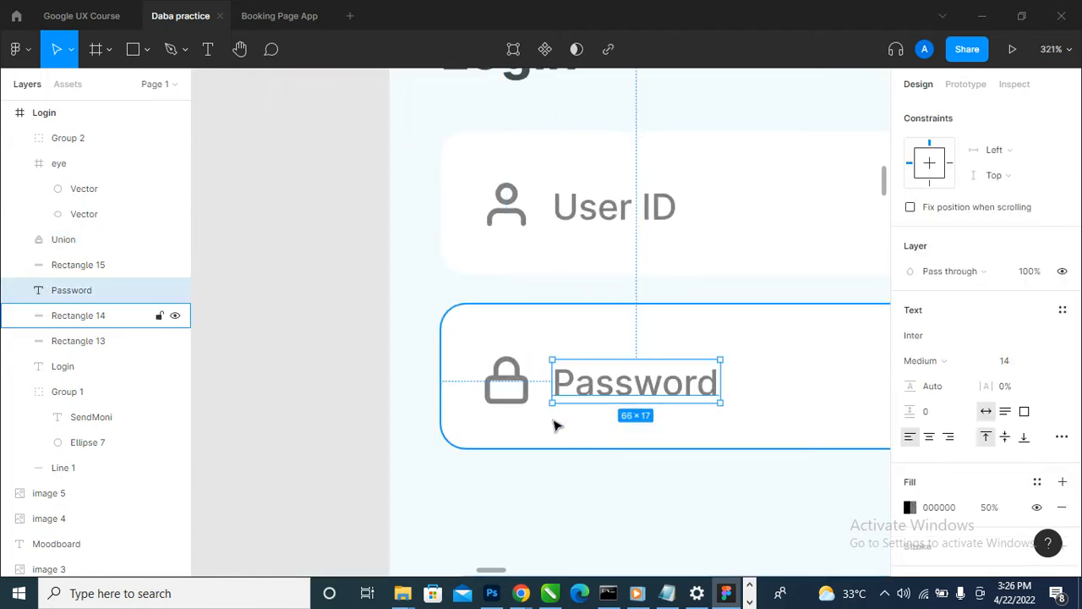
left_click(527, 403, "shift")
key("ctrl+g")
left_click(822, 380, "shift")
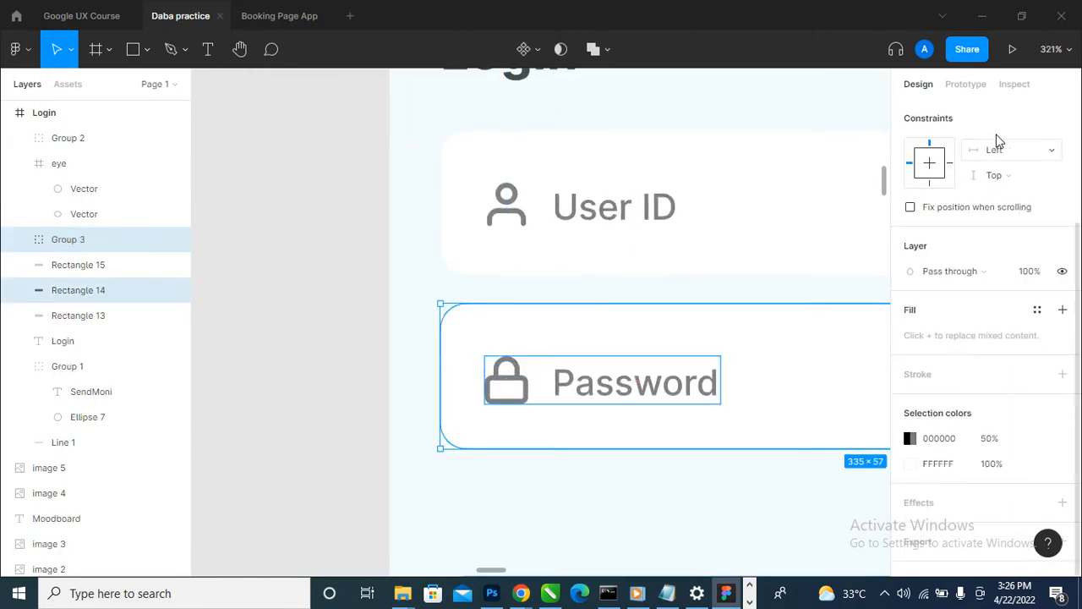
left_click(1011, 113)
scroll(561, 330, "down", 10)
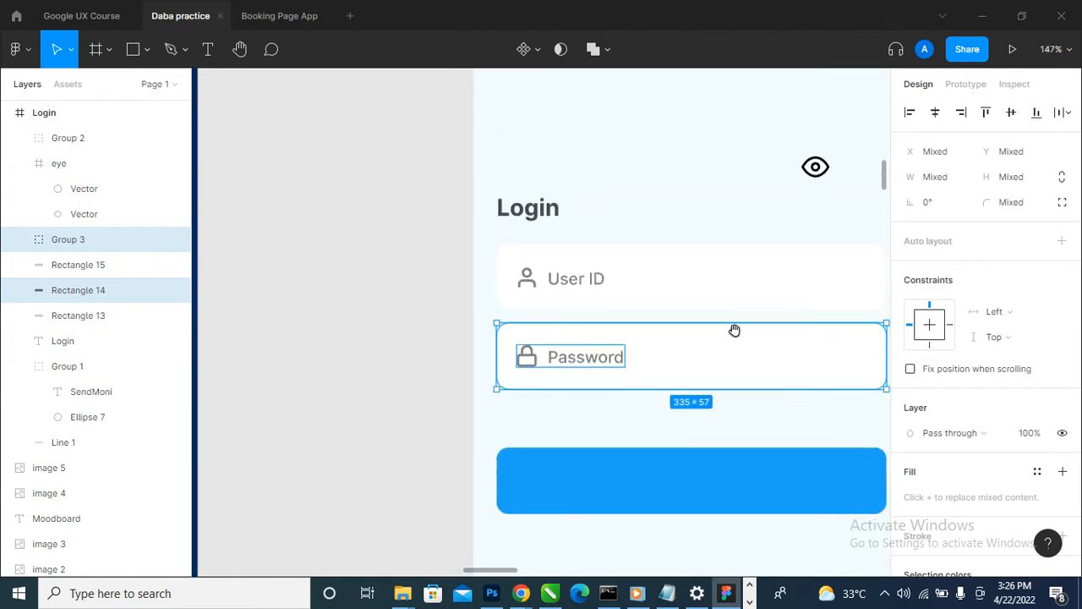
scroll(838, 321, "up", 6)
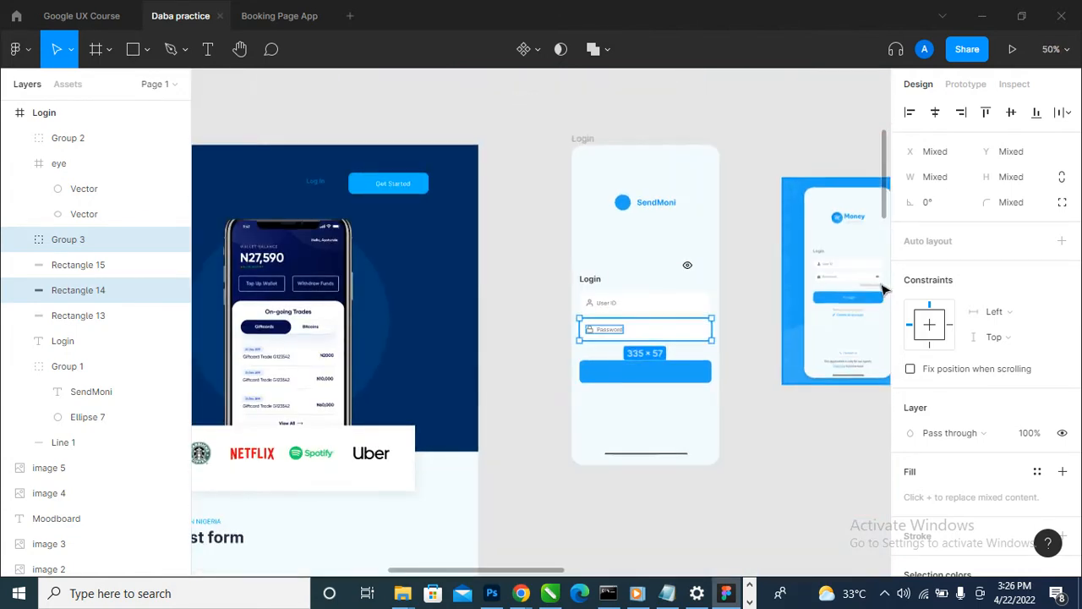
scroll(587, 347, "down", 4)
scroll(583, 367, "up", 5)
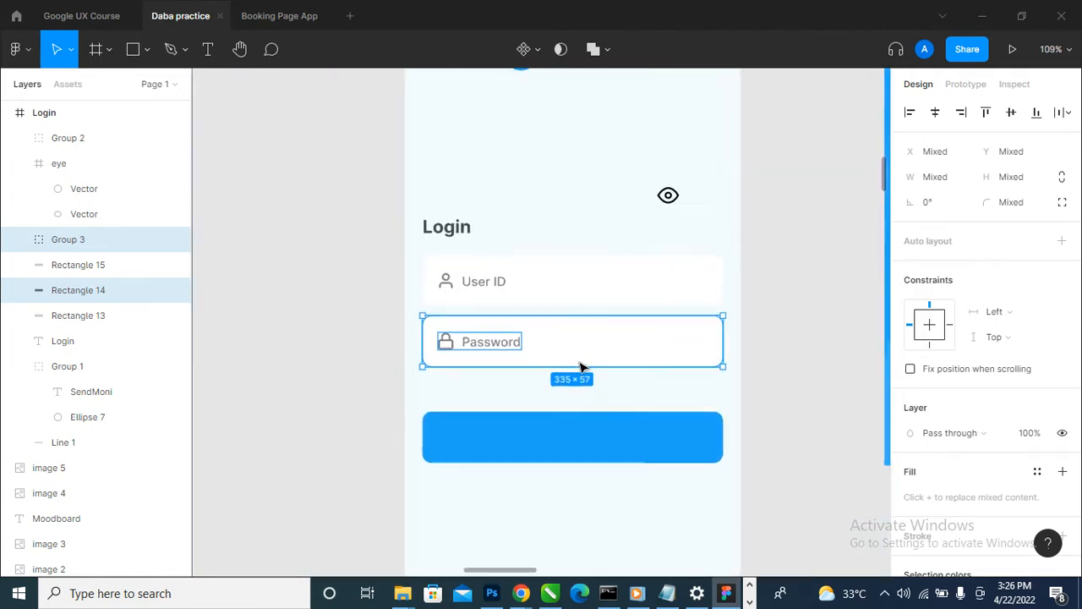
left_click(550, 377)
- Add the text "Forgot password" between the Password field and the blue button, aligned with the field's right edge
left_click(209, 50)
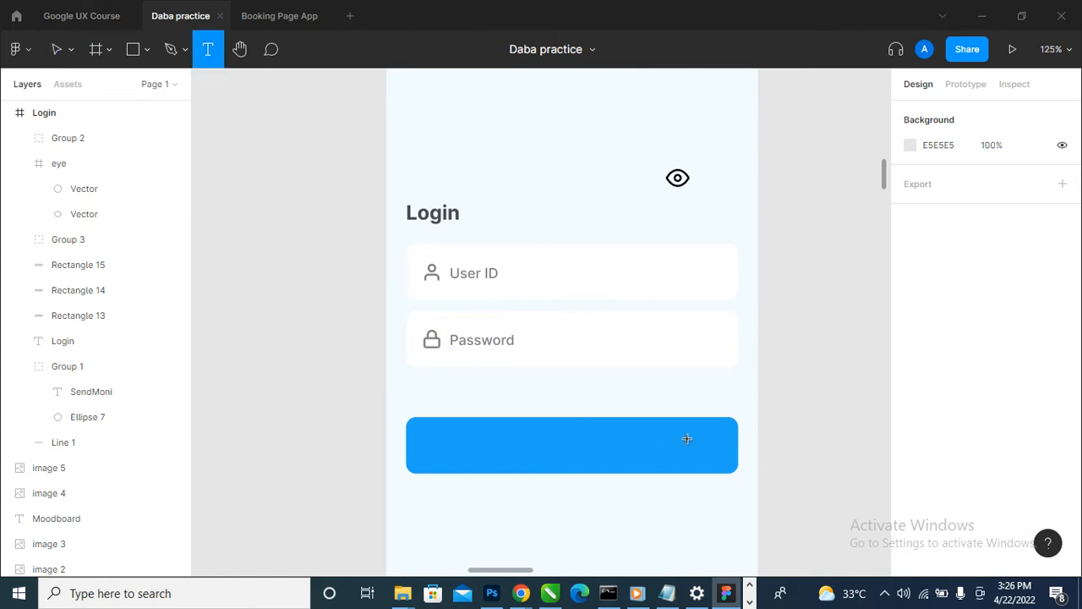
left_click(663, 395)
type("Forgot")
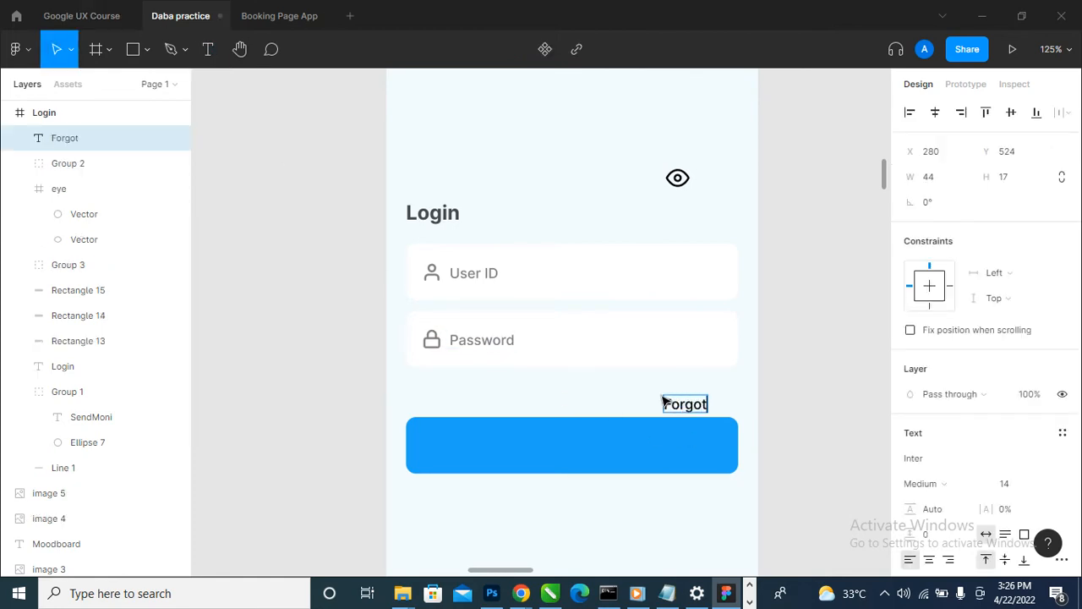
type(" passw")
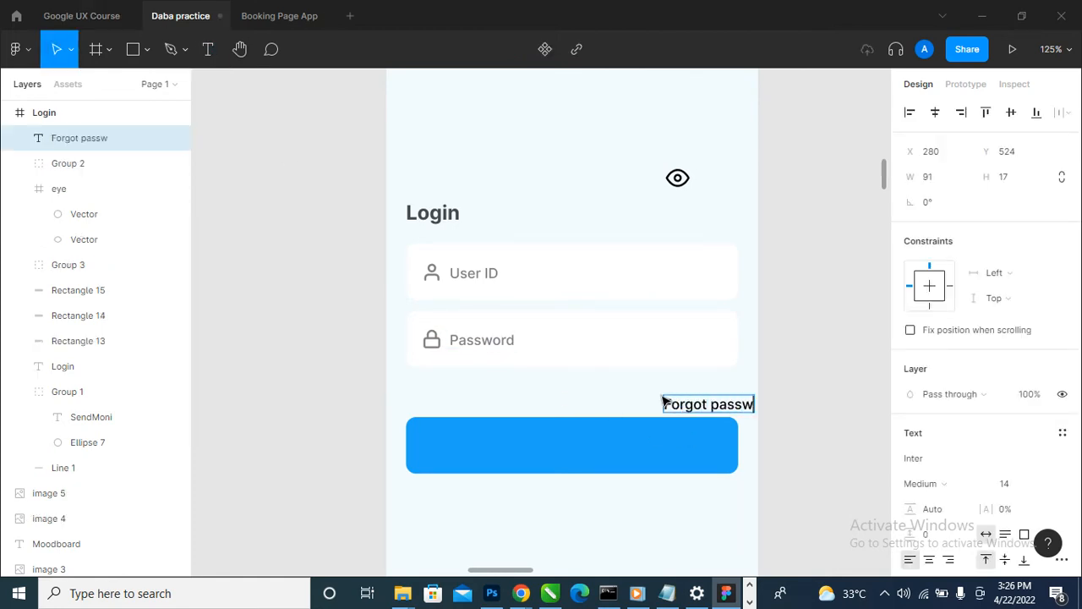
type("ord")
key("Escape")
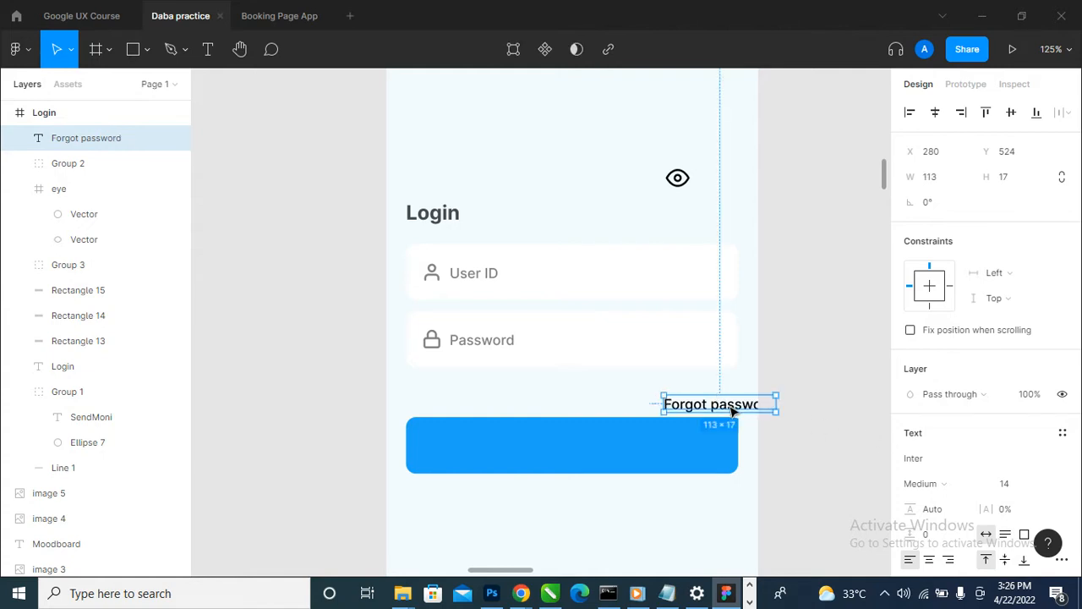
left_click_drag(733, 410, 685, 392)
- Set the Forgot password text's fill opacity to 50% and nudge the text into line with the field's right edge
scroll(1007, 457, "down", 2)
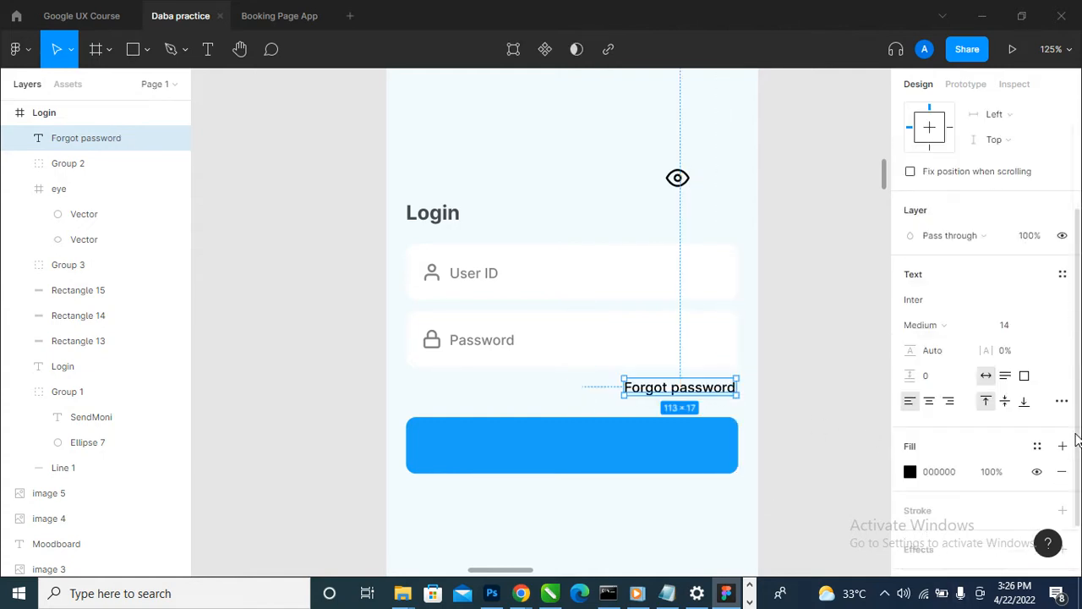
left_click(1005, 472)
type("50")
key("Return")
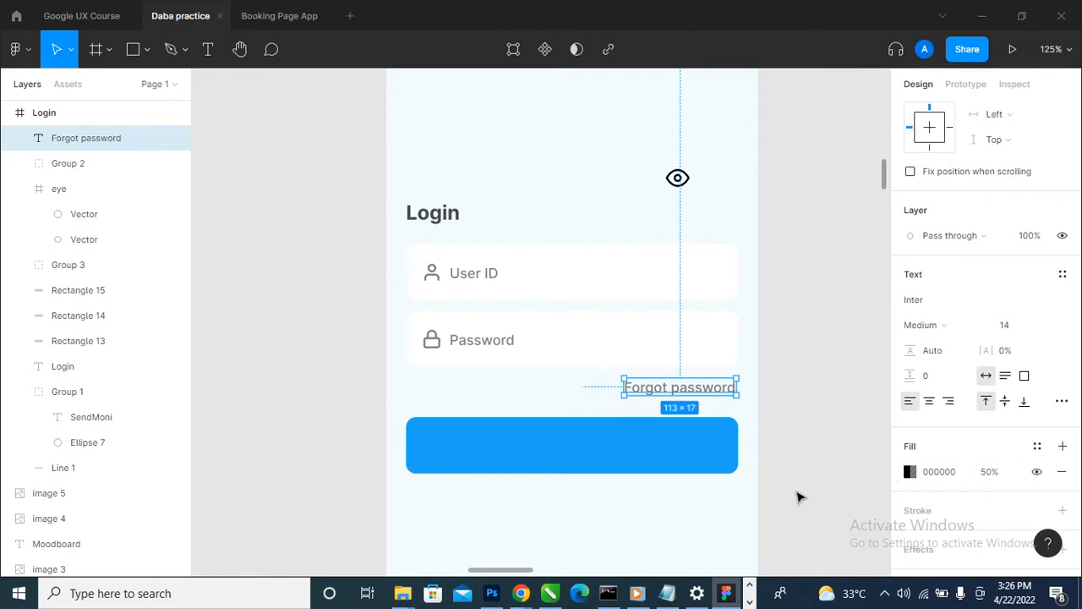
left_click(795, 370)
left_click_drag(723, 393, 727, 394)
left_click(843, 353)
- Add a "Login" text label in the middle of the blue button
scroll(660, 377, "down", 5)
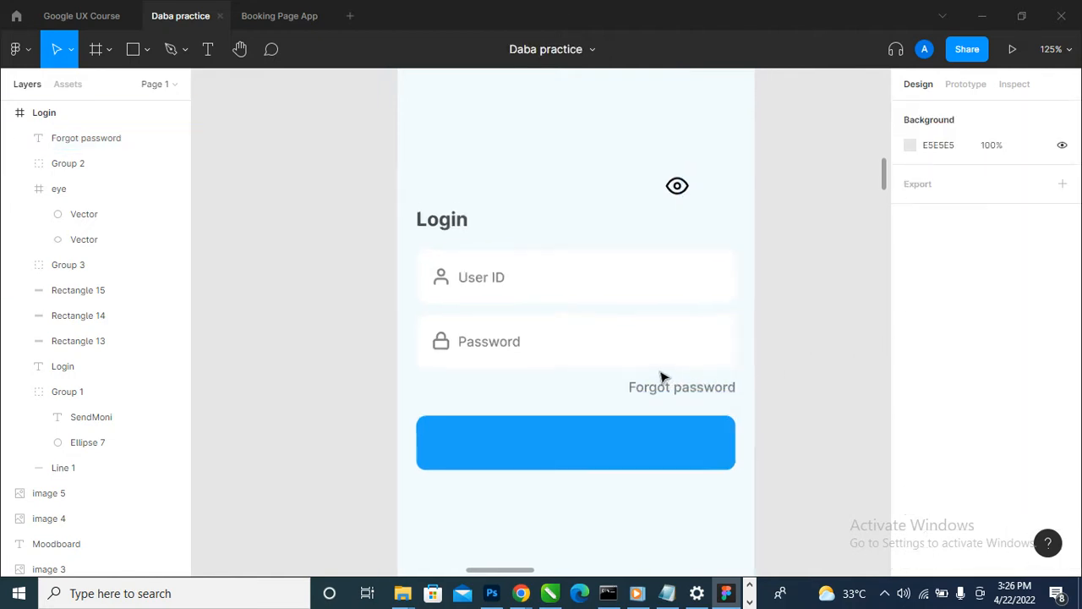
left_click(640, 421)
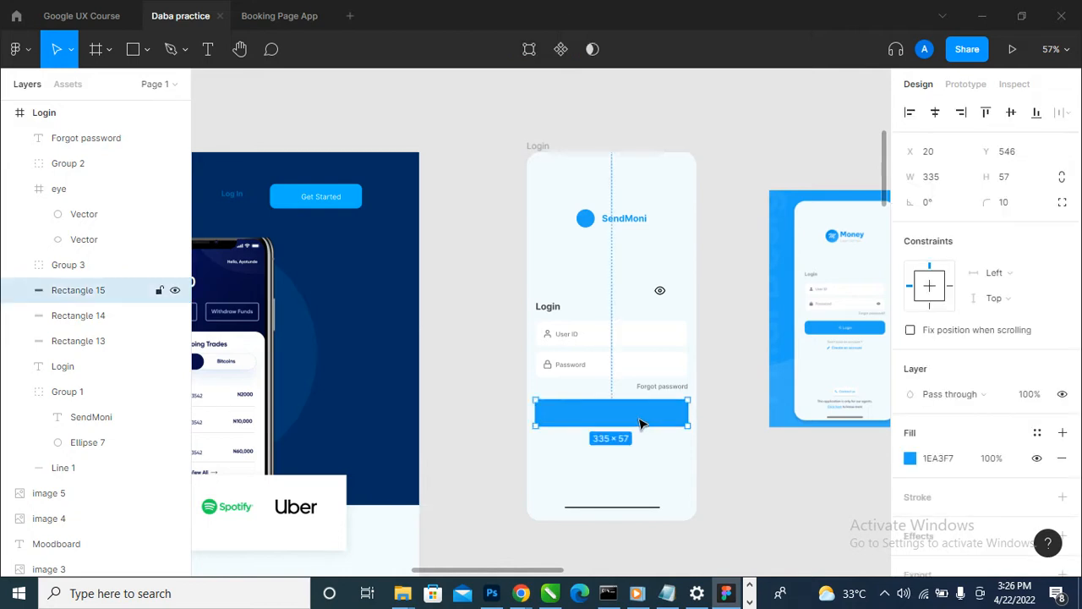
scroll(640, 419, "up", 4)
left_click(689, 378)
left_click_drag(694, 370, 624, 408)
type("Login")
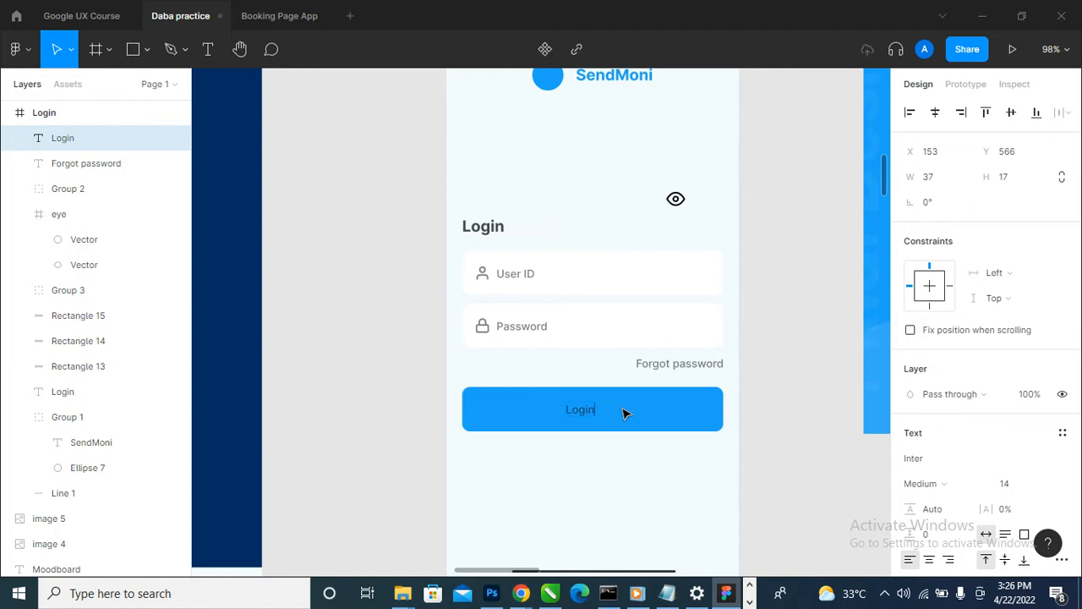
key("Escape")
- Change the button's Login label to white FFFFFF at 100% opacity
scroll(623, 413, "down", 5)
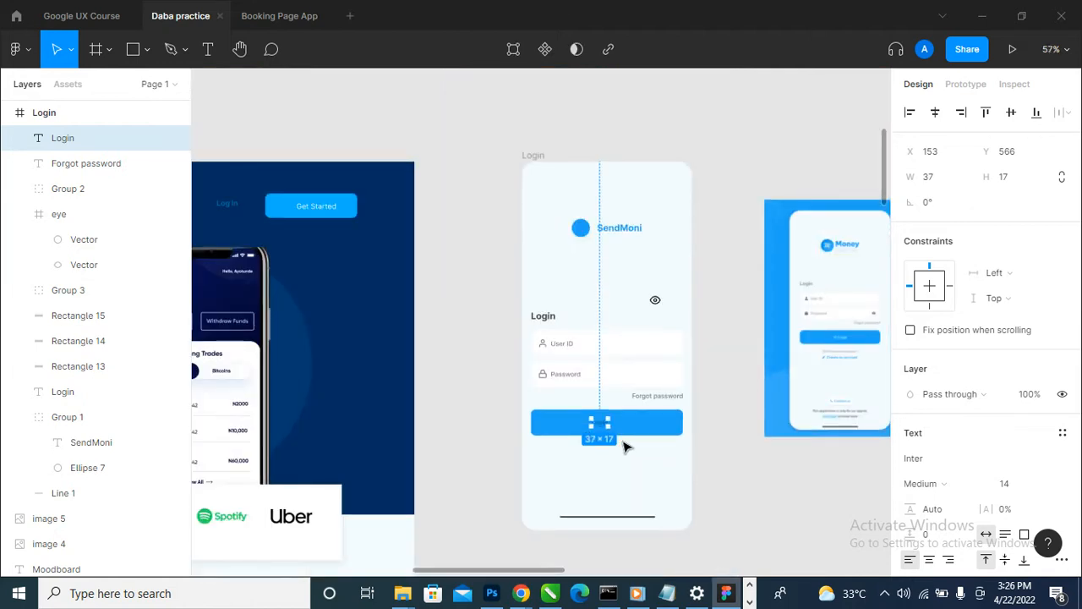
scroll(623, 412, "up", 3)
scroll(925, 486, "down", 5)
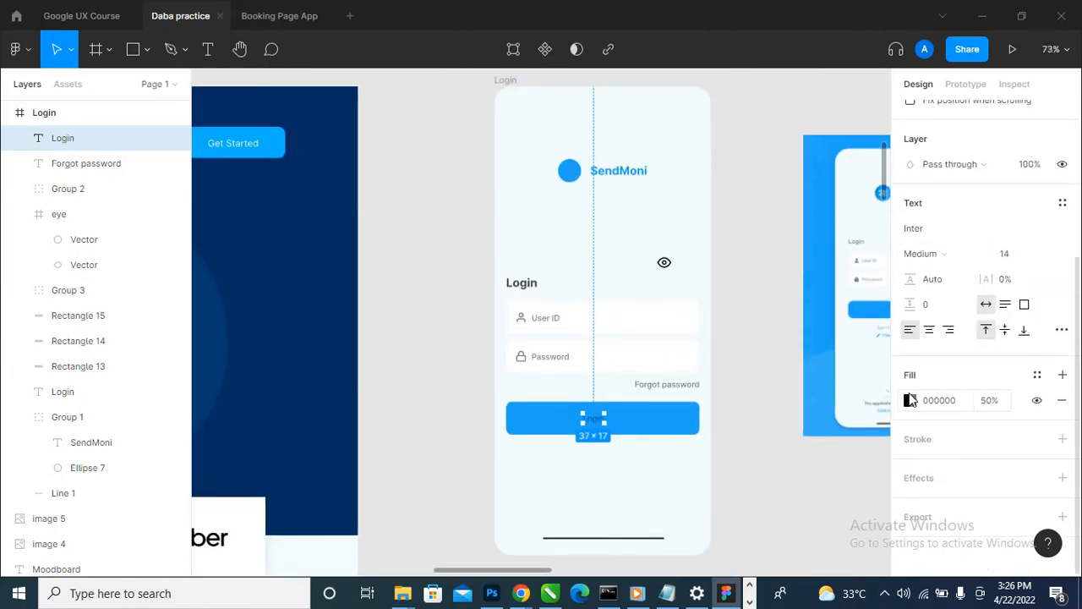
left_click(911, 401)
left_click(780, 435)
type("FFFFFF")
key("Return")
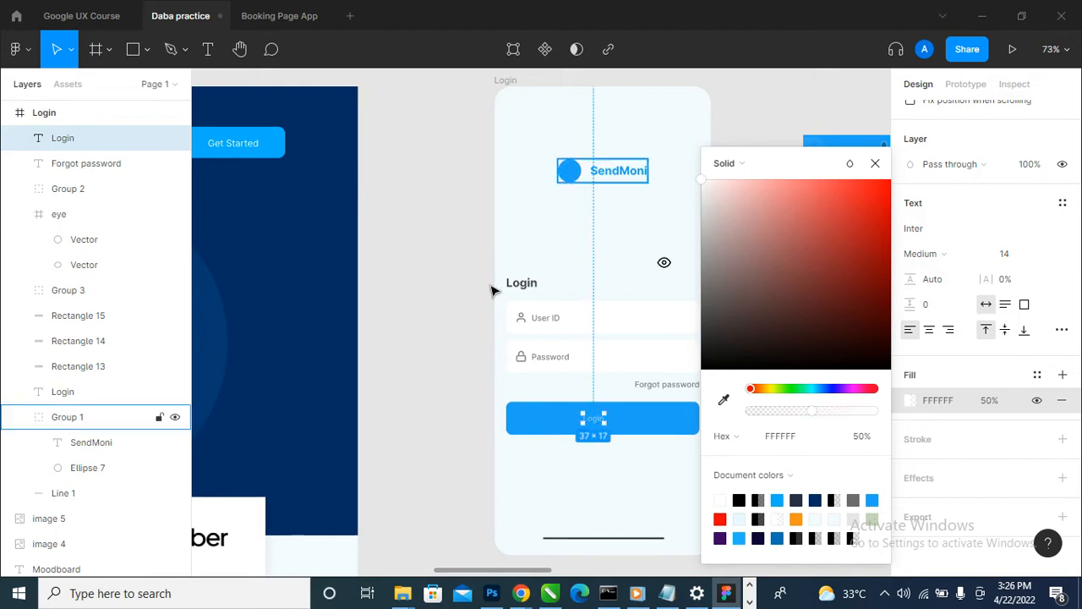
left_click(991, 401)
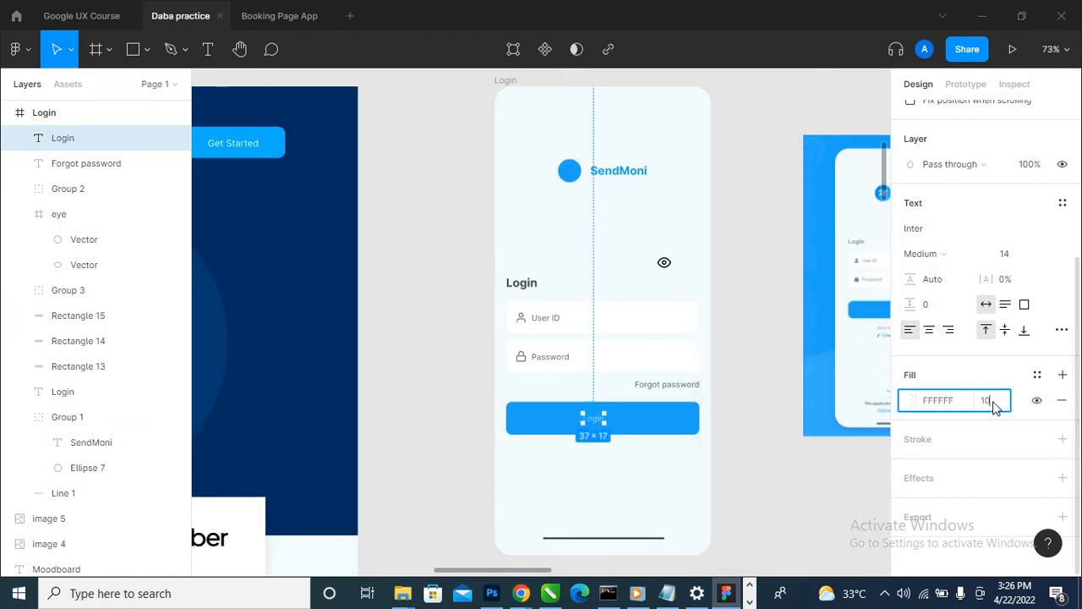
key("Return")
left_click(829, 482)
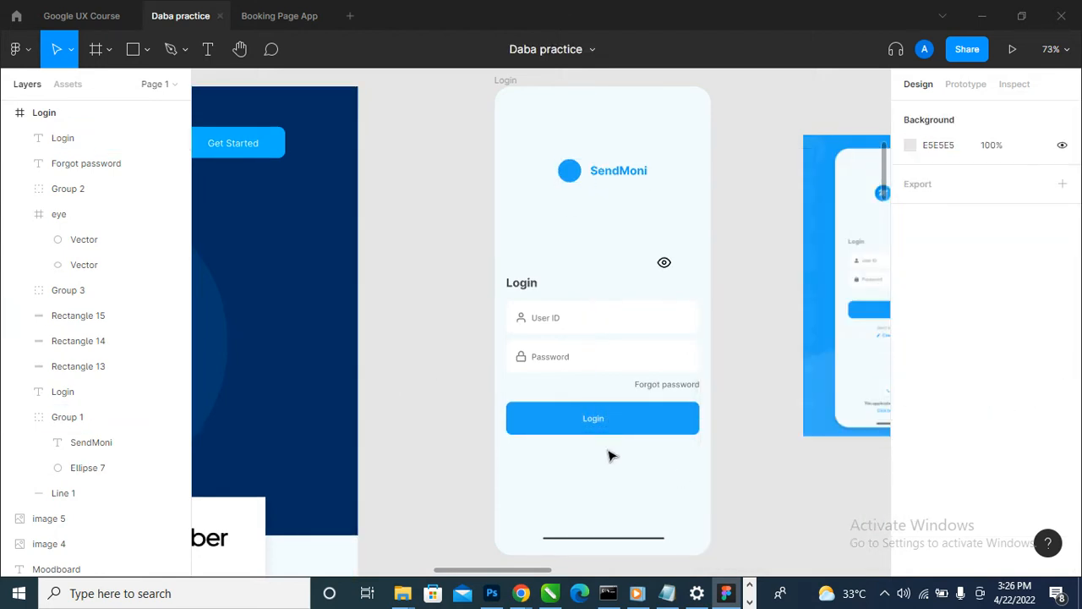
- Search Feather Icons for "logi" and insert the key icon onto the canvas, then close the plugin
scroll(611, 454, "up", 5)
scroll(656, 412, "up", 2)
scroll(532, 454, "down", 5)
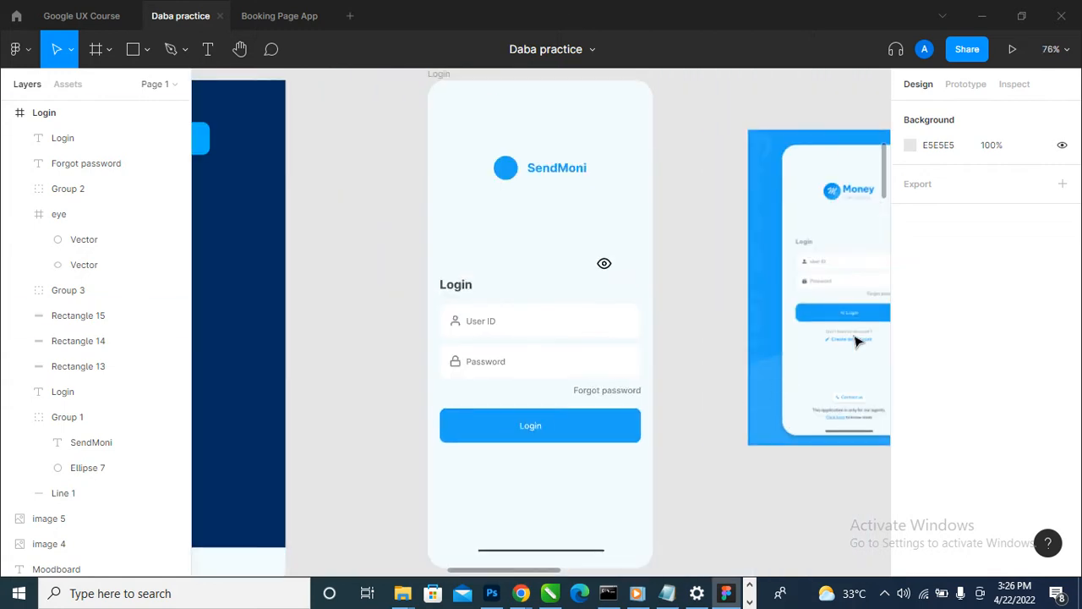
scroll(857, 343, "up", 5)
scroll(865, 331, "down", 1)
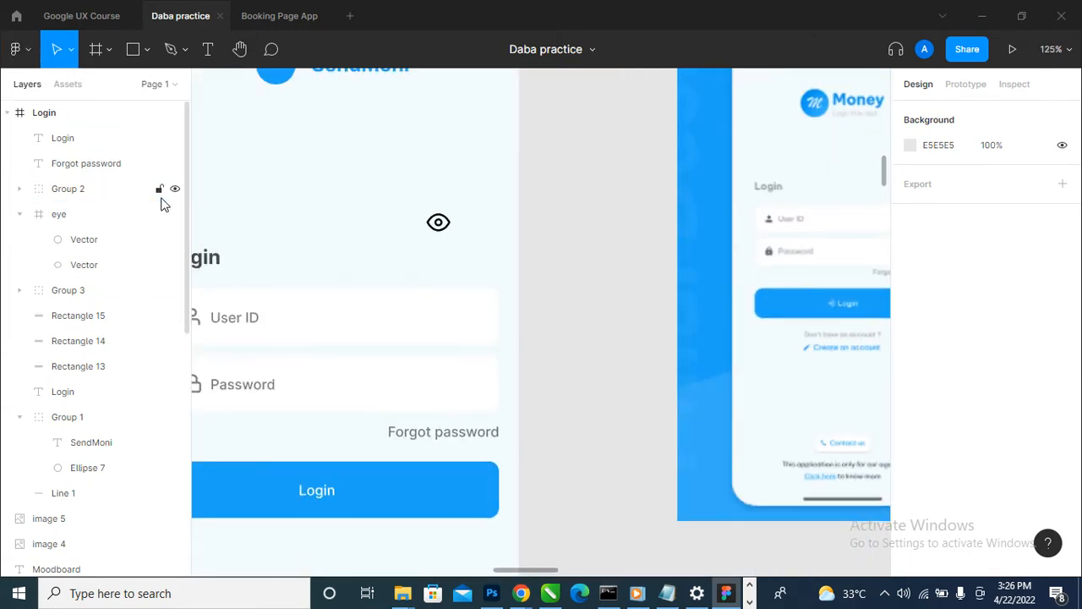
key("ctrl+alt+p")
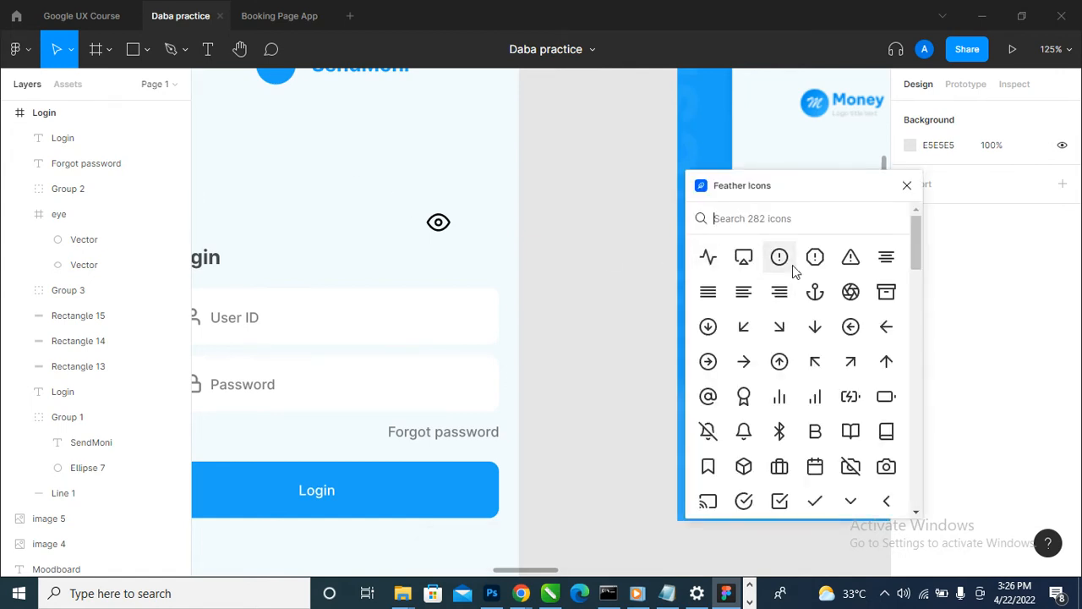
type("logi")
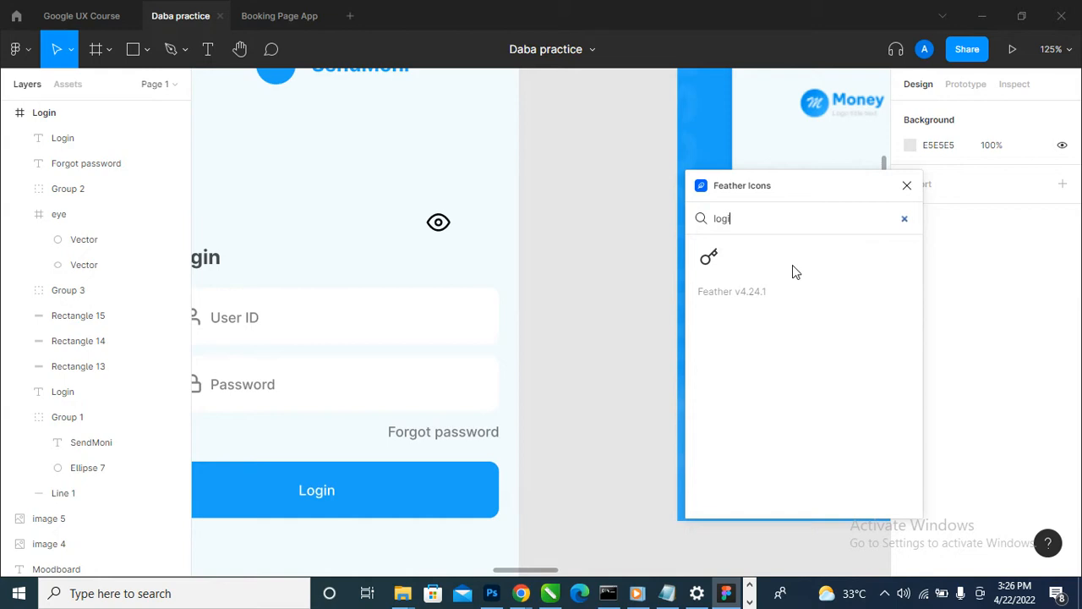
left_click(709, 259)
scroll(621, 311, "down", 4)
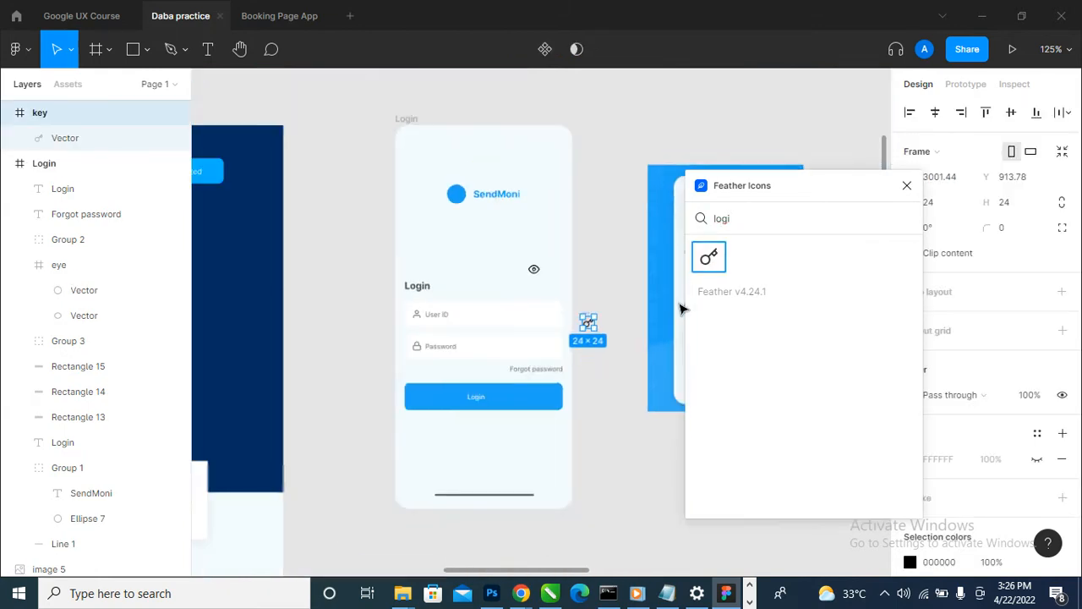
left_click(907, 185)
- Move the eye icon inside the right end of the Password field and align it to the field's vertical centre
scroll(436, 374, "up", 3)
left_click(605, 196)
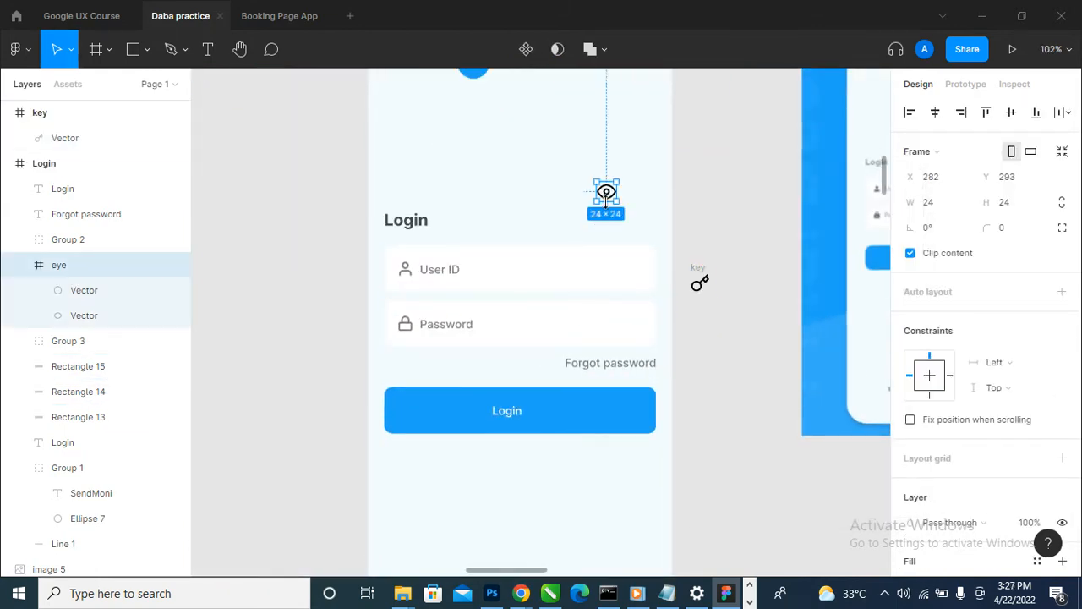
left_click_drag(607, 194, 636, 328)
left_click(584, 338, "shift")
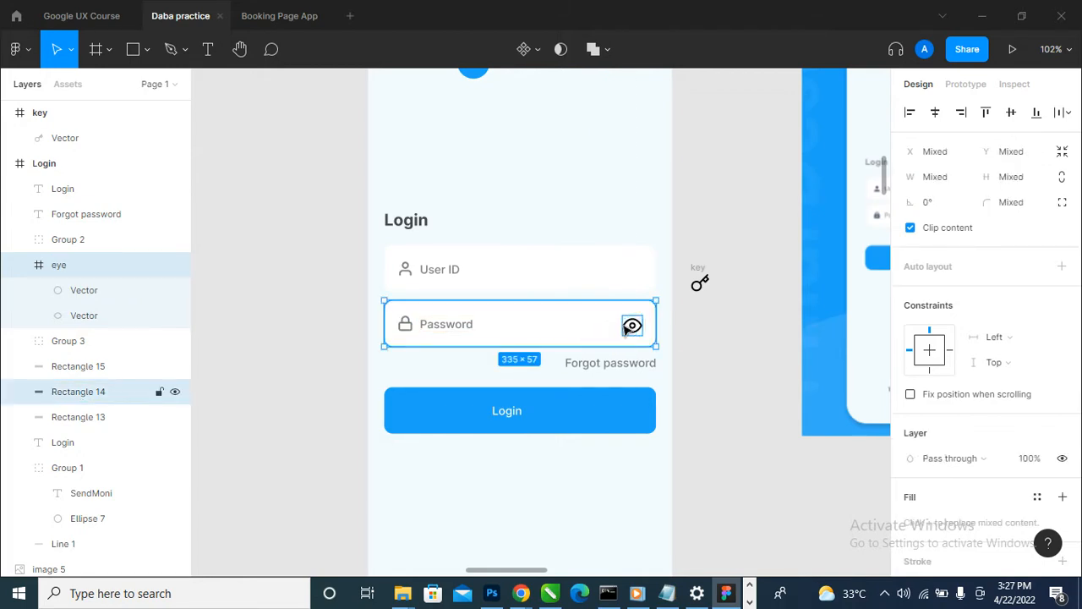
left_click(755, 407)
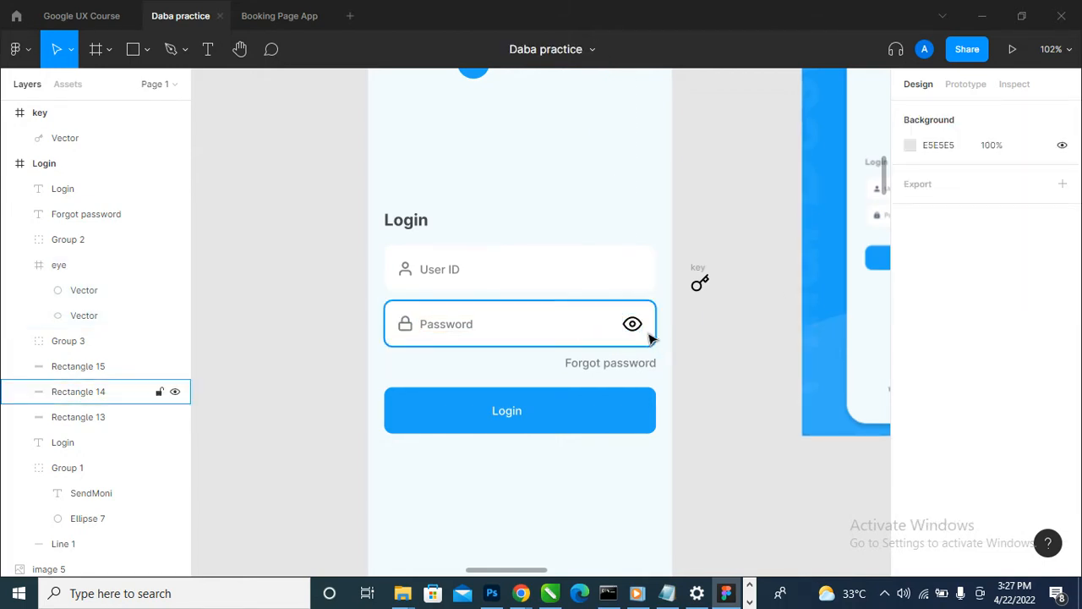
- Set the opacity of the eye icon's black colour to 50%
left_click(633, 325)
scroll(517, 467, "down", 3)
scroll(560, 449, "up", 2)
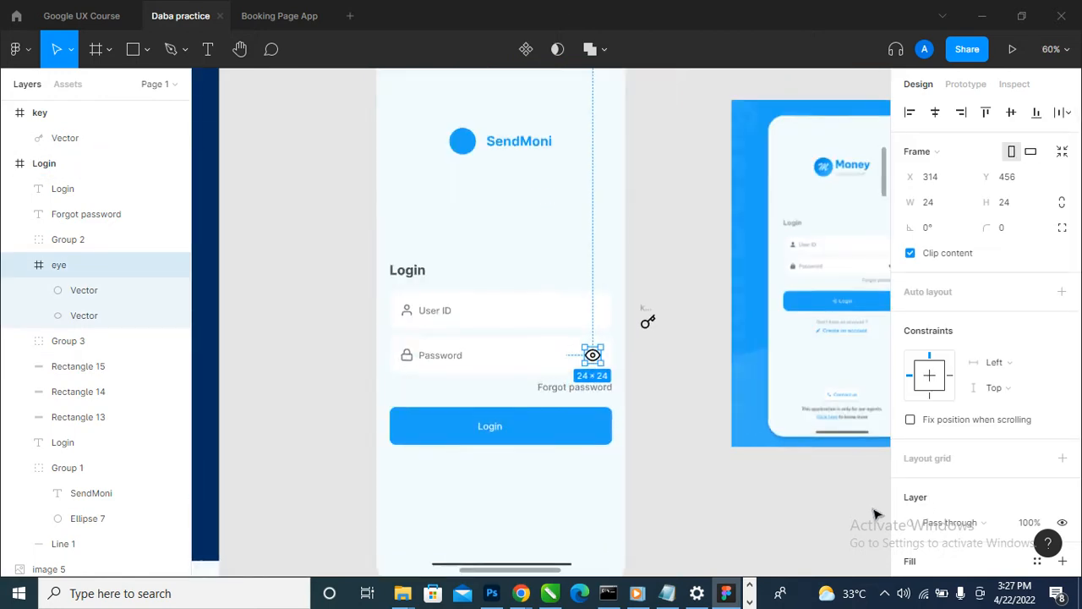
scroll(1036, 502, "down", 3)
left_click(993, 439)
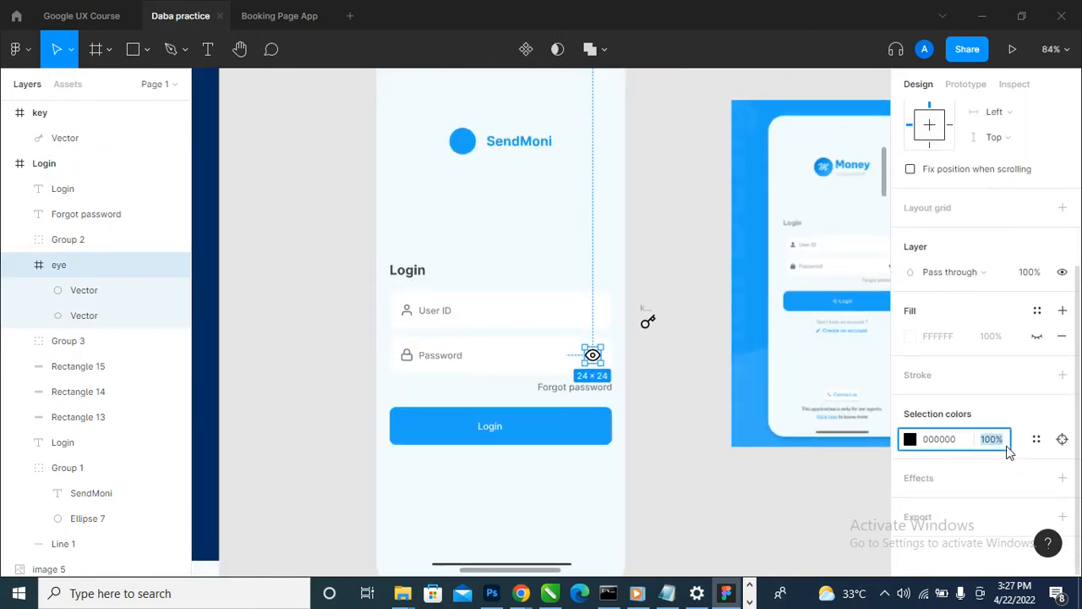
type("50")
key("Return")
- Move the key icon into the Login frame and place it on the blue button just before the Login label
left_click(594, 428)
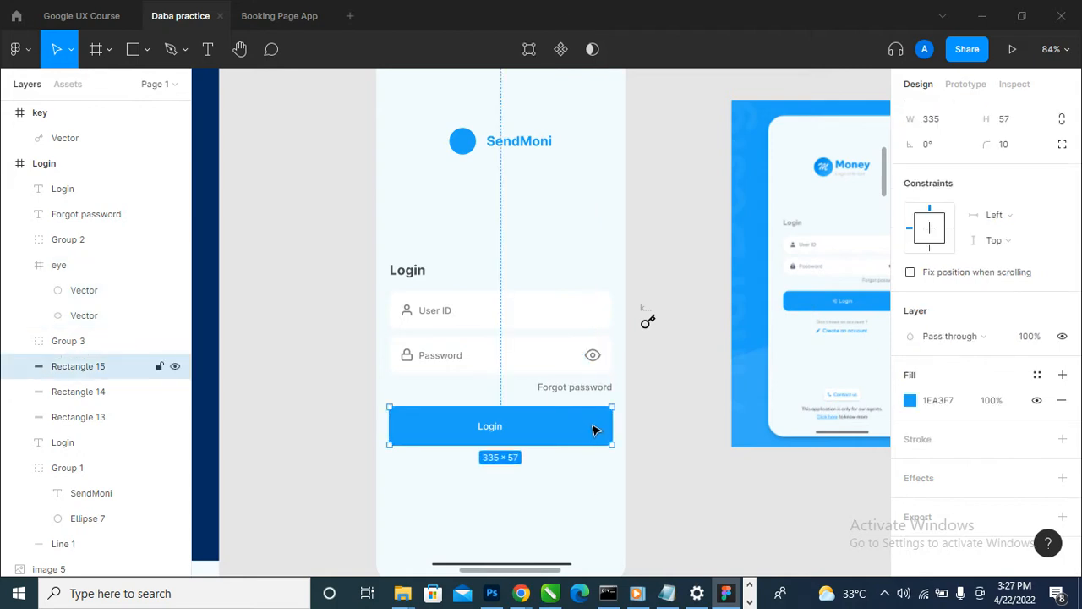
left_click(647, 320)
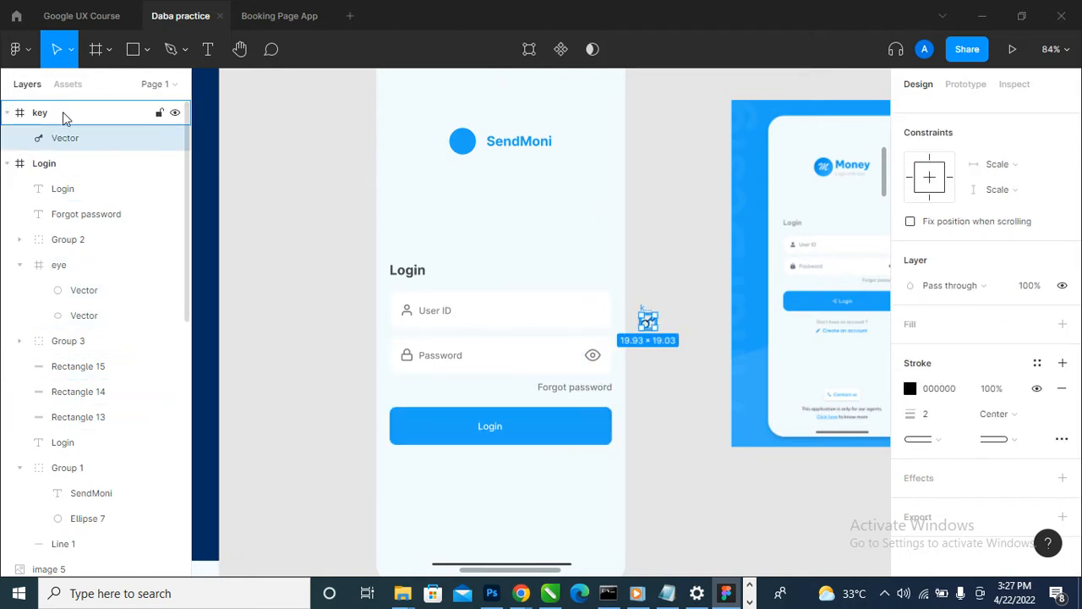
left_click(65, 114)
left_click_drag(73, 175, 72, 176)
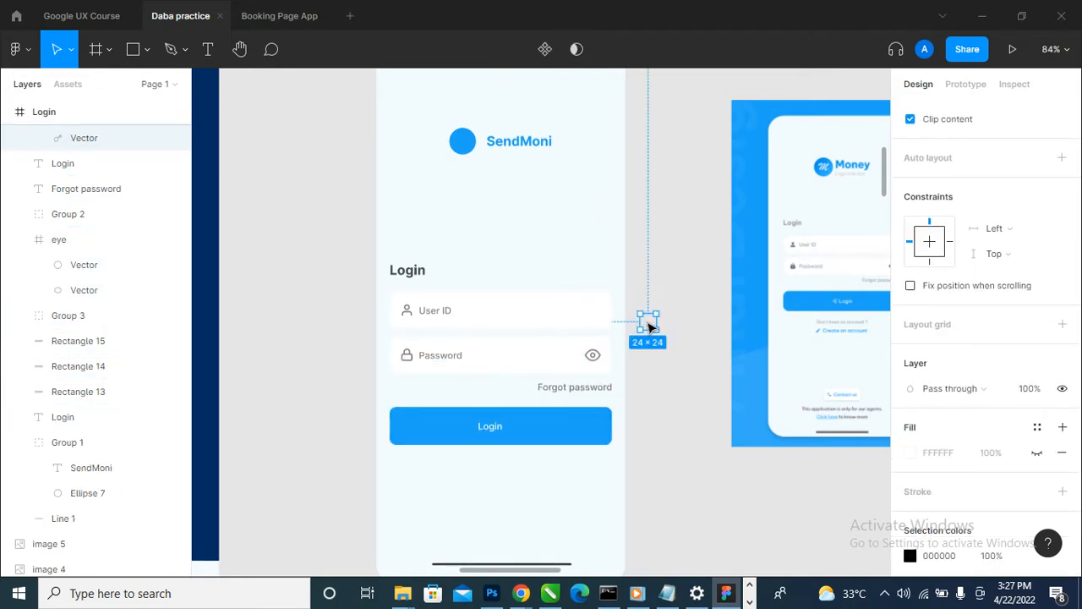
left_click_drag(649, 326, 460, 425)
scroll(465, 425, "up", 5)
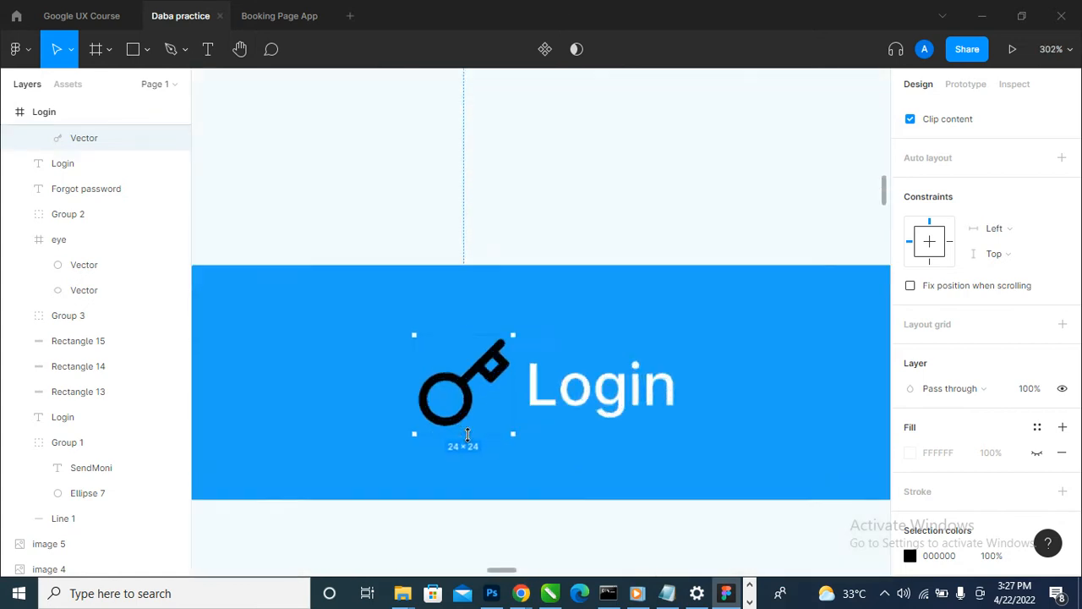
scroll(468, 434, "up", 3)
scroll(943, 245, "up", 3)
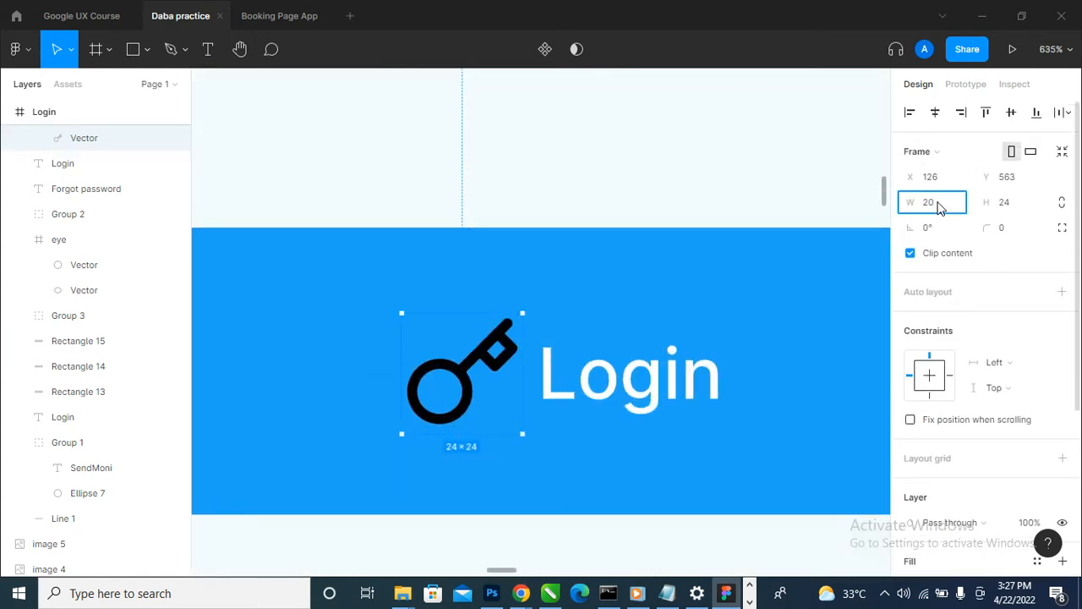
- Resize the key icon on the blue button to 20 × 20
key("Tab")
type("20")
key("Return")
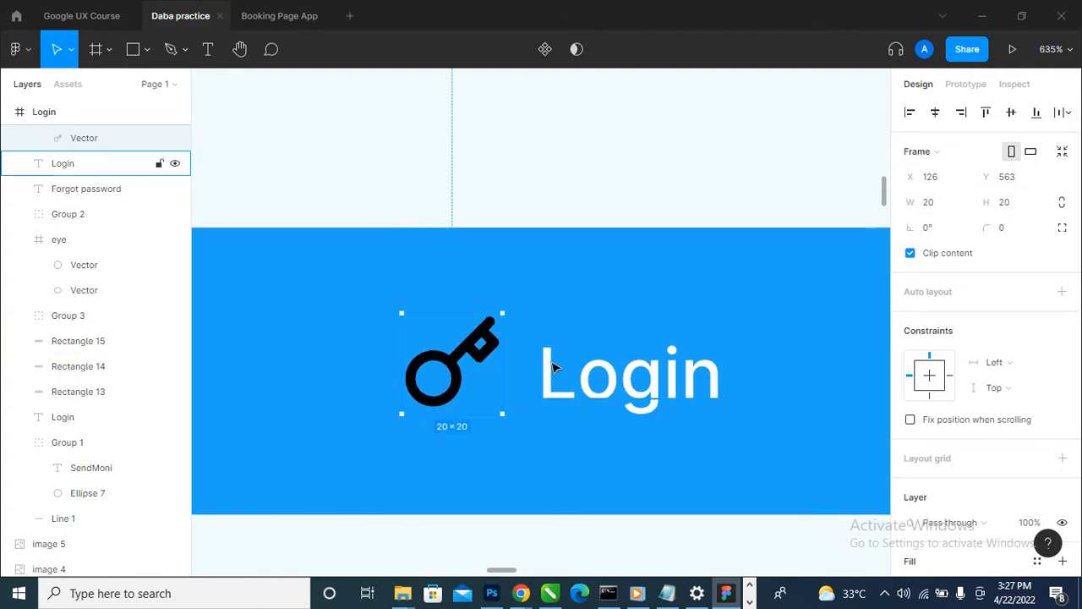
- Change the key icon's black colour to white, FFFFFF
scroll(553, 372, "down", 2)
scroll(965, 471, "down", 3)
left_click(910, 439)
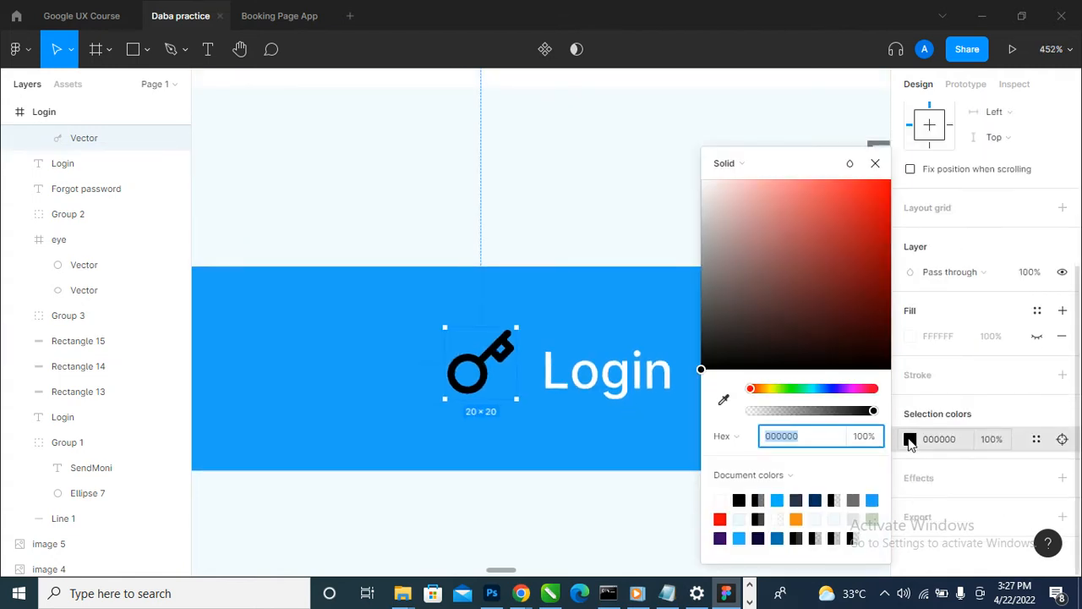
type("ffffff")
key("Return")
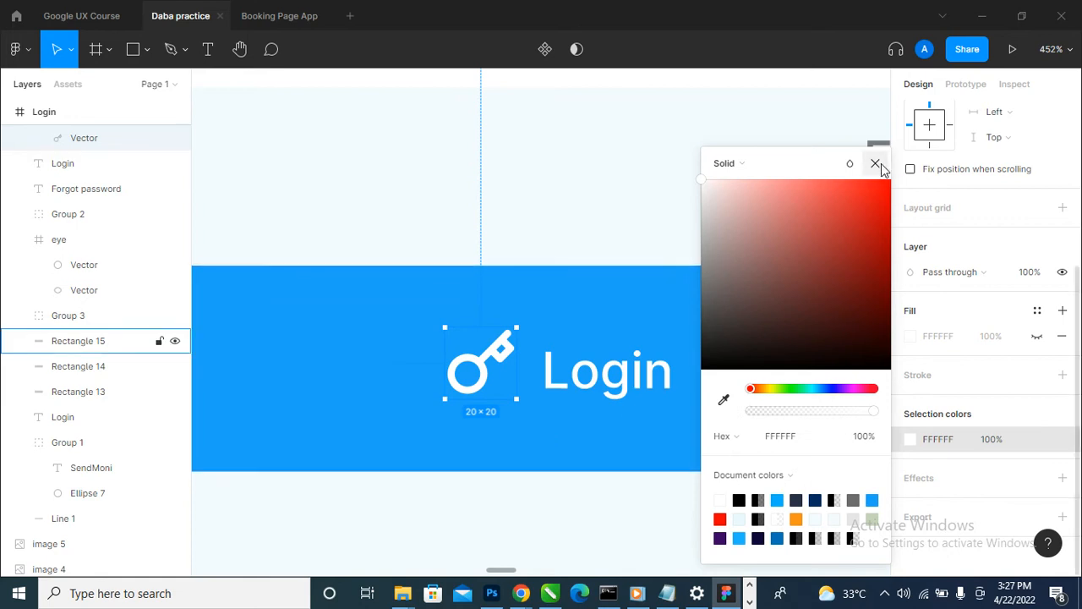
key("Escape")
- Align the key icon and the button's Login label on their vertical centres and group them
left_click(626, 400, "shift")
scroll(630, 423, "down", 3)
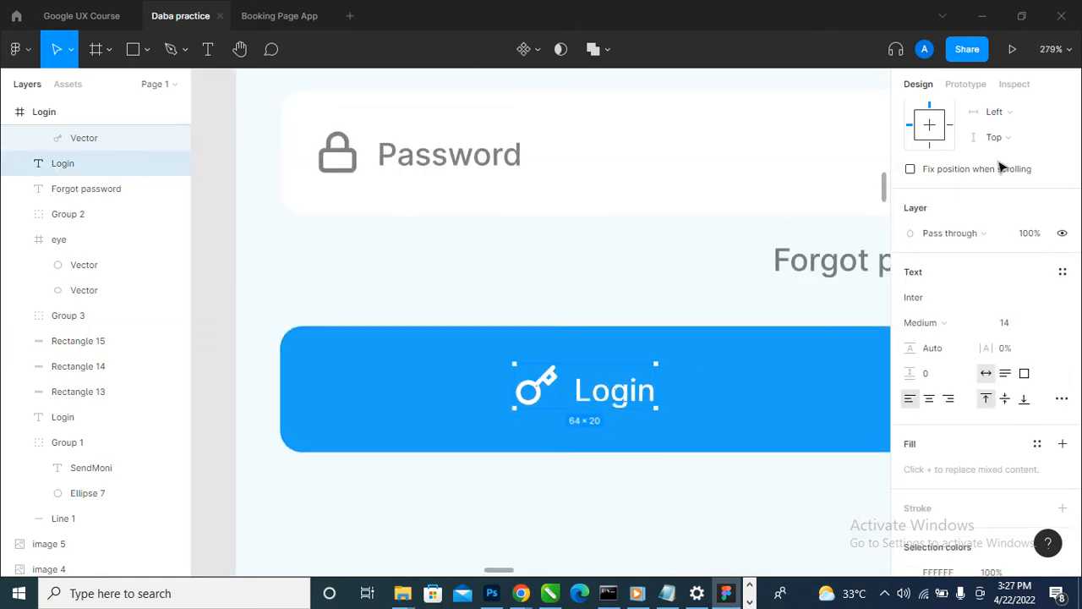
scroll(1005, 129, "up", 3)
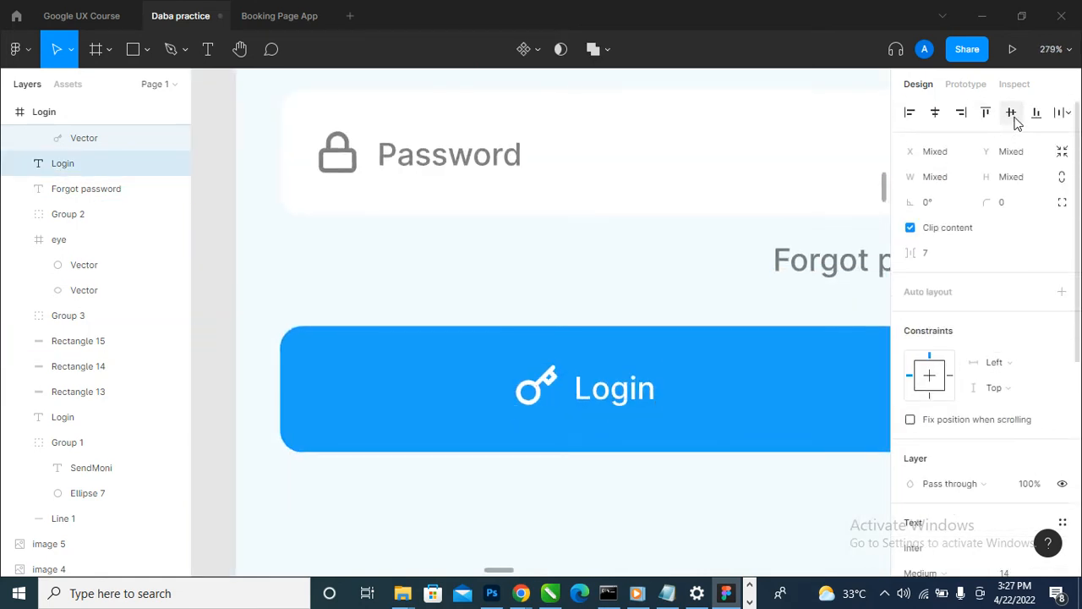
scroll(385, 394, "down", 3)
key("ctrl+g")
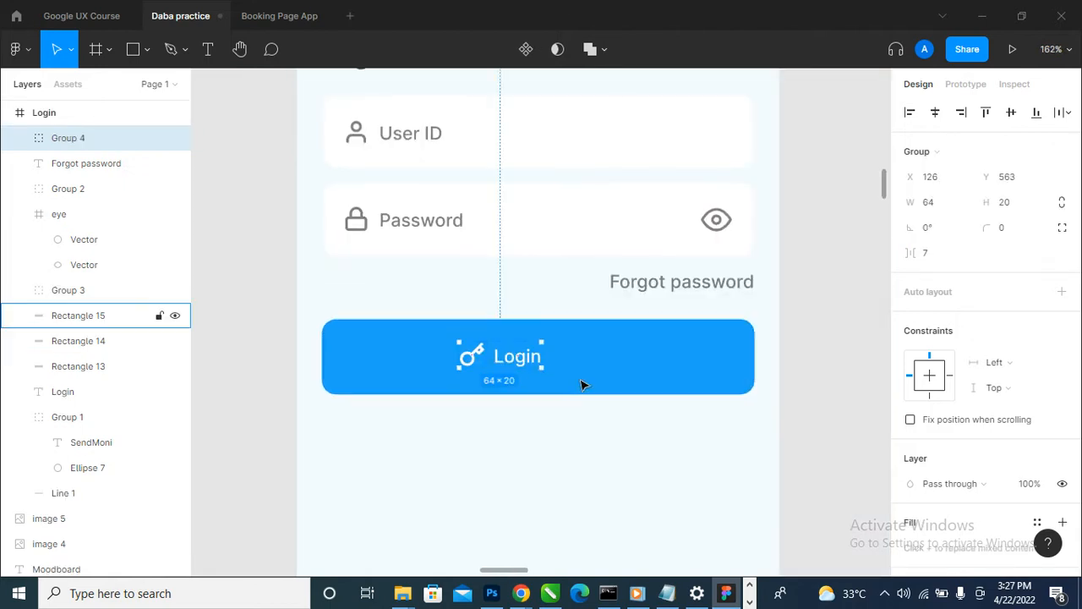
- Centre the key-and-label group horizontally and vertically on the blue button rectangle
left_click(663, 356, "shift")
left_click(936, 113)
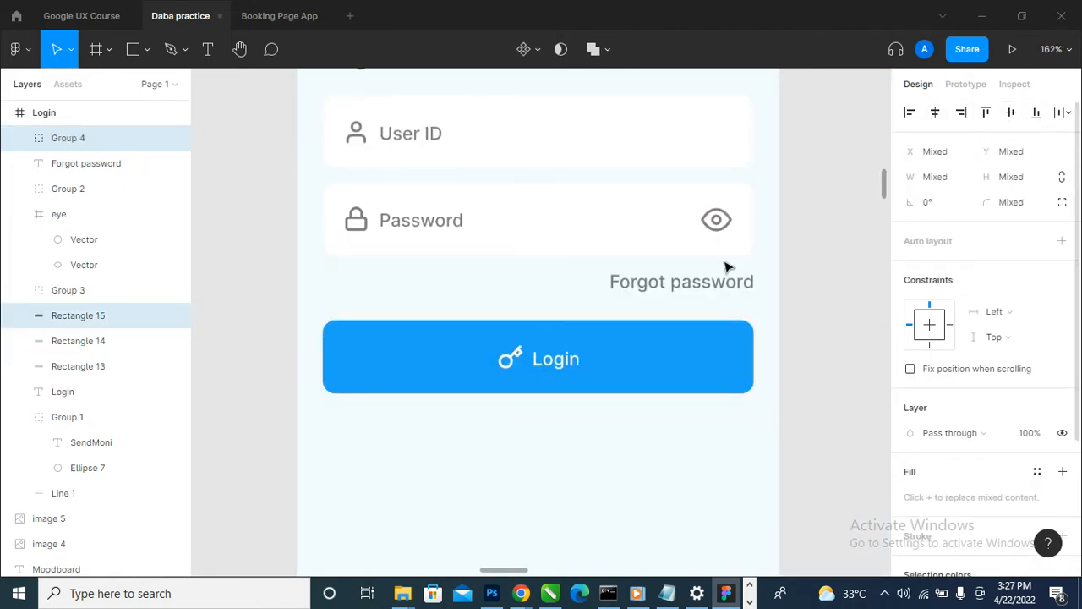
scroll(503, 346, "down", 5)
left_click(676, 415)
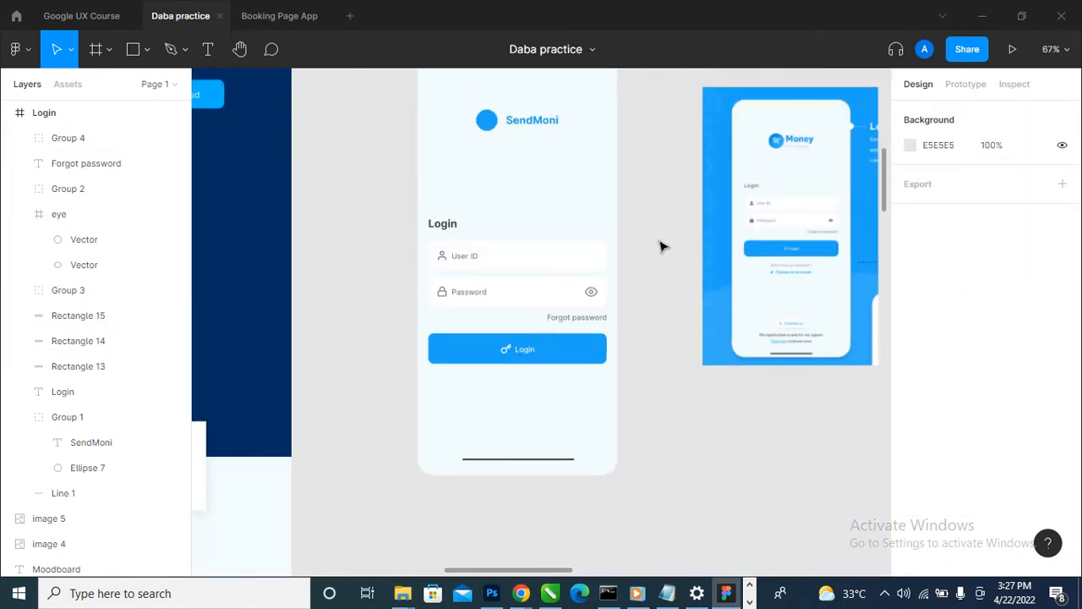
- Move the Login heading, both fields, the Forgot password text and the blue button slightly up together within the frame
left_click_drag(668, 208, 321, 397)
left_click_drag(502, 353, 519, 336)
left_click(623, 319)
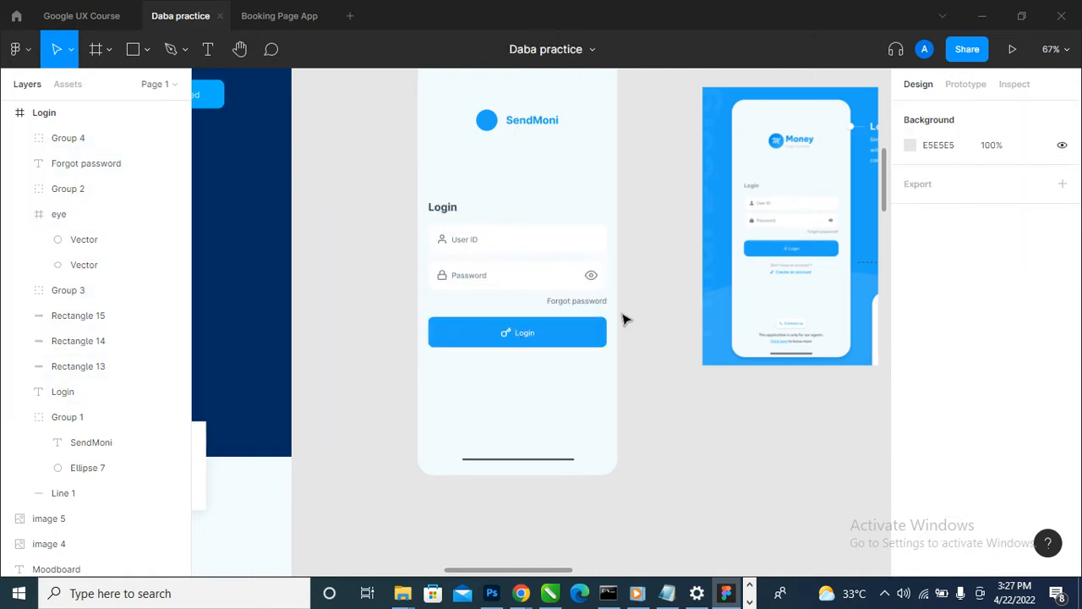
- Draw a rectangle of about 153 × 41 below the Login button for the reference's Contact us button
scroll(832, 263, "up", 3)
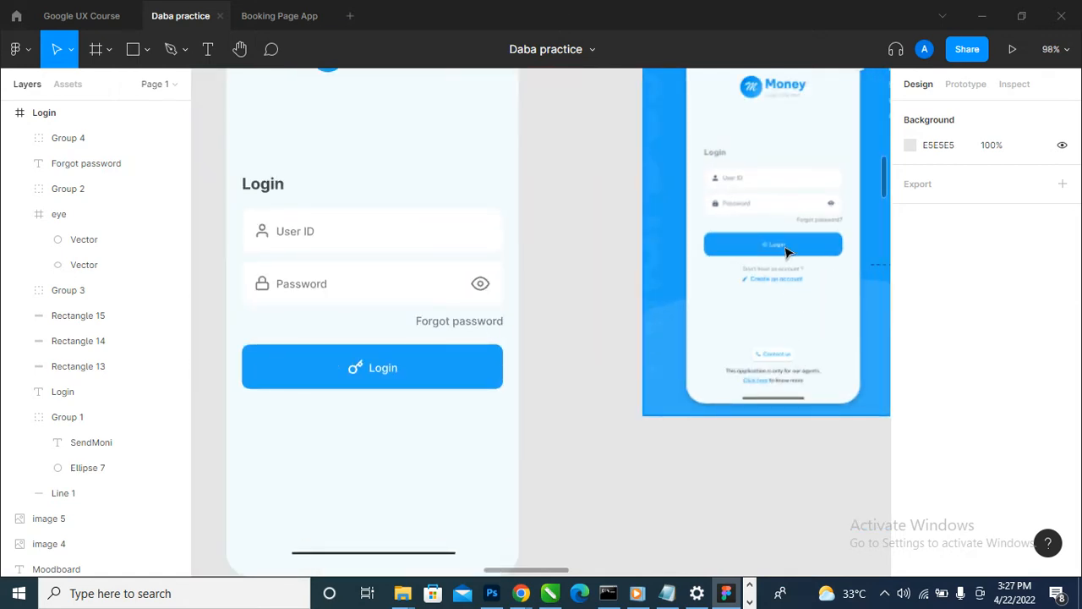
scroll(786, 250, "down", 2)
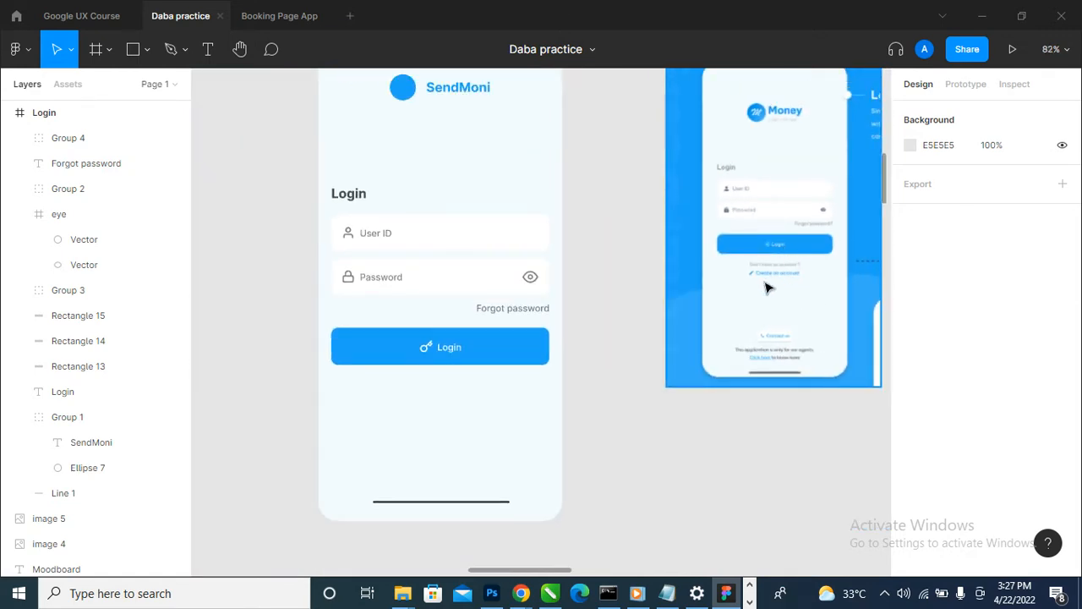
scroll(818, 268, "up", 5)
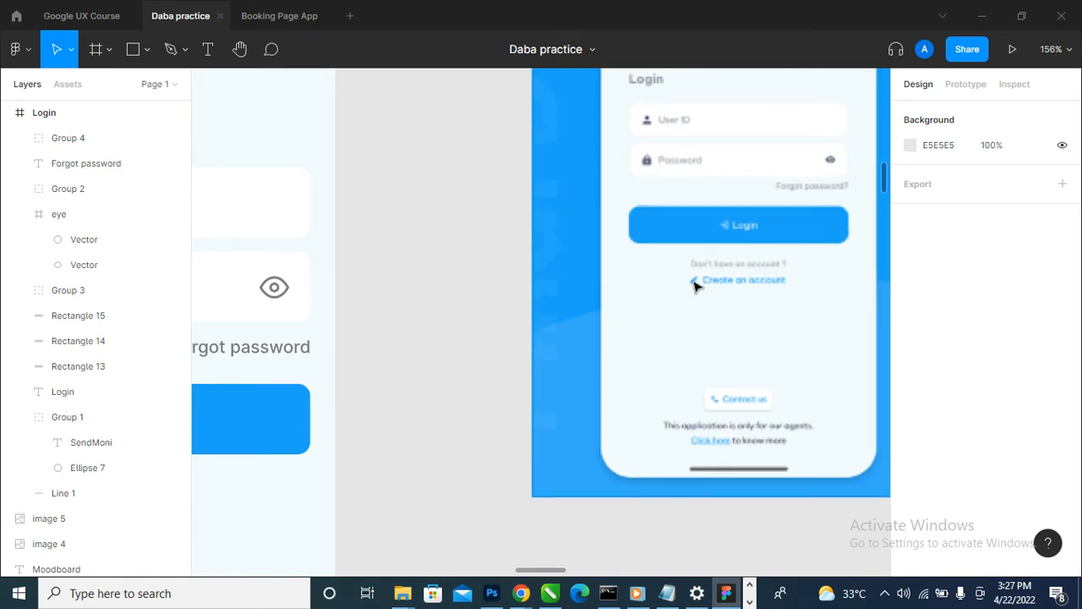
scroll(695, 285, "down", 3)
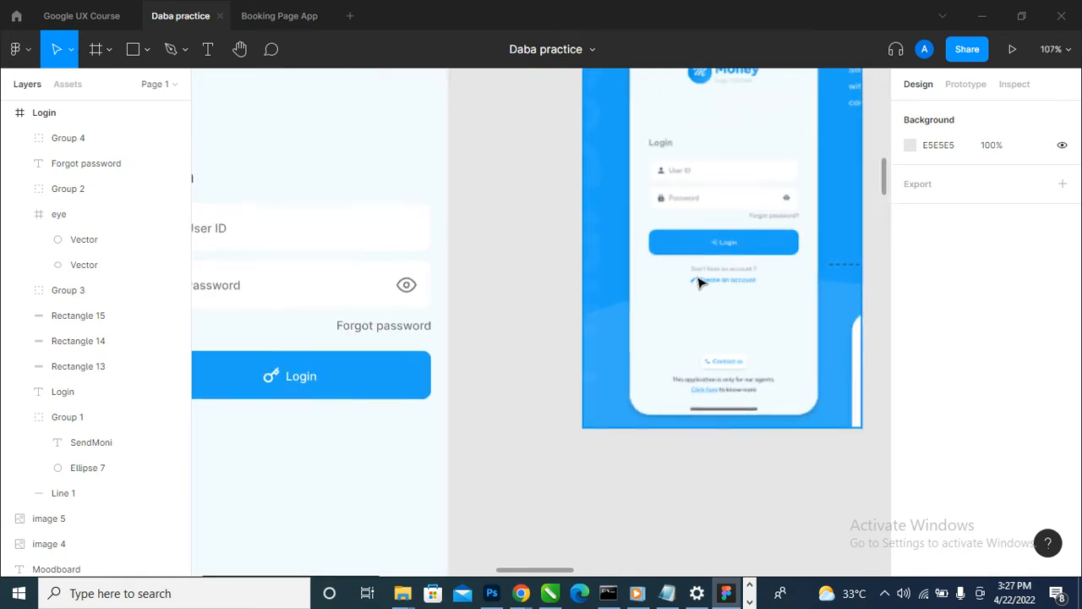
scroll(697, 283, "down", 4)
scroll(773, 346, "up", 3)
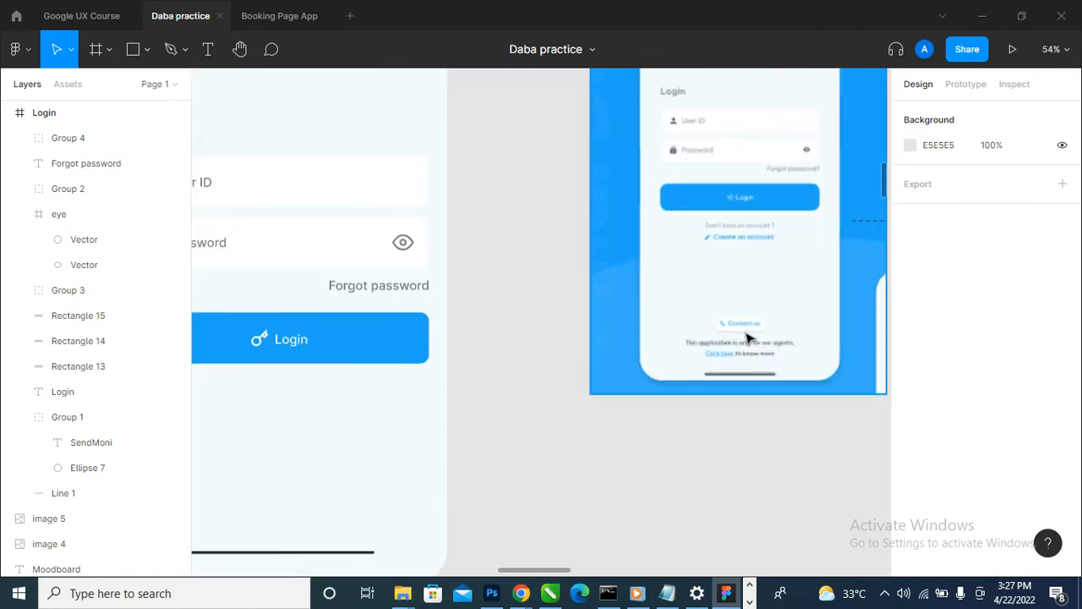
scroll(752, 302, "down", 3)
left_click(134, 59)
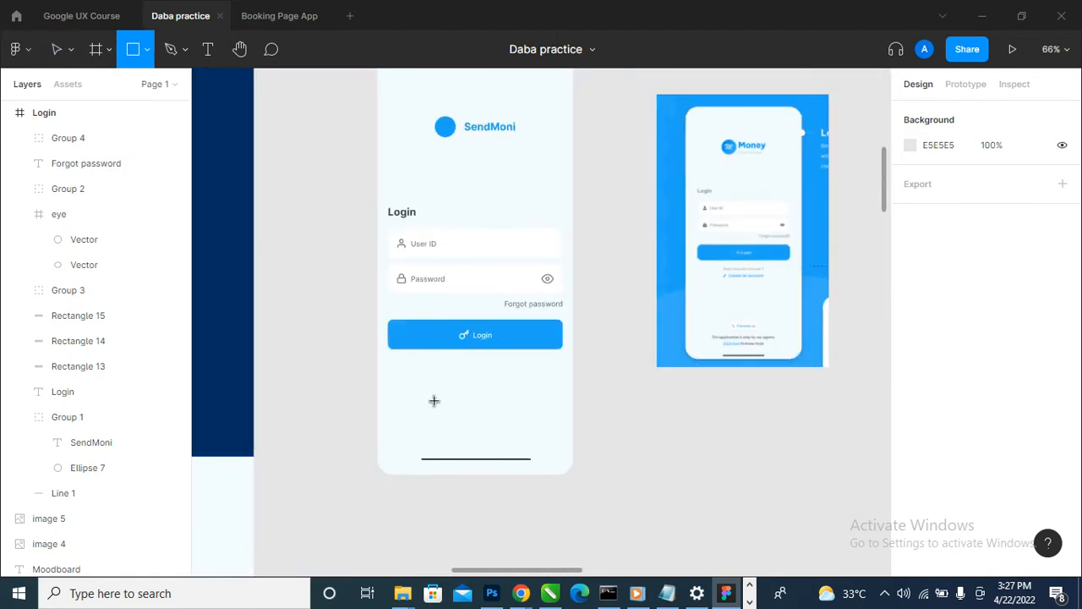
left_click_drag(431, 396, 511, 425)
- Fill the new rectangle below the Login button with white, FFFFFF
scroll(511, 424, "up", 2)
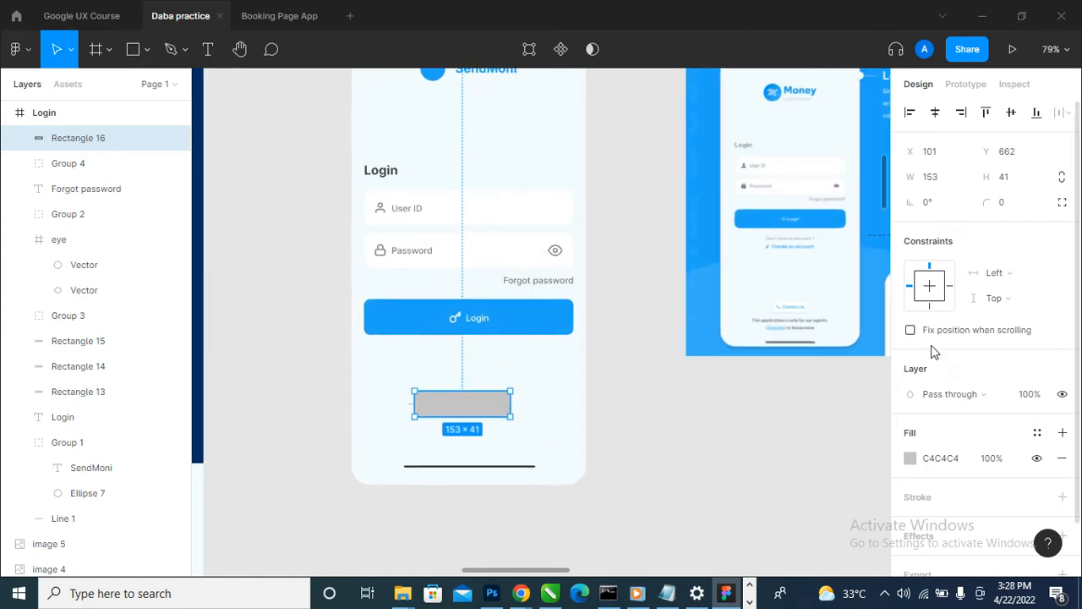
left_click(911, 458)
type("ffffff")
key("Return")
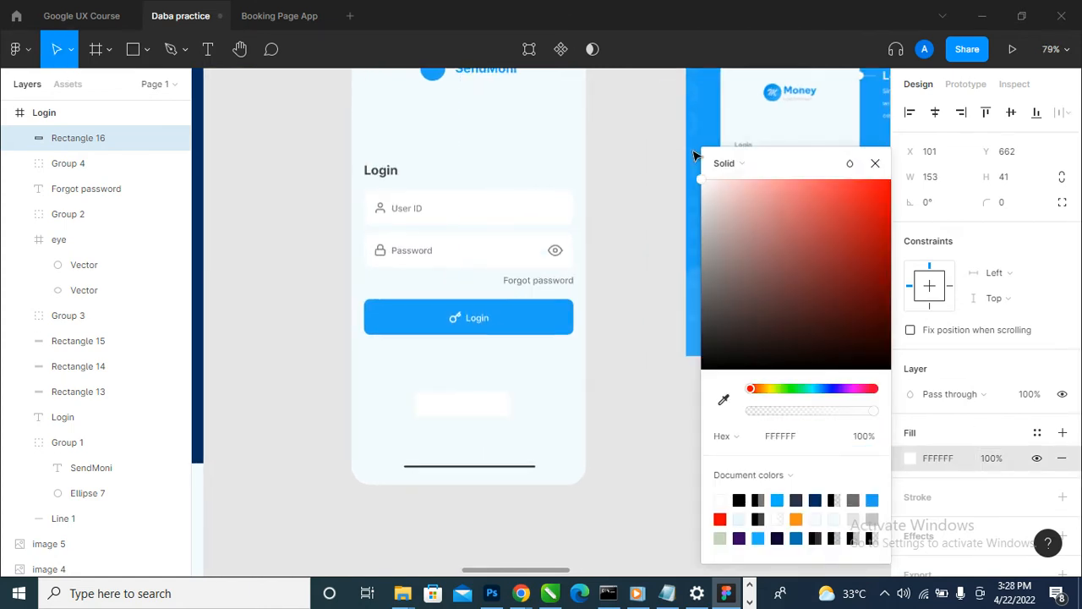
left_click(878, 163)
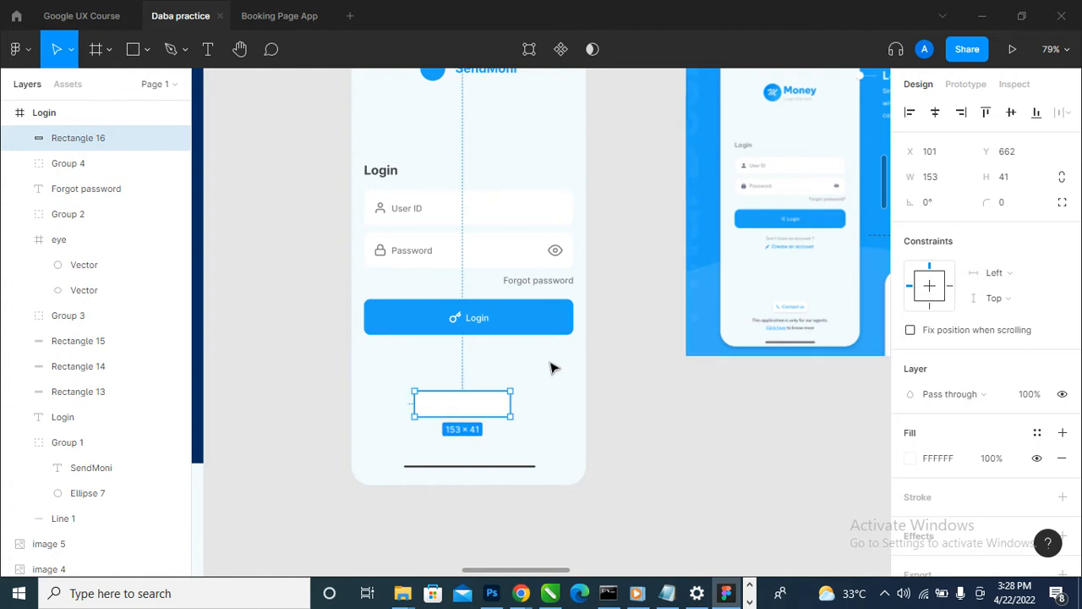
- Set the white rectangle's corner radius to 10
type("12")
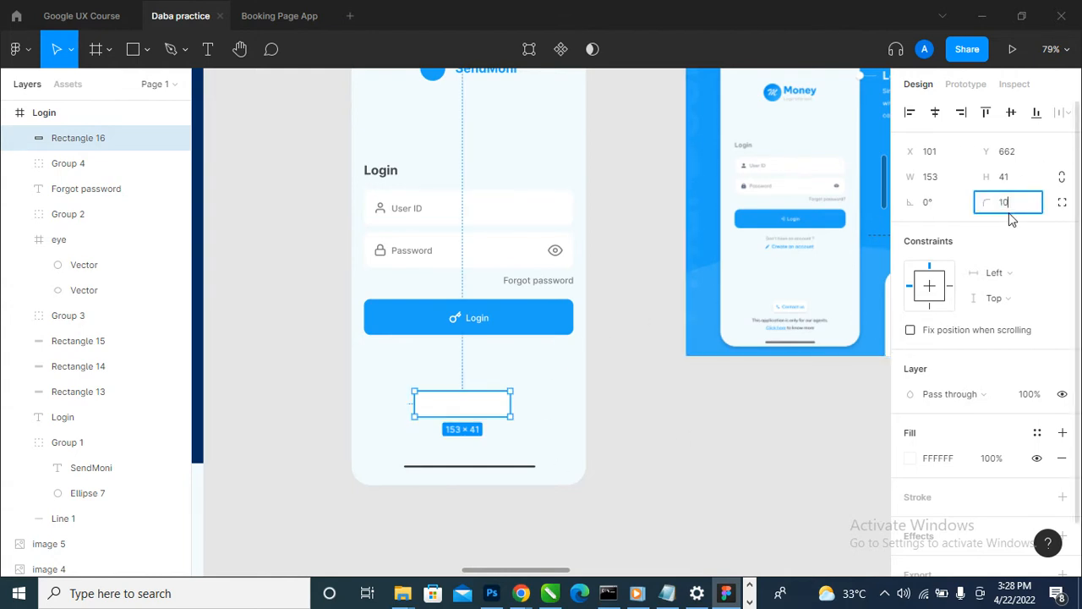
key("Return")
left_click(742, 411)
left_click(461, 404)
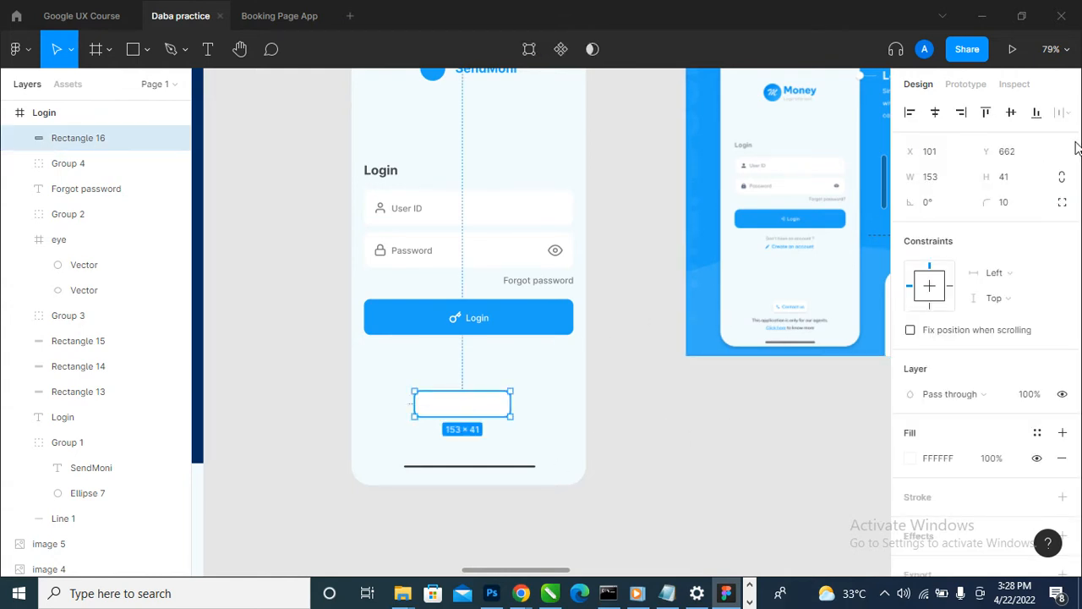
left_click(805, 455)
- Shrink the white rectangle to about 119 × 36 and centre it horizontally in the Login frame
scroll(554, 410, "down", 2)
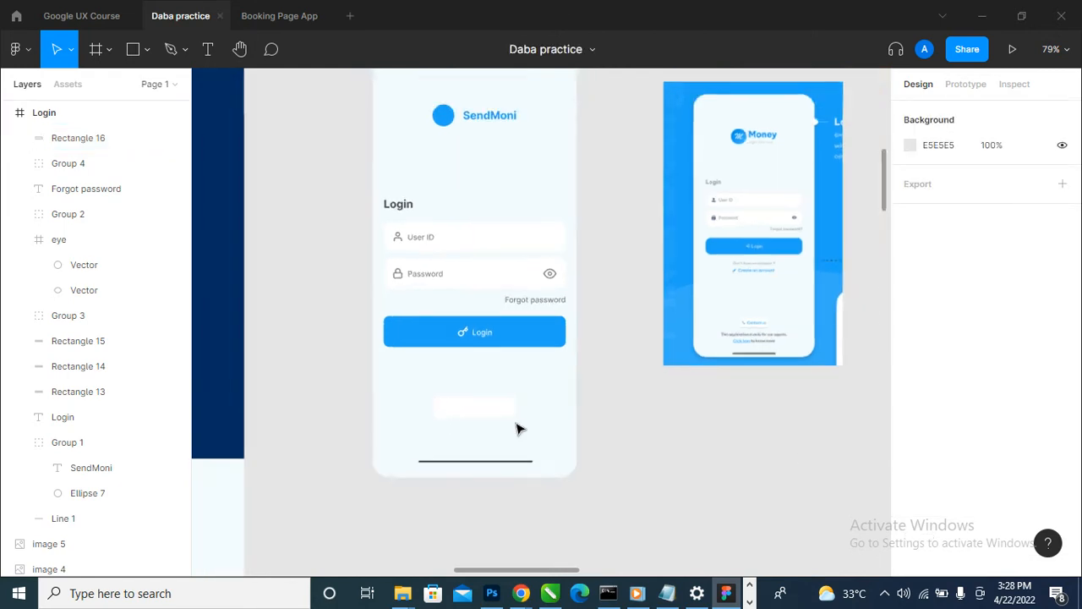
left_click(484, 411)
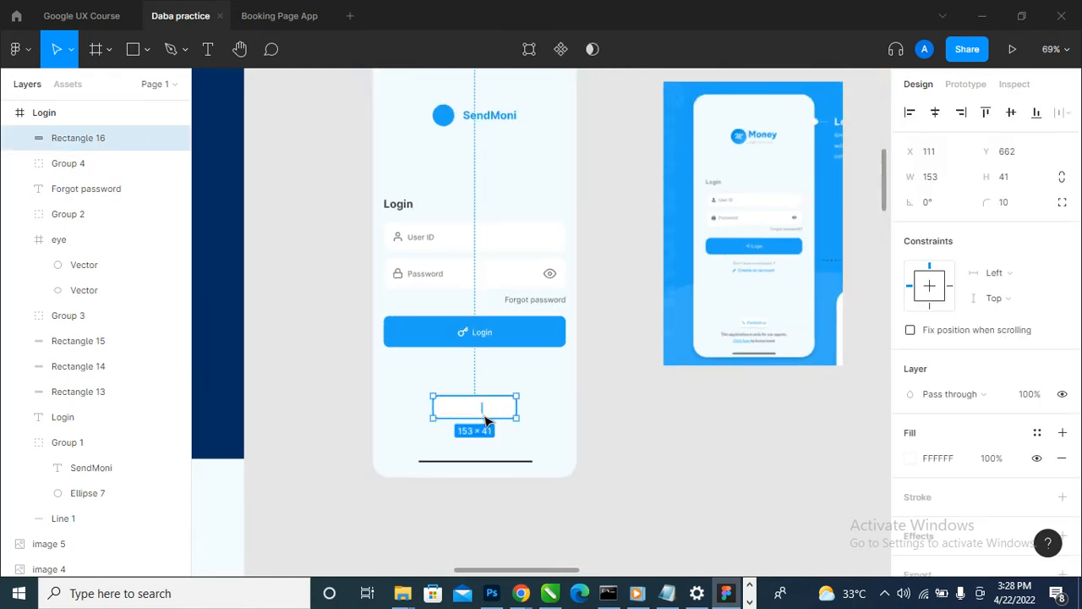
mouse_move(494, 410)
left_mouse_down()
mouse_move(490, 421)
mouse_move(505, 403)
left_mouse_up()
scroll(480, 432, "up", 3)
left_click(935, 111)
scroll(740, 432, "down", 3)
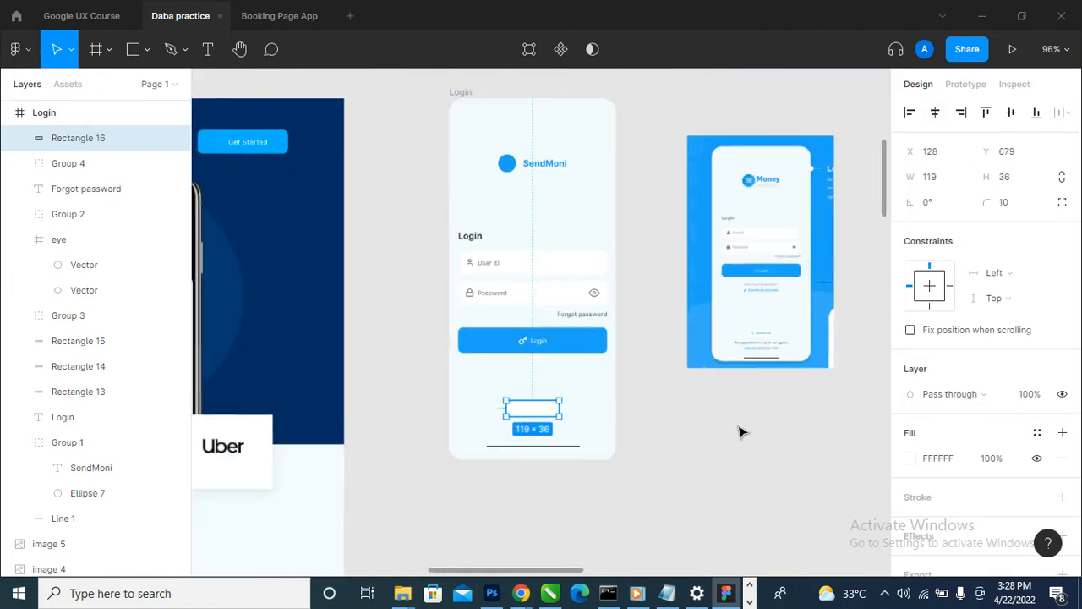
left_click(740, 432)
- Add a drop shadow to the white rectangle with a blur of 20 and 10% opacity
left_click(529, 410)
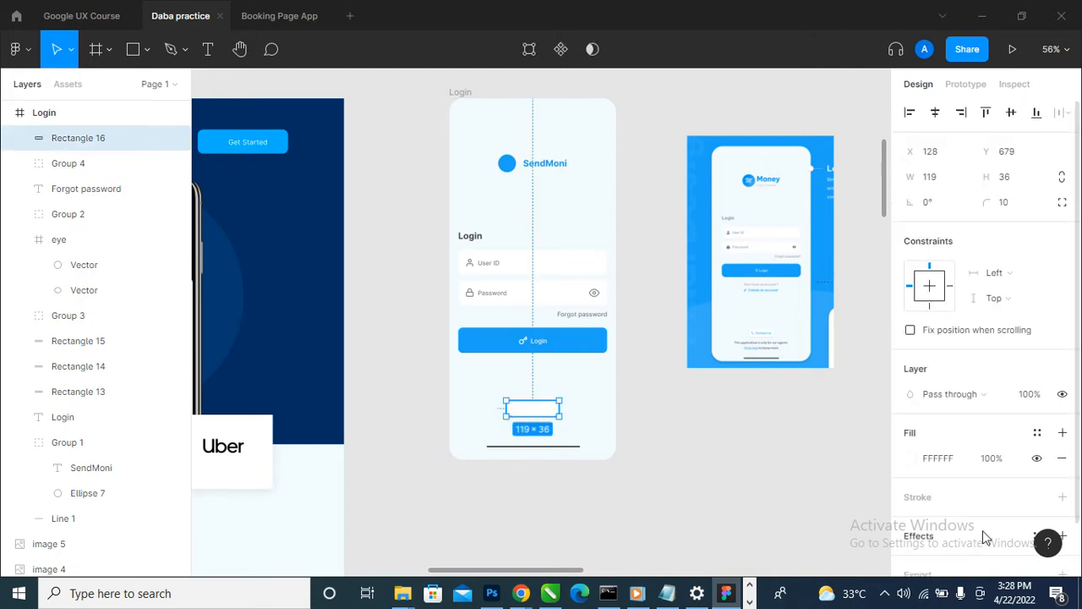
scroll(1015, 499, "down", 2)
left_click(1063, 479)
left_click(909, 504)
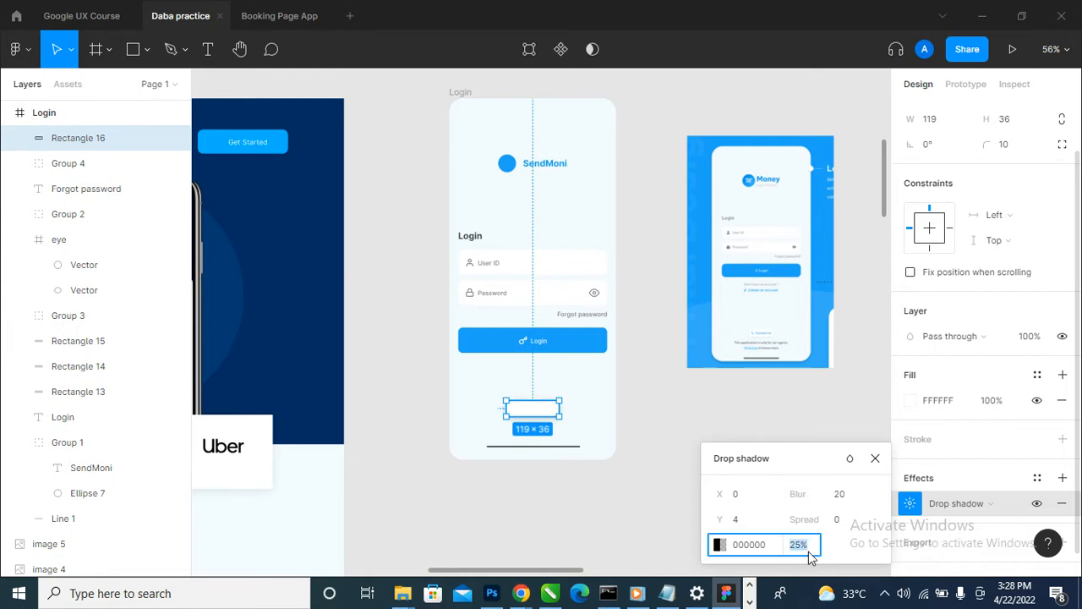
key("Return")
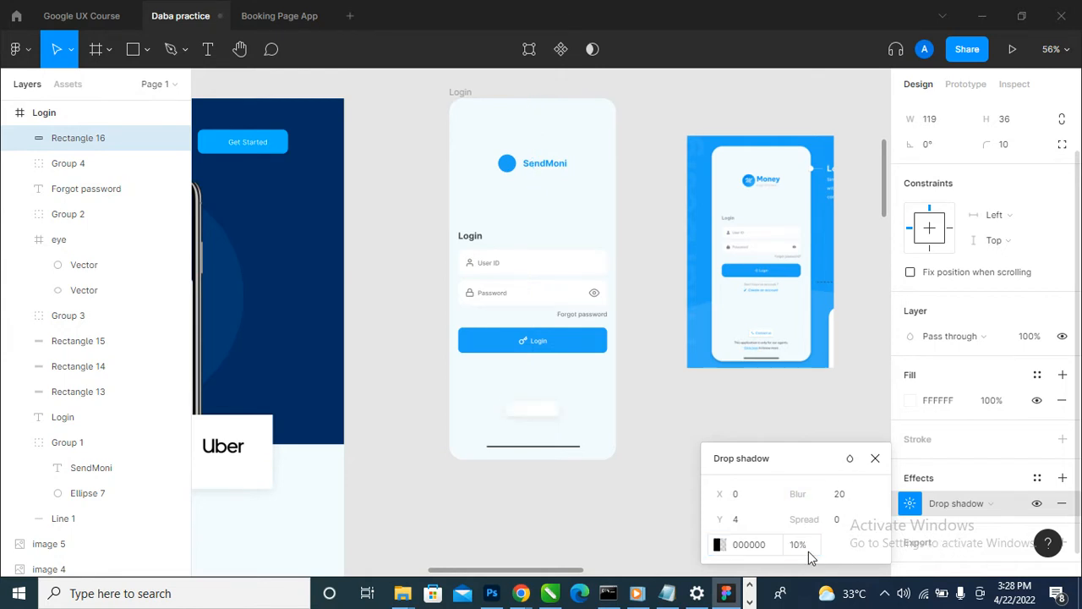
scroll(529, 436, "up", 5)
scroll(592, 402, "down", 4)
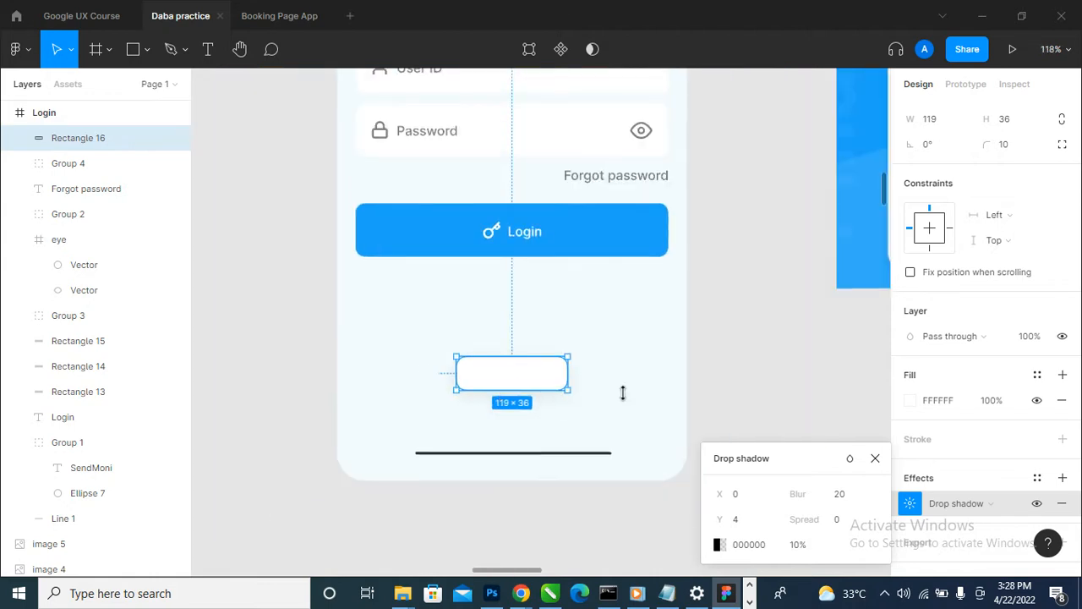
left_click(783, 343)
- Set the blur of the white rectangle's drop shadow to 10
left_click(535, 384)
scroll(534, 384, "down", 2)
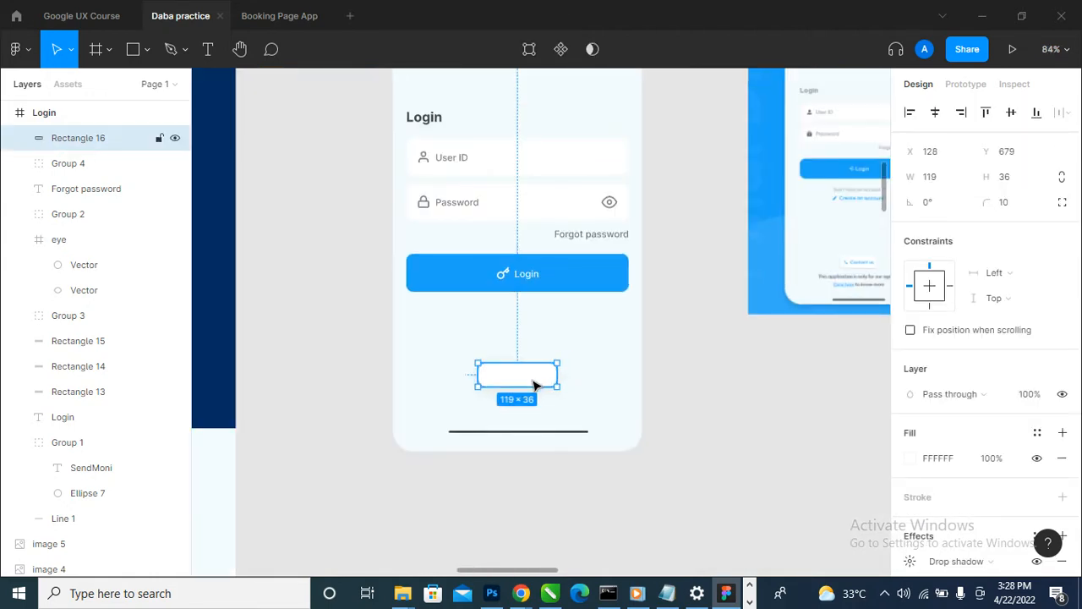
scroll(549, 381, "down", 2)
scroll(1015, 394, "down", 3)
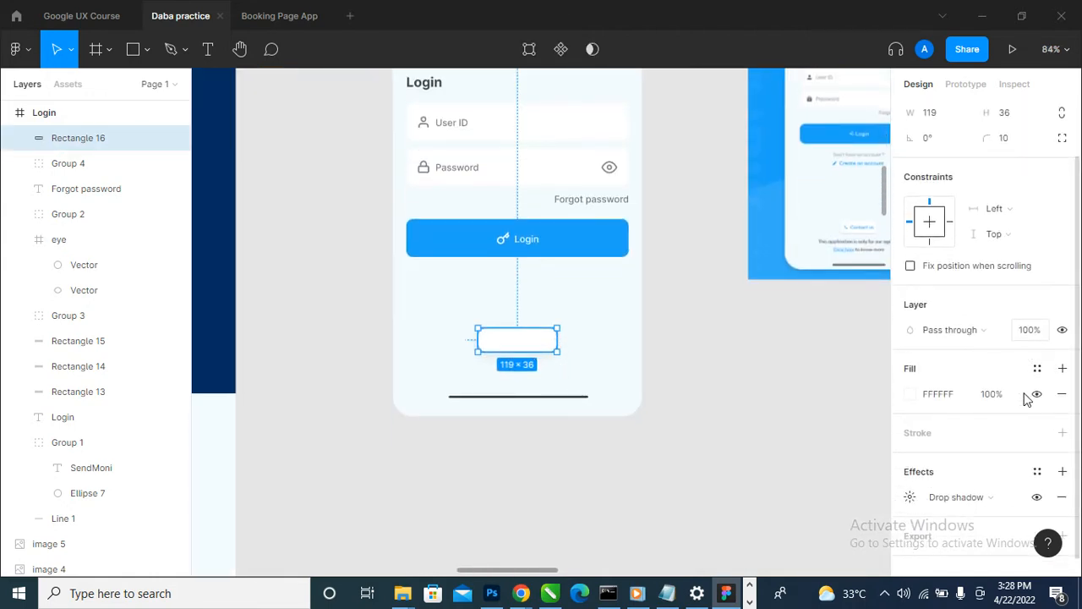
left_click(912, 480)
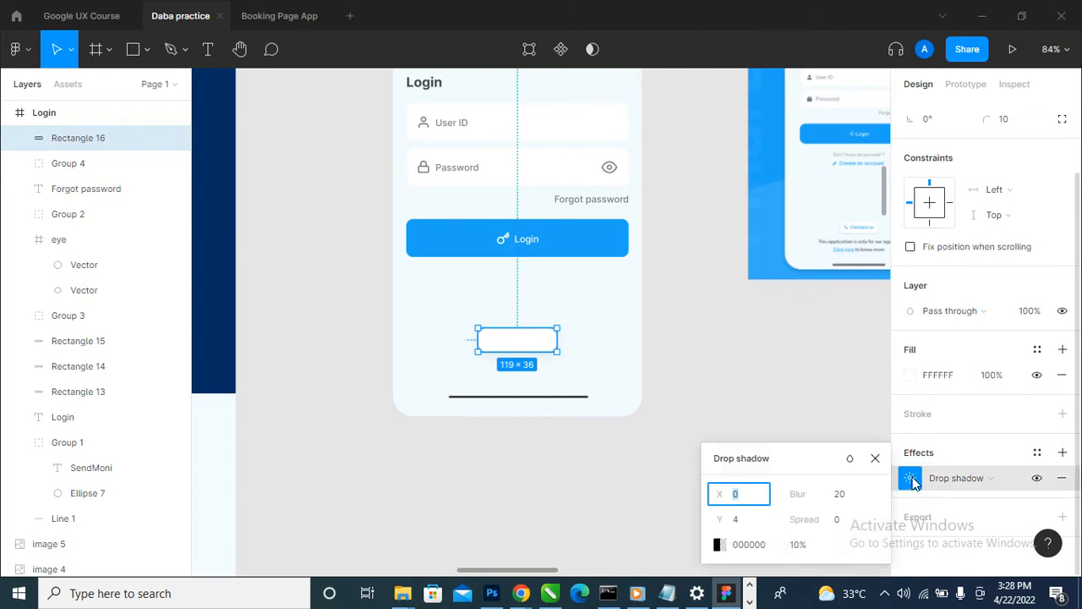
left_click(854, 501)
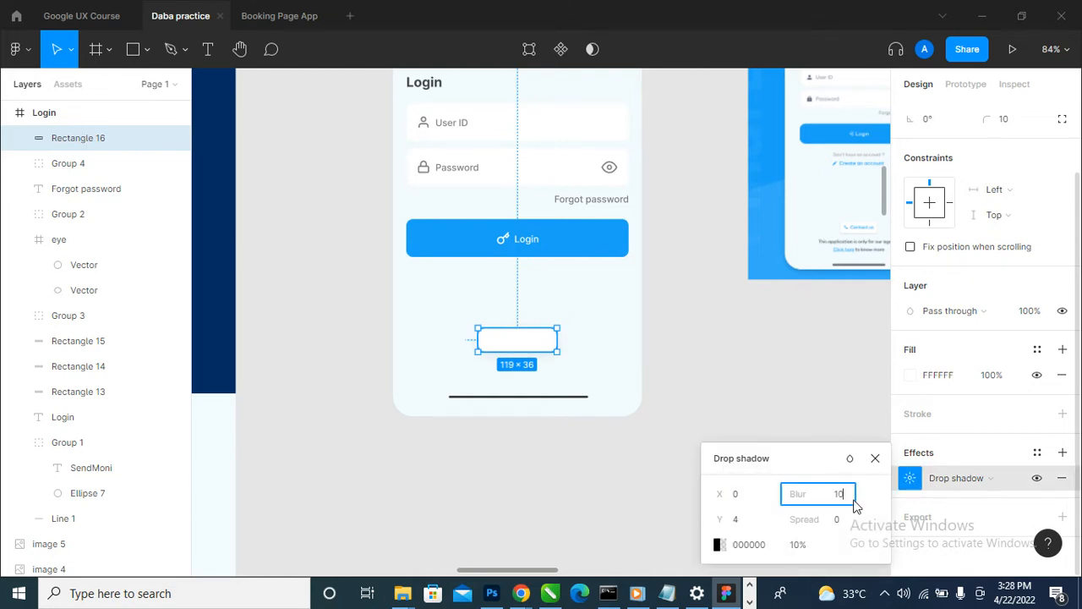
type("10")
left_click(710, 319)
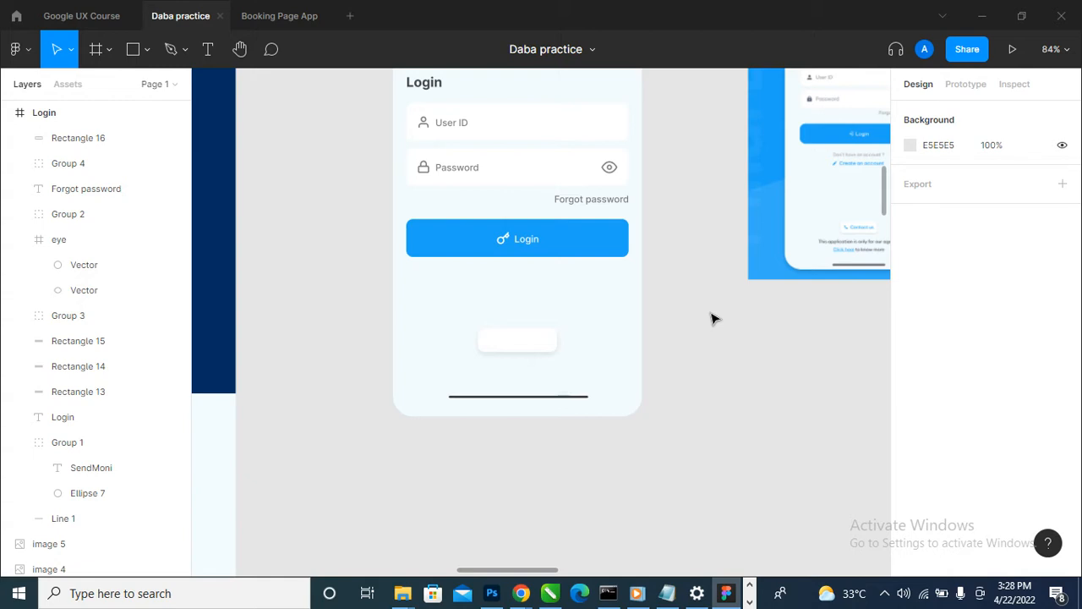
- Check the blur and opacity settings of the white rectangle's drop shadow
left_click(548, 341)
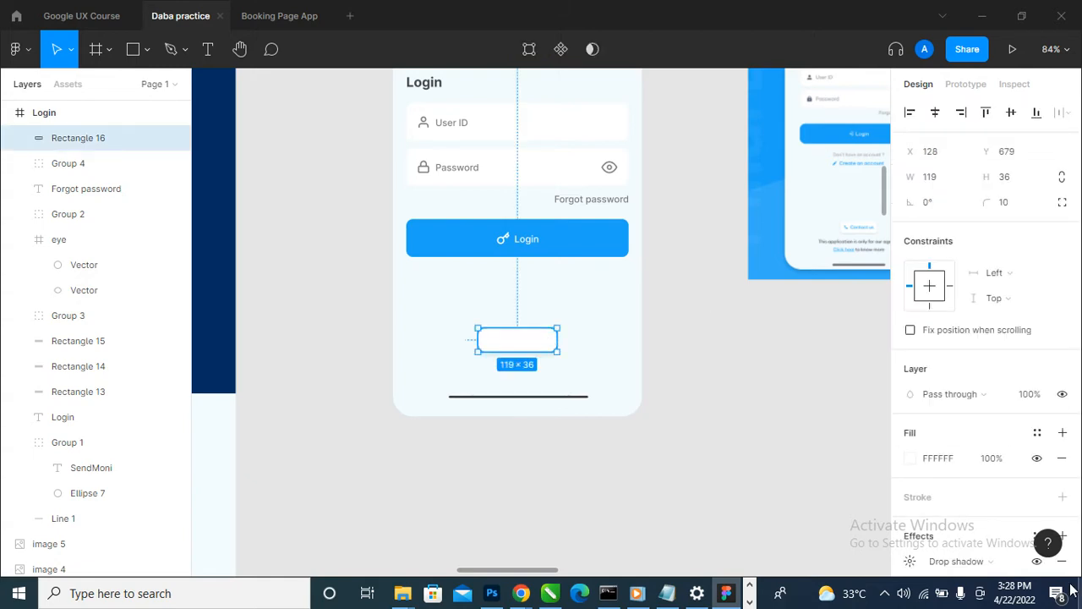
scroll(907, 457, "down", 2)
left_click(910, 483)
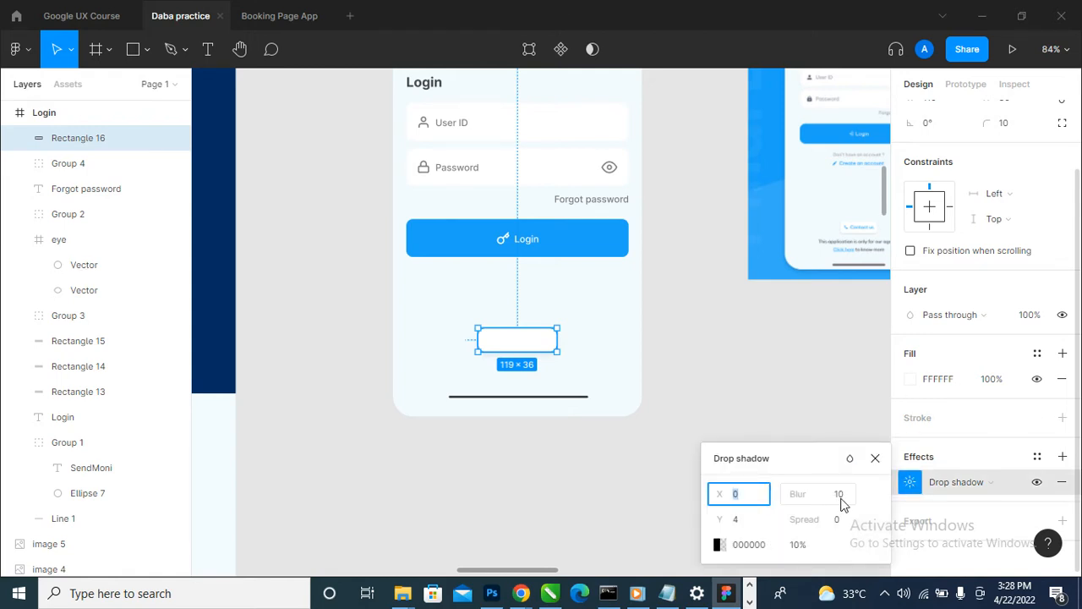
left_click(817, 551)
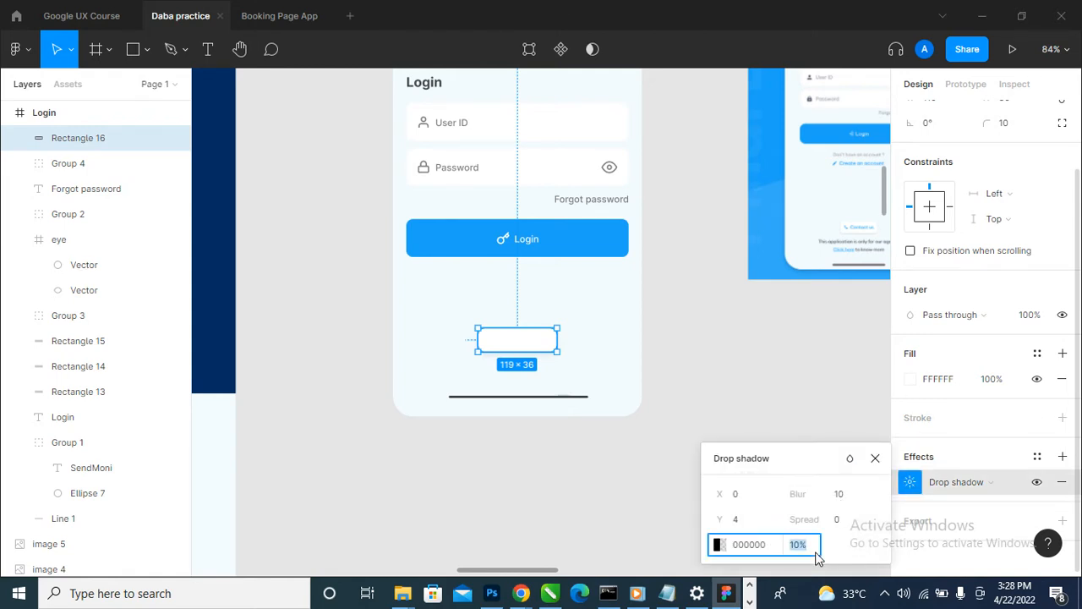
left_click(770, 294)
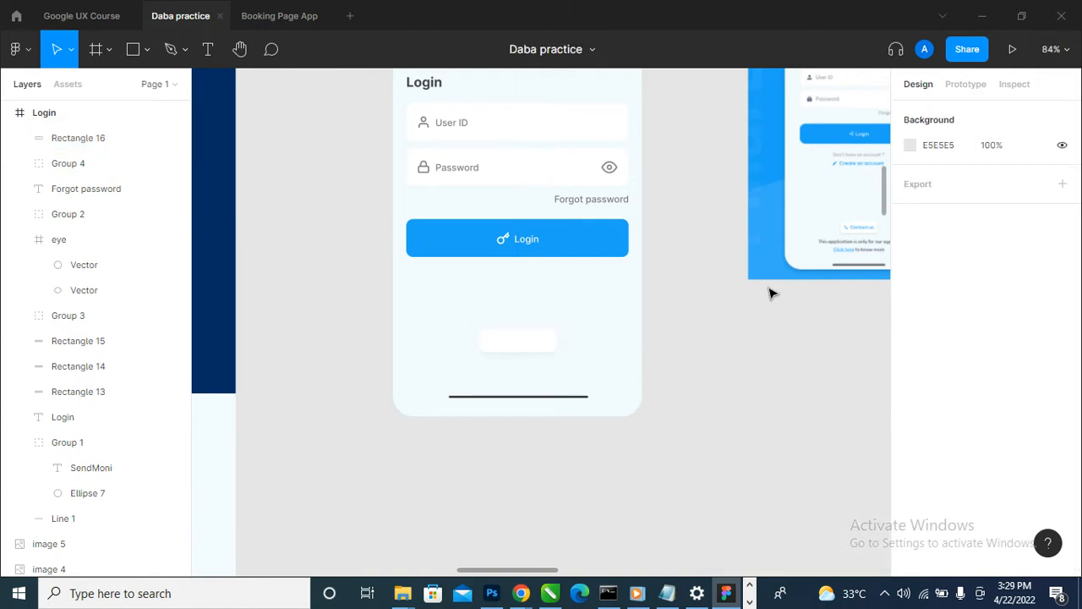
- Delete the copied moodboard login image beside the Login frame
scroll(787, 338, "down", 5)
scroll(807, 338, "up", 4)
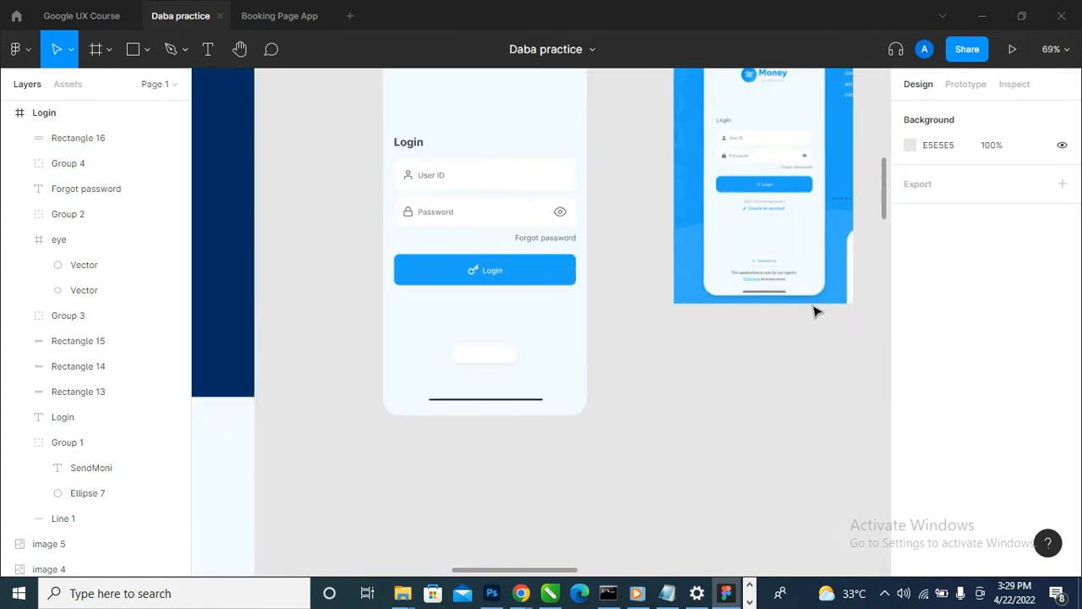
scroll(761, 254, "up", 1)
scroll(580, 338, "down", 5)
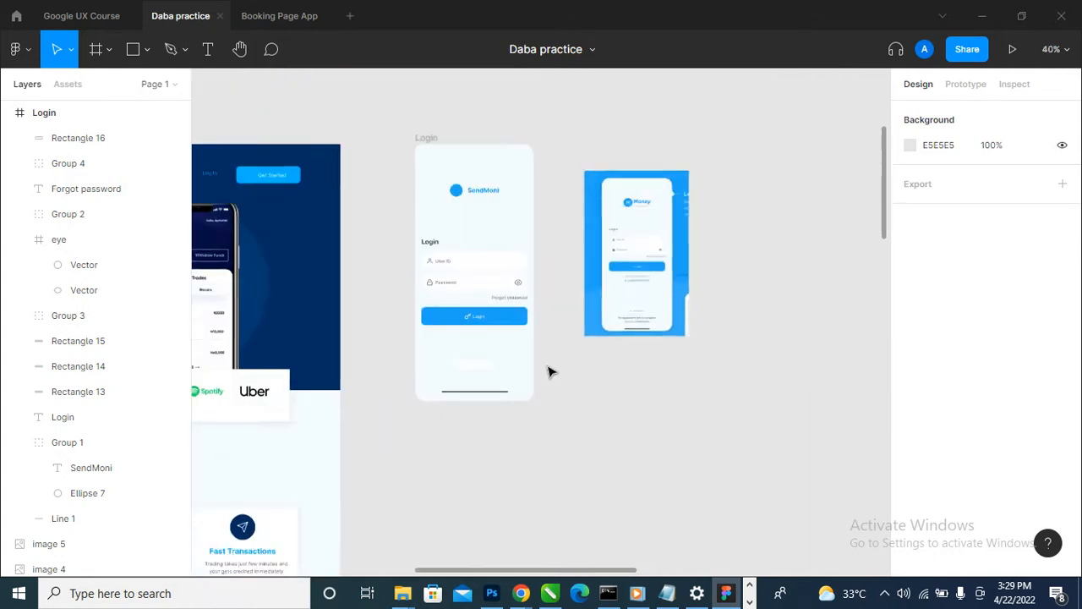
left_click(603, 321)
scroll(604, 321, "down", 2)
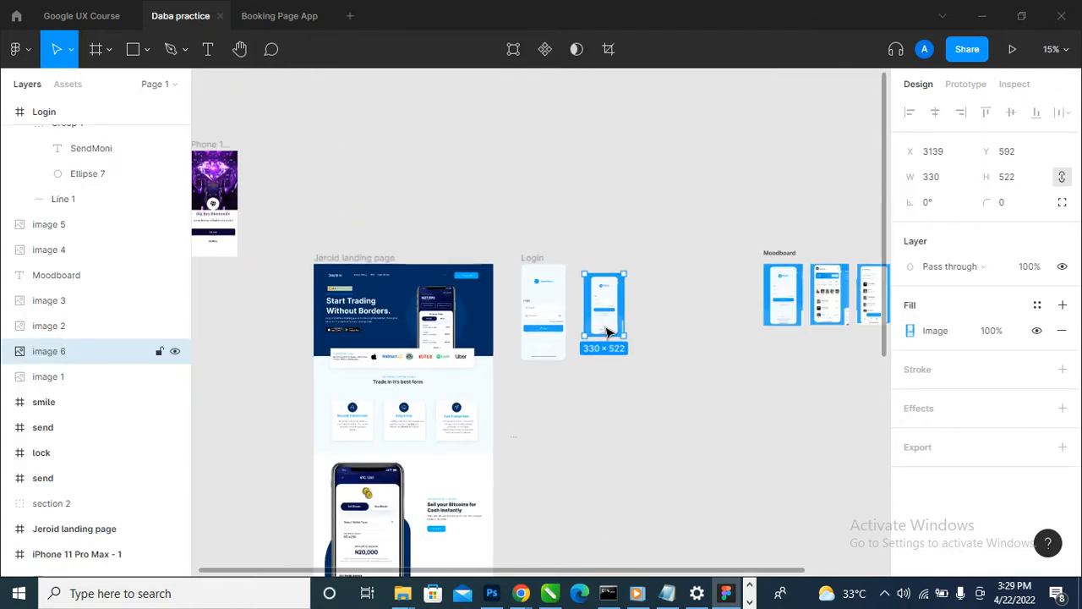
key("Delete")
- Duplicate the Login frame beside the original and clear the copy of everything except the SendMoni logo and the bottom line
scroll(719, 254, "up", 2)
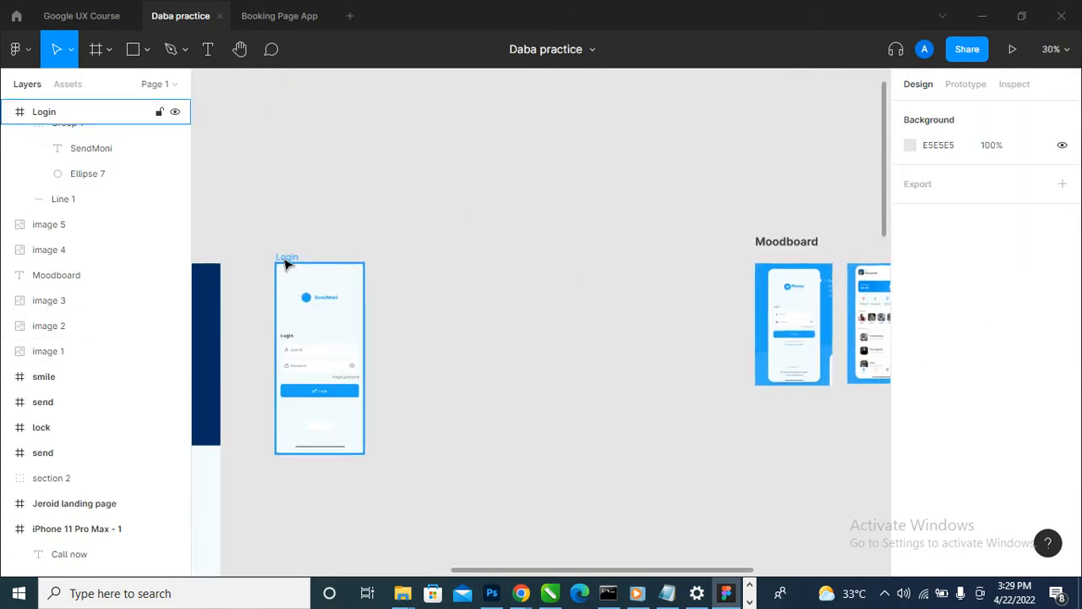
left_click(290, 259)
left_click_drag(330, 275, 410, 270)
left_click(592, 377)
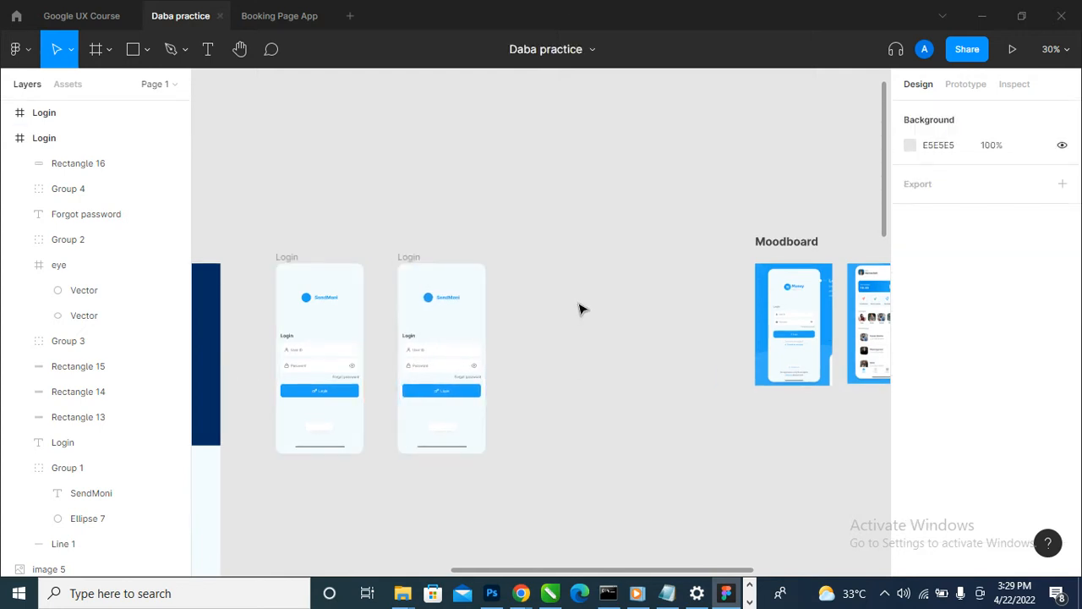
left_click_drag(580, 310, 403, 447)
left_click_drag(550, 310, 398, 431)
key("Delete")
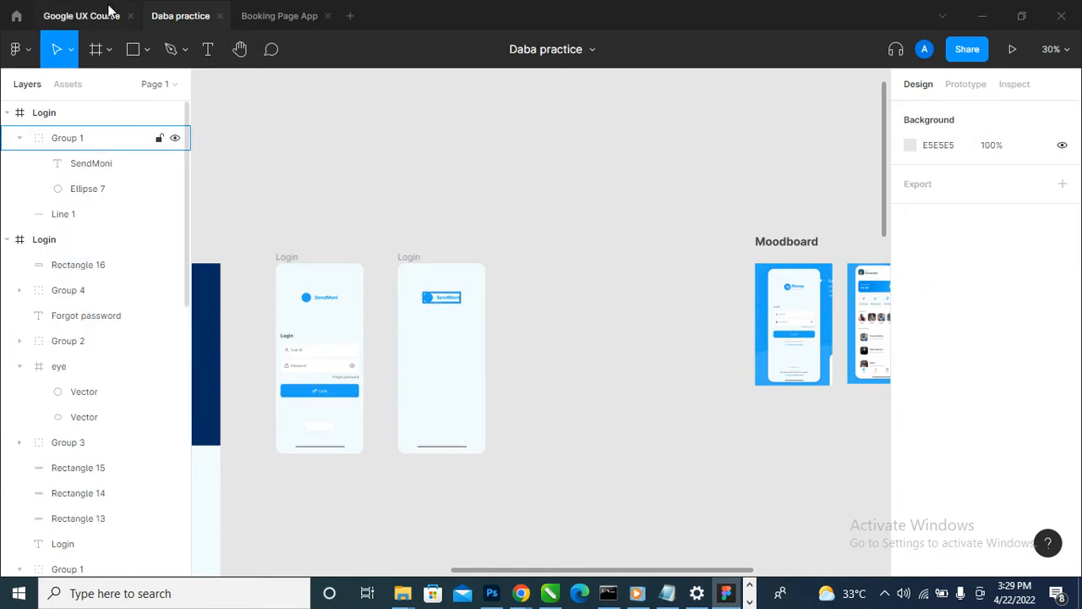
- Switch to the Booking Page App file and copy the status bar group with the time, signal, Wi-Fi and battery icons
left_click(261, 17)
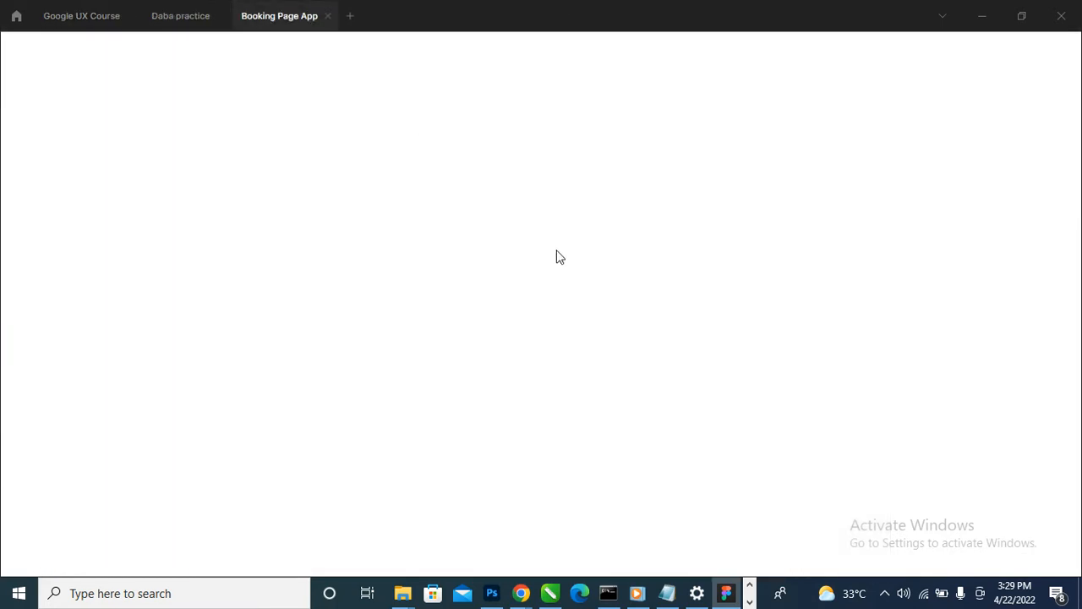
scroll(558, 258, "up", 1)
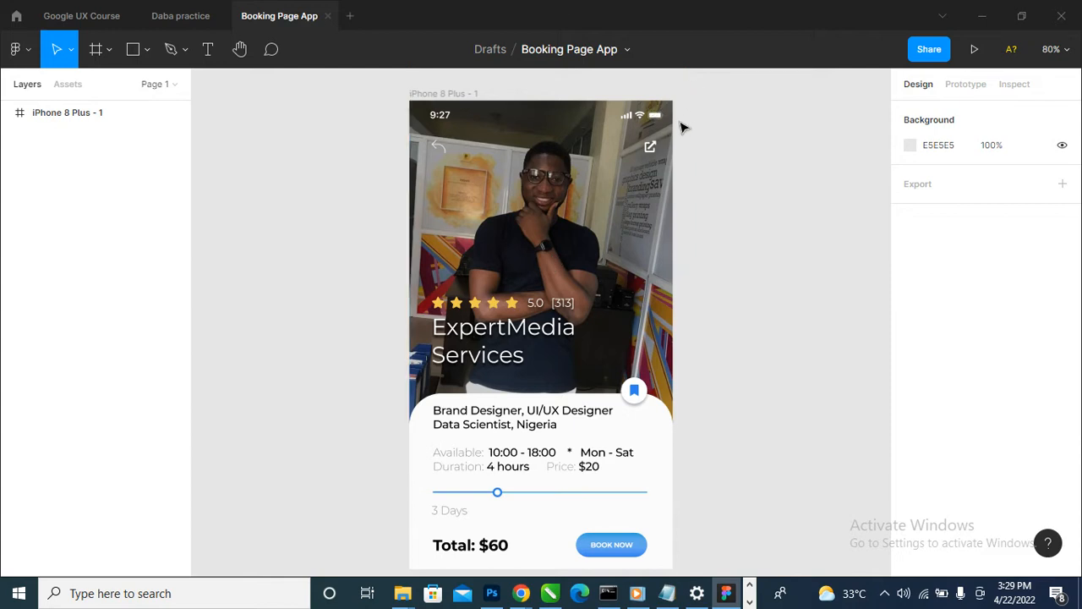
left_click(630, 121)
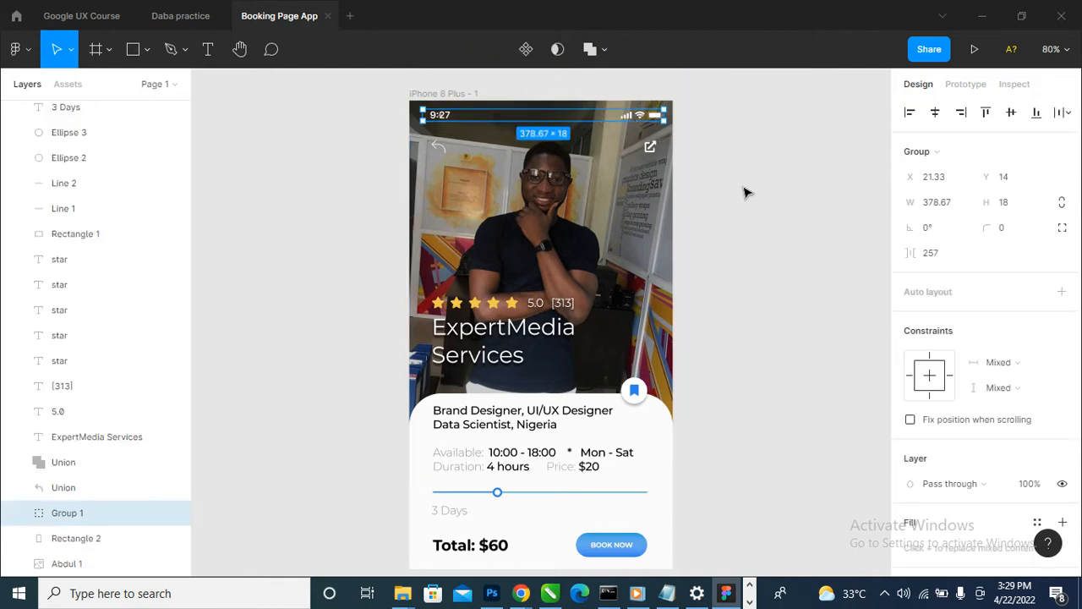
left_click_drag(619, 120, 813, 288)
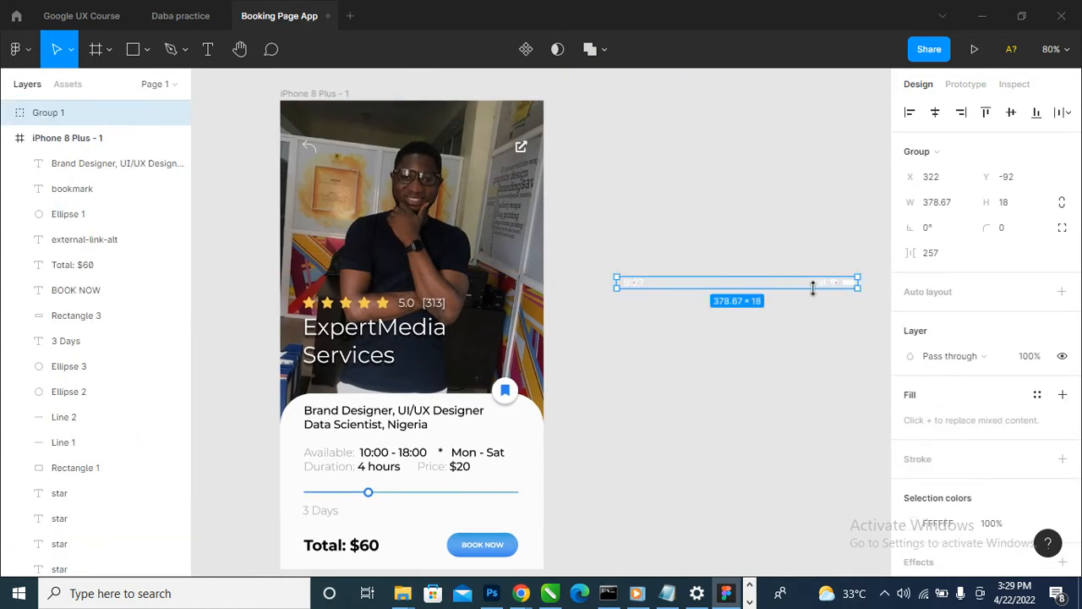
key("ctrl+z")
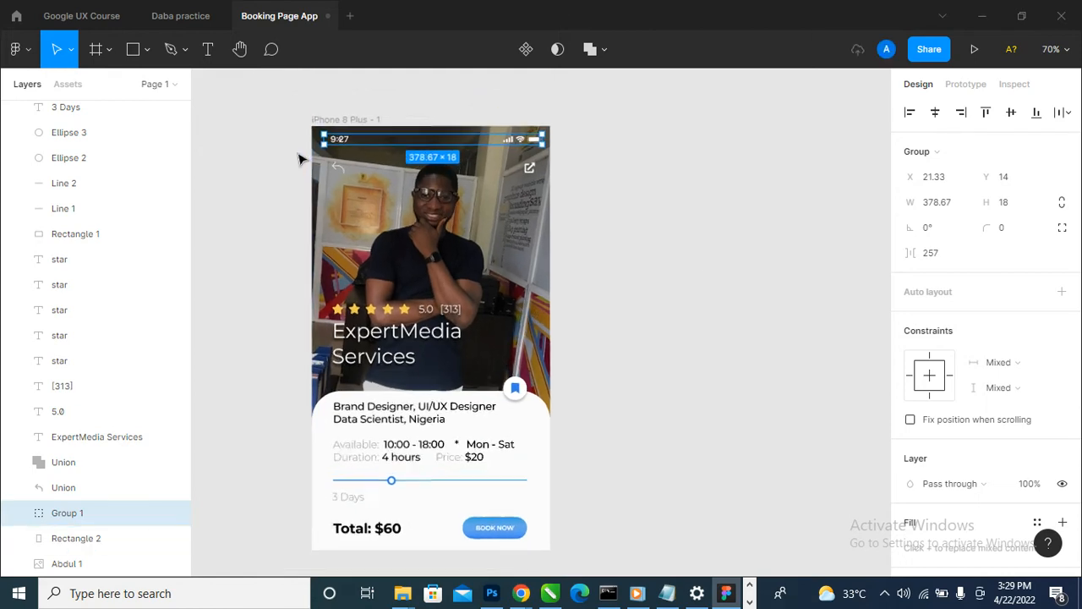
scroll(300, 159, "up", 2)
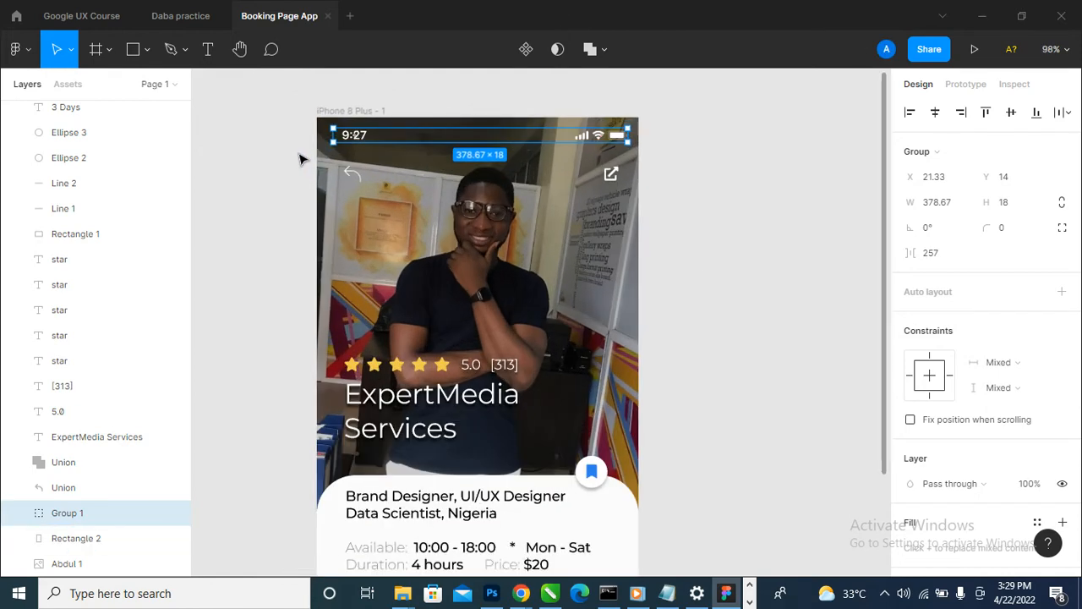
- Paste the status bar group into the Daba practice file and place it across the top of the original Login frame
left_click(182, 16)
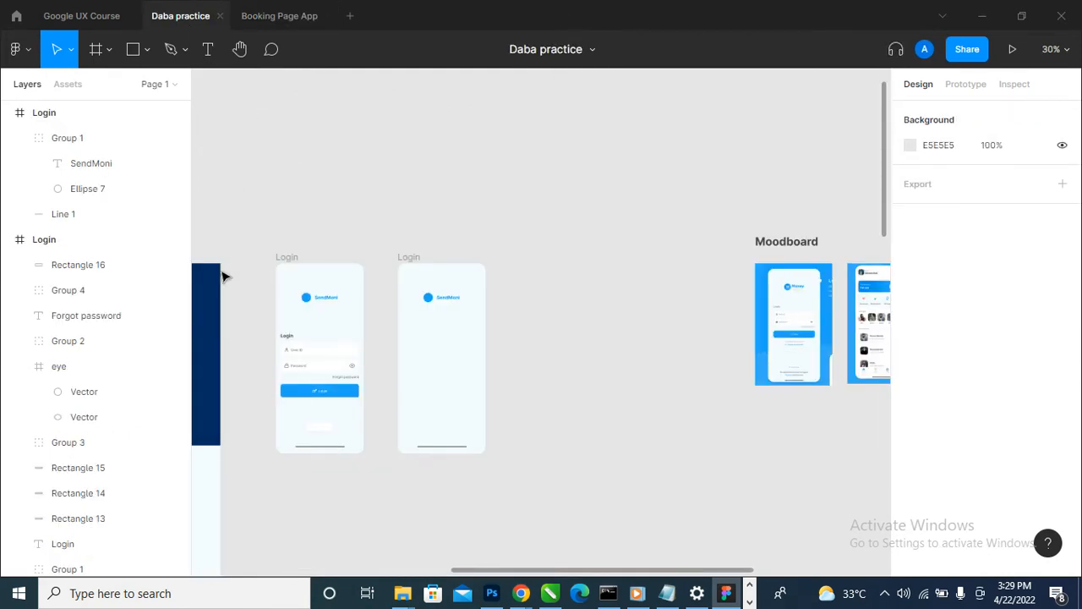
key("ctrl+v")
scroll(223, 291, "up", 2)
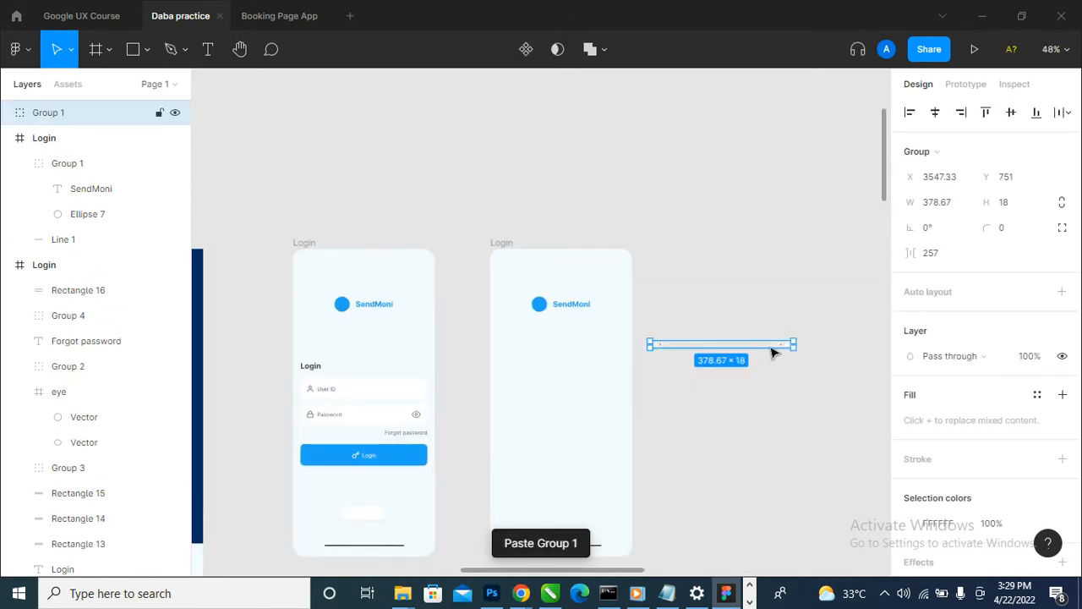
left_click_drag(771, 352, 412, 265)
scroll(322, 276, "up", 6)
mouse_move(260, 228)
left_mouse_down()
mouse_move(276, 233)
mouse_move(268, 245)
left_mouse_up()
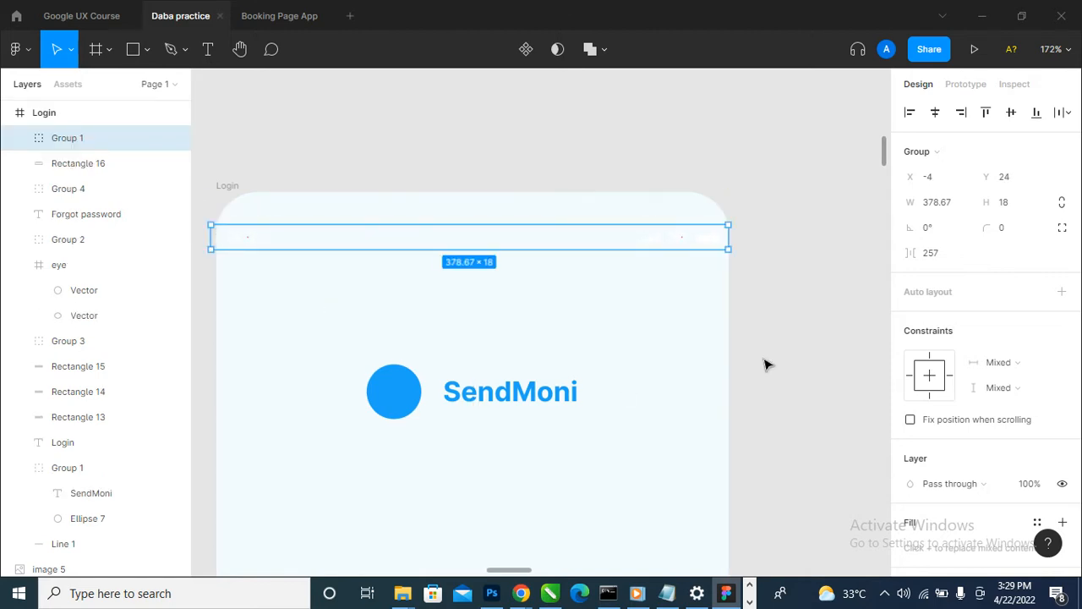
- Recolour the pasted status bar group to 000000 at 70% opacity
scroll(918, 387, "down", 5)
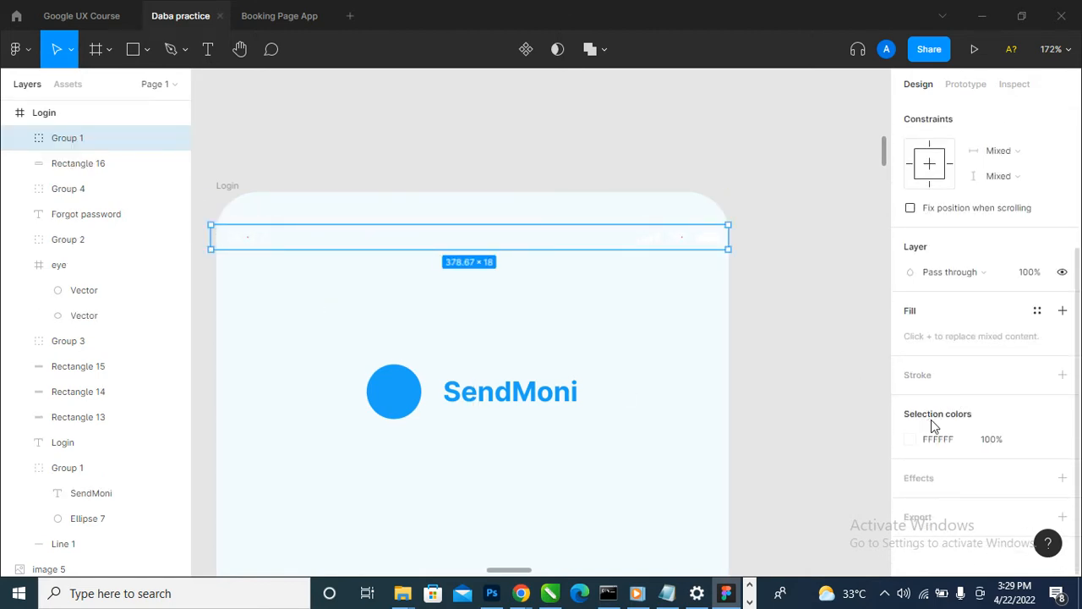
left_click(914, 446)
type("000000")
key("Return")
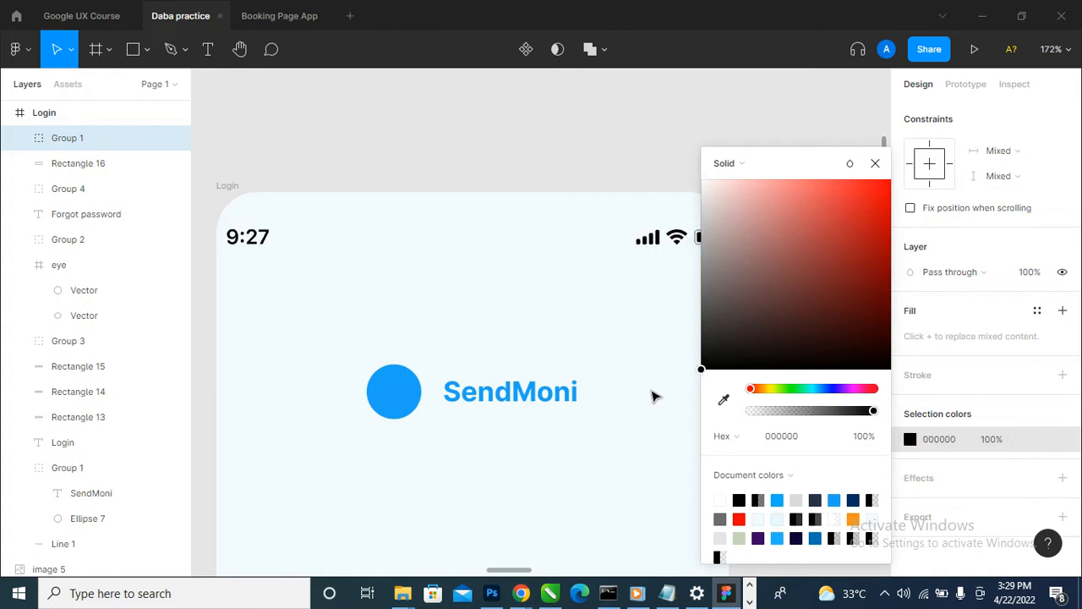
left_click(998, 446)
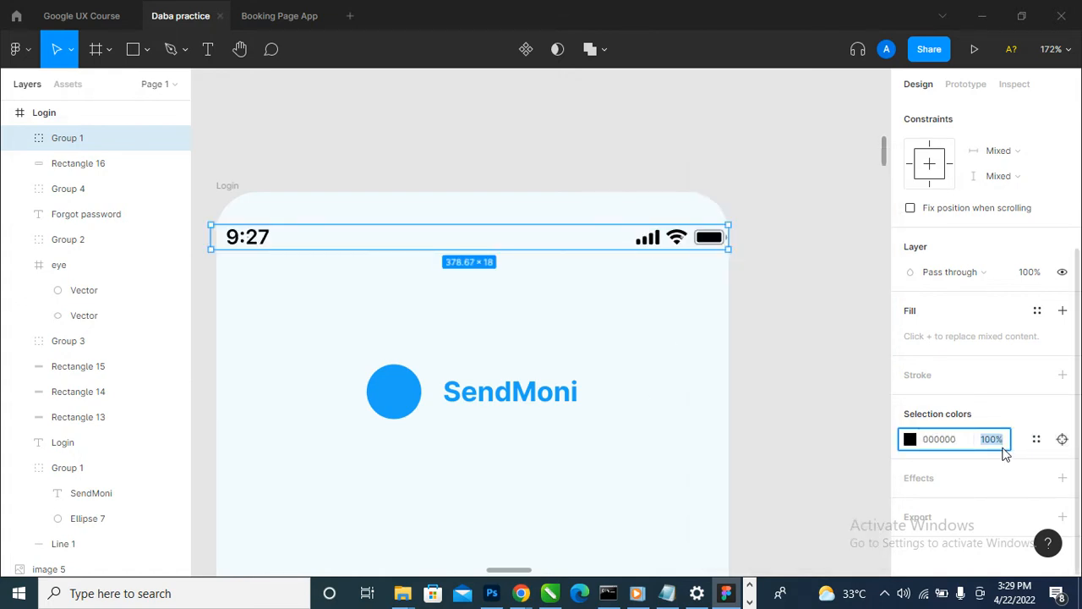
type("70")
key("Return")
left_click(809, 329)
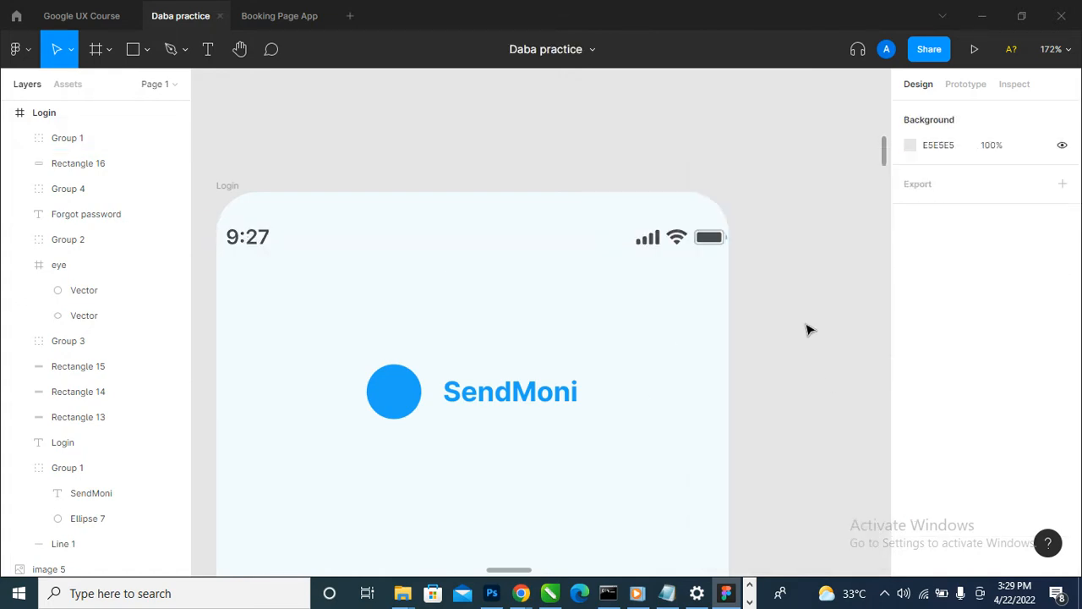
- Move the time text inward within the status bar, narrowing the group to about 331 wide
scroll(814, 316, "down", 3)
scroll(820, 316, "down", 4)
scroll(764, 198, "up", 4)
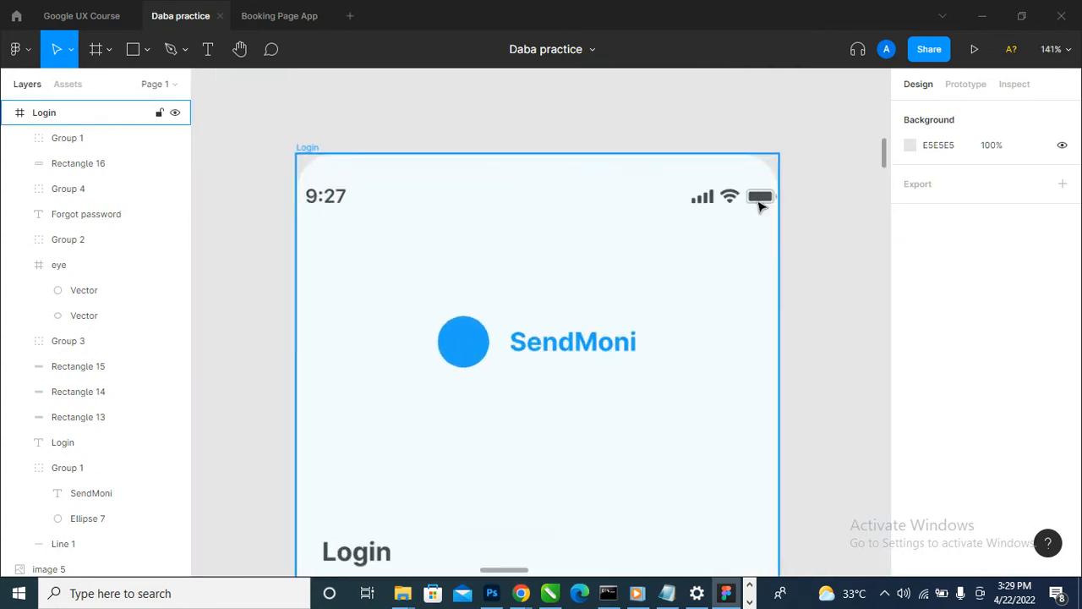
left_click(298, 206)
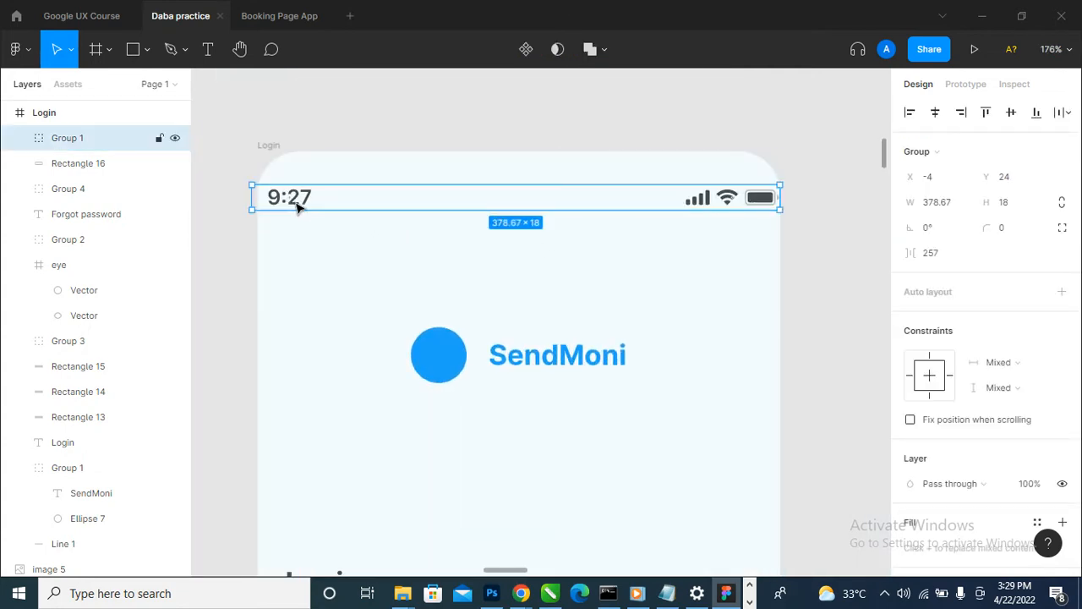
double_click(295, 204)
left_click_drag(293, 203, 362, 211)
left_click(820, 233)
- Move the status bar group inward and centre it horizontally in the Login frame
left_click(766, 203)
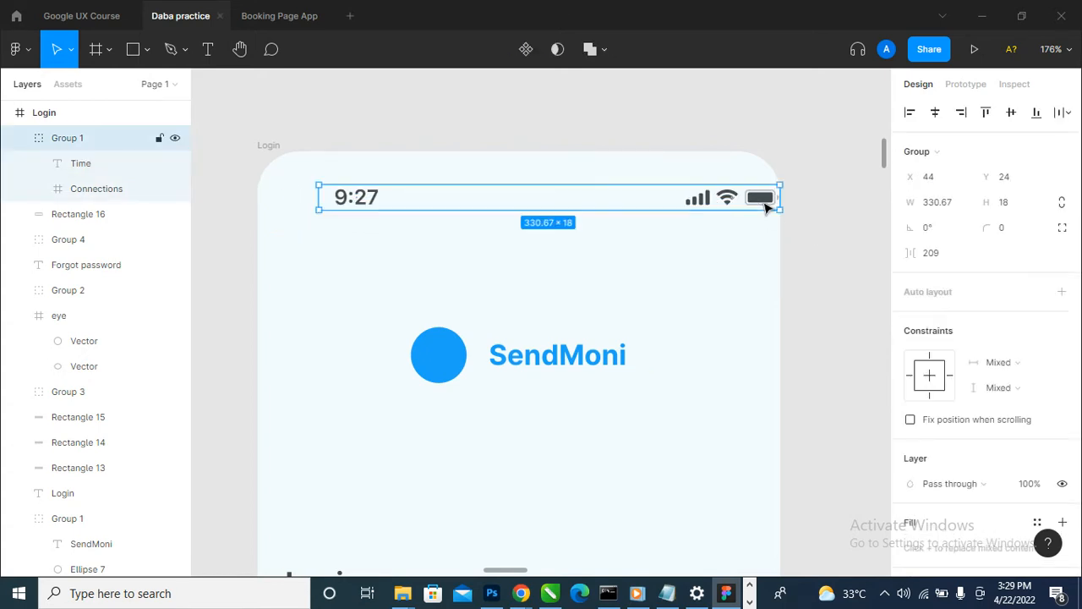
left_click_drag(766, 204, 749, 208)
left_click(943, 115)
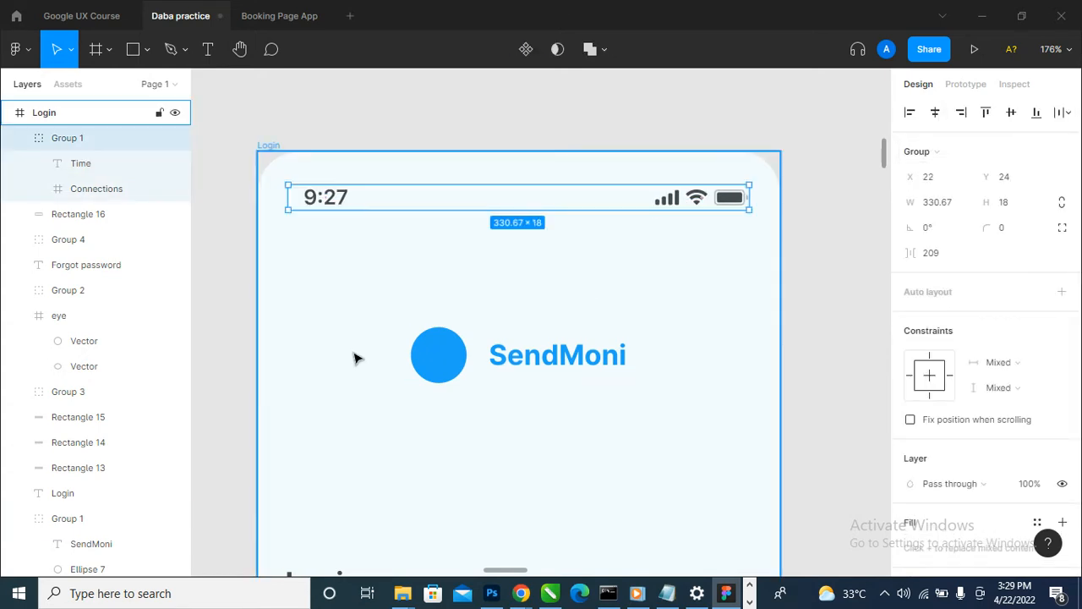
- Delete the duplicate Login frame that has no status bar
scroll(364, 351, "down", 5)
scroll(584, 229, "down", 3)
scroll(657, 344, "down", 3)
left_click(766, 77)
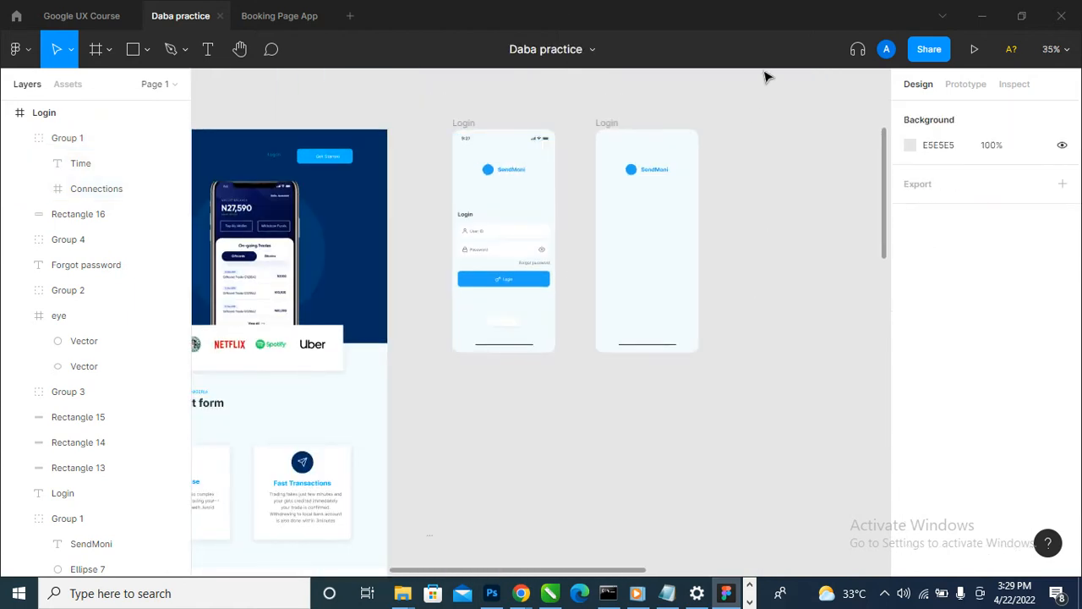
mouse_move(759, 108)
left_mouse_down()
mouse_move(601, 411)
mouse_move(580, 411)
left_mouse_up()
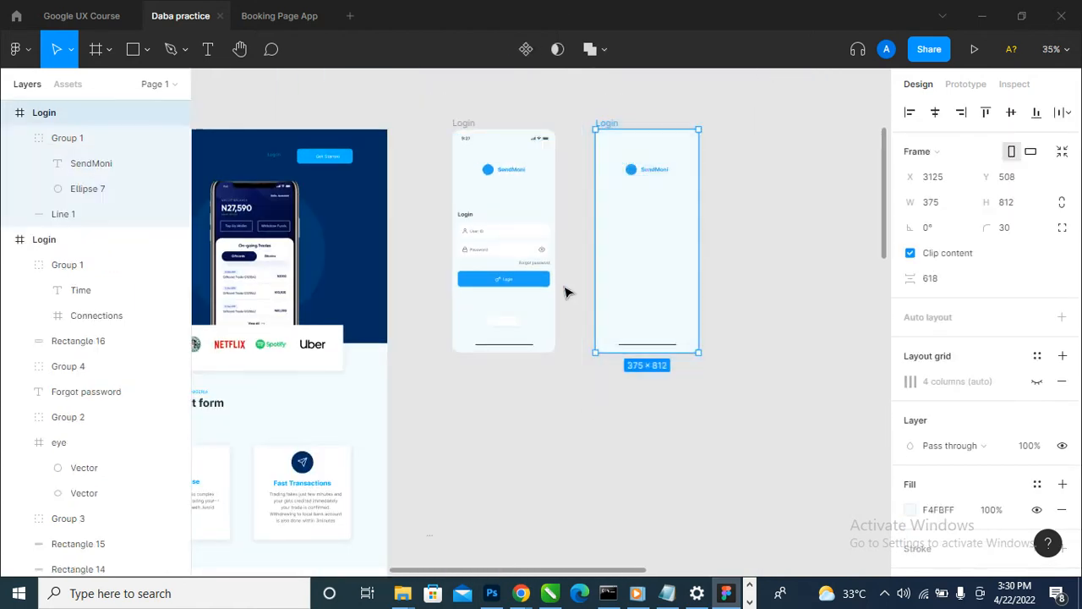
key("Delete")
- Duplicate the updated Login frame beside the original and clear the copy of everything except the status bar and bottom line
left_click_drag(461, 126, 595, 126)
left_click(797, 199)
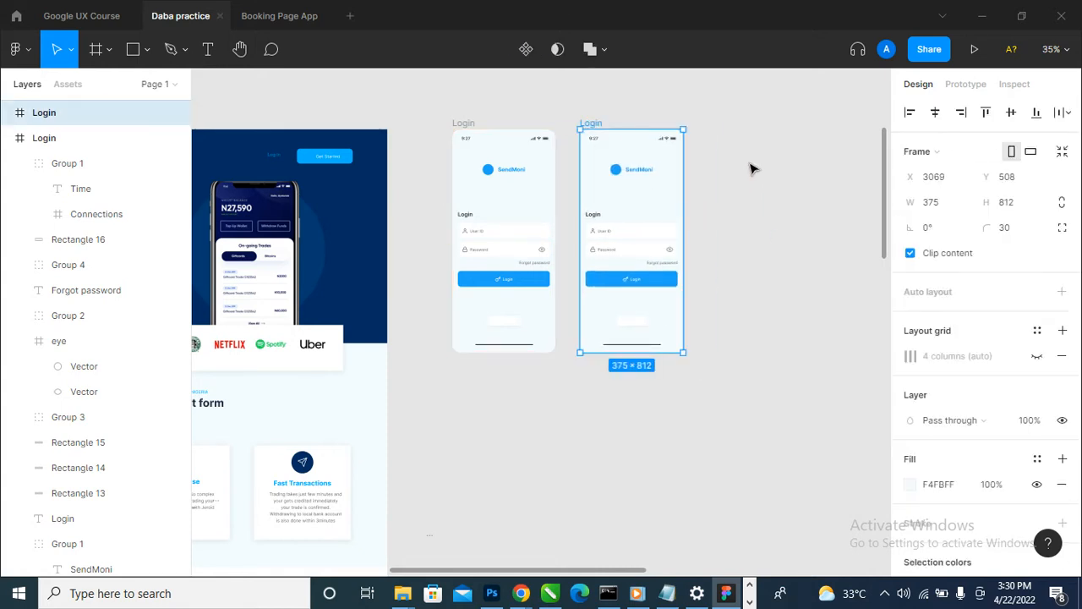
left_click_drag(749, 162, 554, 335)
key("Delete")
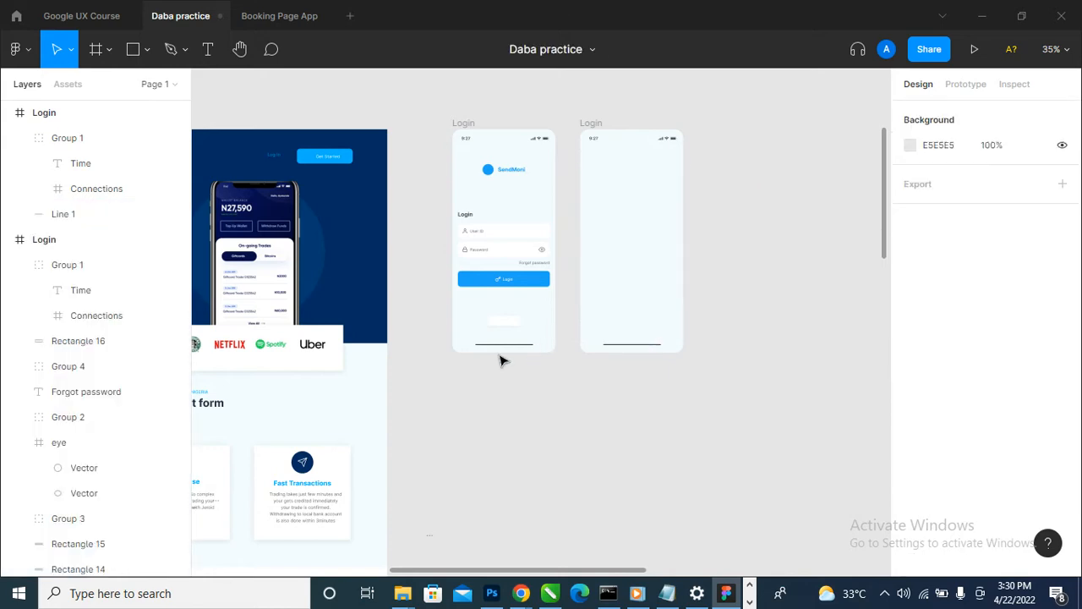
- Duplicate the moodboard's home screen image and place the copy beside the cleared Login frame as a reference
scroll(433, 386, "down", 3)
scroll(690, 305, "right", 3)
scroll(690, 306, "up", 3)
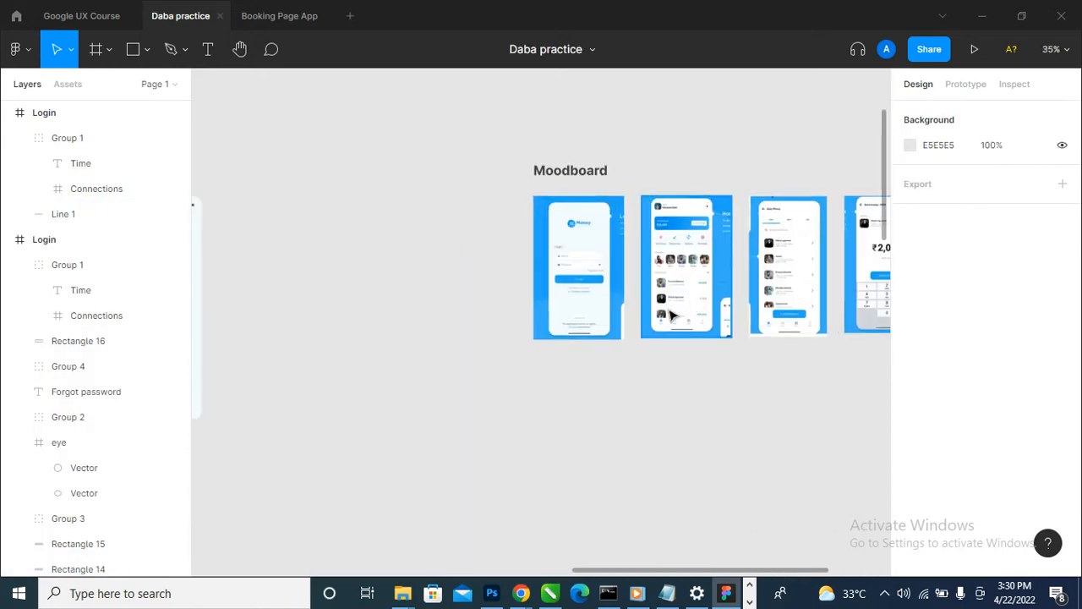
left_click_drag(686, 303, 276, 314)
scroll(742, 377, "down", 3)
left_click_drag(438, 337, 580, 361)
scroll(668, 383, "up", 3)
scroll(430, 217, "up", 5)
scroll(384, 157, "up", 2)
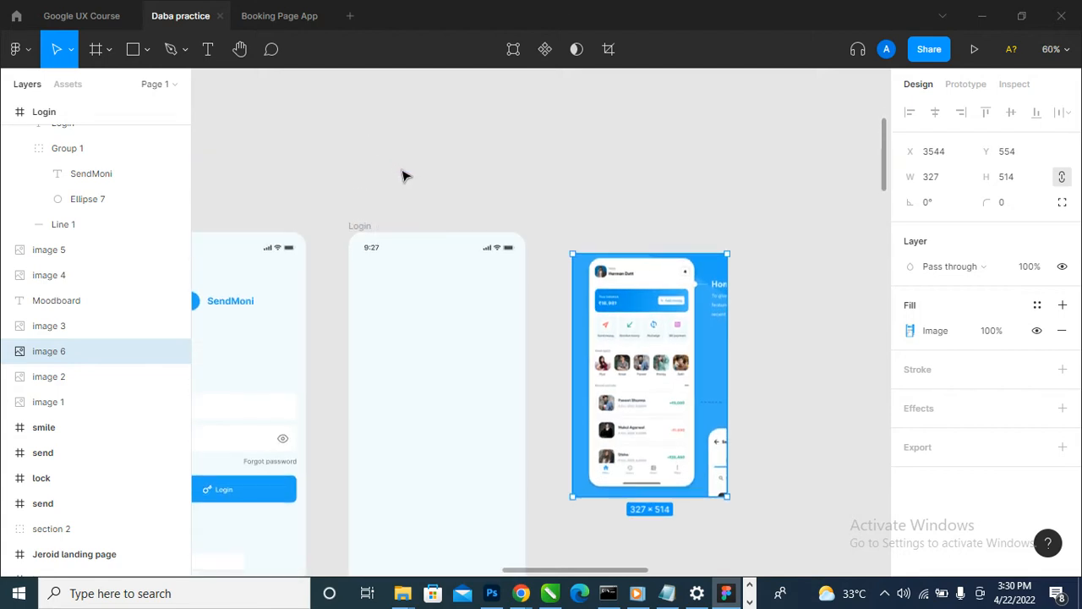
scroll(398, 262, "up", 3)
left_click(349, 246)
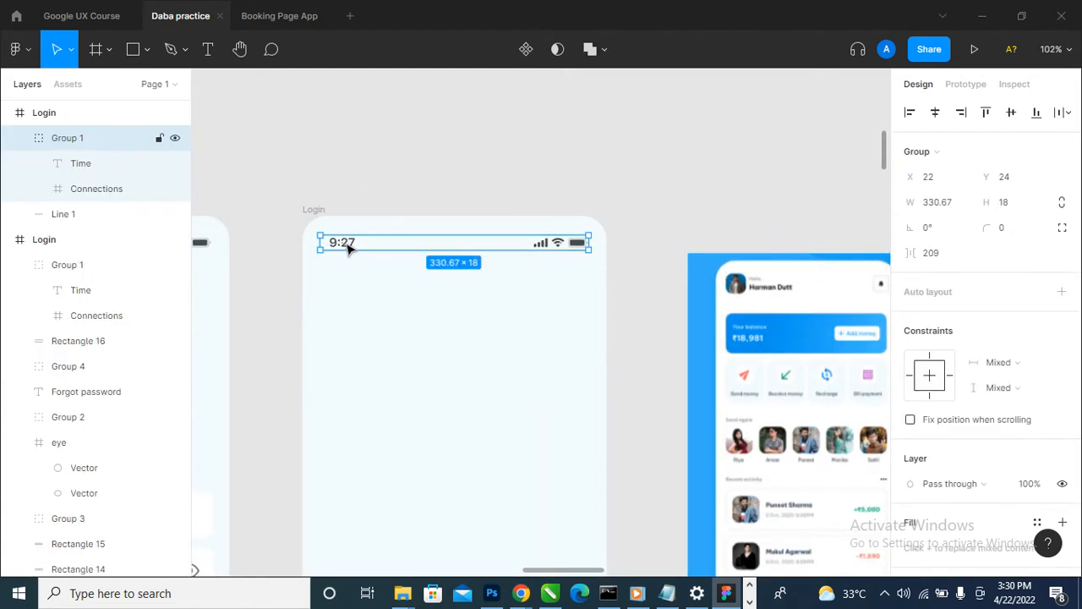
scroll(471, 223, "down", 2)
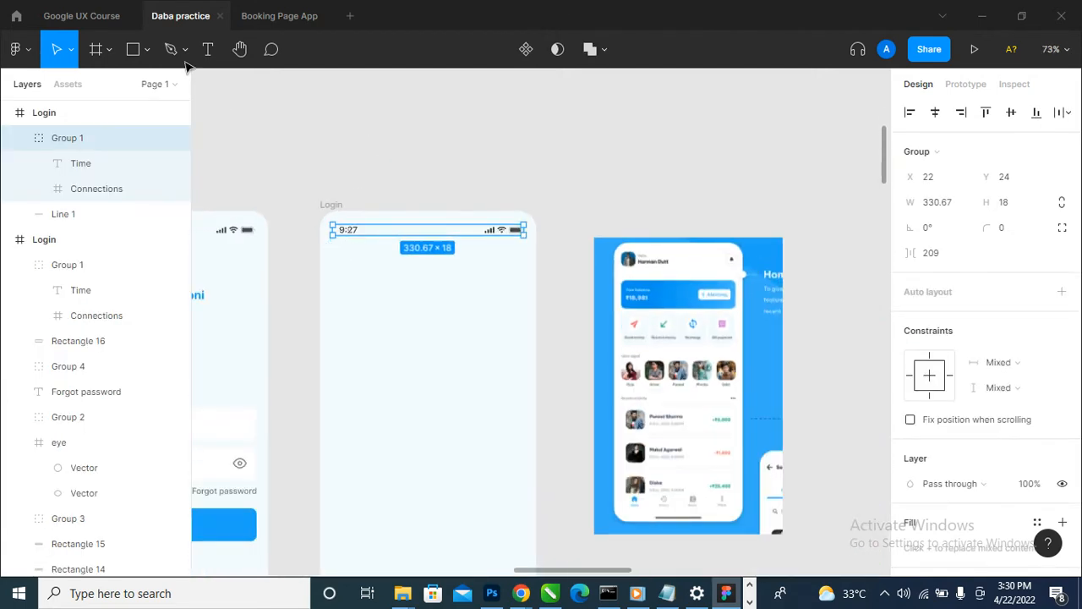
left_click(148, 51)
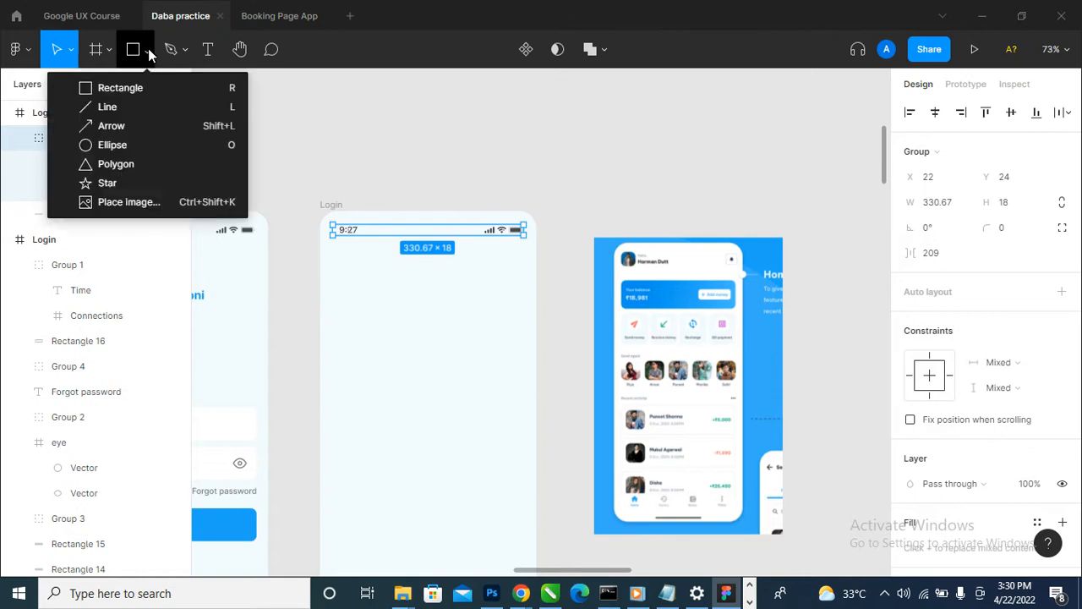
left_click(127, 88)
scroll(340, 267, "up", 4)
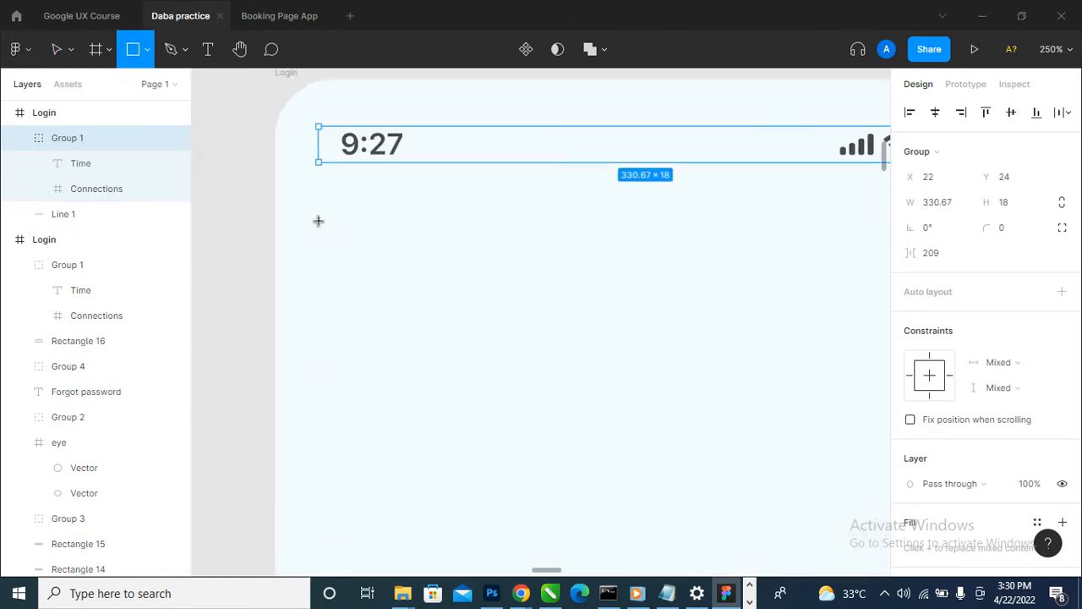
scroll(318, 221, "down", 3)
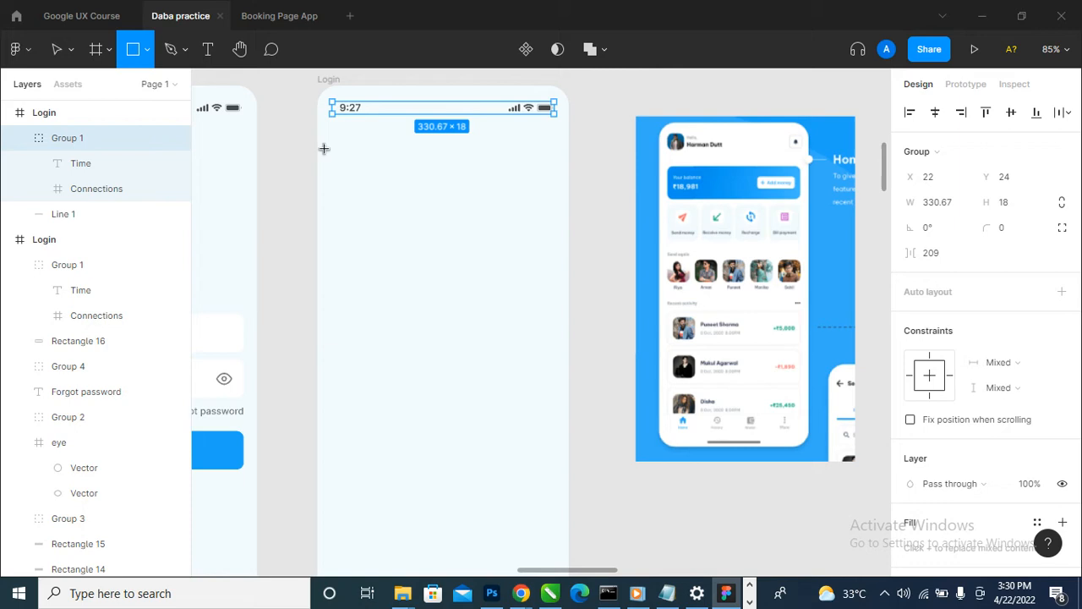
key("v")
- Show the column layout grid on the cleared Login frame and draw a 39 × 39 square below the status bar's time
left_click(329, 80)
left_click(1036, 382)
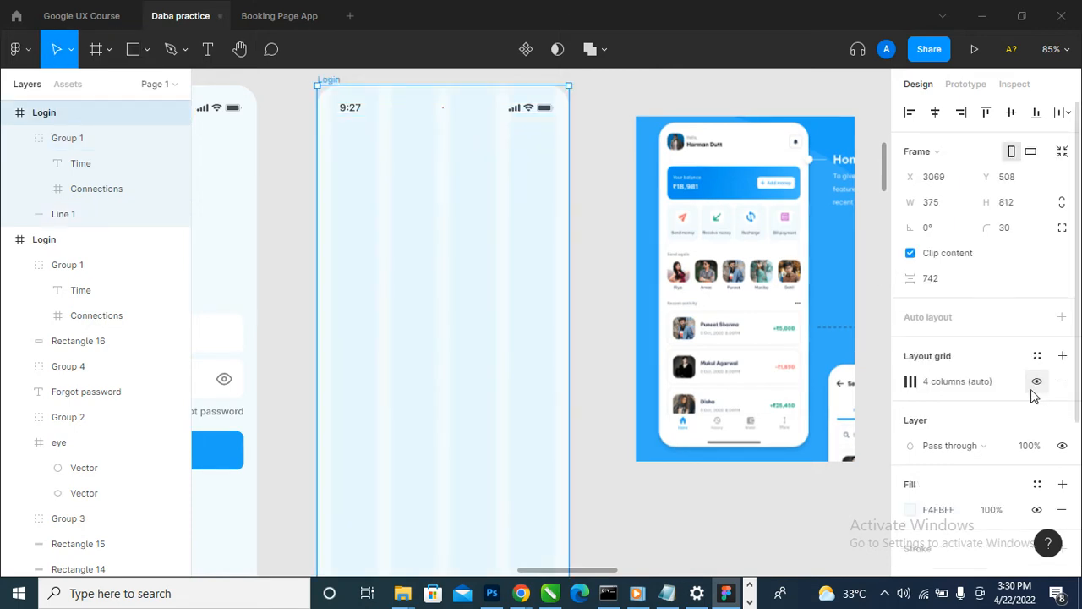
left_click(145, 53)
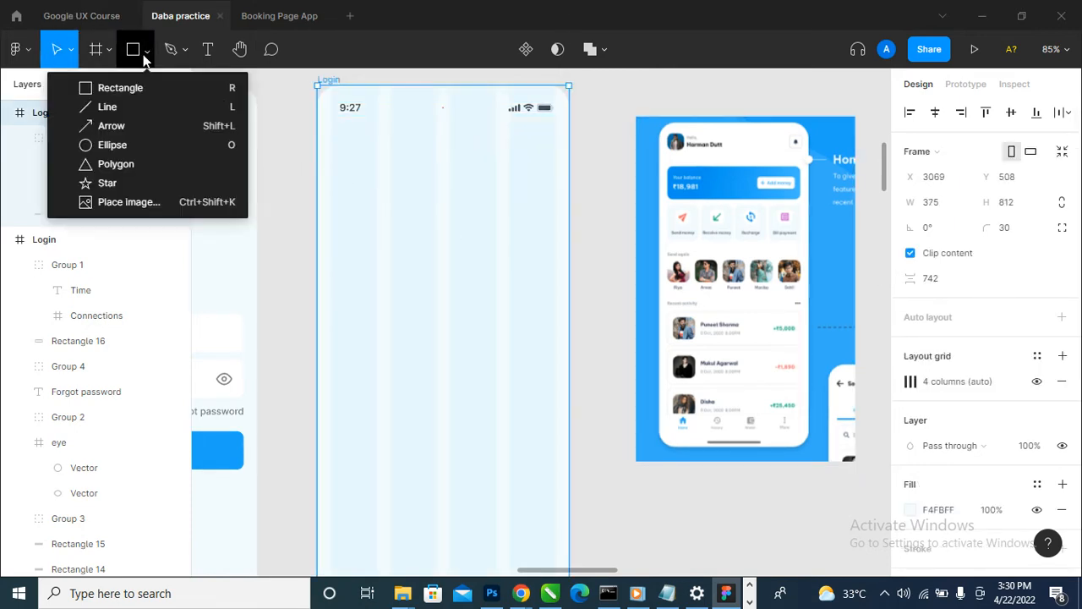
left_click(148, 87)
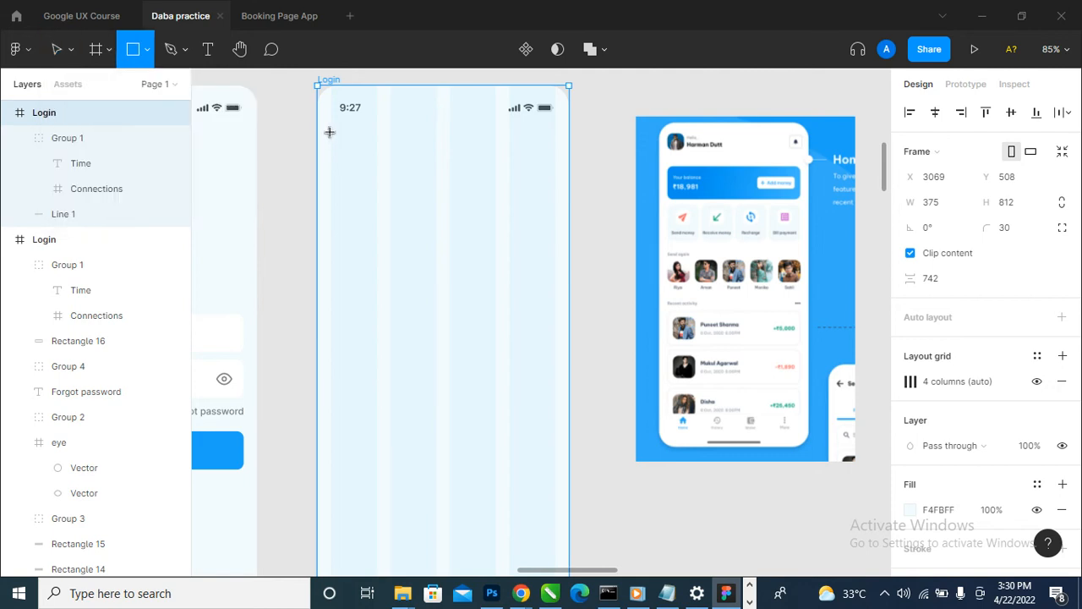
left_click_drag(329, 132, 356, 158)
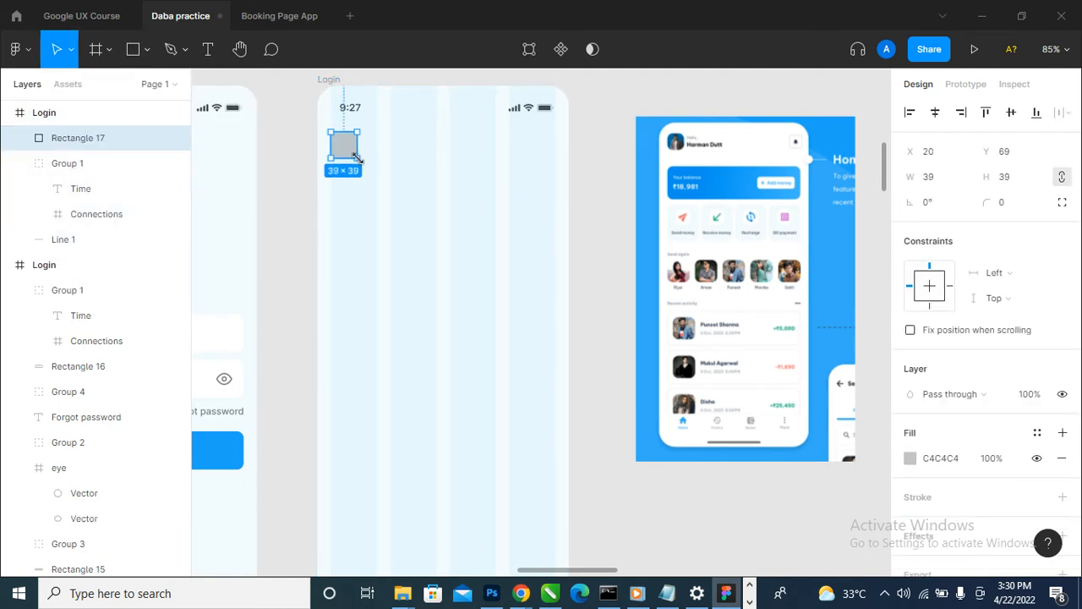
- Round the corners of the square below the time with a radius of 10
scroll(719, 145, "up", 3)
scroll(720, 146, "down", 3)
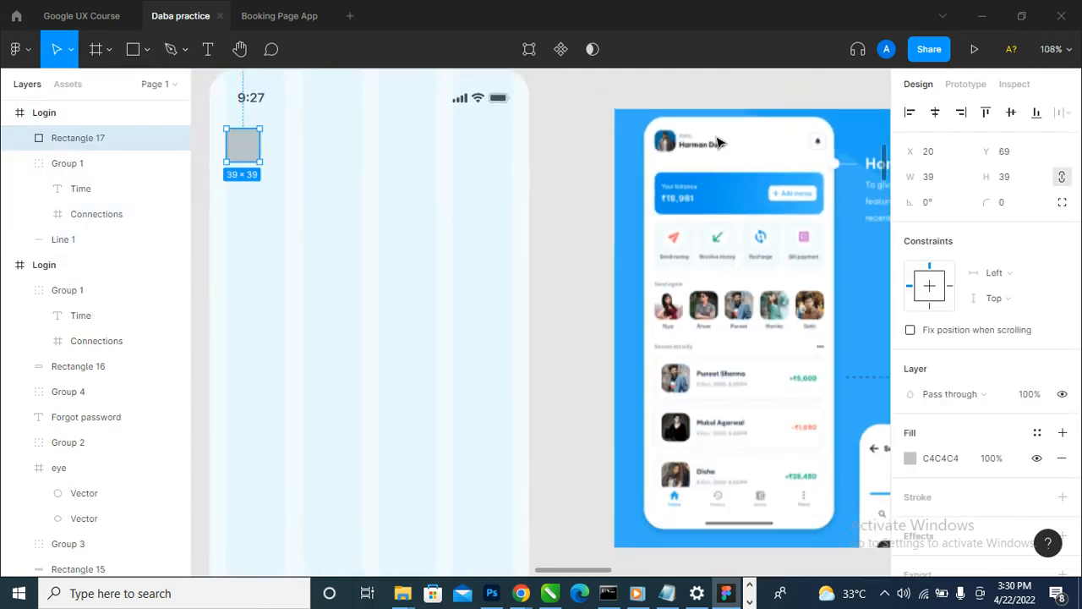
scroll(347, 136, "up", 3)
left_click(1007, 203)
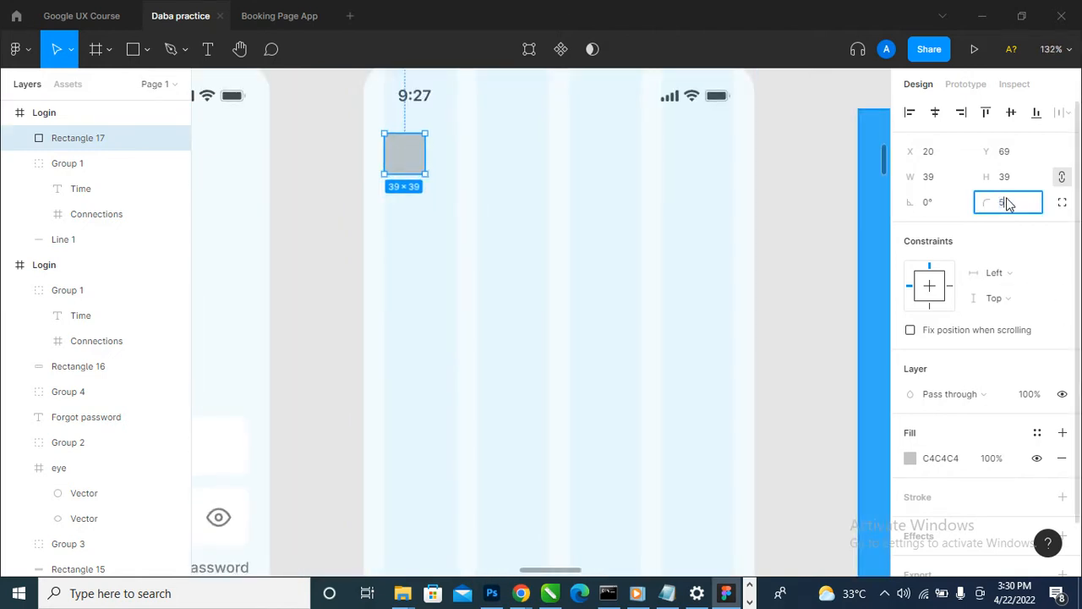
key("Return")
left_click(1015, 201)
type("10")
key("Return")
scroll(592, 351, "down", 3)
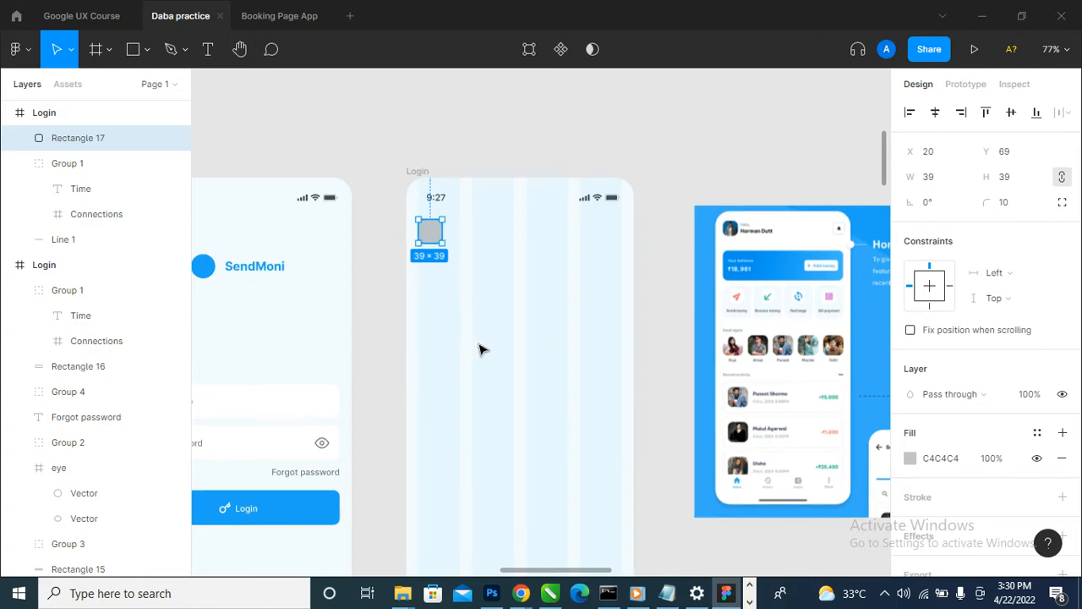
scroll(432, 252, "up", 3)
scroll(436, 250, "down", 2)
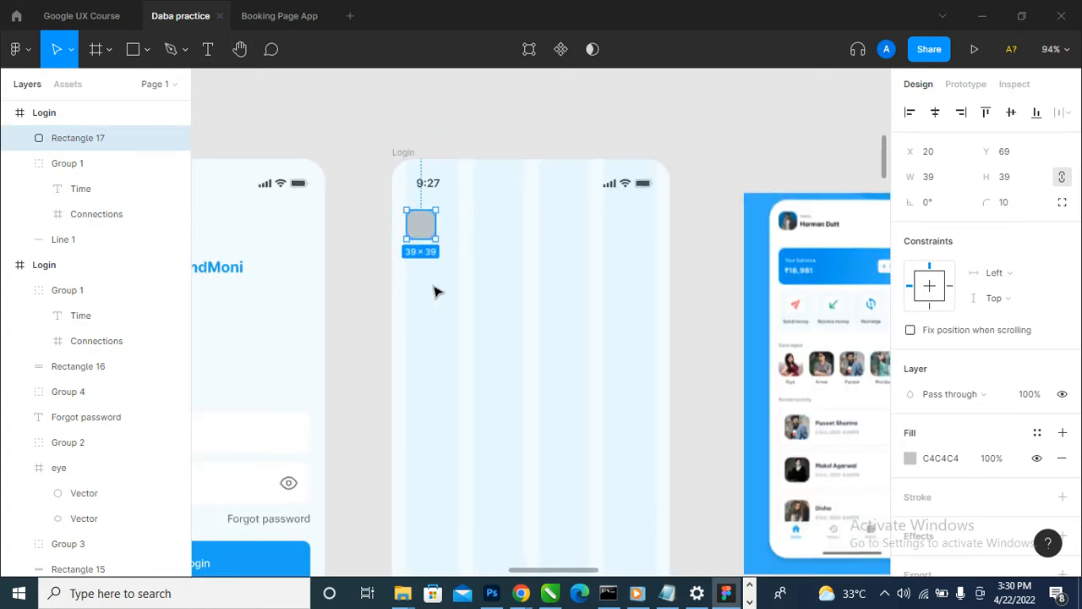
- Open the Unsplash plugin for the rounded square and search its photos for "men"
left_click(27, 49)
mouse_move(87, 265)
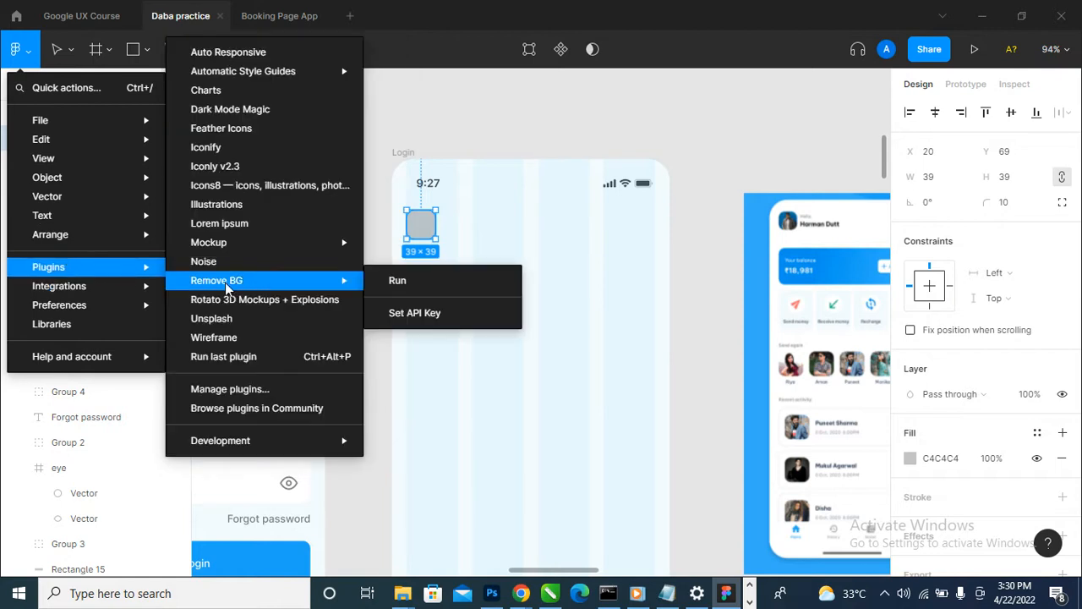
left_click(254, 319)
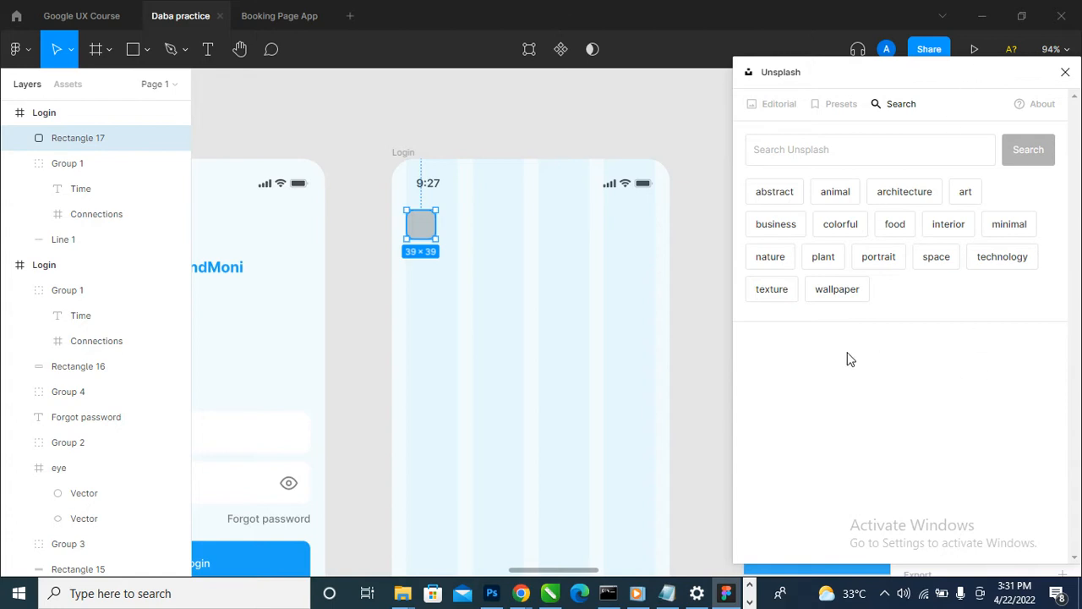
left_click(820, 156)
type("men")
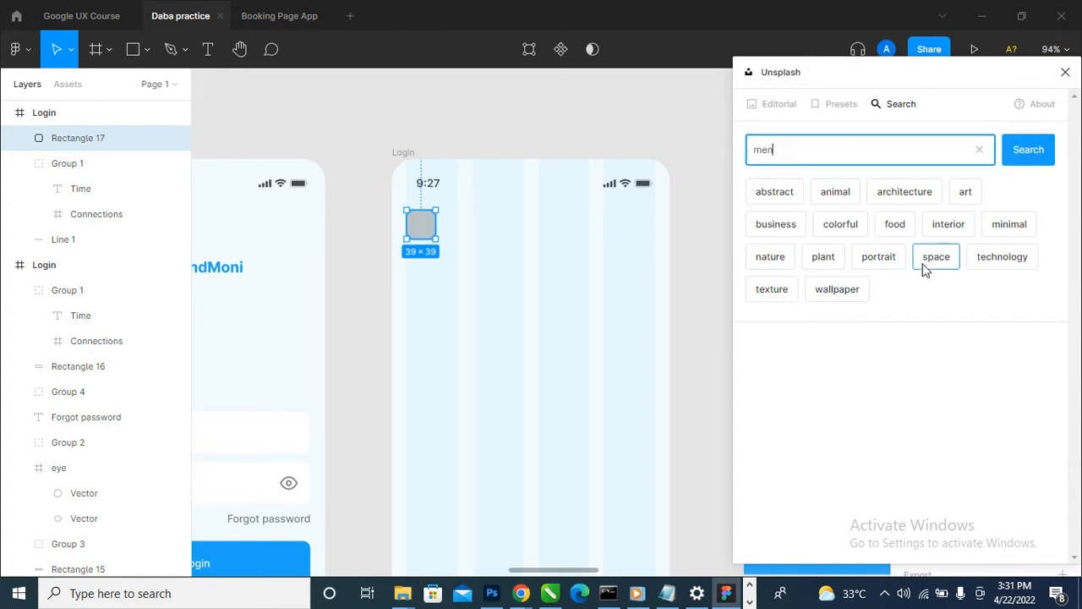
key("Return")
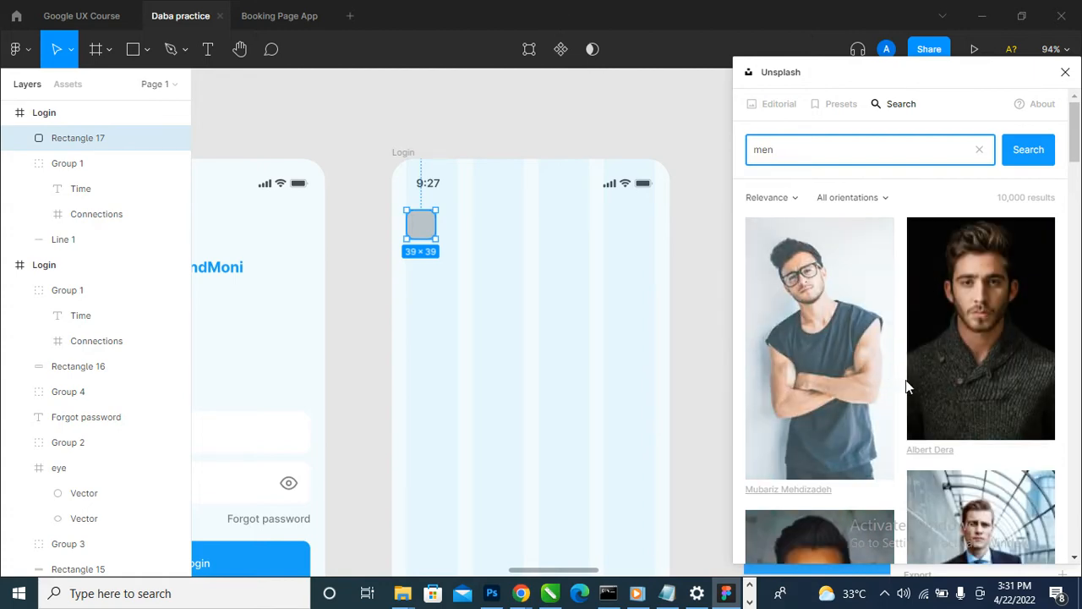
- Fill the rounded square with the portrait of the smiling man in a white T-shirt and close Unsplash
scroll(926, 383, "down", 3)
scroll(812, 499, "up", 2)
scroll(812, 499, "down", 3)
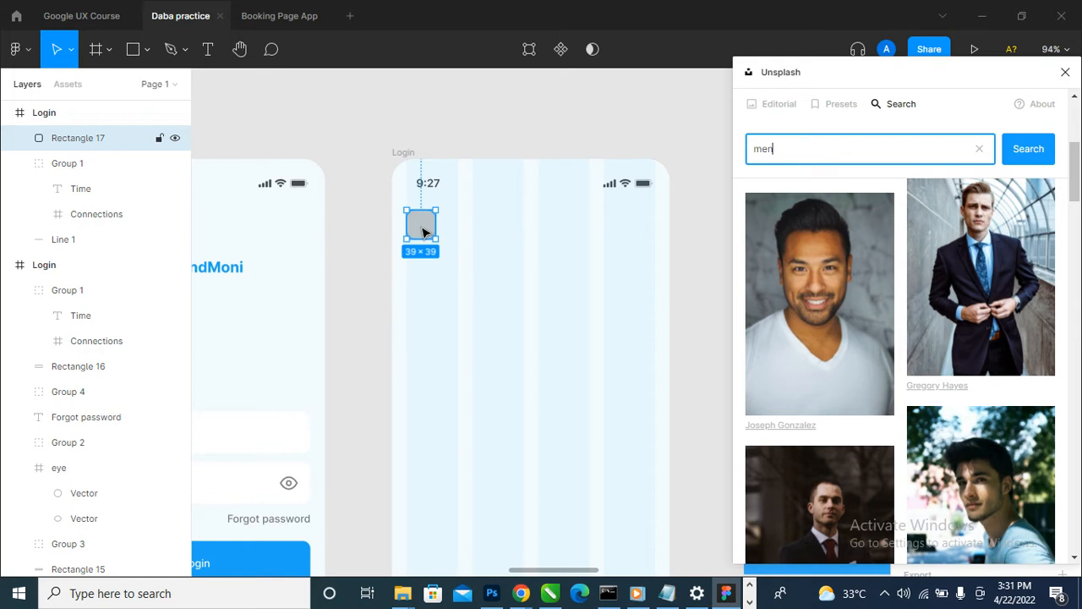
left_click(839, 290)
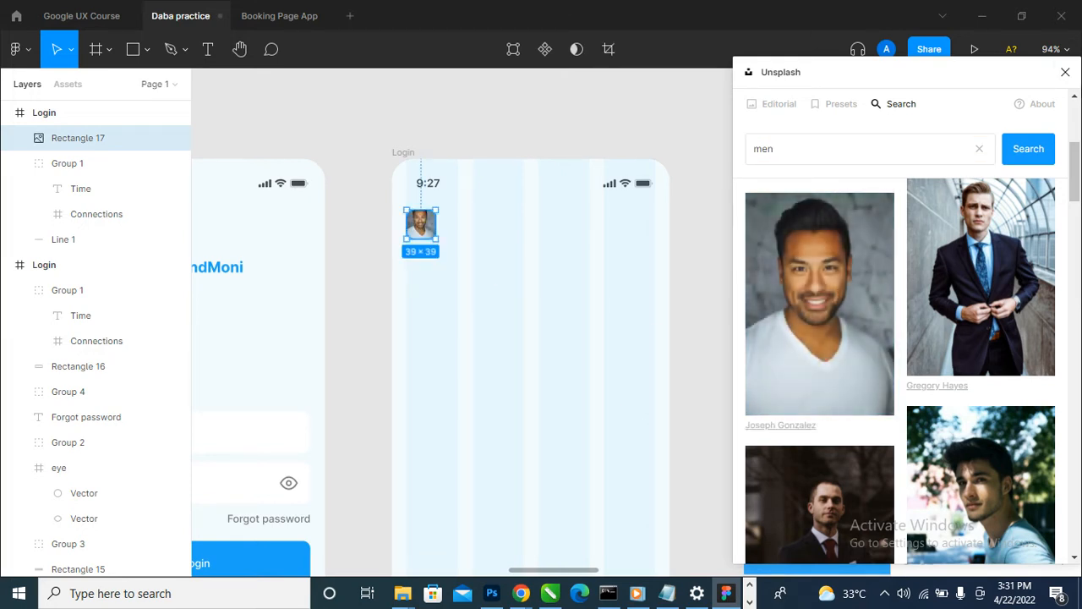
left_click(1065, 74)
left_click(725, 265)
- Move the home screen reference image closer to the second Login frame
scroll(566, 234, "up", 3)
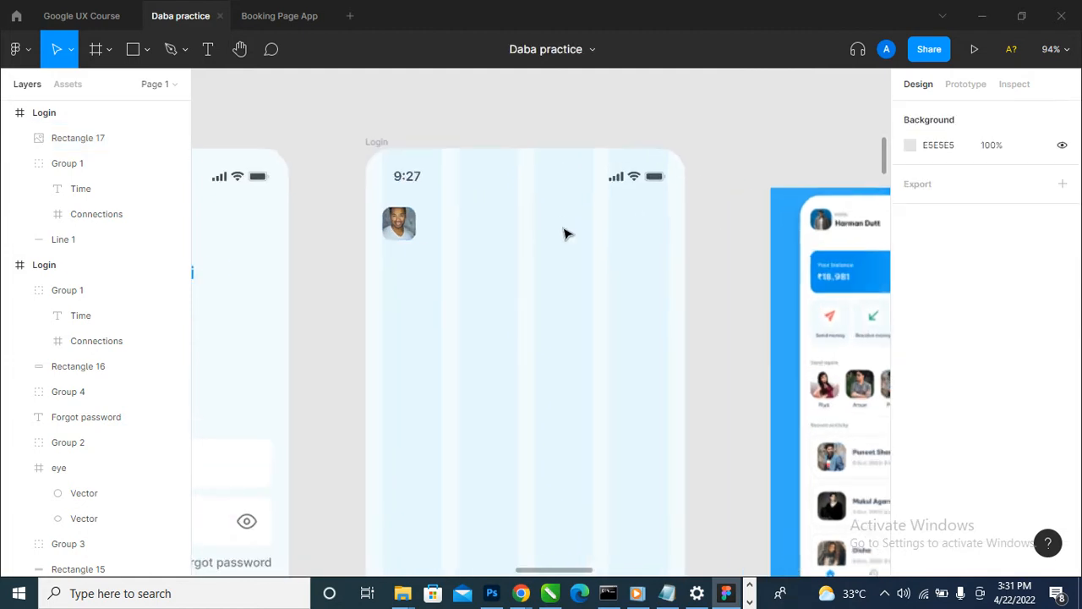
scroll(454, 266, "down", 2)
left_click_drag(817, 300, 770, 290)
scroll(789, 211, "up", 4)
scroll(789, 215, "down", 3)
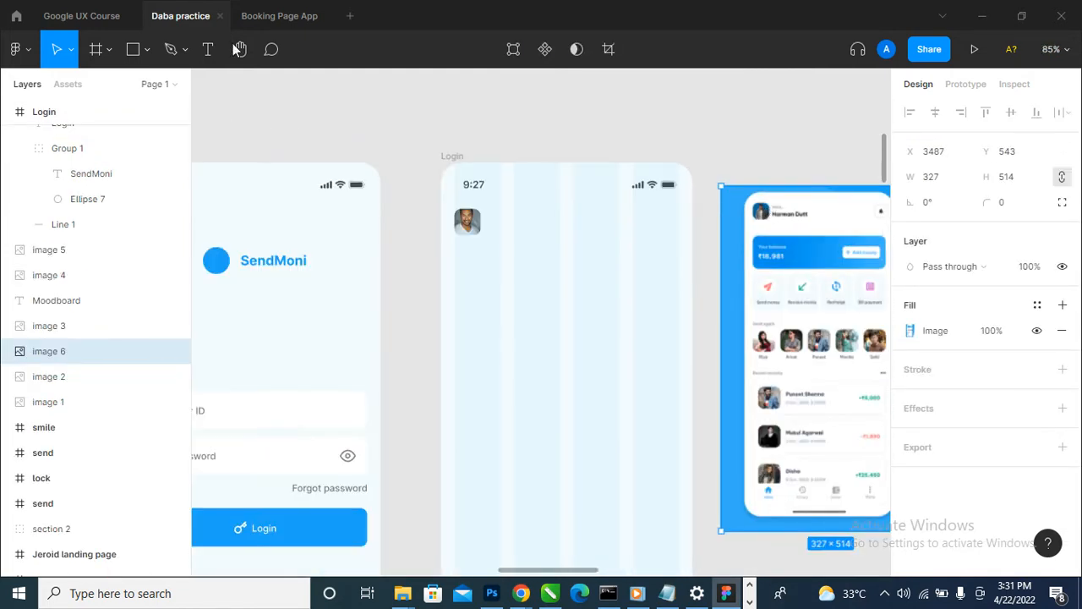
- Add the two-line text "Hello" and "Expert Media" near the profile photo in the second Login frame
left_click(208, 49)
left_click(537, 253)
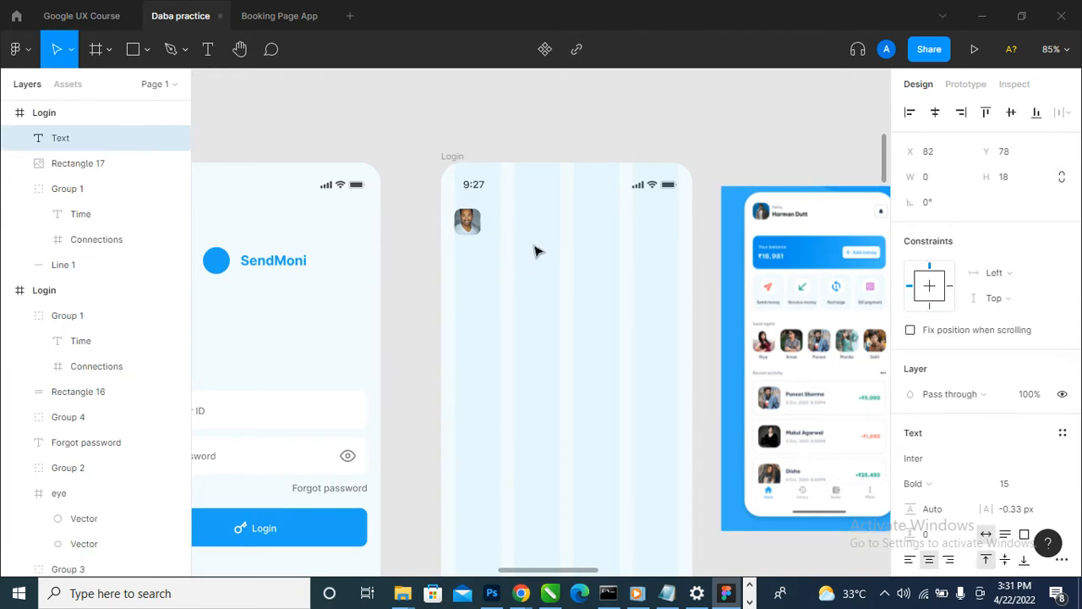
type("Hello")
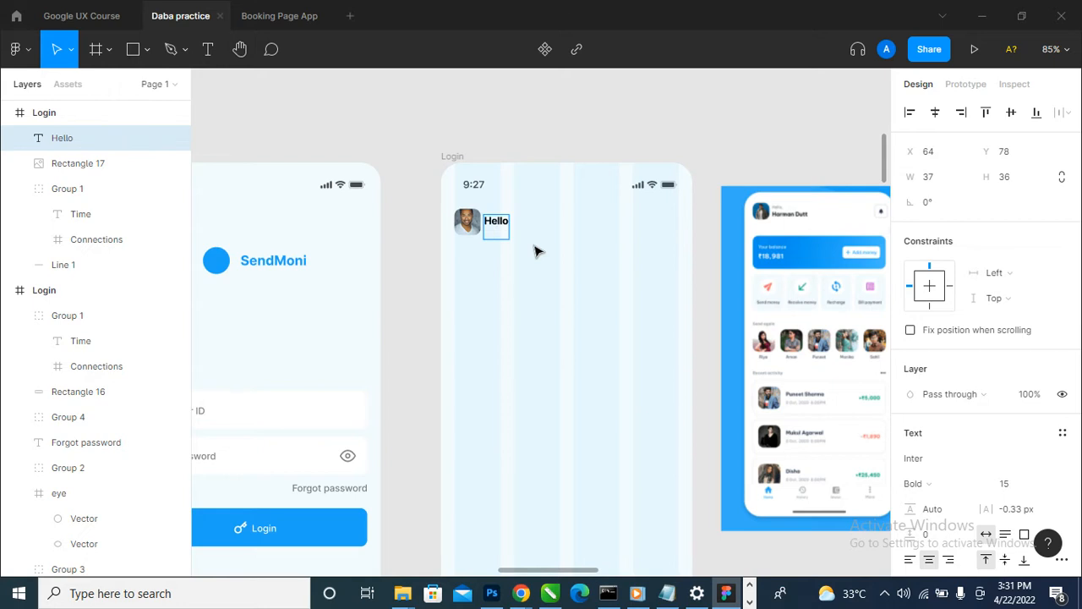
type(" Expert")
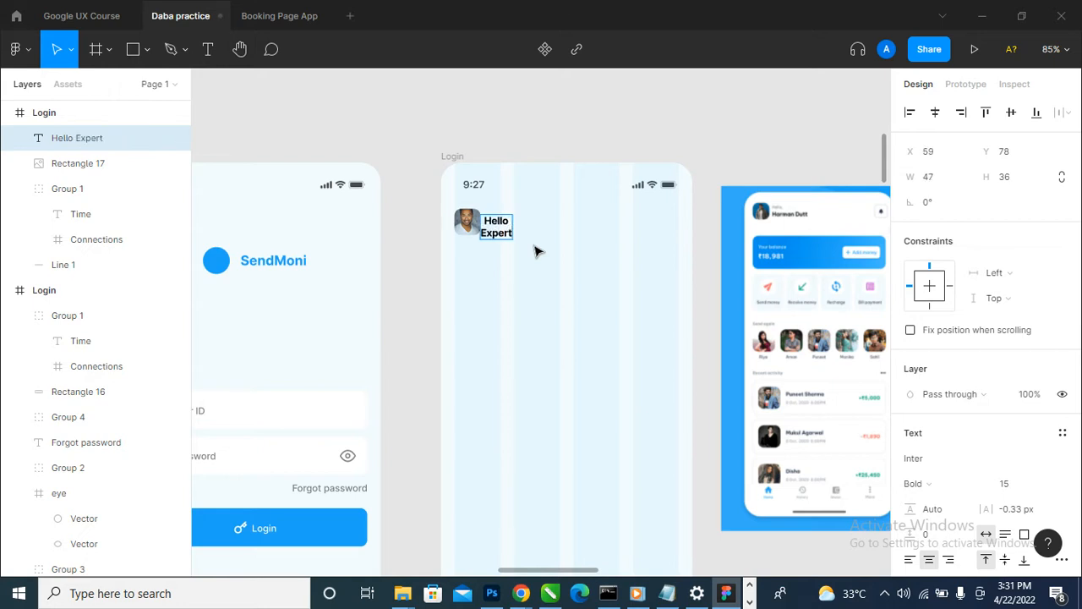
type(" Media")
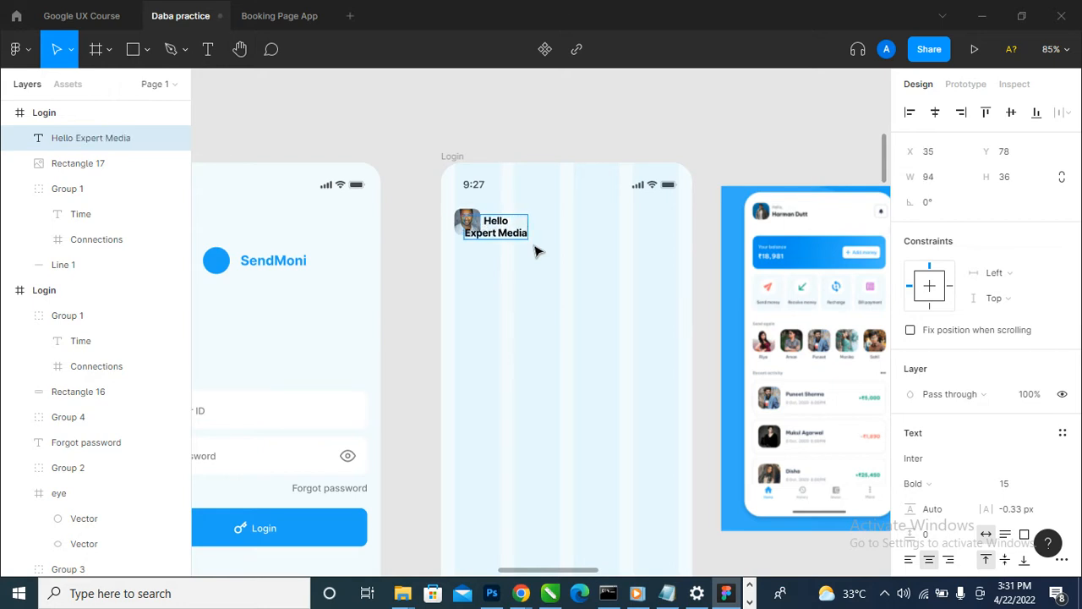
key("Escape")
- Left-align the greeting text, keep its box auto-sized, and place it beside the profile photo, vertically centred on it
scroll(924, 505, "down", 3)
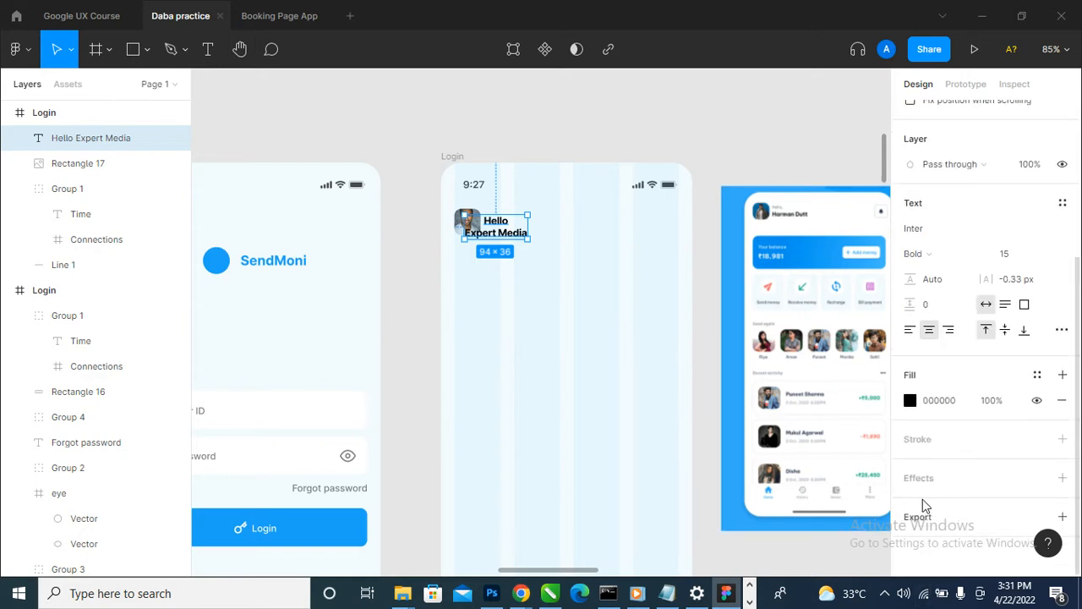
left_click(911, 331)
scroll(526, 233, "up", 1)
left_click_drag(528, 242, 526, 233)
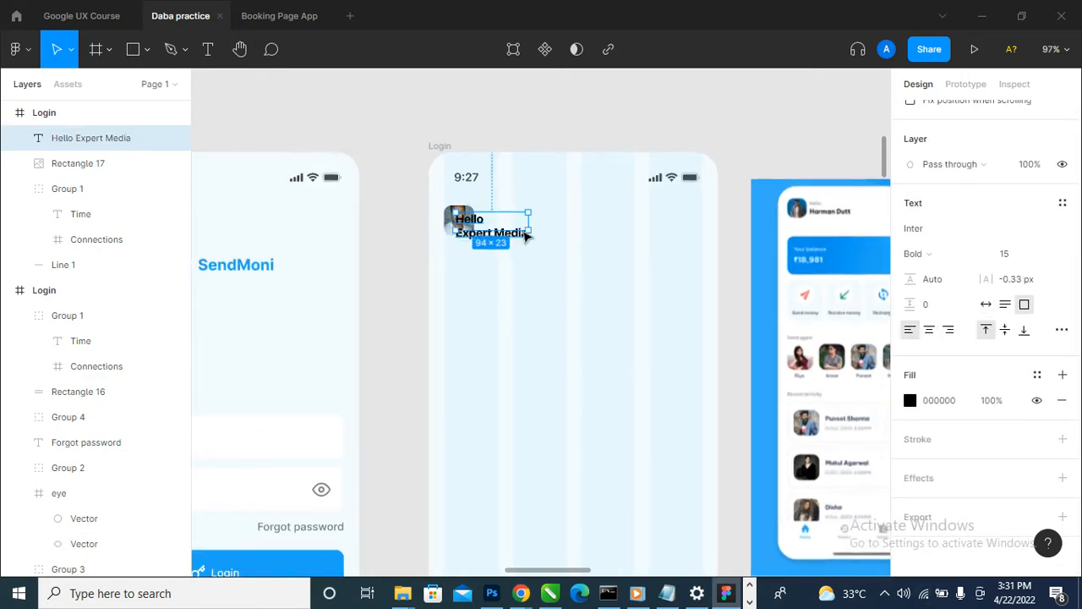
double_click(526, 236)
scroll(526, 236, "up", 3)
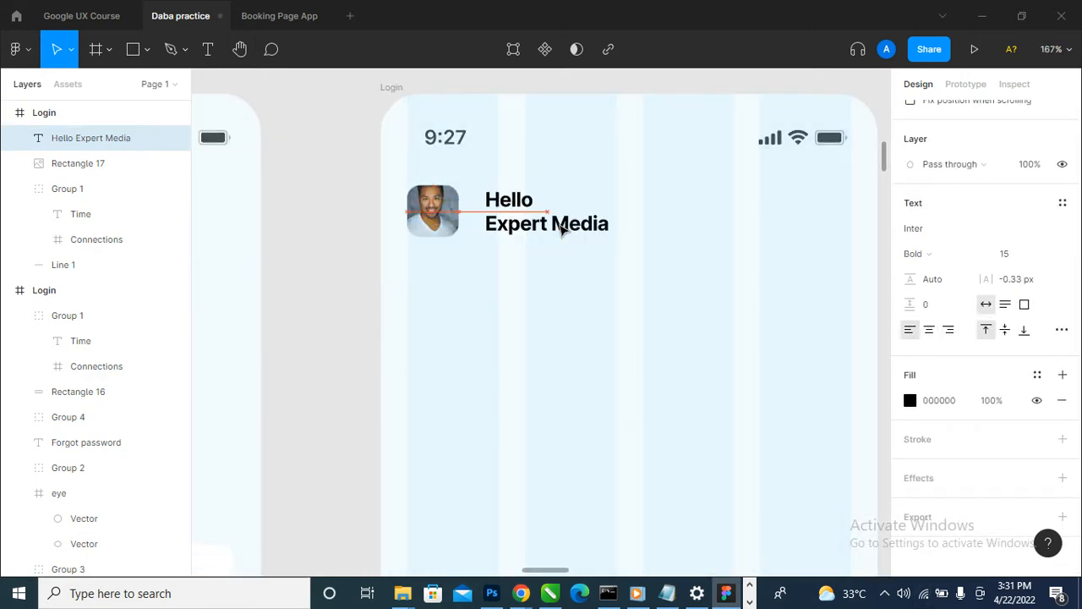
scroll(562, 228, "down", 5)
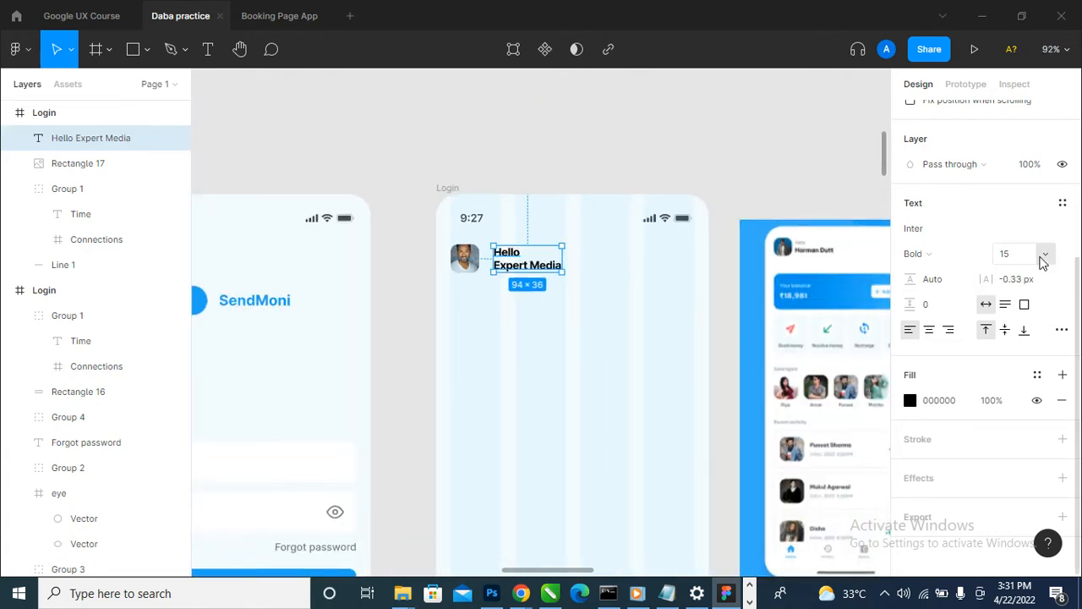
- Set the greeting text's font size to 12
left_click(1046, 259)
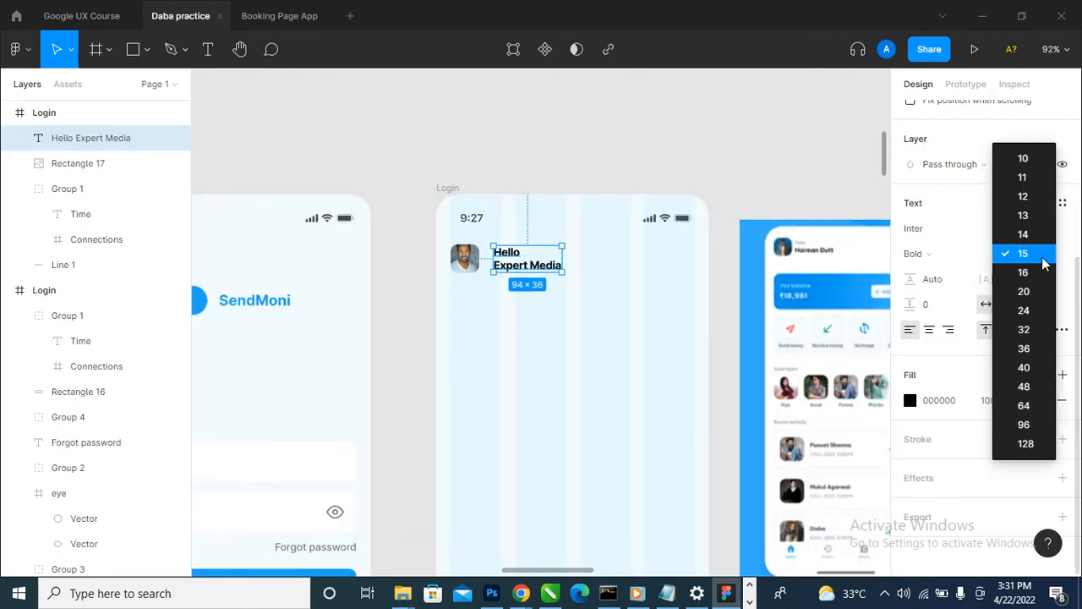
left_click(1039, 211)
scroll(676, 273, "down", 5)
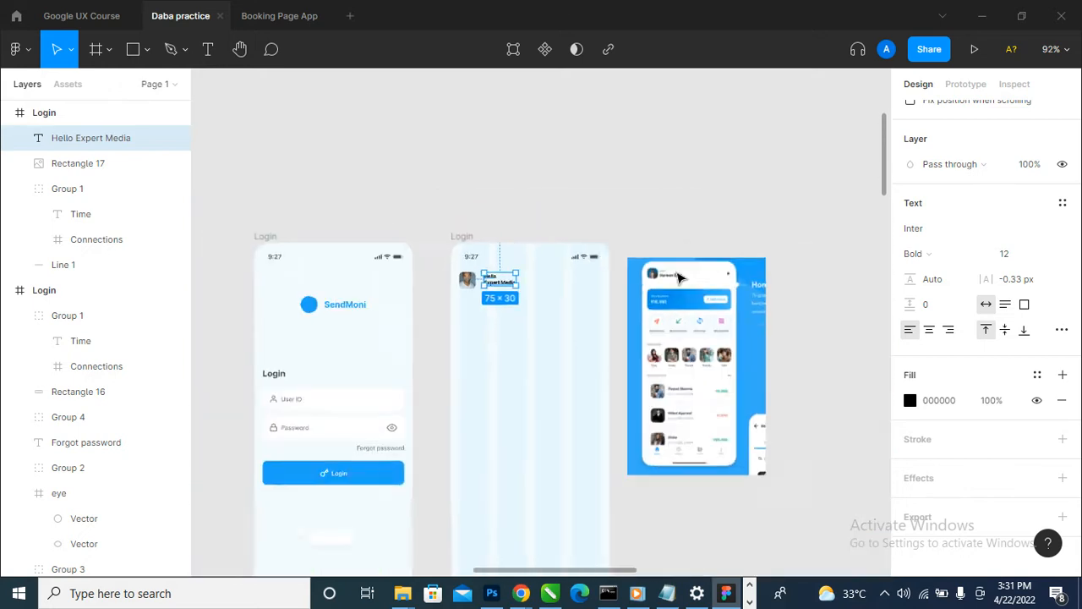
- Check the User ID and Login label font sizes in the first Login frame and set the greeting text's font size to 14
left_click(720, 203)
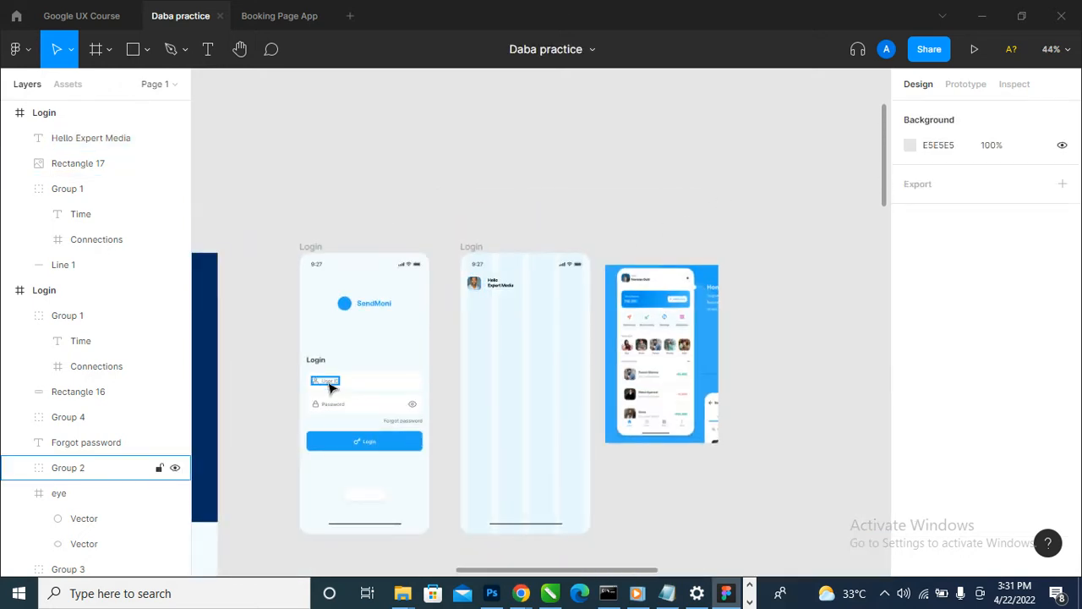
double_click(330, 386)
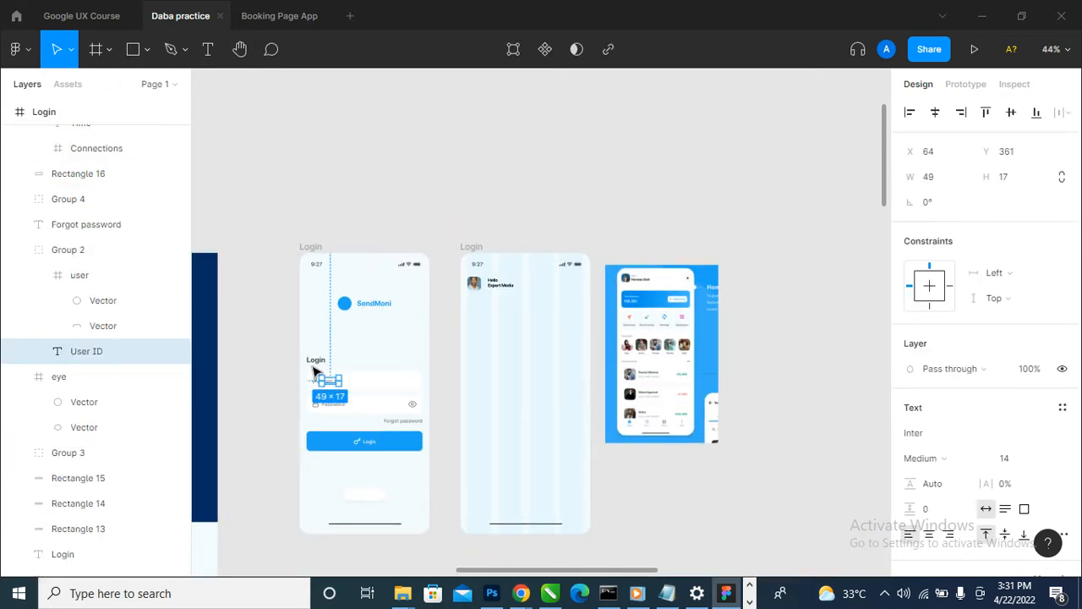
left_click(317, 363)
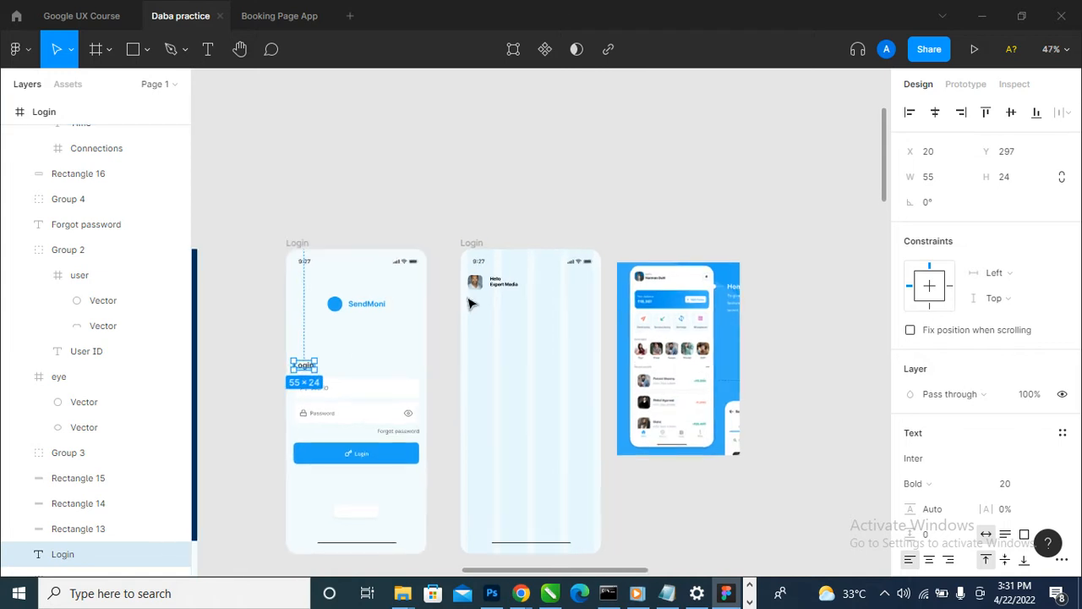
scroll(525, 279, "up", 5)
left_click(528, 271)
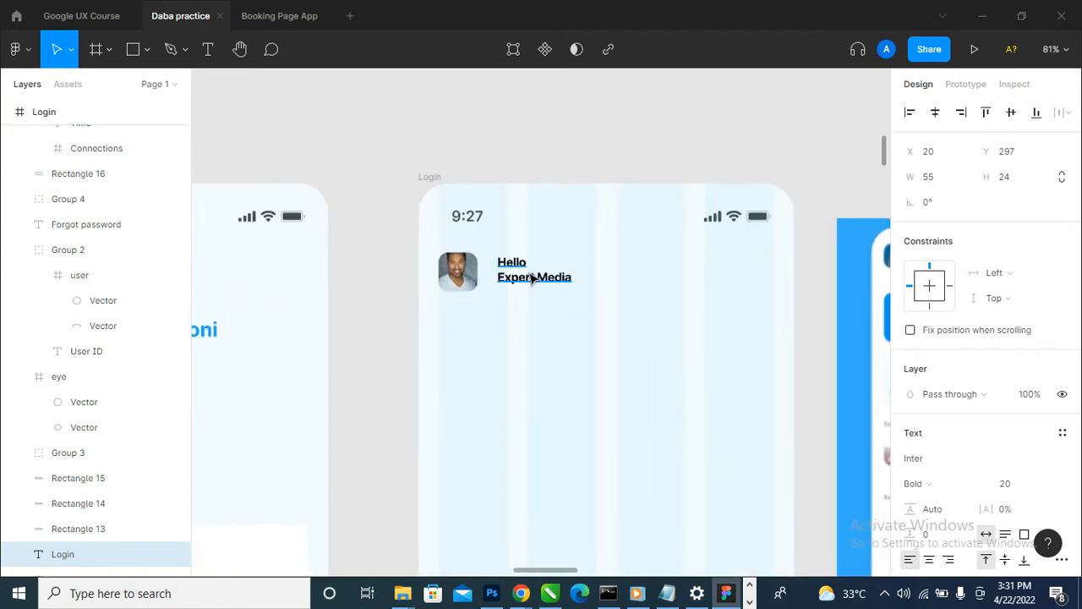
left_click(1047, 484)
left_click(1024, 345)
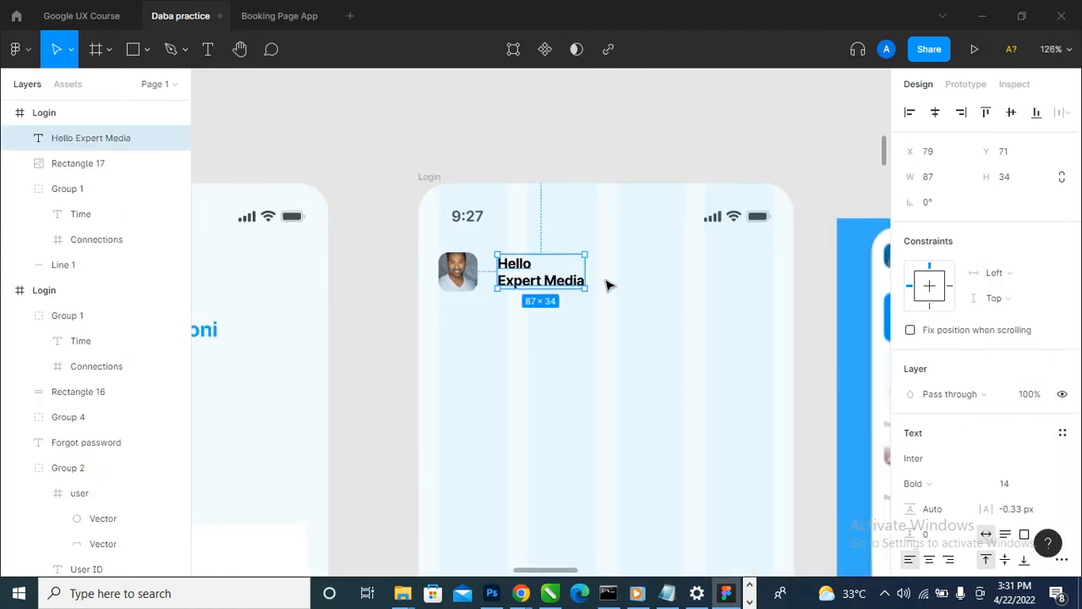
- Set the weight of the greeting's "Hello" line to Regular, leaving "Expert Media" bold
scroll(535, 270, "down", 3)
scroll(507, 279, "up", 3)
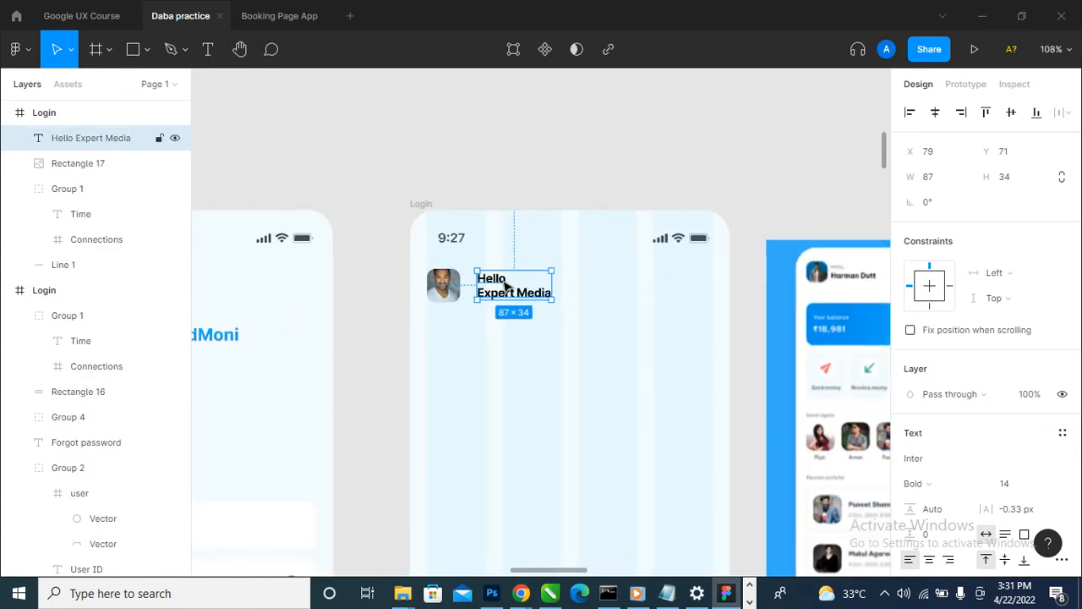
double_click(508, 279)
left_click(510, 277)
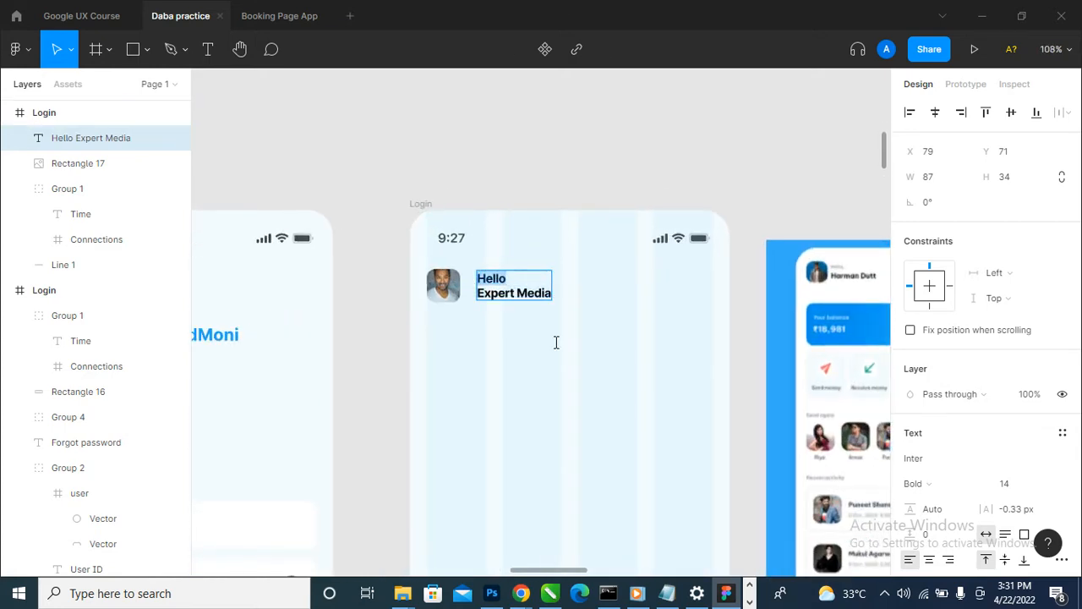
scroll(990, 399, "down", 3)
left_click(972, 257)
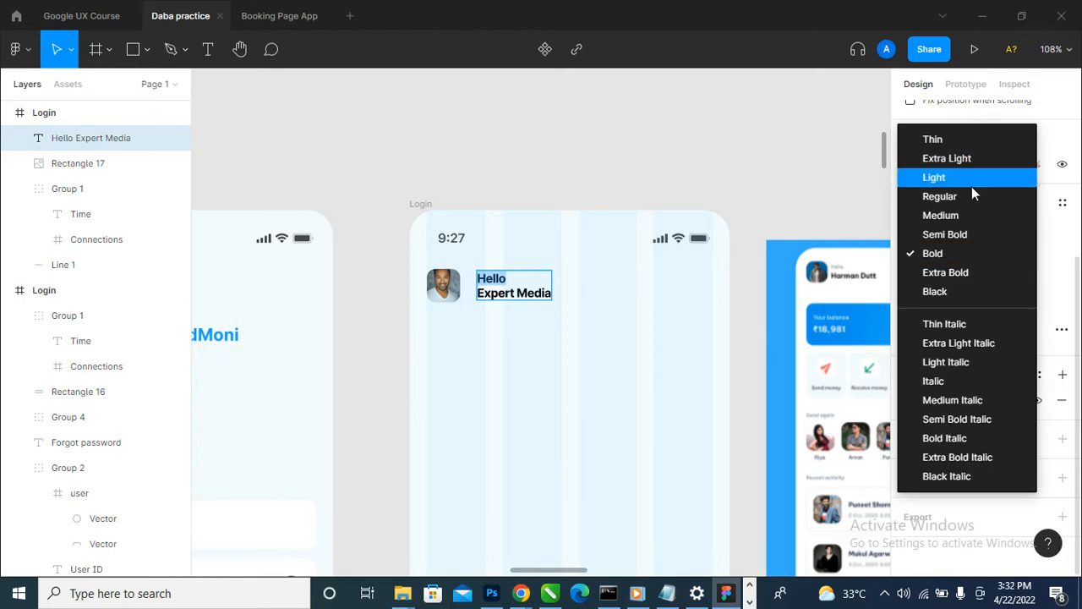
left_click(972, 195)
scroll(486, 371, "down", 2)
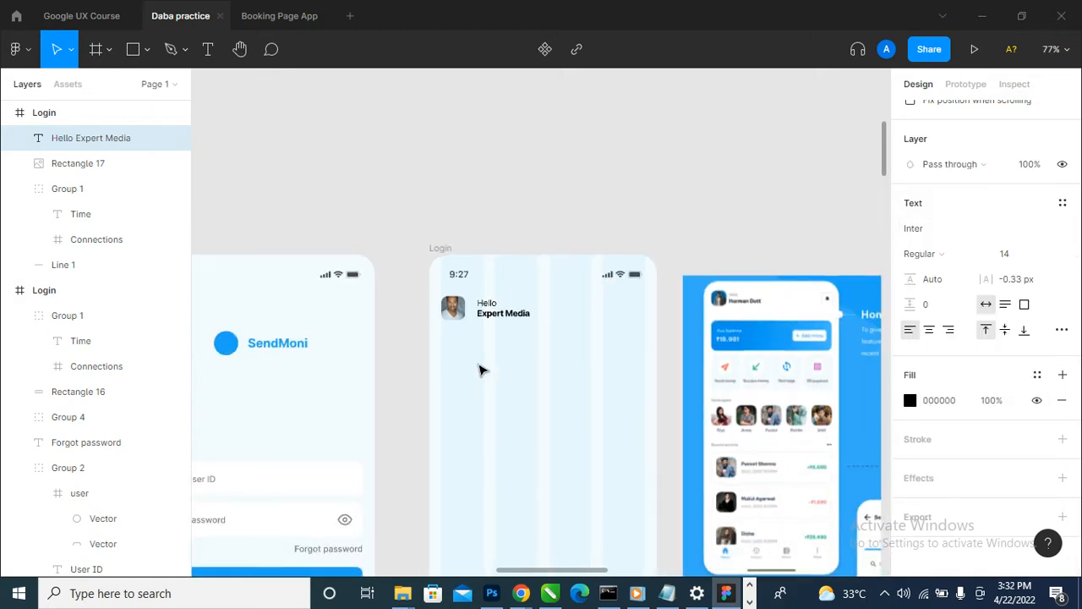
- Move the greeting text closer to the profile photo, leaving a 15 px gap, and align their vertical centres
scroll(497, 316, "up", 3)
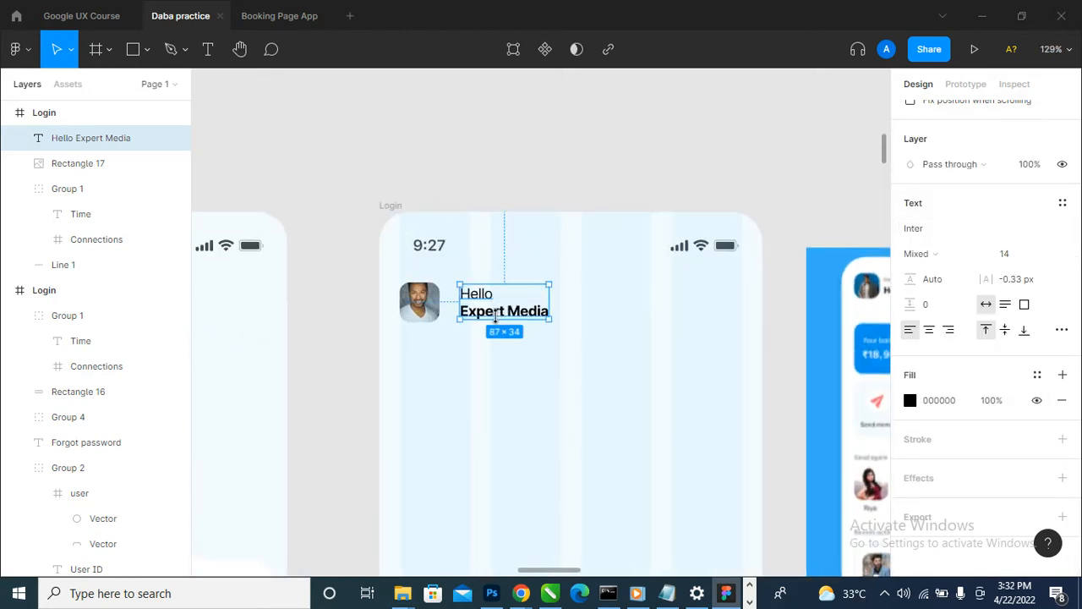
scroll(461, 299, "up", 4)
left_click_drag(518, 329, 510, 329)
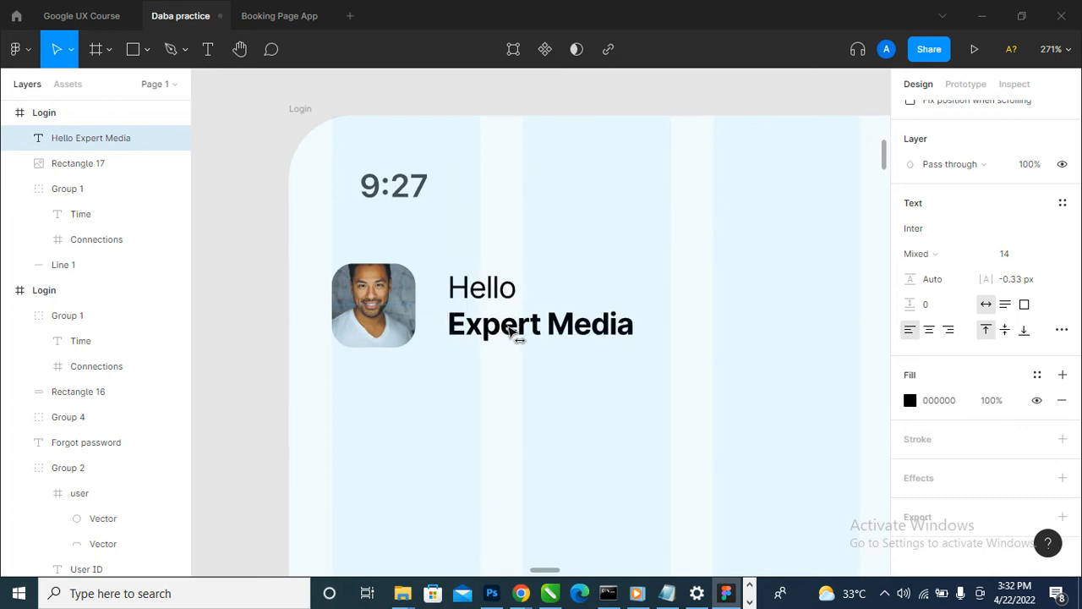
left_click(372, 305, "shift")
scroll(1007, 157, "up", 4)
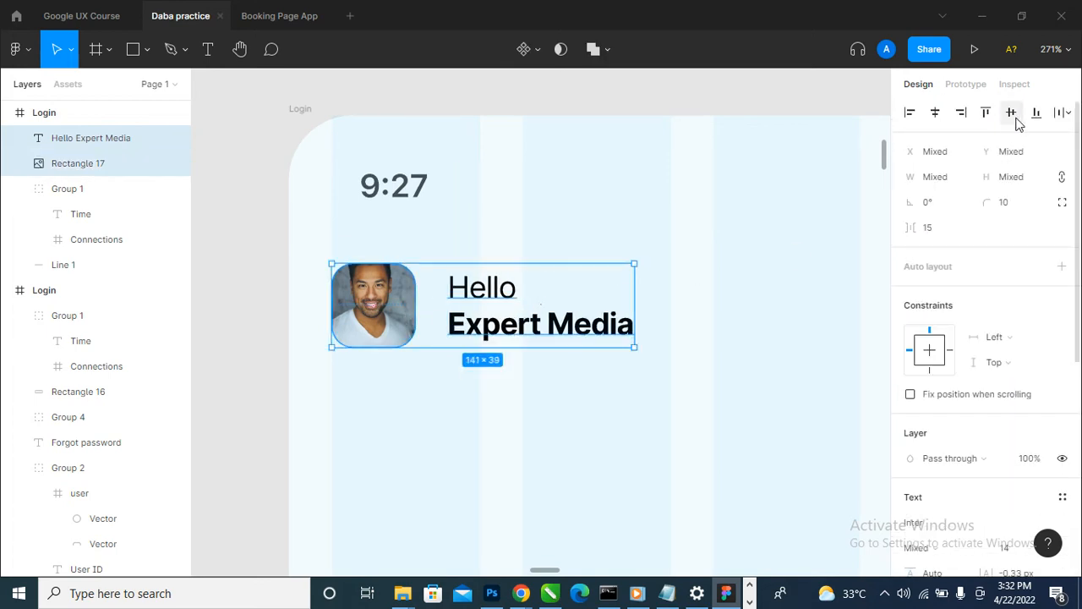
left_click(1017, 122)
scroll(452, 350, "down", 5)
left_click(519, 278)
scroll(424, 323, "down", 2)
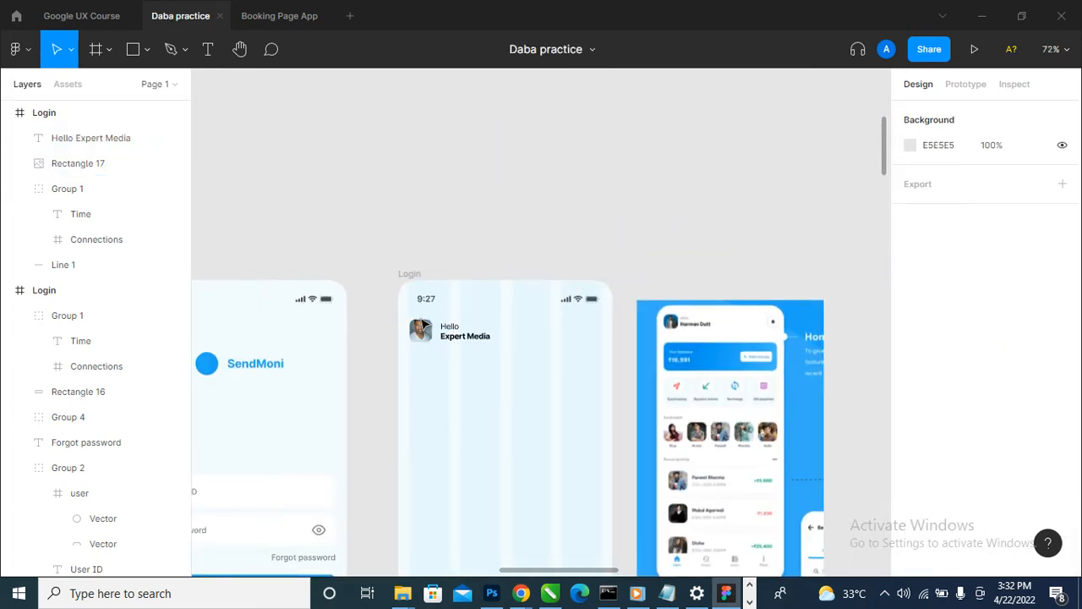
- Try a line height of 131.5% on the greeting text and undo it
scroll(567, 355, "up", 1)
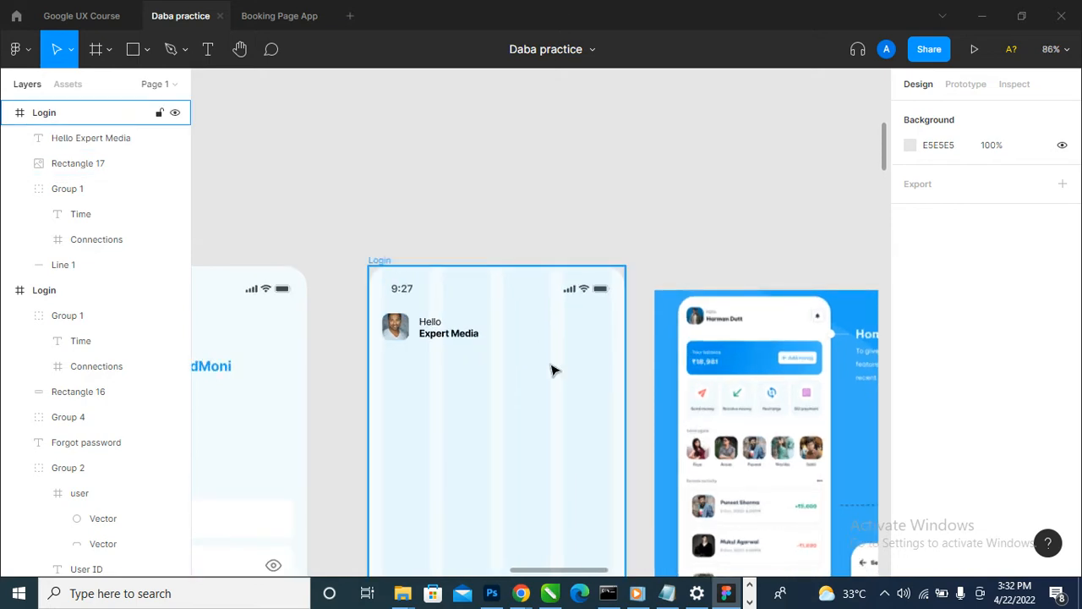
scroll(551, 369, "up", 1)
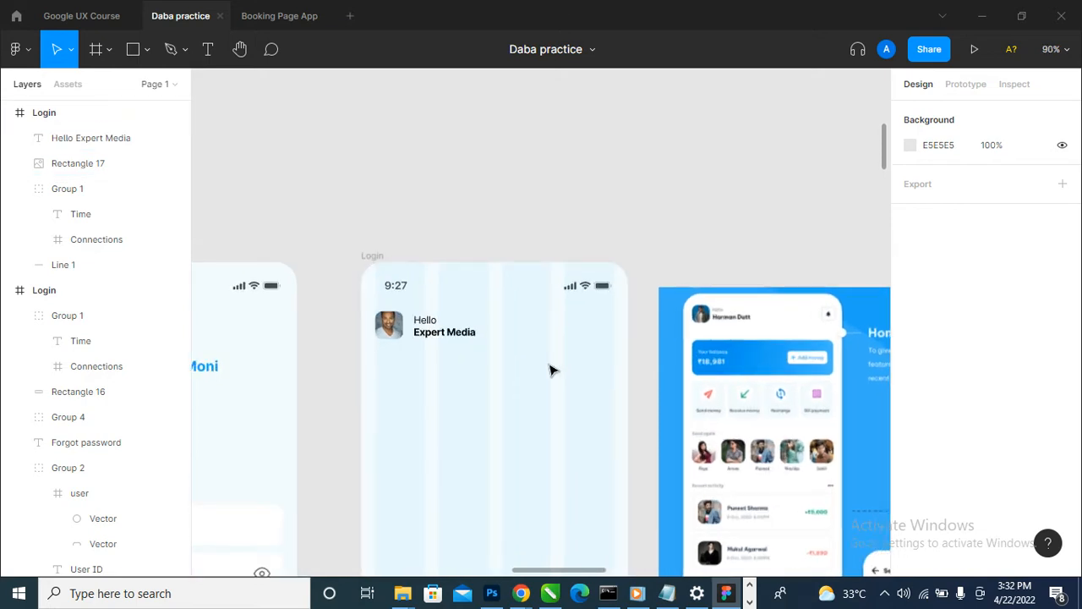
scroll(417, 327, "up", 4)
left_click(417, 327)
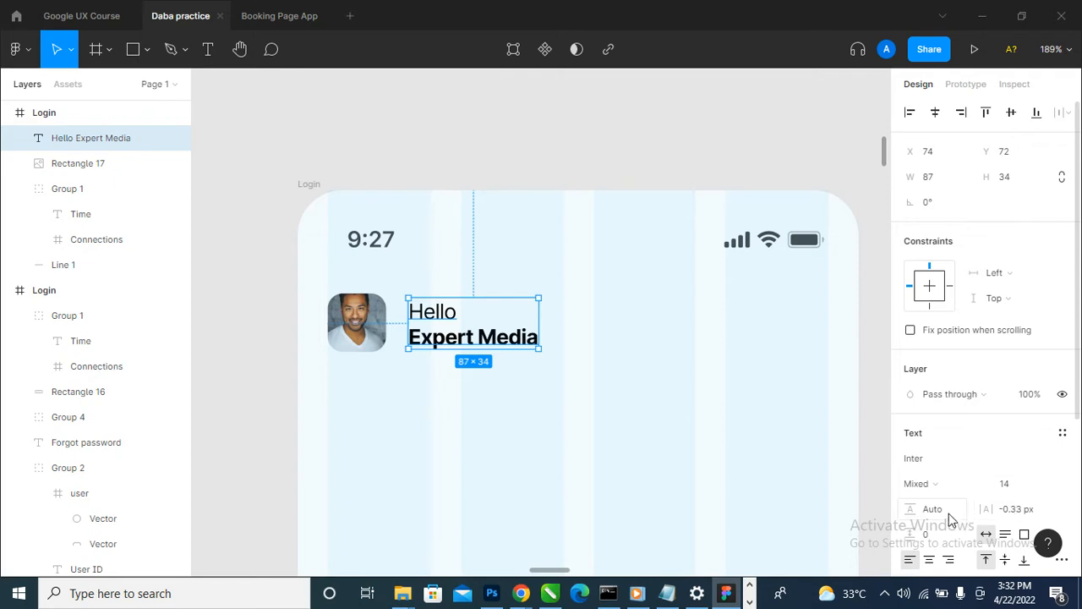
scroll(971, 425, "down", 3)
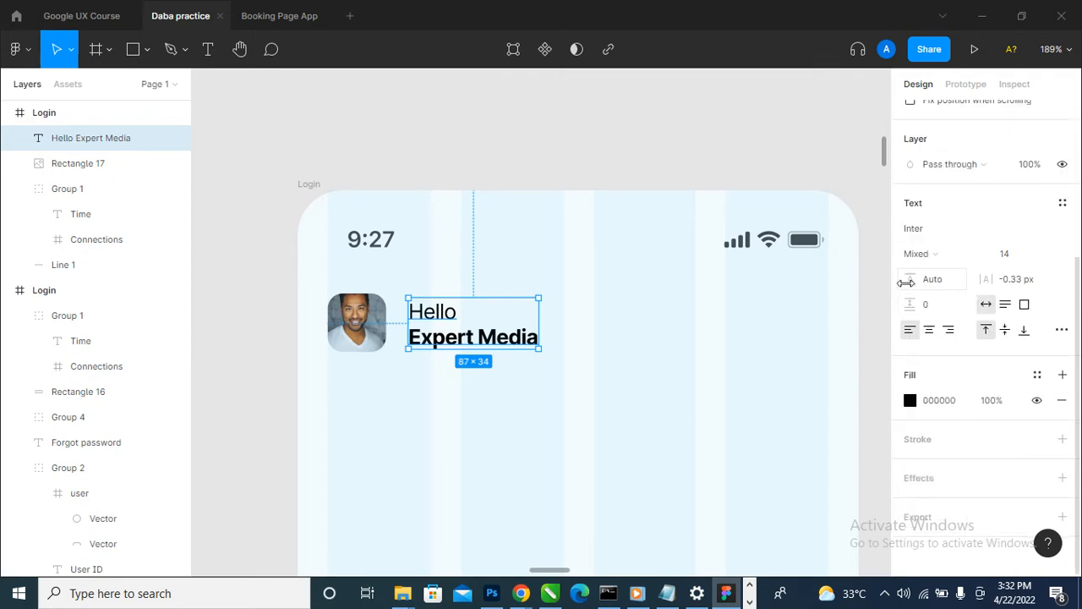
left_click_drag(921, 290, 548, 304)
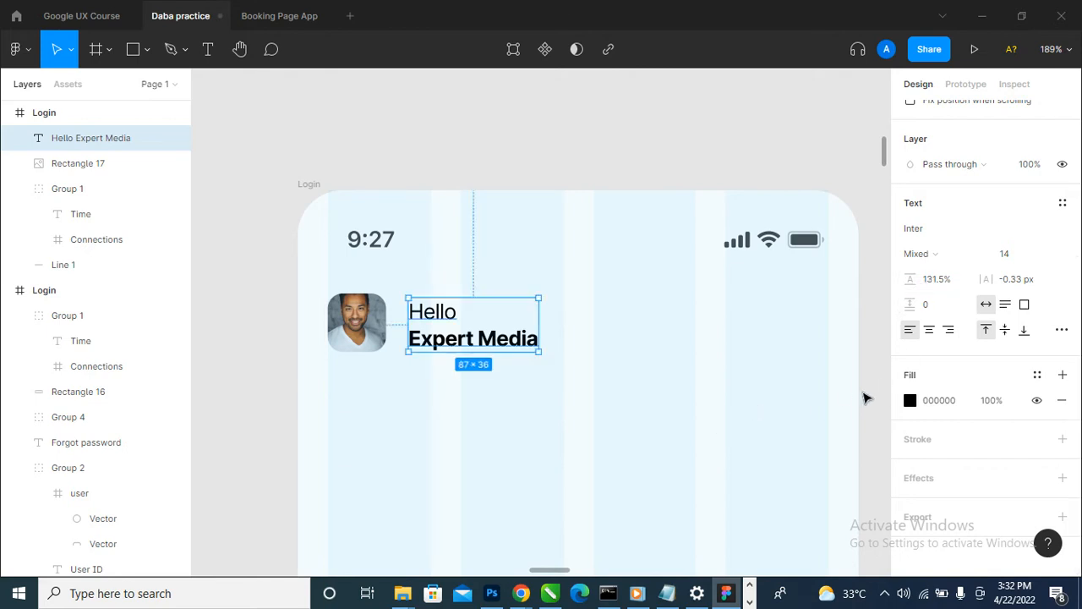
left_click(711, 154)
key("ctrl+z")
key("ctrl+z")
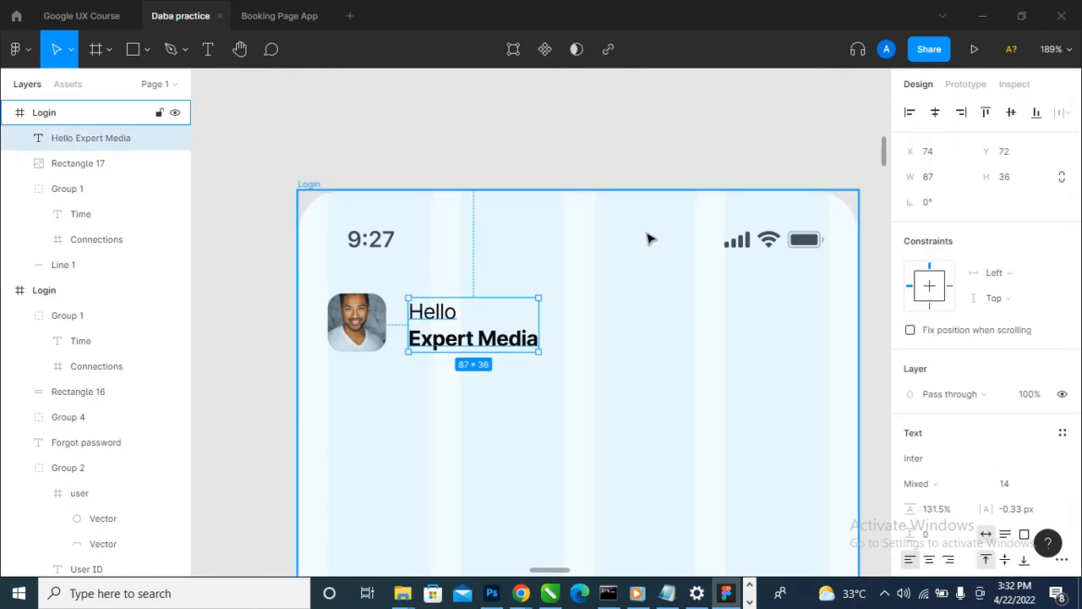
left_click(652, 169)
scroll(541, 330, "down", 5)
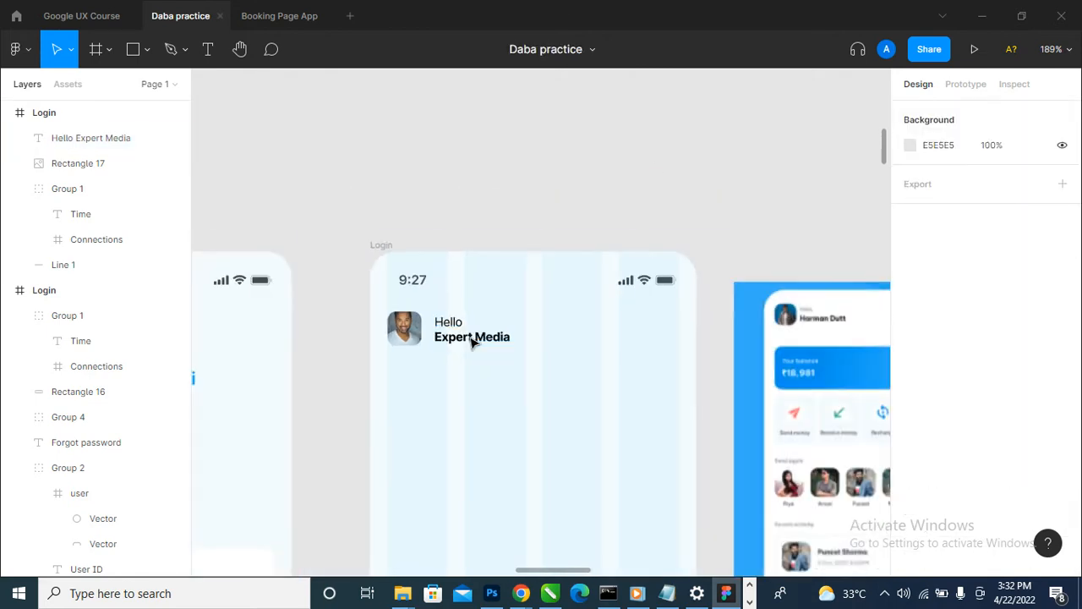
- Set the opacity of the greeting text's black fill to 70%
scroll(461, 342, "up", 5)
scroll(450, 337, "down", 3)
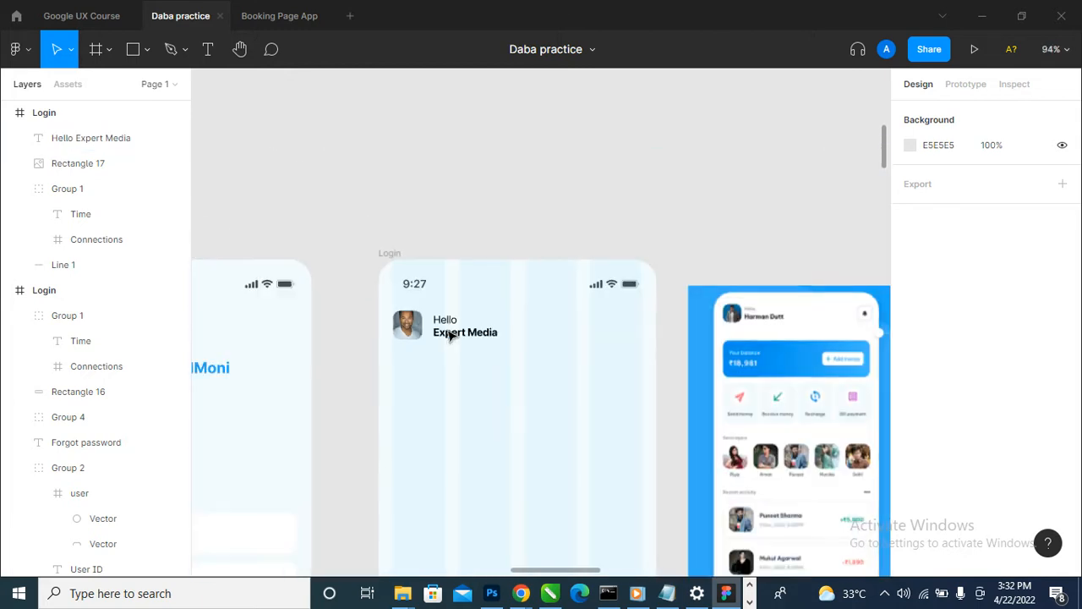
scroll(465, 334, "up", 3)
scroll(490, 343, "up", 3)
left_click(490, 342)
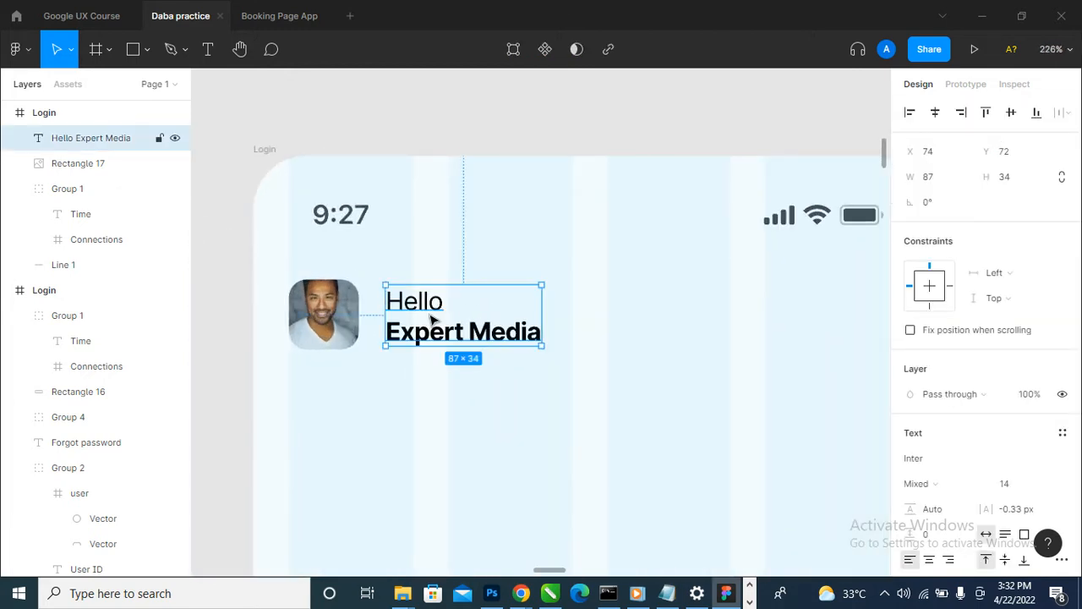
scroll(990, 497, "down", 3)
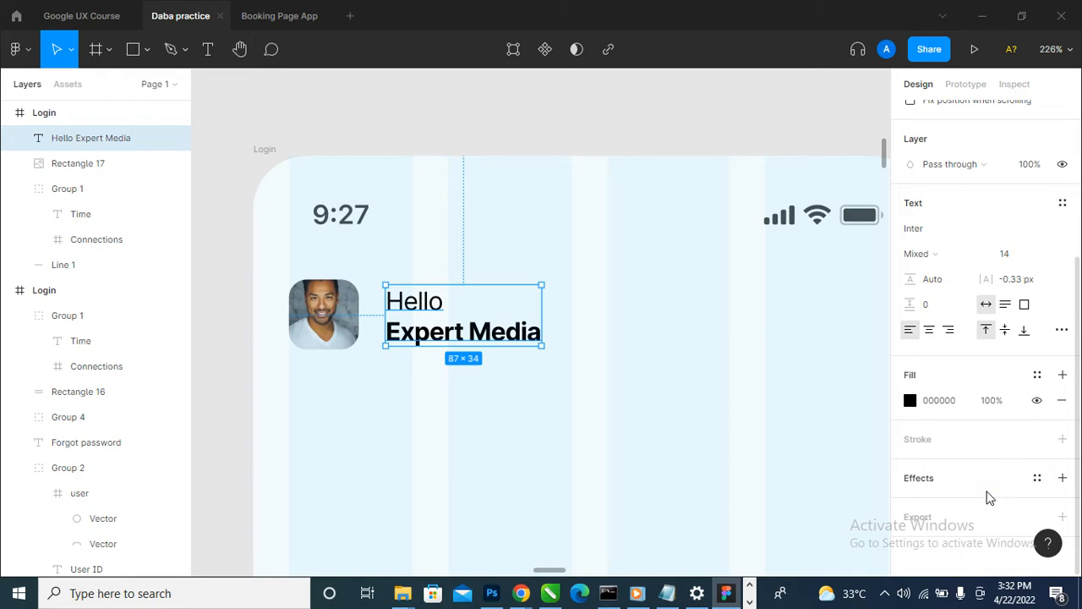
left_click(997, 404)
key("Return")
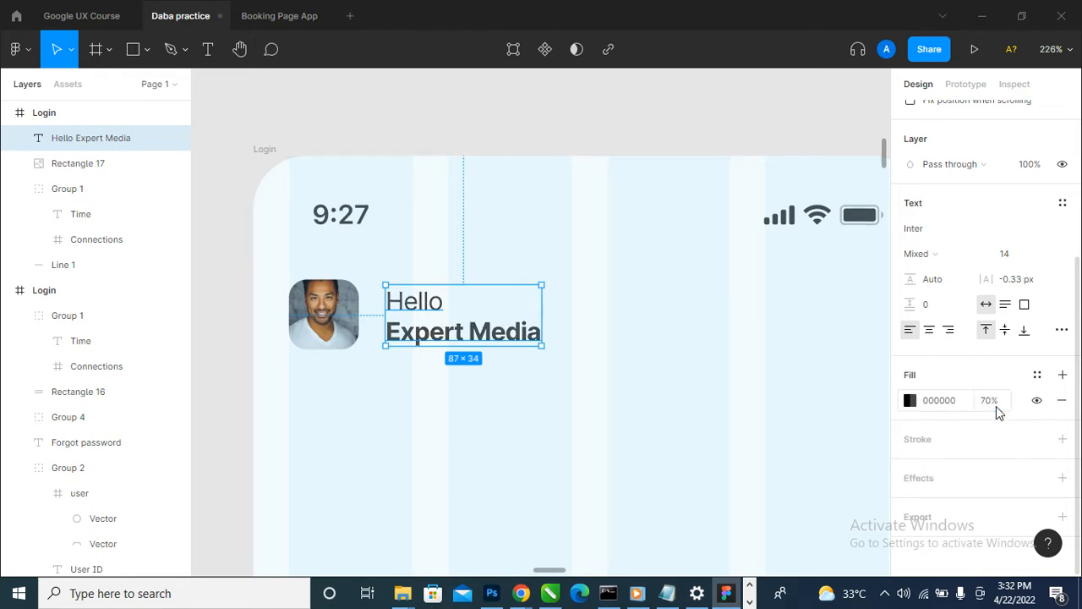
scroll(583, 431, "down", 3)
left_click(618, 172)
scroll(586, 194, "down", 3)
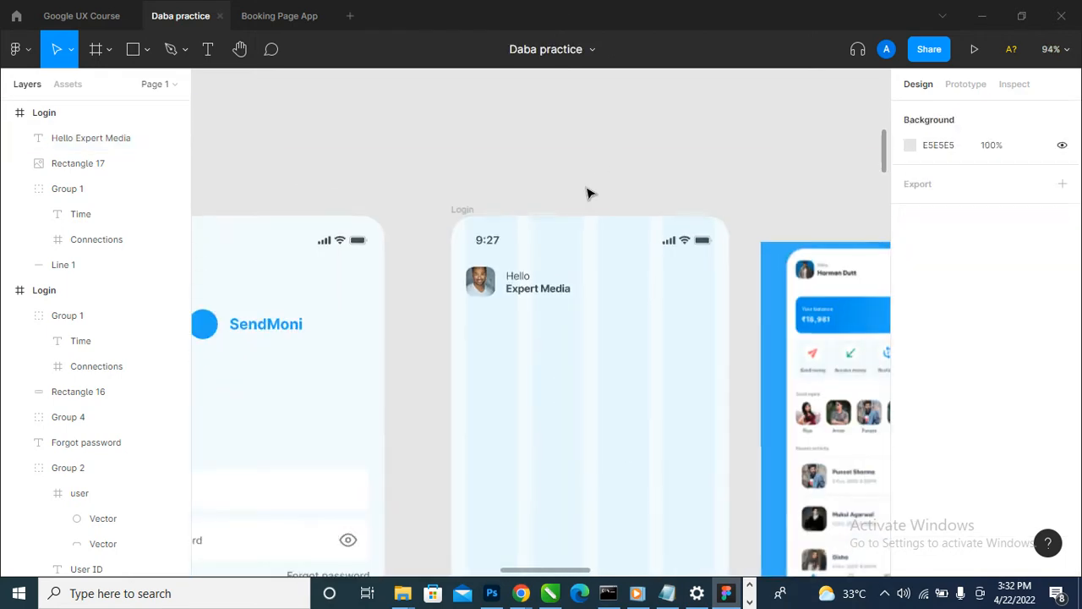
- Draw a square of about 29 × 29 px at the right end of the second Login frame's header, opposite the profile photo
scroll(586, 196, "down", 2)
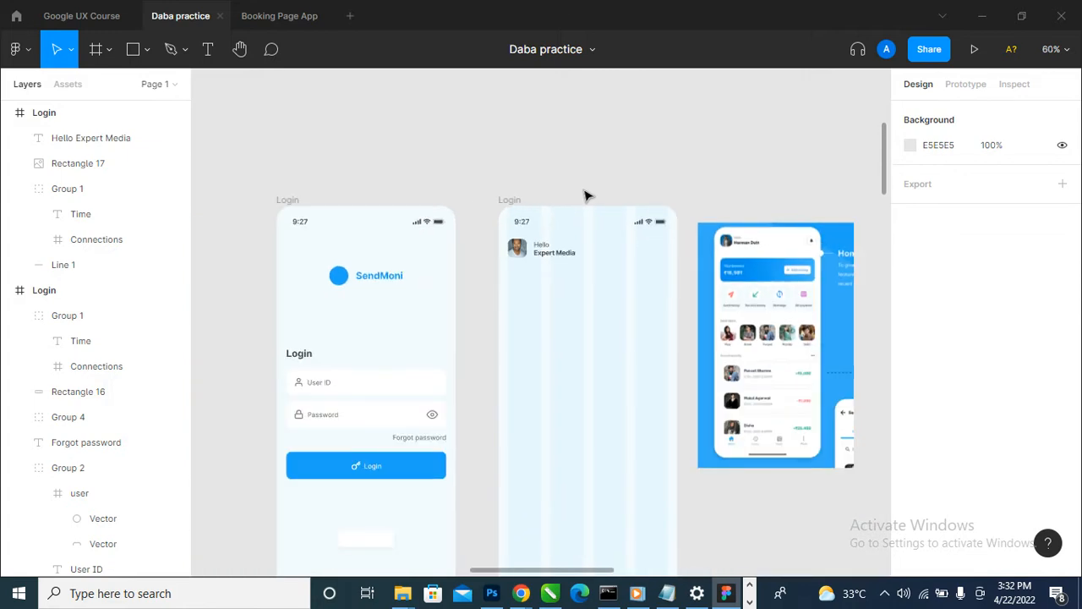
scroll(570, 214, "up", 1)
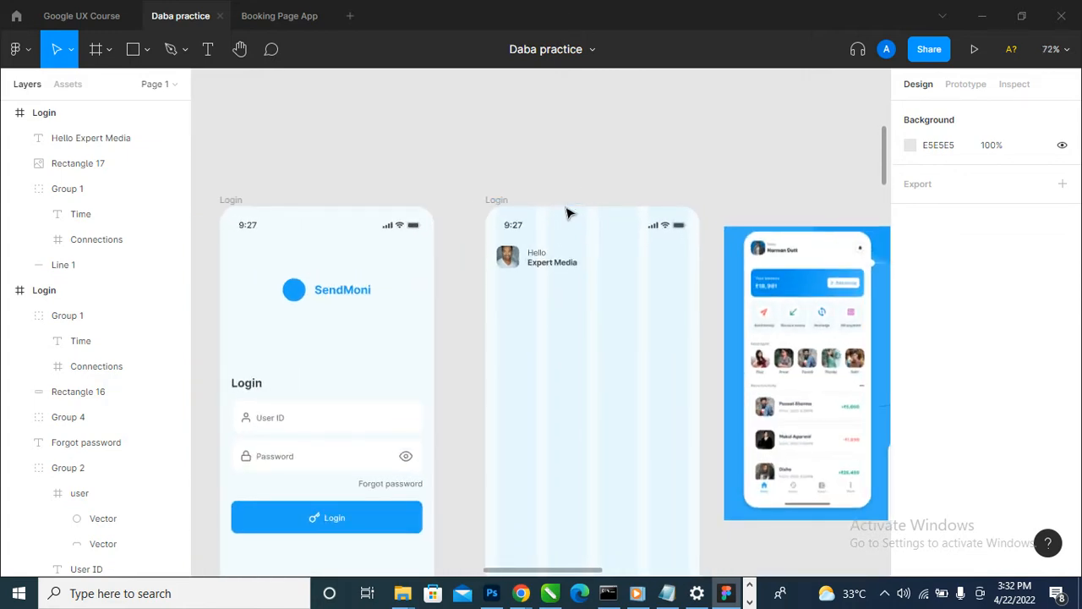
left_click(135, 49)
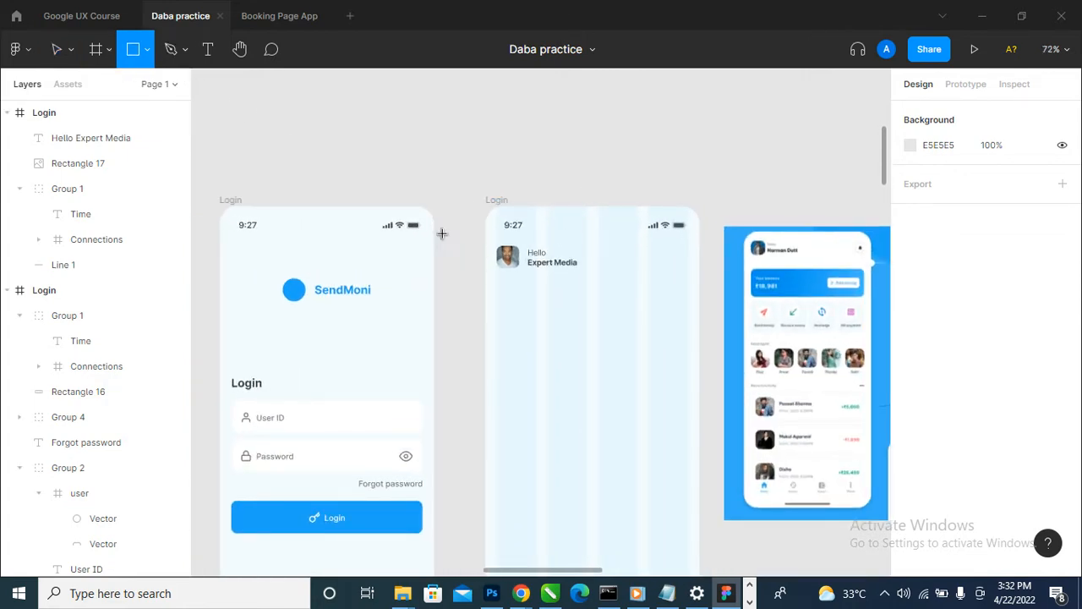
scroll(698, 272, "up", 1)
left_click_drag(702, 247, 681, 267)
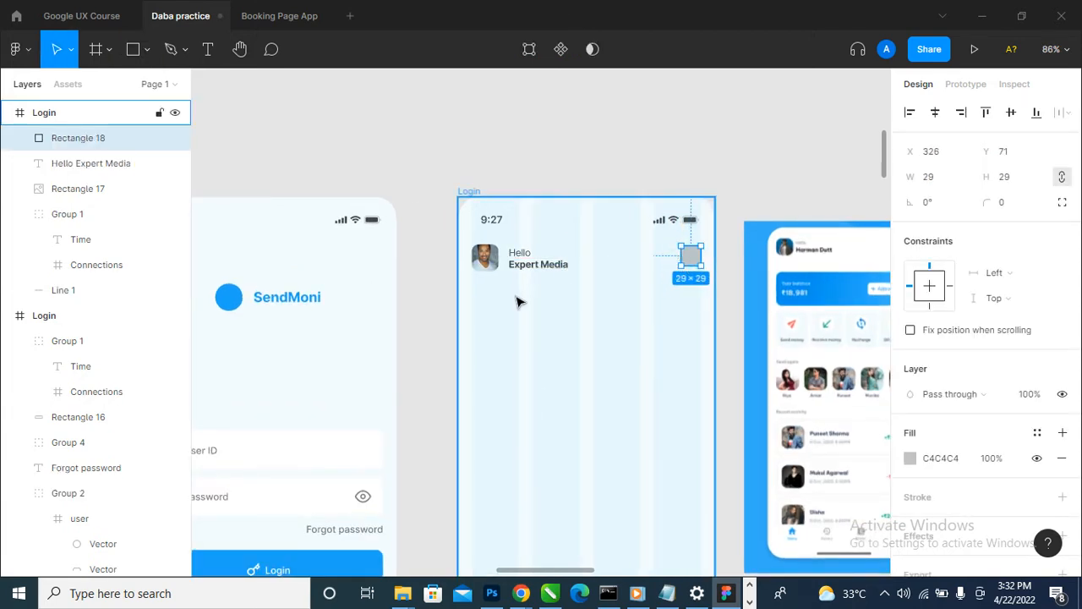
scroll(517, 299, "down", 2)
scroll(741, 286, "up", 4)
scroll(785, 276, "down", 2)
scroll(493, 259, "up", 3)
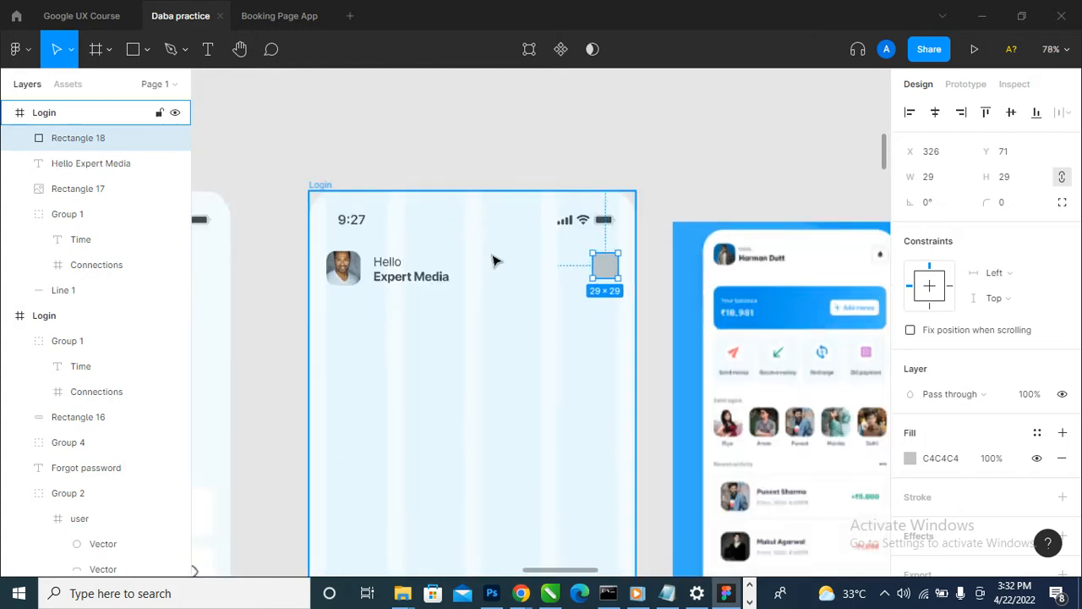
- Set the header square's corner radius to 10
left_click(1005, 210)
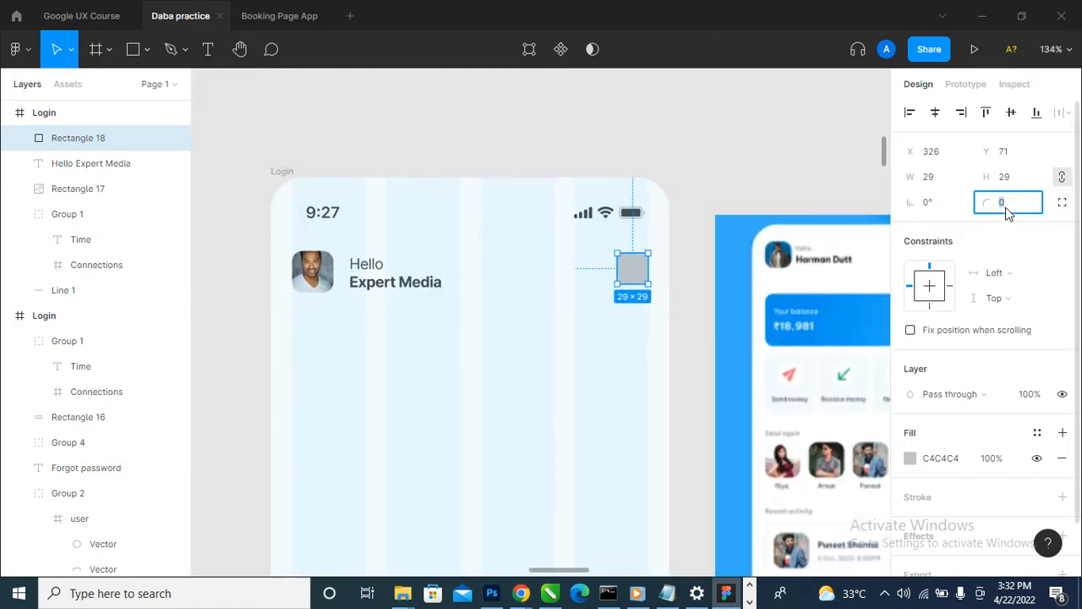
type("5")
key("Return")
left_click(1006, 214)
type("10")
key("Return")
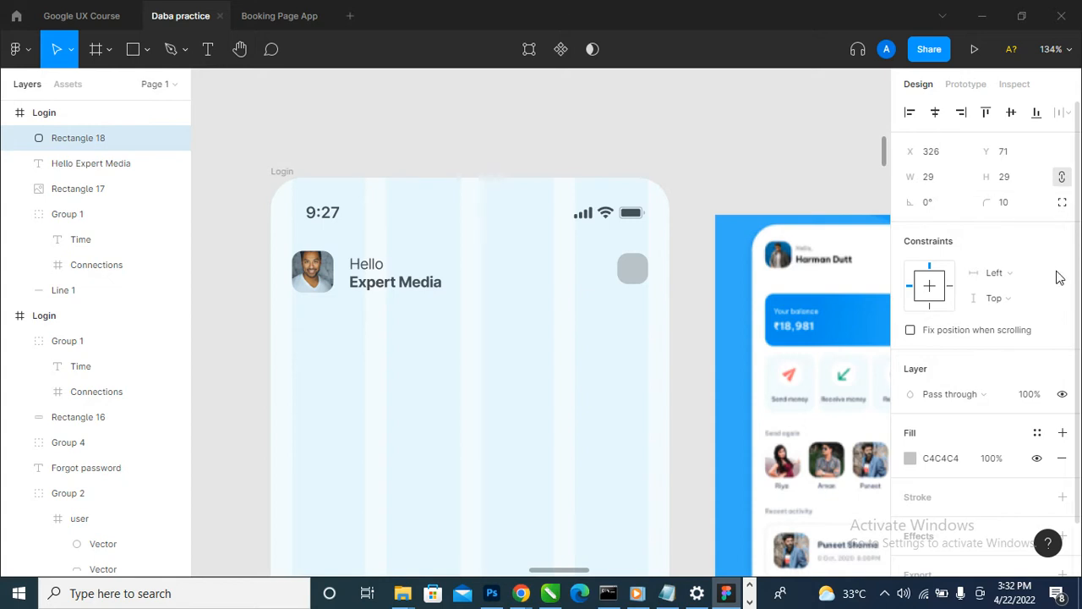
- Align the rounded square's vertical centre with the profile photo
left_click(314, 288, "shift")
left_click(1012, 117)
left_click(846, 186)
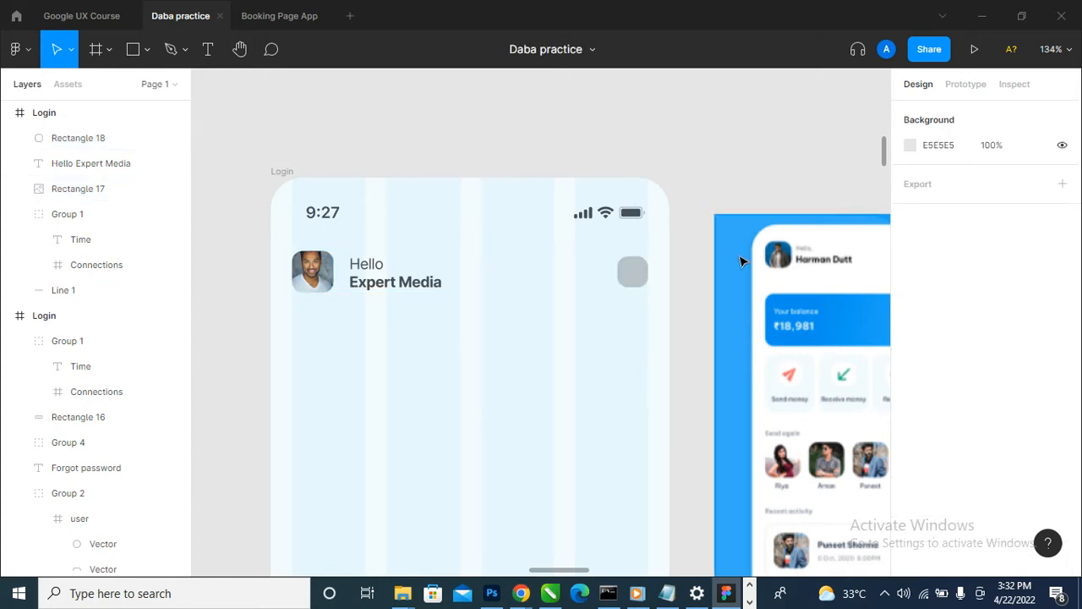
- Replace the fill of the rounded square in the second Login frame's header with solid white, FFFFFF
scroll(597, 338, "down", 5)
scroll(780, 330, "up", 5)
scroll(865, 282, "down", 3)
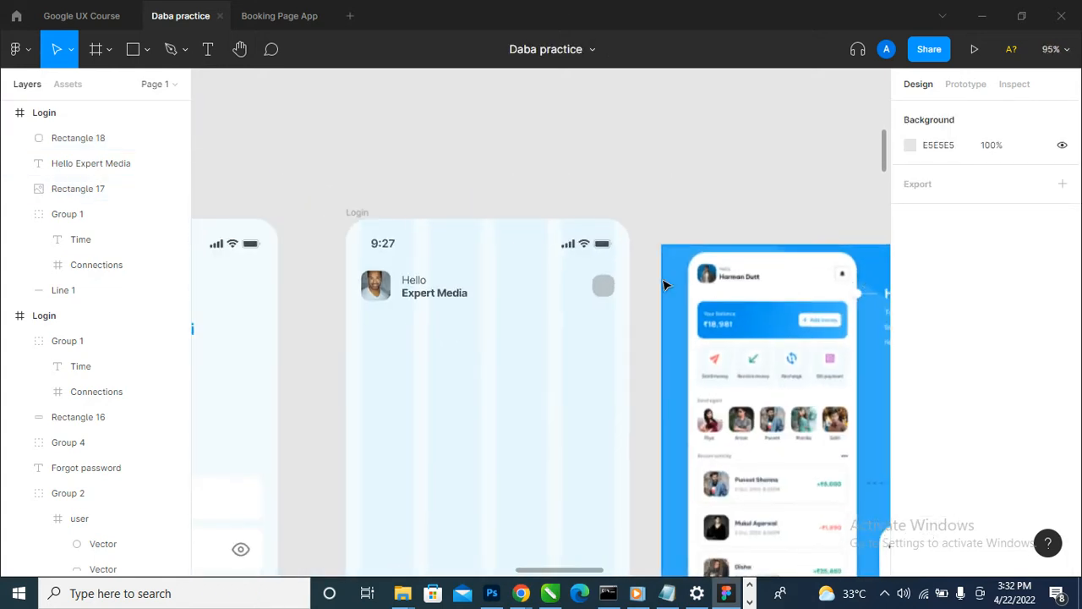
scroll(668, 282, "up", 4)
left_click(577, 301)
scroll(670, 296, "down", 2)
scroll(947, 428, "down", 1)
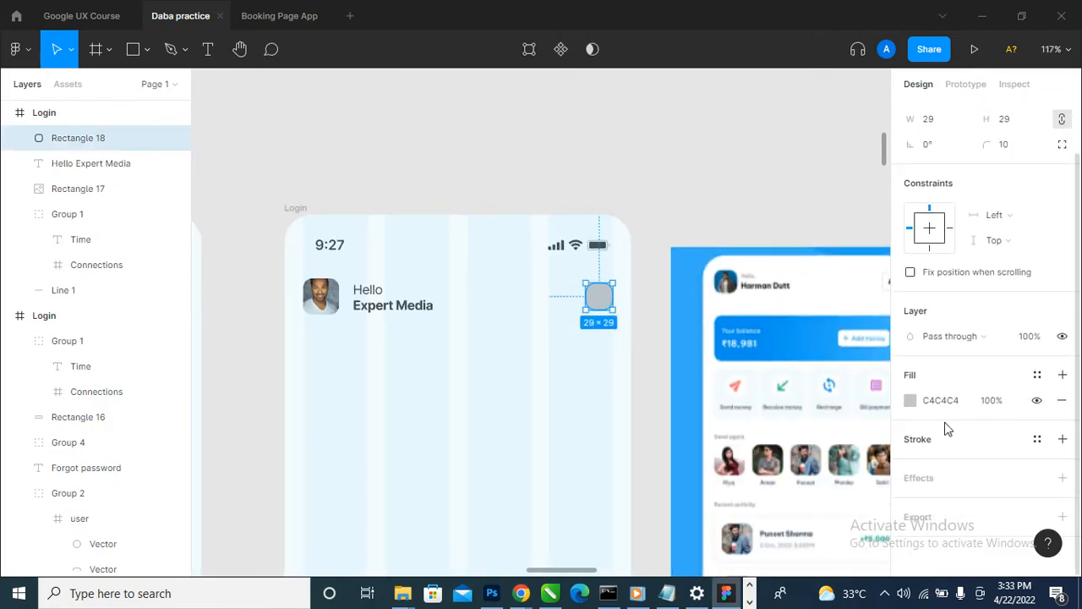
left_click(1064, 401)
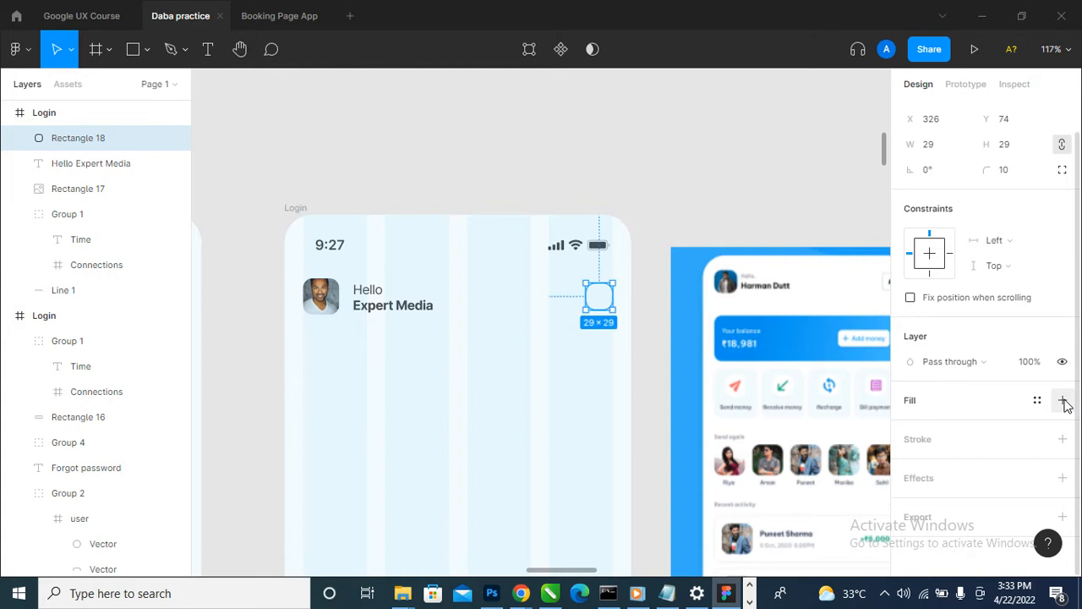
left_click(1064, 401)
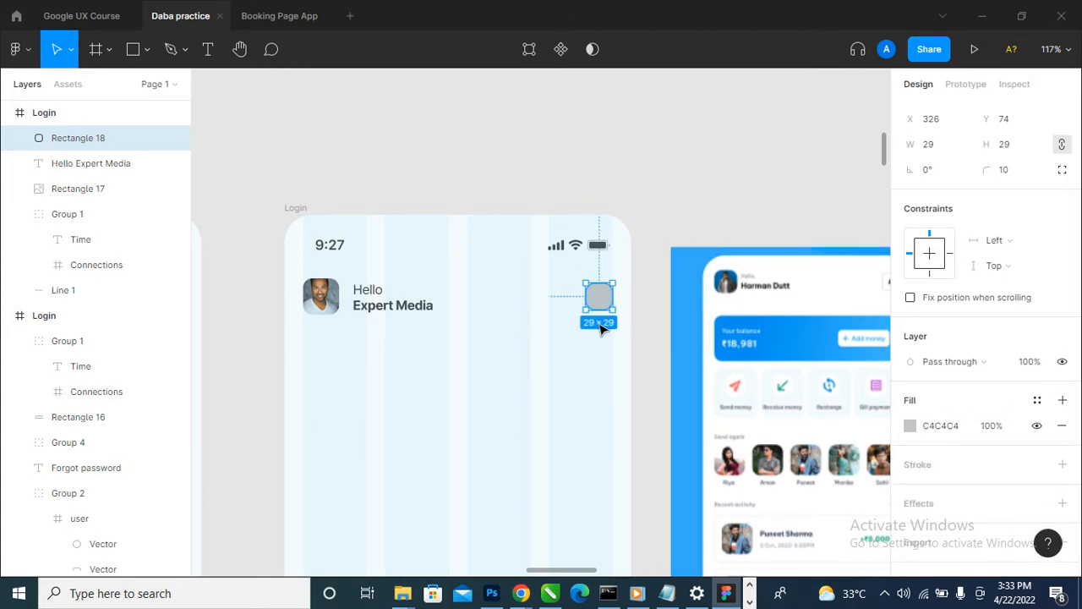
left_click(911, 427)
type("ffffff")
key("Return")
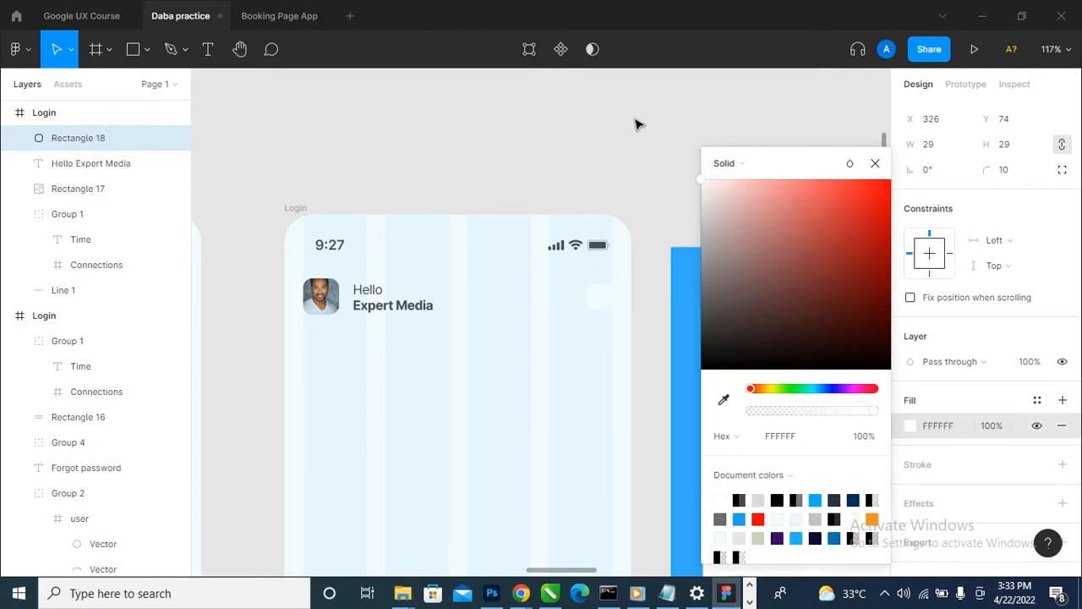
left_click(877, 163)
- Set the second Login frame's background fill to white, FFFFFF
scroll(508, 360, "down", 6)
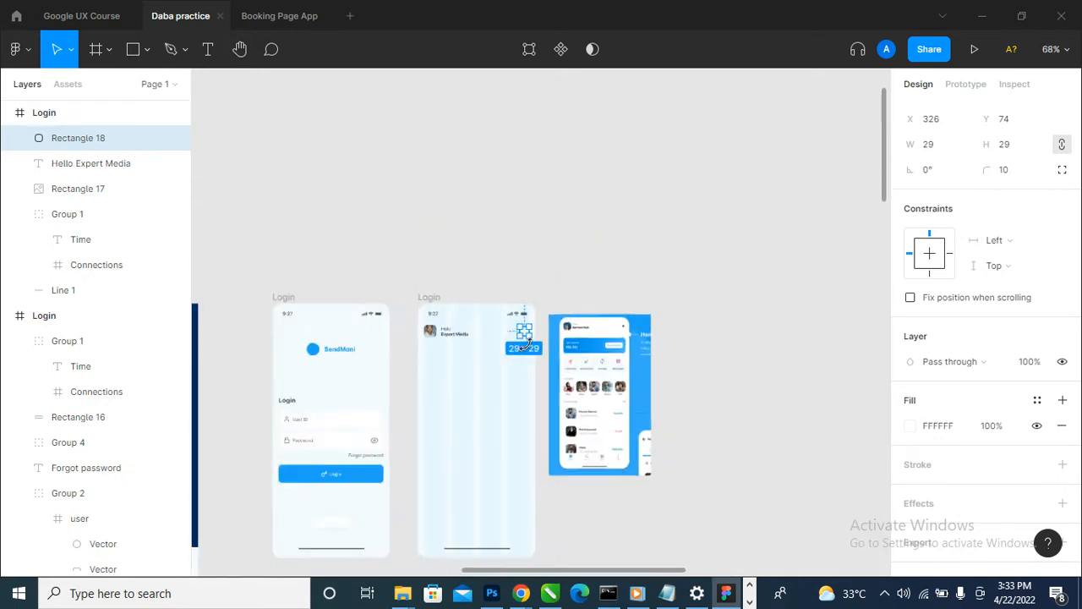
scroll(859, 364, "up", 8)
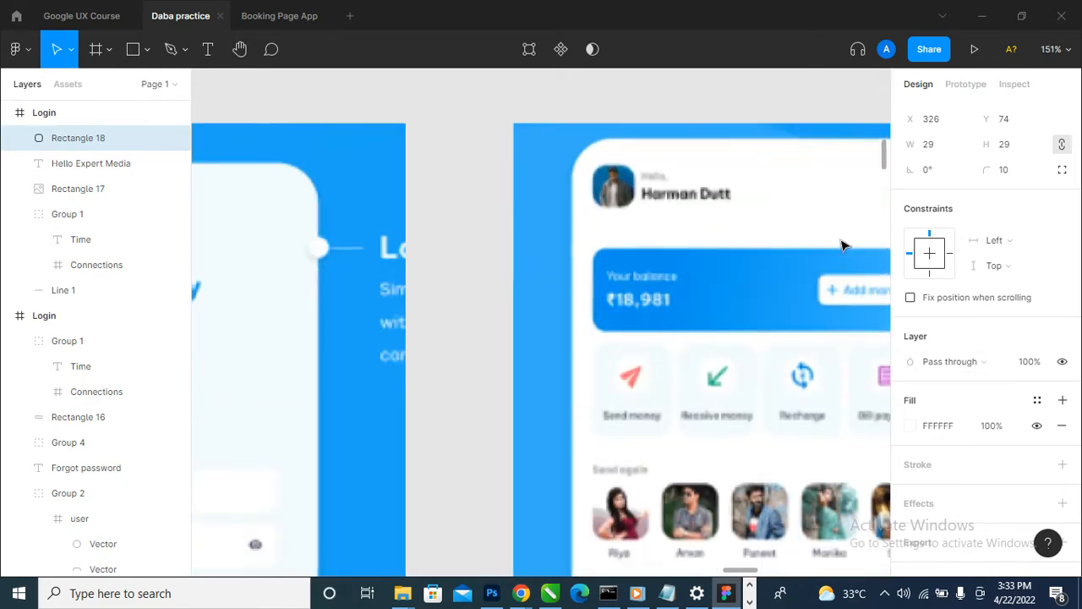
scroll(844, 241, "down", 2)
scroll(844, 243, "down", 3)
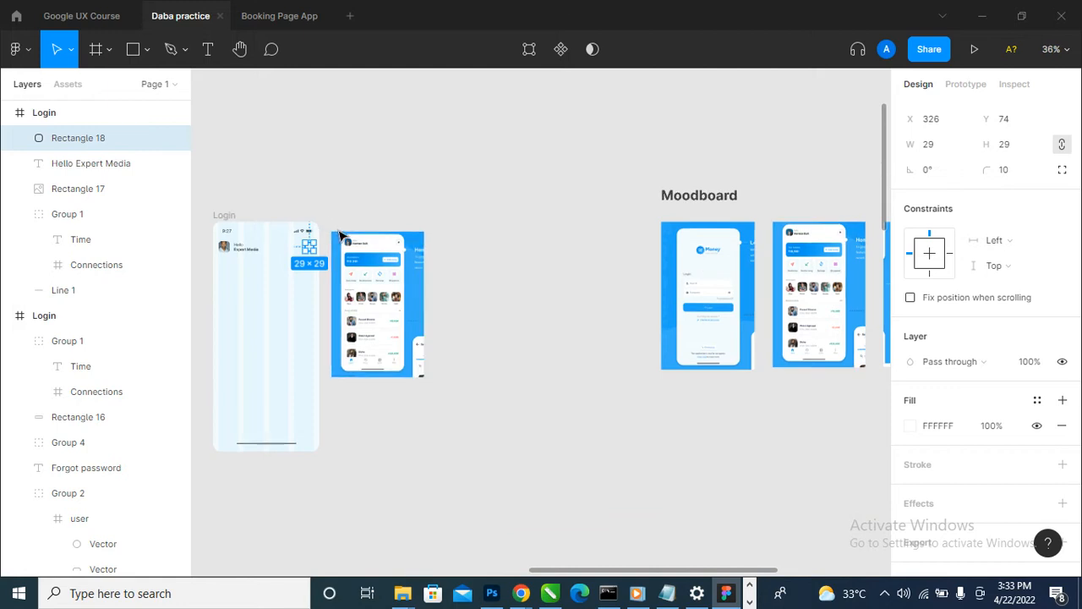
scroll(340, 237, "up", 1)
scroll(508, 271, "down", 1)
scroll(415, 326, "up", 5)
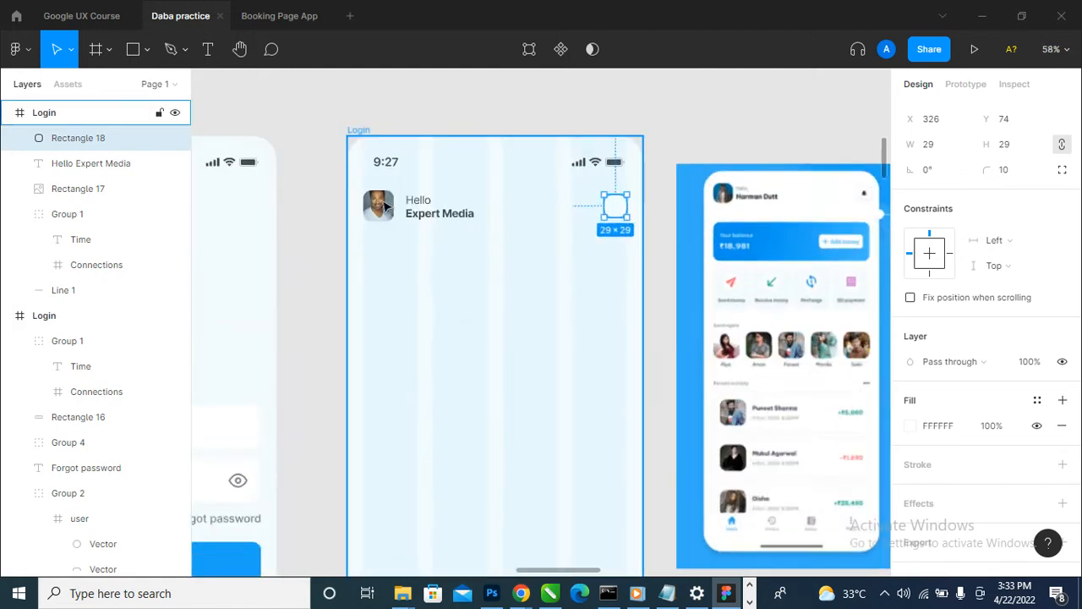
left_click(361, 132)
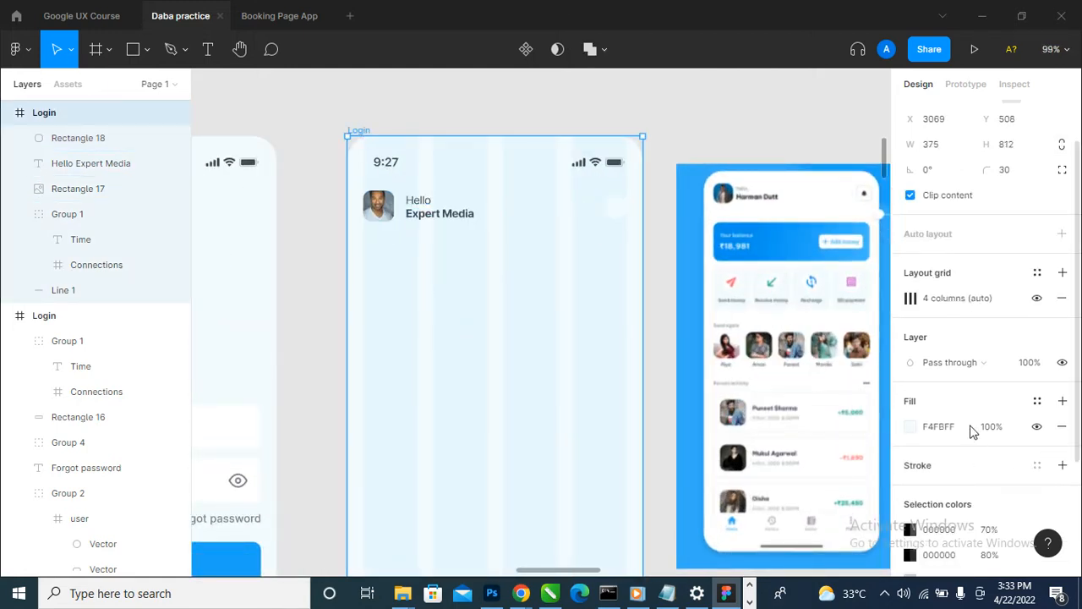
left_click(905, 428)
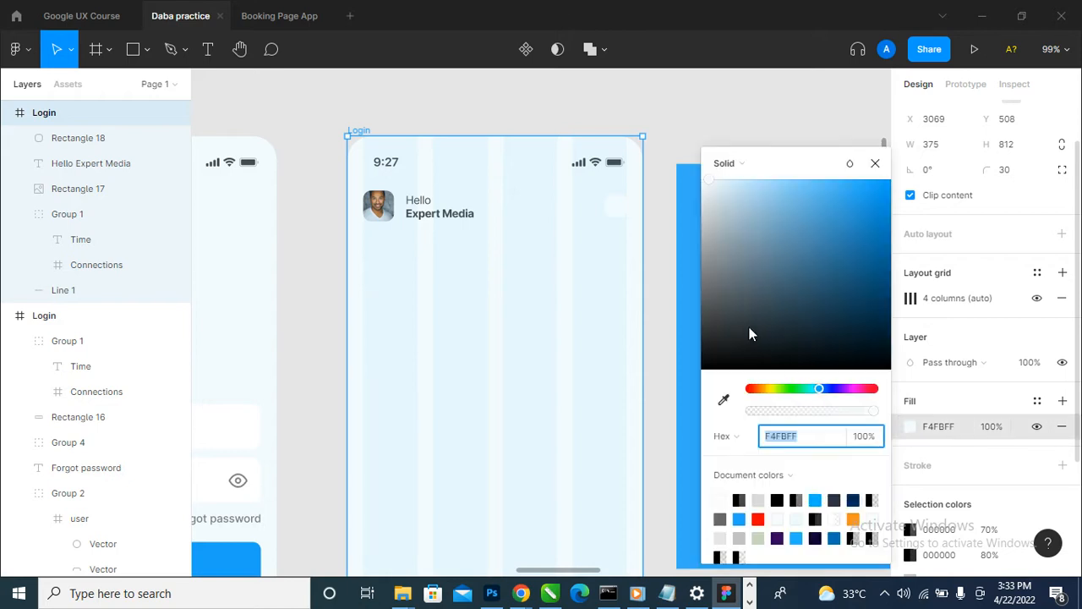
type("fff")
key("Return")
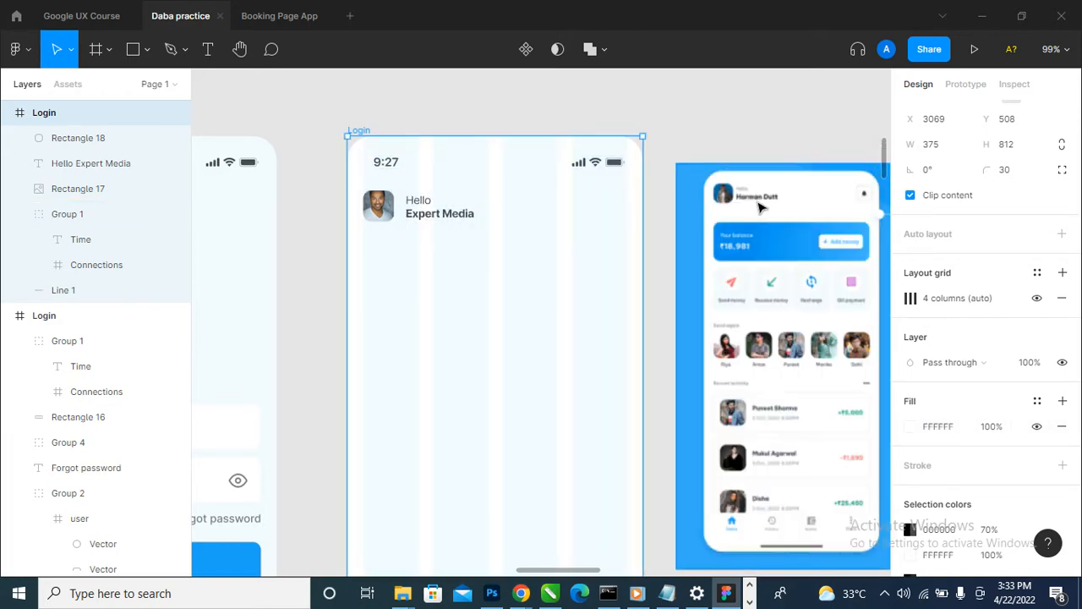
left_click(875, 163)
- Add a black inside stroke to the header's rounded square and set the stroke's opacity to 50%
left_click(617, 204)
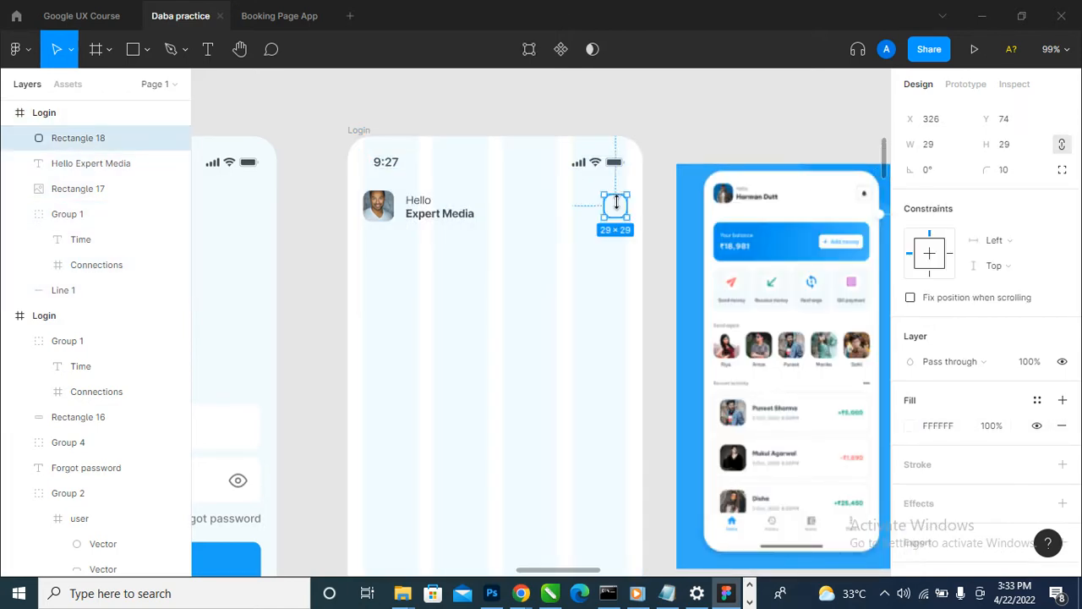
left_click(1063, 464)
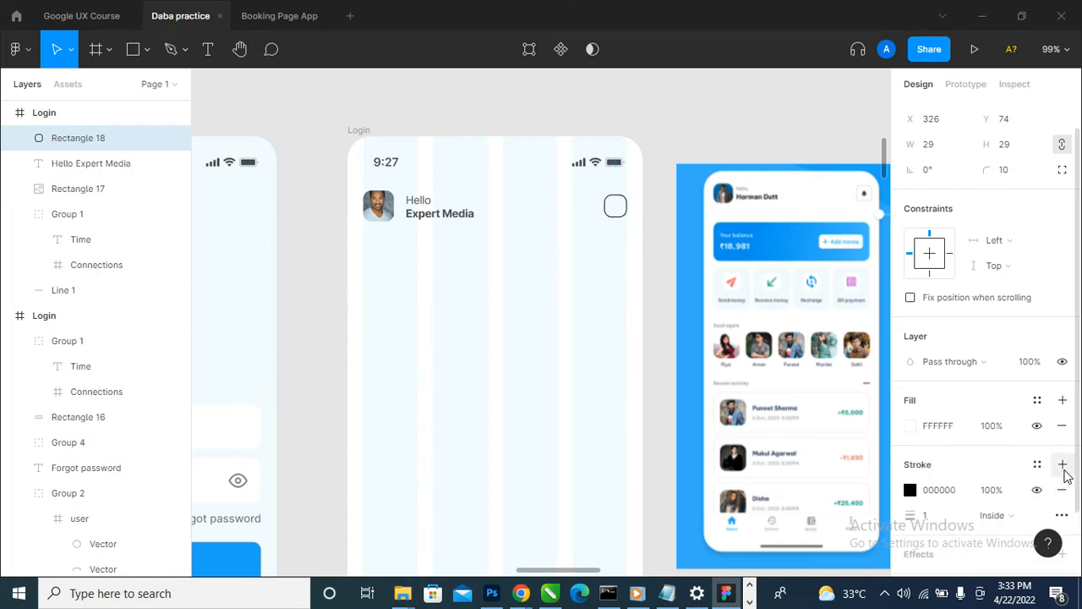
left_click(999, 496)
type("5")
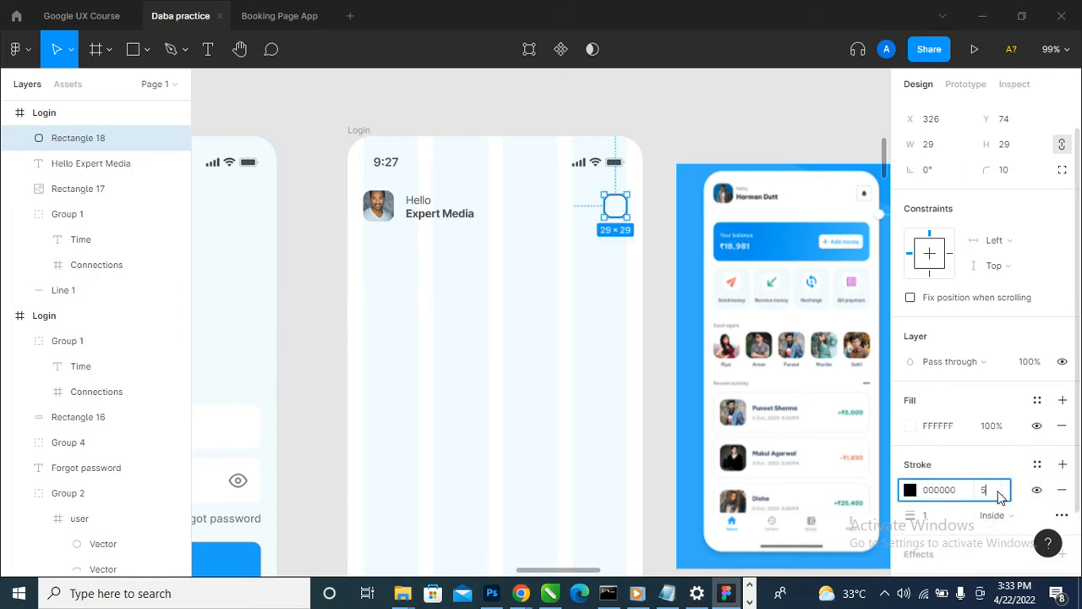
type("0")
key("Return")
left_click(771, 108)
scroll(490, 329, "down", 2)
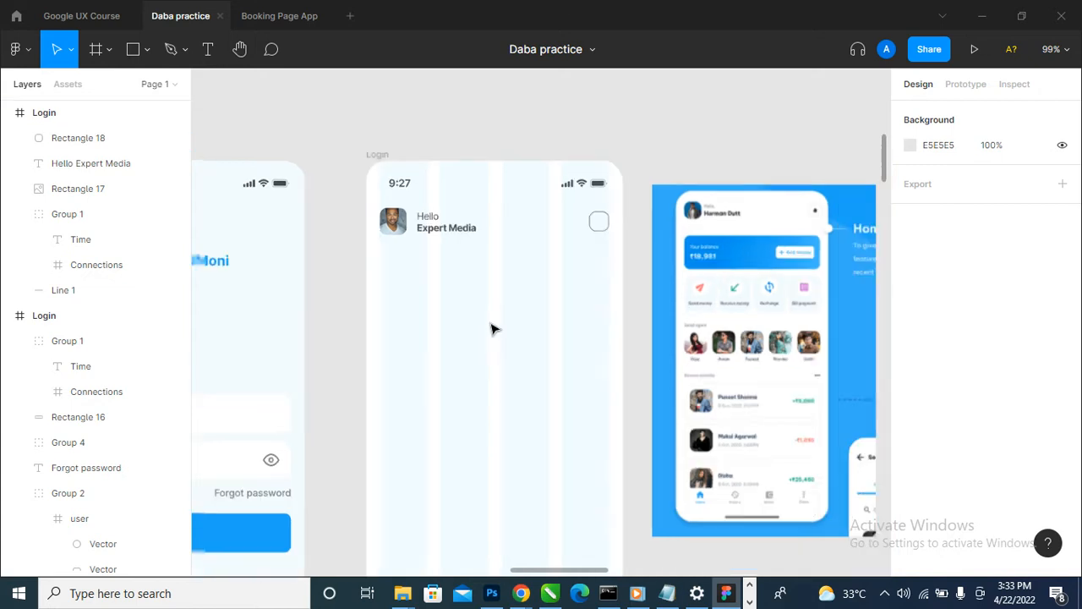
- Shrink the header's rounded square to about 23 × 23 px and set its corner radius to 7
scroll(522, 240, "up", 2)
scroll(602, 241, "up", 5)
left_click(626, 267)
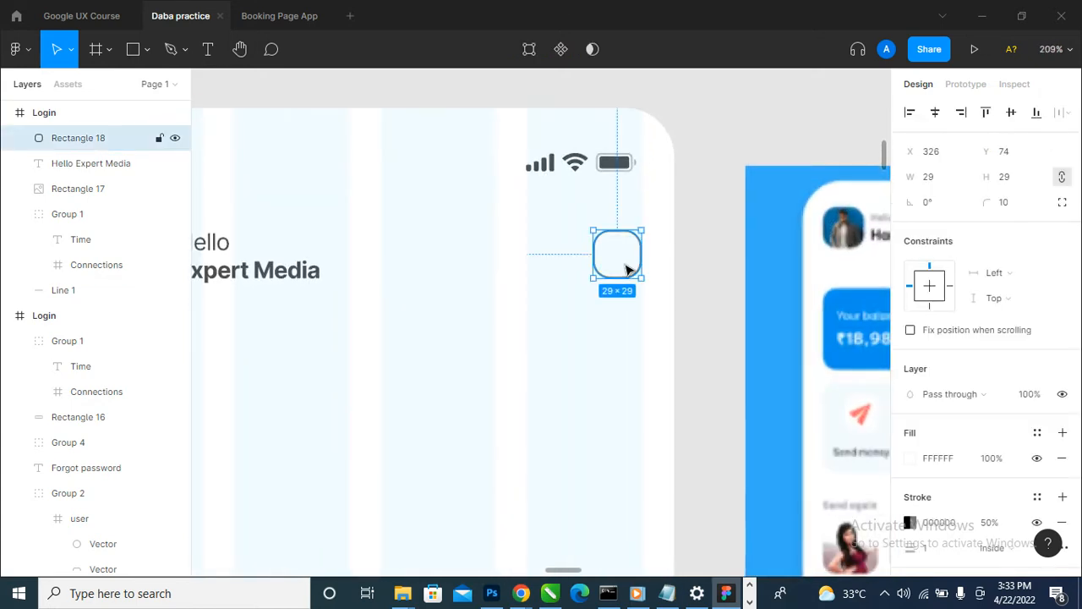
left_click_drag(590, 284, 612, 267)
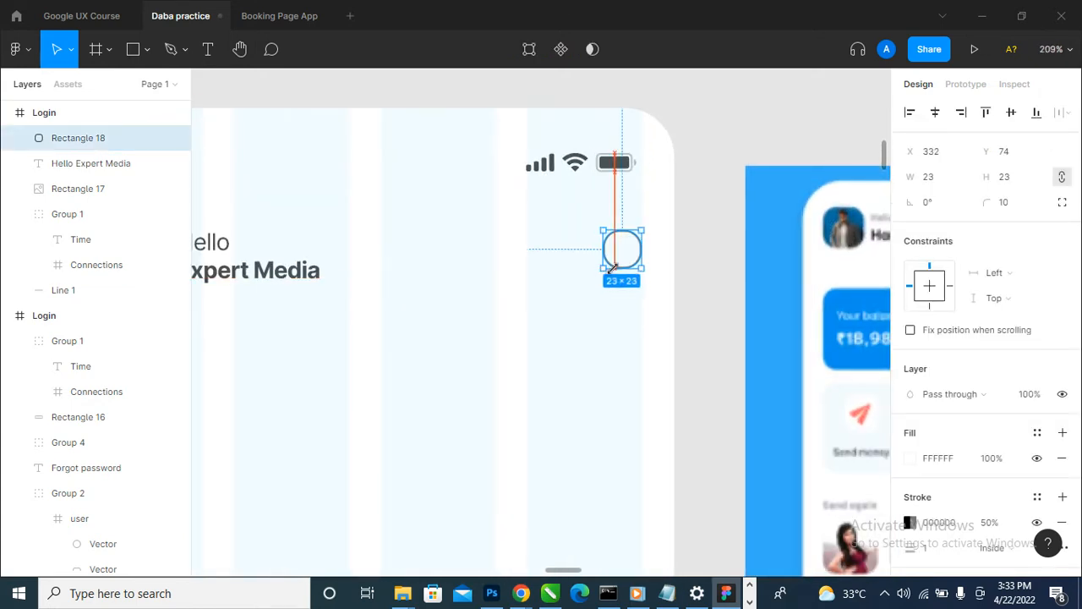
left_click(1009, 202)
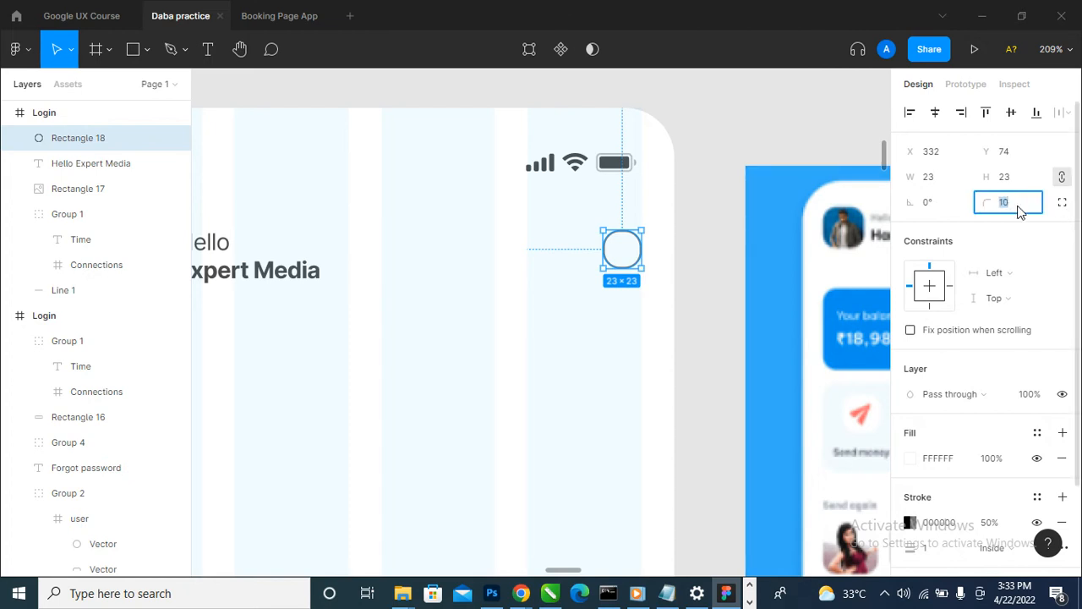
type("5")
key("Return")
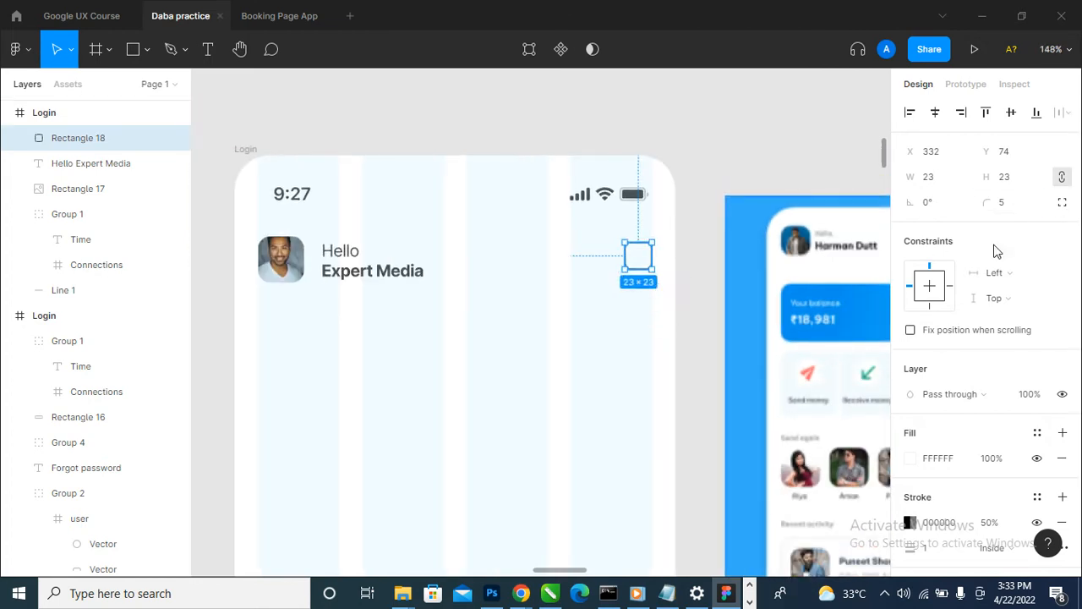
left_click(1006, 203)
key("Return")
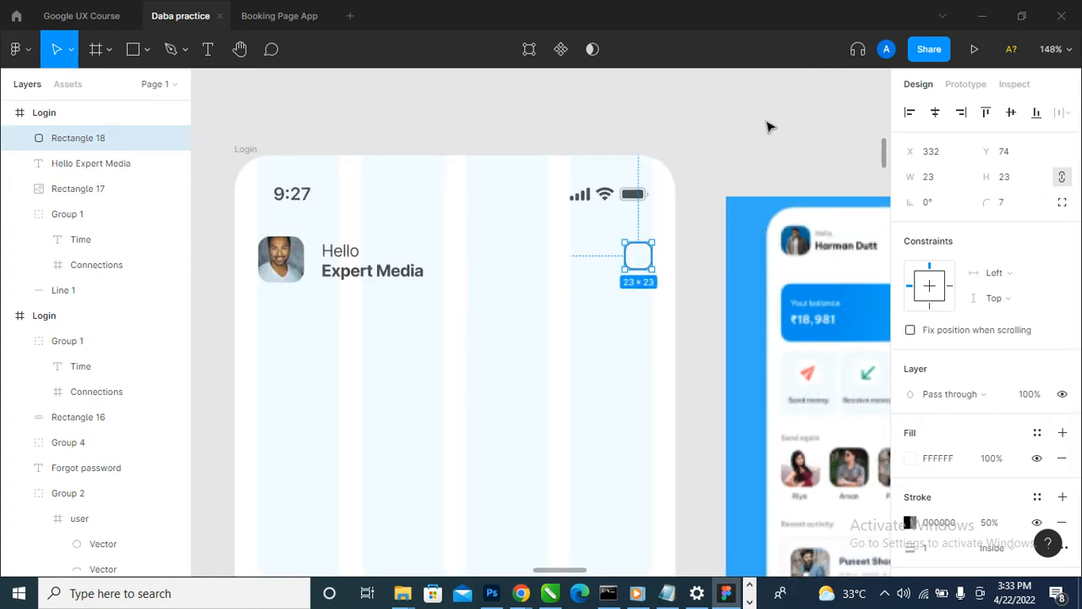
- Align the vertical centres of the resized square and the profile photo
left_click(169, 189, "shift")
left_click(1012, 113)
scroll(648, 323, "down", 3)
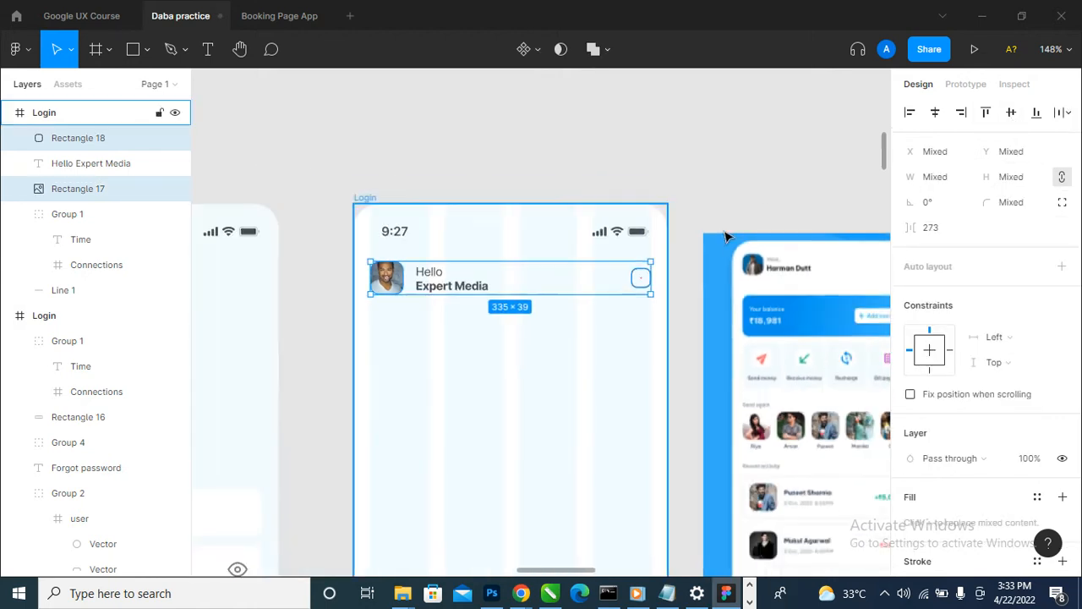
left_click(725, 229)
- Run the Feather Icons plugin
scroll(647, 341, "down", 1)
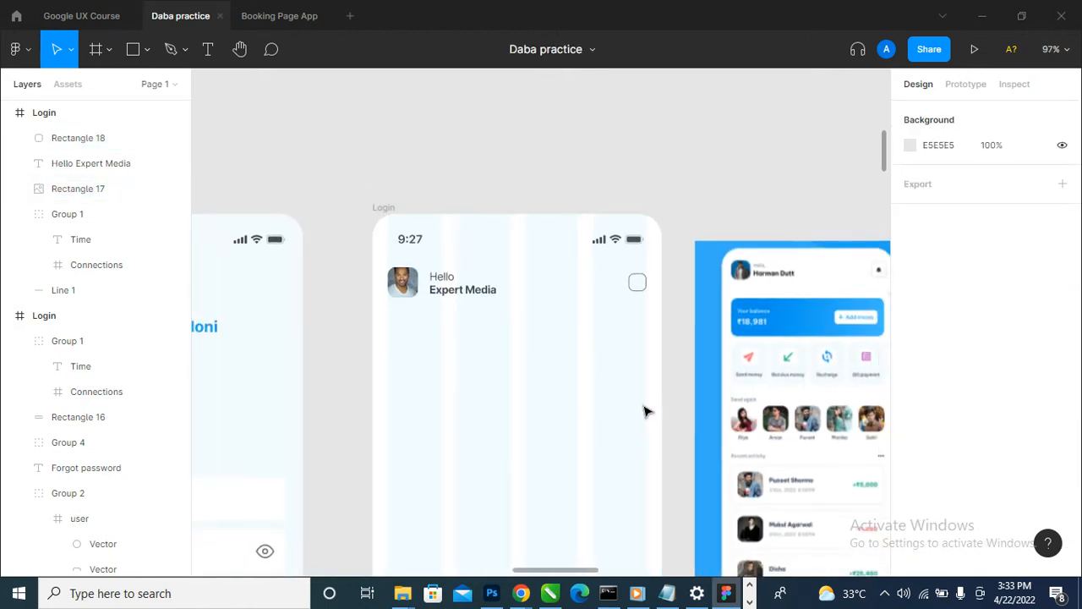
left_click(16, 49)
mouse_move(108, 273)
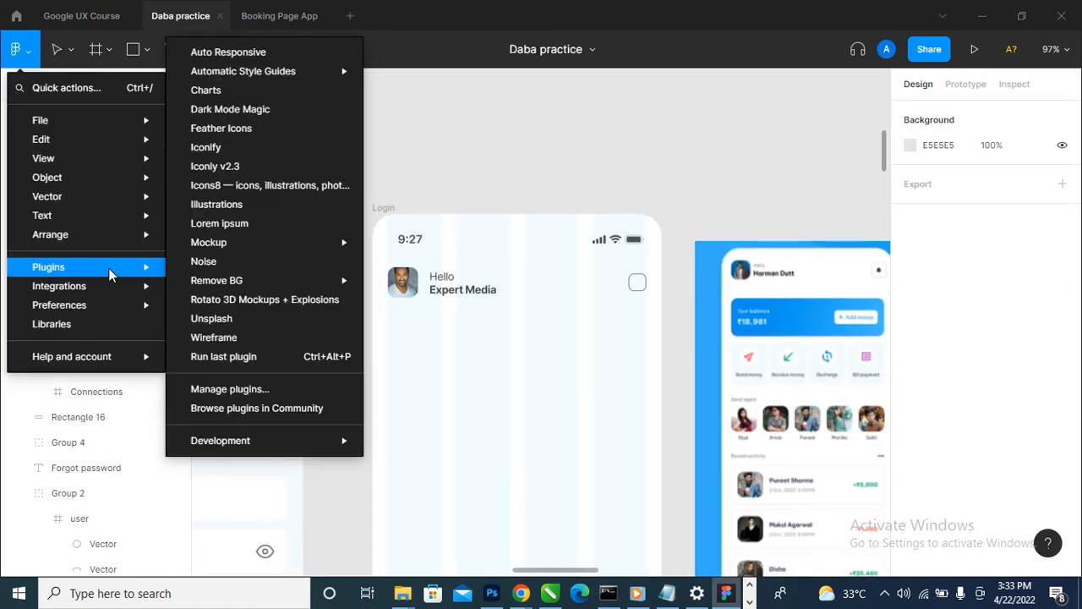
left_click(269, 129)
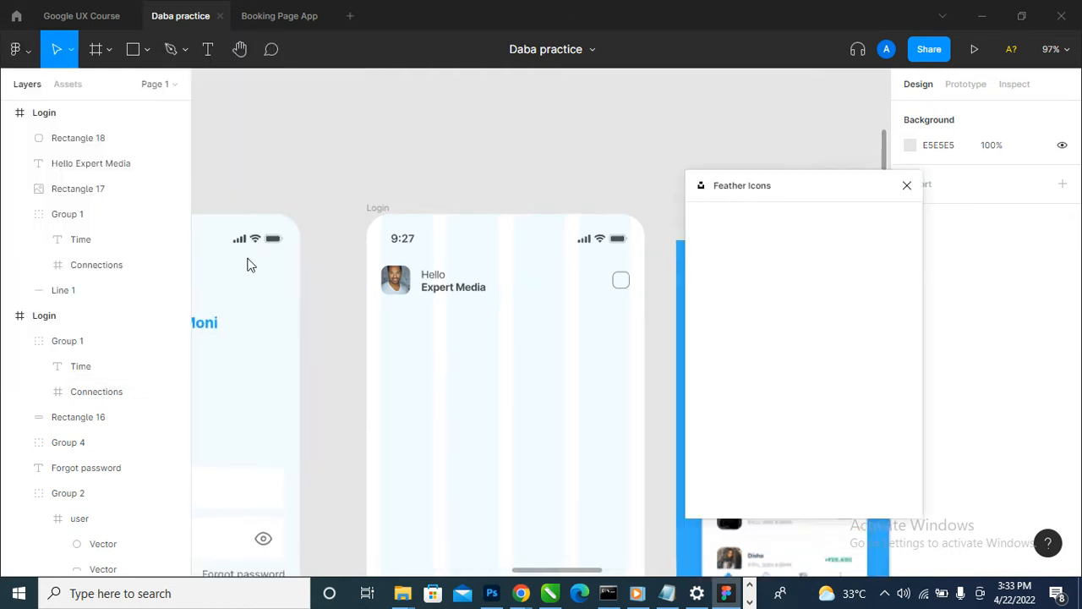
- Compare the two Login frames with the moodboard's reference screens
scroll(250, 265, "down", 1)
scroll(421, 346, "down", 6)
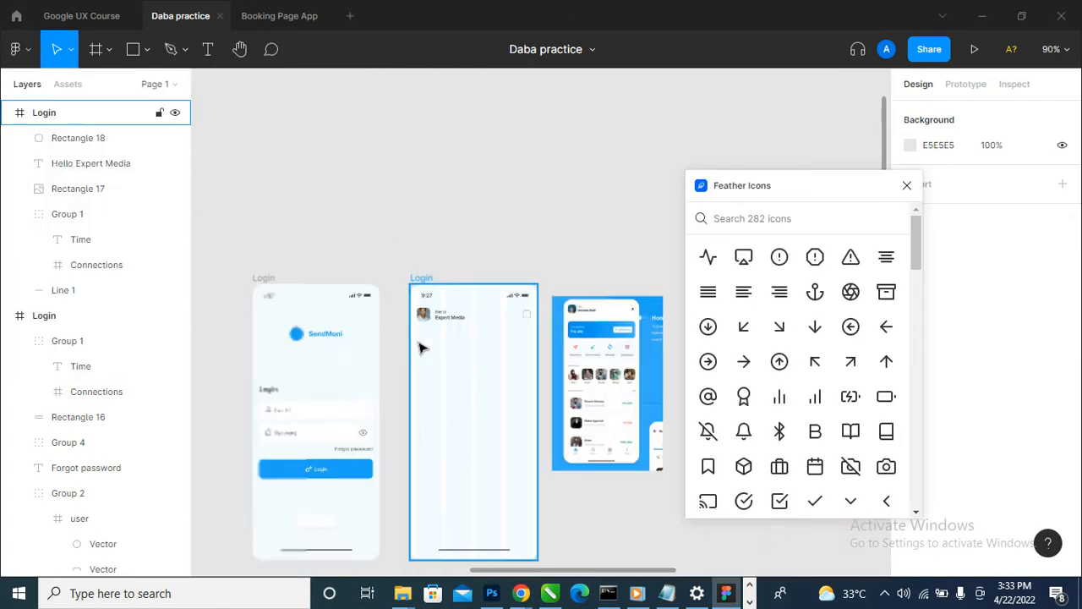
scroll(333, 452, "up", 3)
scroll(358, 440, "down", 5)
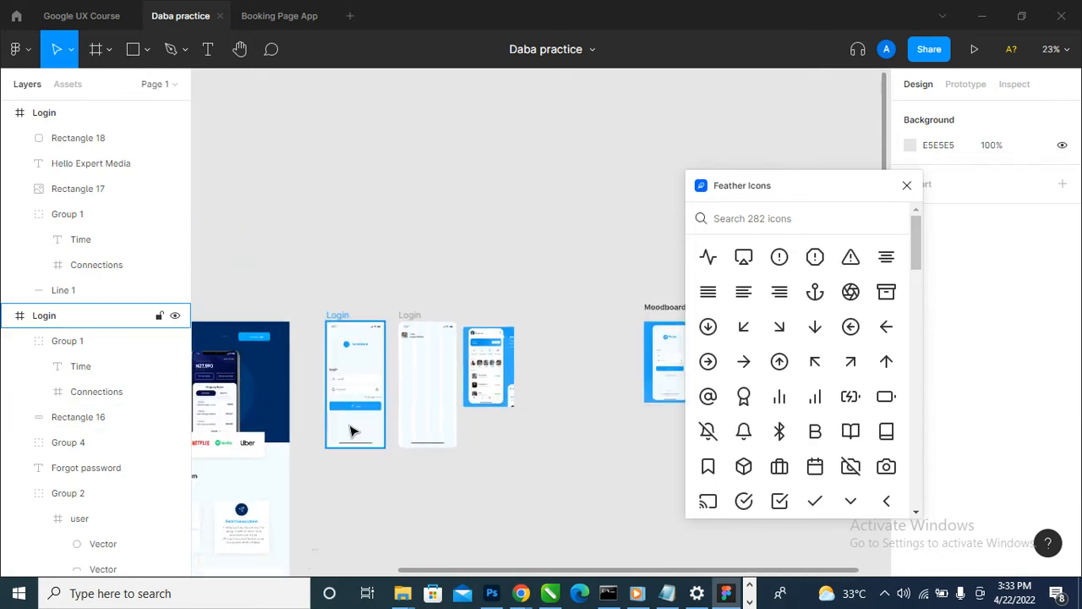
left_click_drag(510, 378, 507, 378)
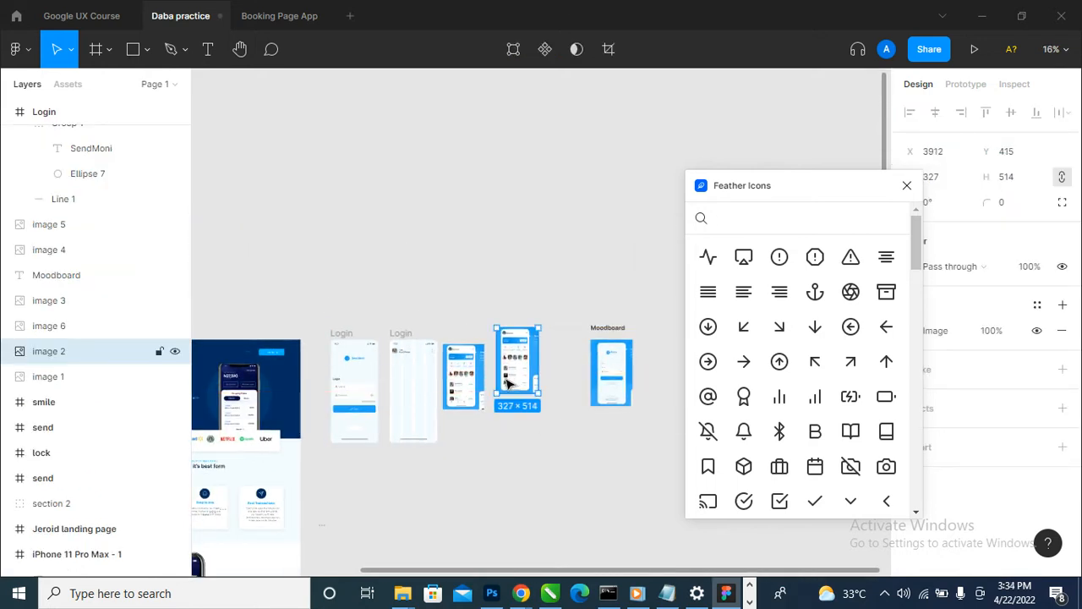
key("ctrl+z")
key("space")
left_click_drag(647, 378, 440, 378)
scroll(514, 411, "up", 5)
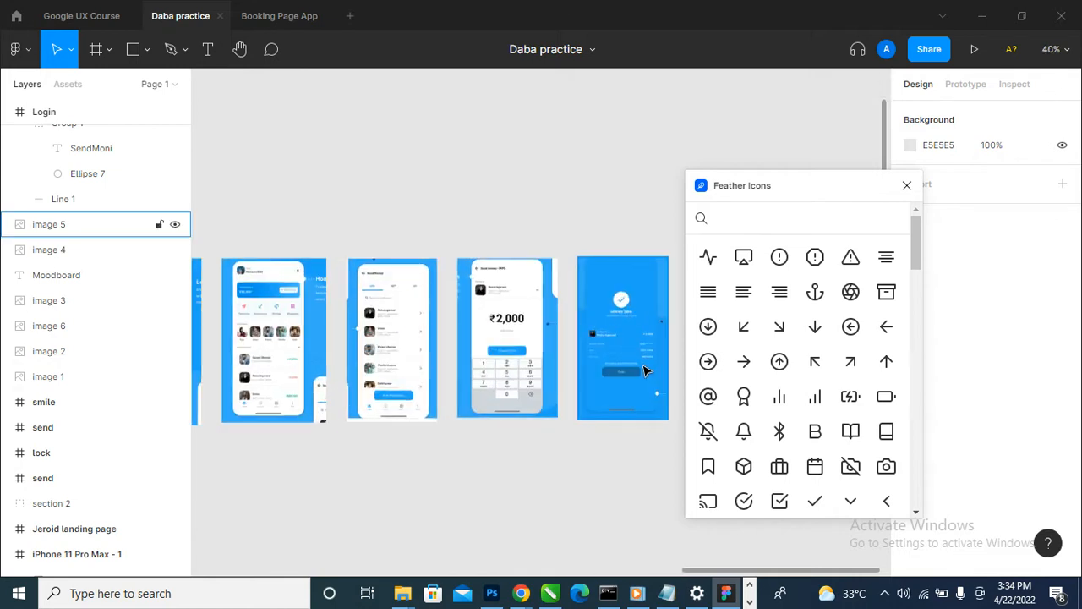
scroll(644, 370, "down", 5)
left_click_drag(336, 418, 483, 374)
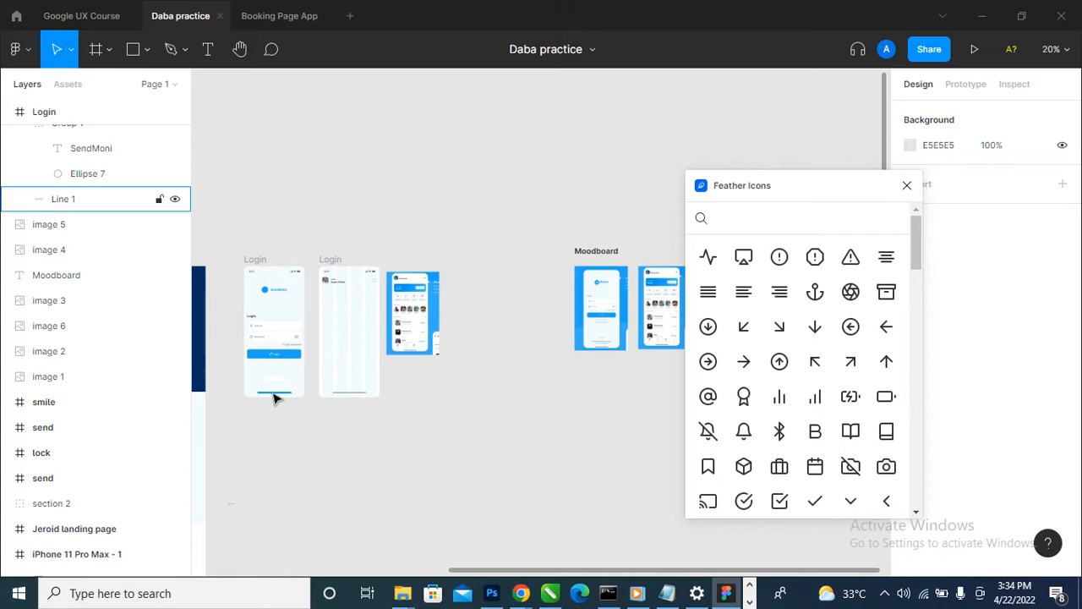
scroll(229, 358, "up", 3)
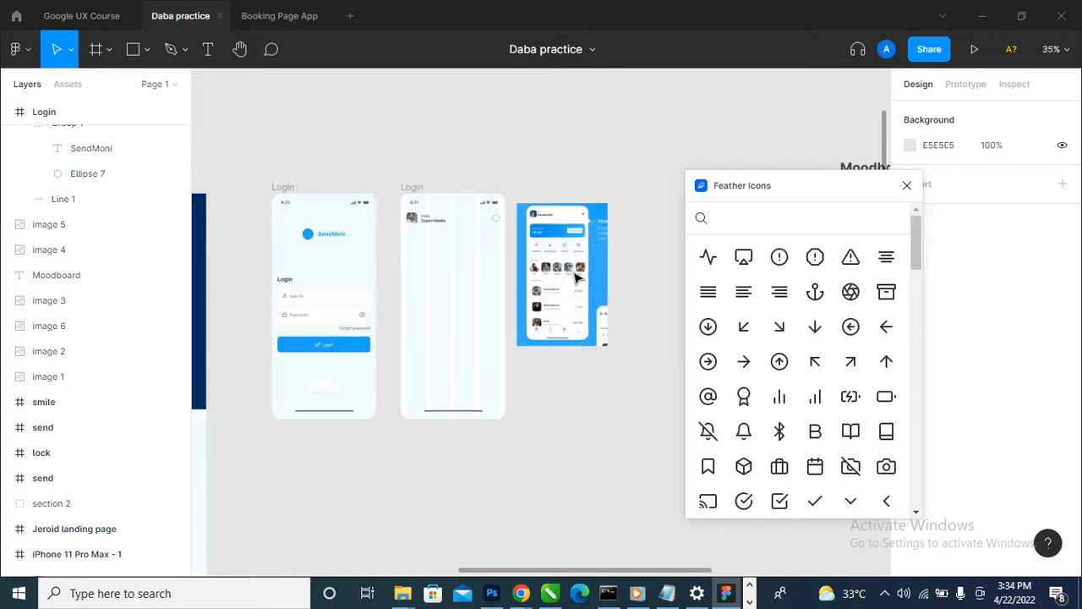
- Search the icon library for "NOTIFI", insert the plain bell icon and nest it inside the second Login frame
left_click(744, 216)
type("NOTIFI")
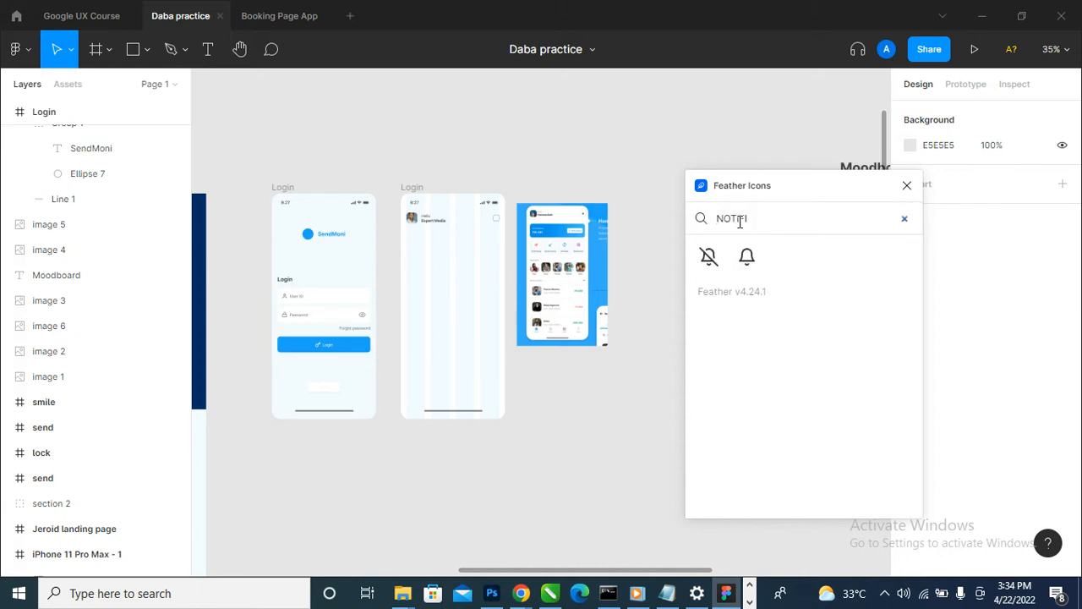
left_click(747, 256)
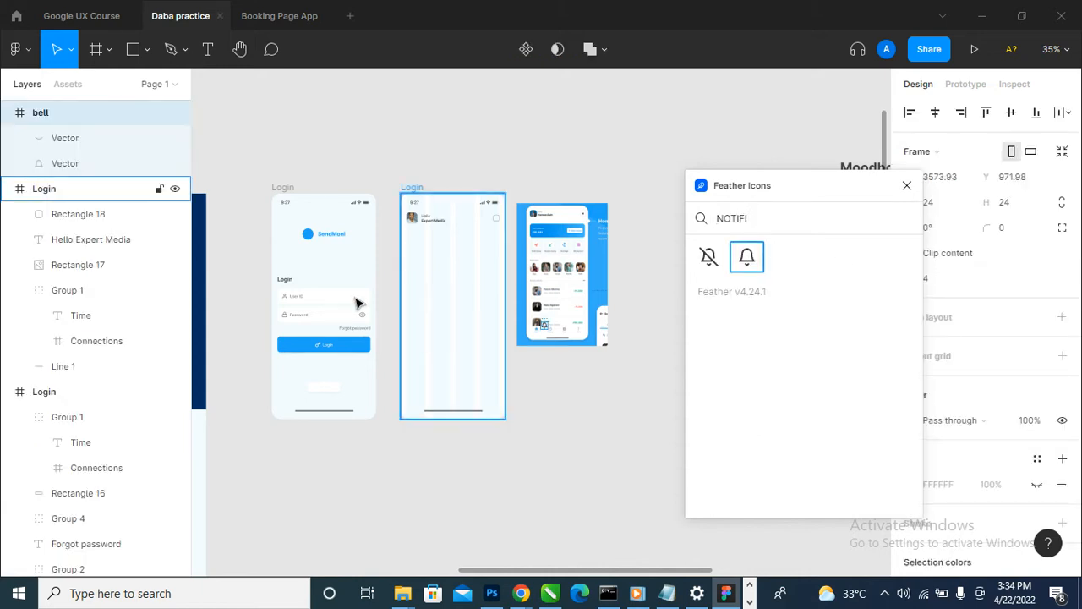
scroll(366, 290, "up", 3)
scroll(366, 290, "down", 3)
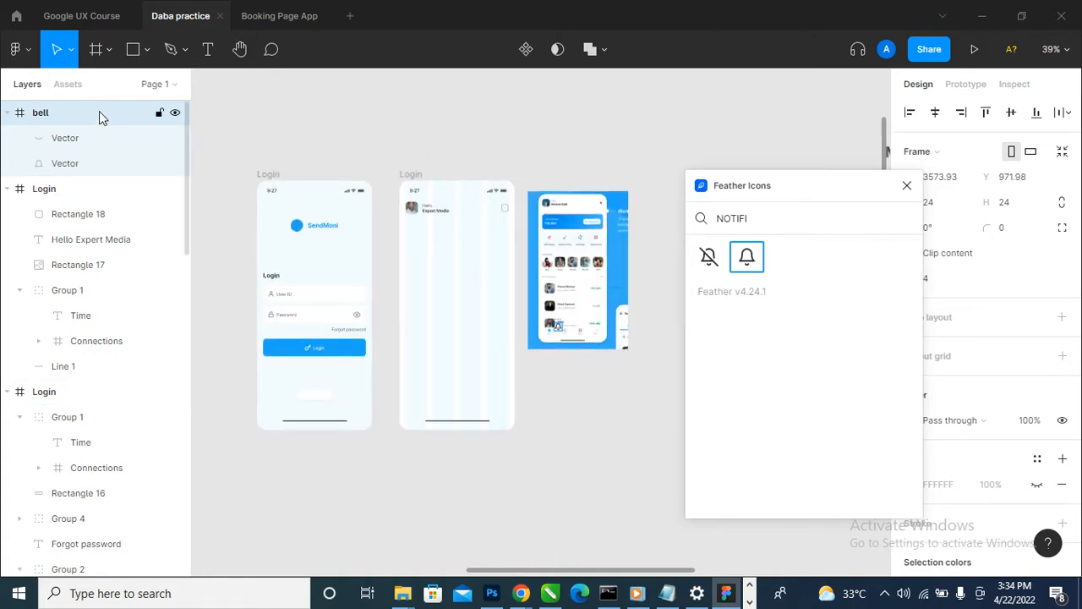
left_click_drag(99, 110, 99, 189)
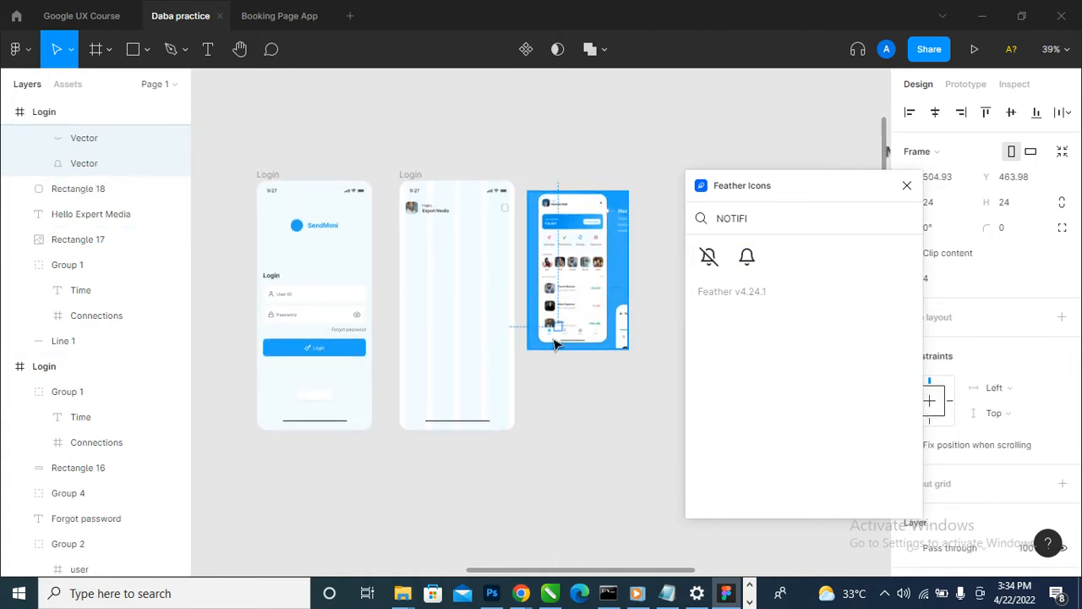
- Move the bell icon next to the small outlined square in the second Login frame's header and close the Feather Icons plugin
left_click_drag(560, 332, 507, 212)
scroll(506, 207, "up", 5)
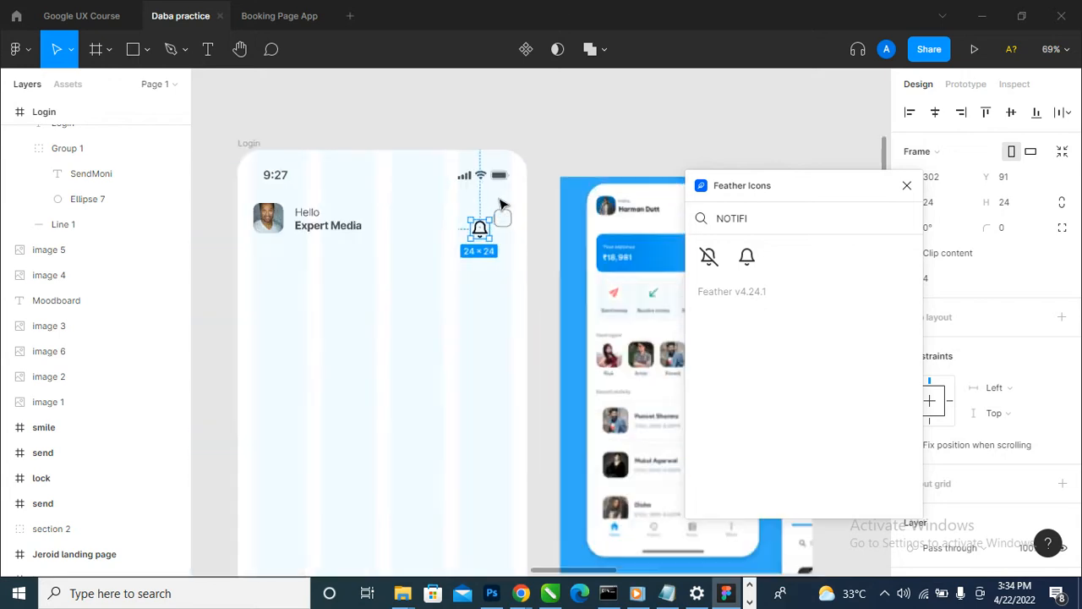
scroll(468, 243, "up", 3)
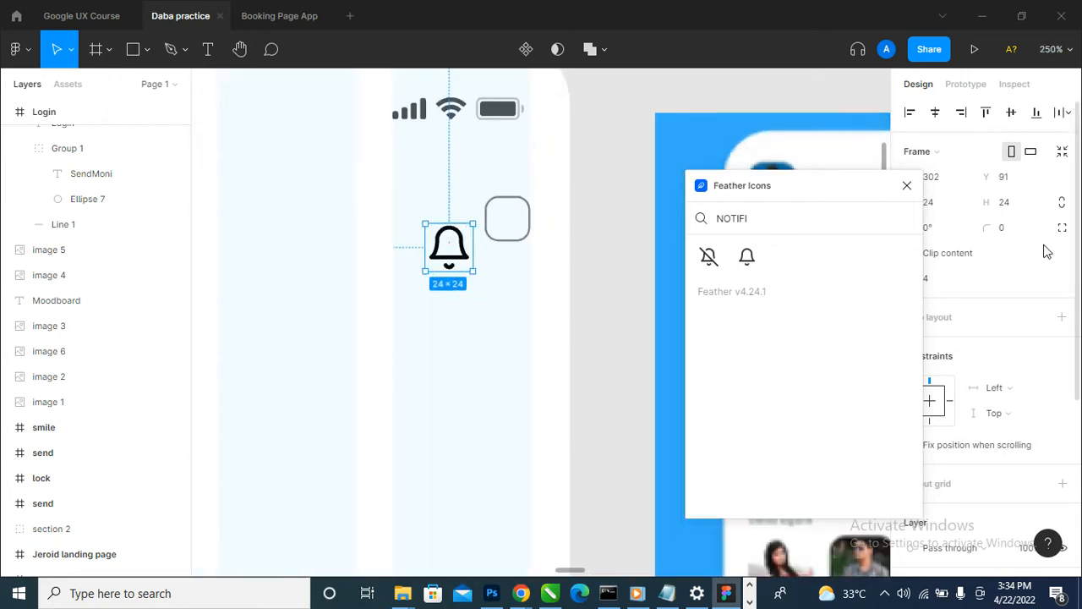
left_click(907, 185)
- Resize the bell icon to 20 × 20 and move it onto the outlined square in the header
left_click(945, 212)
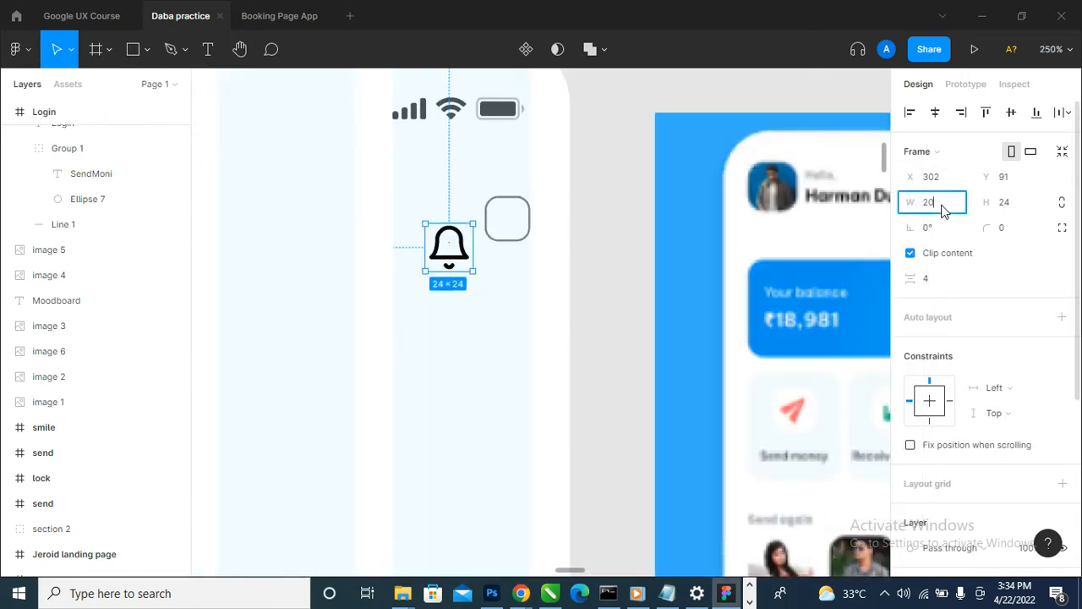
key("Tab")
type("20")
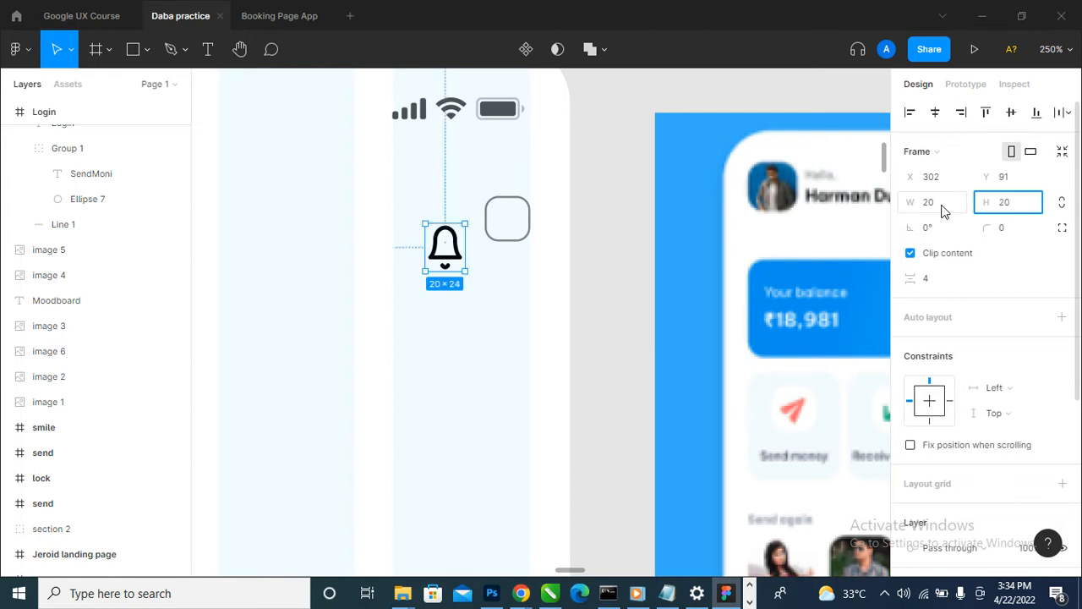
key("Return")
left_click_drag(448, 258, 517, 233)
- Reduce the bell icon's size to 15 × 15
scroll(592, 229, "down", 5)
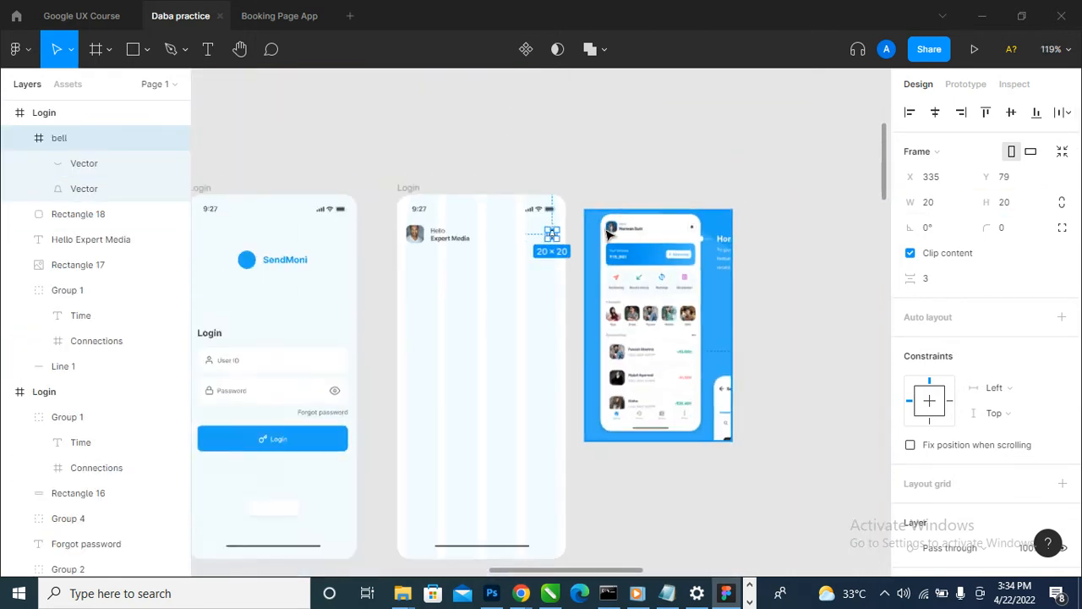
scroll(603, 238, "up", 2)
left_click(944, 208)
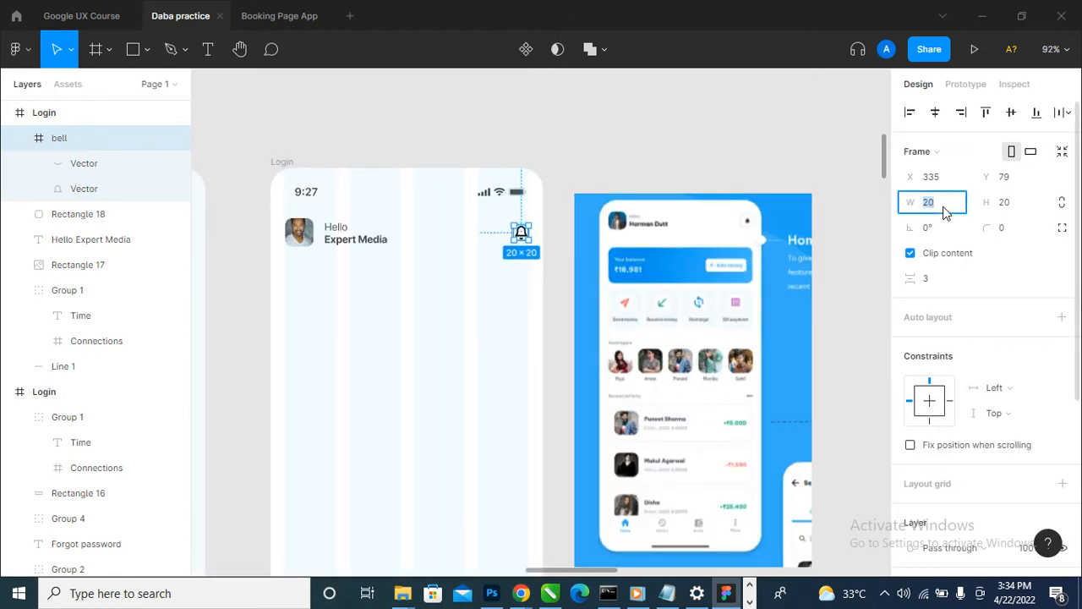
type("15")
key("Tab")
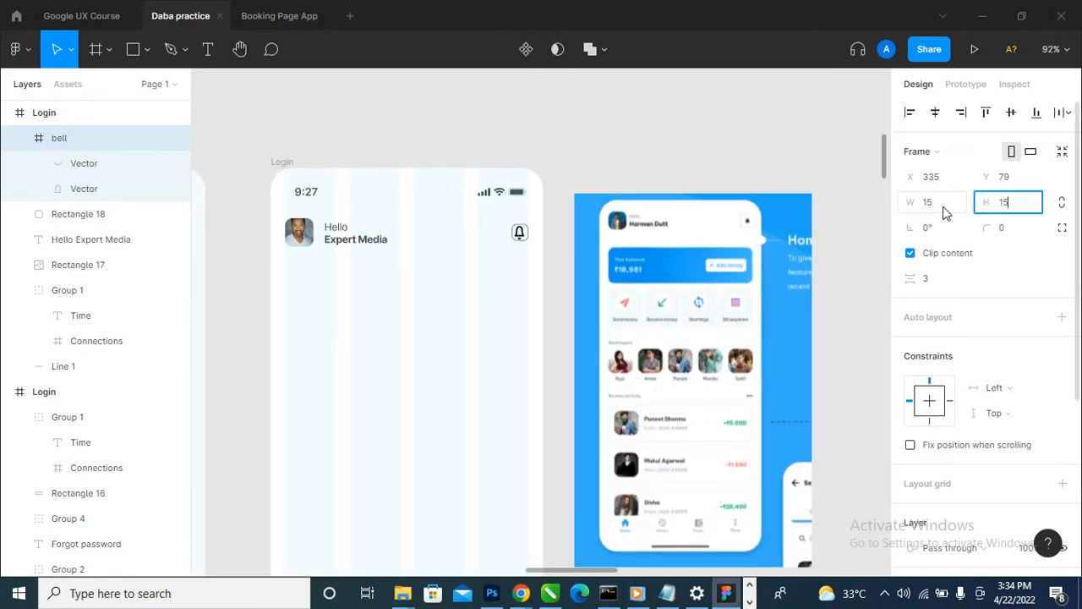
key("Return")
- Centre the bell icon horizontally and vertically inside the outlined square
scroll(521, 245, "up", 10)
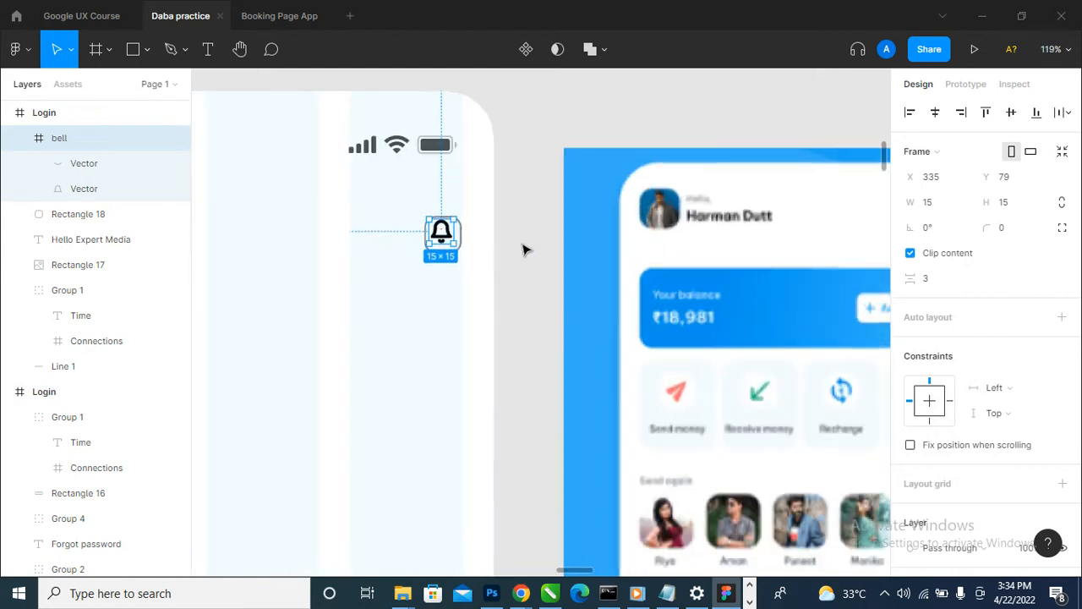
scroll(457, 245, "up", 3)
scroll(422, 406, "up", 3)
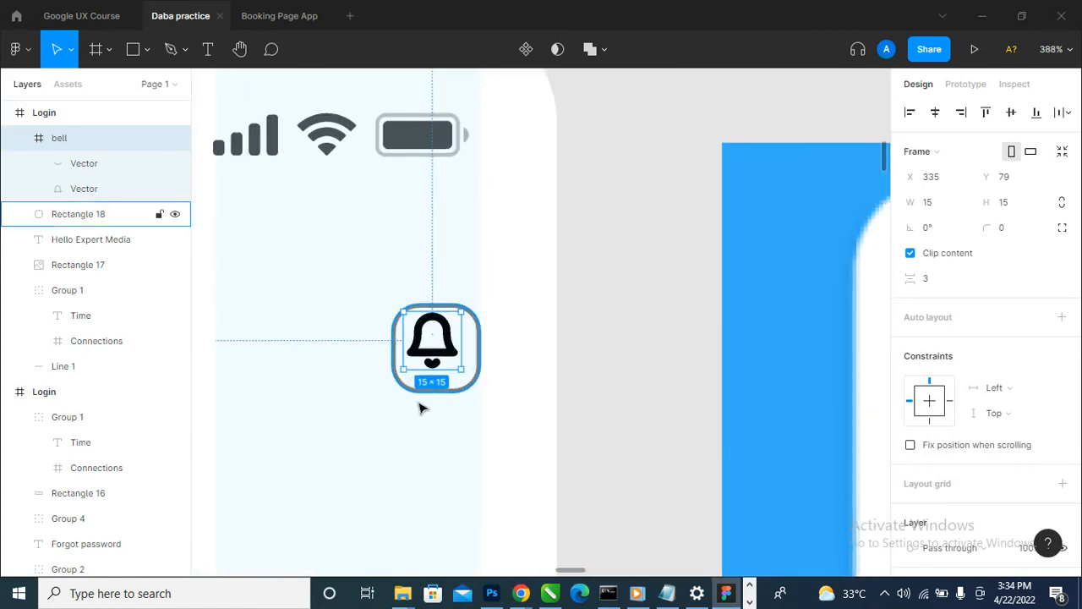
left_click_drag(439, 362, 441, 369)
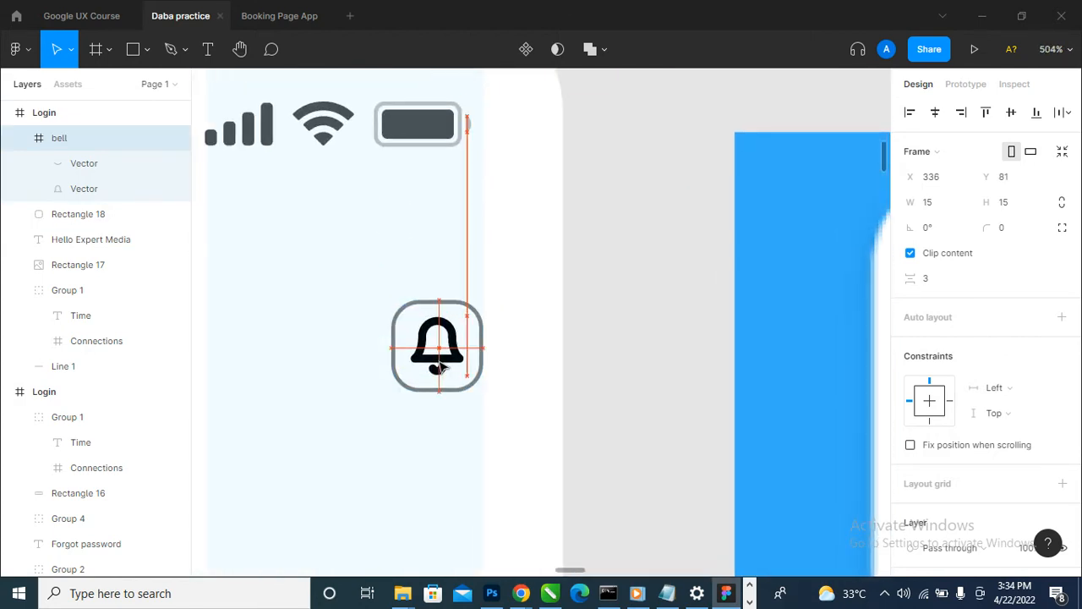
- Set the opacity of the bell icon's black colour to 50%
scroll(564, 293, "down", 5)
scroll(1008, 454, "down", 5)
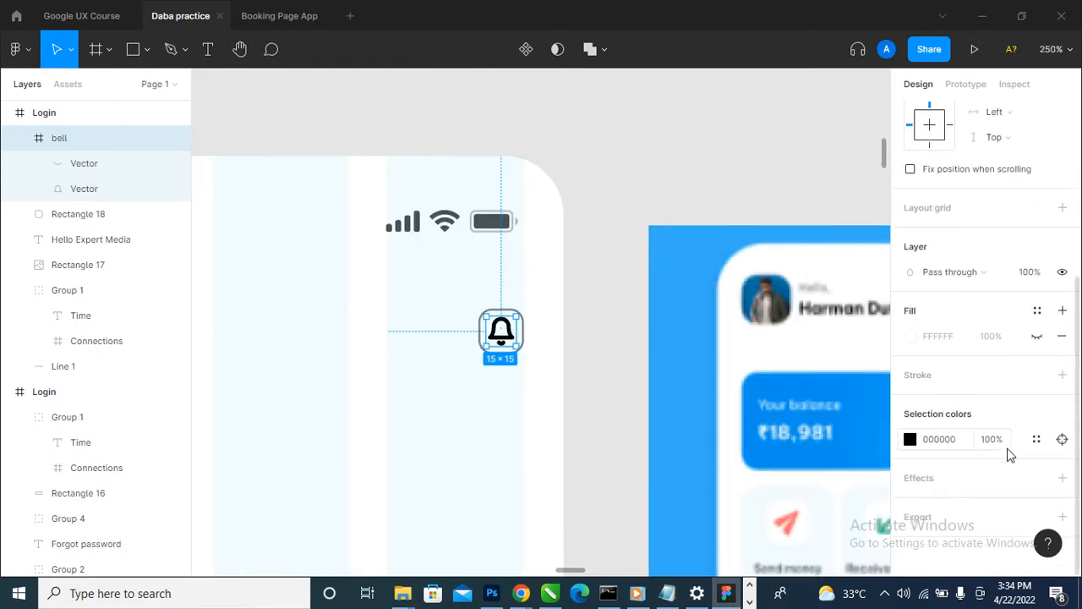
left_click(1001, 443)
type("50")
key("Return")
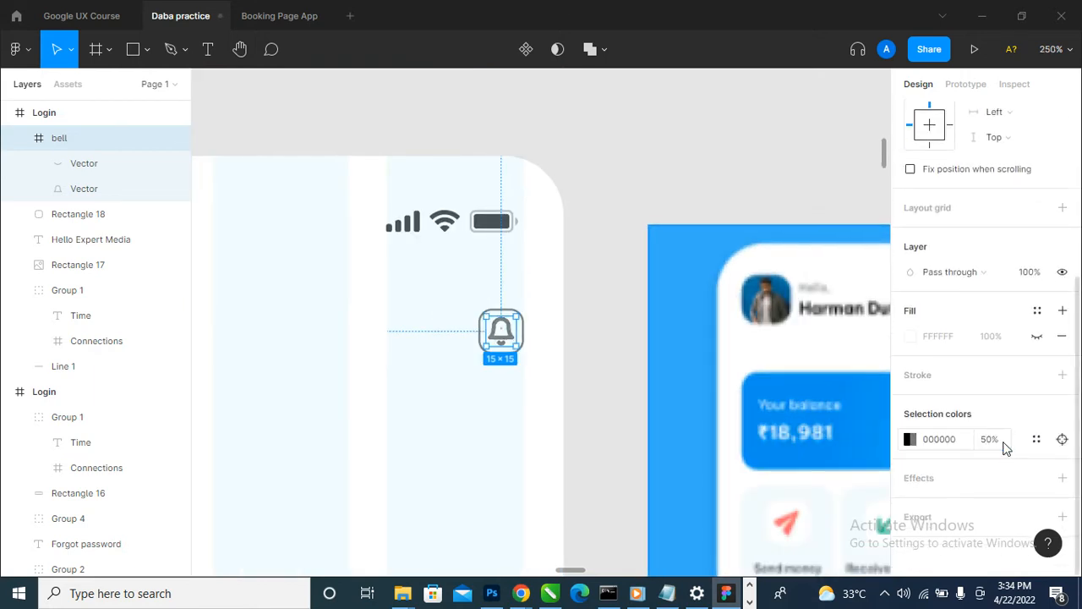
- Set the opacity of the bell icon's black colour to 70% and deselect the icon
scroll(423, 425, "down", 2)
scroll(423, 425, "down", 2)
scroll(423, 425, "down", 2)
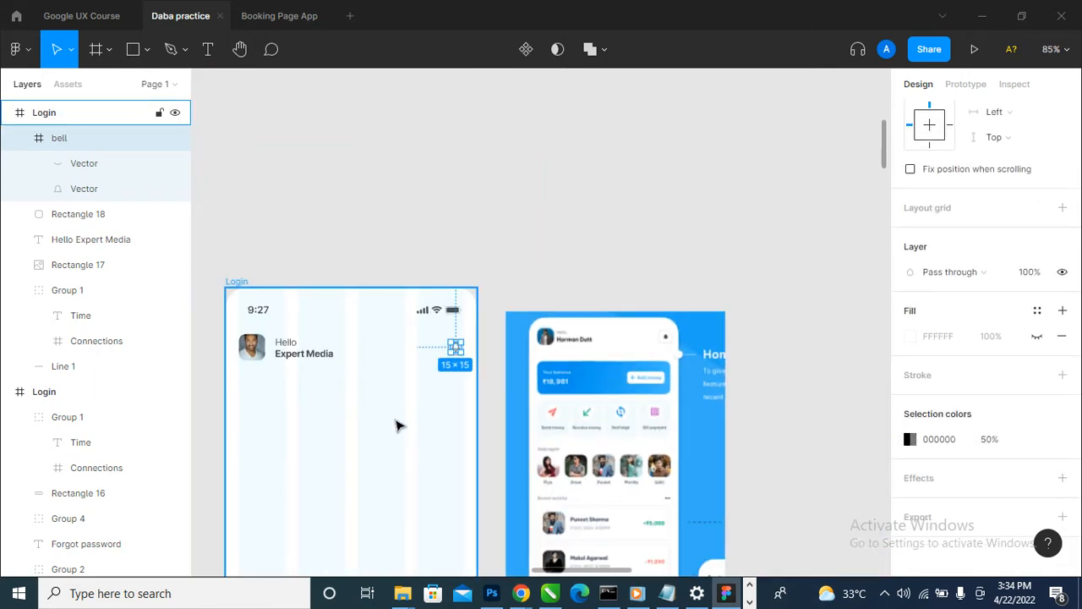
scroll(399, 423, "up", 10)
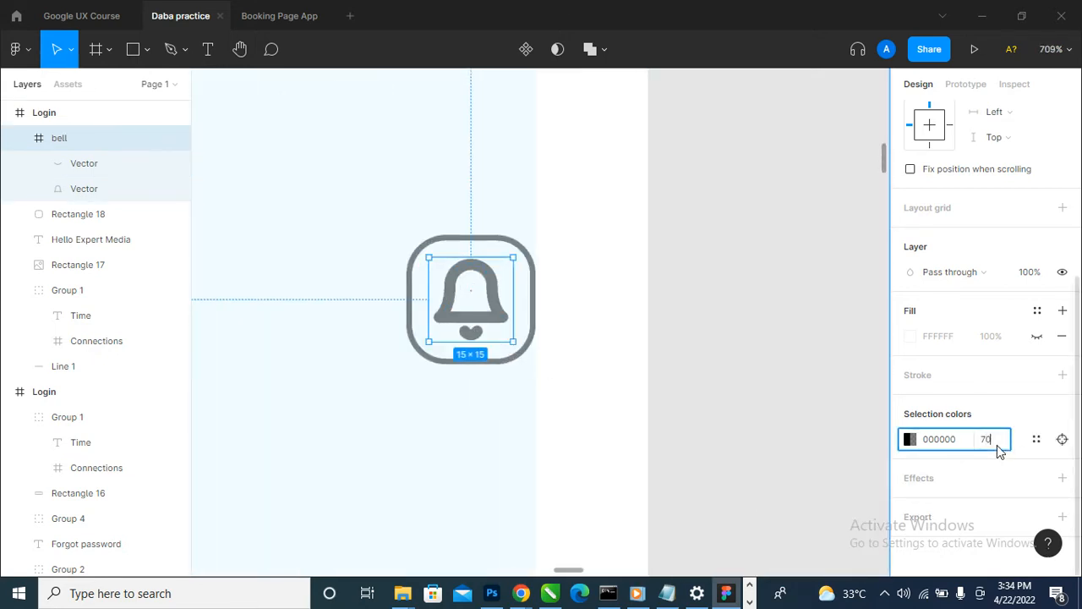
key("Return")
scroll(628, 471, "down", 5)
left_click(694, 377)
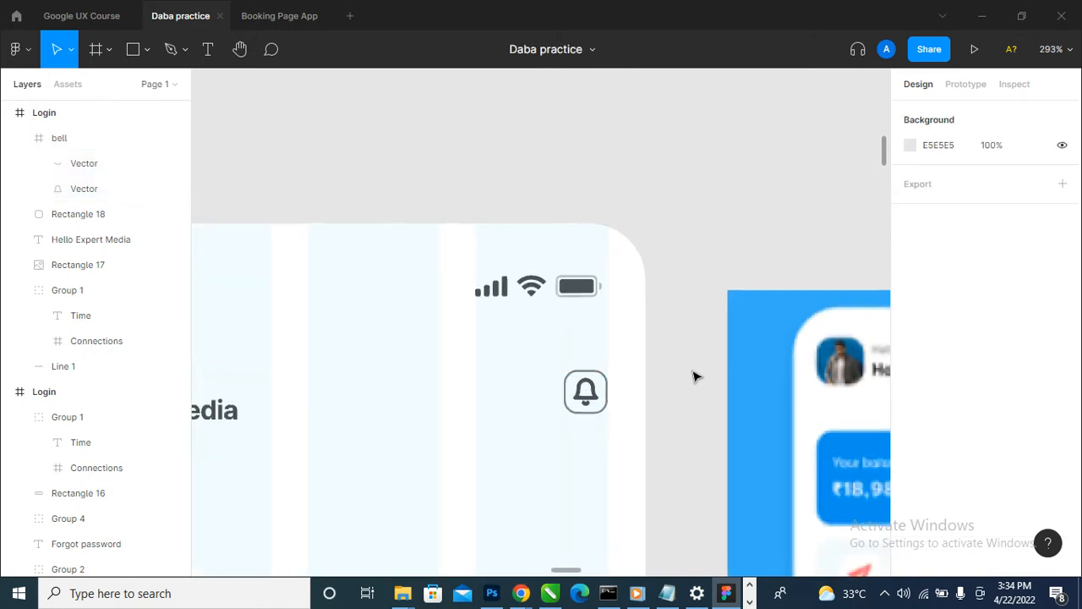
scroll(694, 376, "down", 3)
left_click(616, 385)
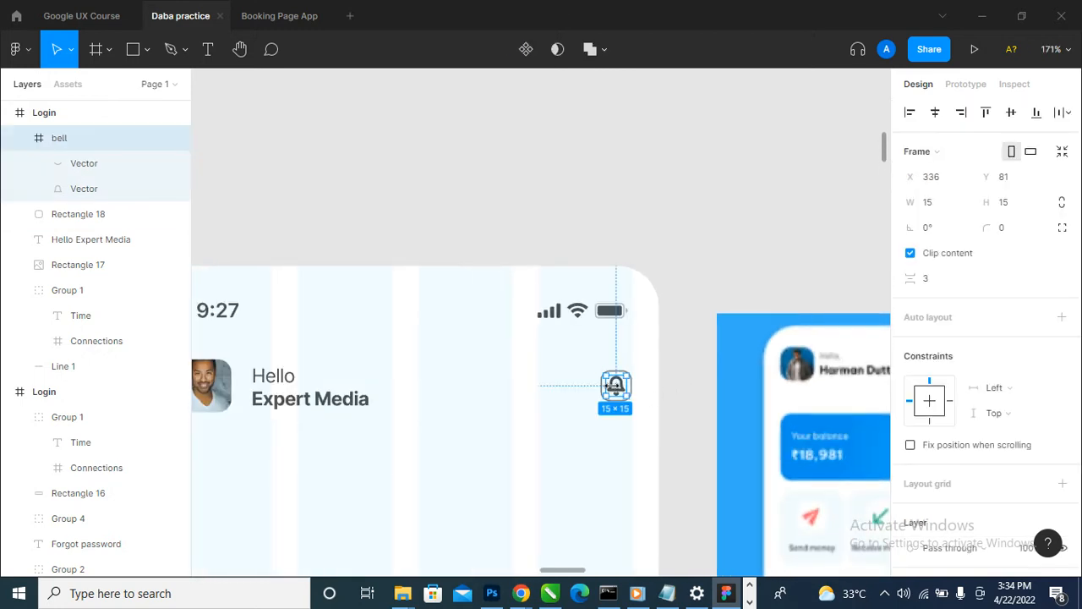
scroll(879, 380, "down", 2)
scroll(990, 372, "down", 3)
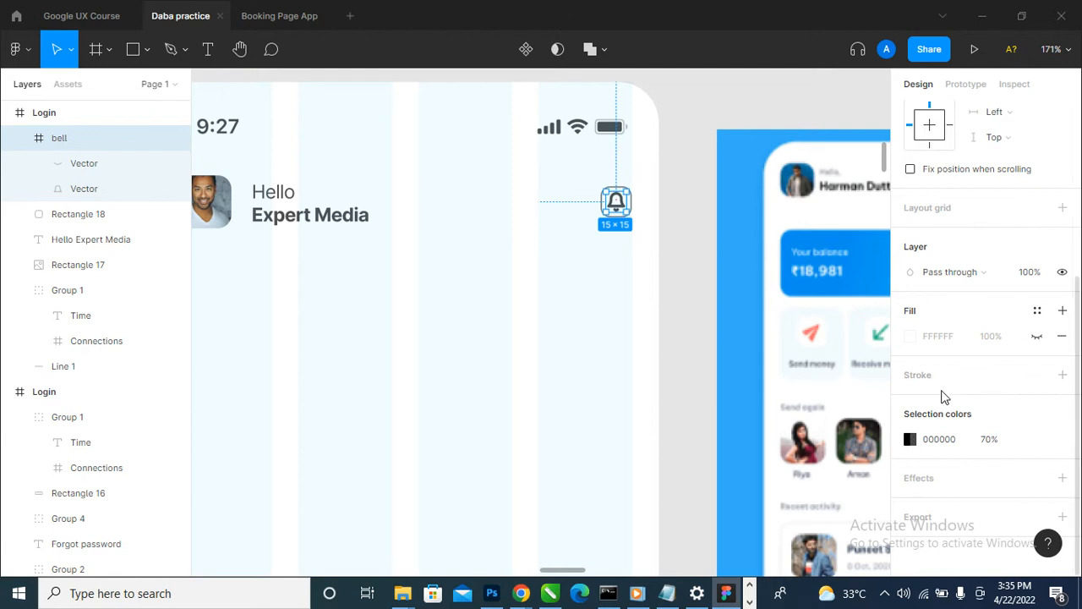
scroll(622, 198, "up", 4)
scroll(643, 215, "down", 2)
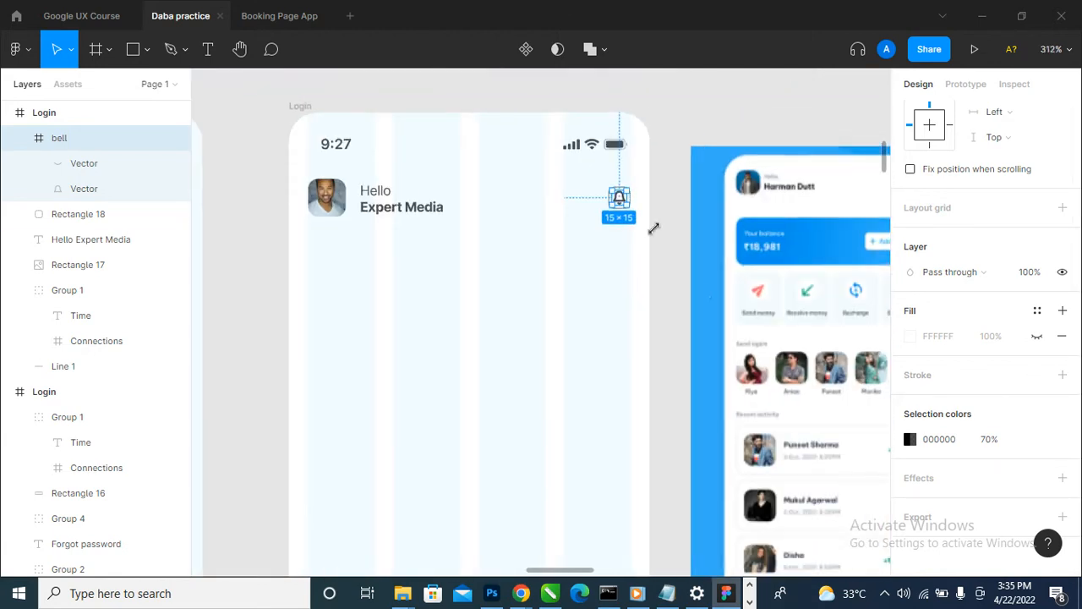
- Draw a rectangle about 335 × 80 below the header of the second Login frame, spanning the layout columns, for the balance card
left_click(702, 295)
scroll(657, 314, "down", 5)
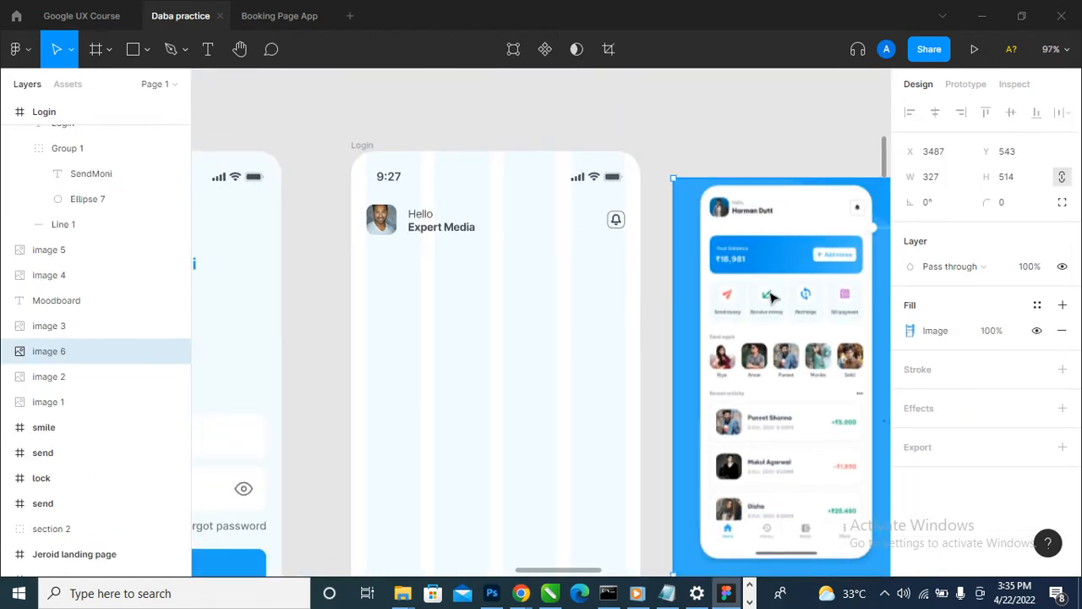
key("r")
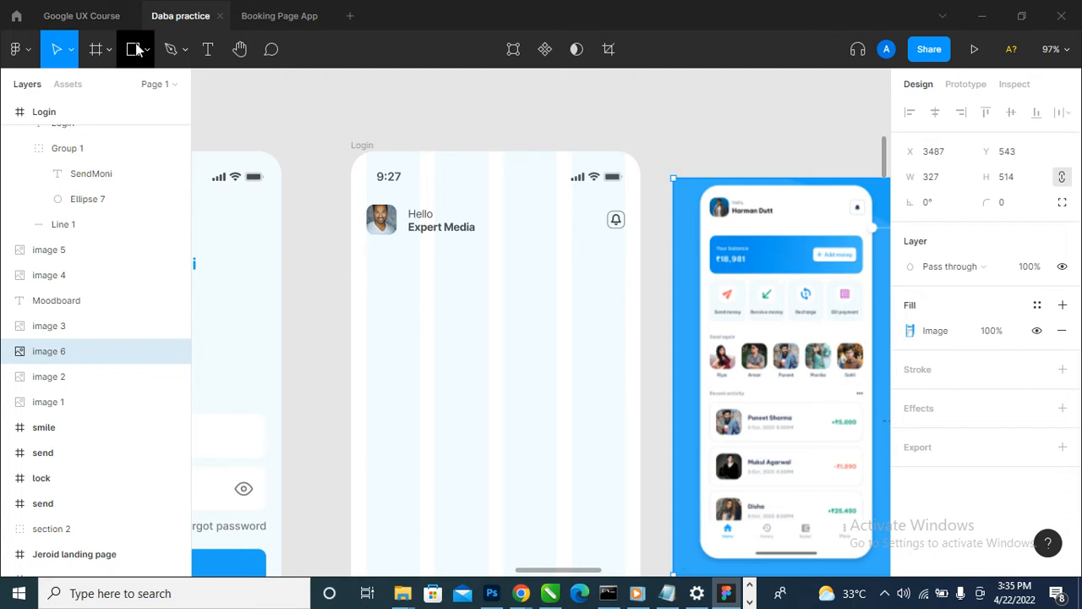
left_click_drag(366, 266, 628, 327)
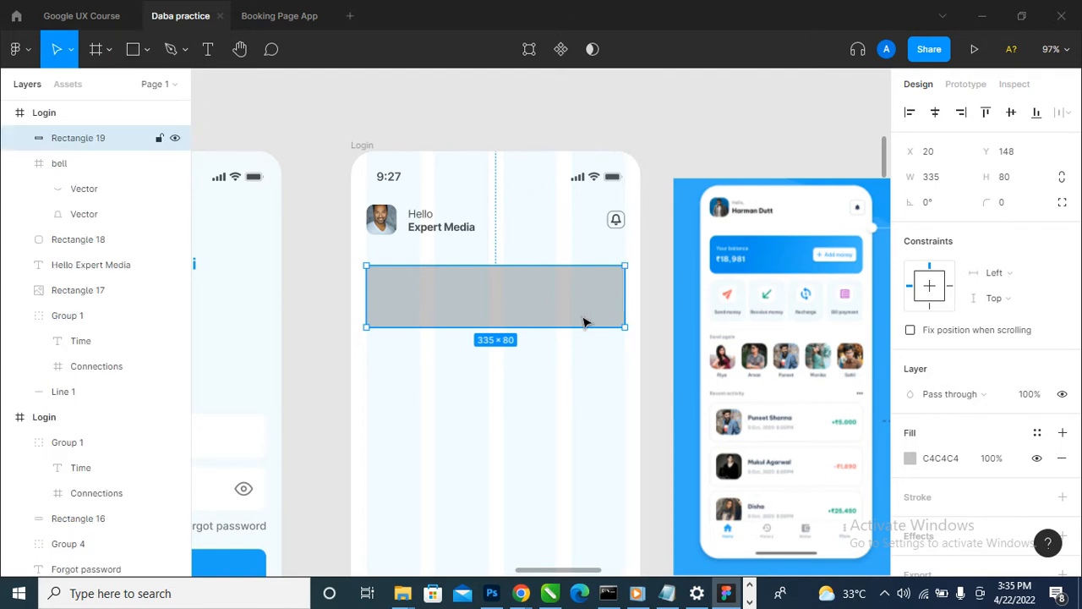
- Fill the new rectangle with the document's blue 1EA3F7 and set its corner radius to 10
left_click(912, 459)
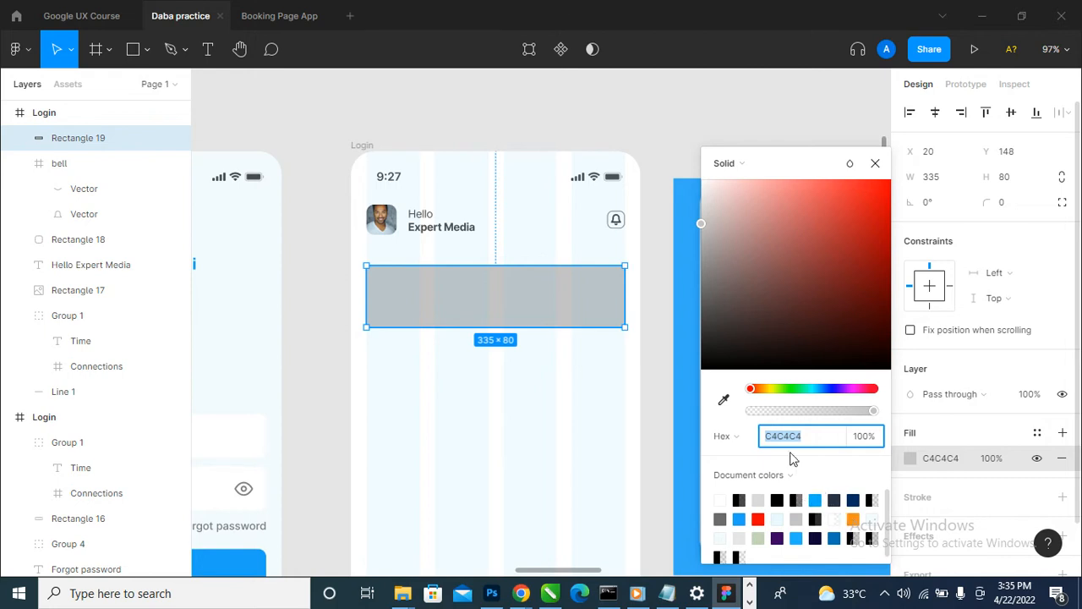
left_click(741, 517)
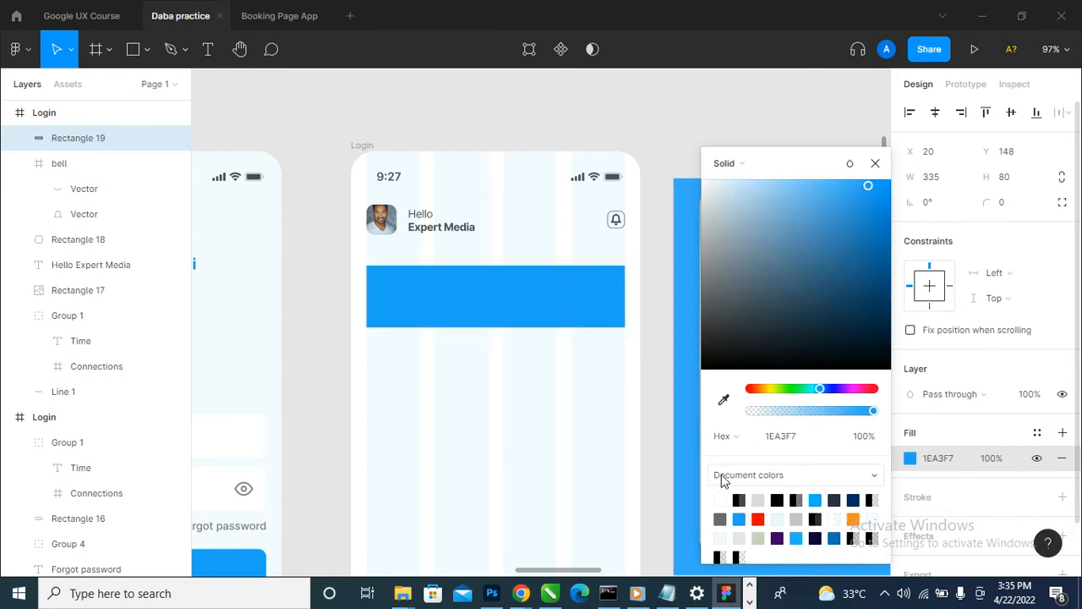
left_click(876, 163)
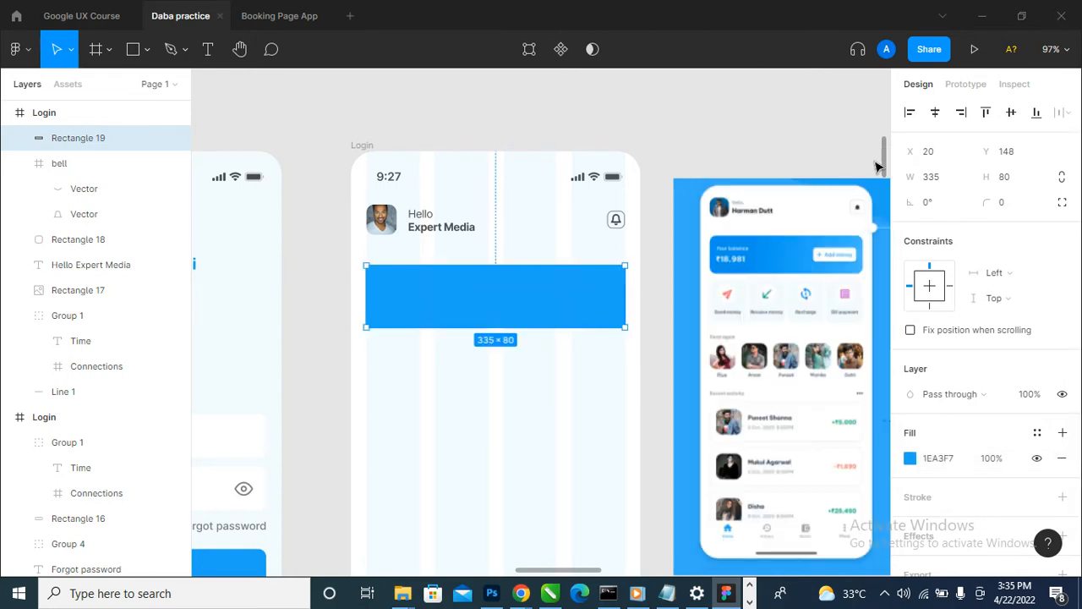
left_click(1020, 208)
key("Return")
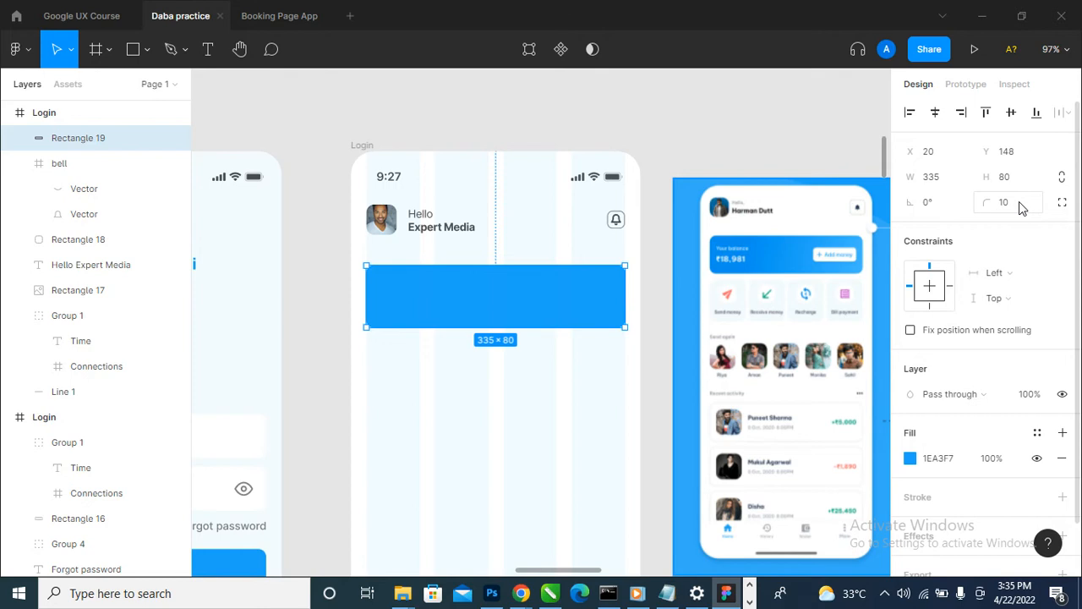
- Try a corner radius of 20 on the blue balance card
left_click(682, 129)
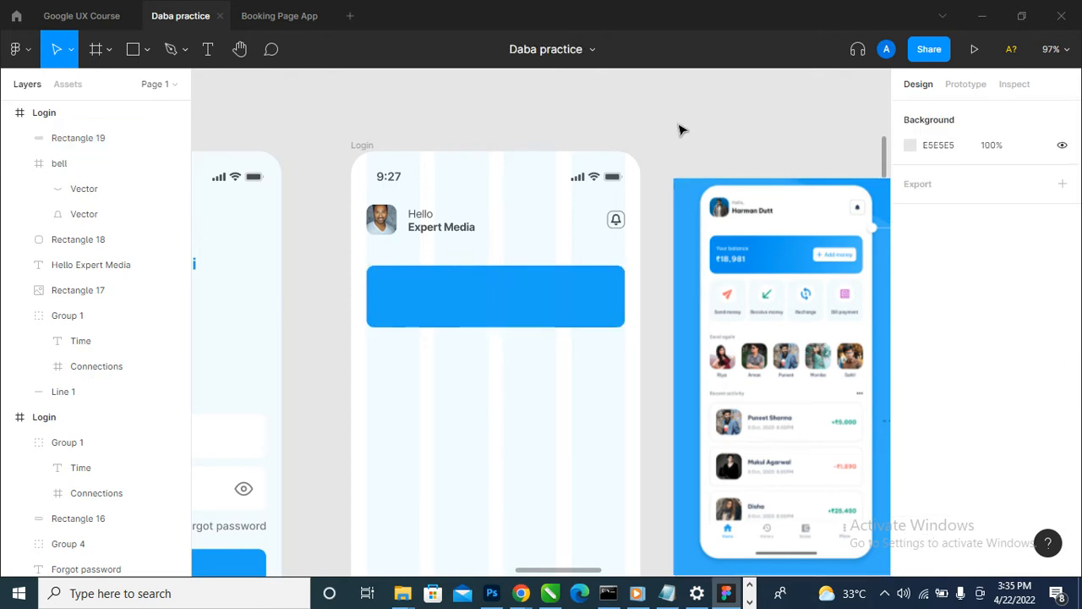
left_click(548, 314)
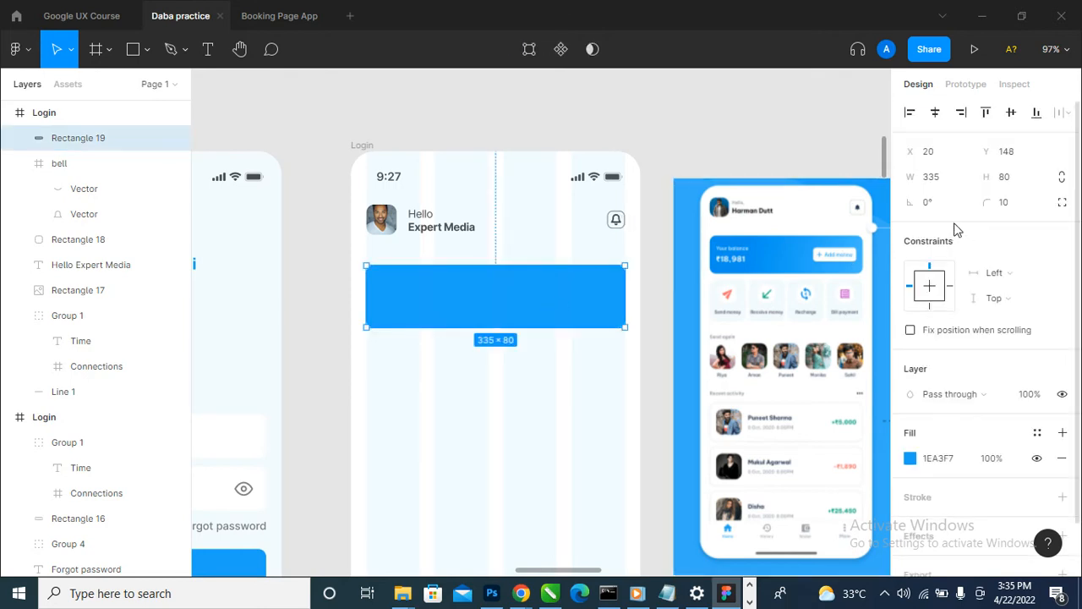
left_click(1009, 207)
type("20")
key("Return")
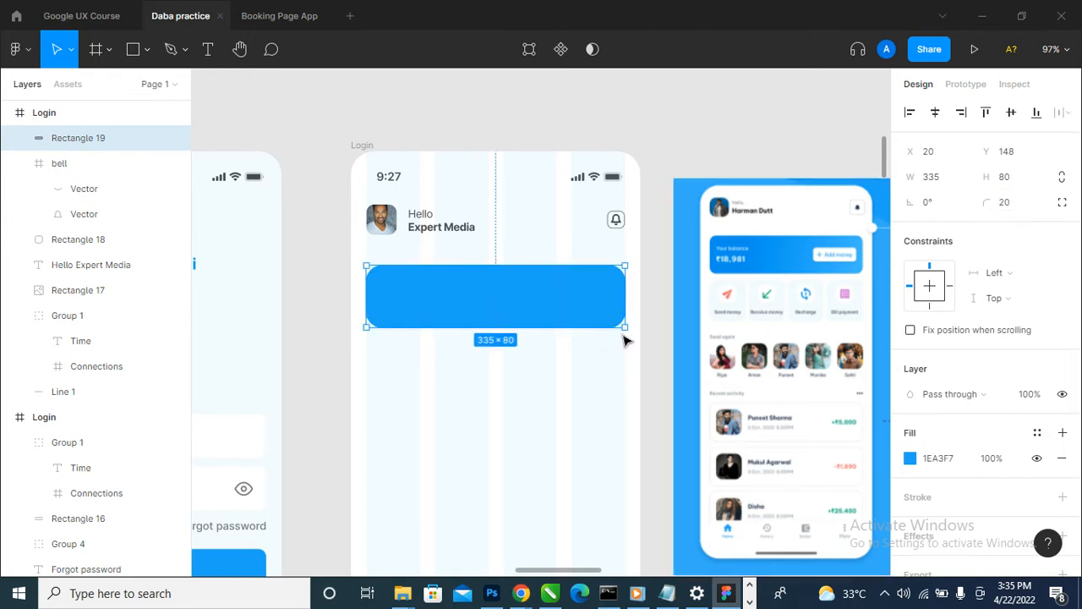
left_click(651, 339)
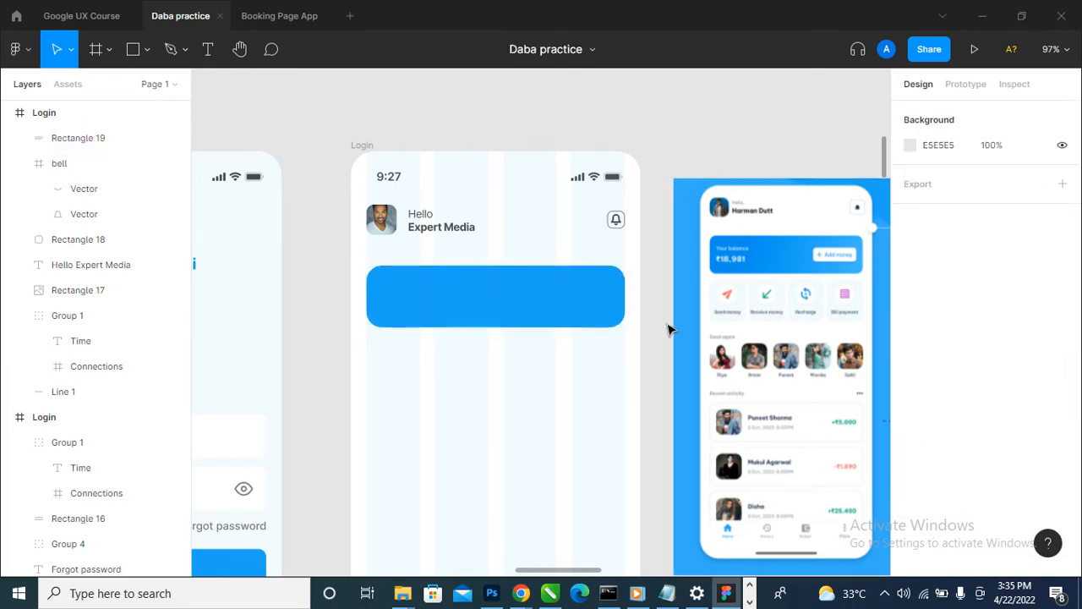
- Set the blue balance card's corner radius to 10 and compare it with the reference design
left_click(603, 310)
left_click(1008, 207)
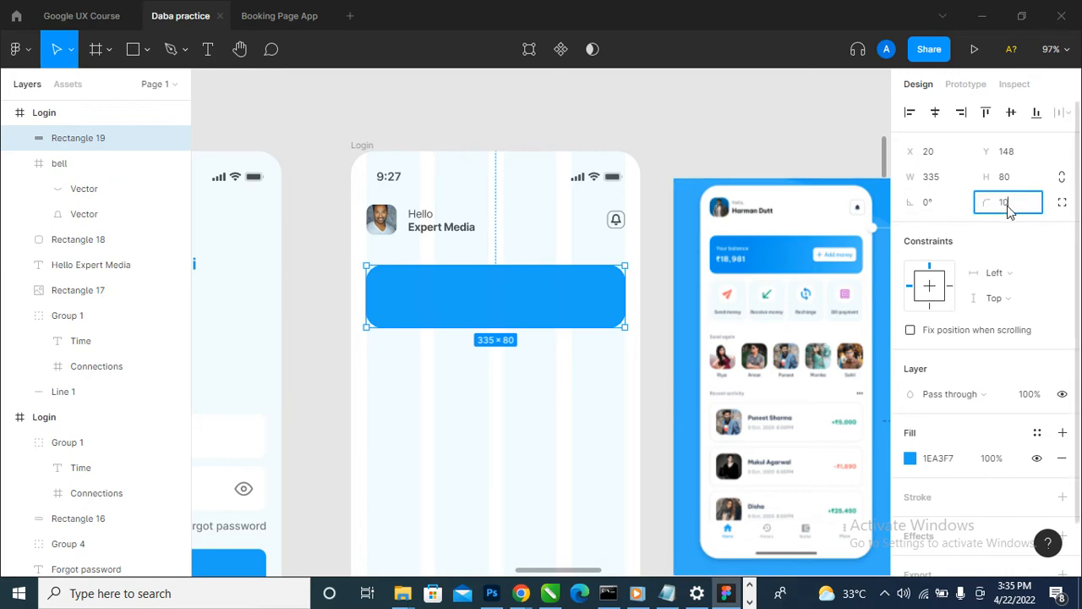
type("10")
key("Return")
left_click(804, 112)
scroll(876, 252, "up", 5)
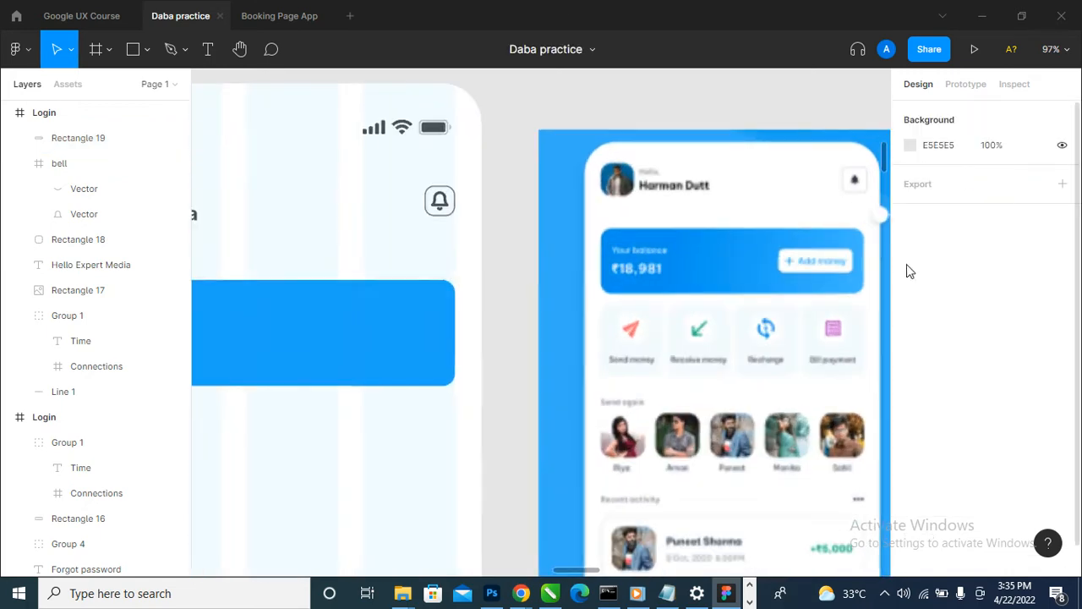
scroll(859, 266, "down", 5)
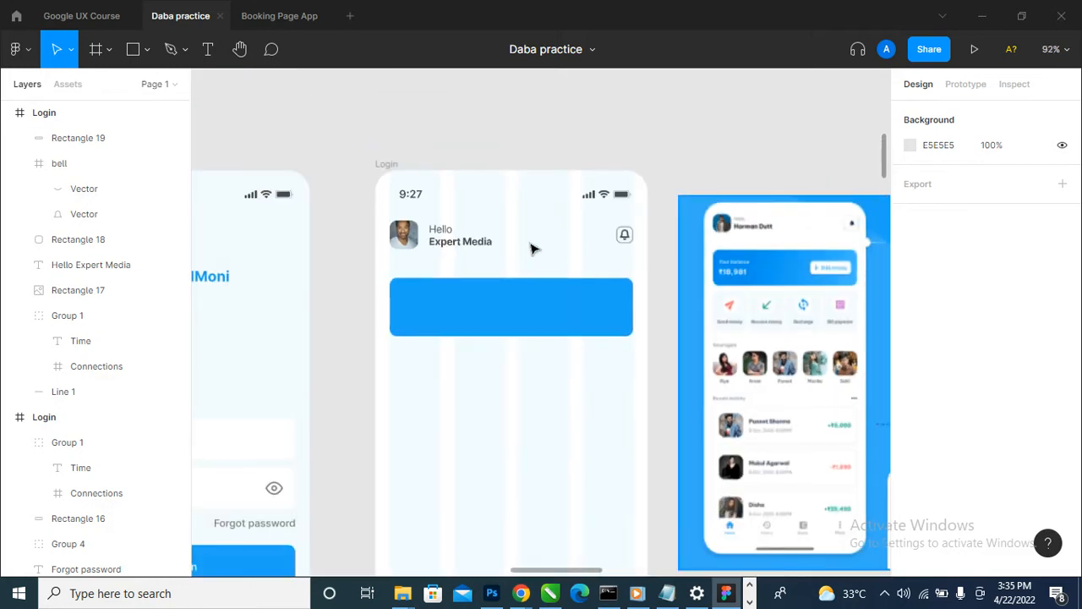
- Draw a button rectangle on the right part of the blue balance card and resize it to about 108 × 32
left_click(132, 51)
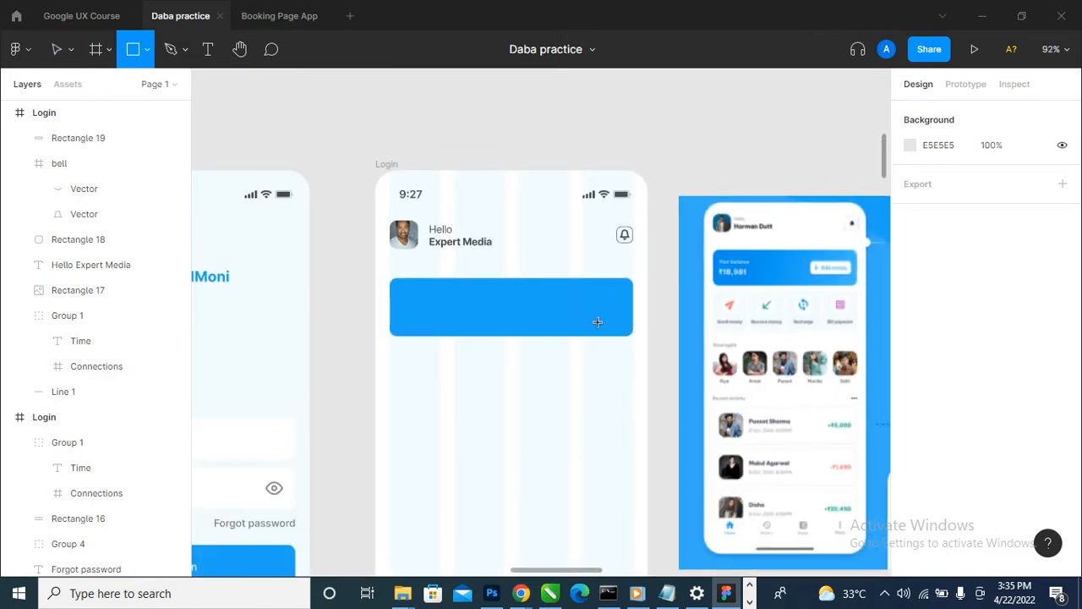
mouse_move(548, 292)
left_mouse_down()
mouse_move(649, 325)
mouse_move(547, 309)
left_mouse_up()
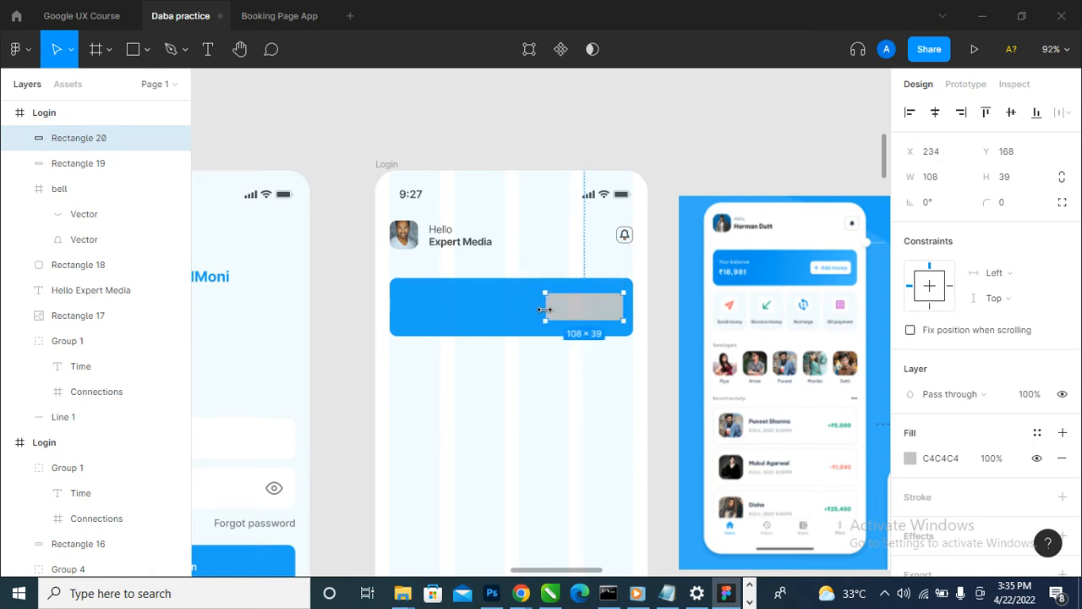
scroll(550, 314, "up", 2)
left_click_drag(587, 324, 596, 317)
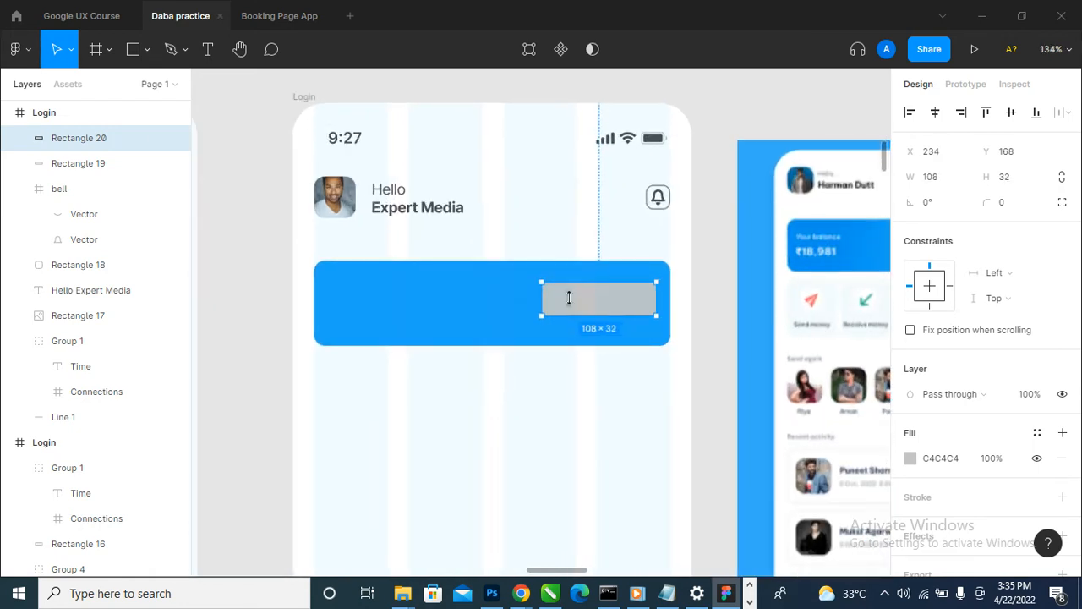
- Fill the new button rectangle with white FFFFFF
scroll(607, 350, "down", 1)
scroll(606, 350, "down", 3)
scroll(937, 442, "down", 1)
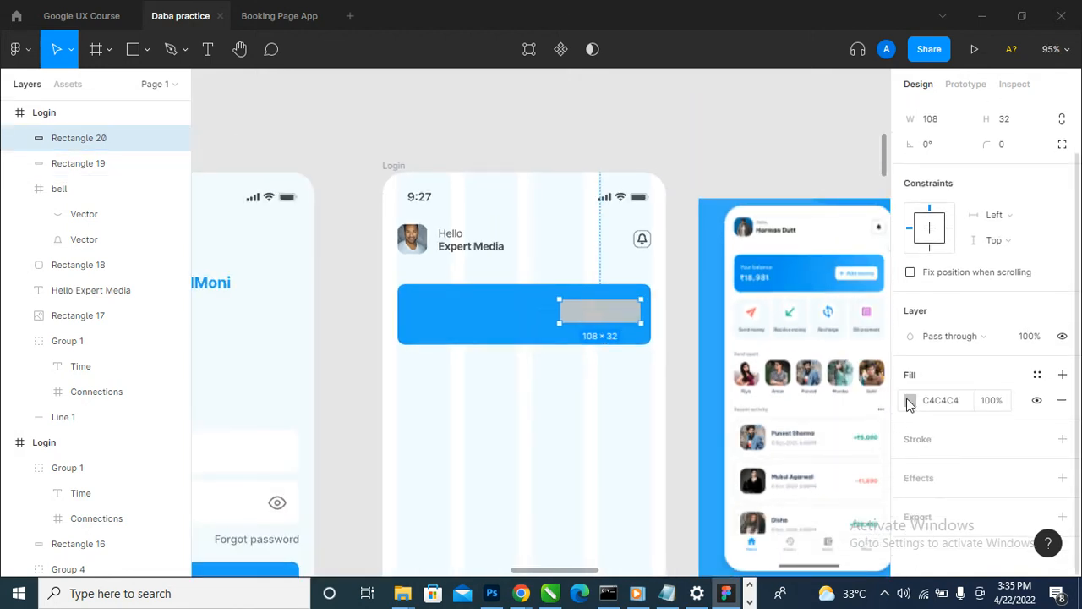
left_click(910, 400)
left_click_drag(702, 232, 647, 138)
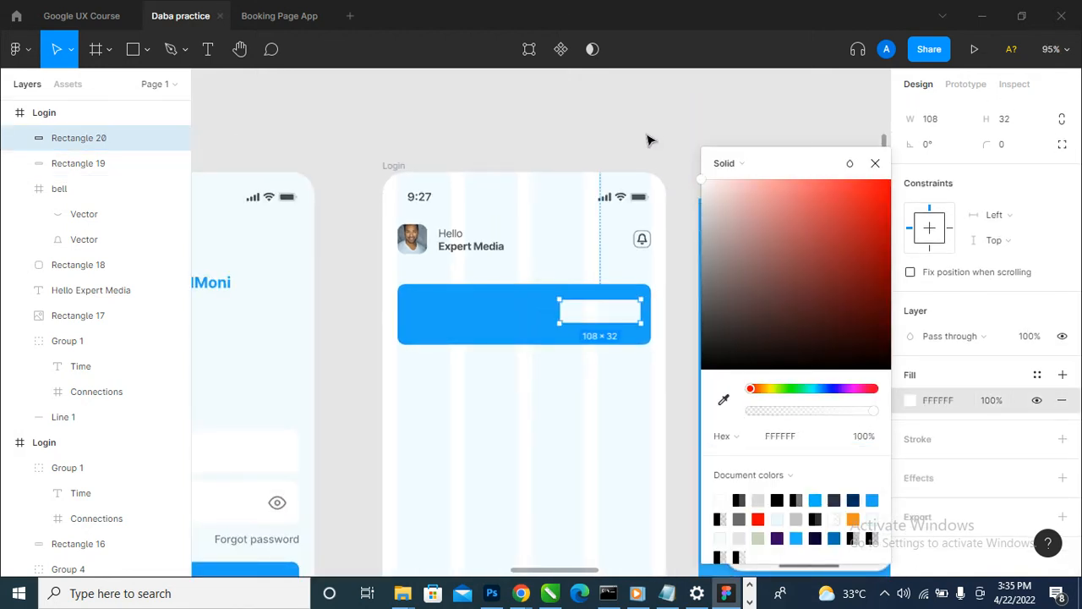
left_click(648, 138)
- Try a corner radius of 10 on the white button rectangle
left_click(609, 315)
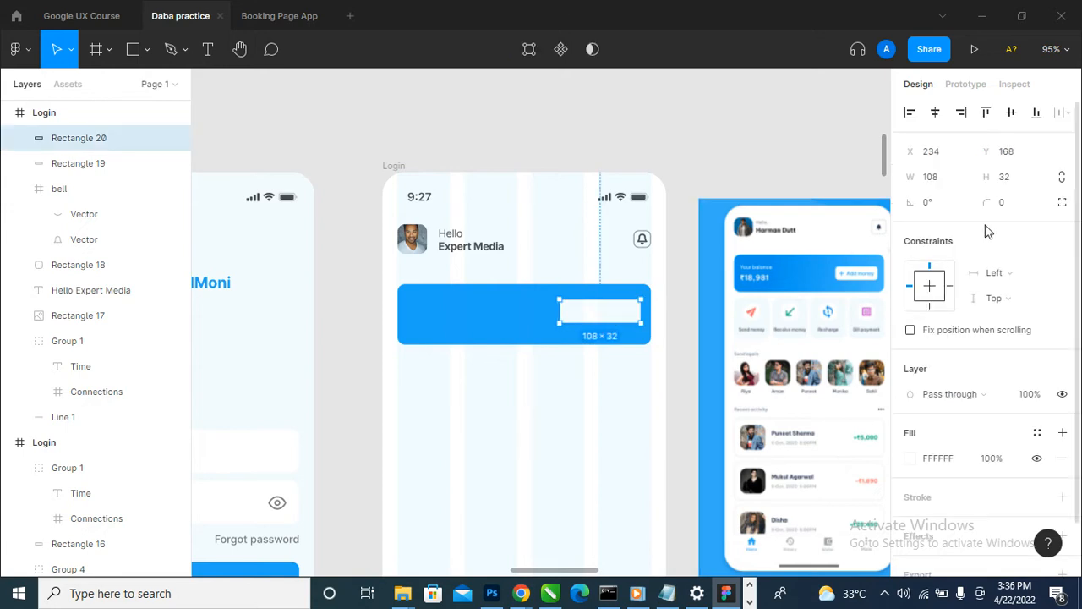
left_click(1008, 204)
type("10")
key("Return")
left_click(677, 117)
- Set the white button rectangle's corner radius to 7
left_click(630, 317)
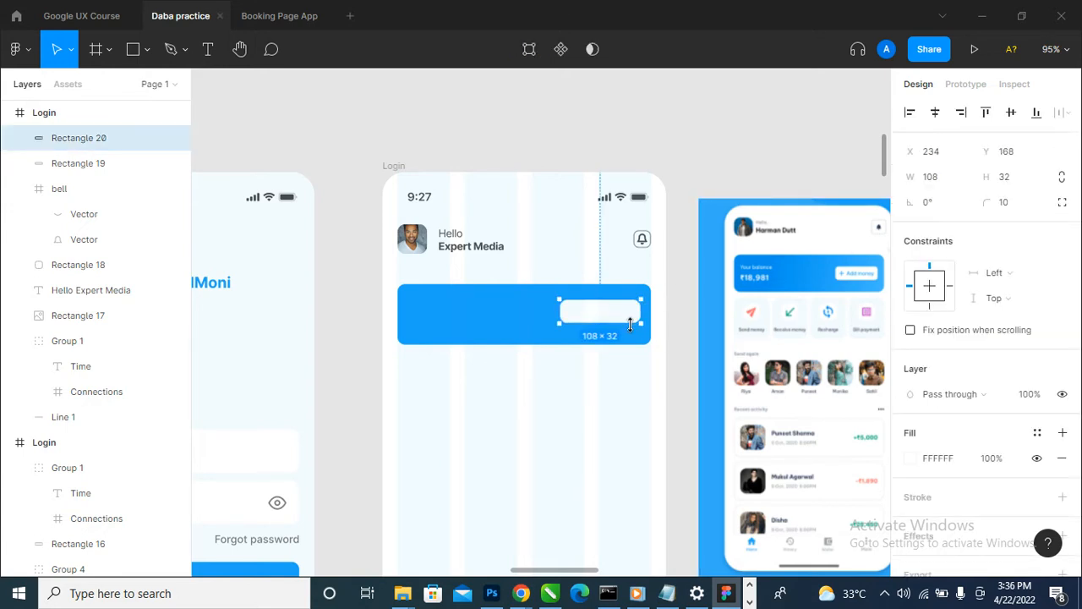
left_click(1029, 209)
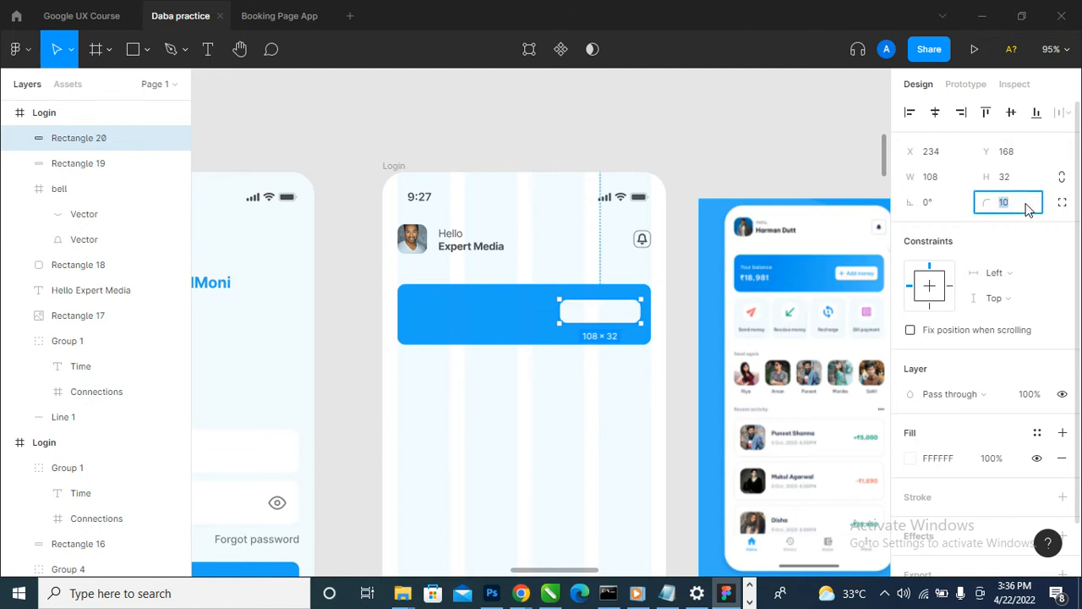
type("7")
key("Return")
left_click(716, 166)
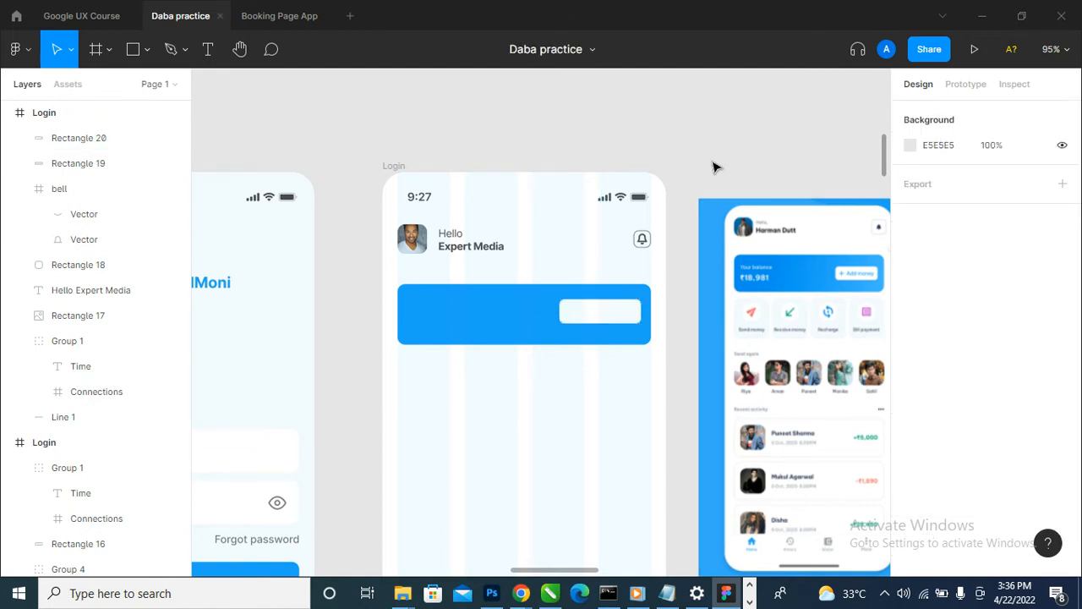
- Select the white button together with the blue balance card and align their vertical centers
scroll(580, 307, "up", 5)
left_click(614, 319)
left_click(656, 350, "shift")
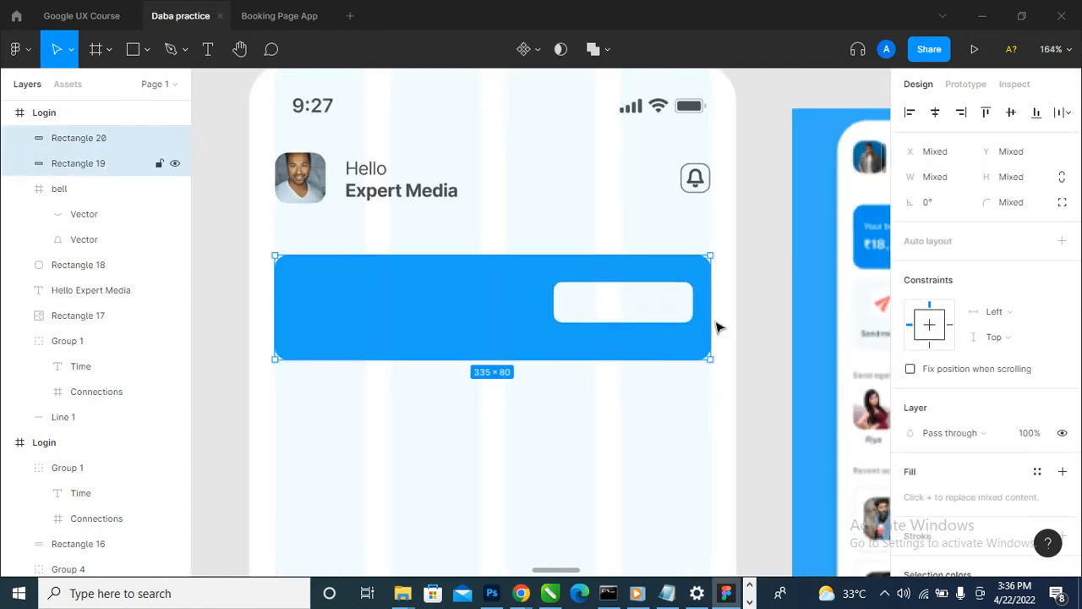
scroll(603, 255, "down", 3)
scroll(603, 254, "down", 3)
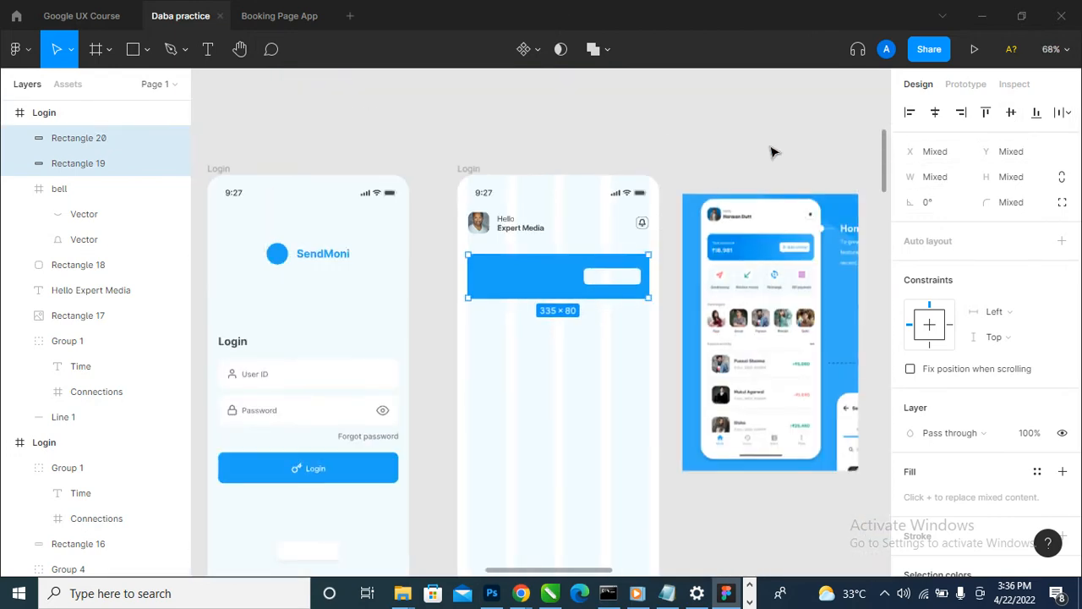
left_click(773, 149)
scroll(773, 150, "up", 5)
scroll(842, 238, "down", 3)
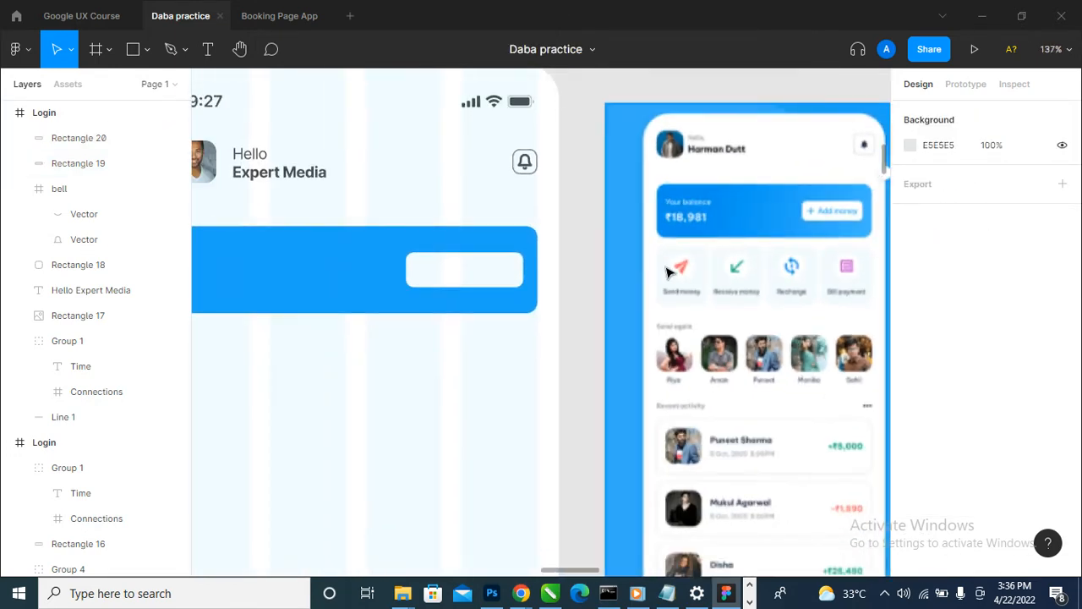
- Duplicate the header's two-line greeting text onto the blue balance card beside the white button
left_click(486, 283)
scroll(478, 279, "down", 2)
left_click(357, 211)
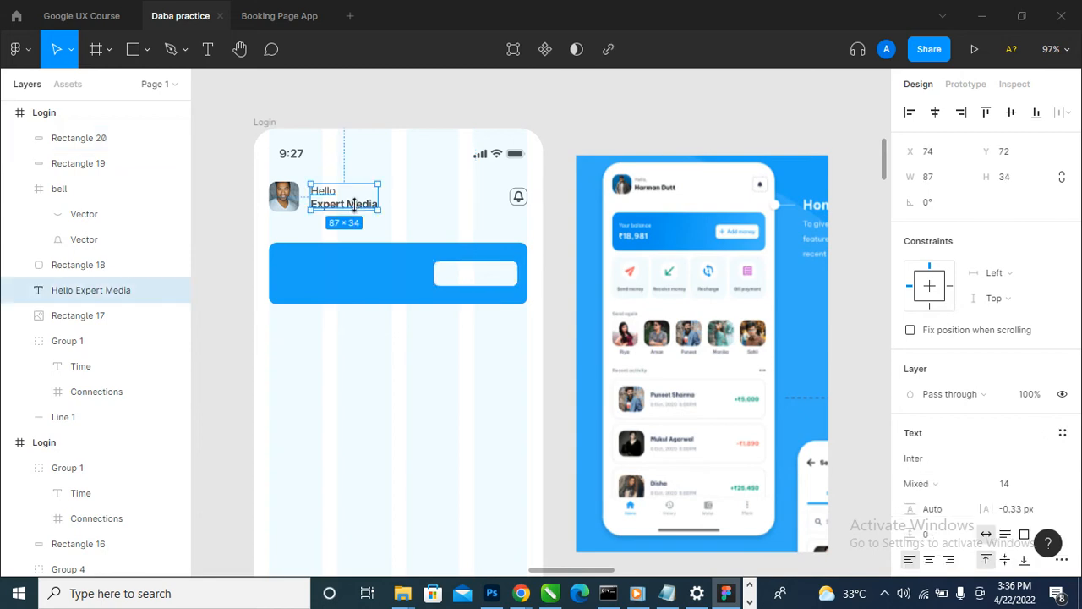
left_click_drag(357, 212, 404, 288)
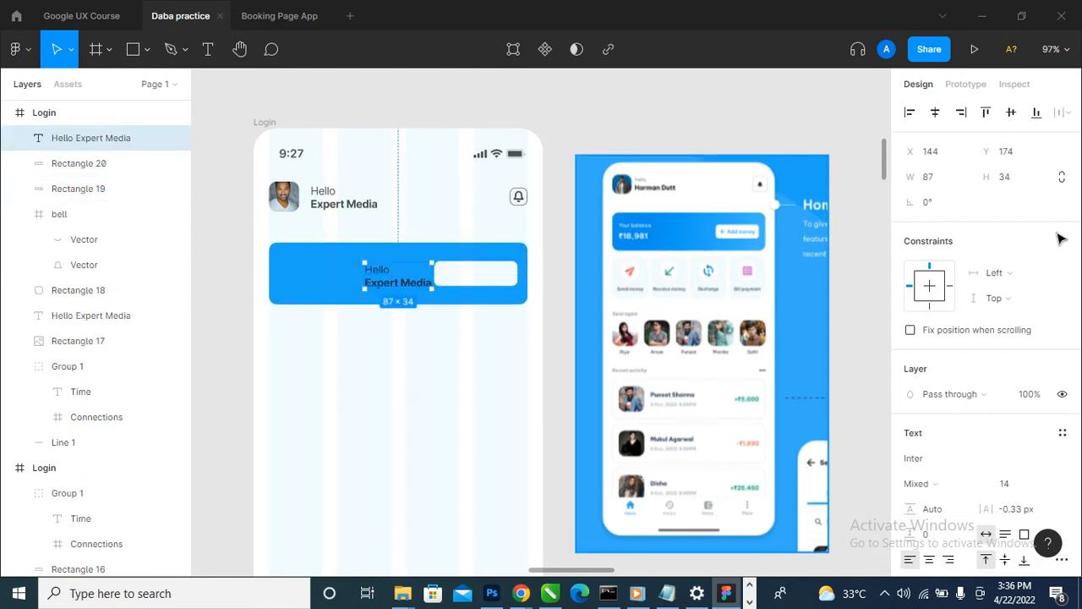
- Set the duplicated text's fill to white FFFFFF at 100% opacity
scroll(1049, 332, "down", 3)
left_click(910, 401)
type("ffffff")
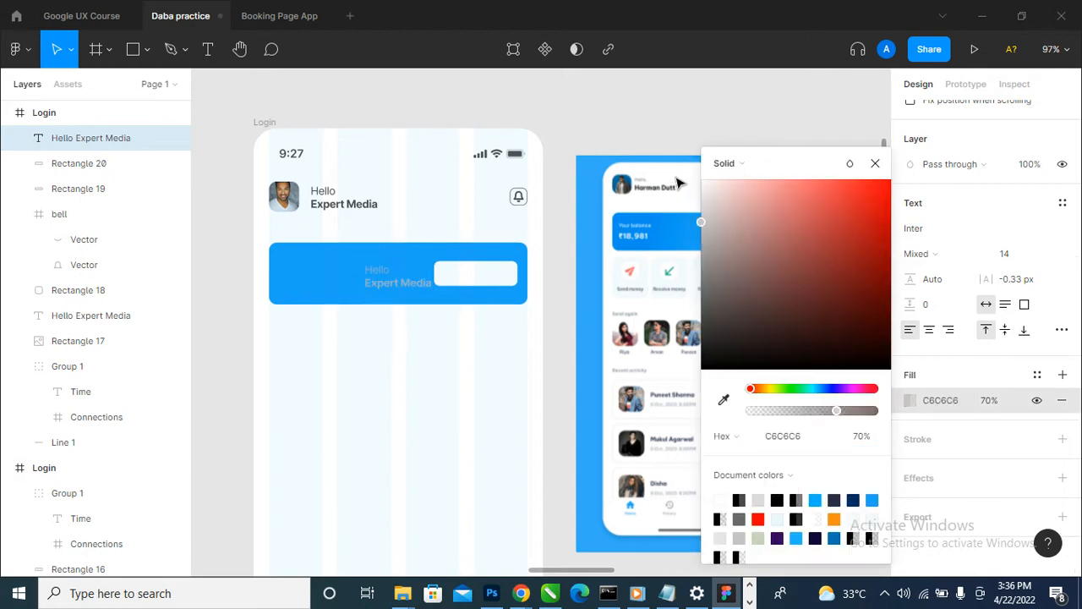
left_click(989, 401)
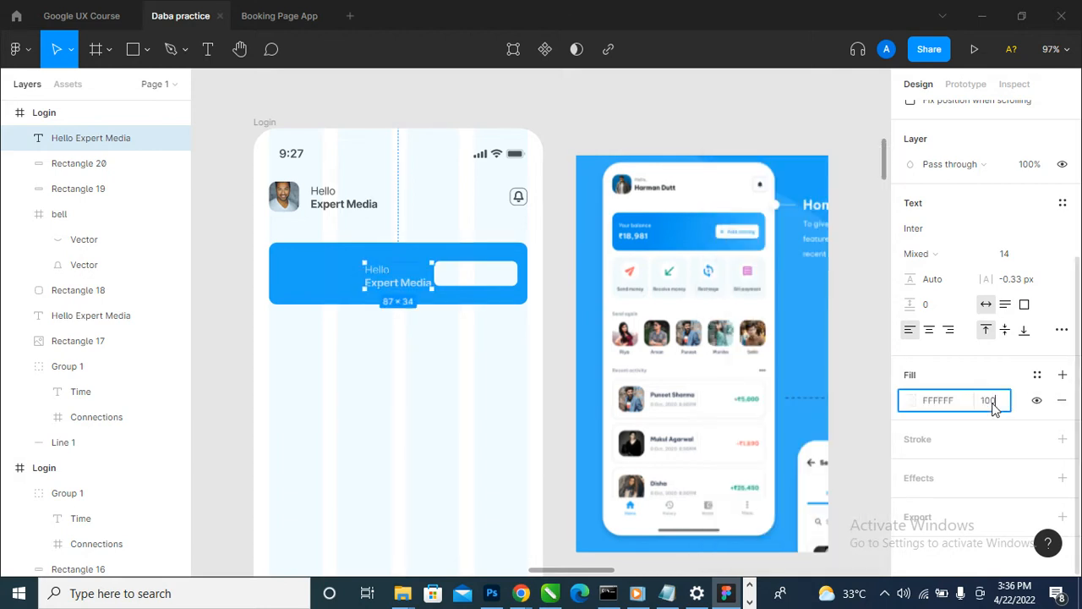
type("100")
key("Return")
- Replace the duplicated text with "Add Money" and move it onto the white button
scroll(380, 283, "up", 1)
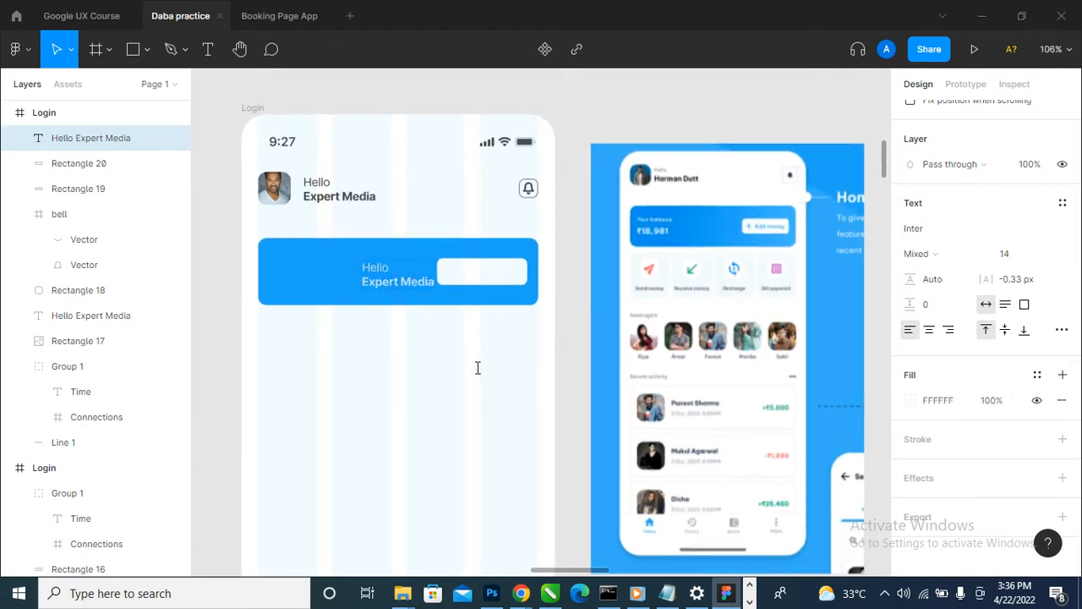
type("Add Money")
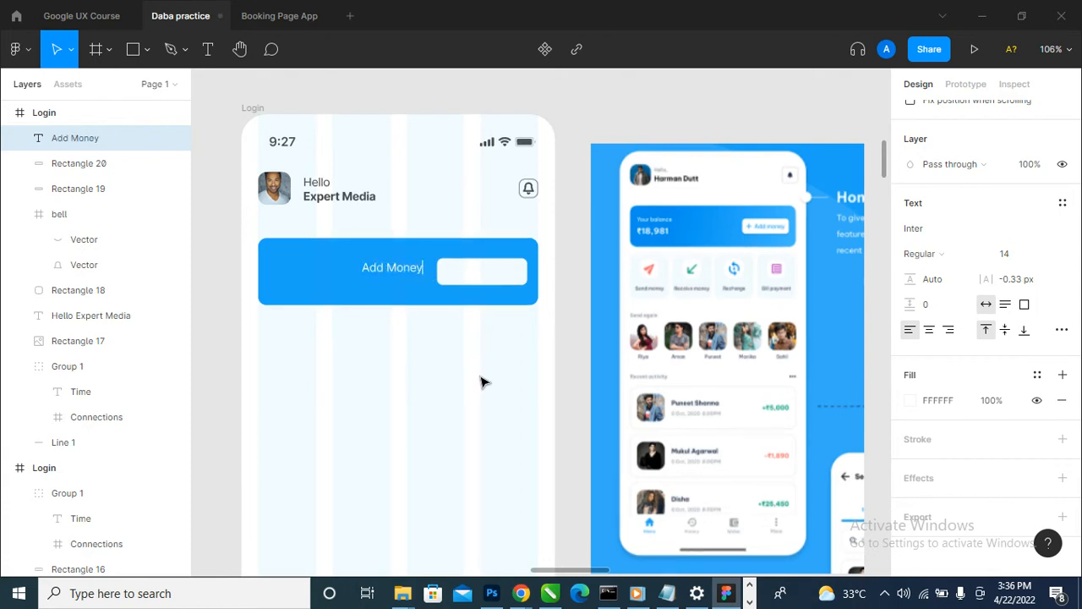
key("Escape")
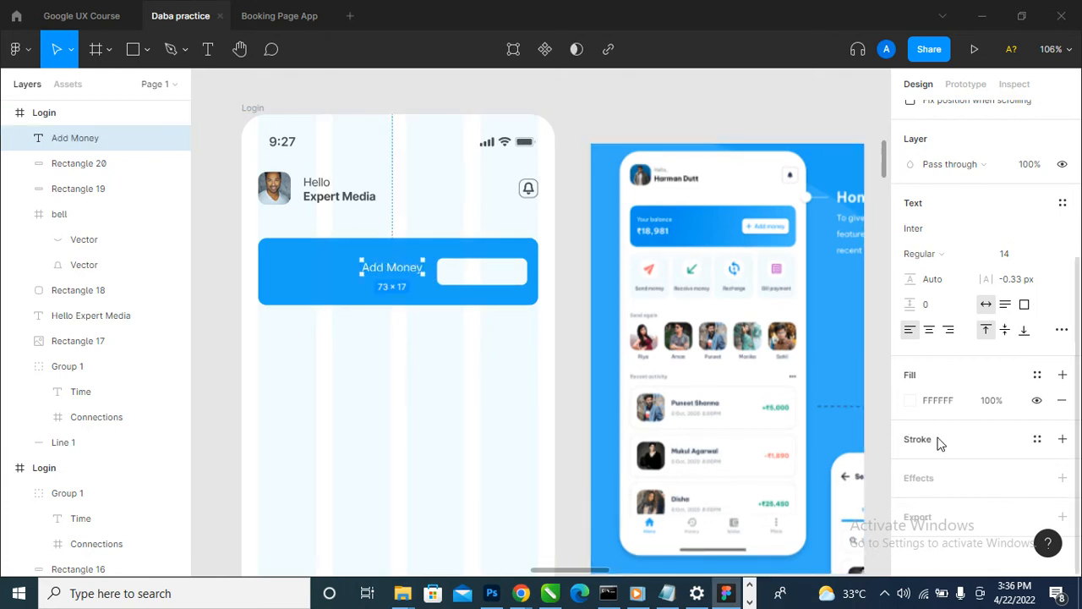
left_click_drag(391, 267, 489, 275)
- Fill the "Add Money" label with the document's blue 1EA3F7
scroll(852, 470, "down", 1)
left_click(909, 403)
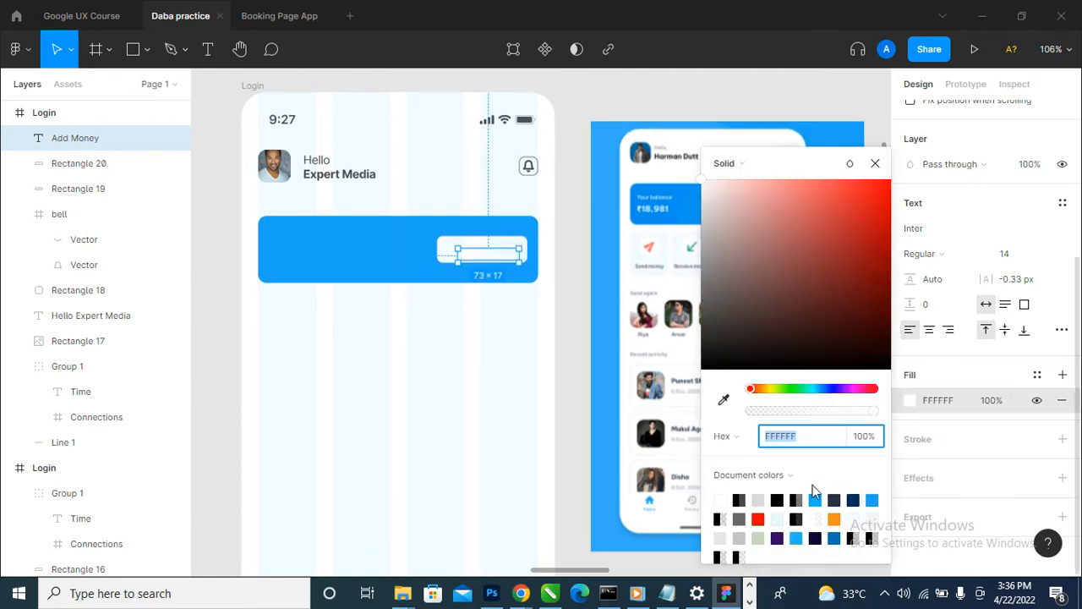
left_click(873, 500)
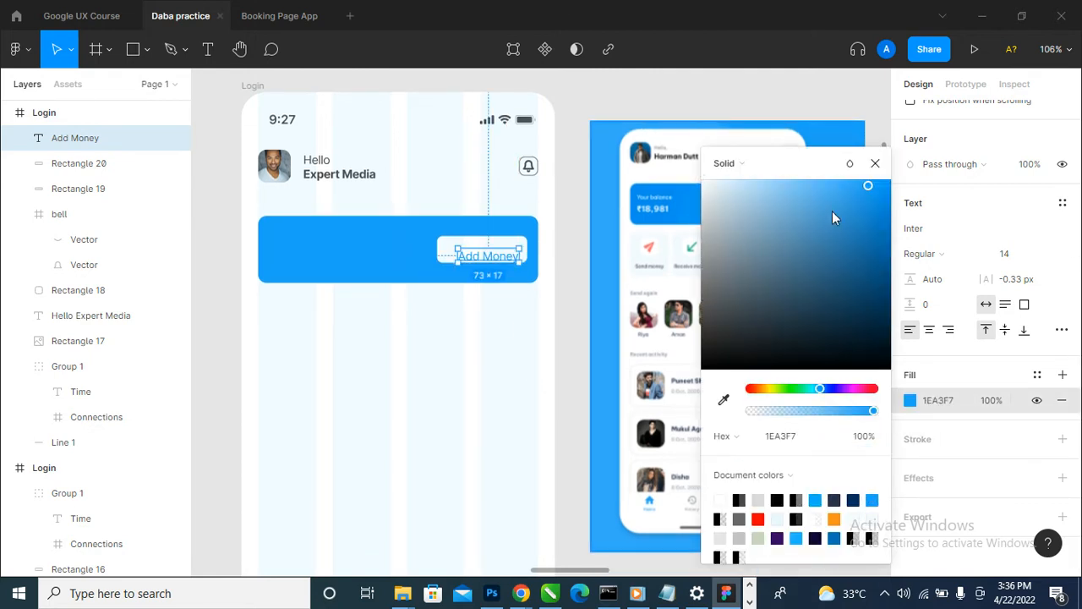
left_click(876, 163)
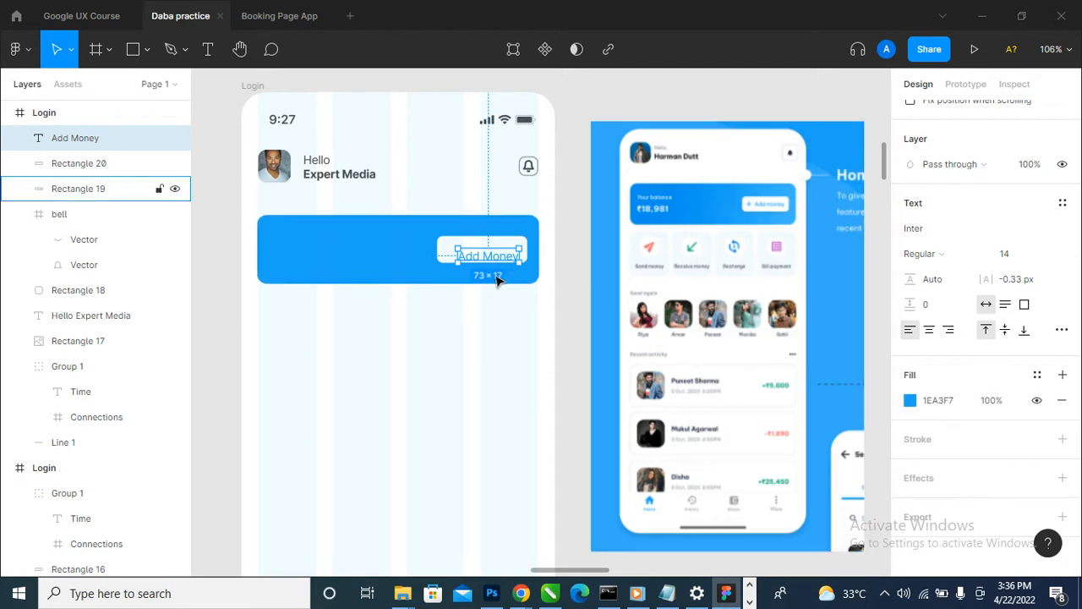
- Try the Semi Bold font weight on the "Add Money" label
scroll(493, 273, "up", 5)
left_click(954, 254)
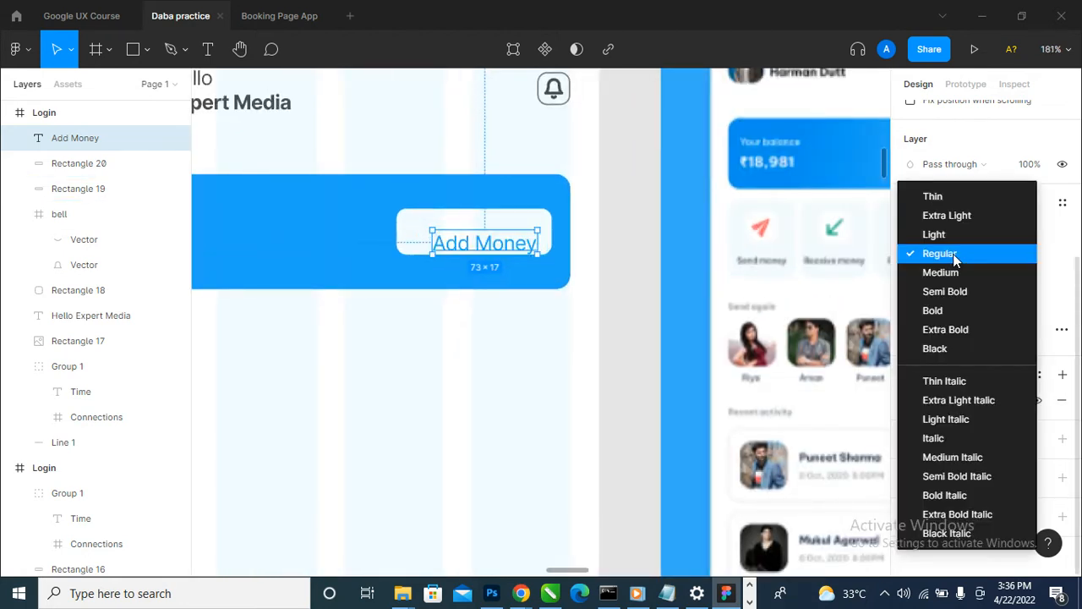
left_click(966, 300)
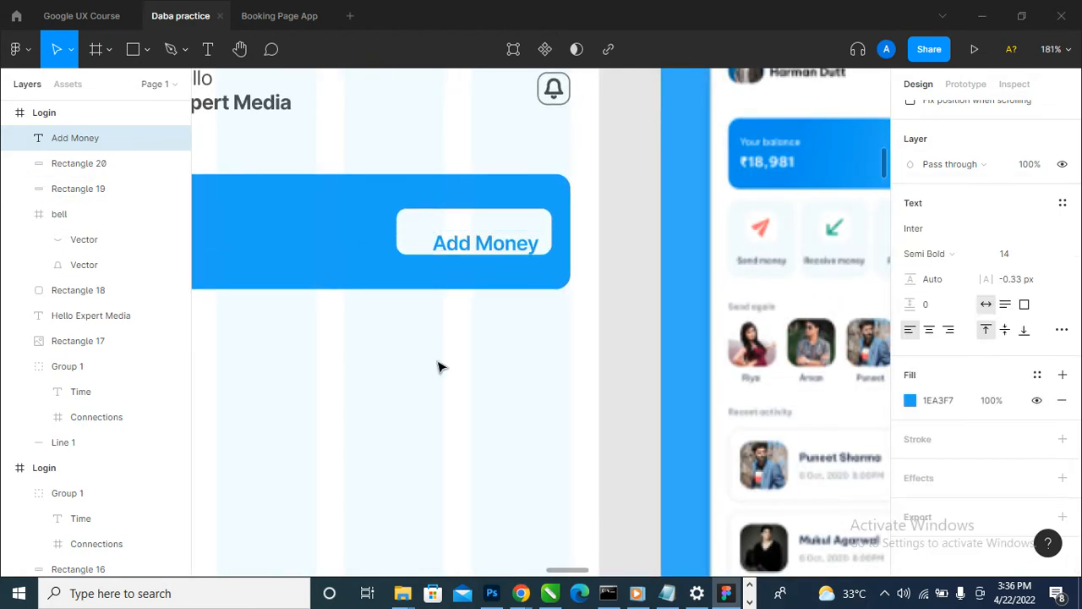
- Set the "Add Money" label's font weight to Bold and move it up to the button's vertical middle
scroll(437, 365, "down", 5)
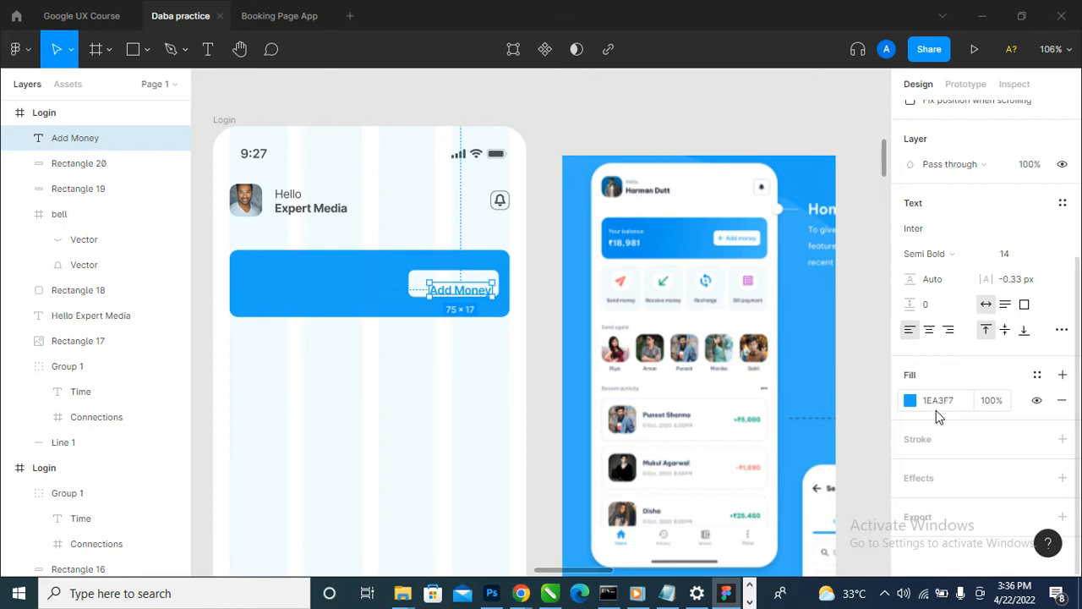
left_click(957, 256)
left_click(962, 276)
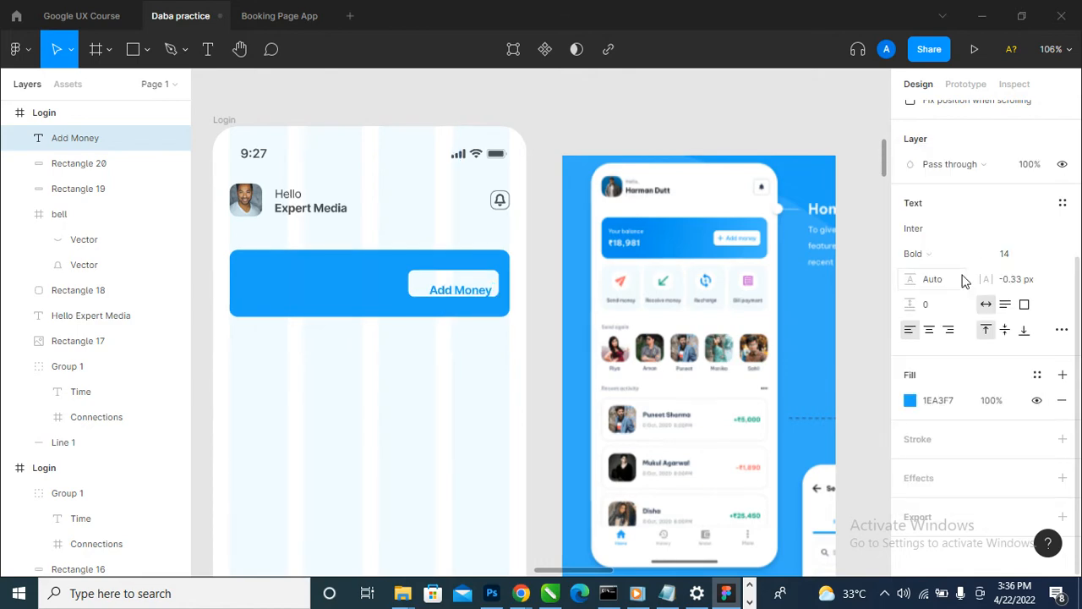
scroll(398, 310, "up", 4)
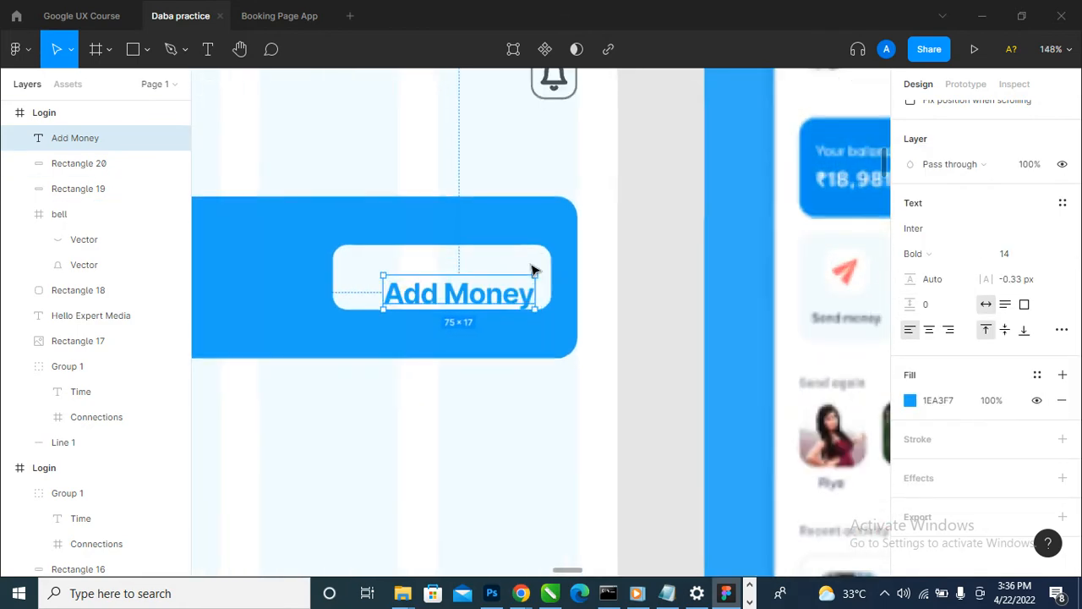
left_click_drag(514, 299, 514, 283)
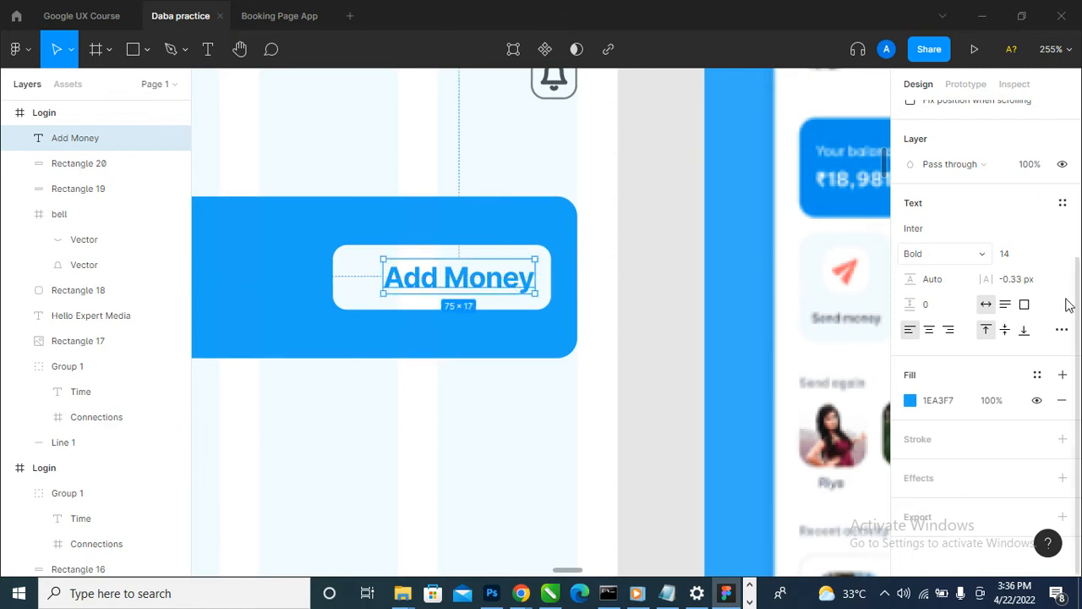
- Set the "Add Money" label's font size to 10 and shift it slightly right, at the white button's vertical middle
left_click(1047, 254)
left_click(1028, 177)
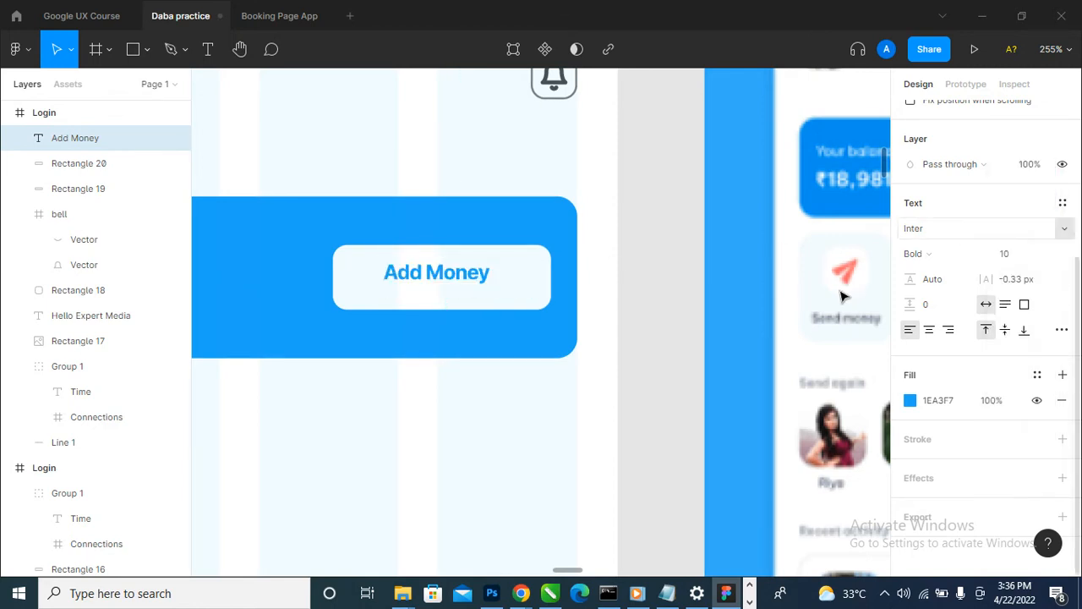
scroll(681, 350, "down", 5)
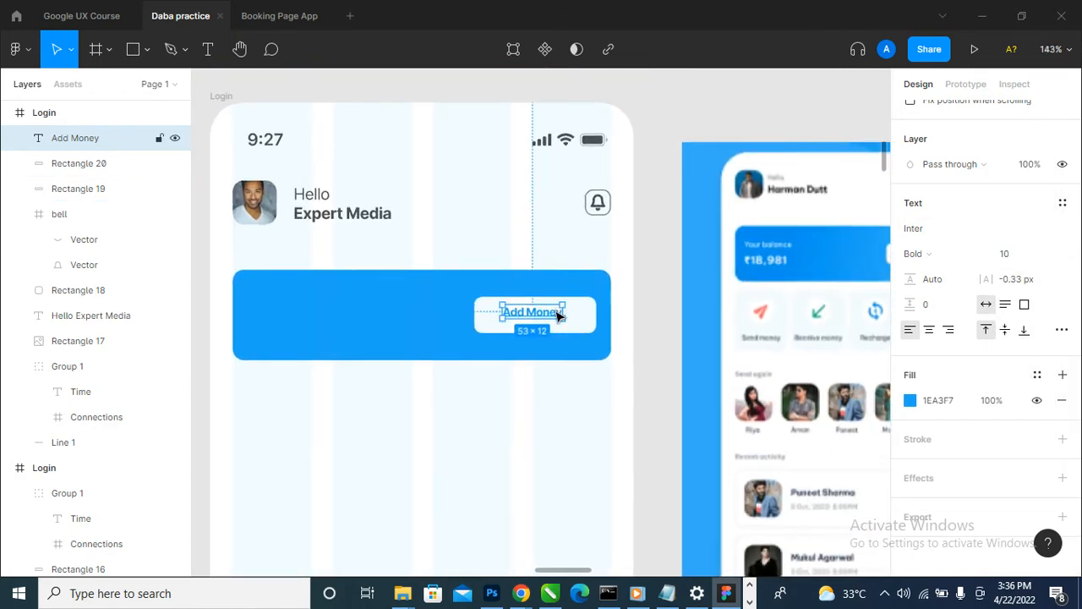
scroll(541, 313, "down", 2)
scroll(528, 317, "up", 6)
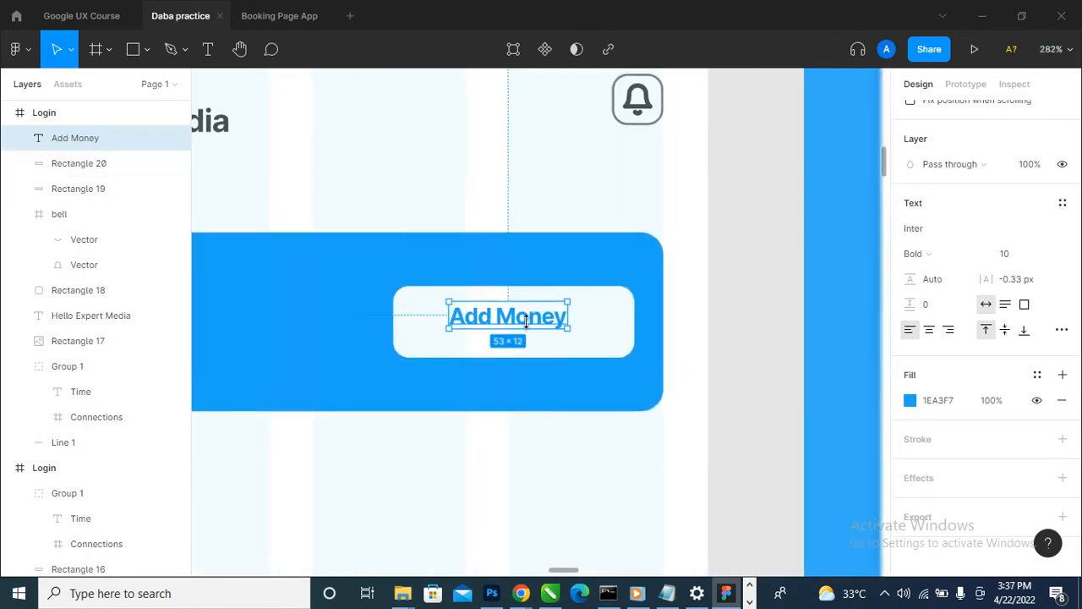
left_click_drag(531, 322, 554, 329)
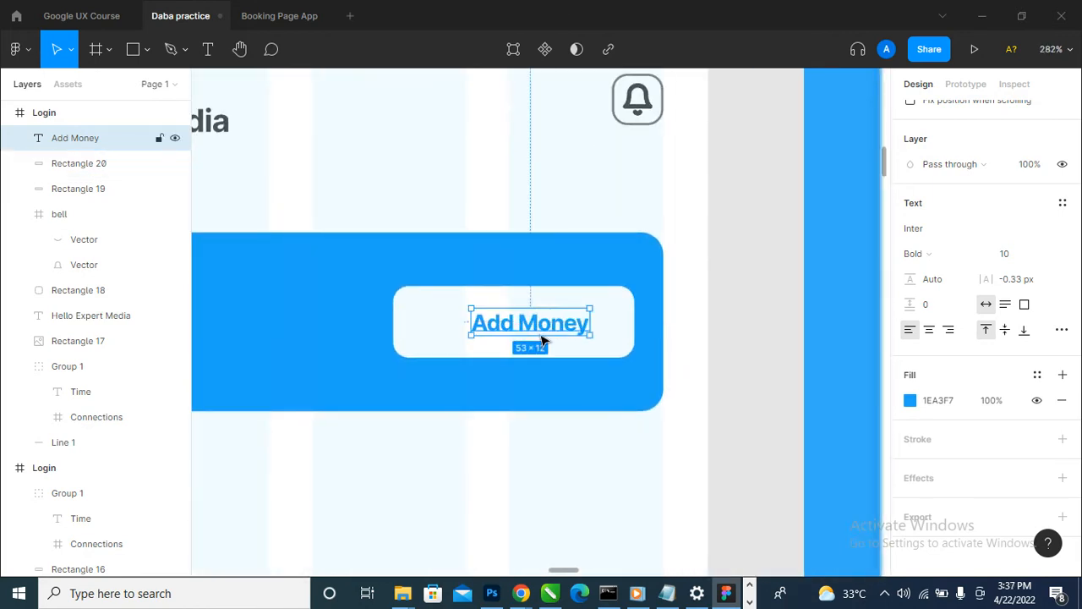
- Draw a vertical line about 14 px long inside the white button, in the space before the "Add Money" label
left_click(149, 49)
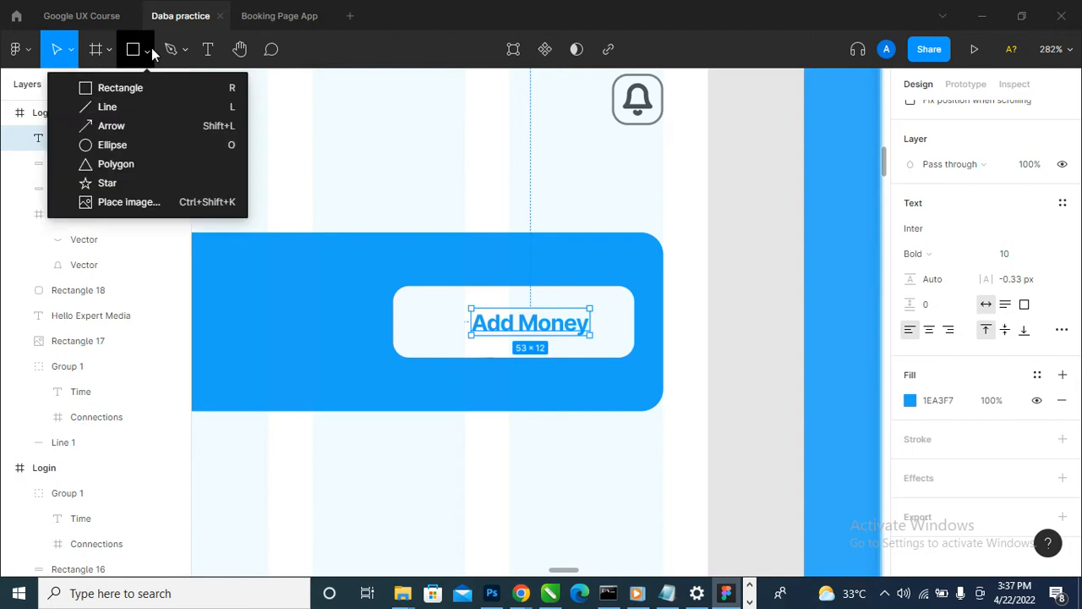
left_click(156, 106)
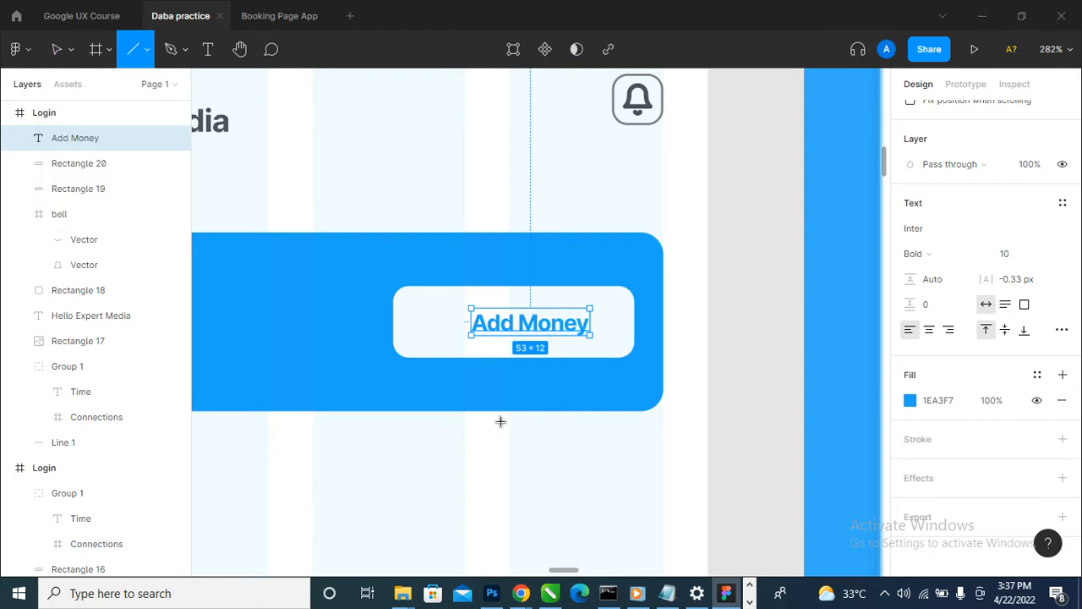
scroll(430, 347, "up", 5)
left_click_drag(449, 185, 449, 210)
left_click_drag(448, 279, 449, 298)
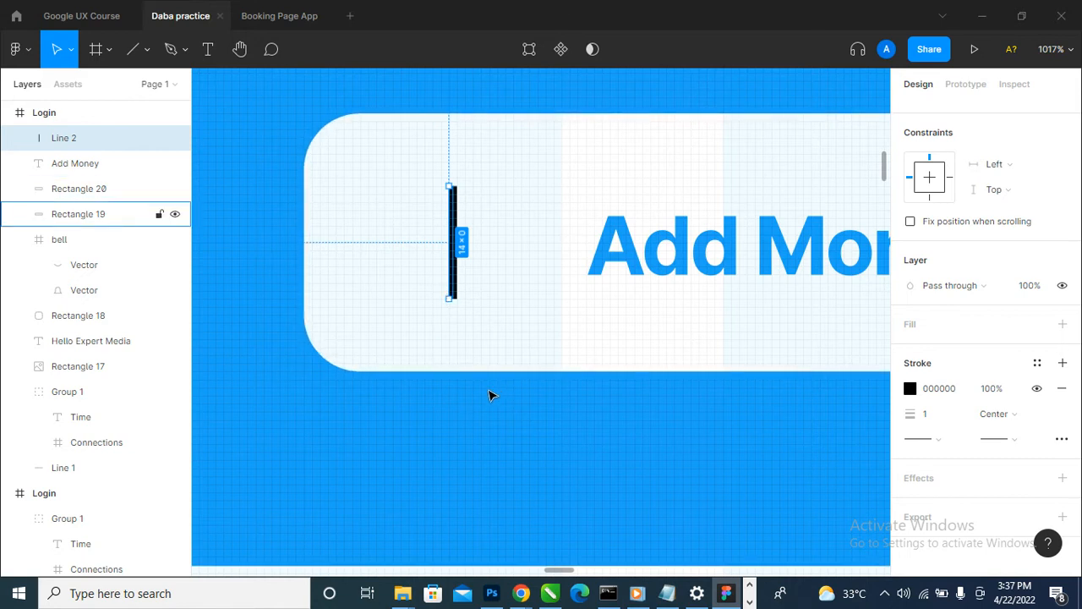
- Duplicate the 14 px vertical line, rotate the copy to horizontal so they form a plus, and align both lines
key("ctrl+d")
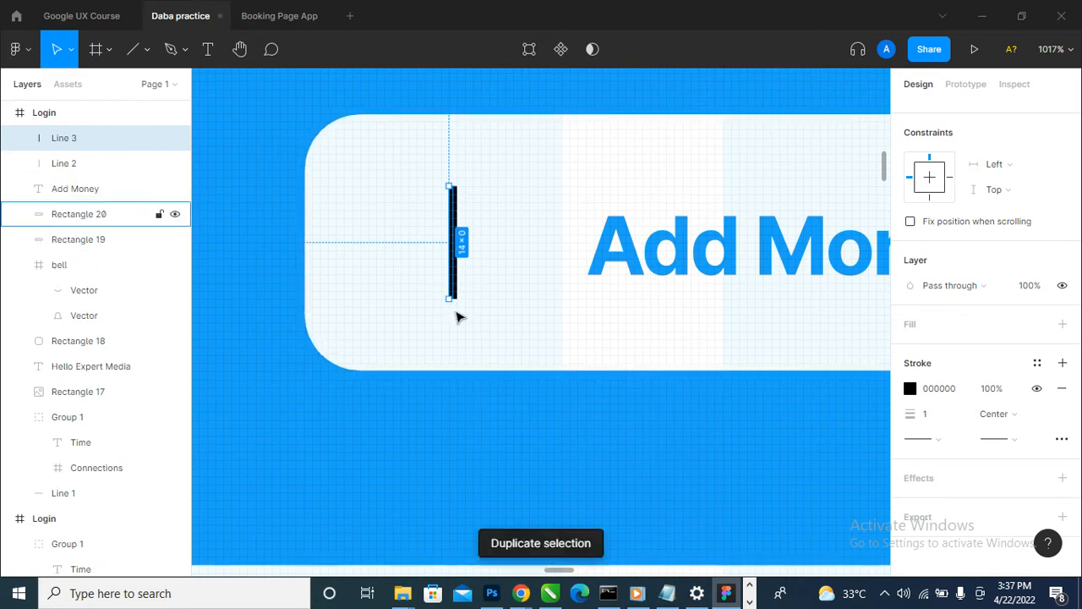
left_click_drag(450, 304, 514, 239)
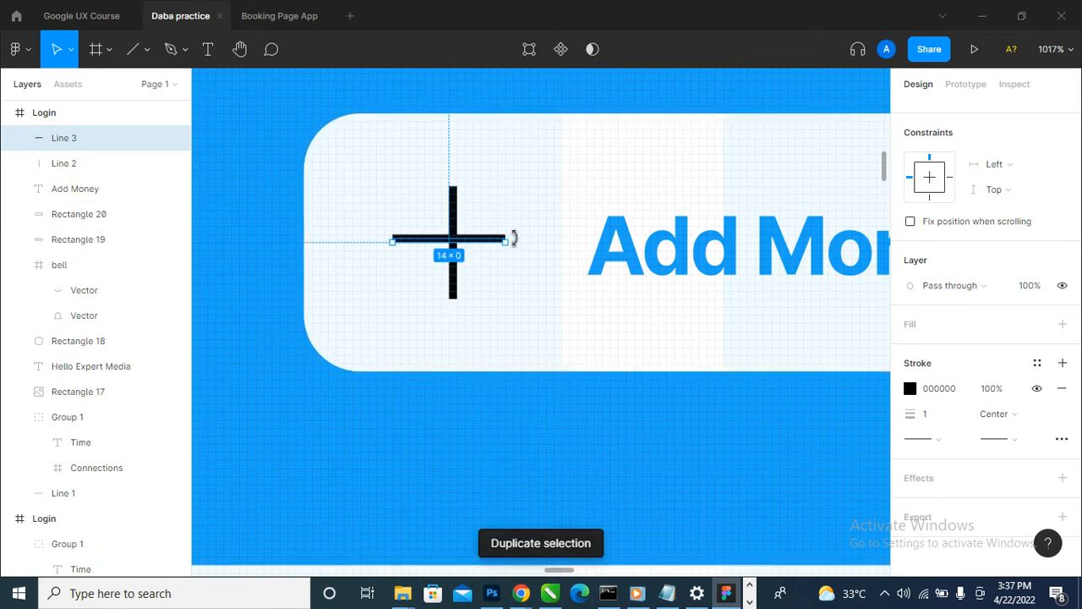
scroll(473, 240, "up", 1)
left_click(118, 163, "shift")
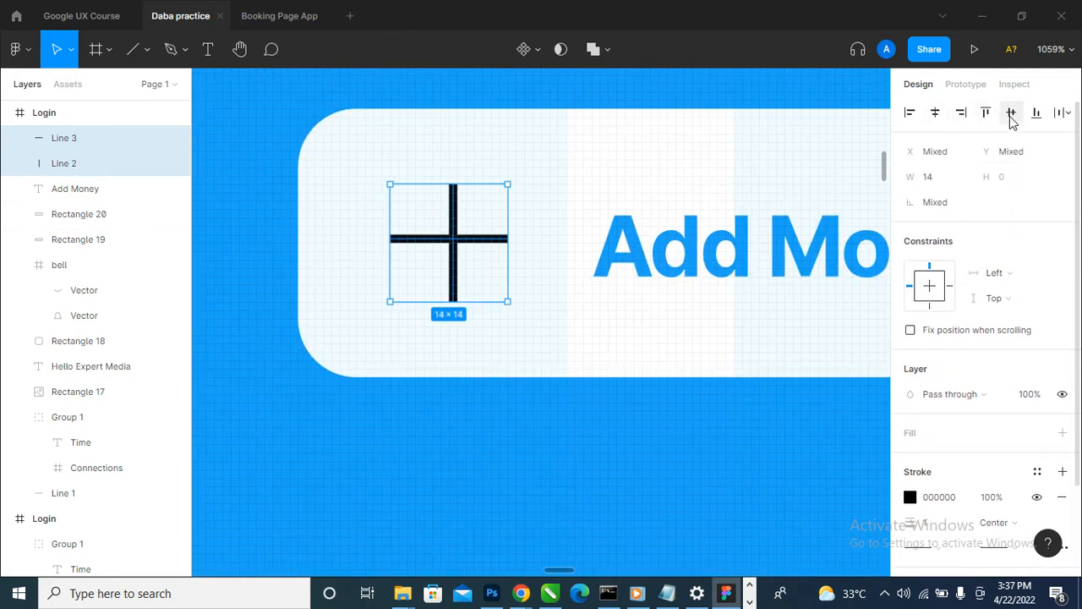
- Delete the horizontal line of the plus
left_click(575, 372)
left_click(489, 243)
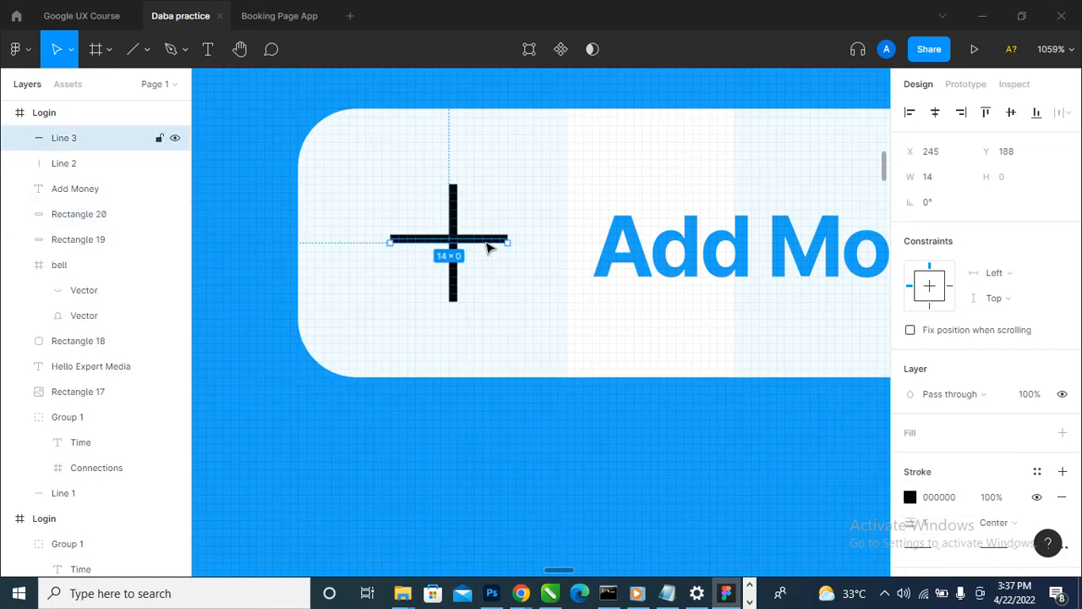
key("Delete")
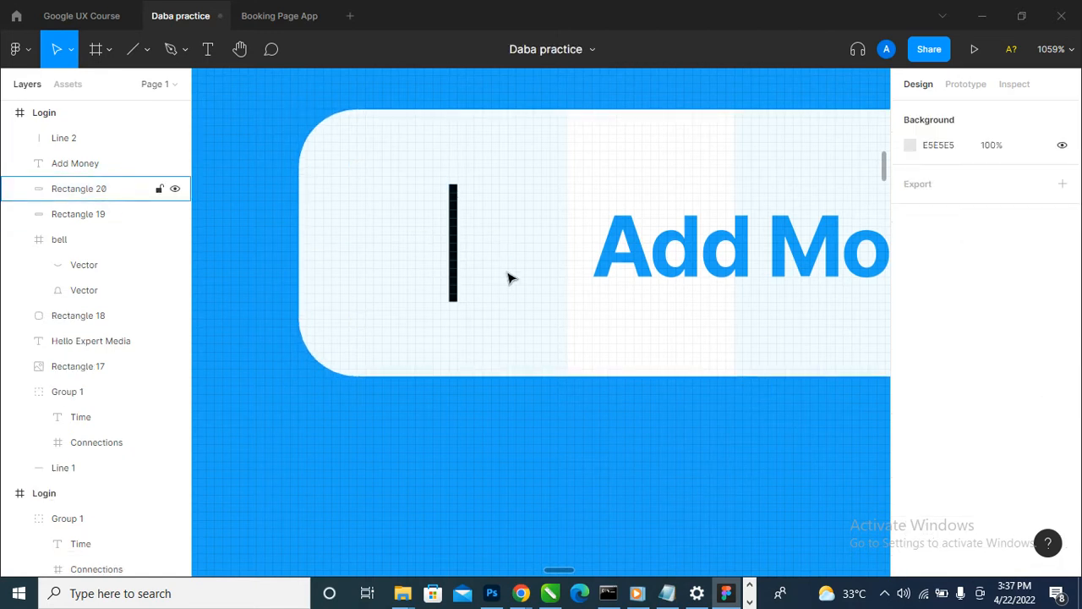
- Set the remaining vertical line's length to 20 px
left_click(451, 288)
left_click(455, 288)
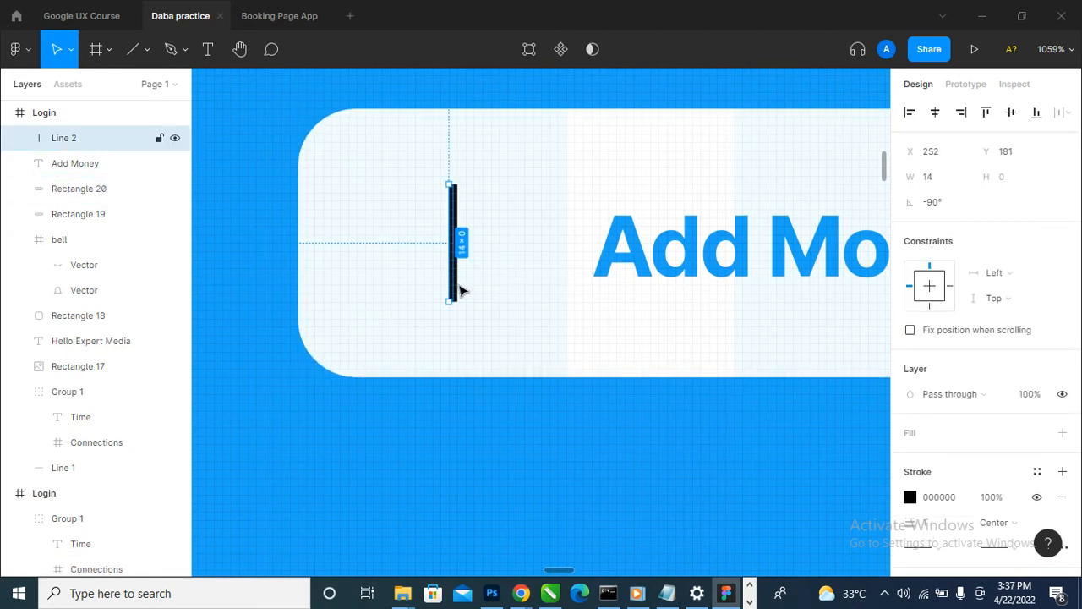
left_click(943, 180)
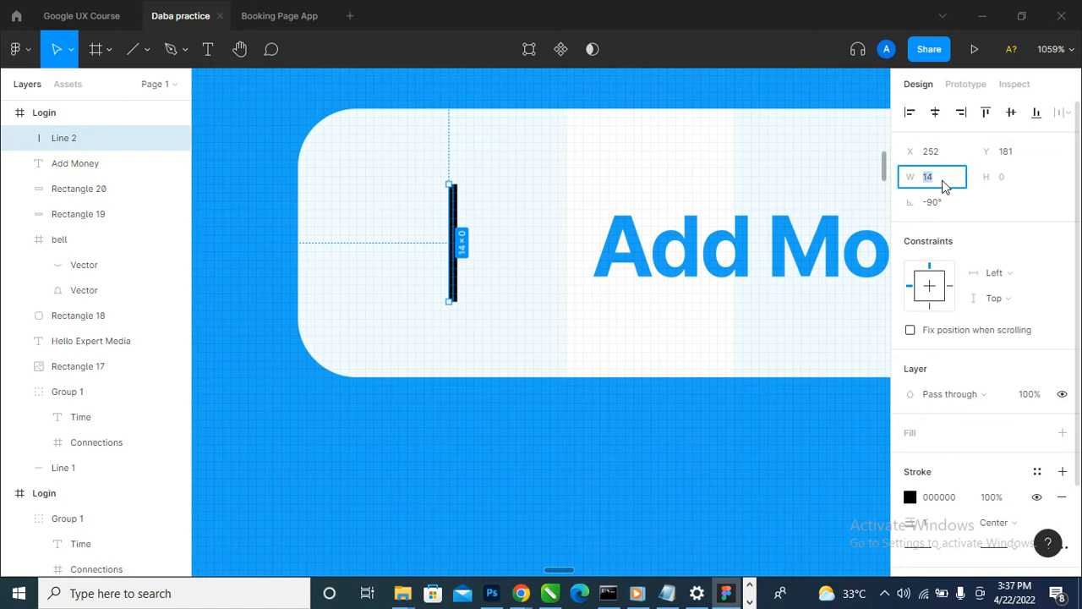
key("Return")
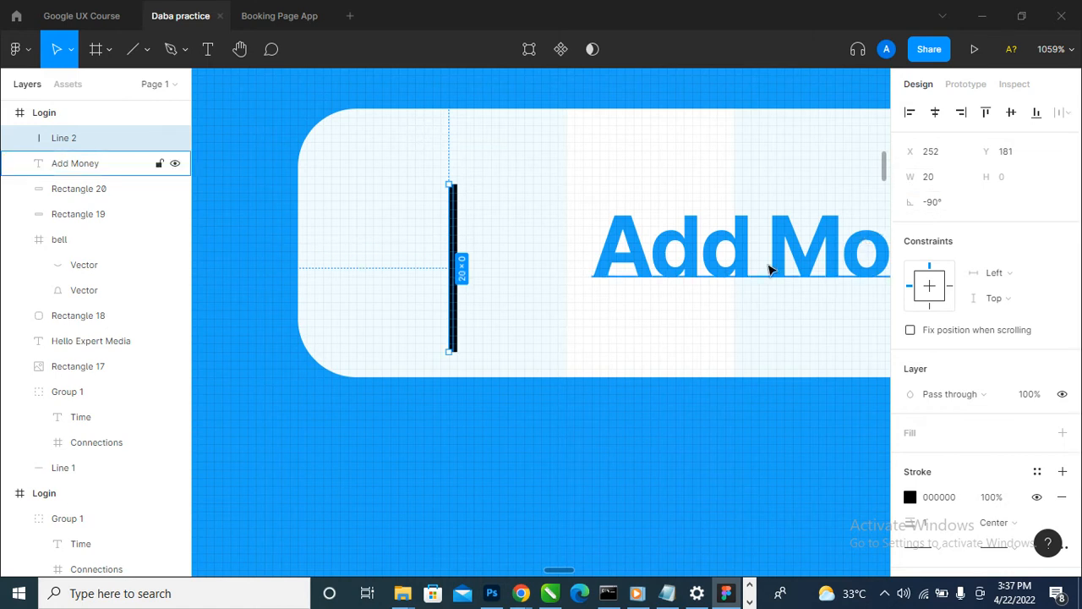
- Paste a copy of the 20 px line in place and rotate it to 0° so the two lines cross as a plus
key("ctrl+c")
key("ctrl+v")
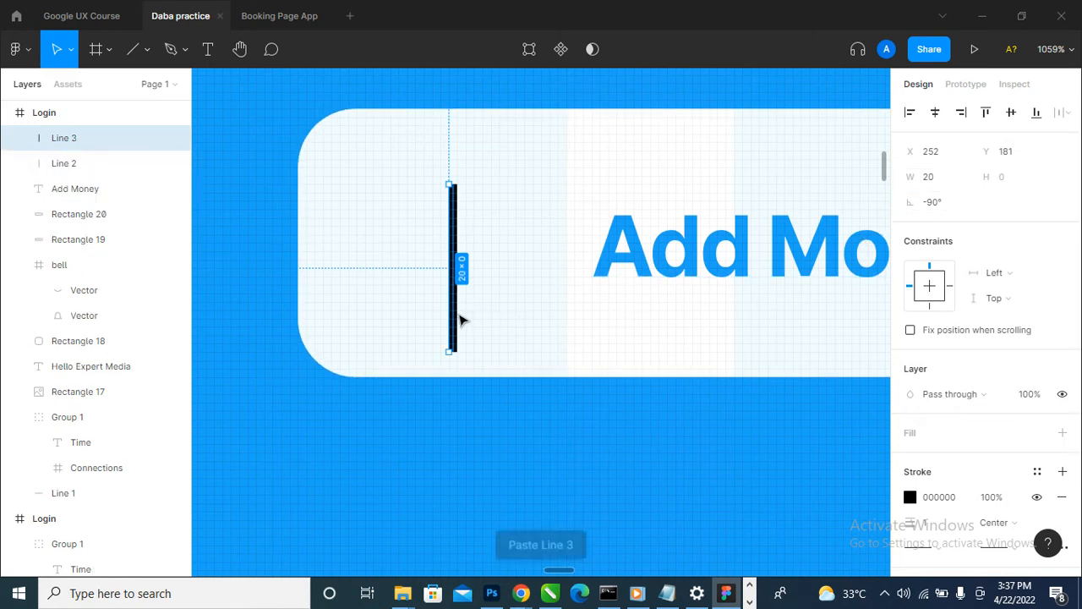
left_click_drag(459, 353, 529, 245)
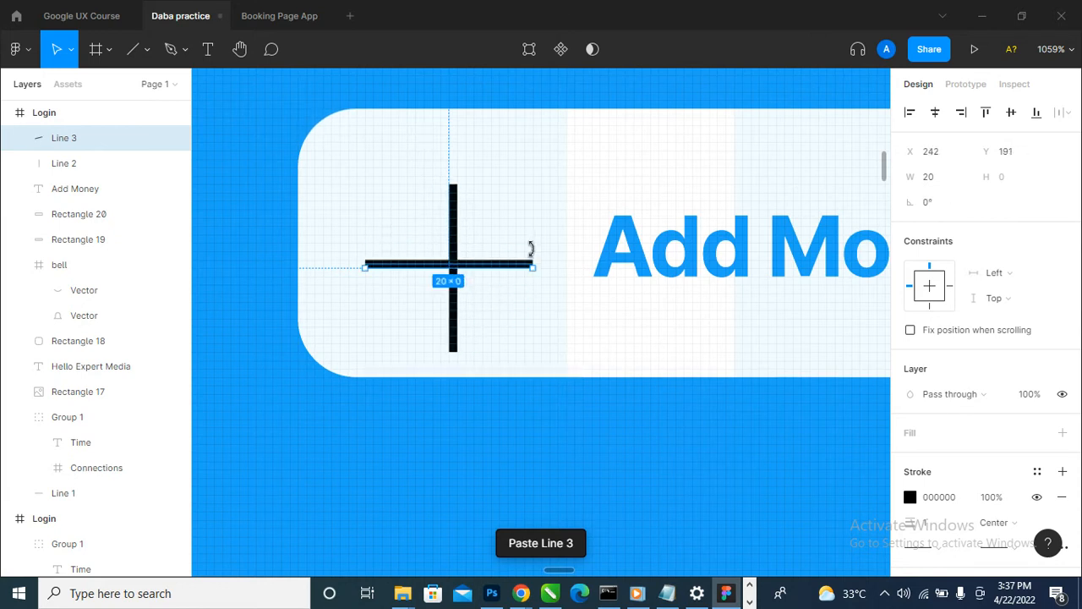
left_click(478, 368)
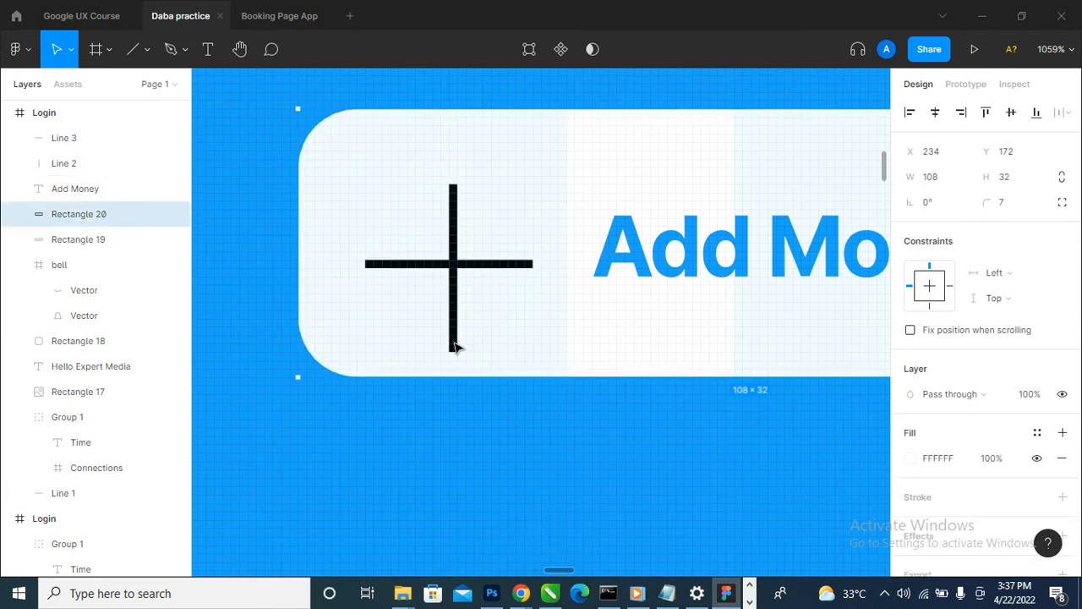
- Combine the two crossed lines with a Union and scale the plus down to about 7 × 7 px
left_click(455, 345)
left_click(508, 265, "shift")
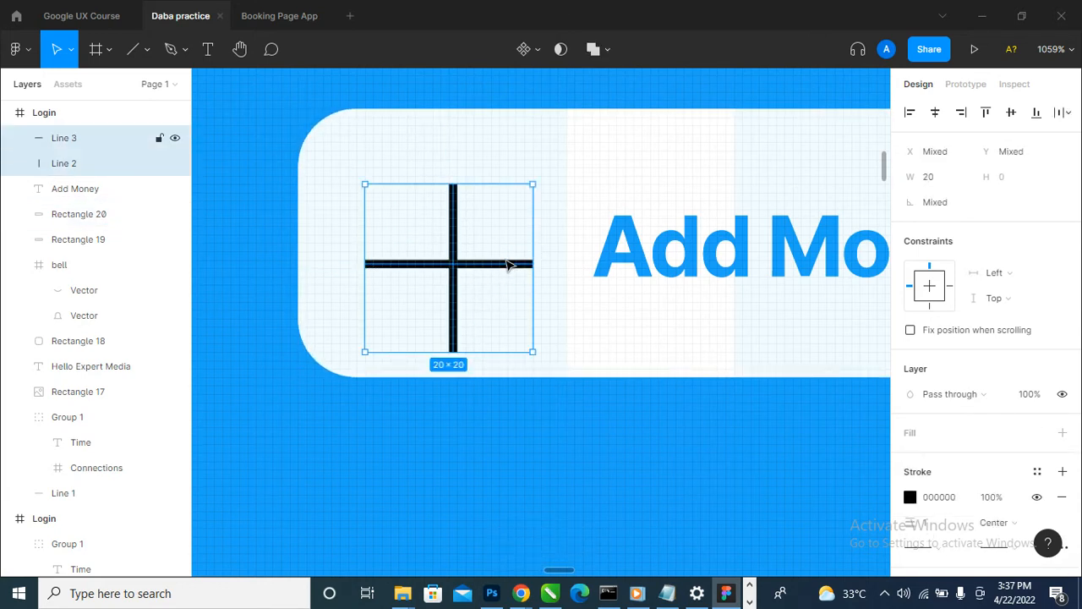
left_click(590, 50)
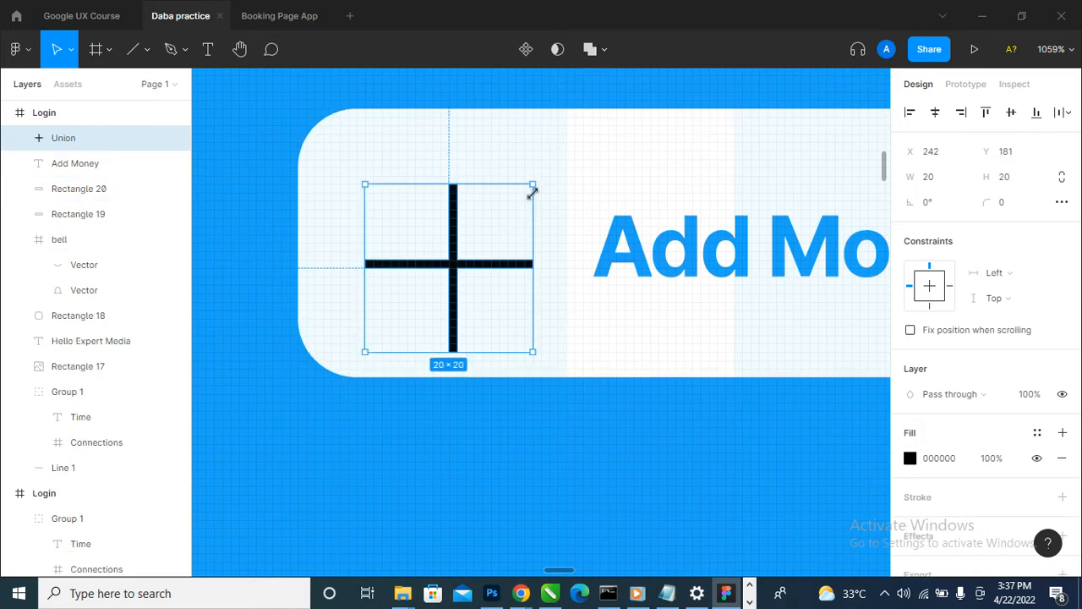
left_click_drag(532, 186, 422, 316)
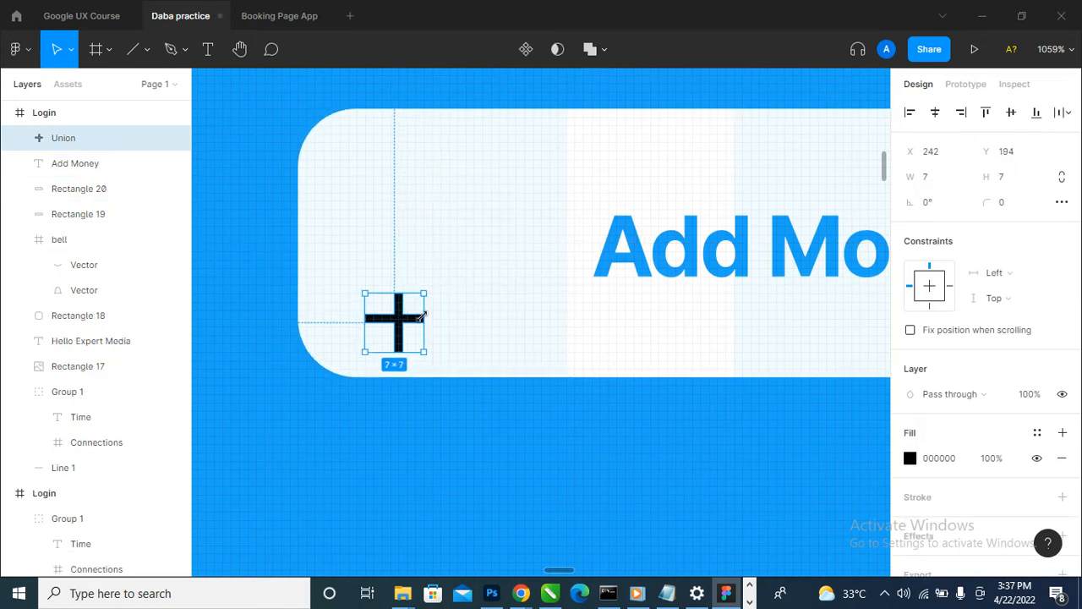
- Shorten the horizontal line inside the plus to about 6 px and shift it down to Y 198
scroll(385, 332, "up", 5)
double_click(372, 303)
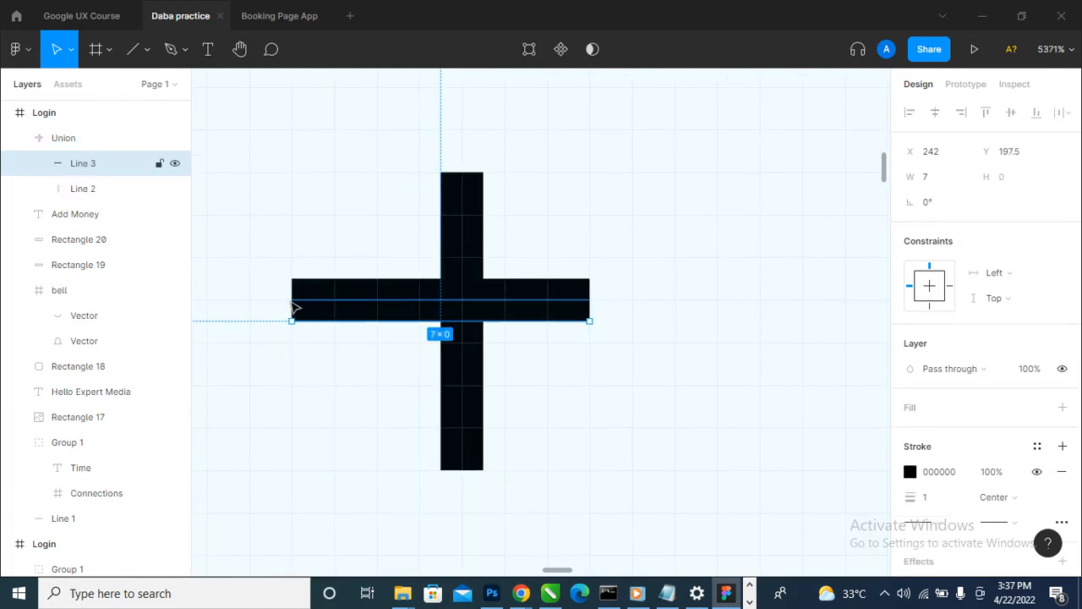
left_click_drag(297, 310, 341, 313)
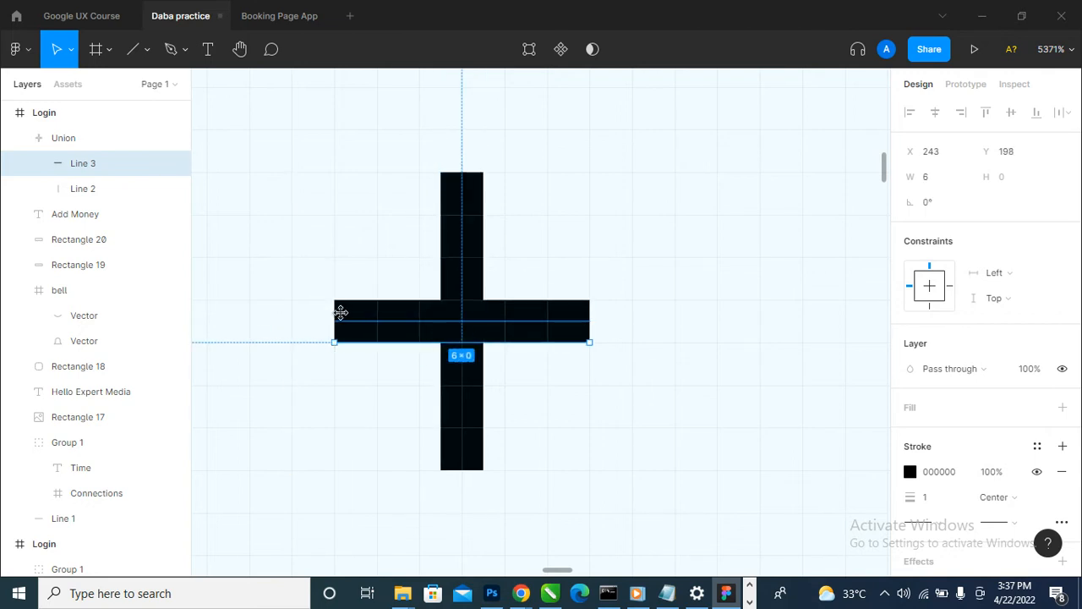
scroll(569, 385, "down", 1)
left_click(580, 396)
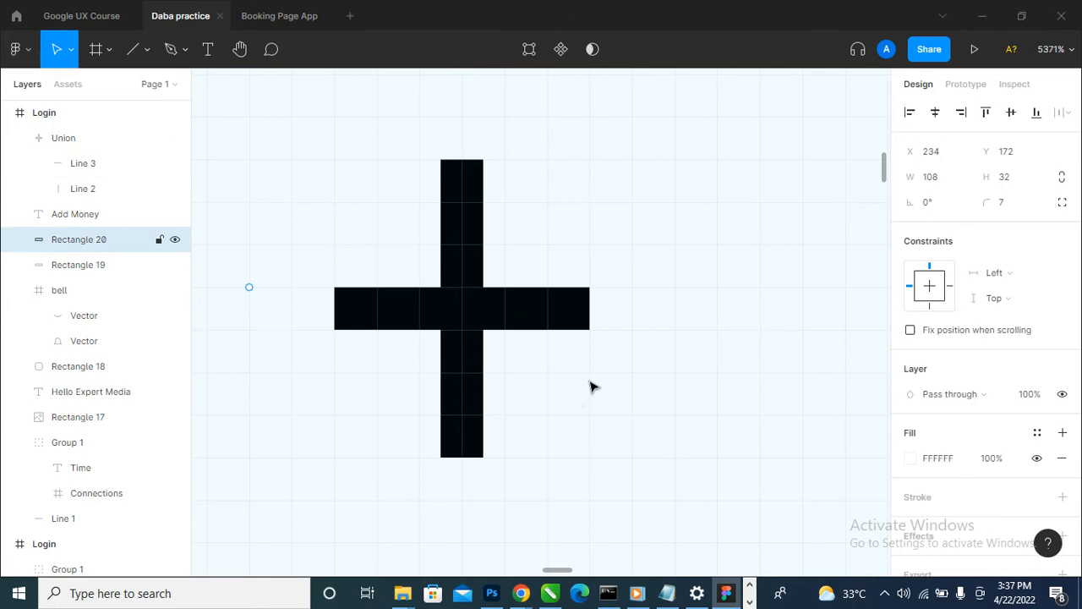
- Move the plus icon just before the "Add Money" label and align the two on their vertical centres
scroll(591, 387, "down", 10, "ctrl")
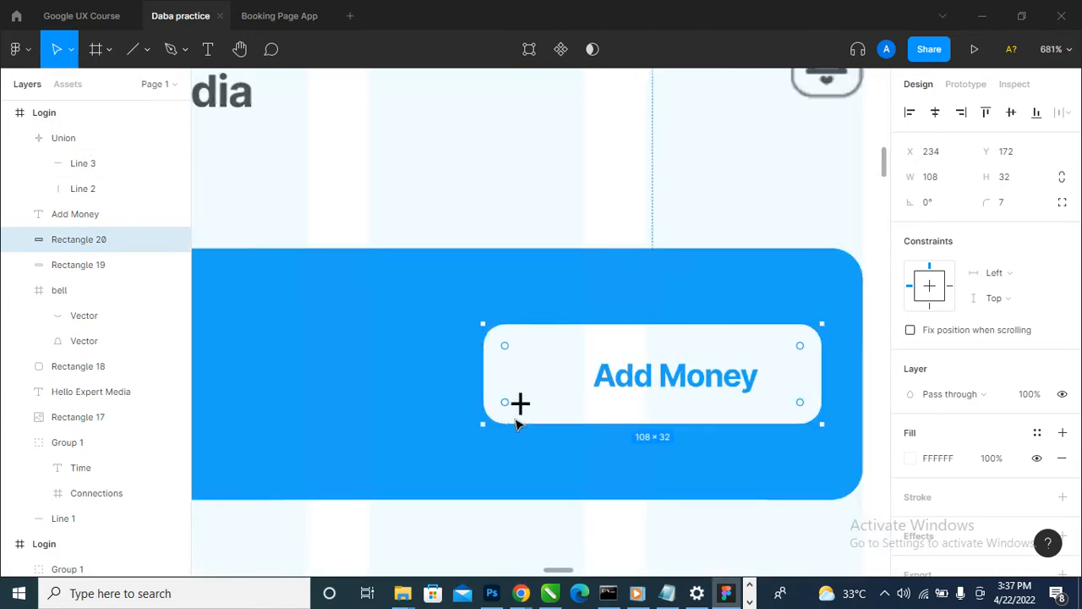
scroll(517, 419, "down", 2, "ctrl")
scroll(505, 436, "up", 4, "ctrl")
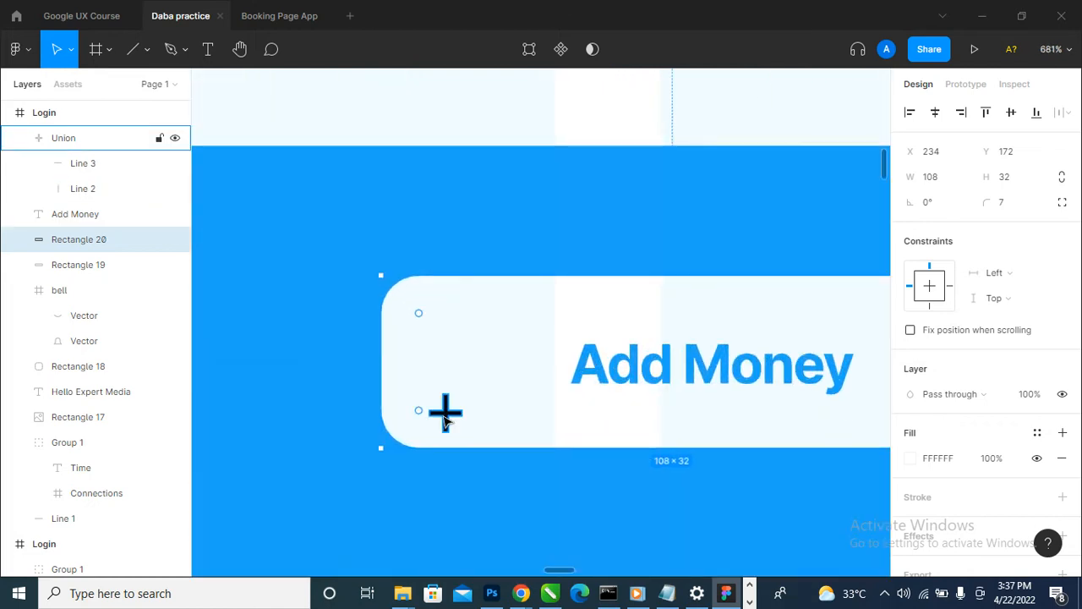
left_click(446, 420)
scroll(445, 415, "up", 3, "ctrl")
left_click_drag(445, 406, 579, 333)
scroll(512, 384, "down", 3)
left_click(703, 352, "shift")
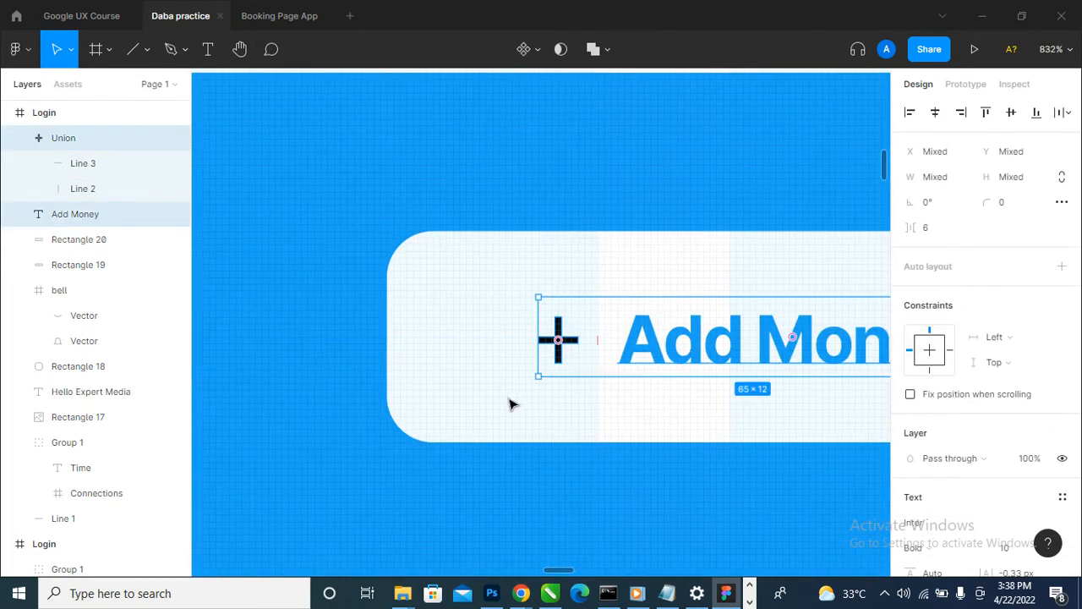
scroll(512, 404, "down", 3)
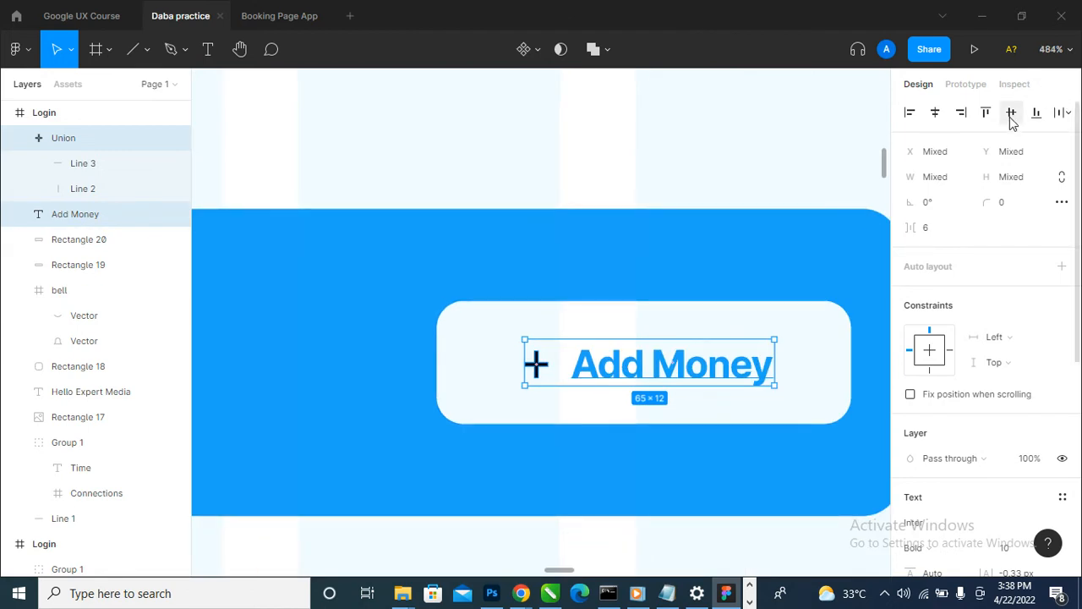
- Recolour the plus icon from the document colours with the label's blue, 1EA3F7
scroll(664, 275, "down", 3)
scroll(826, 341, "up", 2)
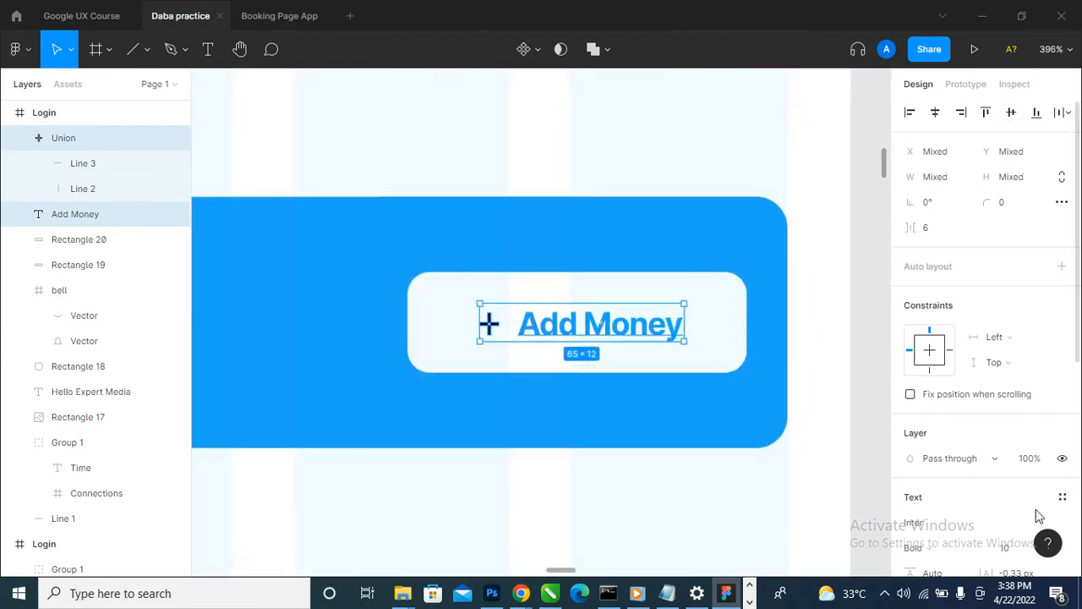
scroll(969, 460, "down", 1)
scroll(969, 460, "down", 4)
left_click(910, 414)
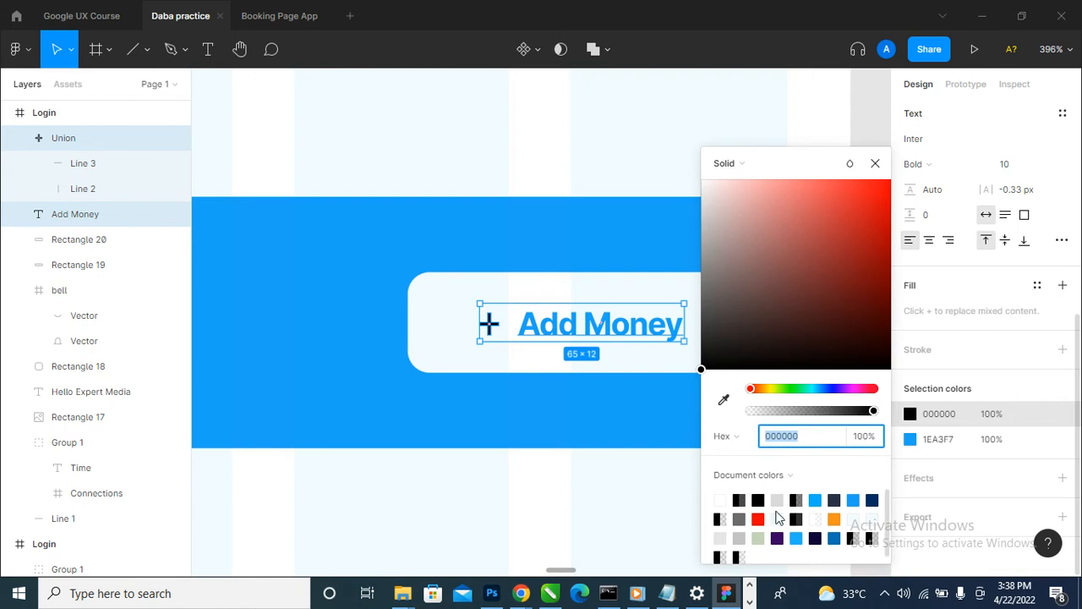
left_click(853, 500)
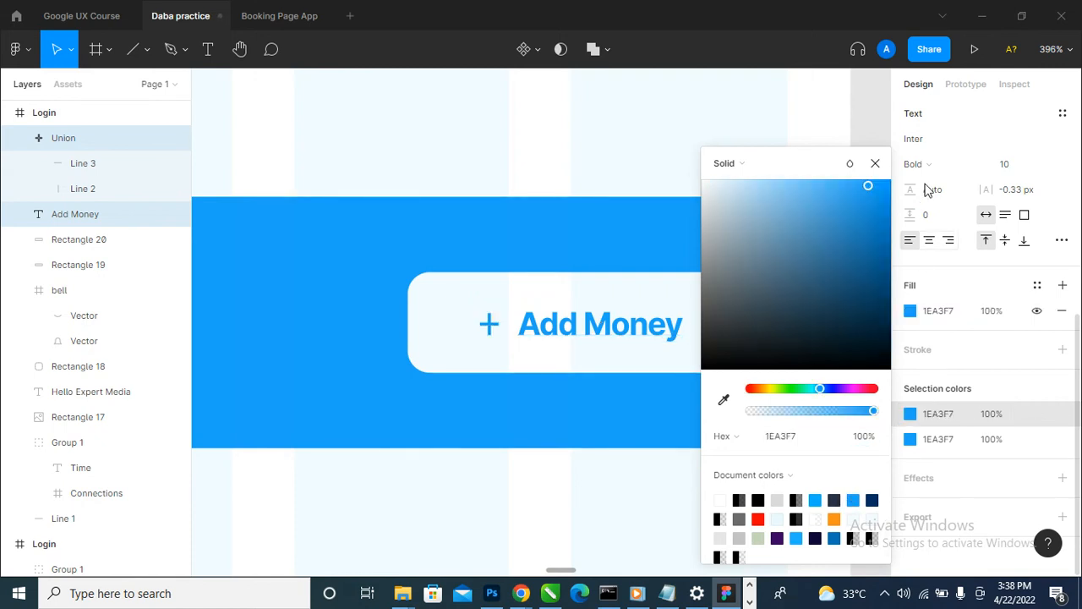
left_click(875, 163)
- Group the plus icon with the "Add Money" label and centre the group horizontally on the white button
key("ctrl+g")
left_click(630, 365, "shift")
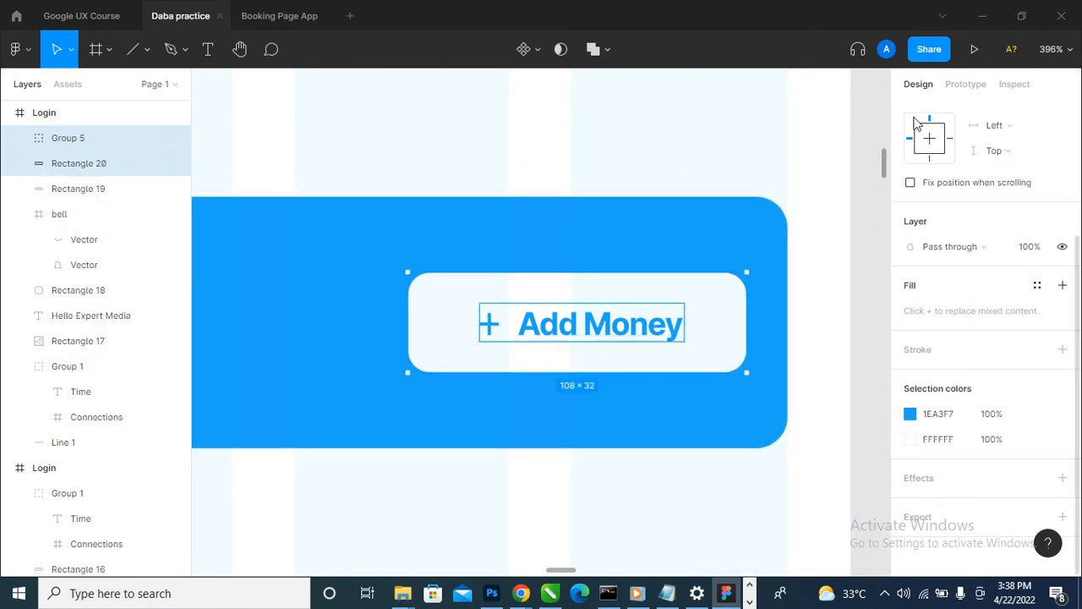
scroll(918, 121, "up", 3)
left_click(941, 117)
scroll(555, 245, "down", 5, "ctrl")
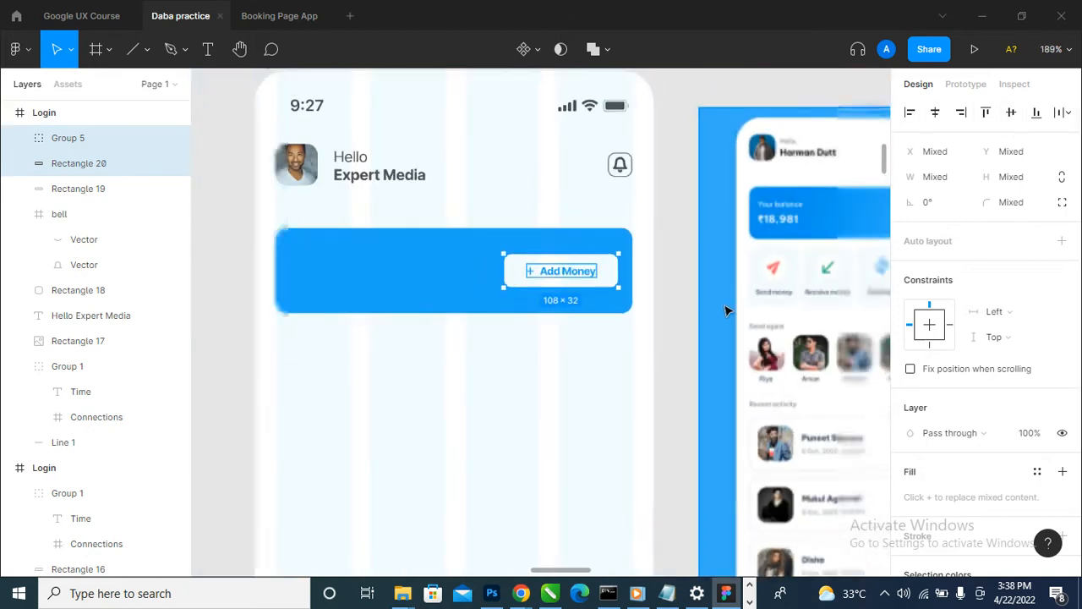
- Duplicate the "Hello Expert Media" text onto the blue card's empty area at X 32, Y 173
left_click(720, 307)
scroll(357, 315, "up", 3, "ctrl")
left_click(412, 137)
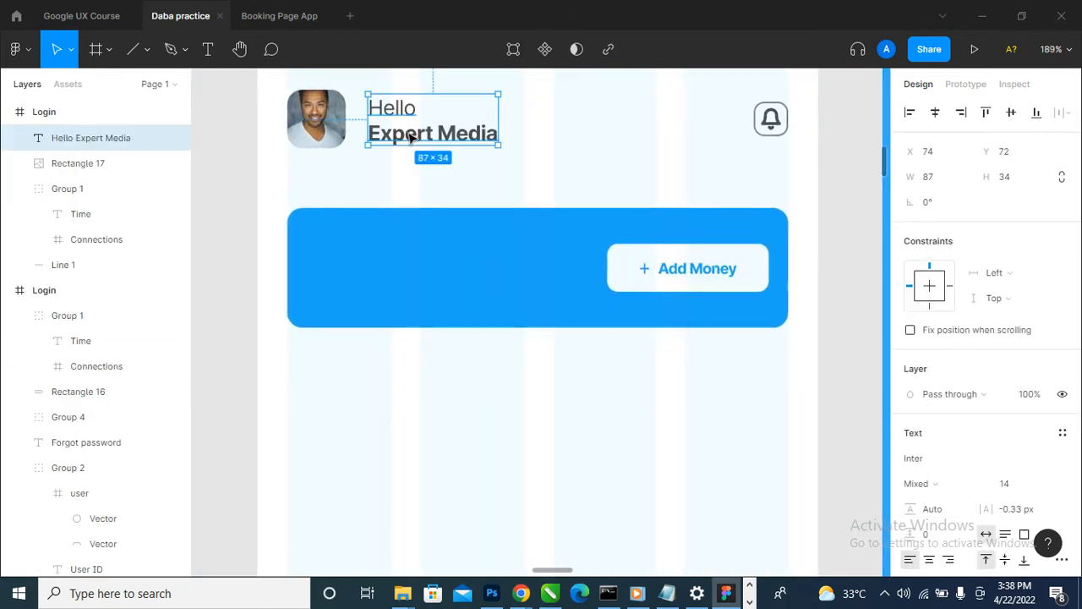
scroll(331, 233, "down", 2, "ctrl")
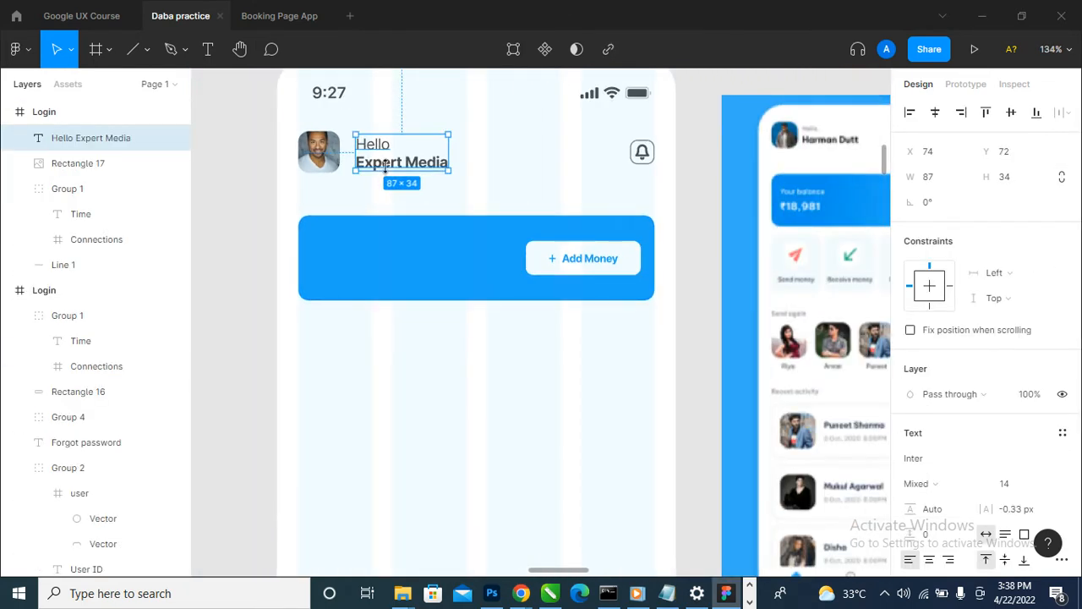
left_click_drag(383, 159, 338, 267, "alt")
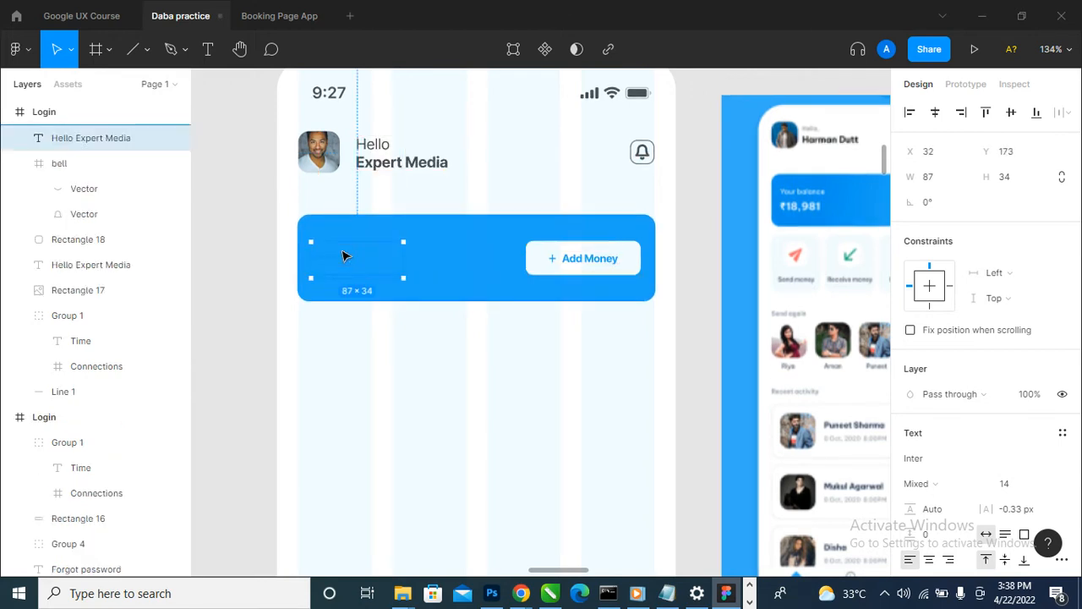
- Replace the word "Hello" in the card's copied text with "Your balance"
double_click(340, 255)
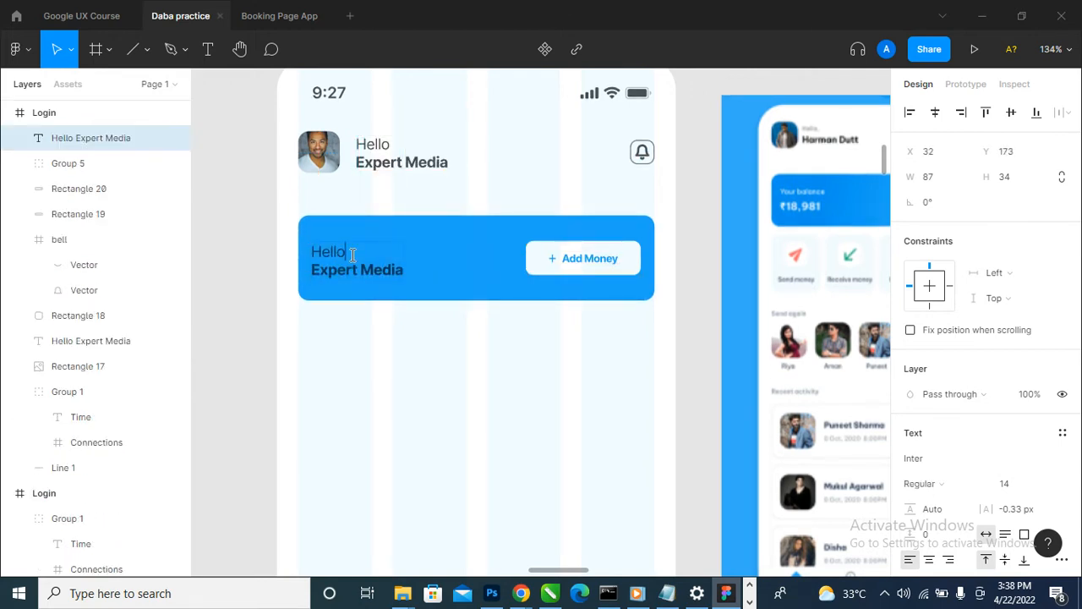
key("BackSpace")
key("BackSpace")
key("BackSpace")
key("BackSpace")
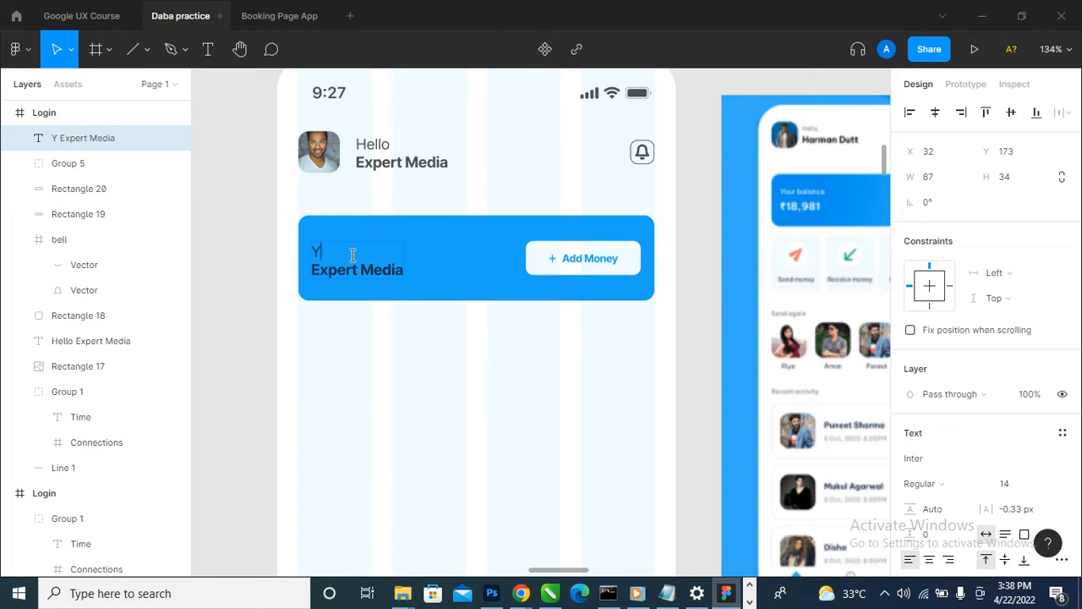
type("Your balance")
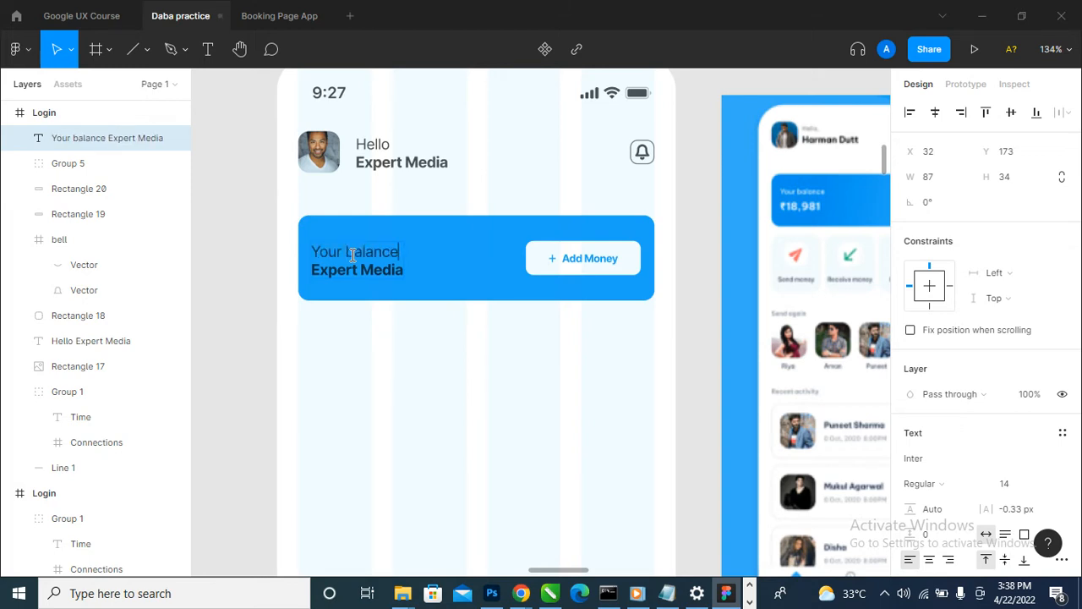
key("Escape")
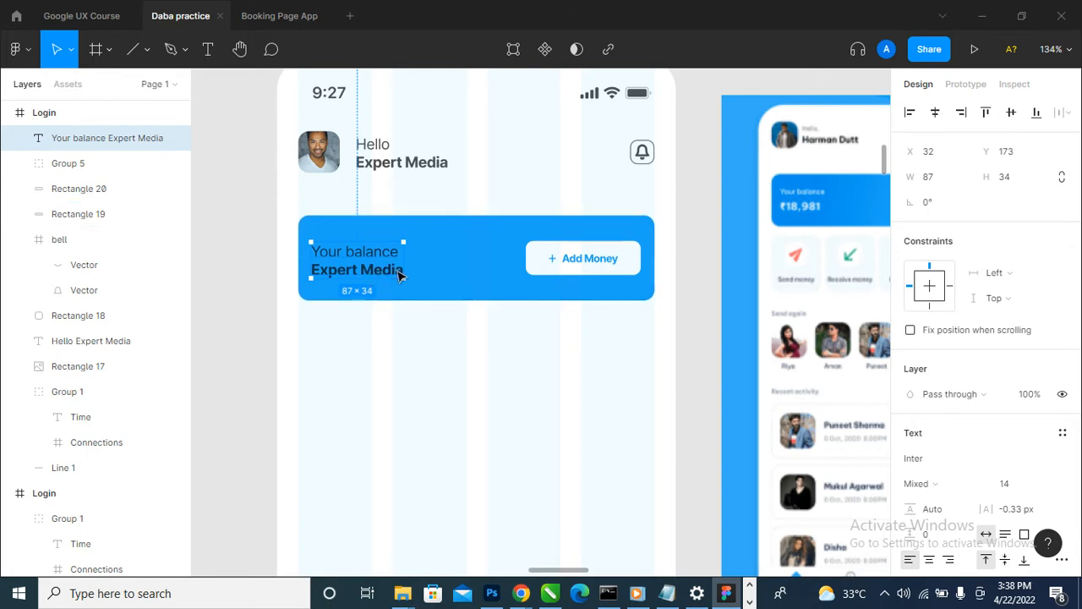
- Delete the bold "Expert Media" line from the text on the blue card
double_click(399, 272)
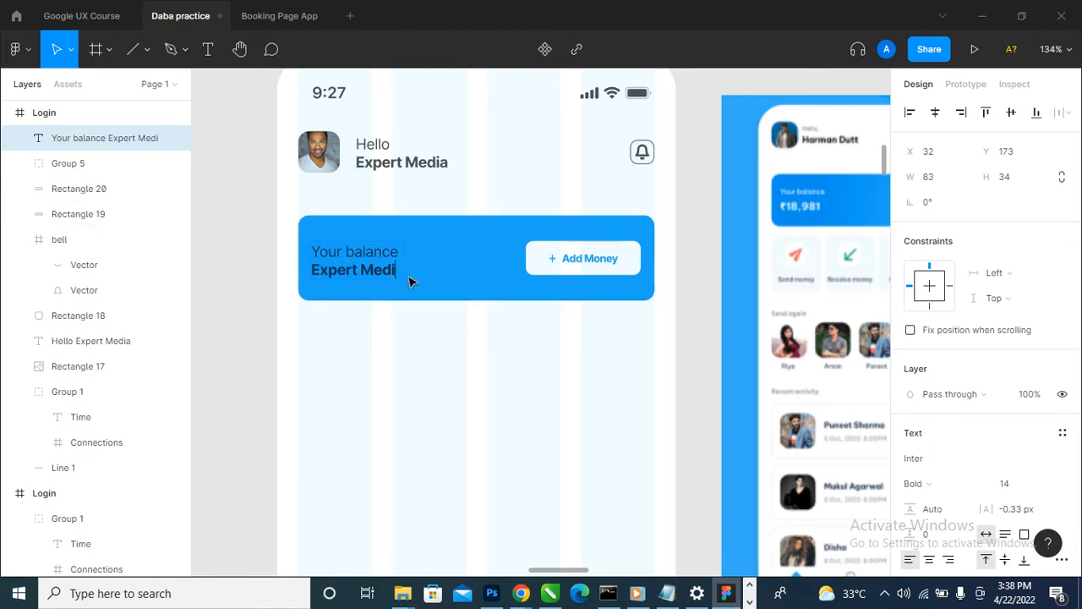
key("BackSpace")
key("BackSpace")
key("BackSpace")
key("BackSpace")
key("BackSpace")
key("BackSpace")
key("BackSpace")
key("BackSpace")
key("BackSpace")
key("BackSpace")
key("BackSpace")
key("BackSpace")
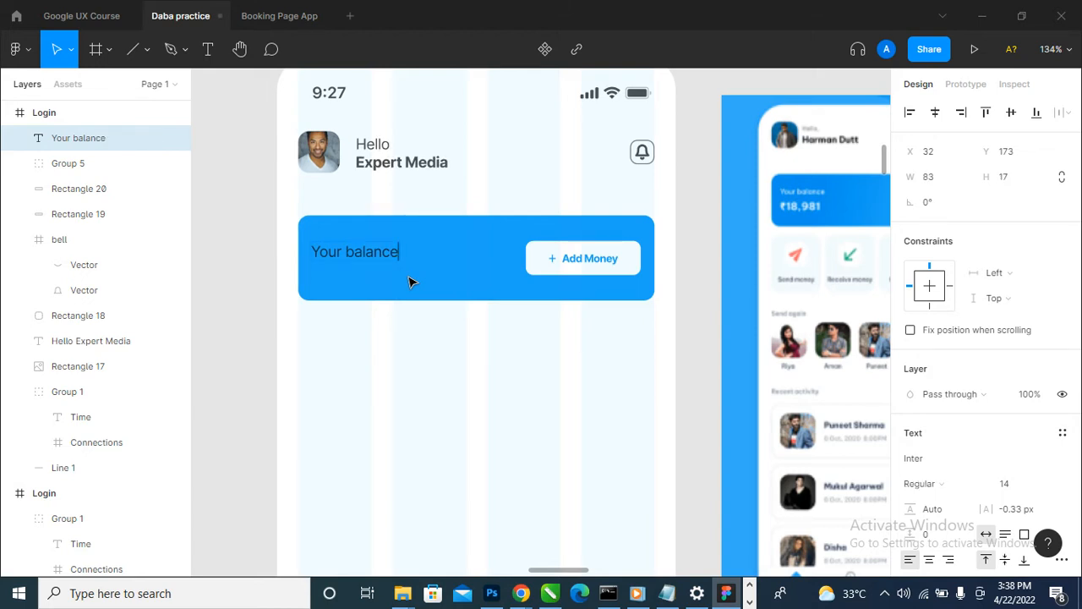
key("Escape")
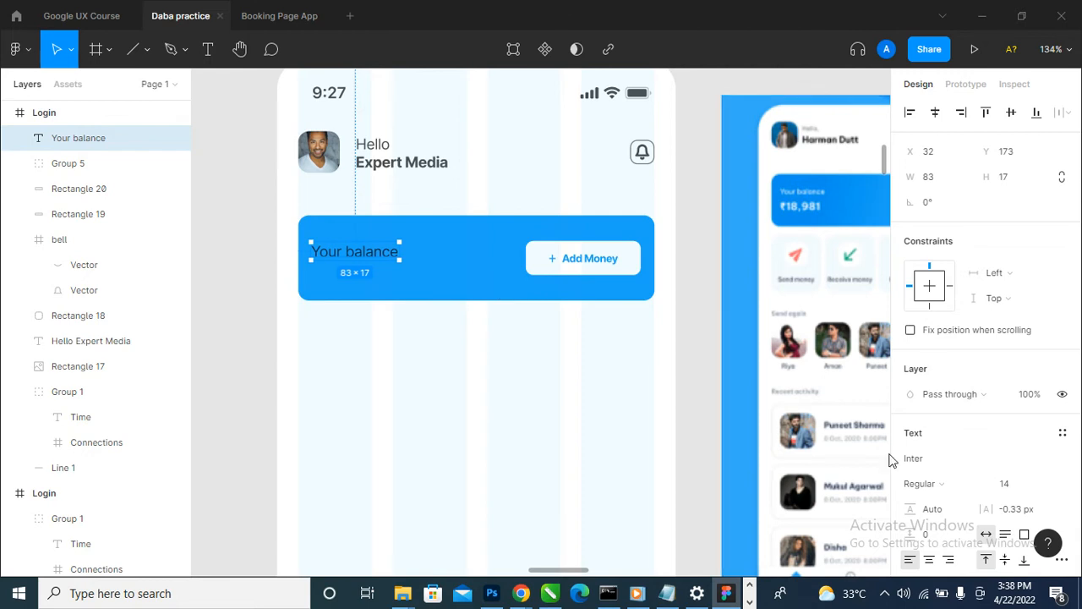
- Set the font size of the "Your balance" text to 12
left_click(1050, 485)
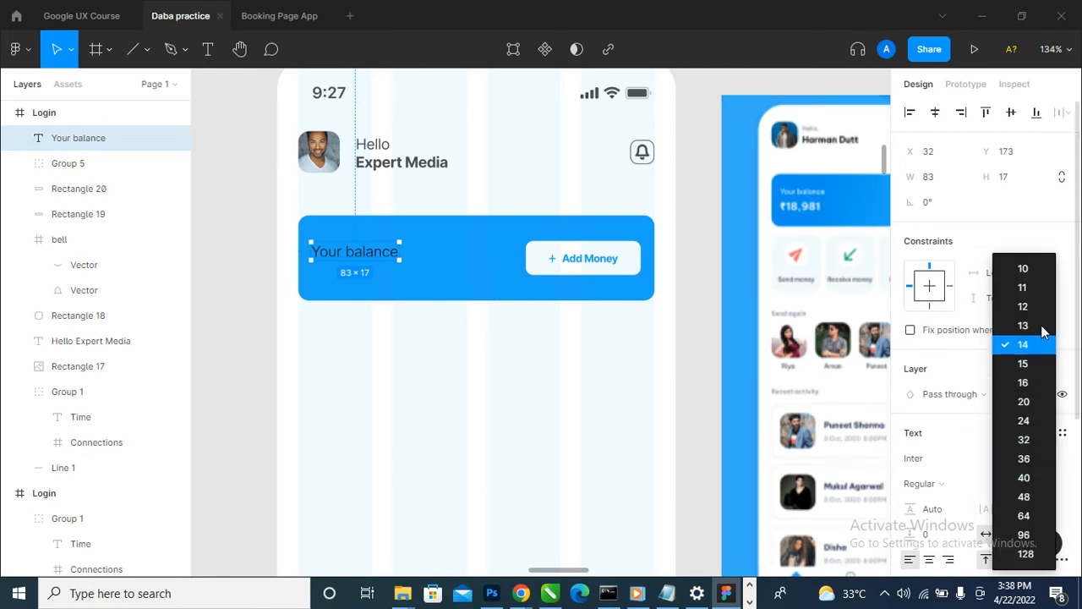
left_click(1023, 269)
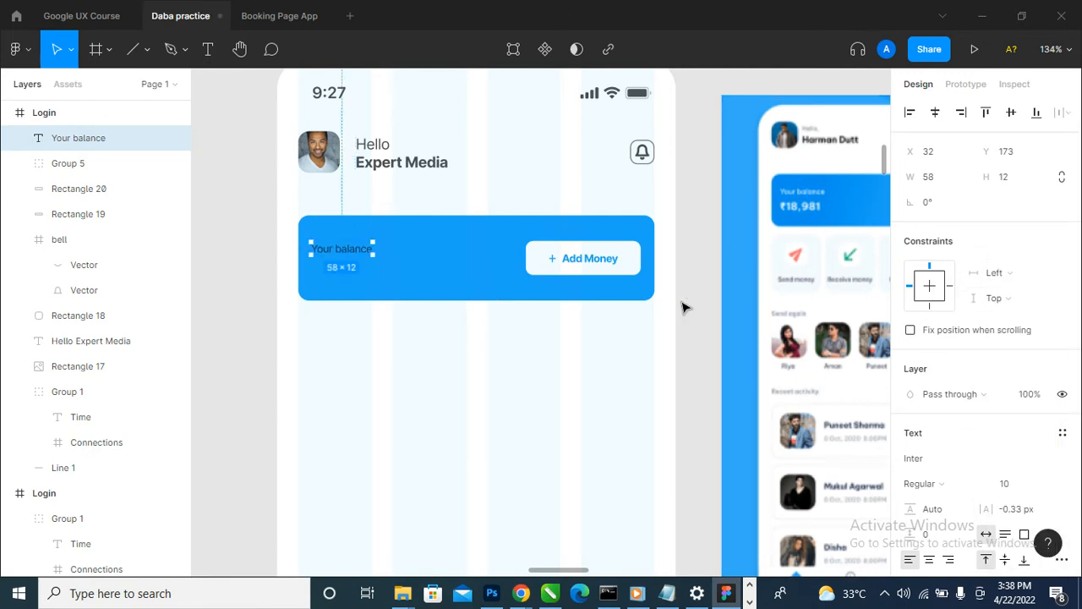
left_click(1050, 486)
left_click(1040, 309)
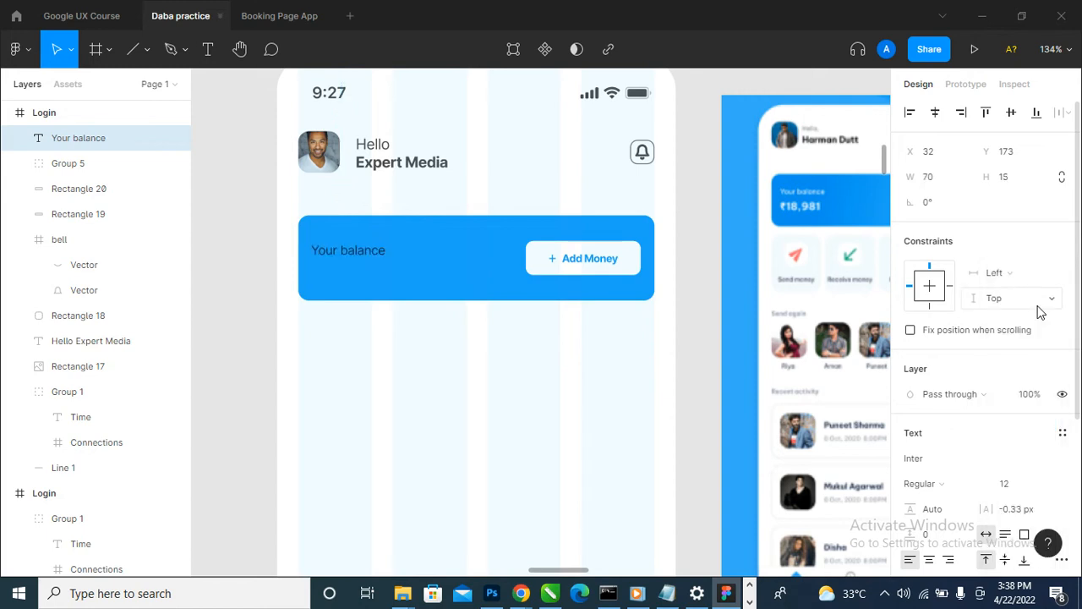
- Recolour the "Your balance" text white (FFFFFF) at 100% opacity
scroll(952, 491, "down", 5)
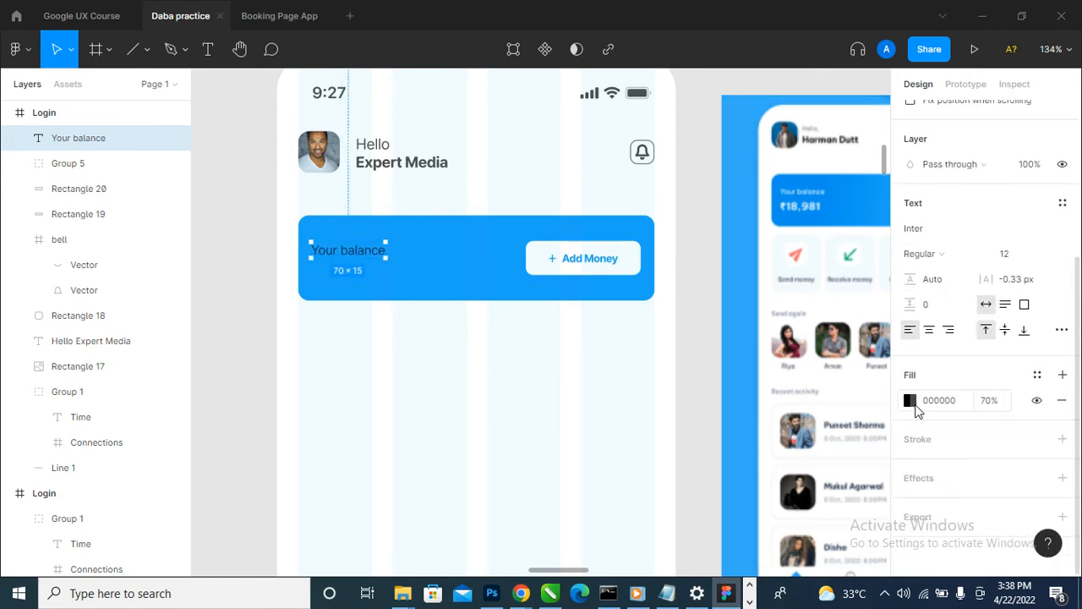
left_click(910, 400)
type("ffffff")
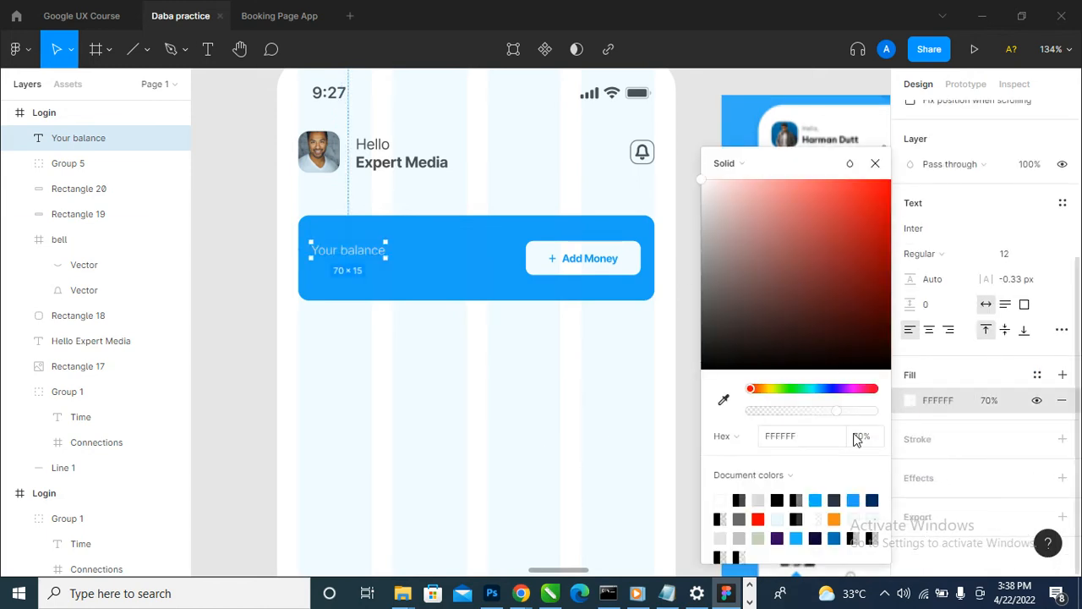
left_click(859, 438)
type("100")
left_click(387, 471)
- Duplicate the "Your balance" text just below the original at X 43, Y 189 and change the copy to "$15,000"
scroll(380, 244, "up", 3)
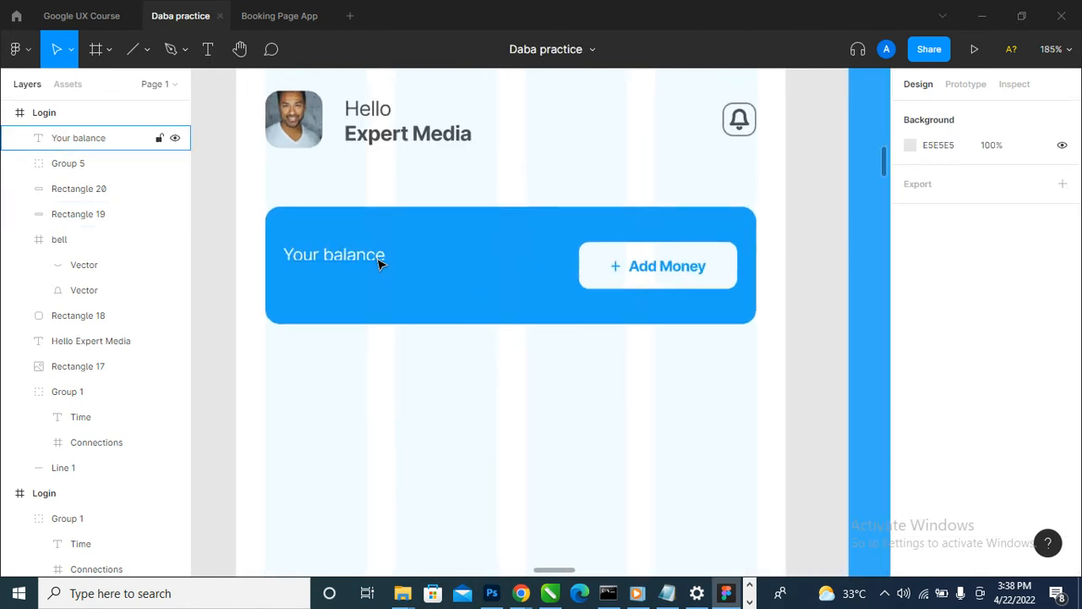
left_click_drag(380, 259, 391, 286)
double_click(389, 281)
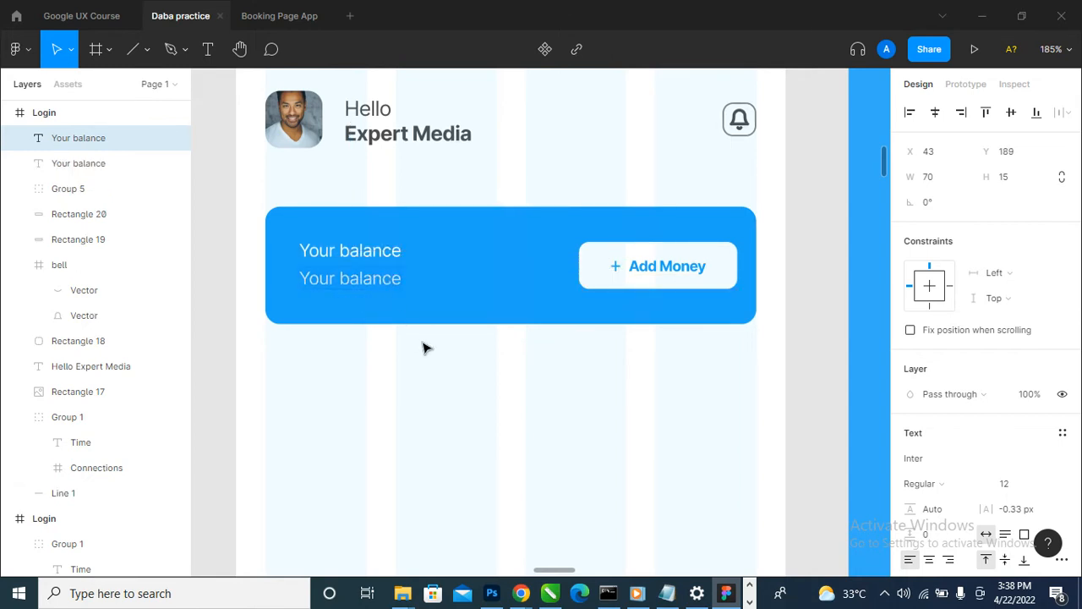
type("#")
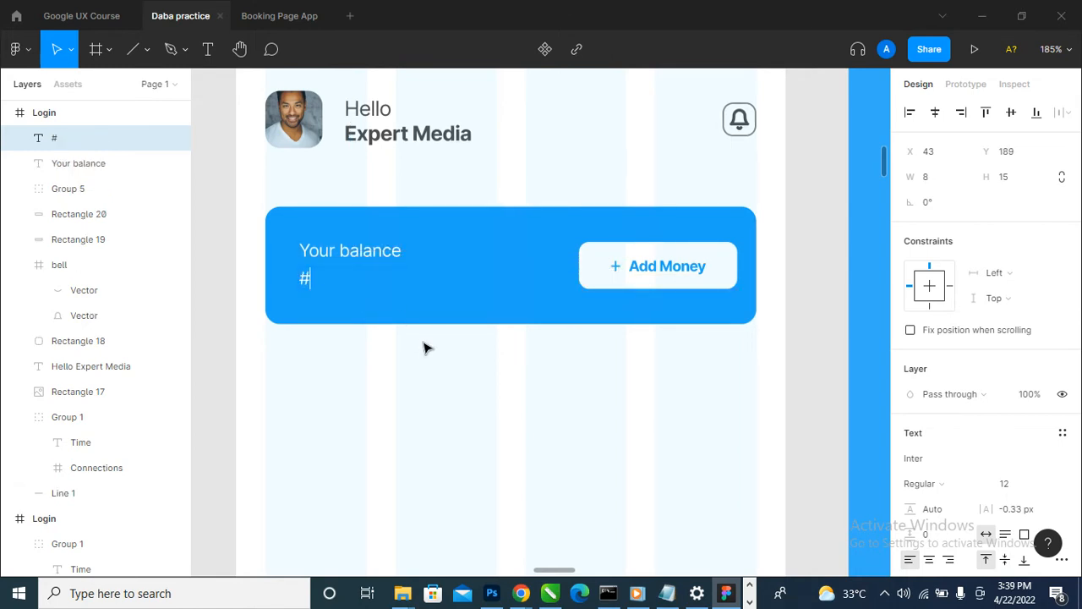
key("BackSpace")
type("$")
scroll(414, 350, "down", 5)
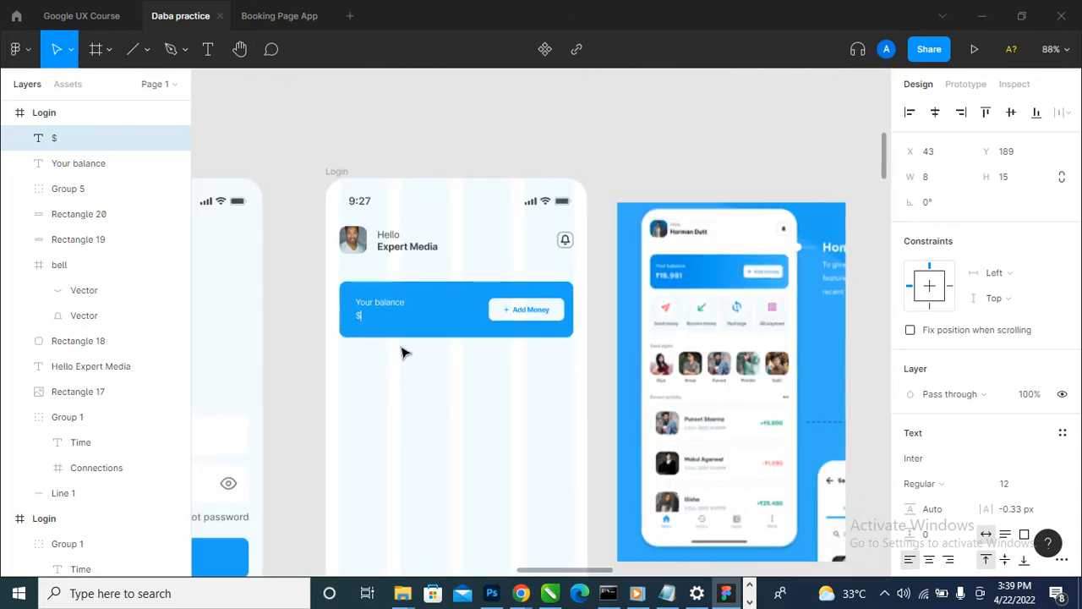
scroll(233, 381, "up", 4)
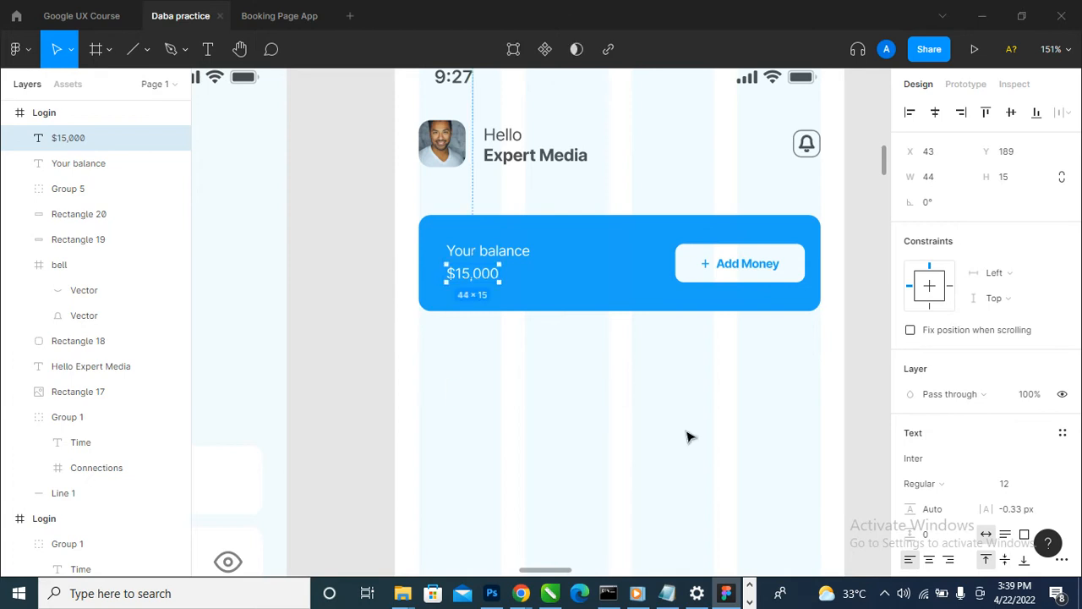
- Make the "$15,000" amount bold and set its font size to 20
scroll(840, 436, "down", 2)
left_click(930, 484)
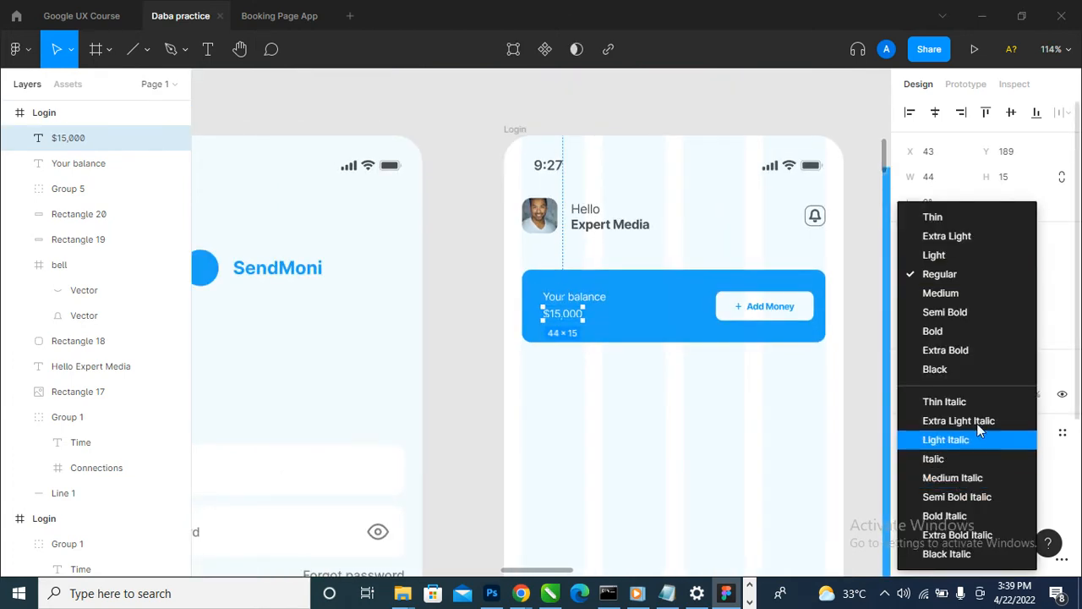
left_click(972, 330)
scroll(530, 353, "up", 2)
scroll(619, 411, "down", 2)
scroll(778, 335, "up", 3)
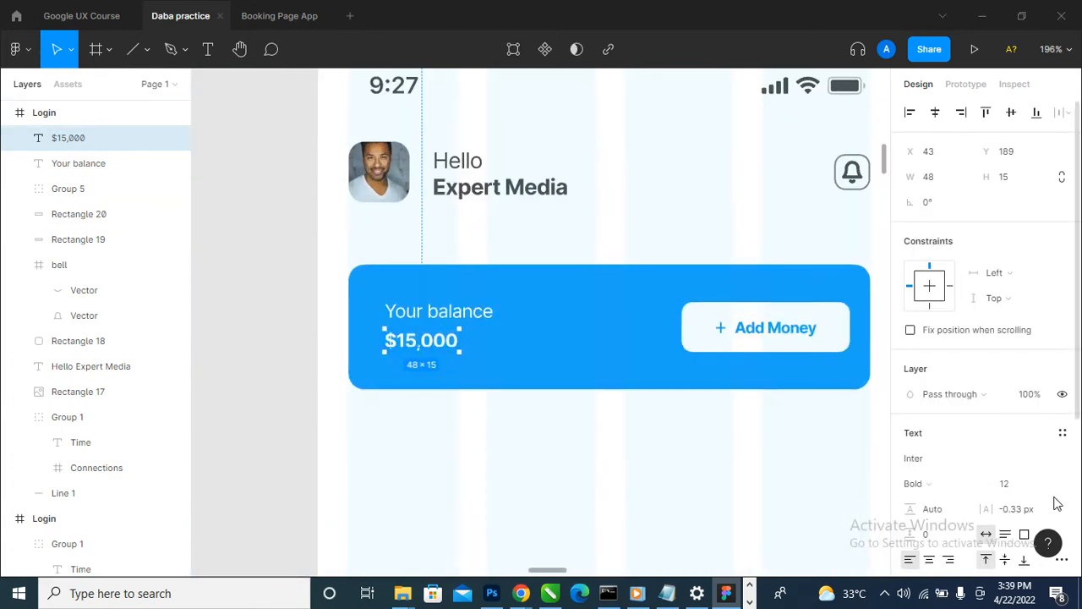
left_click(1052, 484)
left_click(1024, 402)
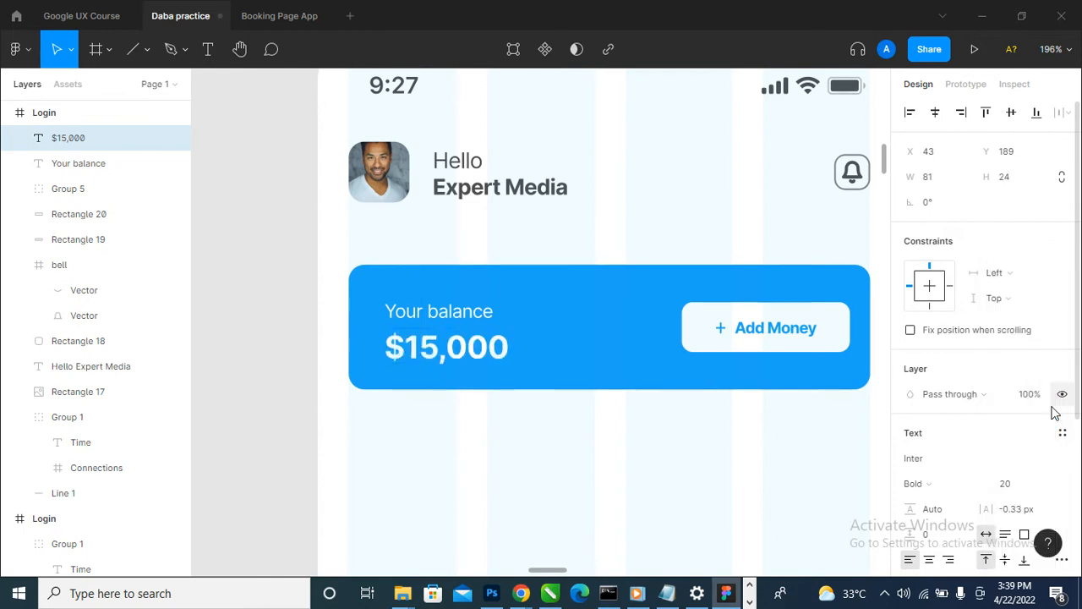
scroll(529, 430, "down", 2)
scroll(476, 383, "up", 6)
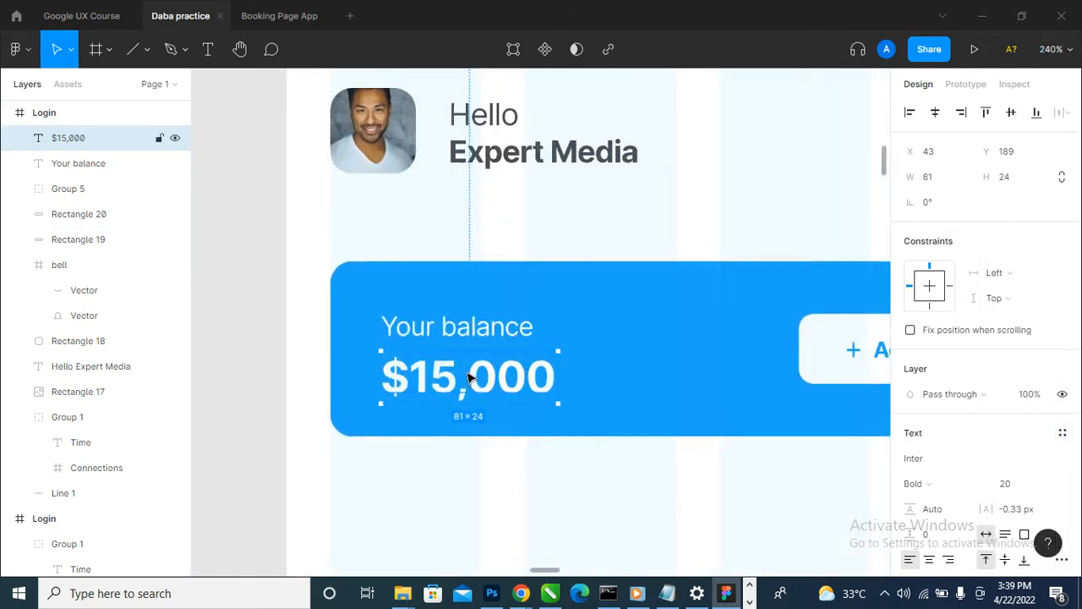
- Group "Your balance" with the "$15,000" amount and centre the group vertically on the blue card
left_click(493, 320, "shift")
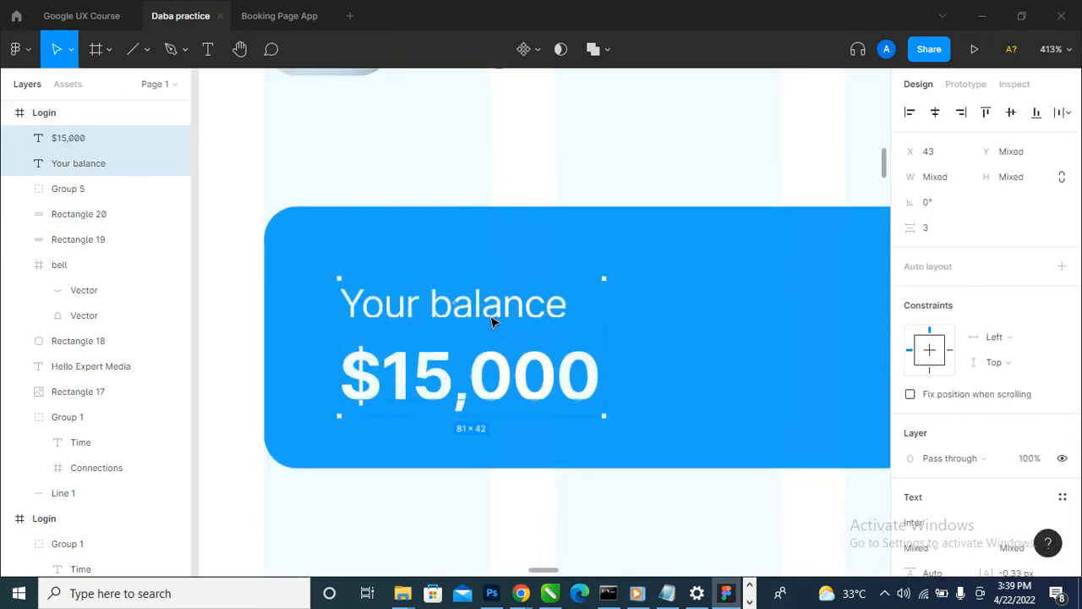
scroll(439, 354, "down", 5)
key("ctrl+g")
left_click(518, 357, "shift")
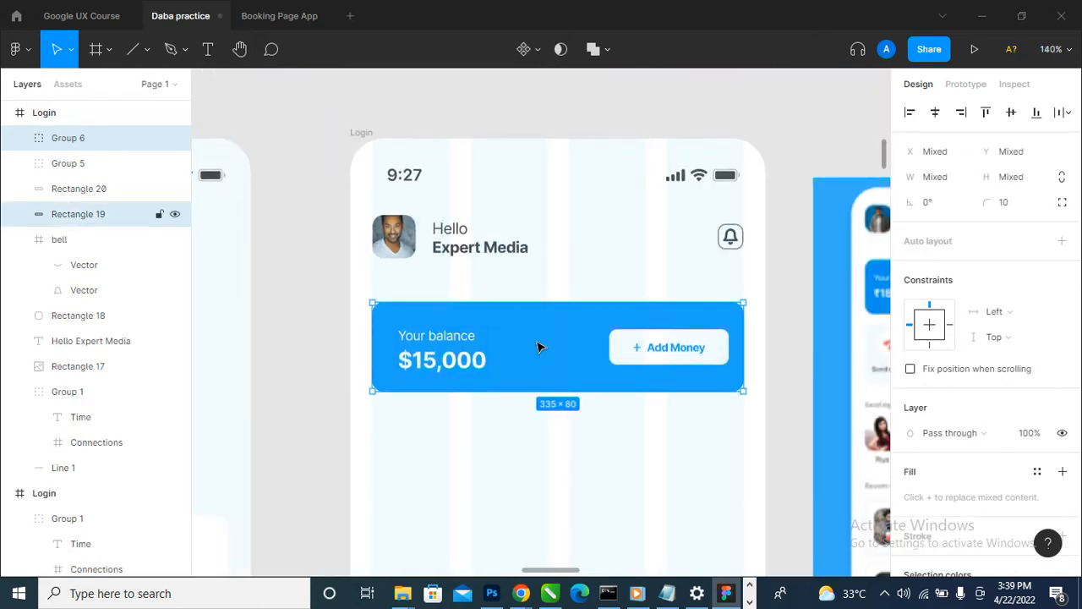
left_click(1009, 120)
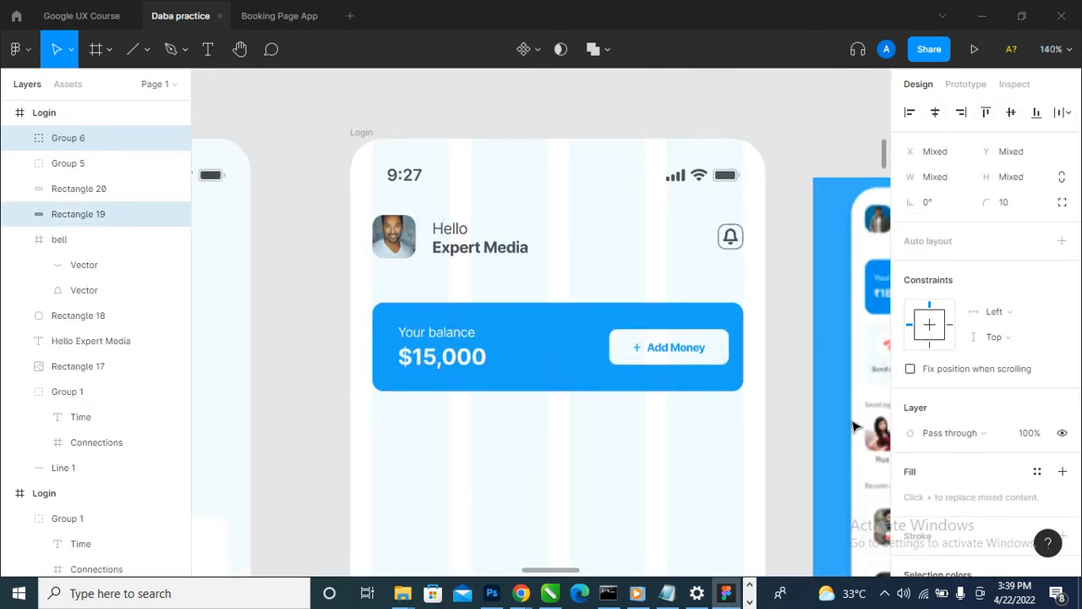
left_click(814, 437)
- Hide the 4-column layout grid on the home screen frame
scroll(381, 460, "down", 2)
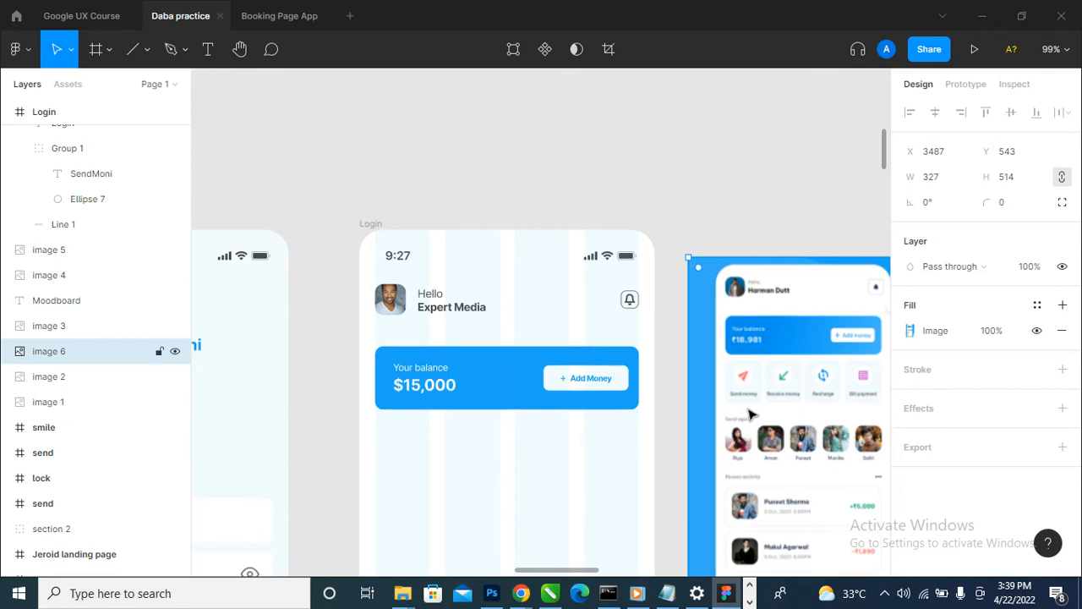
scroll(751, 415, "up", 5)
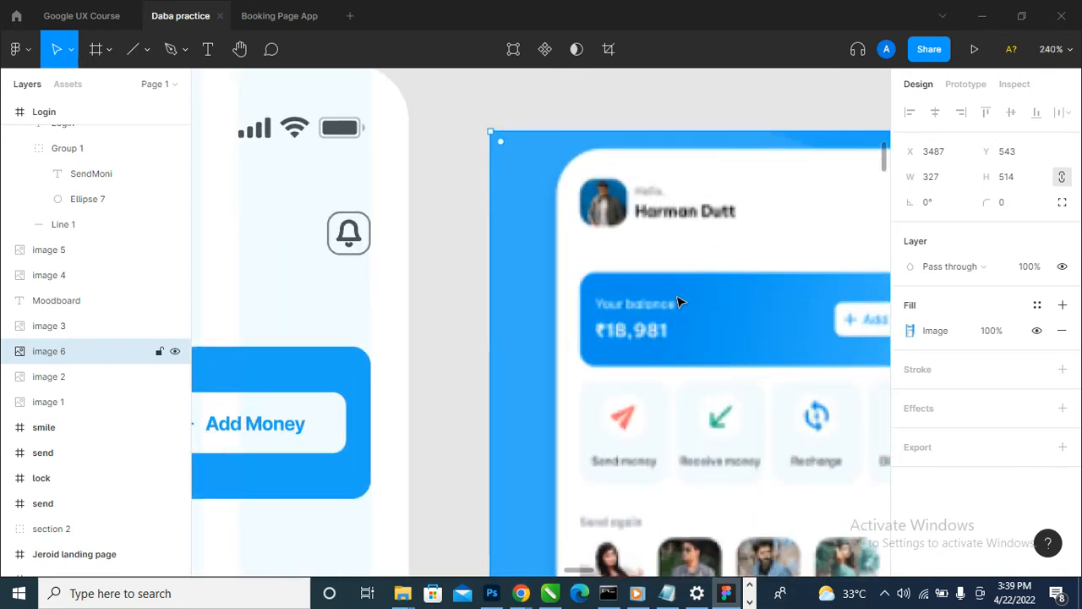
scroll(664, 342, "down", 5)
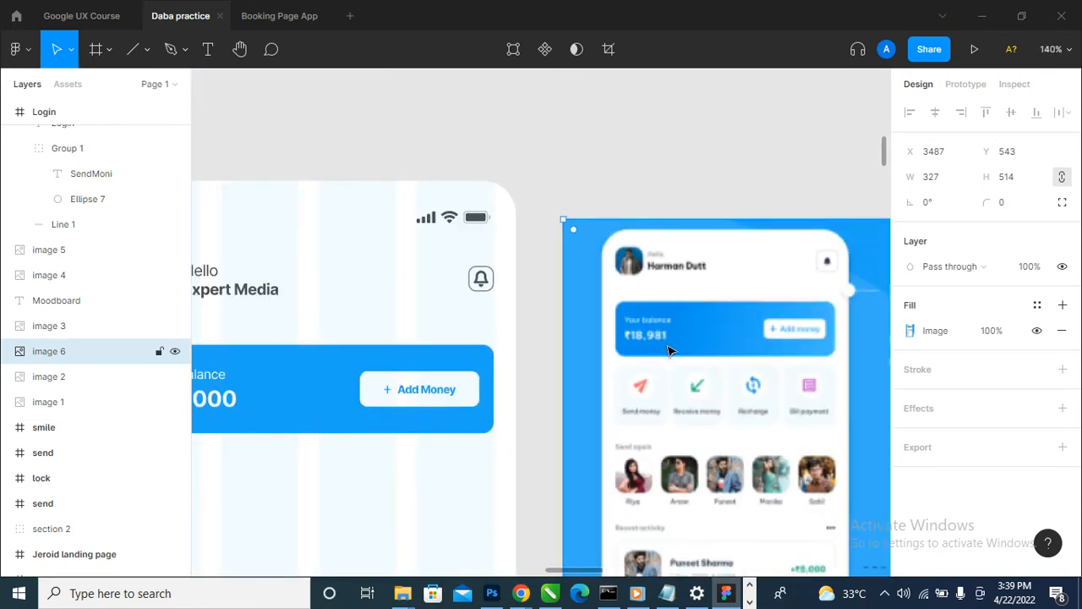
scroll(668, 377, "down", 1)
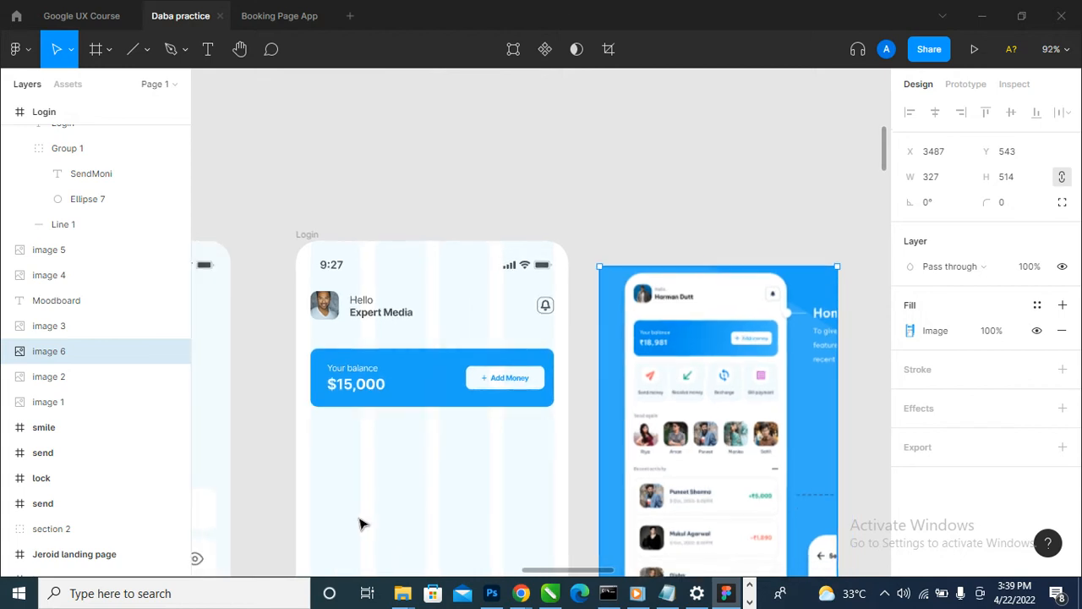
scroll(415, 502, "down", 2)
scroll(496, 398, "down", 4)
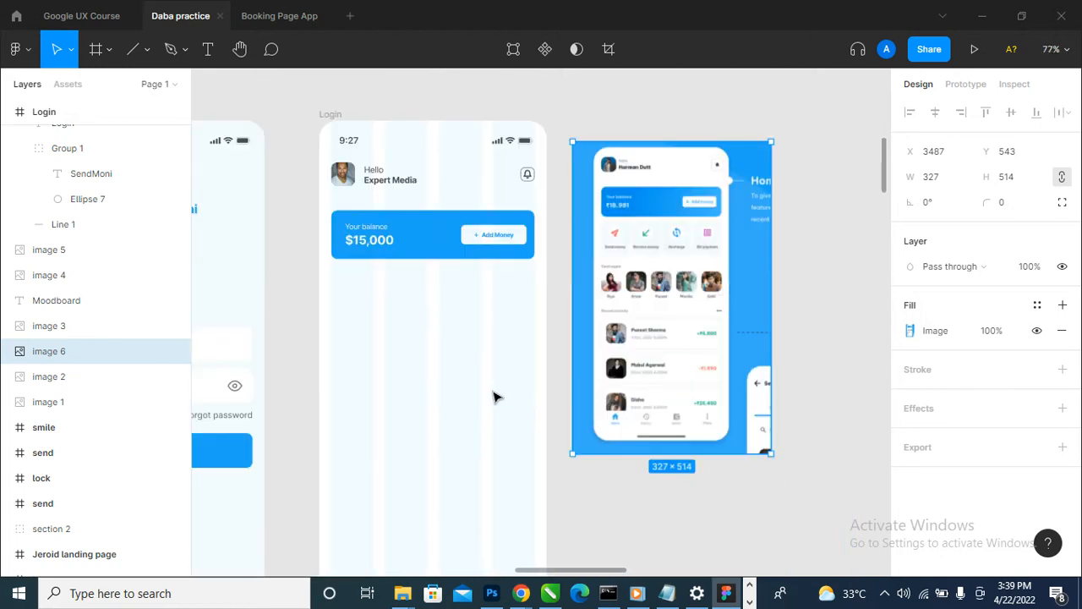
left_click(344, 134)
left_click(1038, 356)
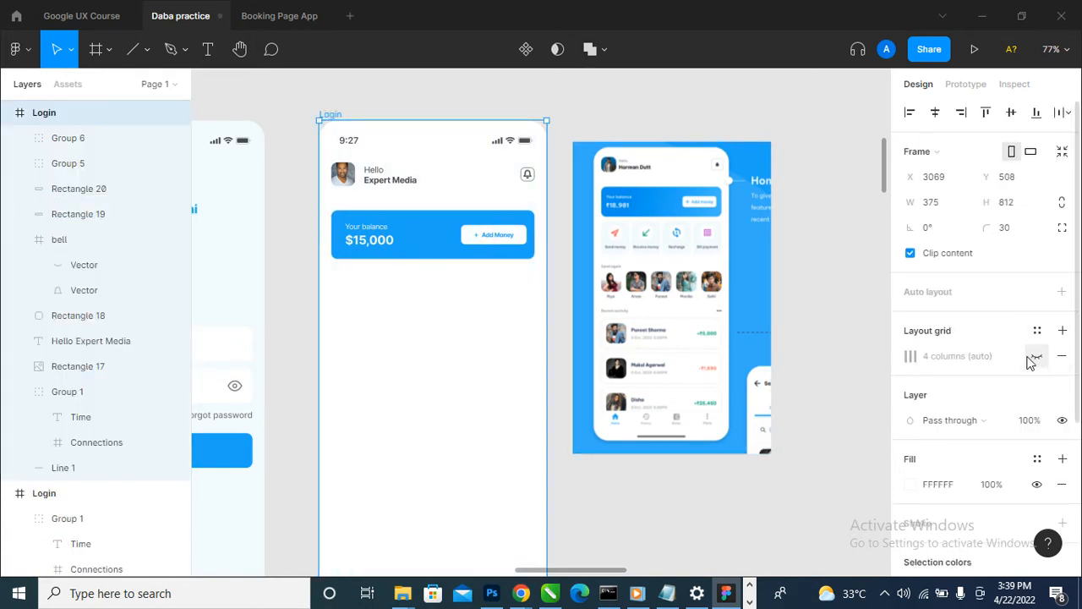
left_click(807, 235)
scroll(626, 274, "down", 1)
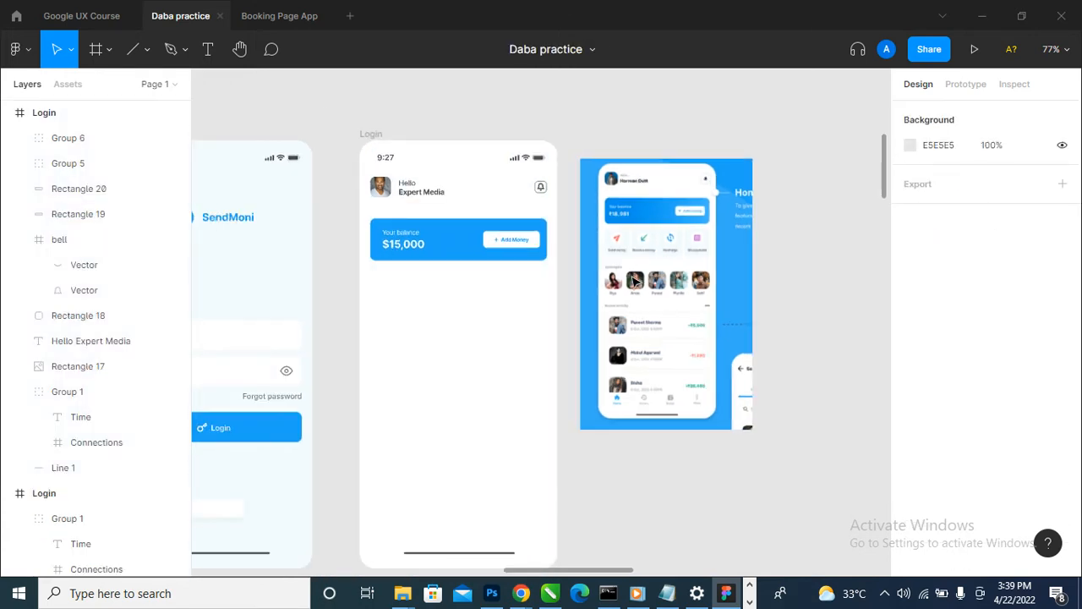
scroll(414, 314, "left", 5)
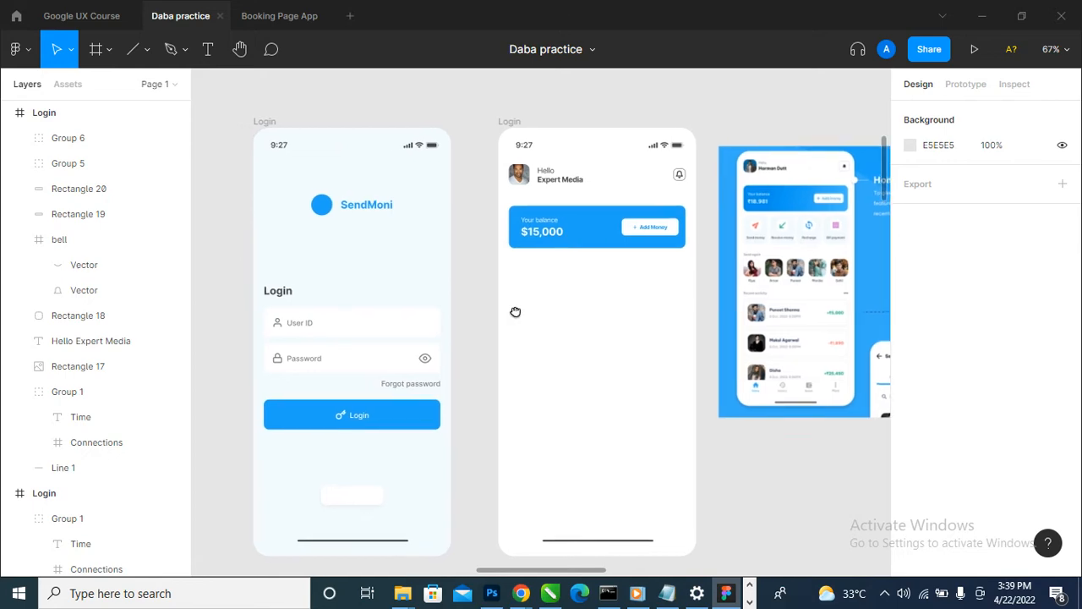
- Draw a 56 × 56 square below the blue balance card, aligned with its left edge at X 20, Y 260
scroll(642, 182, "up", 5)
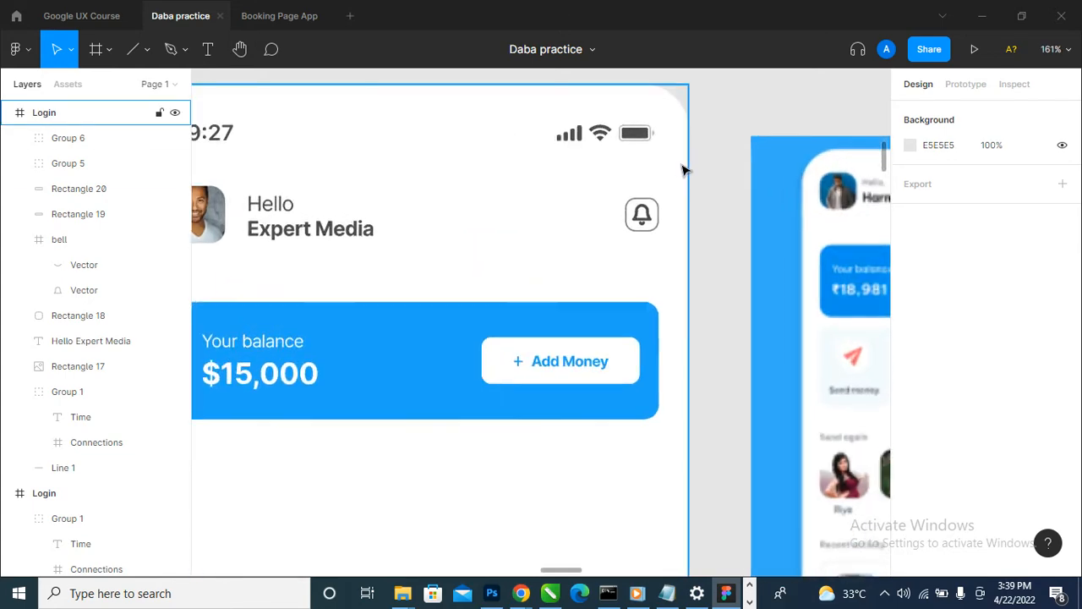
scroll(676, 207, "down", 3)
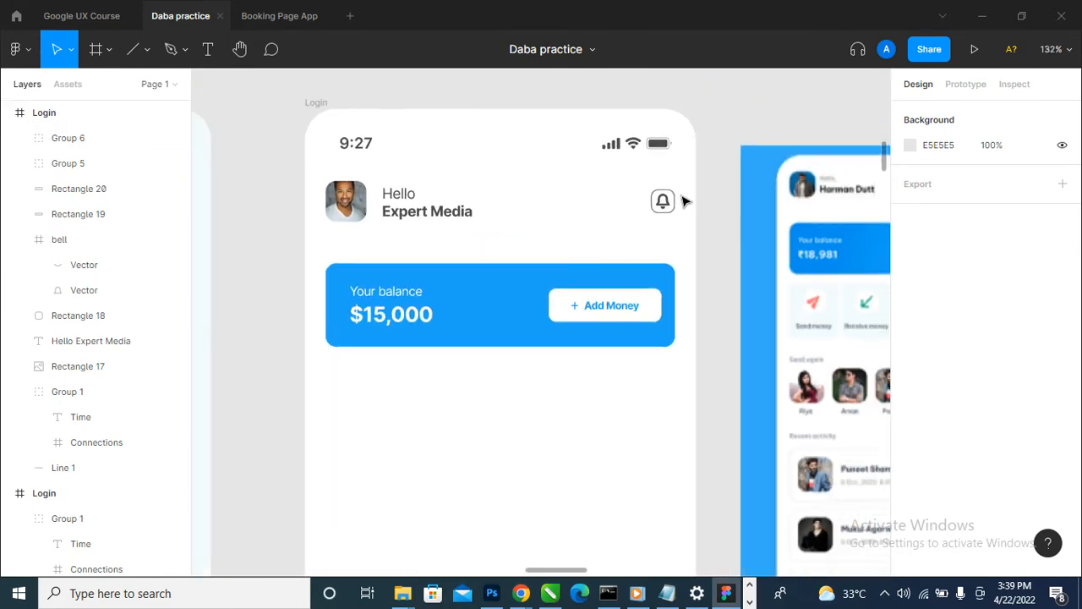
scroll(758, 377, "right", 3)
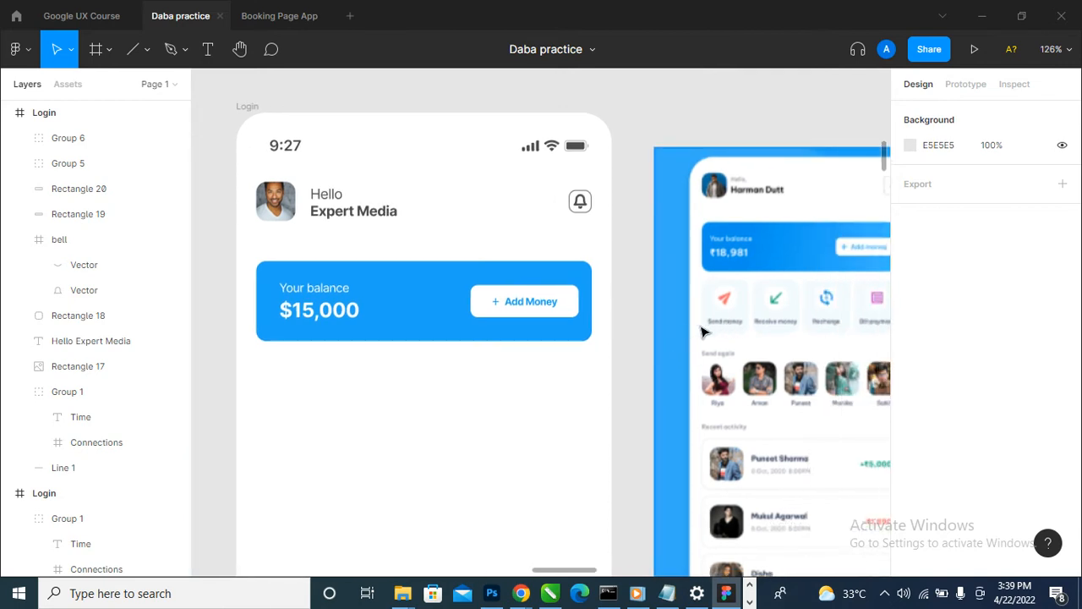
mouse_move(835, 339)
left_mouse_down()
mouse_move(771, 337)
mouse_move(817, 336)
left_mouse_up()
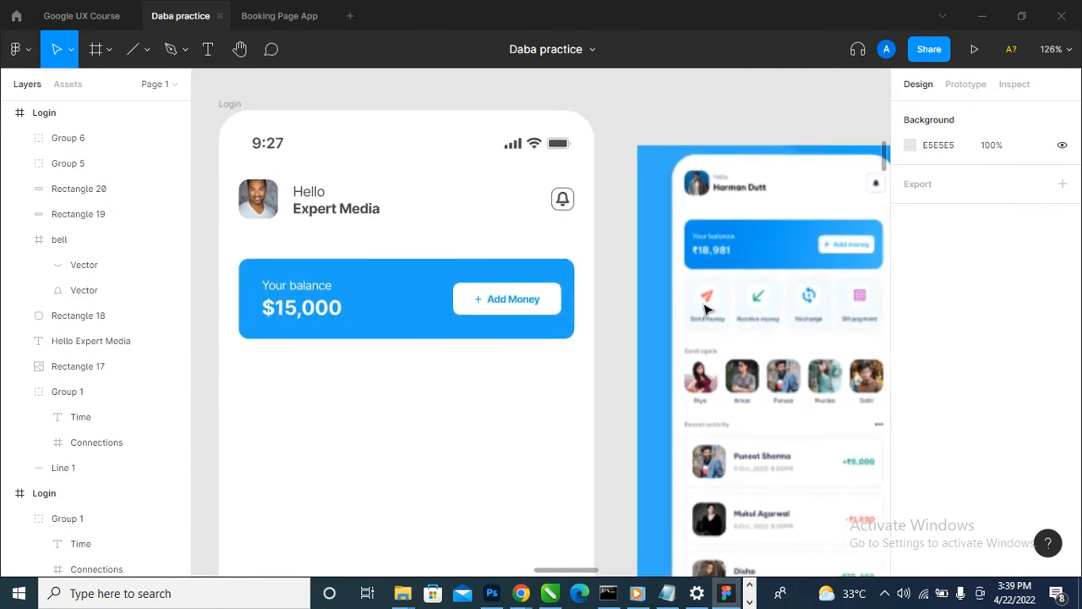
left_click(147, 52)
left_click(110, 87)
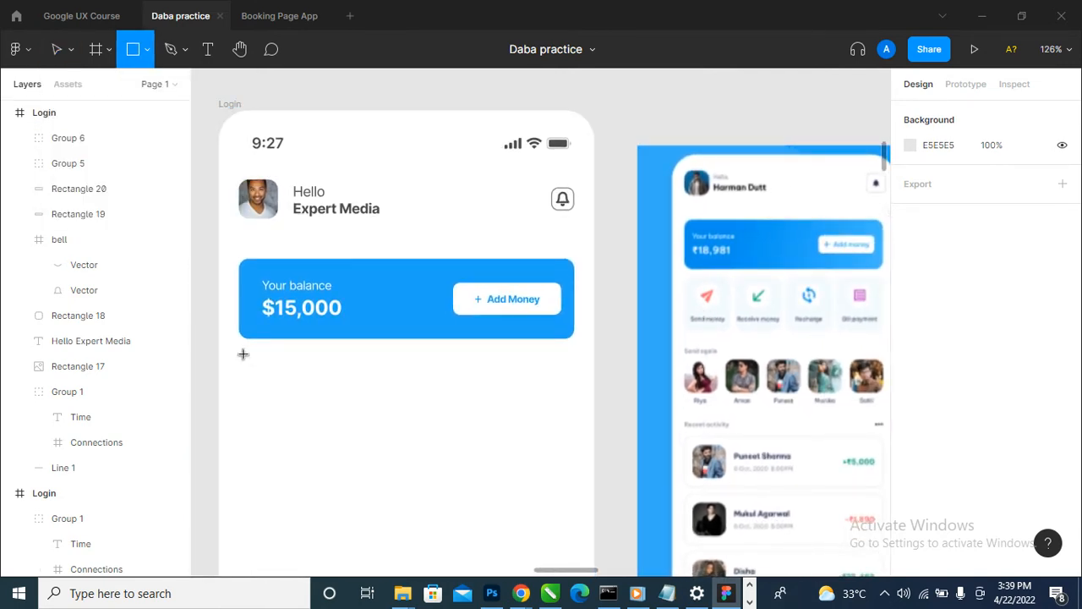
left_click_drag(239, 290, 295, 426)
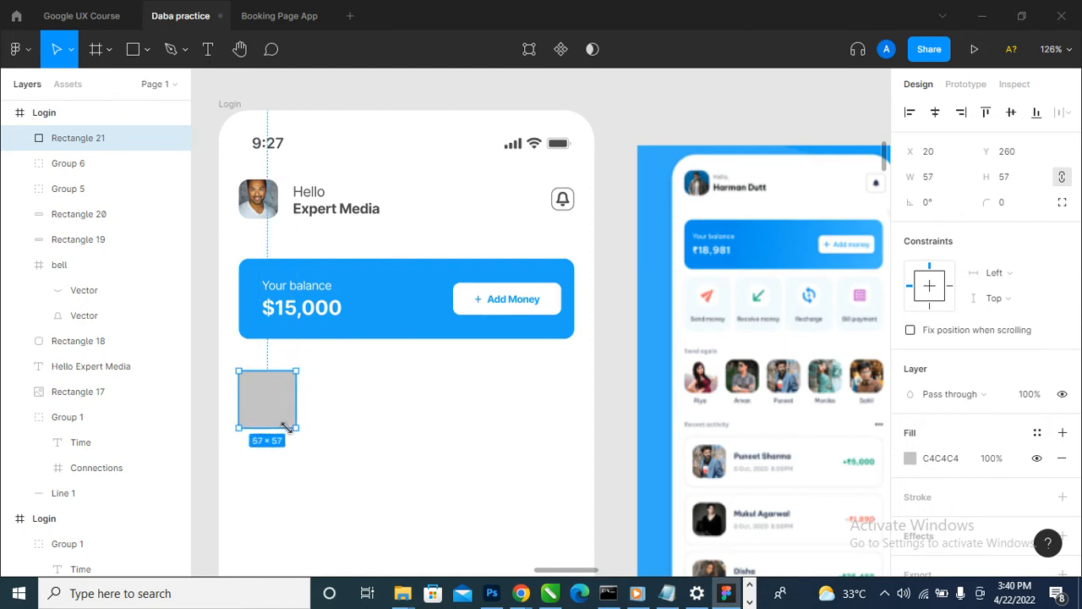
- Set the square's corner radius to 10
left_click(1018, 209)
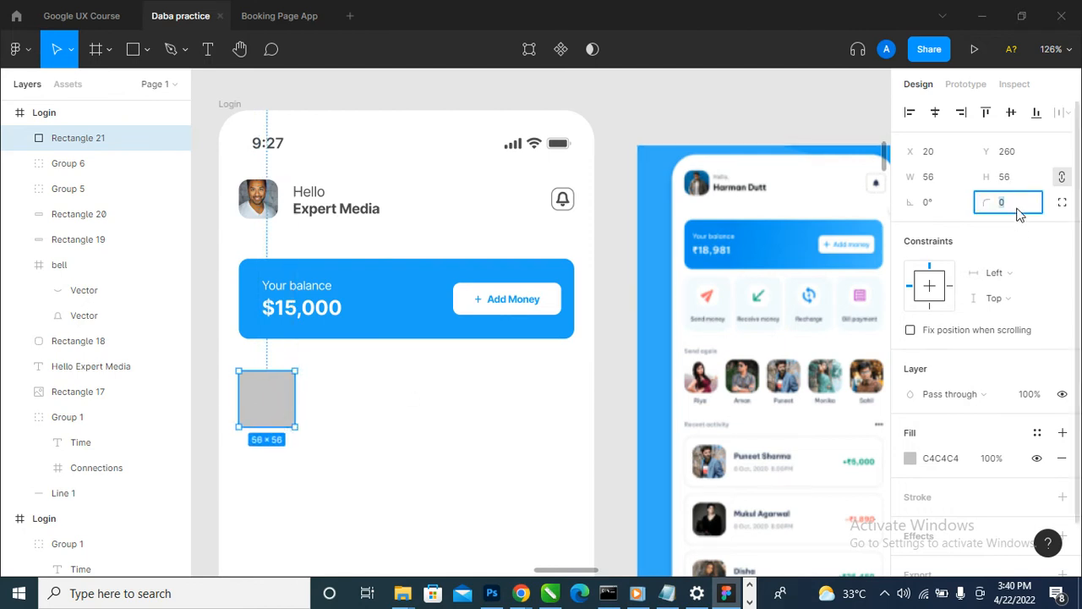
type("5")
key("Return")
left_click(1019, 207)
type("10")
key("Return")
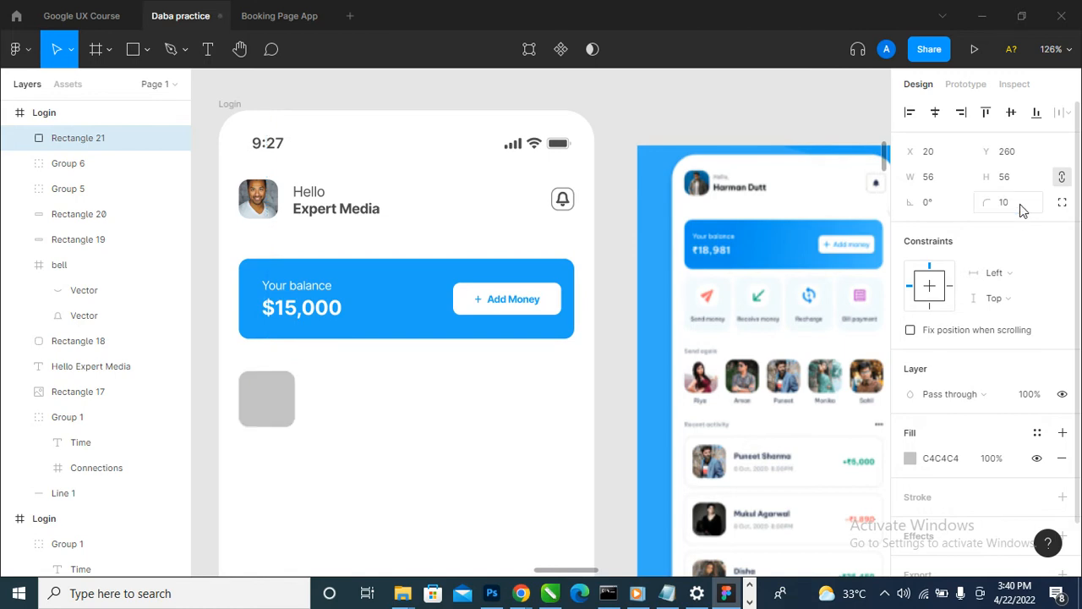
- Duplicate the rounded square into a row of four spaced 33 apart and group the row
left_click(403, 381)
left_click(271, 412)
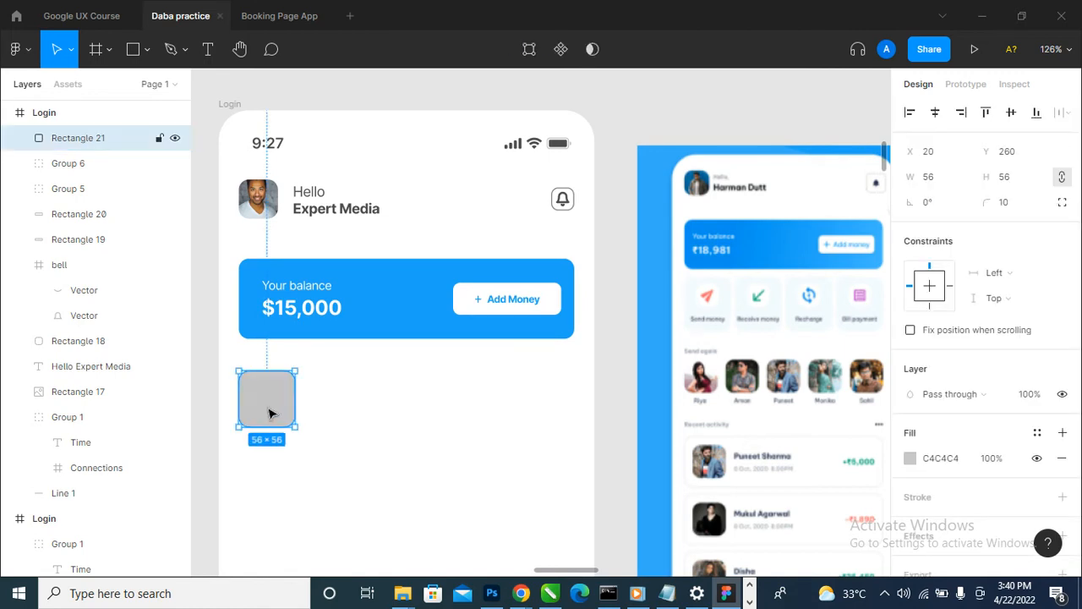
left_click_drag(269, 412, 524, 410)
left_click(524, 464)
left_click_drag(619, 377, 241, 459)
key("ctrl+g")
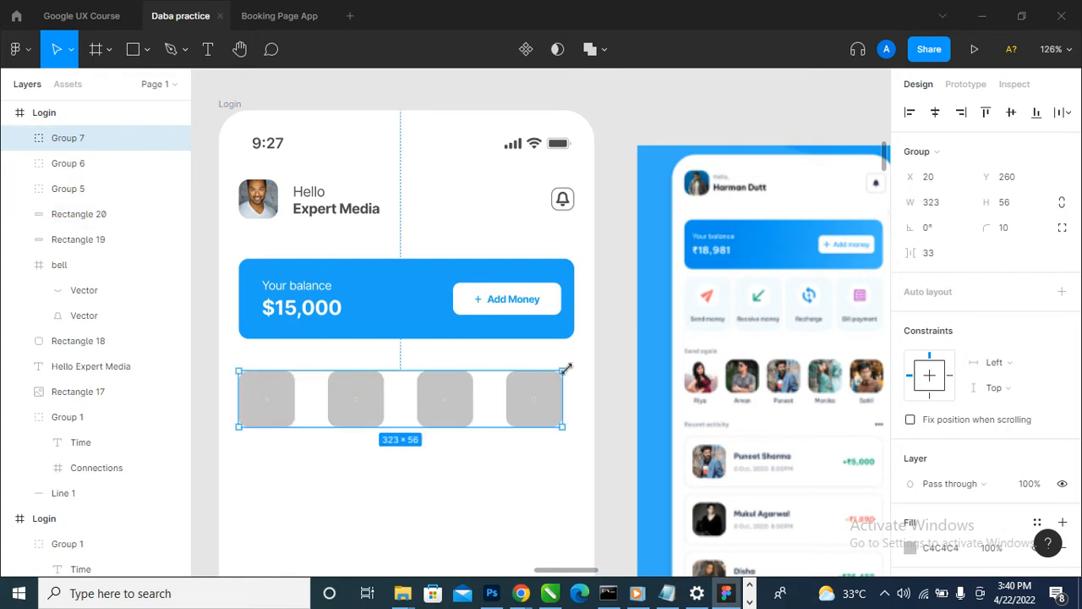
- Show the 4-column layout grid on the home screen frame
left_click_drag(565, 367, 570, 365)
left_click_drag(558, 366, 553, 371)
left_click(44, 113)
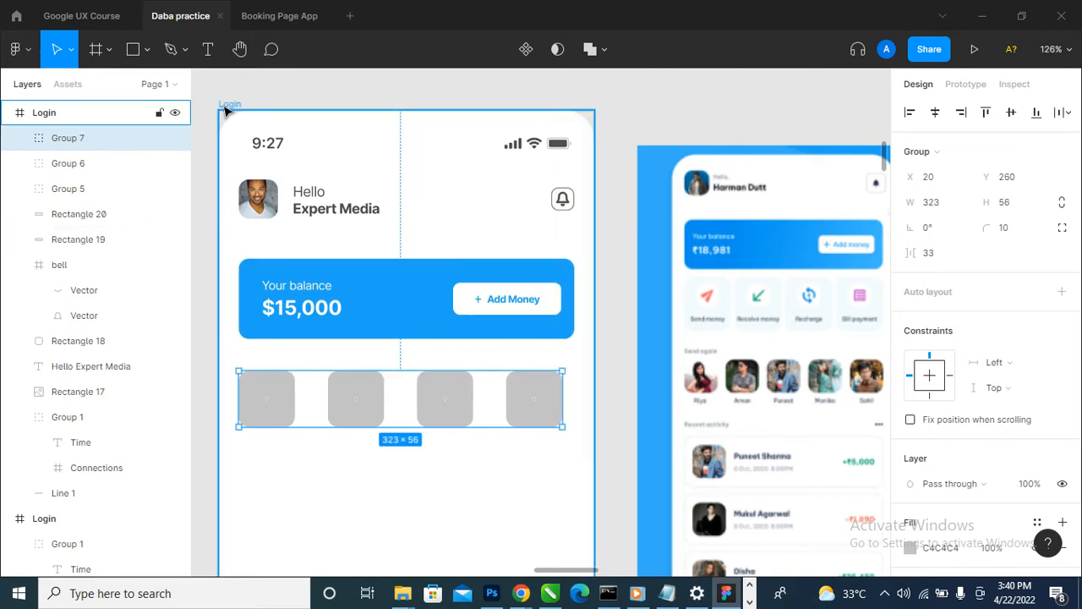
- Scale the group of four squares proportionally to 335 wide so it ends at the blue card's right edge
left_click(554, 397)
left_click_drag(565, 368, 548, 368)
scroll(592, 555, "up", 10)
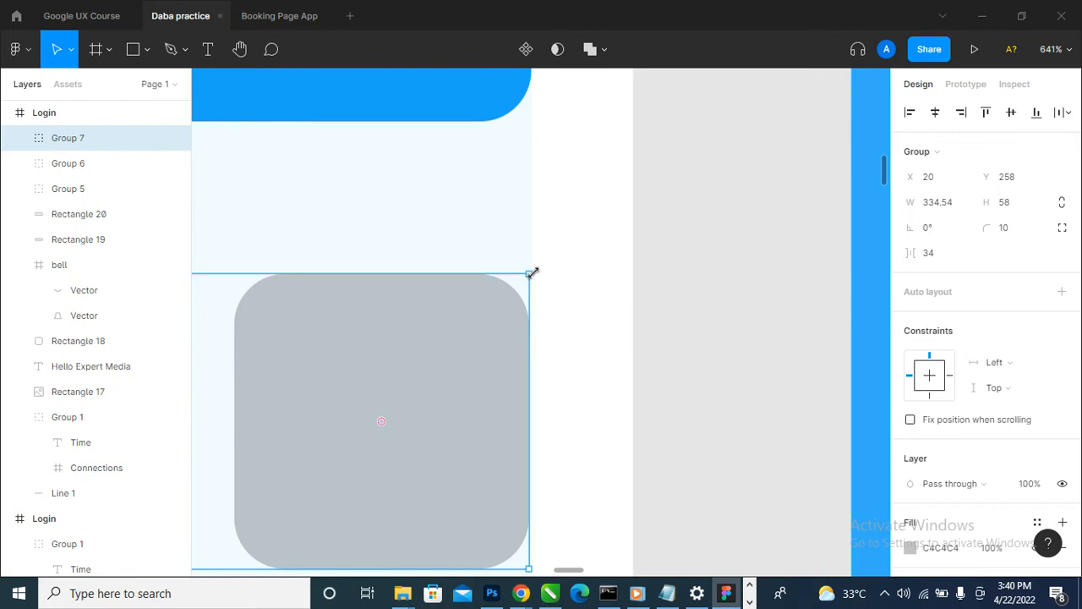
left_click_drag(532, 273, 535, 273)
scroll(640, 288, "down", 7)
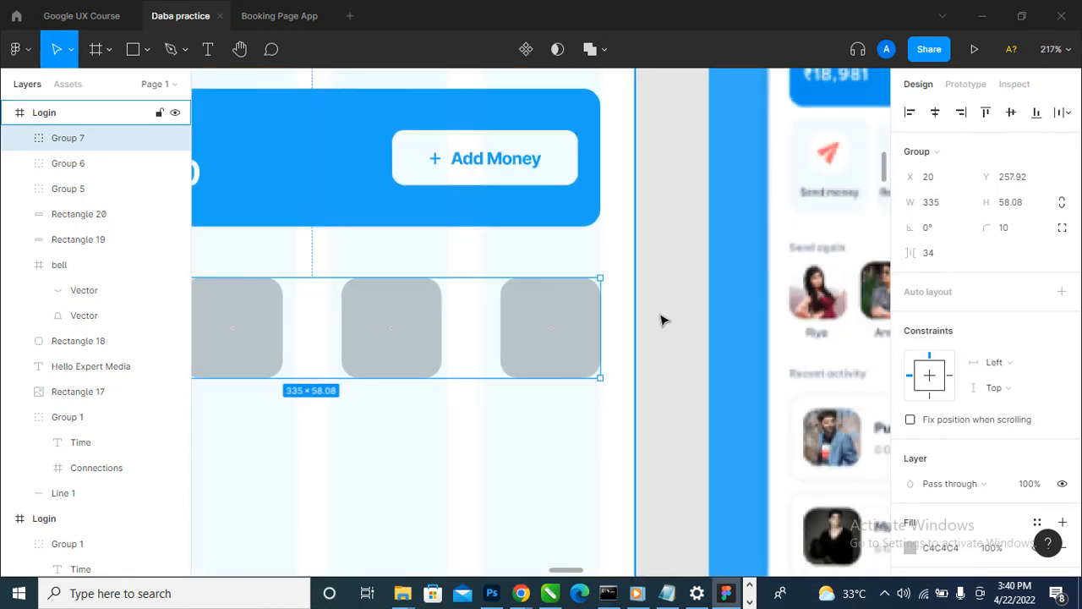
scroll(662, 319, "down", 3)
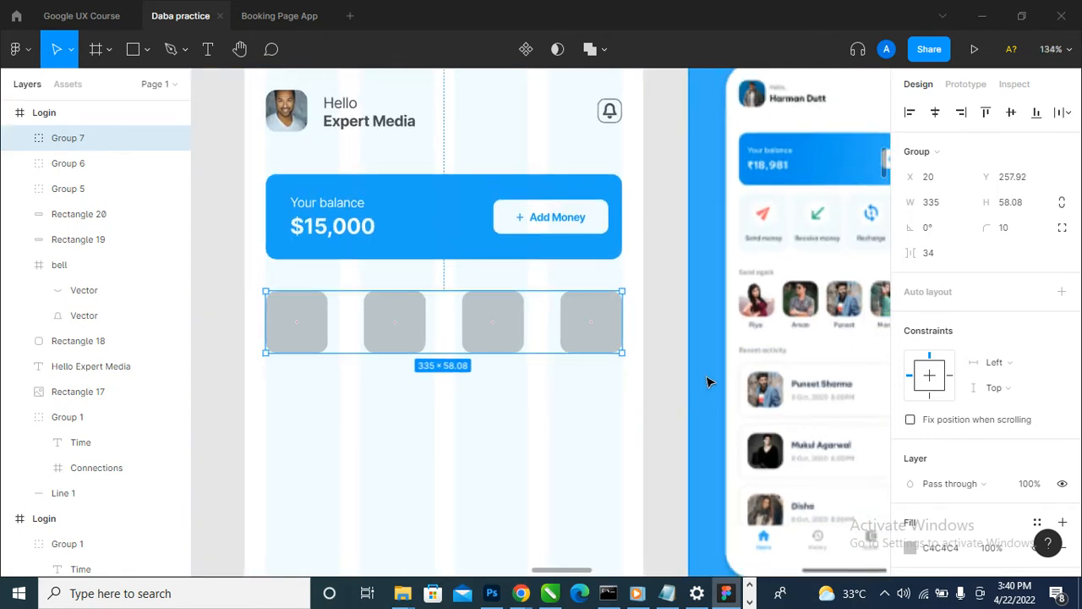
- Compare the row of squares with the reference image and hide the home screen frame's 4-column layout grid
left_click(689, 387)
scroll(379, 456, "down", 1)
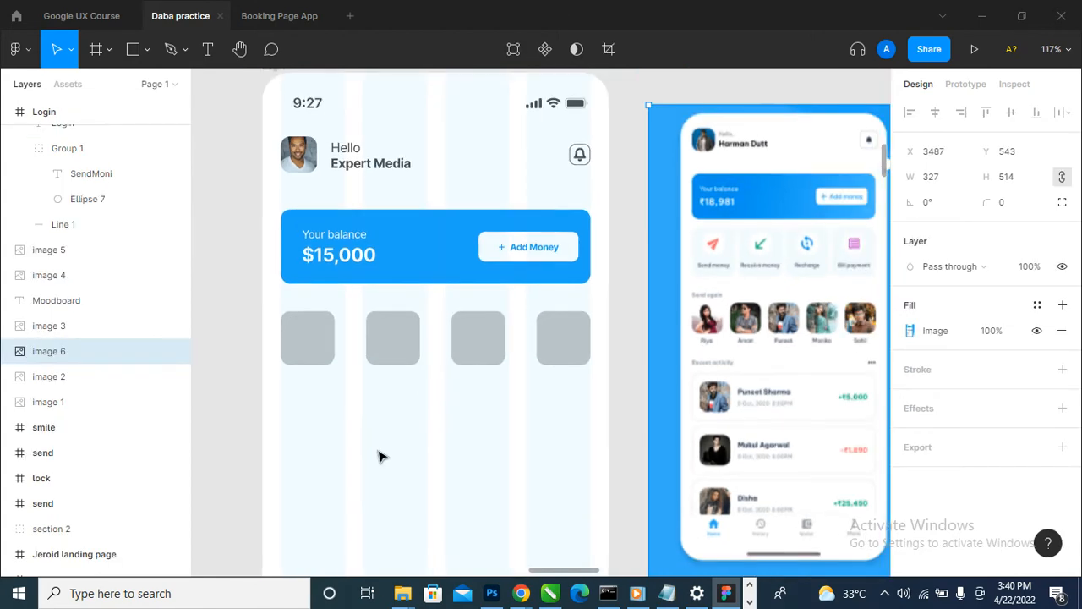
left_click(457, 362)
scroll(374, 406, "down", 1)
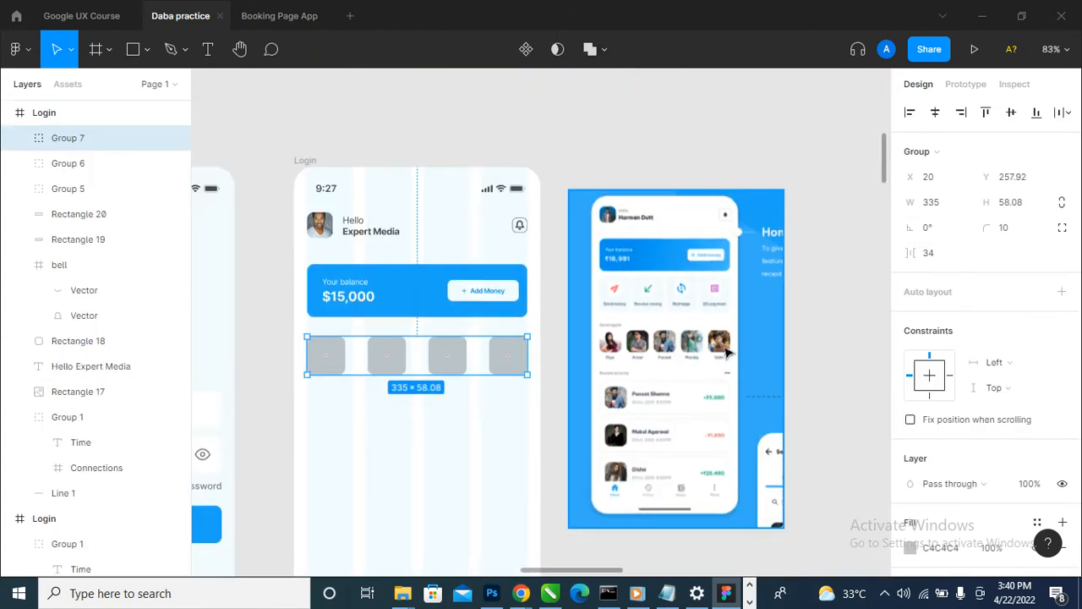
scroll(611, 279, "up", 3)
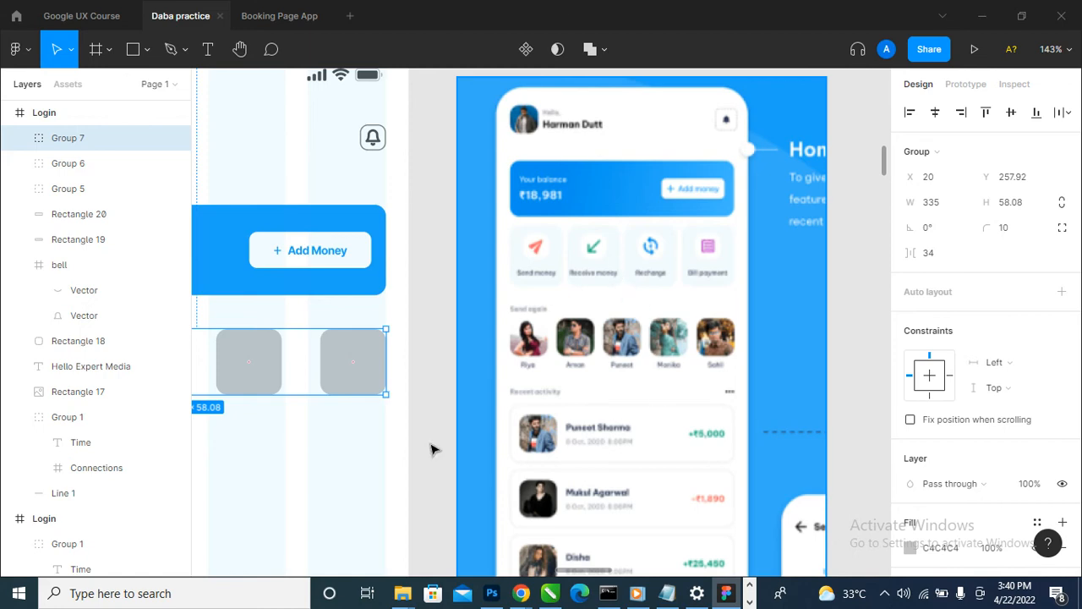
scroll(819, 335, "down", 4)
scroll(660, 353, "up", 4)
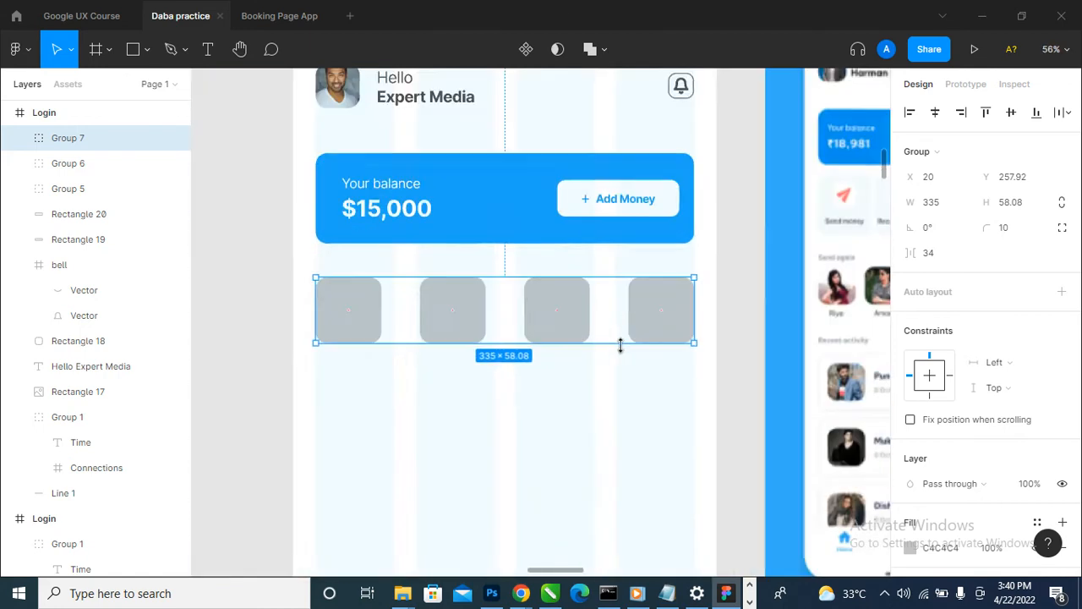
scroll(423, 345, "down", 2)
left_click(364, 130)
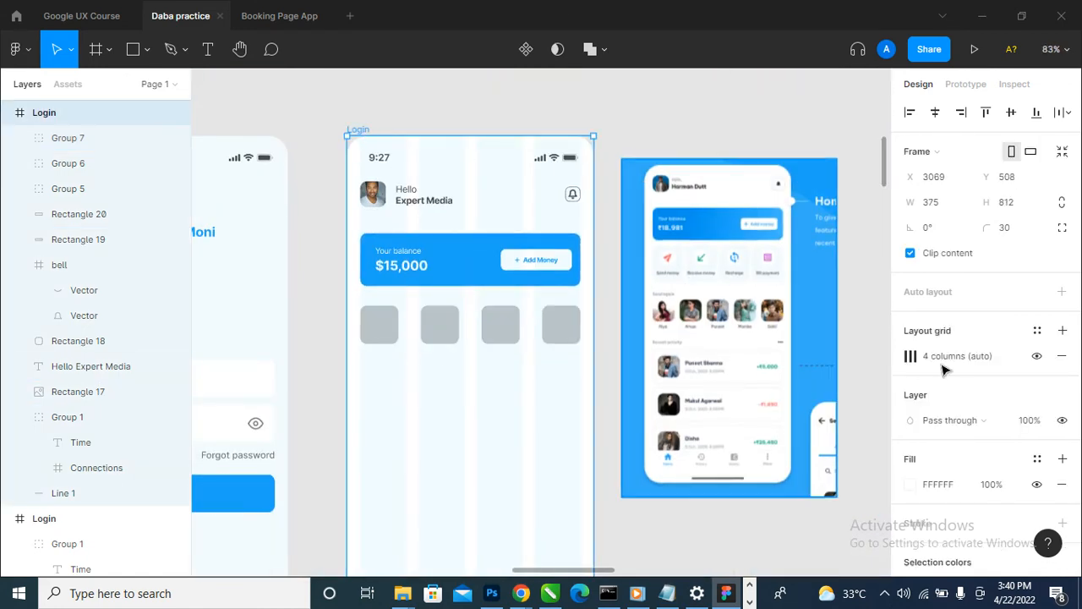
- Fill the group of four squares with the pale blue F4FBFF sampled from the login screen
left_click(502, 331)
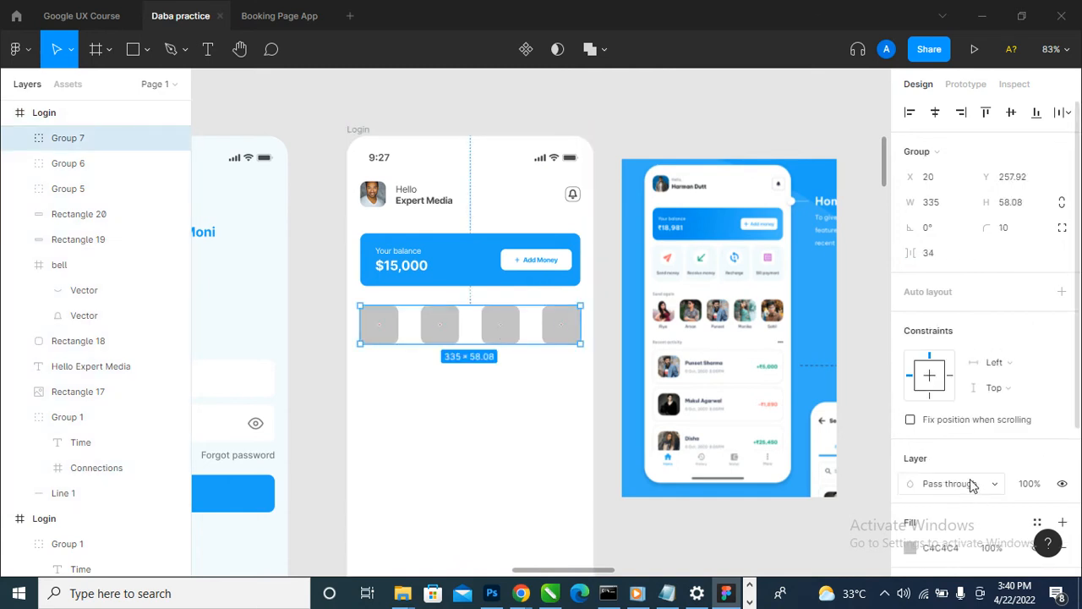
scroll(981, 499, "down", 3)
left_click(910, 337)
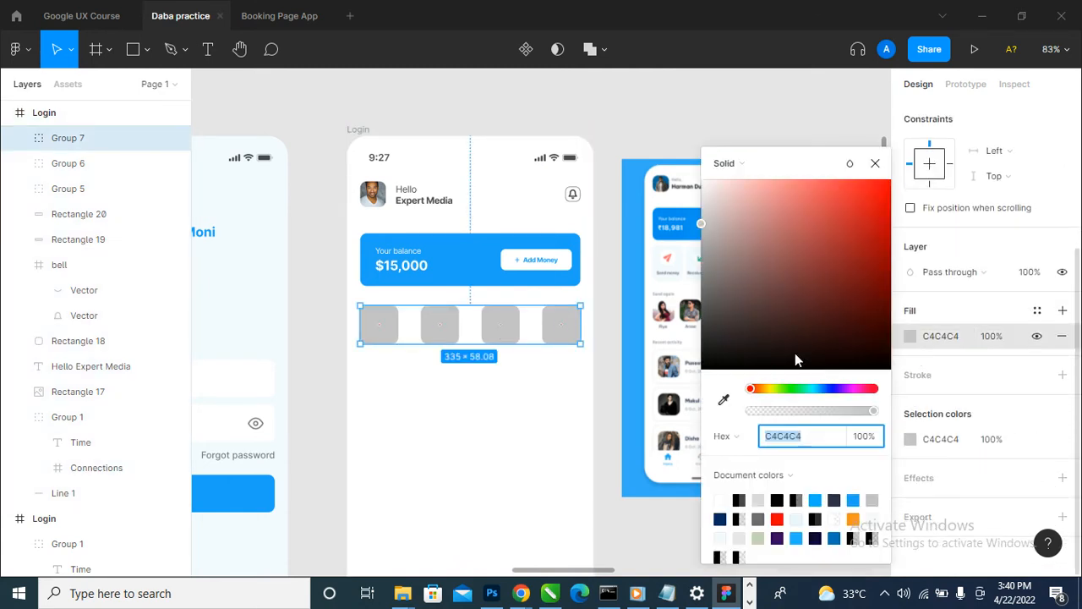
left_click(726, 401)
left_click(282, 295)
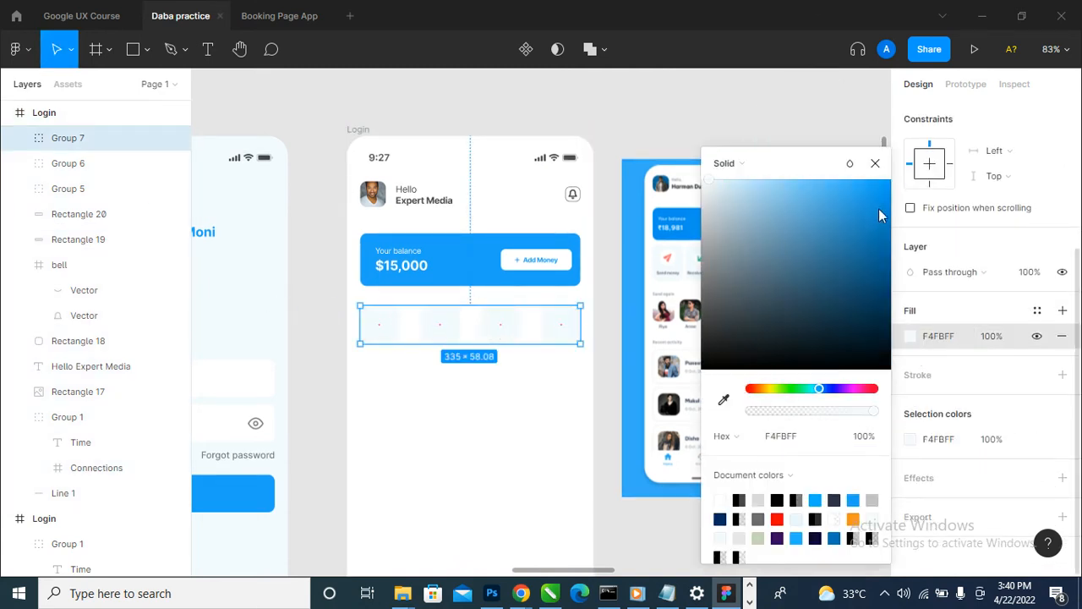
left_click(875, 166)
left_click(736, 152)
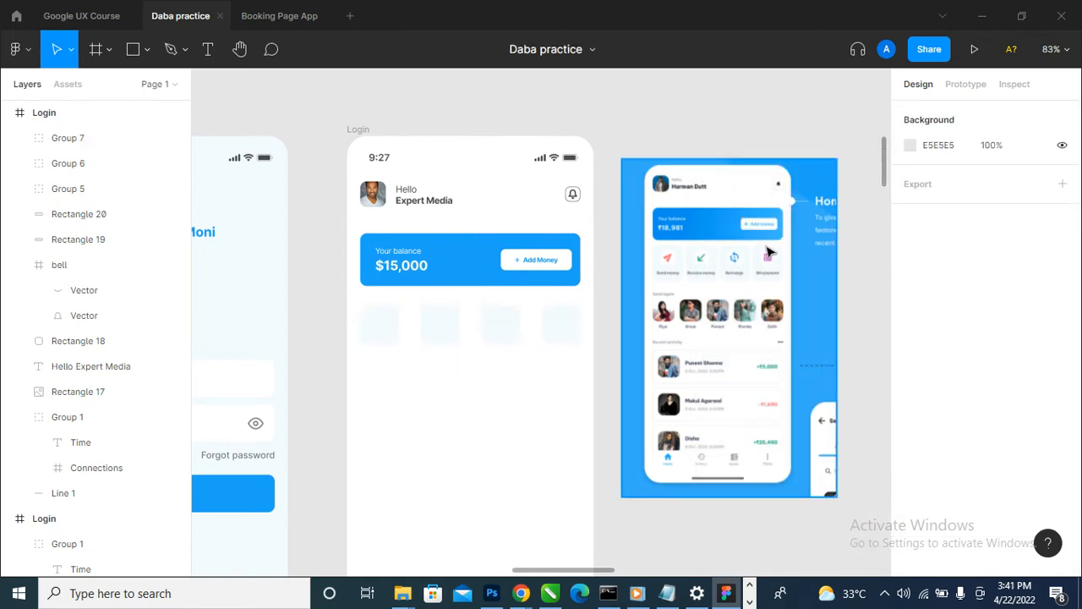
- Draw a 19 × 19 circle inside the first pale blue square
scroll(690, 283, "up", 1)
scroll(690, 290, "up", 4)
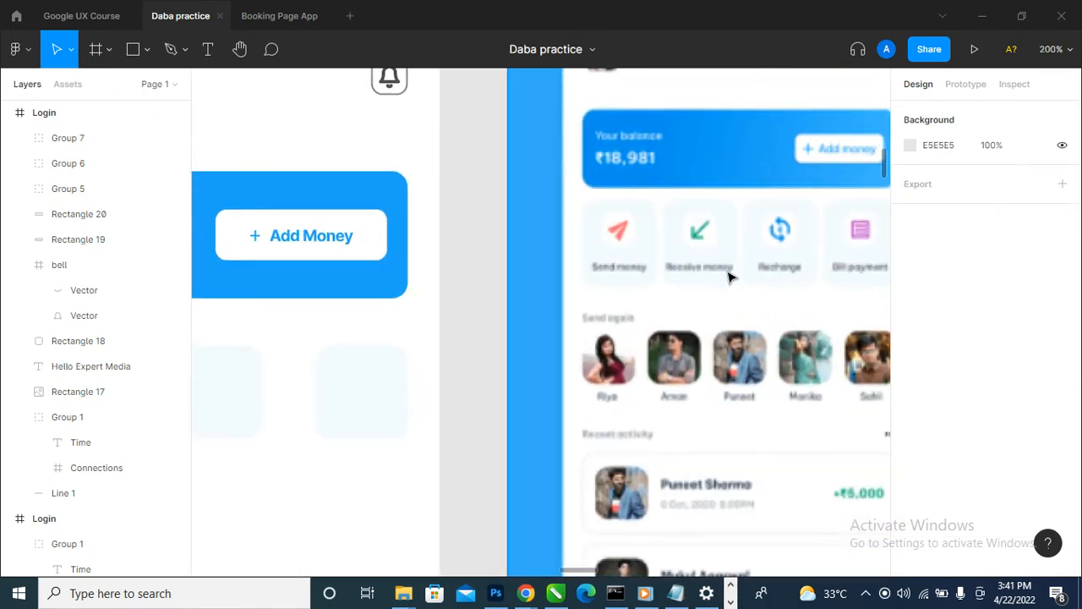
scroll(741, 268, "down", 5)
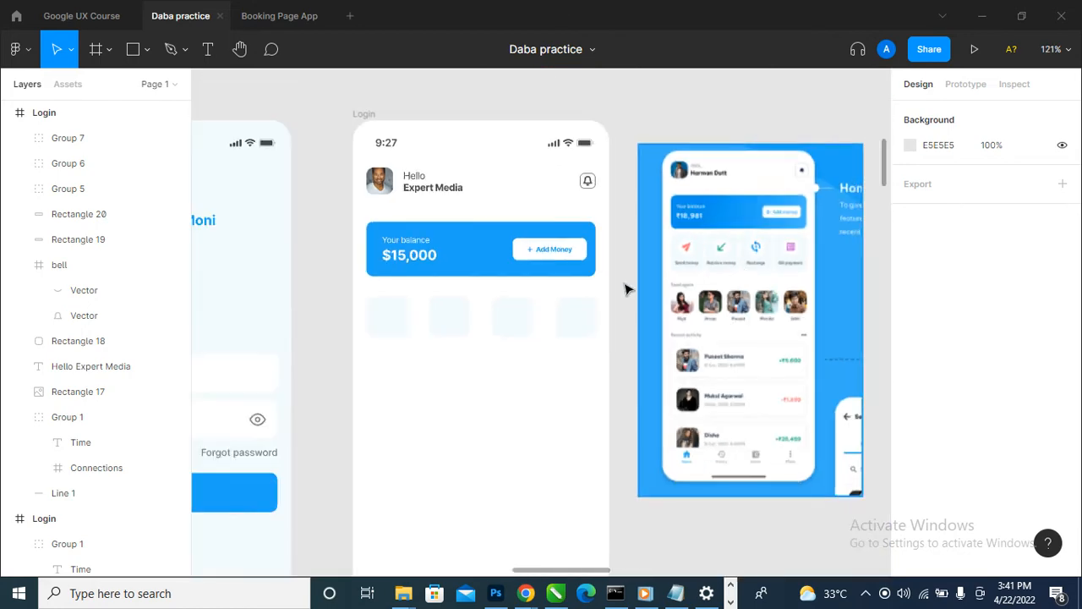
scroll(413, 337, "up", 5)
left_click(172, 49)
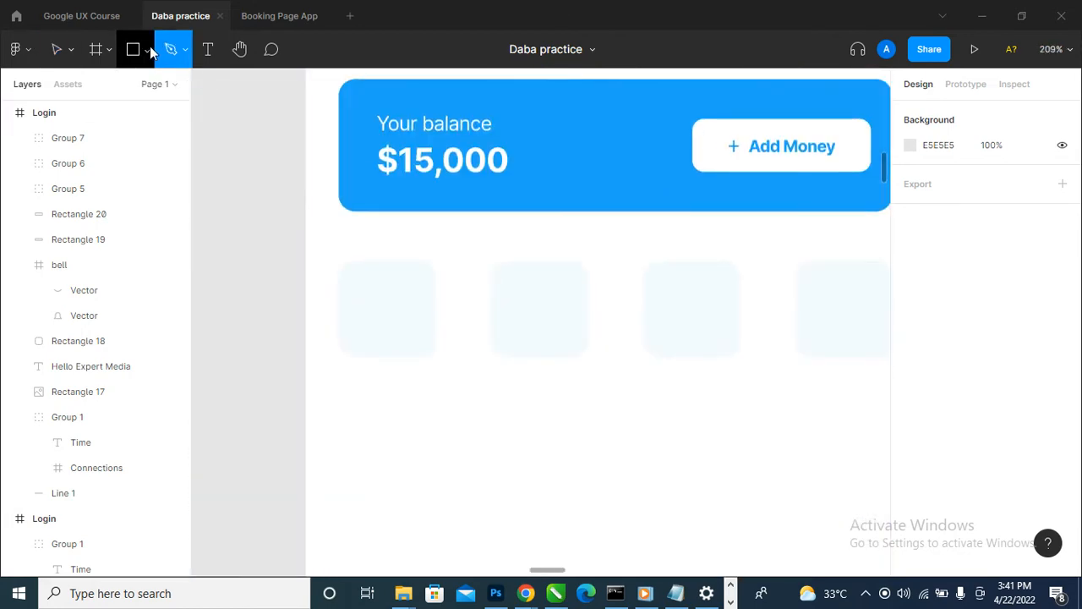
left_click(149, 47)
left_click(132, 145)
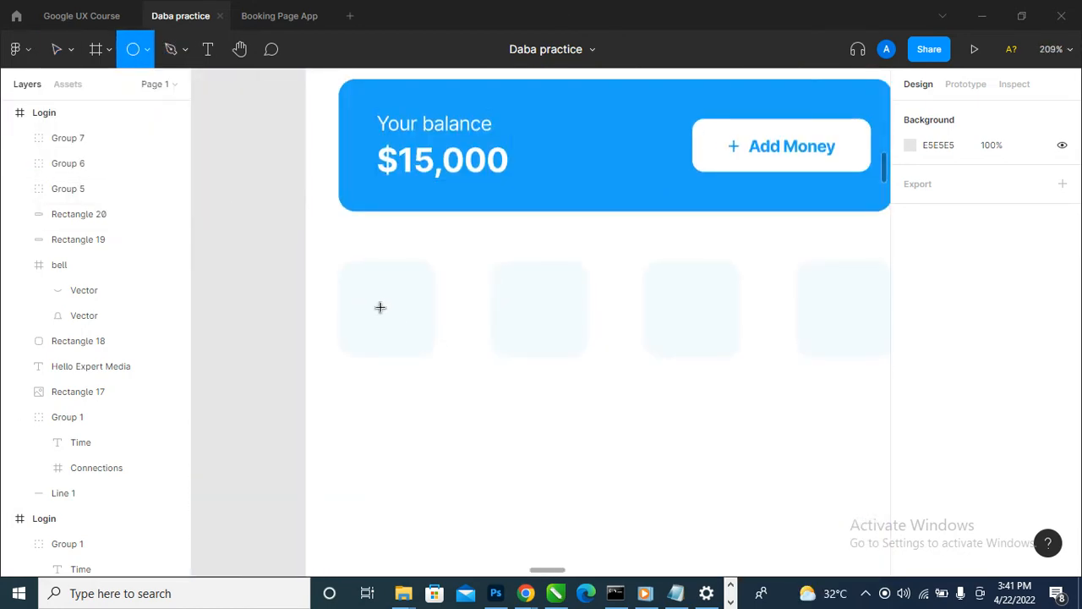
left_click_drag(387, 309, 355, 280)
- Move the circle to the upper middle of the first square at X 39, Y 266
scroll(338, 326, "down", 5)
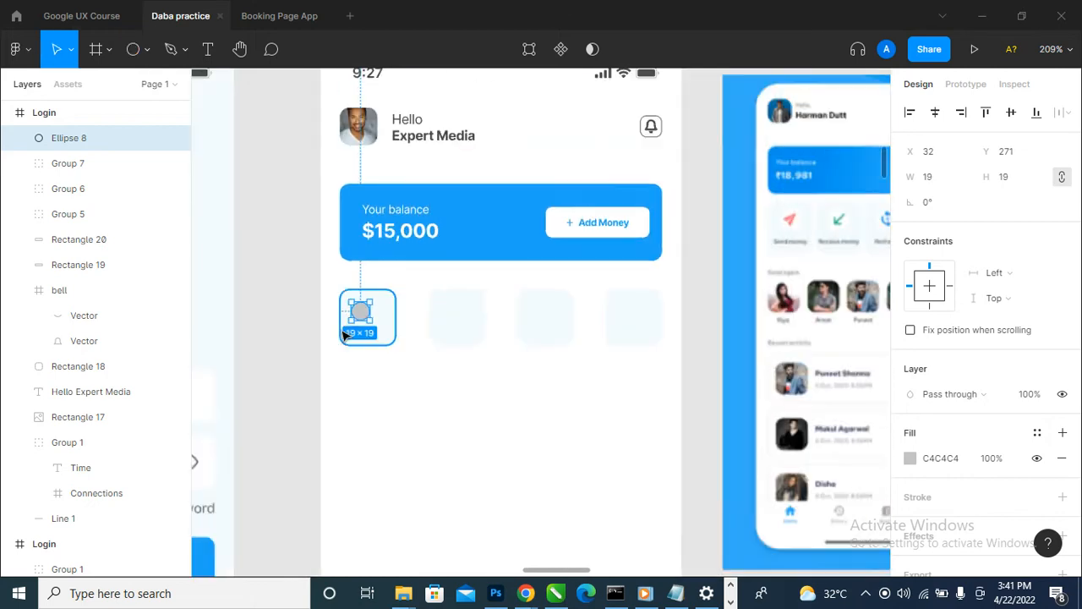
scroll(335, 324, "up", 6)
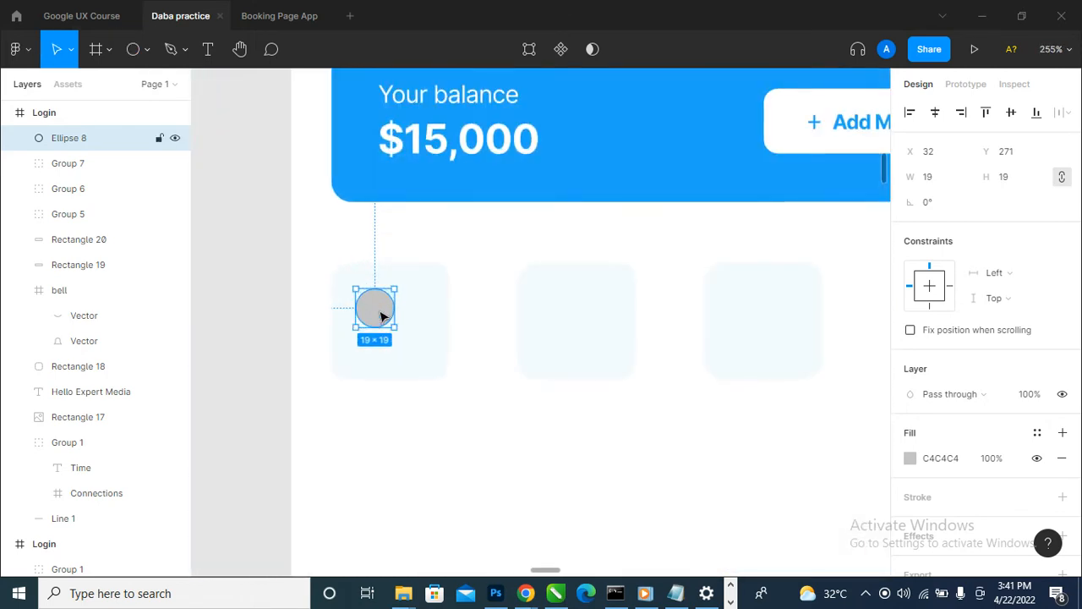
mouse_move(372, 307)
left_mouse_down()
mouse_move(403, 307)
mouse_move(392, 303)
left_mouse_up()
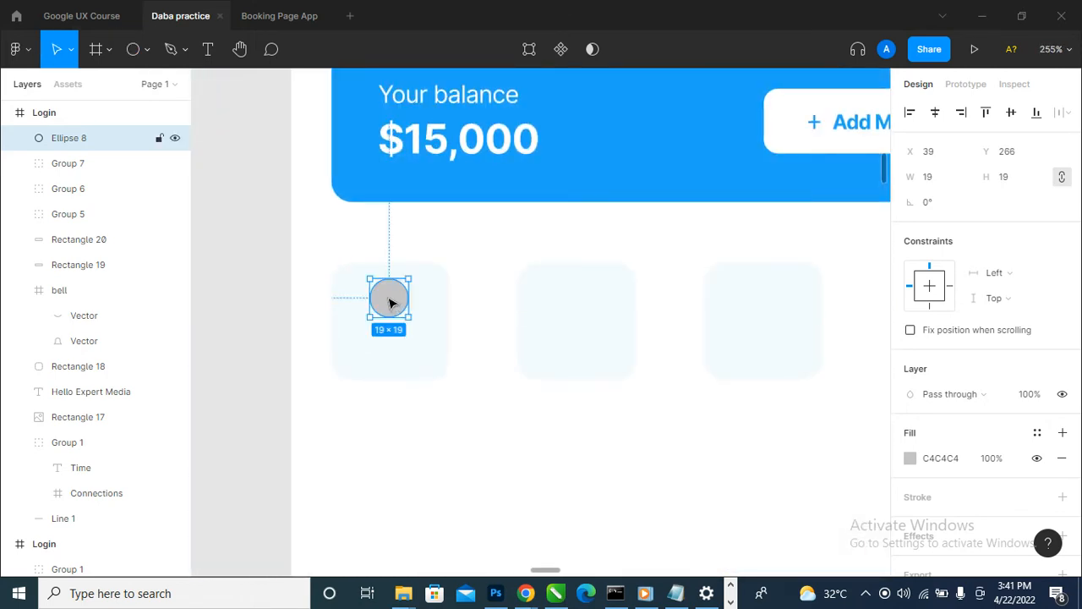
- Change the circle's fill colour to FFFFFF
scroll(346, 322, "down", 2)
left_click(909, 458)
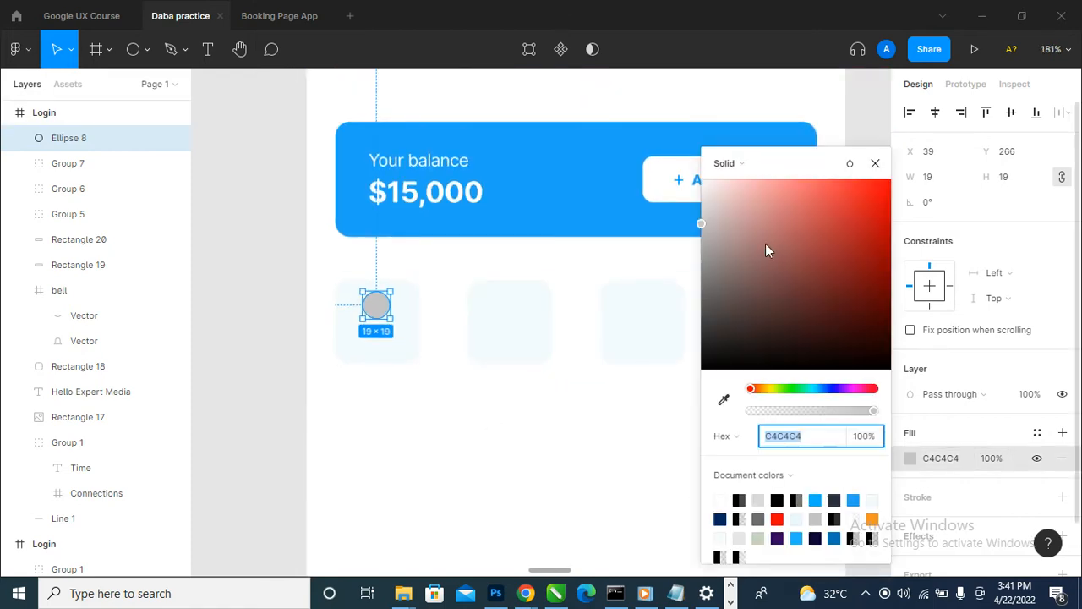
type("FFFFFF")
key("Return")
left_click(874, 163)
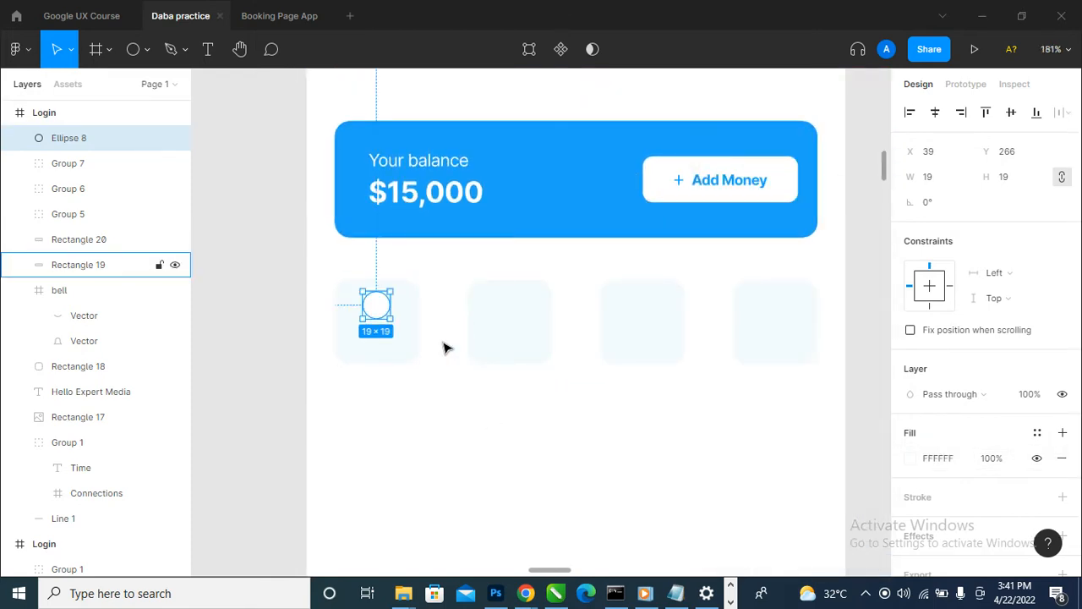
- Duplicate the white circle into the other three squares at Y 266, placing the last copy at X 316
left_click_drag(377, 304, 778, 311)
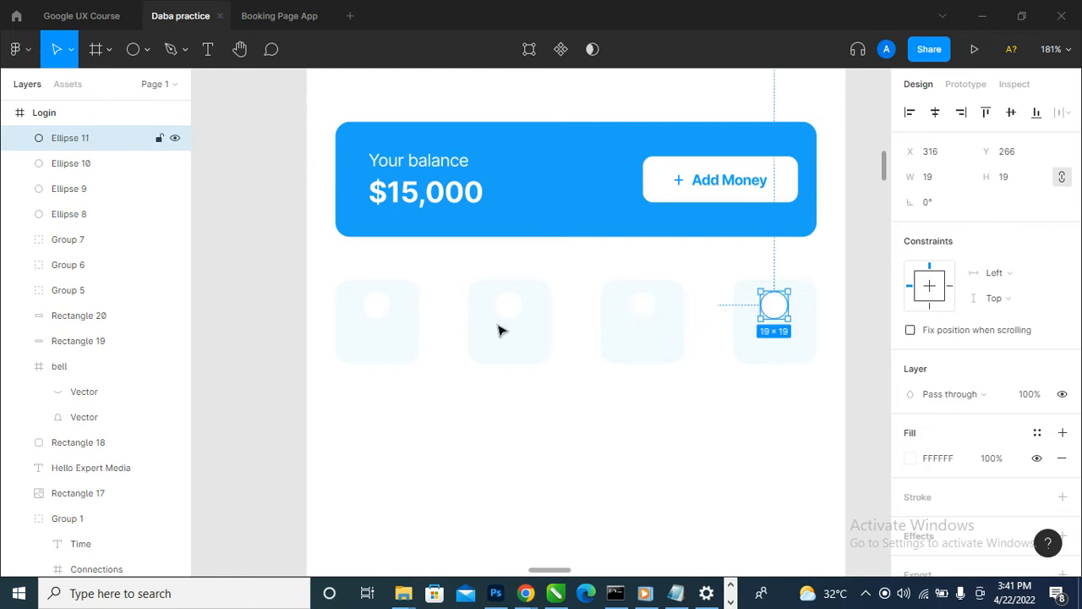
scroll(683, 435, "down", 3)
left_click(731, 386)
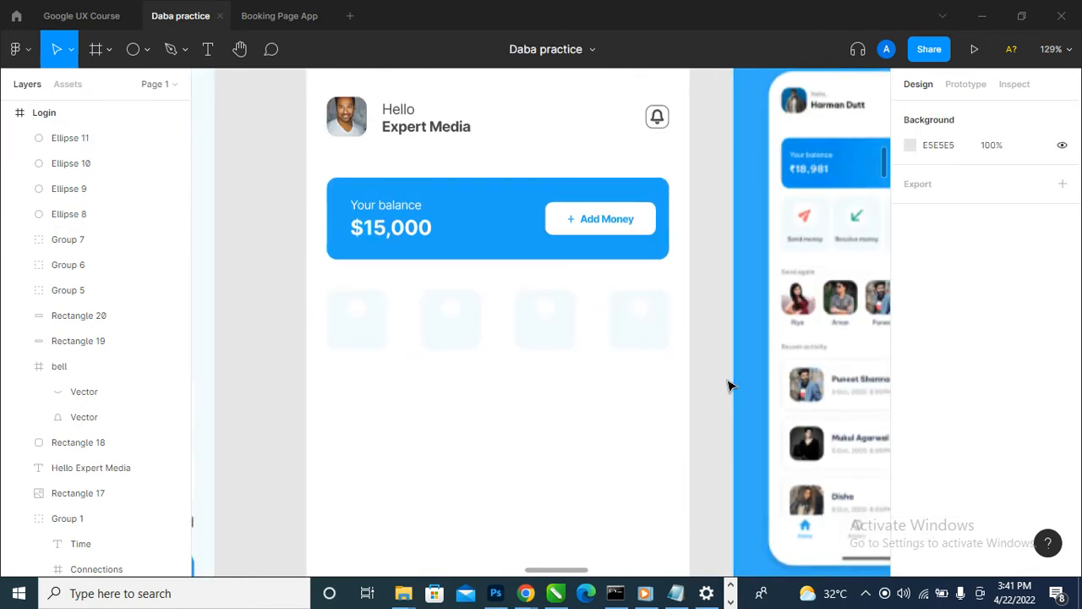
scroll(850, 278, "up", 2)
scroll(825, 277, "down", 3)
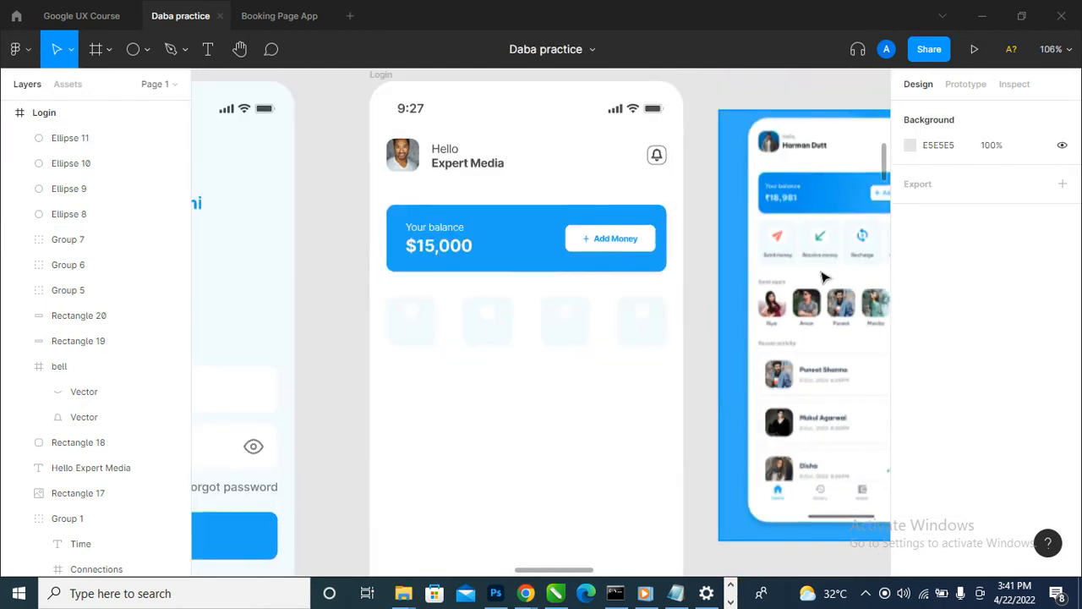
- Add a "Send Money" text label at the lower edge of the first pale blue square
scroll(860, 252, "up", 6)
scroll(589, 338, "down", 5)
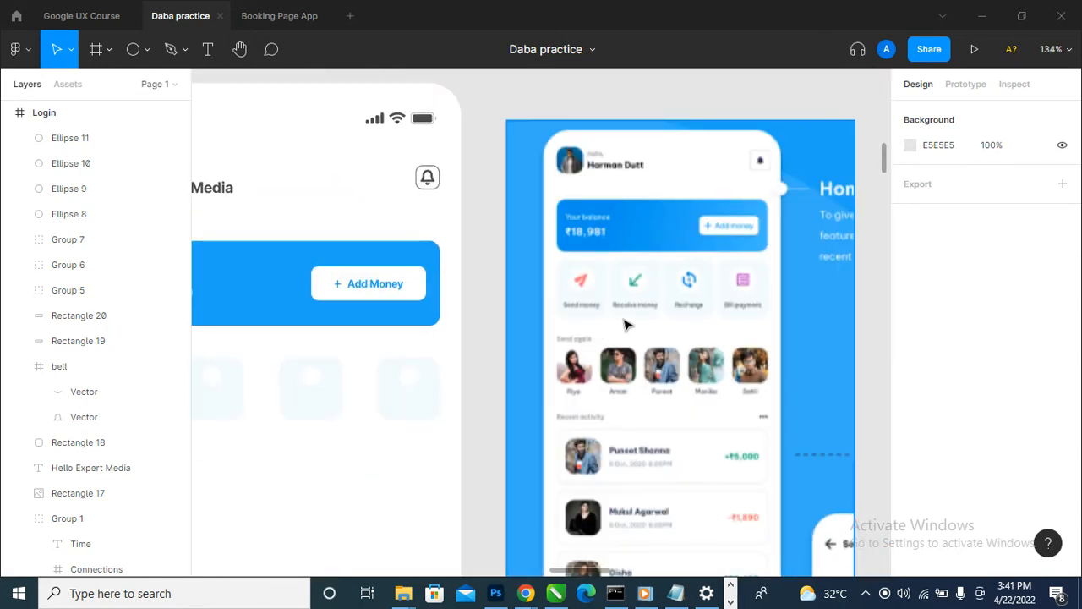
scroll(709, 303, "down", 3)
scroll(507, 350, "up", 5)
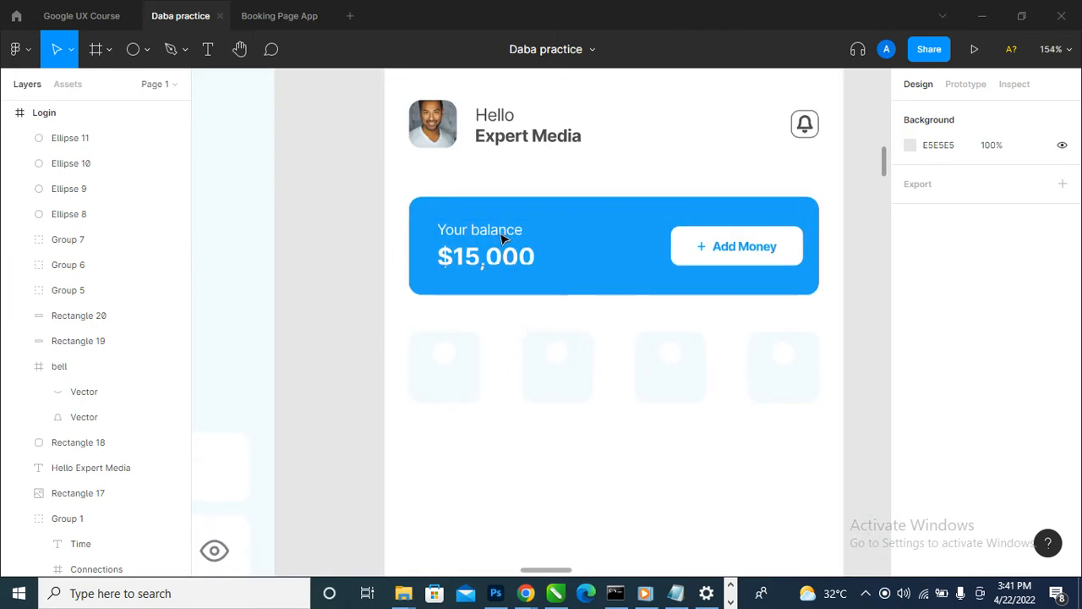
left_click(503, 238)
double_click(501, 237)
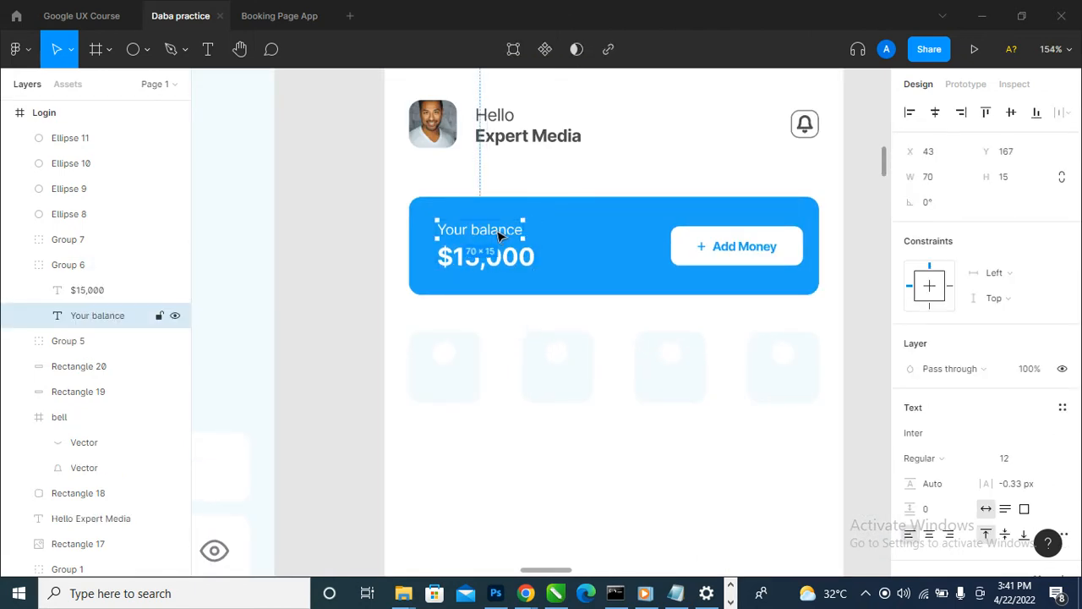
left_click(529, 478)
left_click(208, 49)
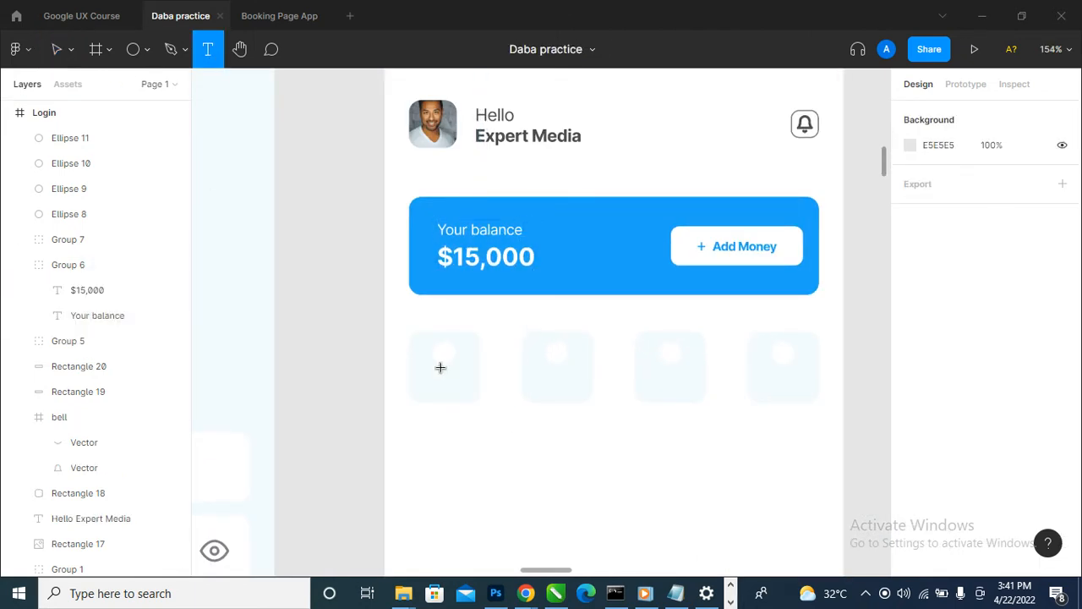
left_click(425, 393)
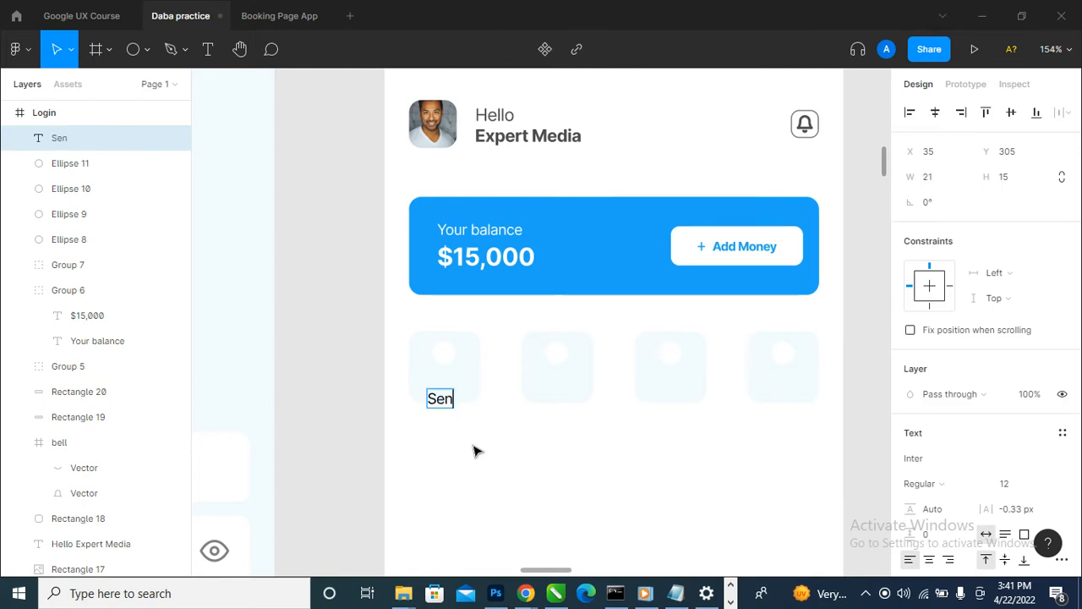
key("Escape")
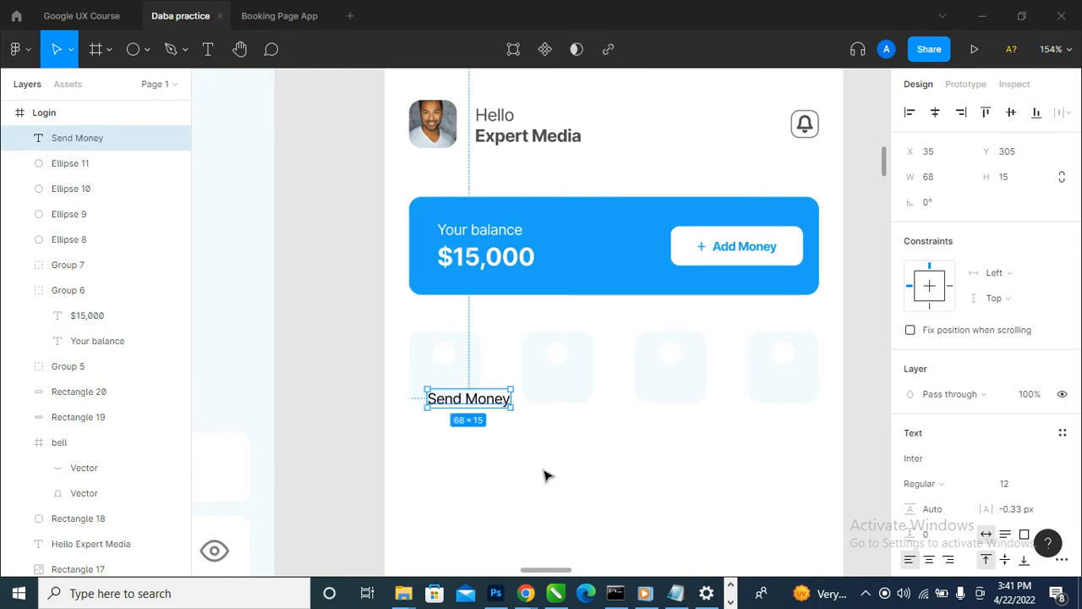
- Set the Send Money label's font size to 8 and move it inside the first square at X 26, Y 299
scroll(479, 354, "down", 5)
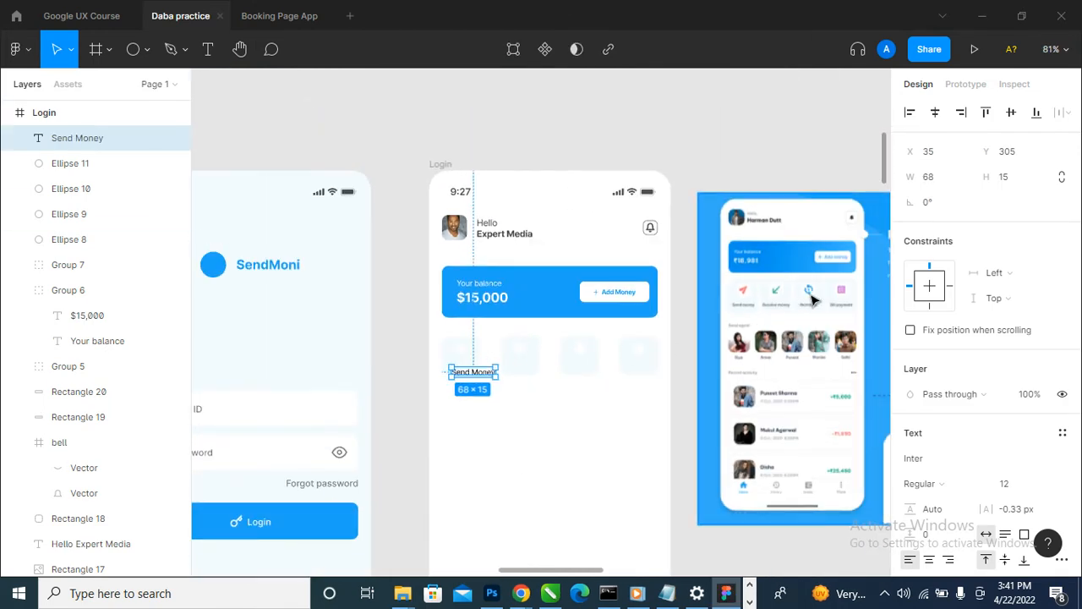
scroll(812, 296, "up", 1)
scroll(374, 414, "up", 3)
scroll(526, 377, "up", 5)
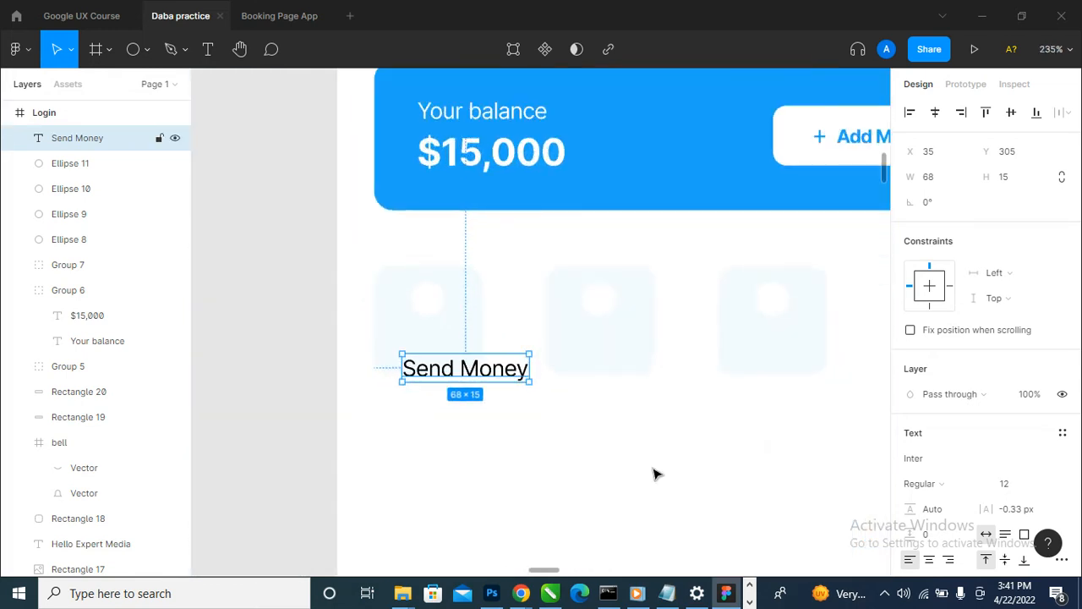
left_click(1046, 495)
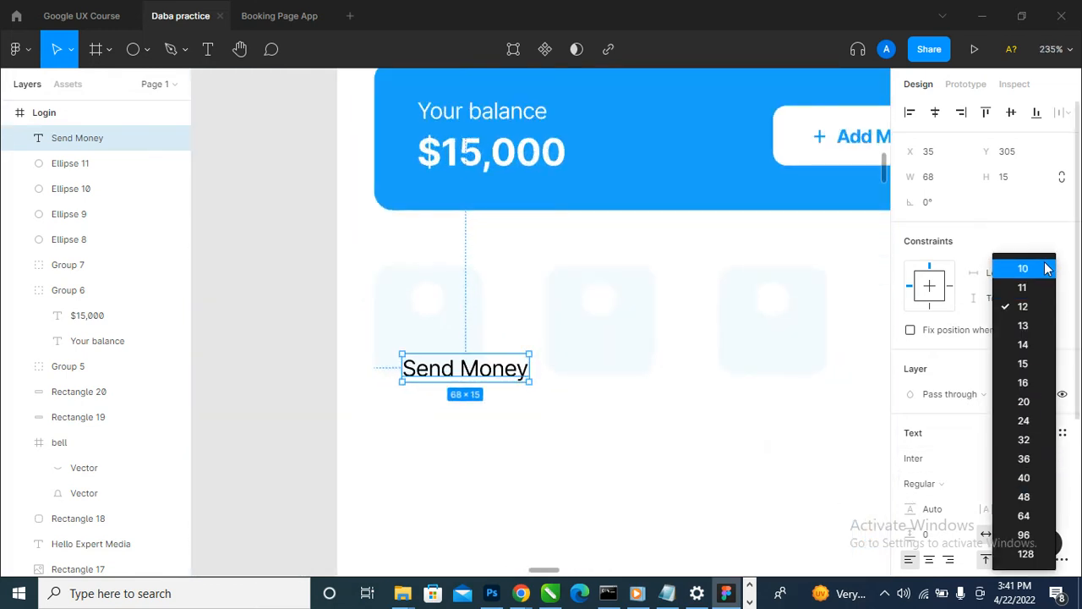
left_click(1047, 269)
left_click(1015, 489)
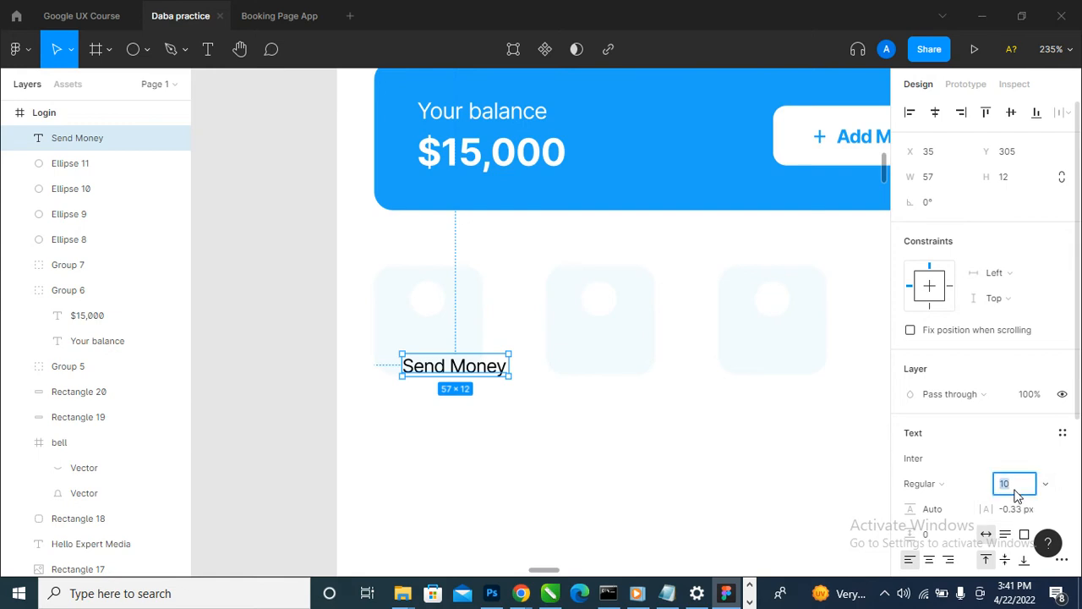
key("Return")
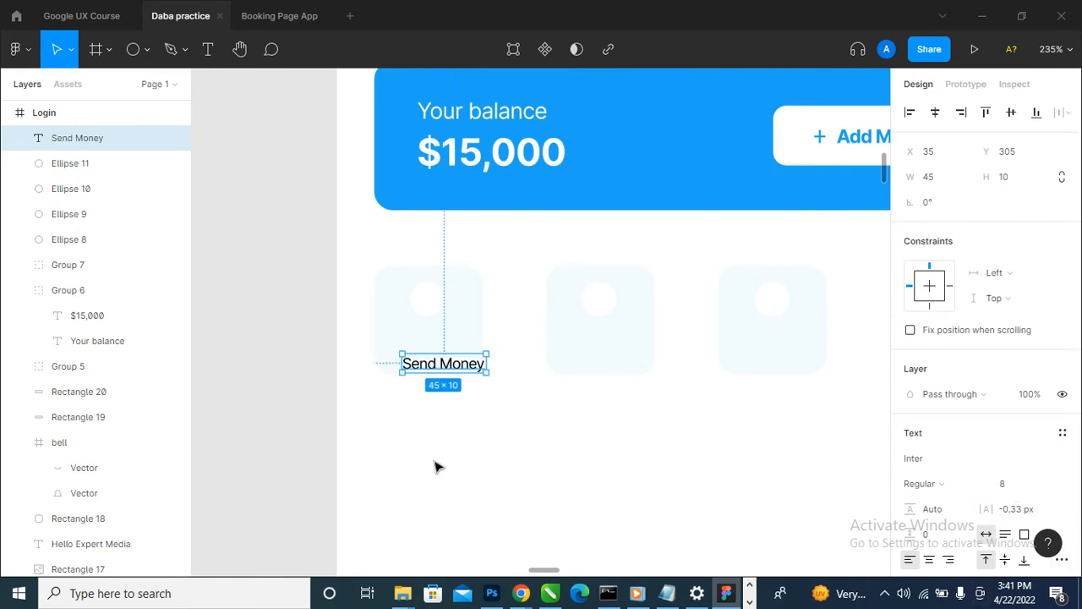
left_click_drag(465, 370, 447, 358)
- Open a prototype preview of the home screen frame, and close the Booking Page App file before returning to the Daba practice design
scroll(336, 404, "down", 5)
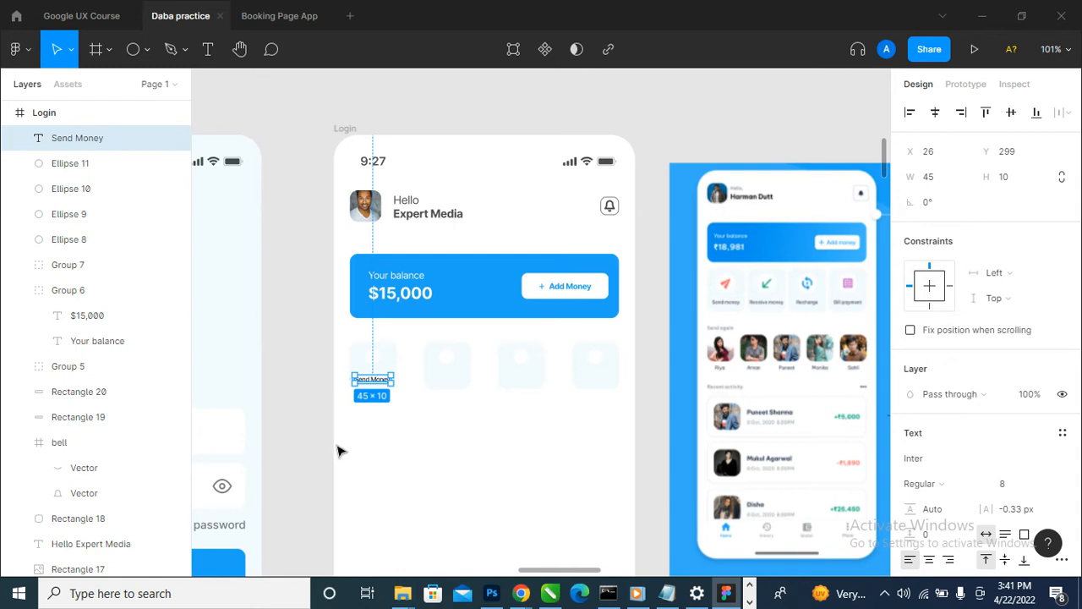
left_click(345, 129)
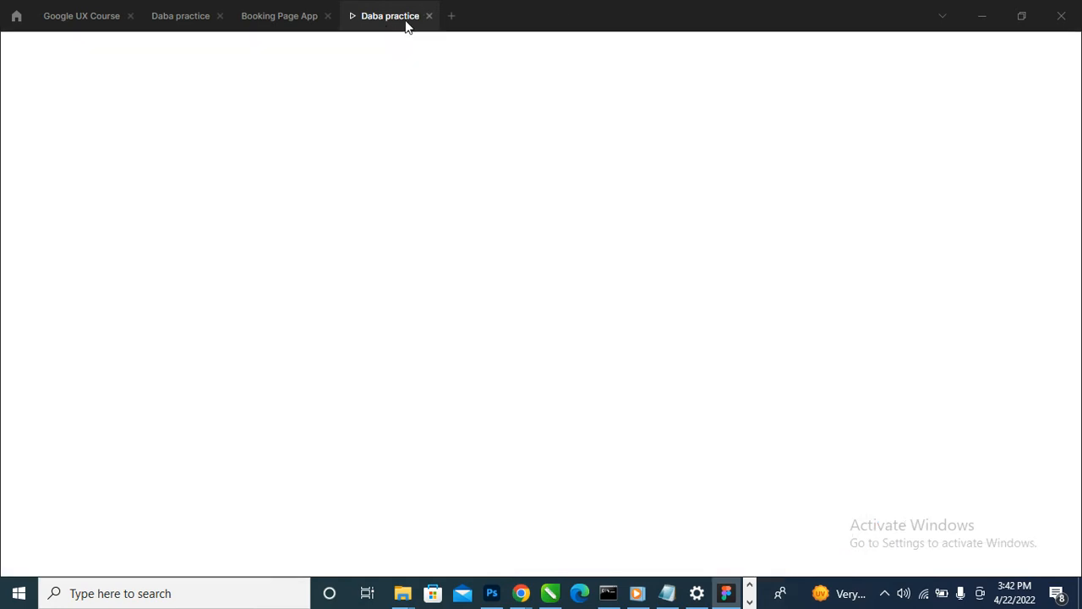
left_click(279, 16)
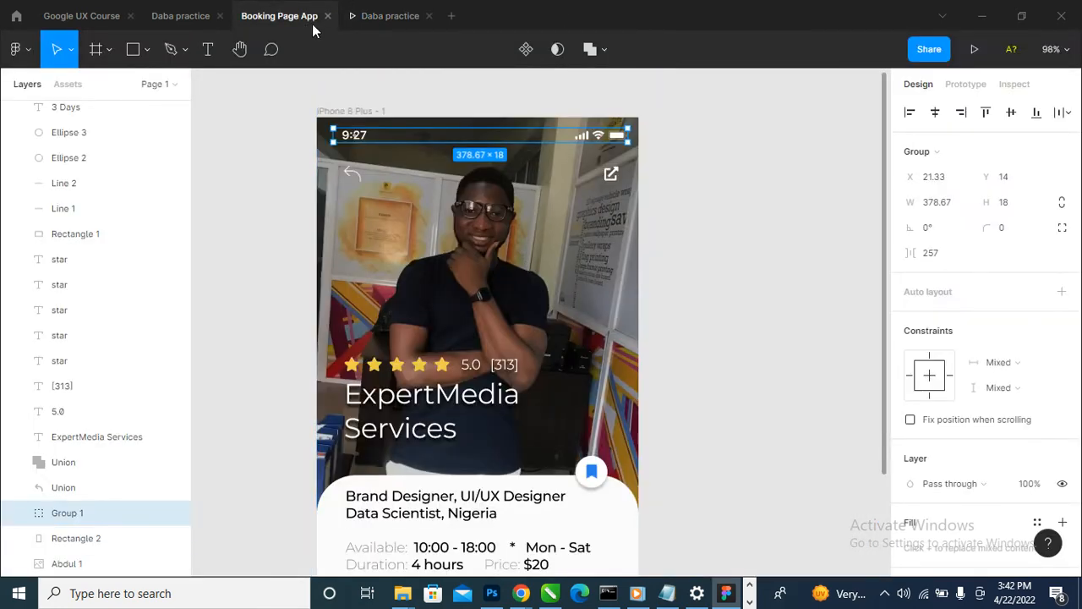
left_click(328, 17)
left_click(169, 15)
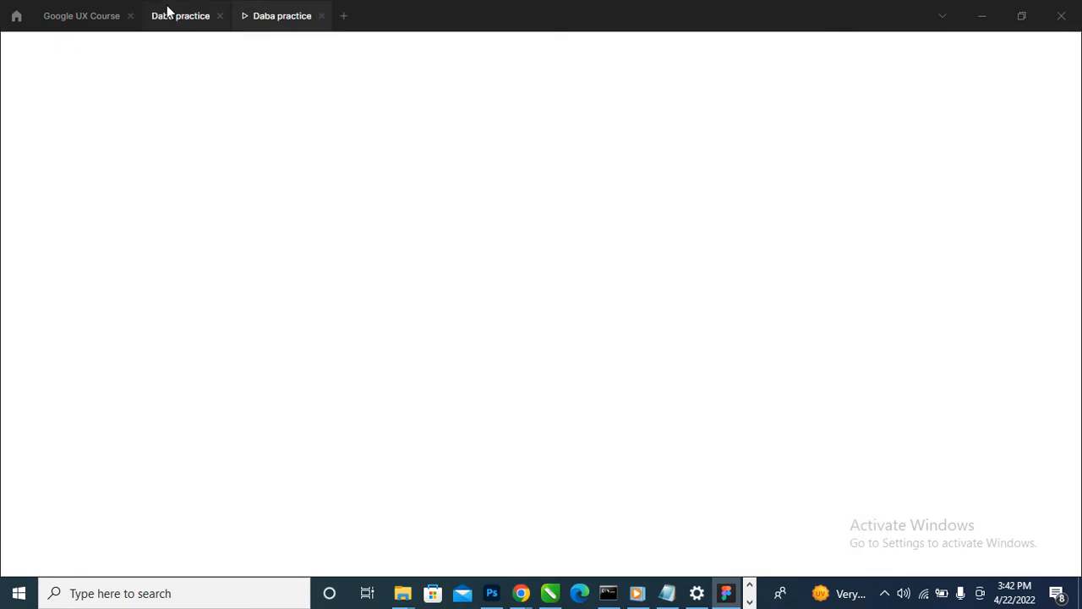
- Enlarge the first pale blue square to 72 × 72, keeping its upper-left corner in place
scroll(375, 380, "up", 3)
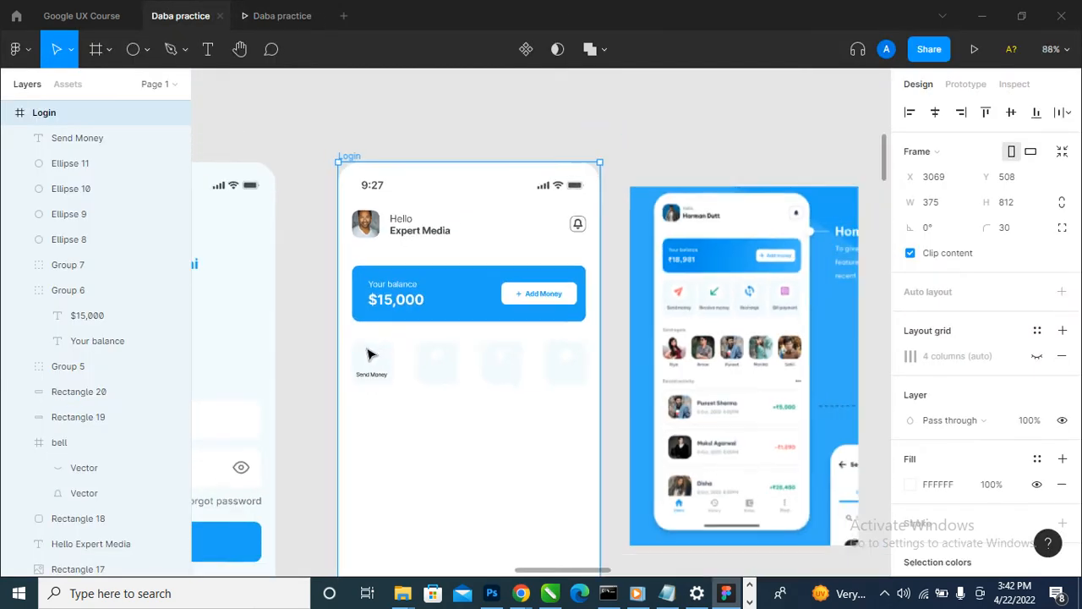
scroll(377, 400, "down", 3)
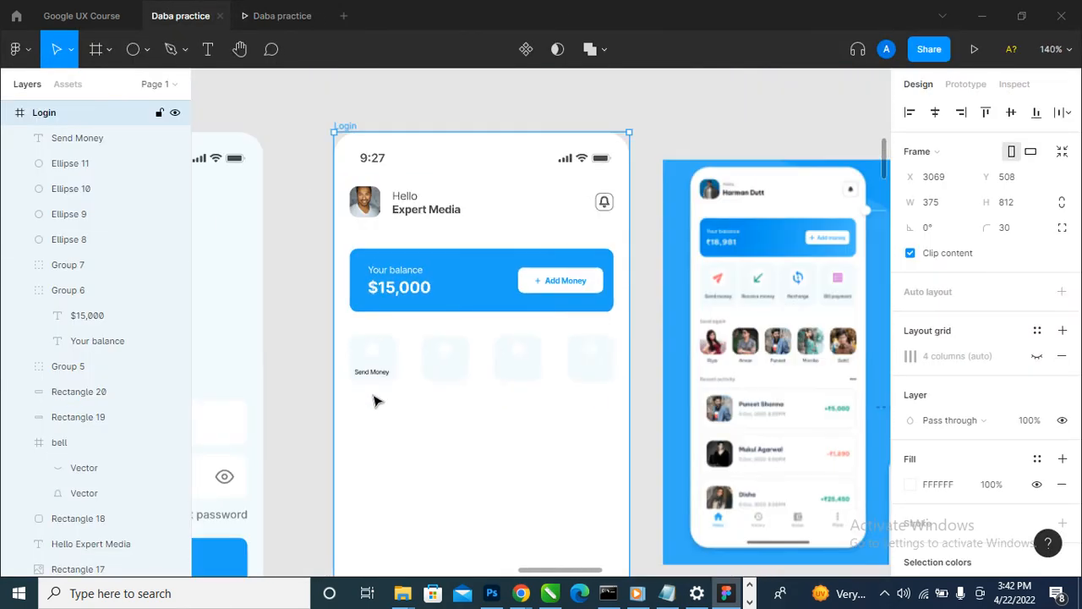
scroll(375, 387, "up", 3)
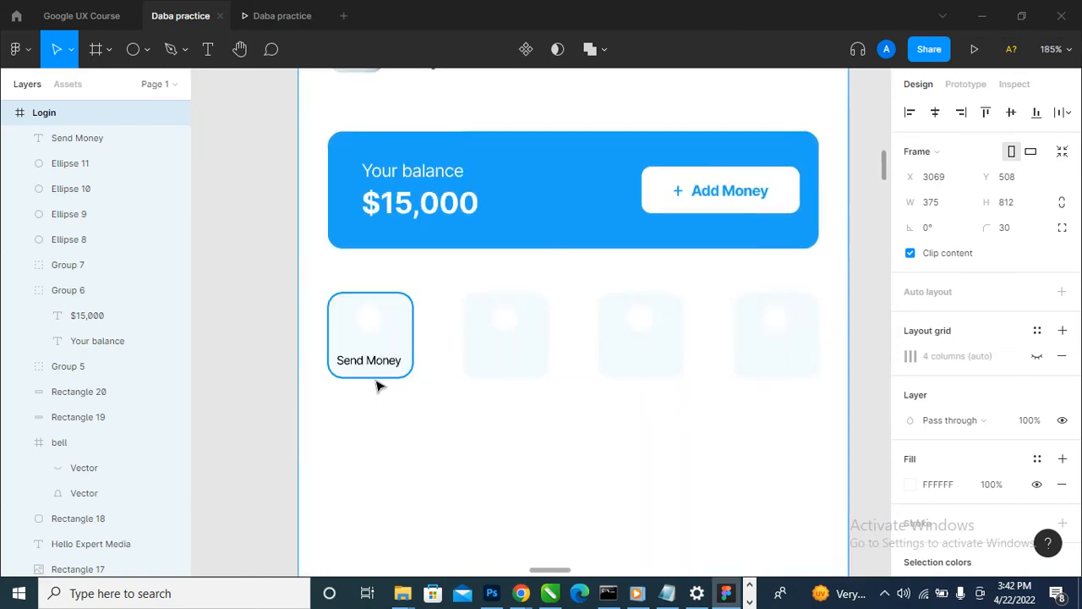
scroll(377, 381, "down", 4)
scroll(430, 364, "up", 3)
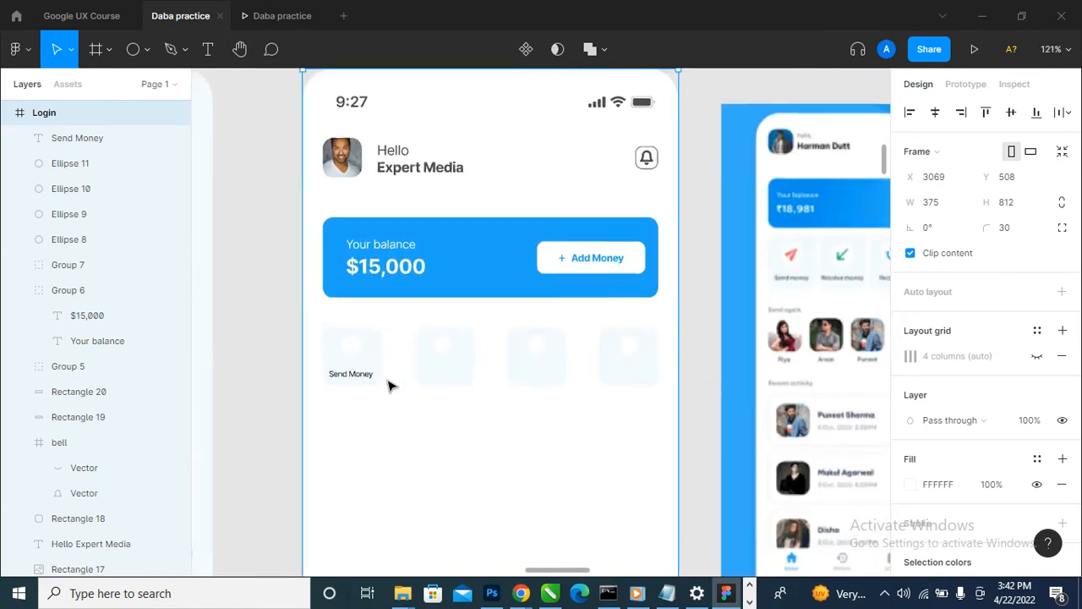
scroll(414, 382, "up", 2)
left_click(359, 351)
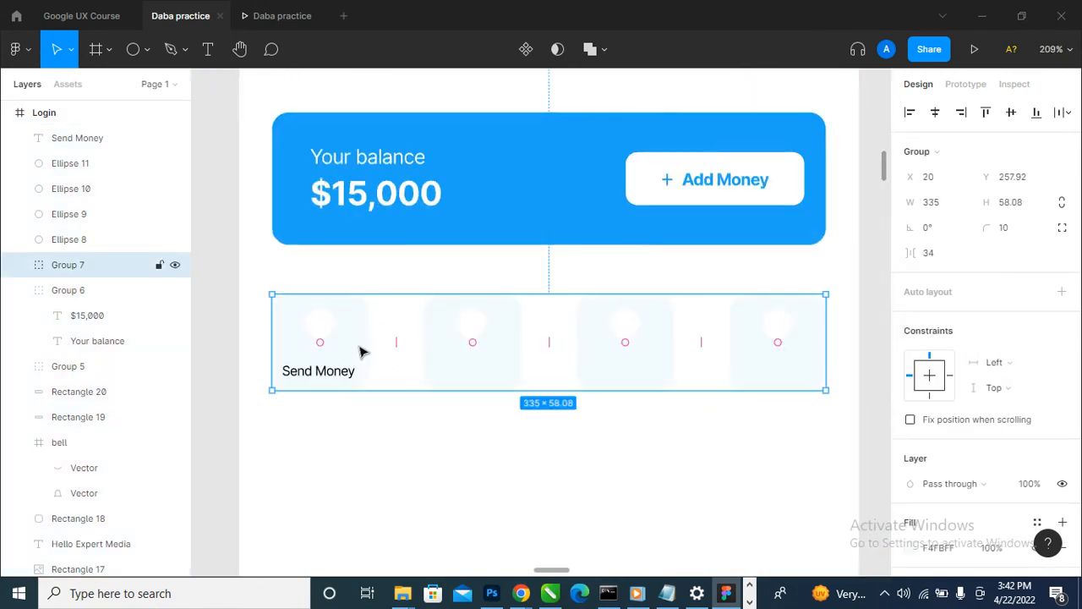
double_click(359, 351)
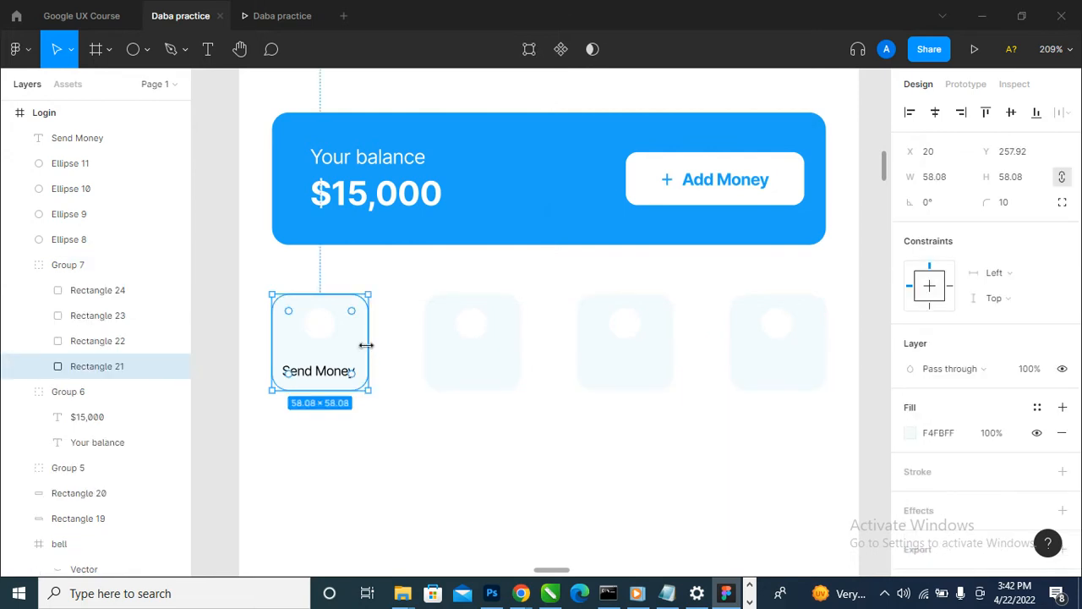
scroll(365, 345, "down", 4)
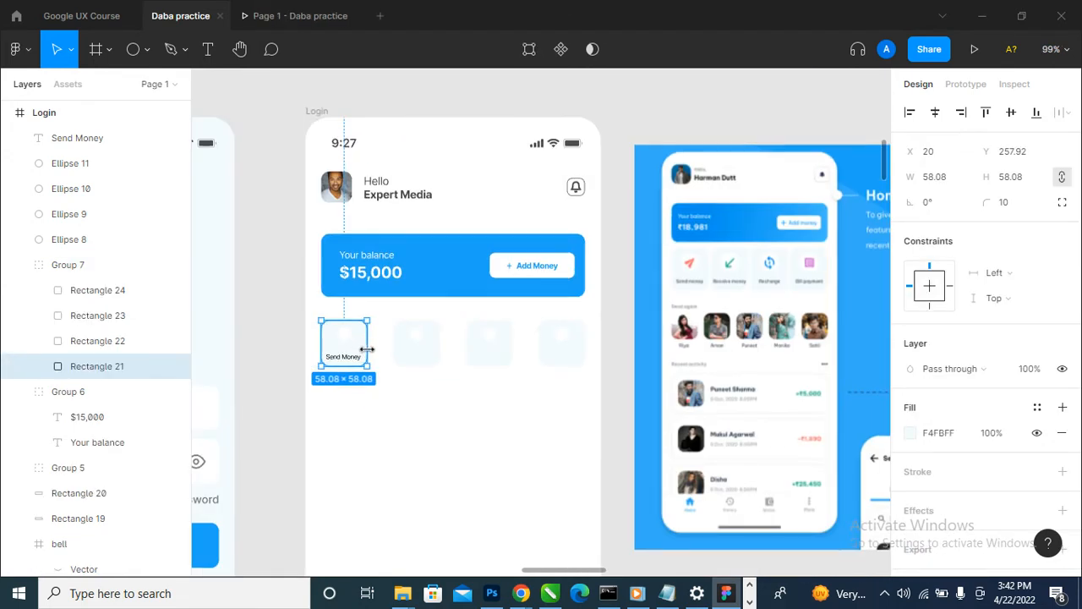
scroll(367, 348, "up", 5)
left_click_drag(372, 403, 401, 428)
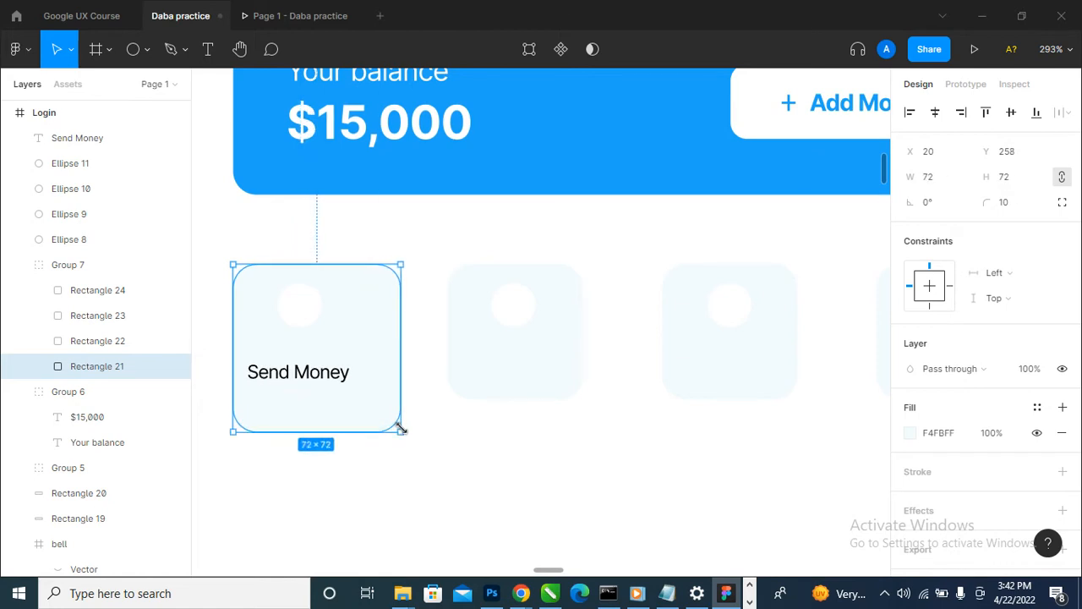
- Delete the second square with its circle and the third square's circle, keeping the remaining squares
left_click(534, 399)
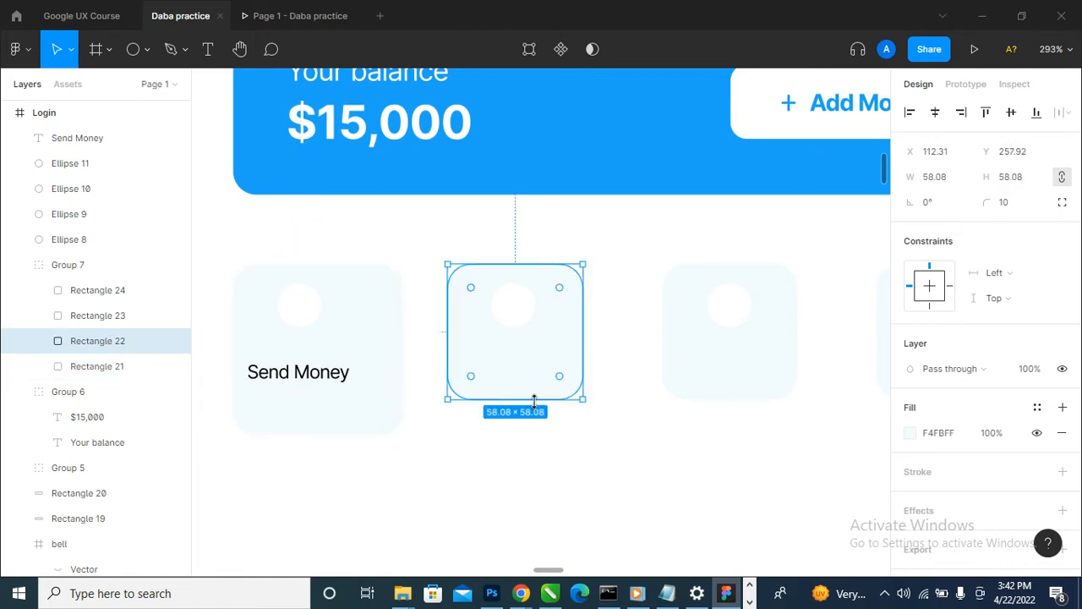
key("Delete")
left_click(510, 306)
key("Delete")
left_click(728, 304)
key("Delete")
left_click(720, 364)
key("Delete")
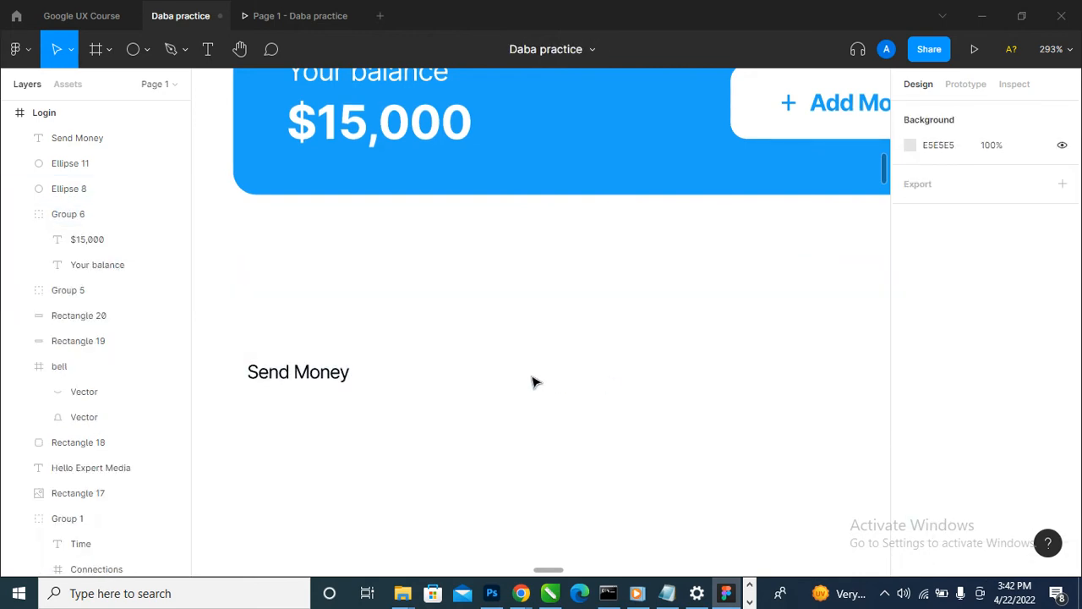
scroll(485, 389, "down", 1)
key("ctrl+z")
- Delete the third square and the fourth square with its white circle, leaving only the Send Money tile
scroll(477, 390, "down", 3)
double_click(621, 353)
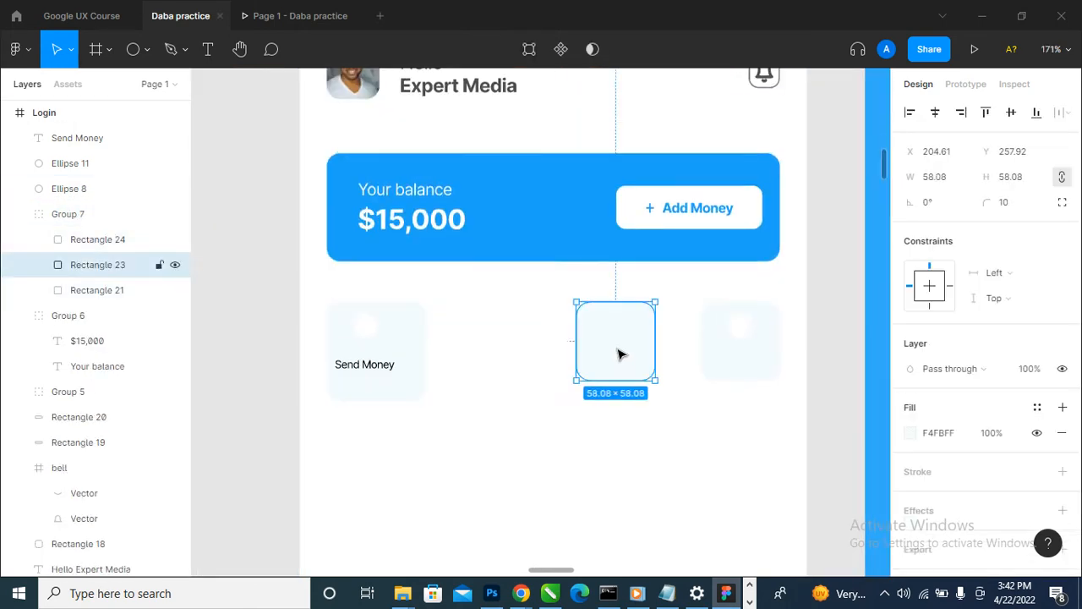
double_click(620, 354)
key("Escape")
key("Delete")
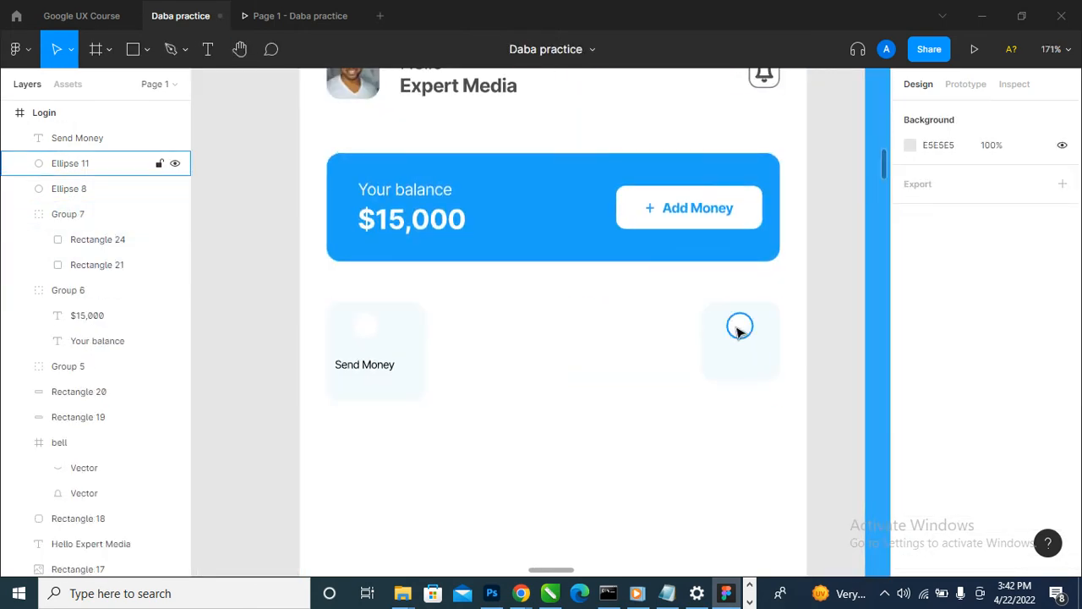
double_click(739, 328)
key("Escape")
key("Delete")
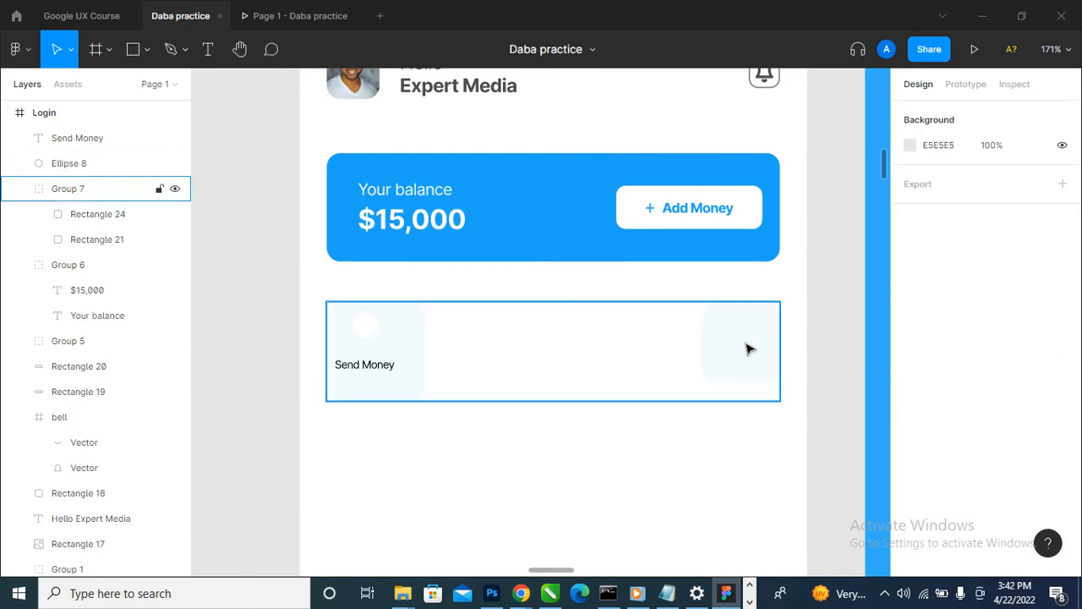
left_click(748, 347)
key("Delete")
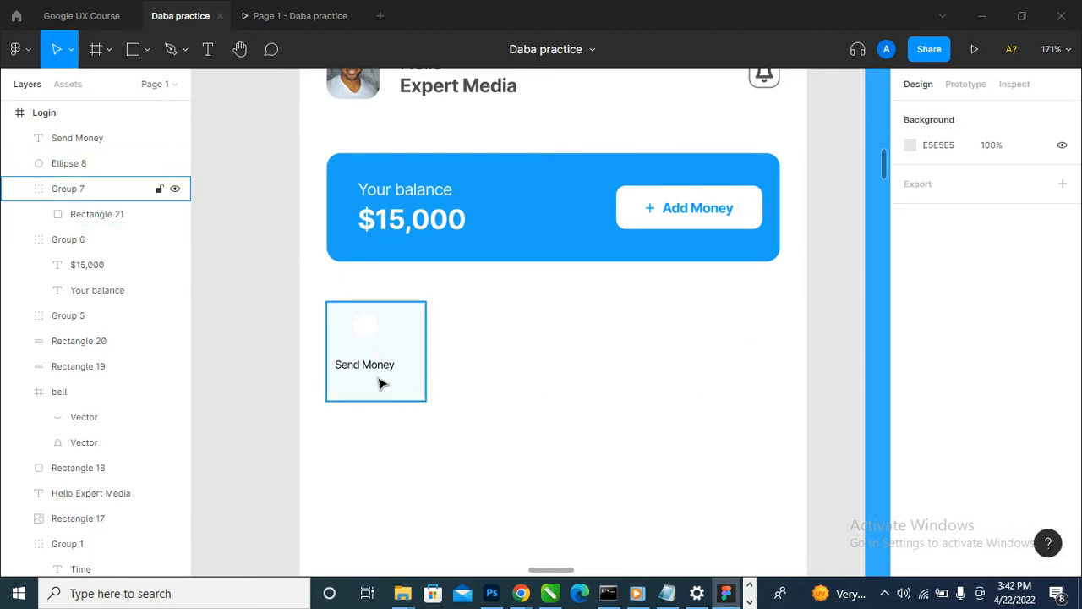
- Move the white circle within the enlarged Send Money tile to X 47, Y 274
scroll(379, 384, "up", 1)
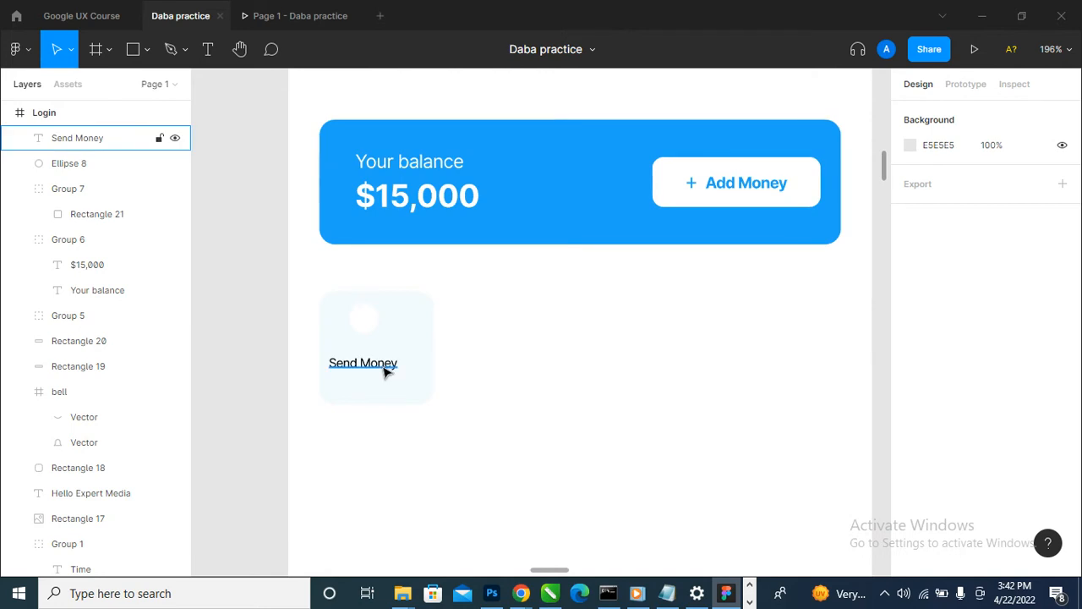
left_click(384, 371, "ctrl")
scroll(373, 378, "up", 2)
left_click(372, 292, "ctrl")
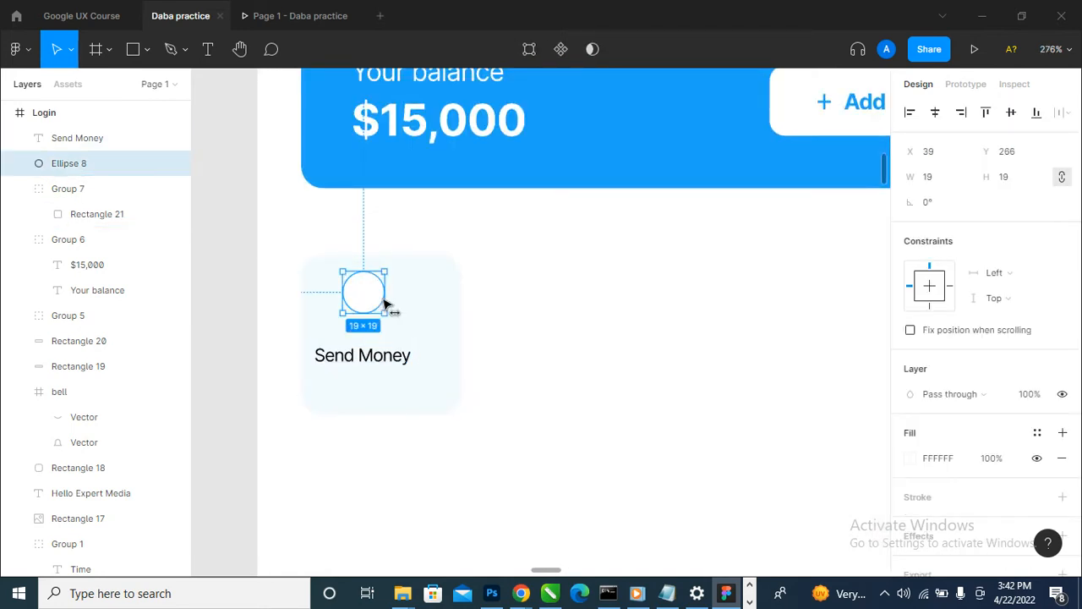
left_click_drag(384, 300, 391, 314)
scroll(372, 292, "down", 3)
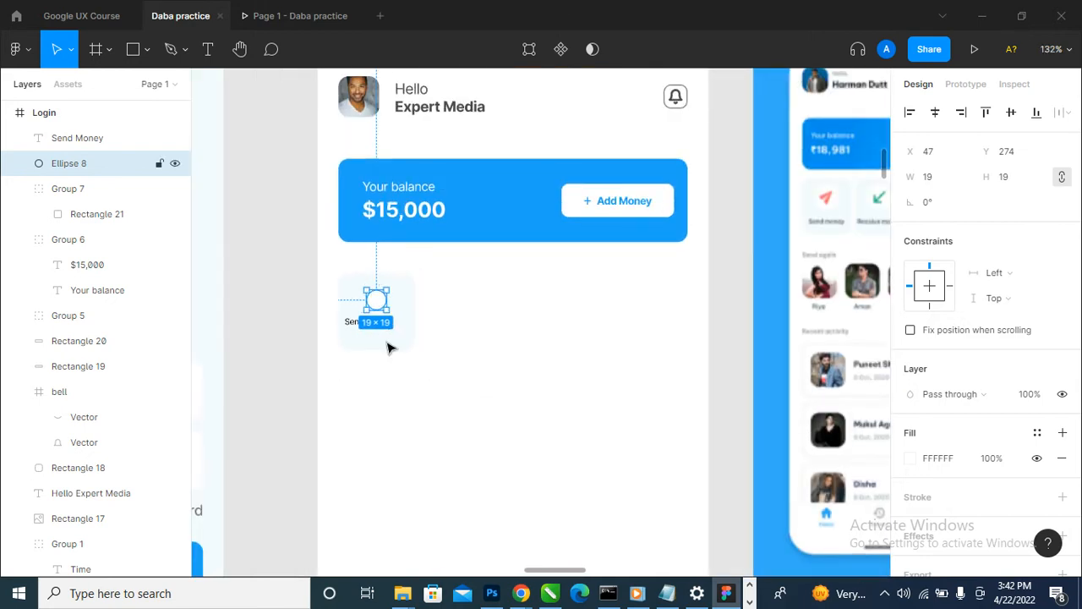
- Set the Send Money label's font size to 10 and view the home screen in the prototype preview
scroll(389, 347, "up", 3)
left_click(380, 311)
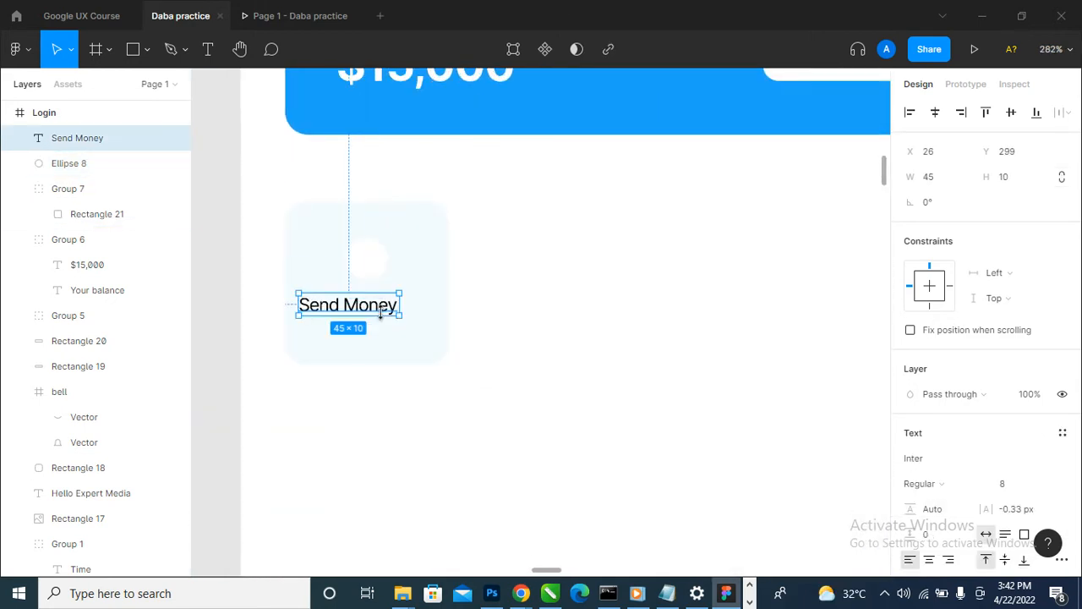
left_click(1046, 483)
left_click(1040, 269)
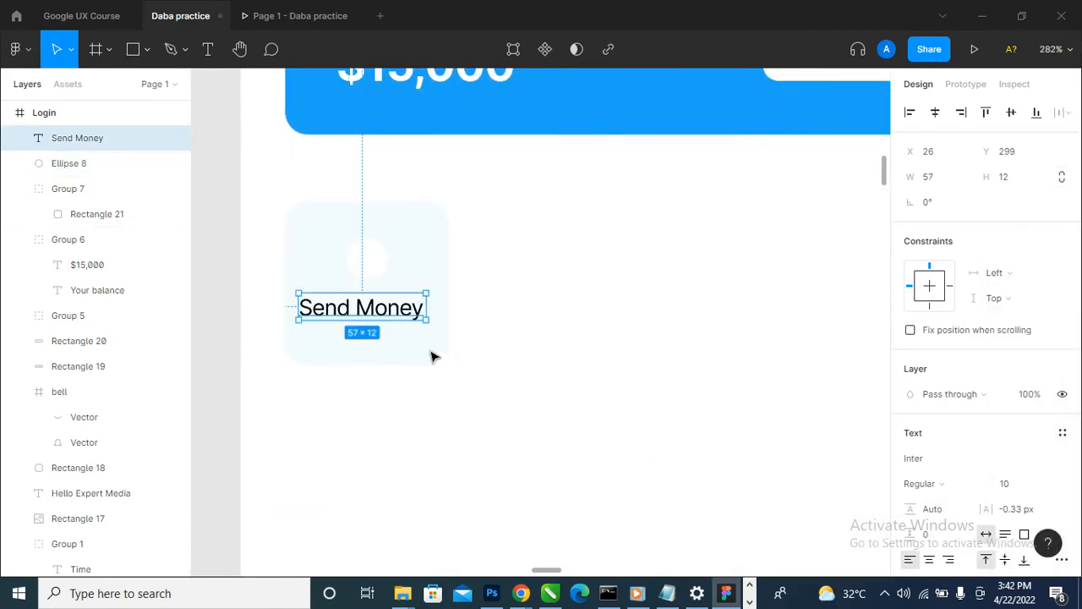
scroll(376, 311, "down", 5)
left_click(287, 15)
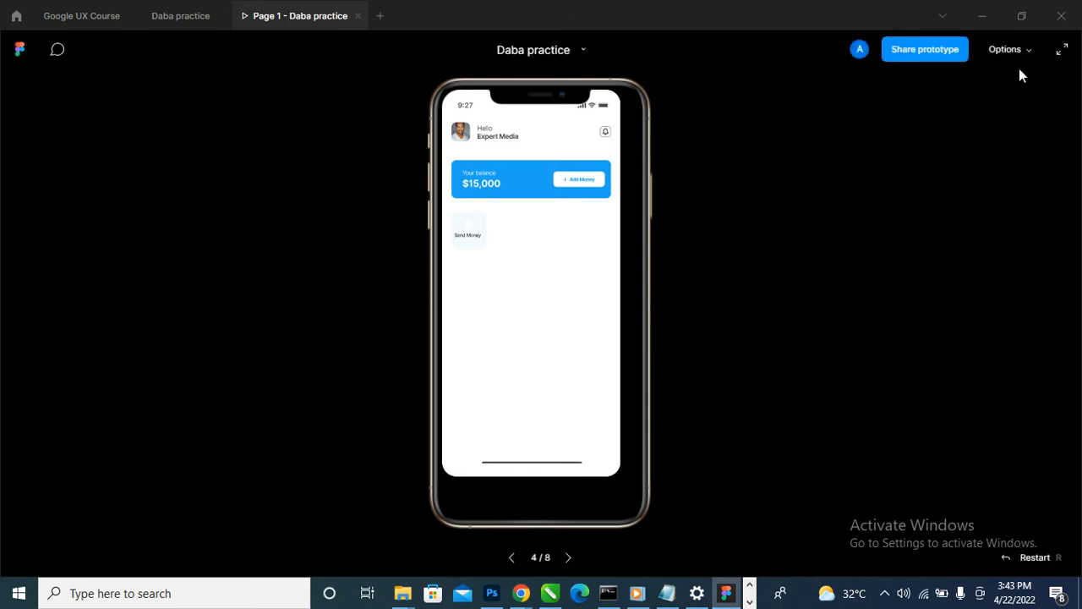
- View the home screen at actual size (100%) in the prototype preview
left_click(1021, 56)
left_click(984, 123)
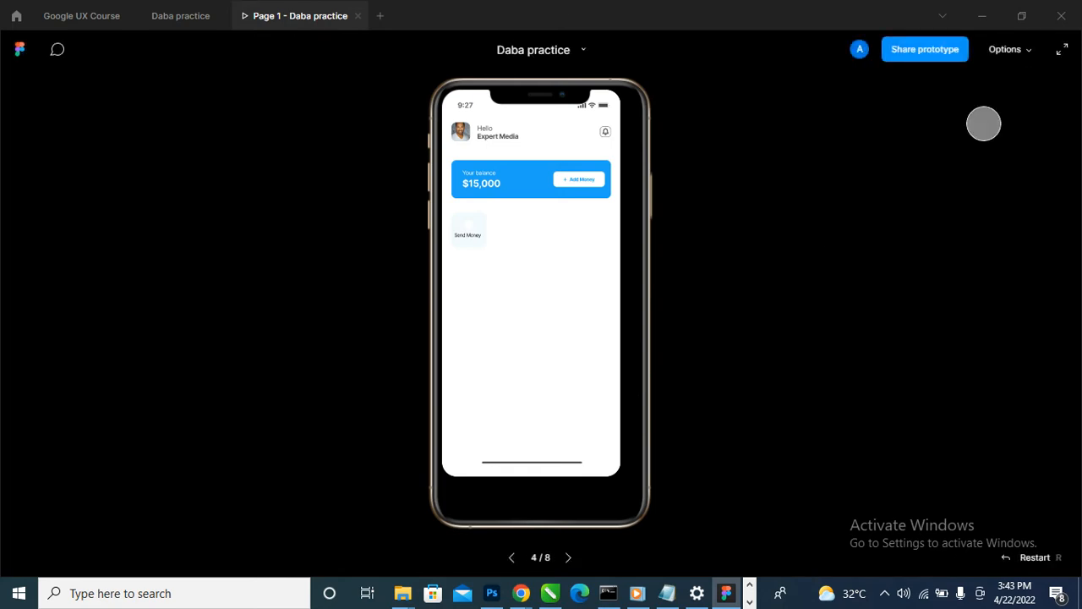
left_click(1029, 52)
left_click(989, 85)
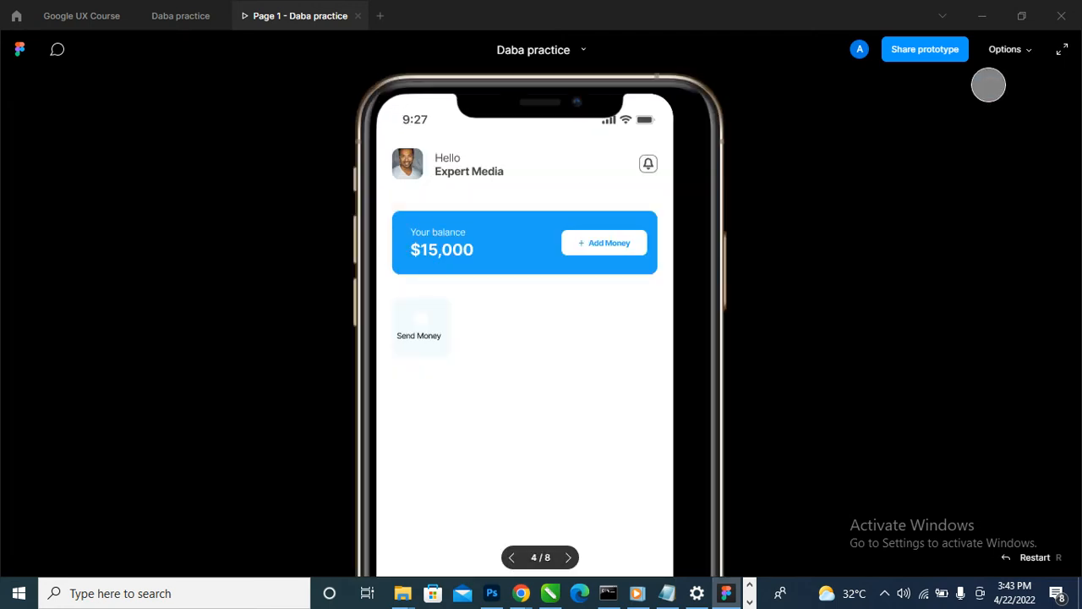
- Disable default keyboard navigation for the prototype preview and scale the preview to Fit to screen
left_click(1023, 49)
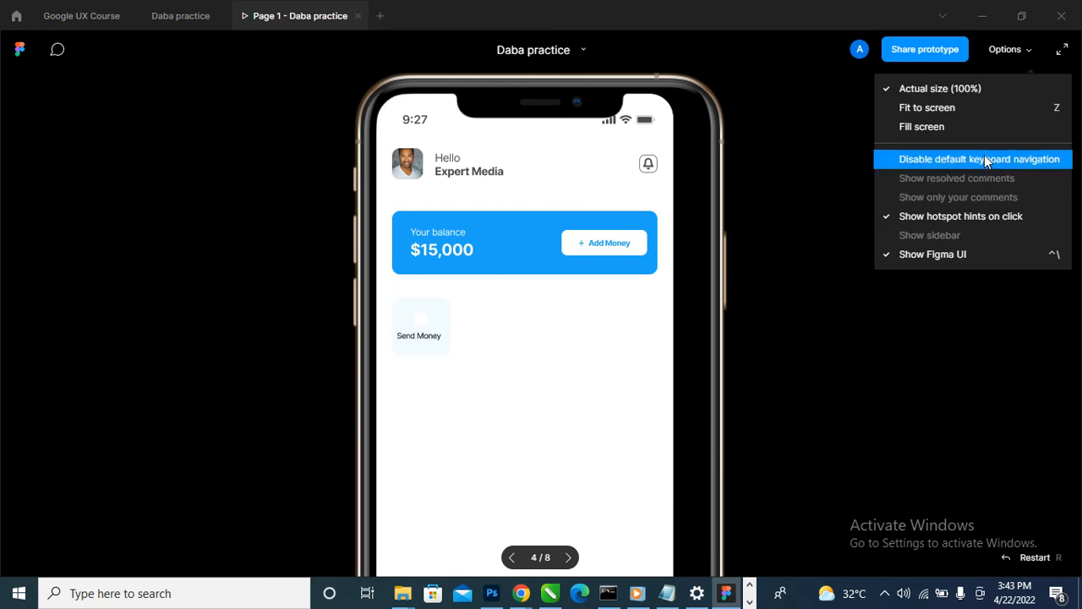
left_click(984, 154)
left_click(1017, 49)
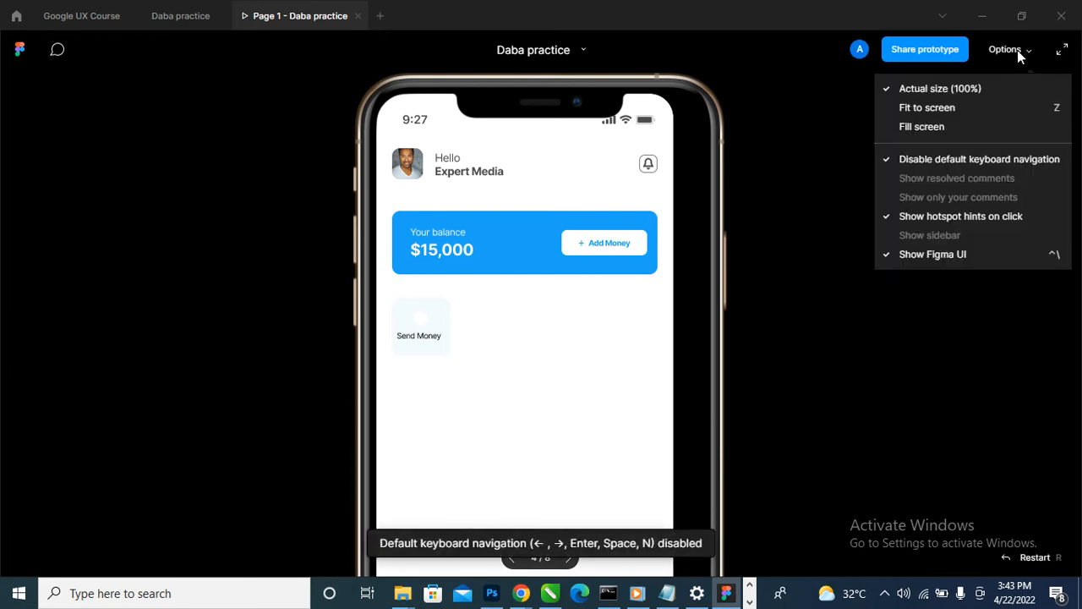
left_click(961, 109)
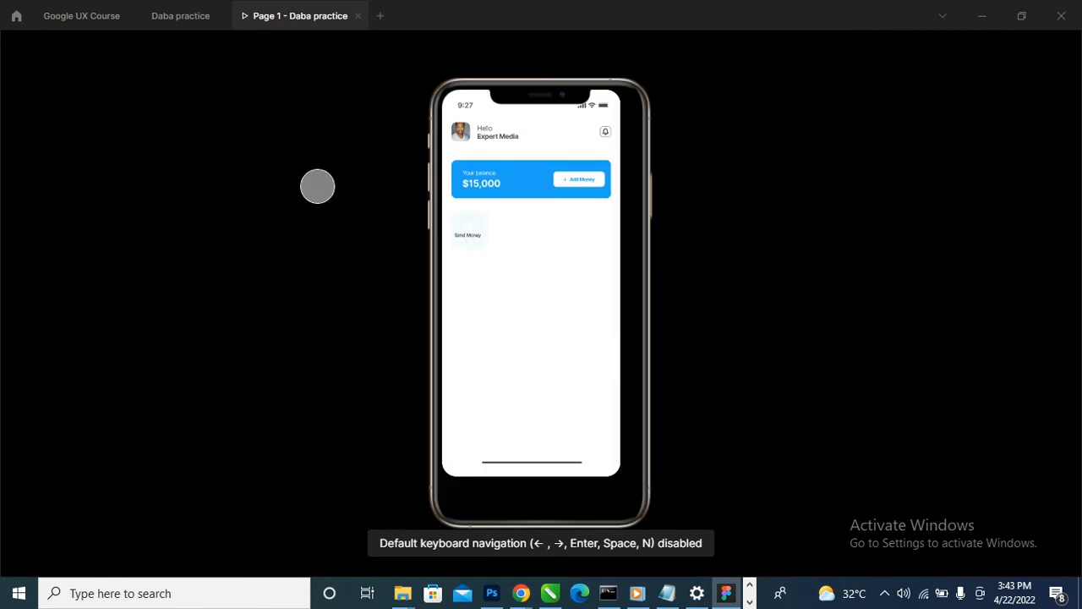
- Set the prototype device of the Daba practice file to iPhone 11 Pro
left_click(176, 16)
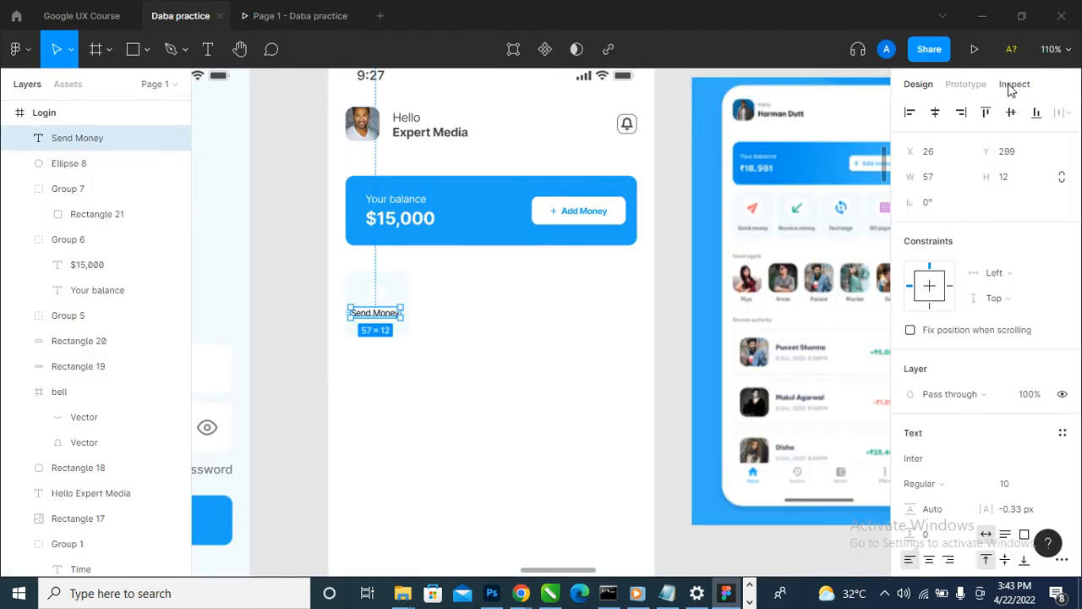
left_click(969, 85)
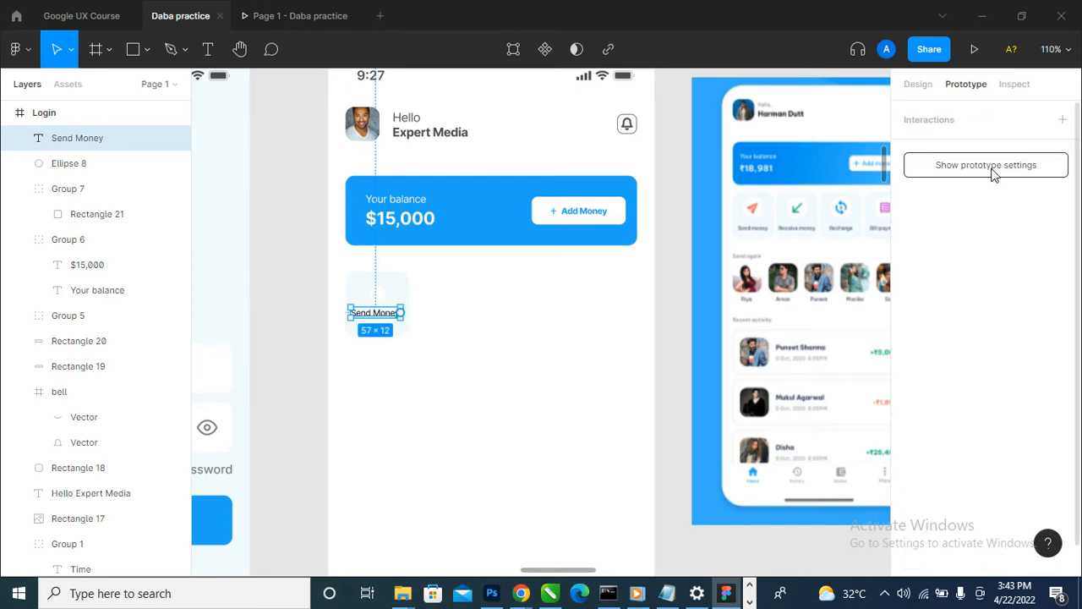
left_click(983, 167)
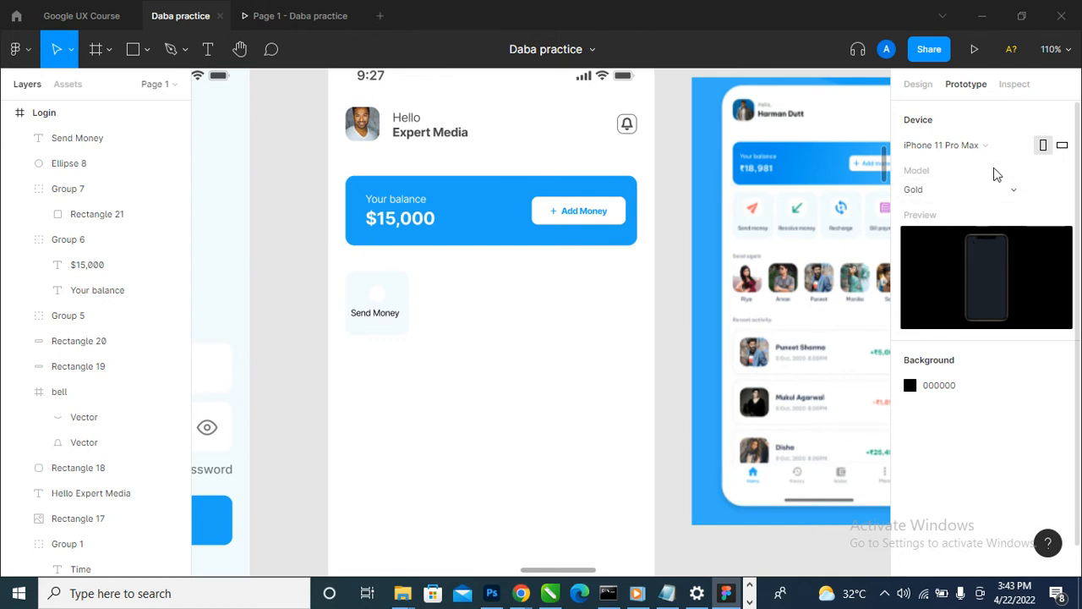
left_click(947, 146)
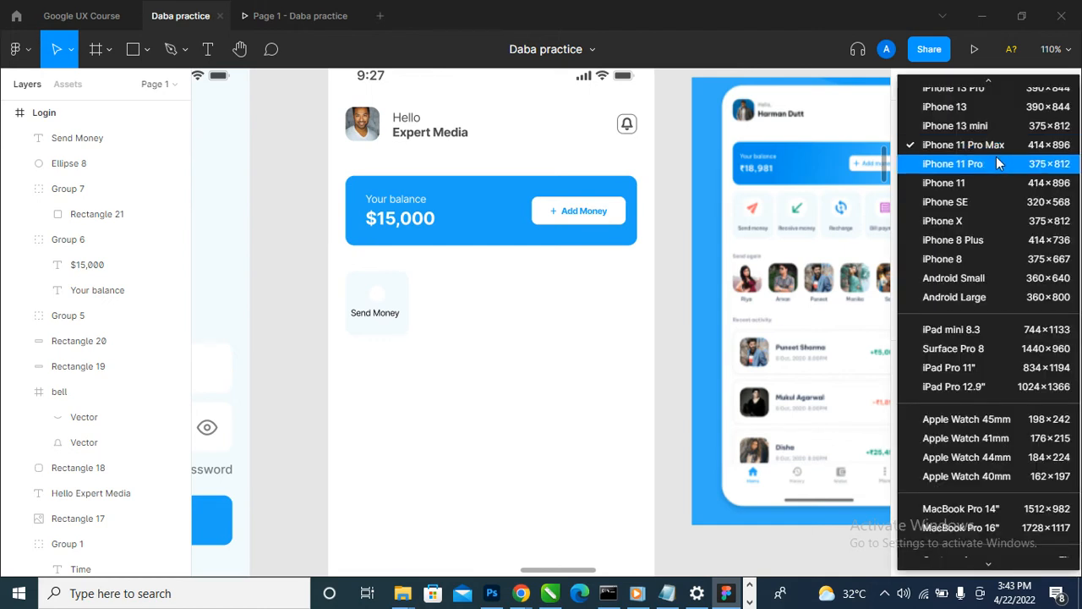
left_click(953, 164)
- View the home screen in the prototype preview on the new device and switch off hotspot hints on click
left_click(291, 15)
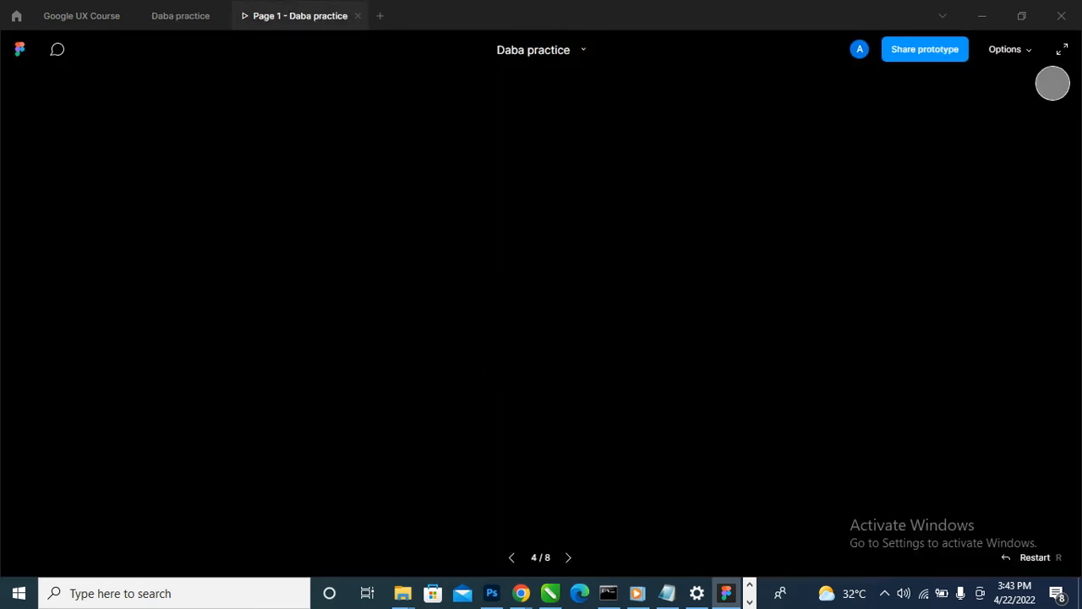
left_click(1005, 49)
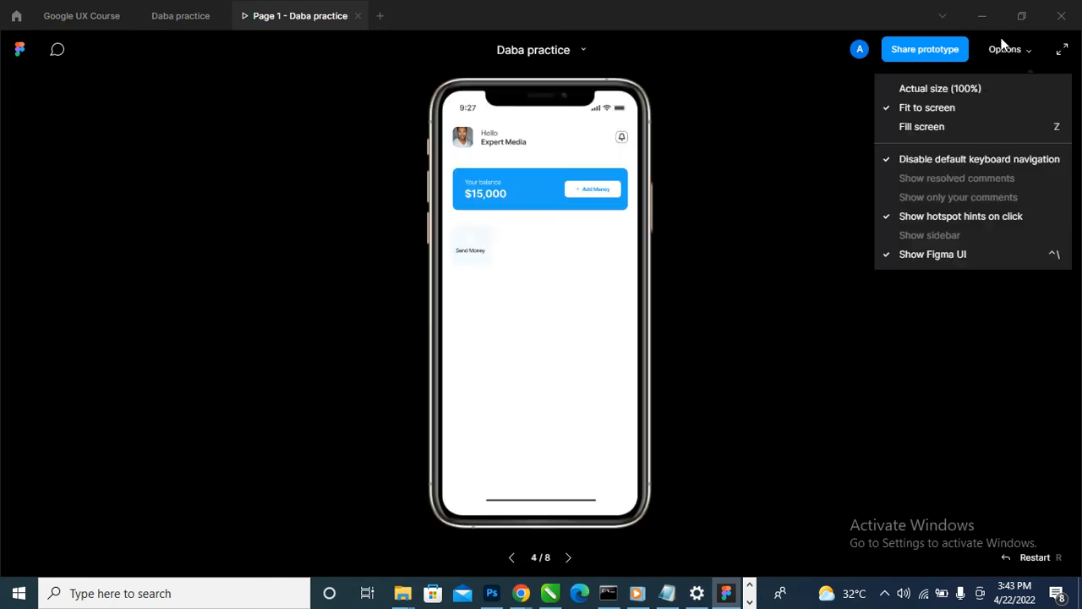
left_click(1008, 215)
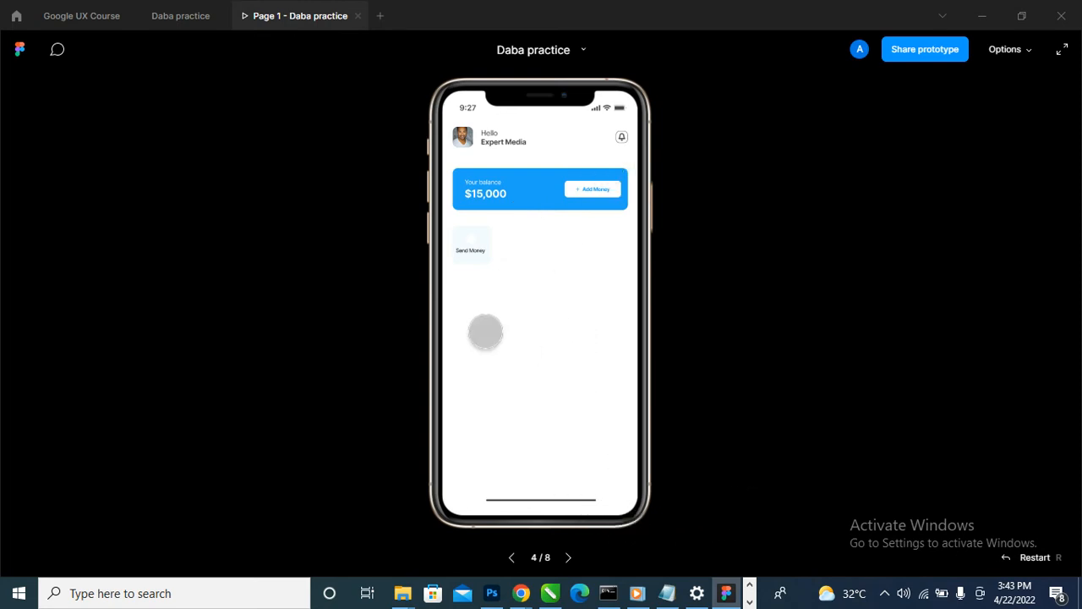
- Compare the Send Money label and its tile on the canvas with how they look in the prototype preview
left_click(173, 15)
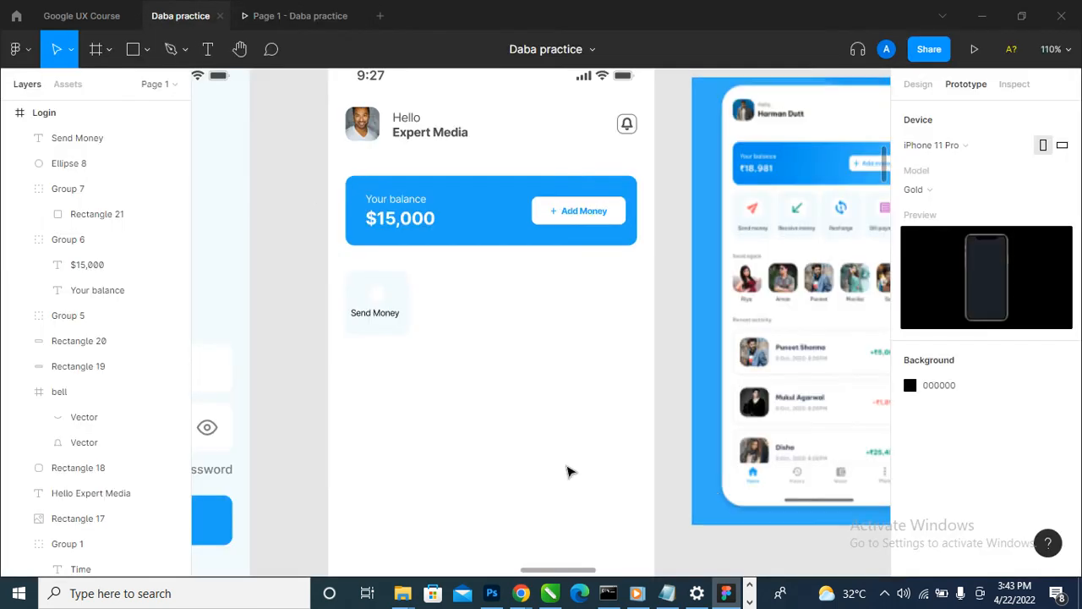
scroll(377, 319, "up", 5)
left_click(386, 313)
scroll(386, 312, "down", 5)
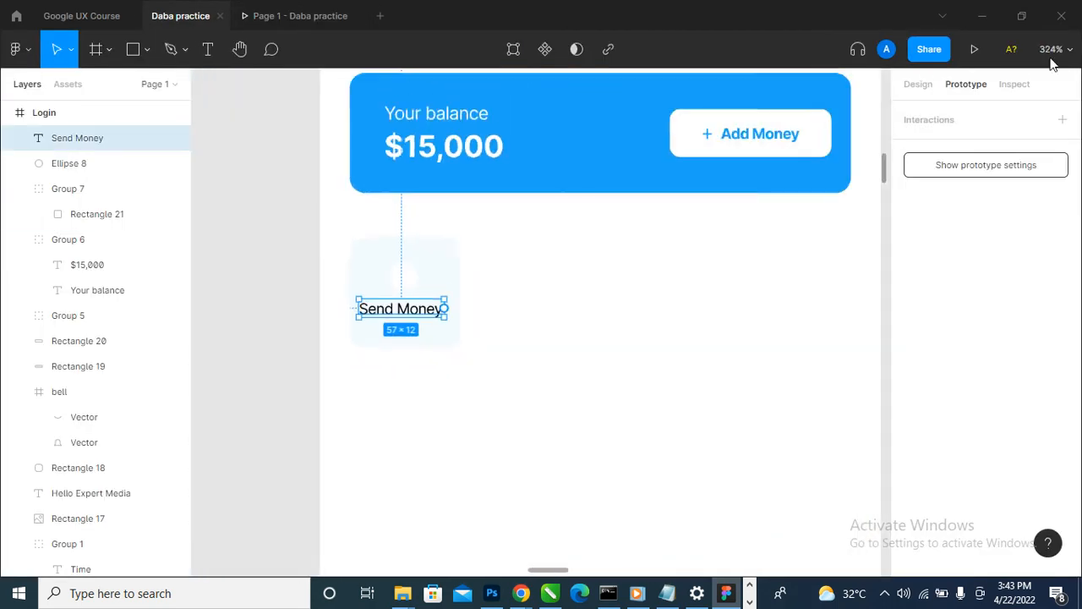
left_click(912, 88)
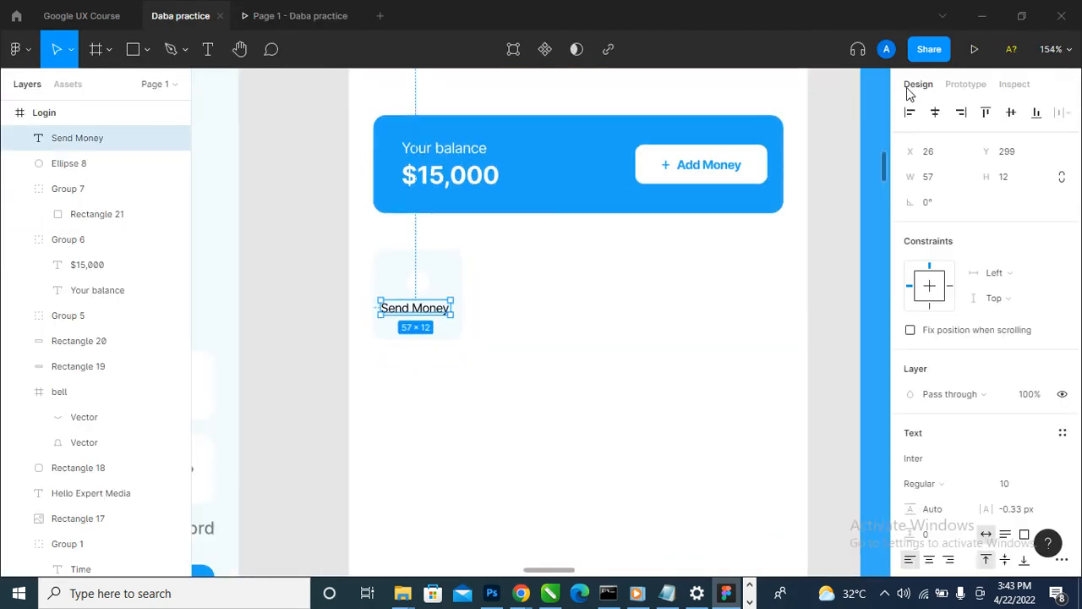
left_click(279, 15)
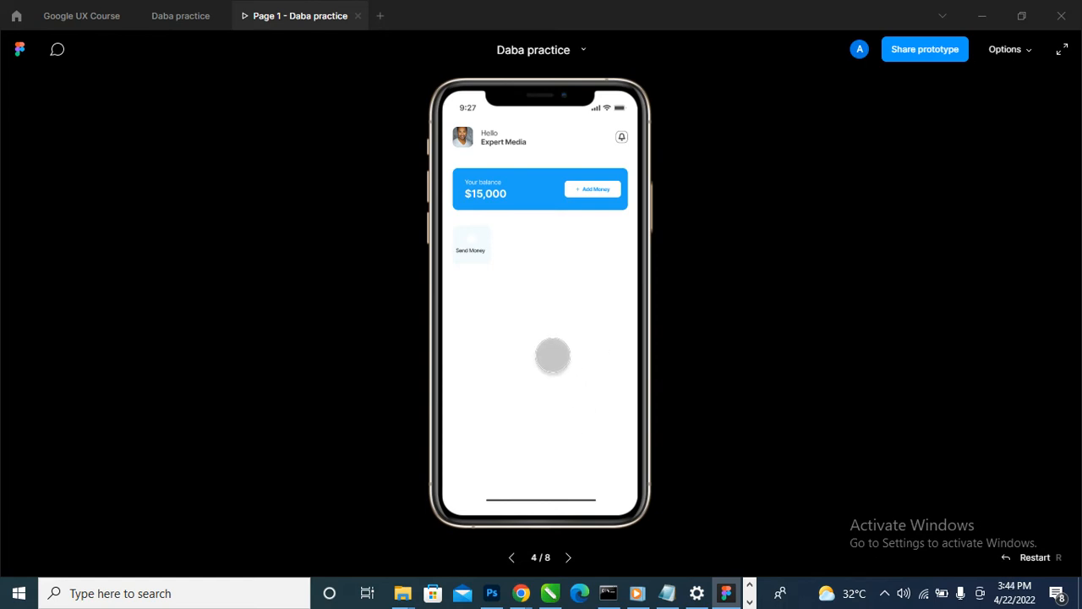
- Move the Send Money label slightly lower within its tile, to X 28, Y 304
left_click(188, 20)
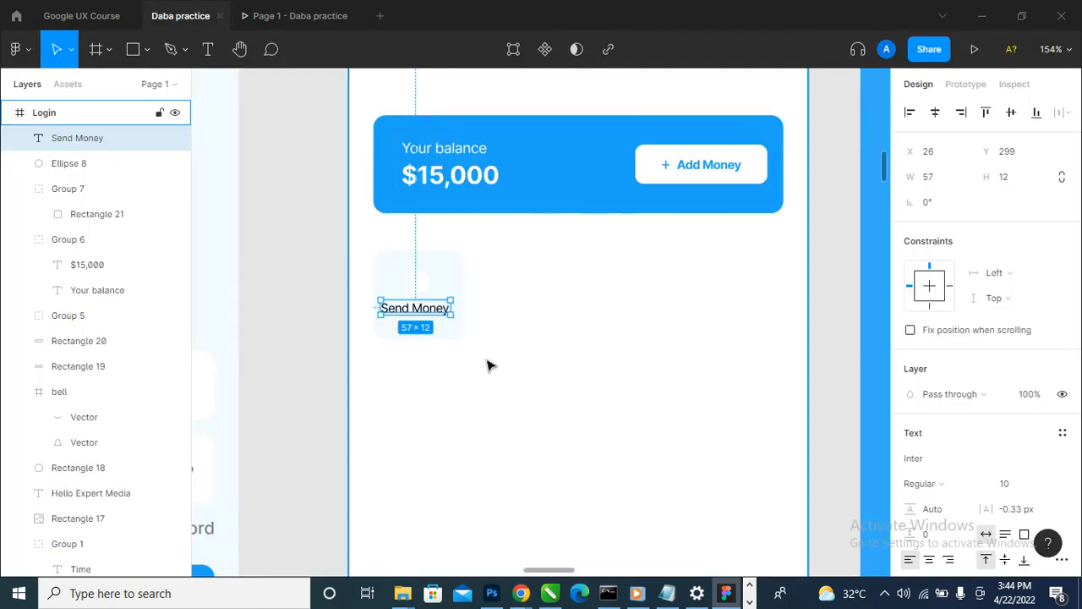
scroll(418, 315, "up", 2)
mouse_move(418, 309)
left_mouse_down()
mouse_move(428, 333)
mouse_move(417, 315)
left_mouse_up()
scroll(320, 361, "down", 2)
scroll(319, 361, "down", 3)
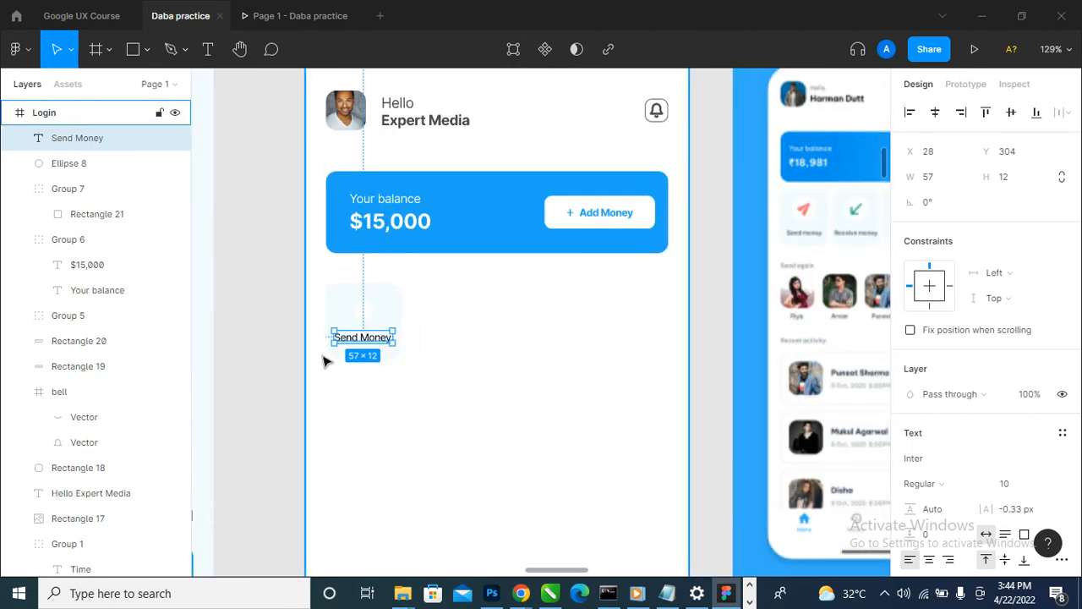
- Enlarge the white circle in the Send Money tile to 25 × 25, keeping it centred in place
scroll(323, 363, "up", 5)
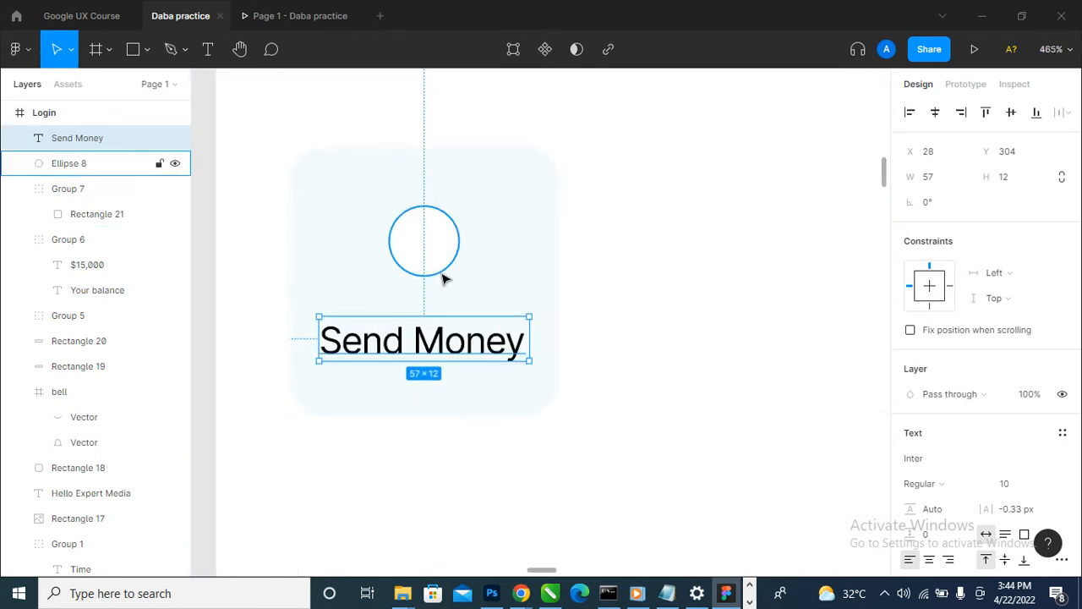
left_click(449, 269)
left_click_drag(458, 279, 470, 289)
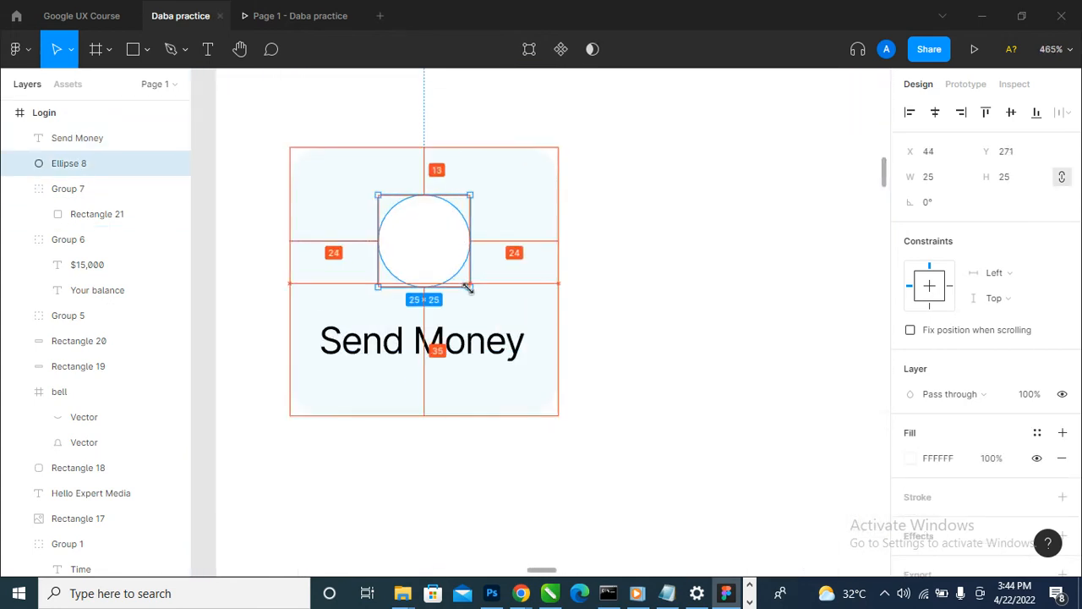
scroll(336, 302, "down", 5)
- Duplicate the Send Money tile with its circle and label three times to make a row of four tiles spaced 10 px apart
left_click_drag(237, 236, 412, 365)
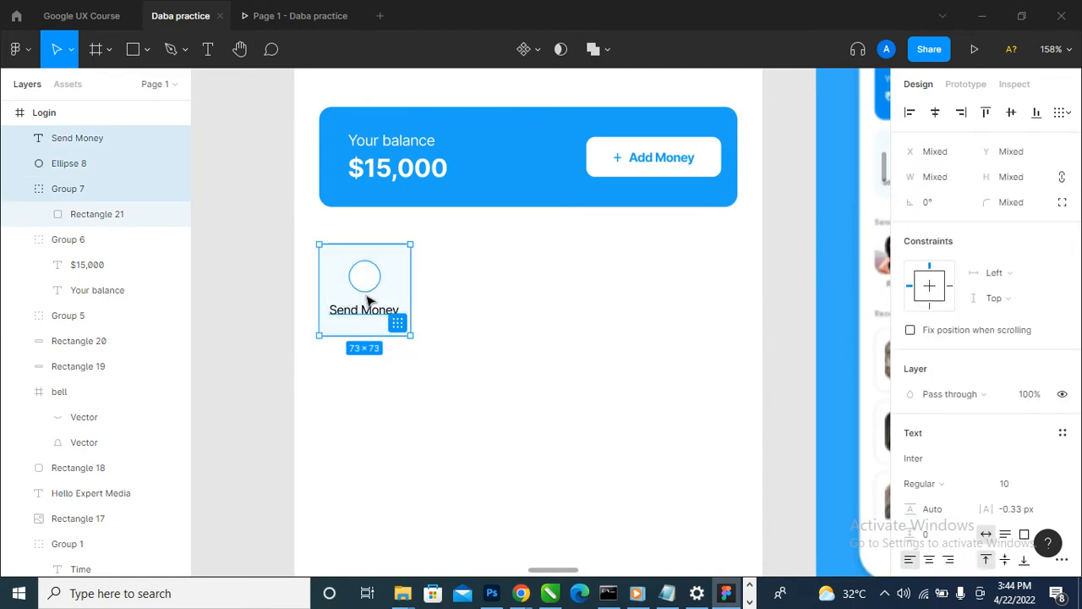
left_click_drag(367, 300, 556, 317)
key("Right")
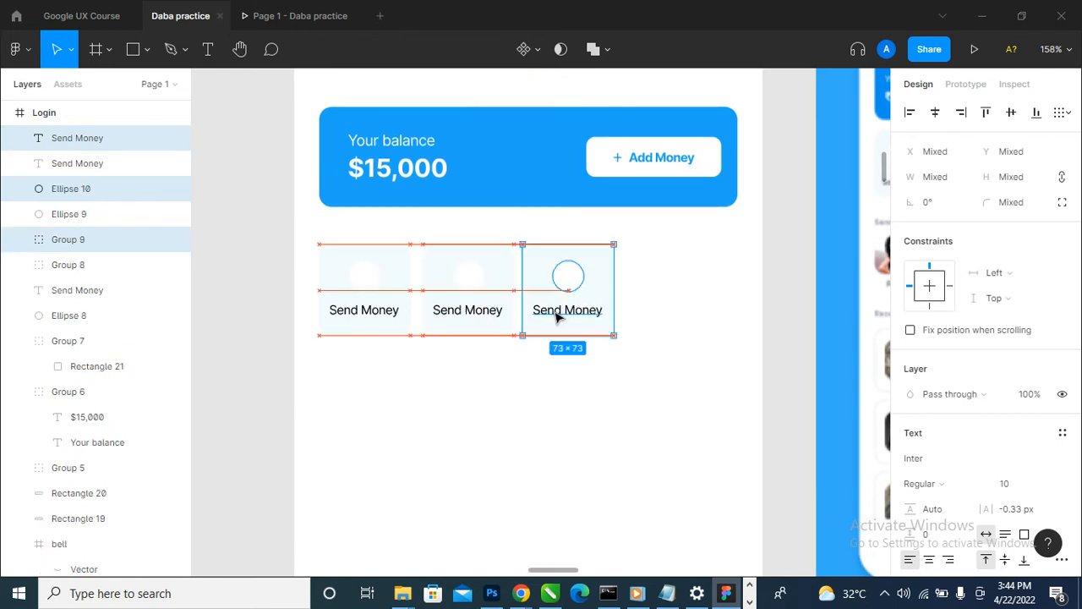
key("Right")
key("Right")
key("Right")
key("Right")
key("Right")
key("Left")
key("Left")
left_click_drag(554, 316, 657, 311)
left_click(793, 296)
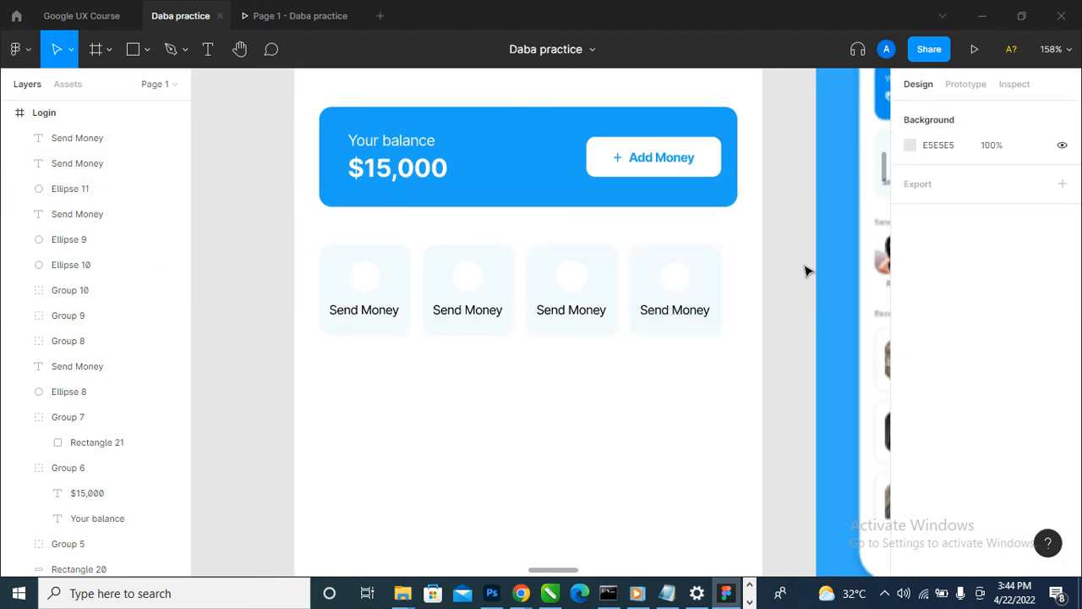
- Group the four Send Money tiles and centre the group horizontally on the home screen
left_click_drag(802, 247, 371, 347)
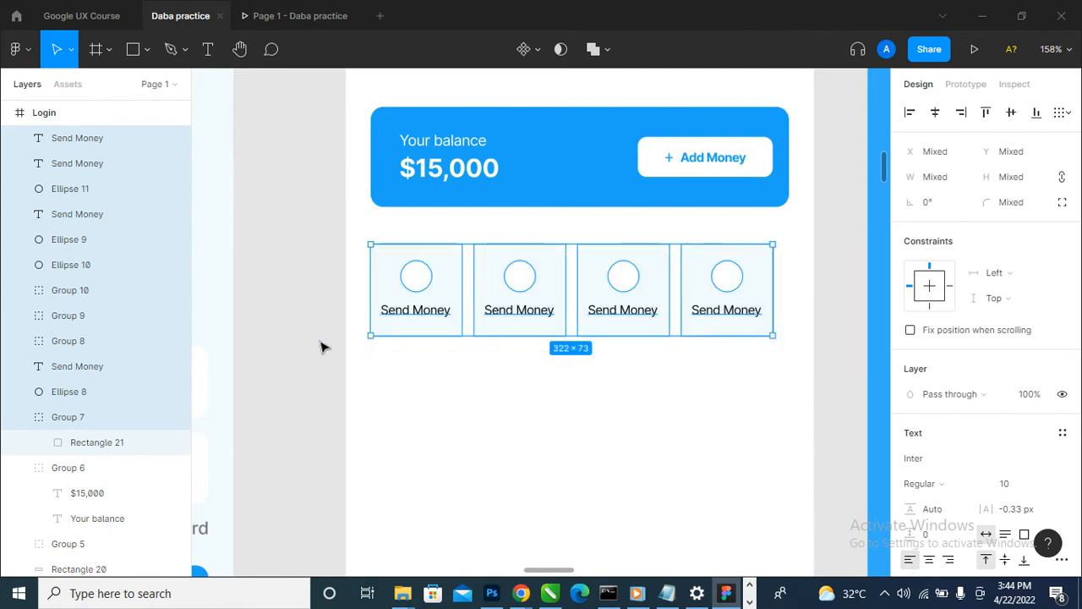
key("ctrl+g")
left_click(936, 113)
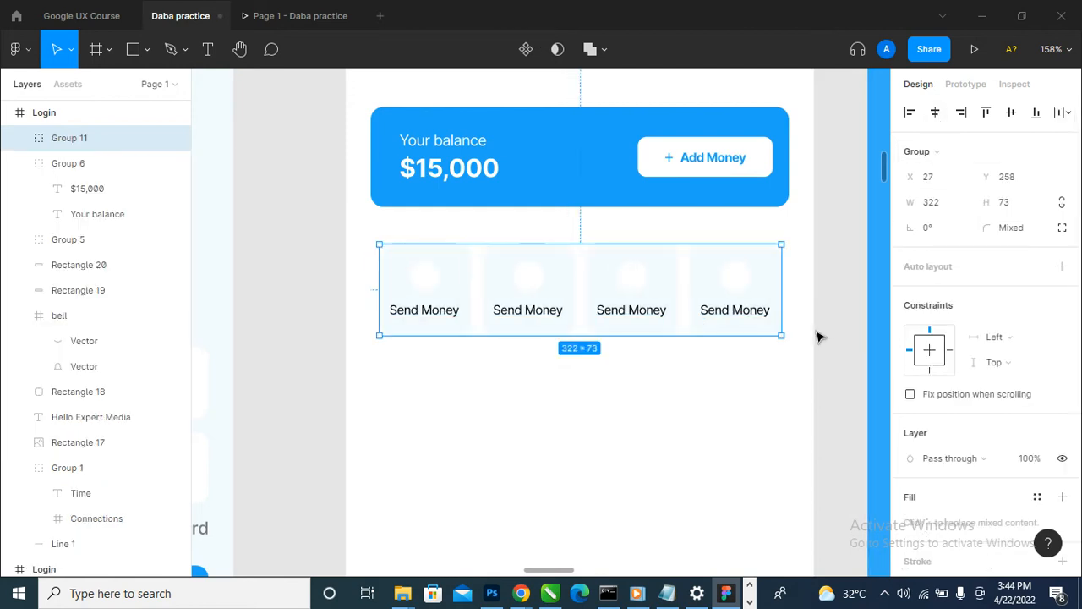
left_click(851, 313)
scroll(376, 404, "down", 5)
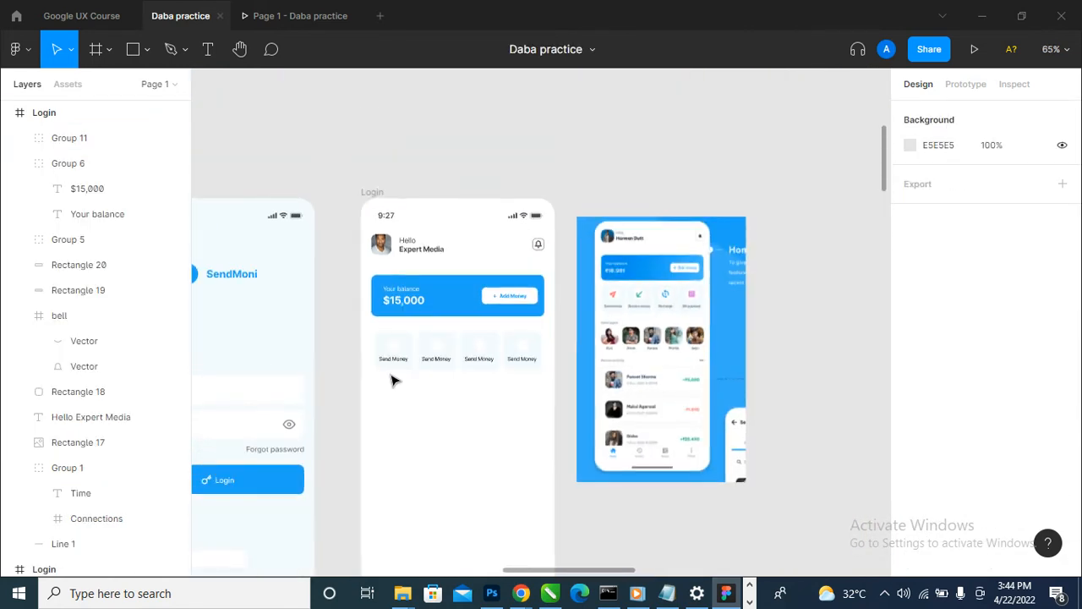
- Change the second tile's label to "Receive Money"
scroll(393, 380, "up", 3)
scroll(457, 362, "up", 4)
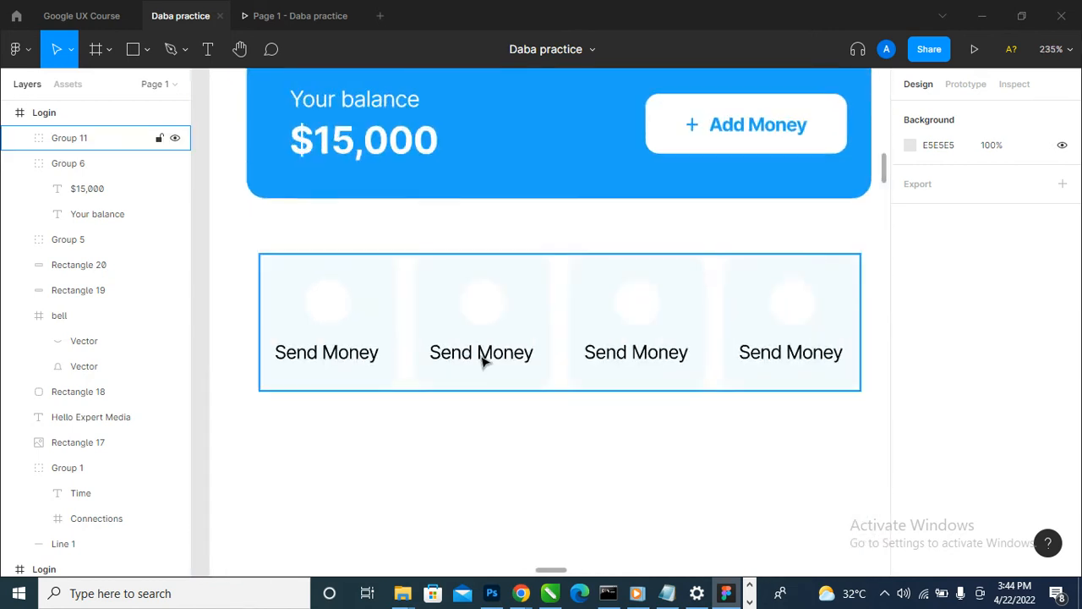
left_click(471, 359)
double_click(471, 359)
double_click(471, 354)
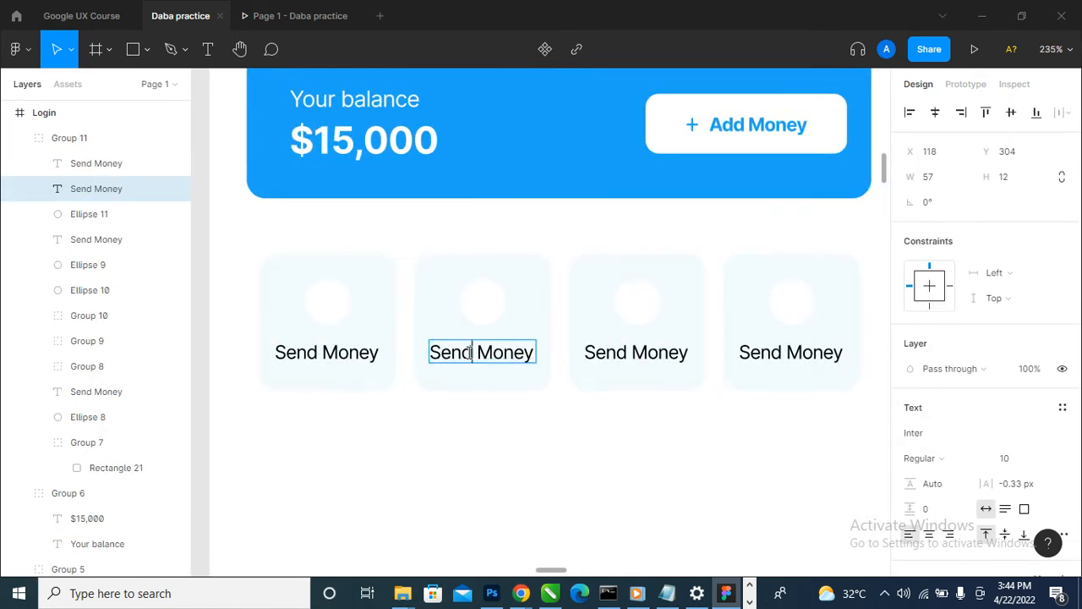
key("BackSpace")
key("BackSpace")
key("BackSpace")
key("BackSpace")
type("Receive")
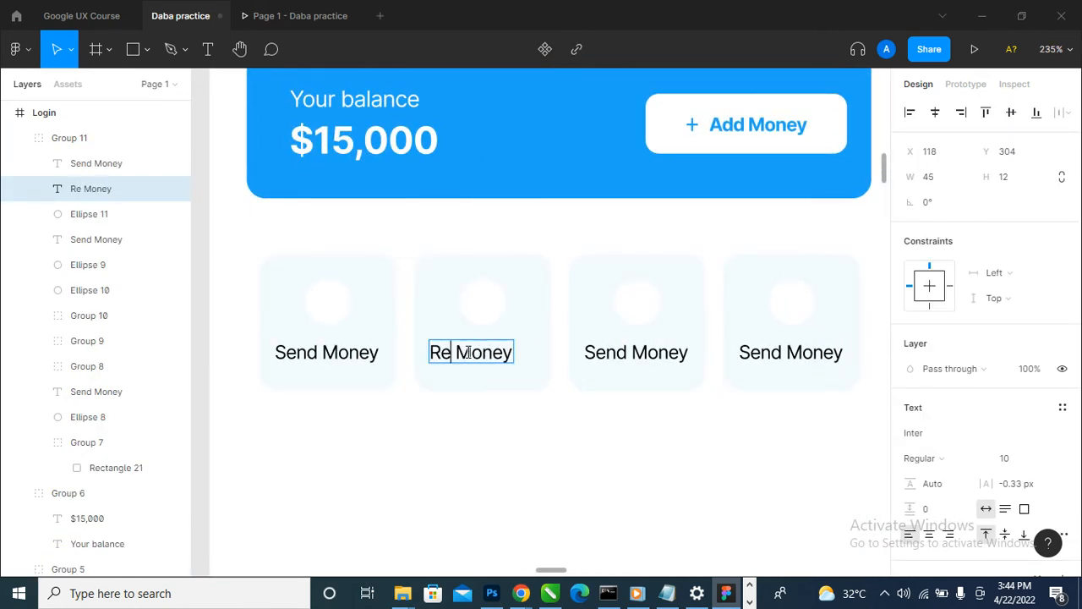
key("Escape")
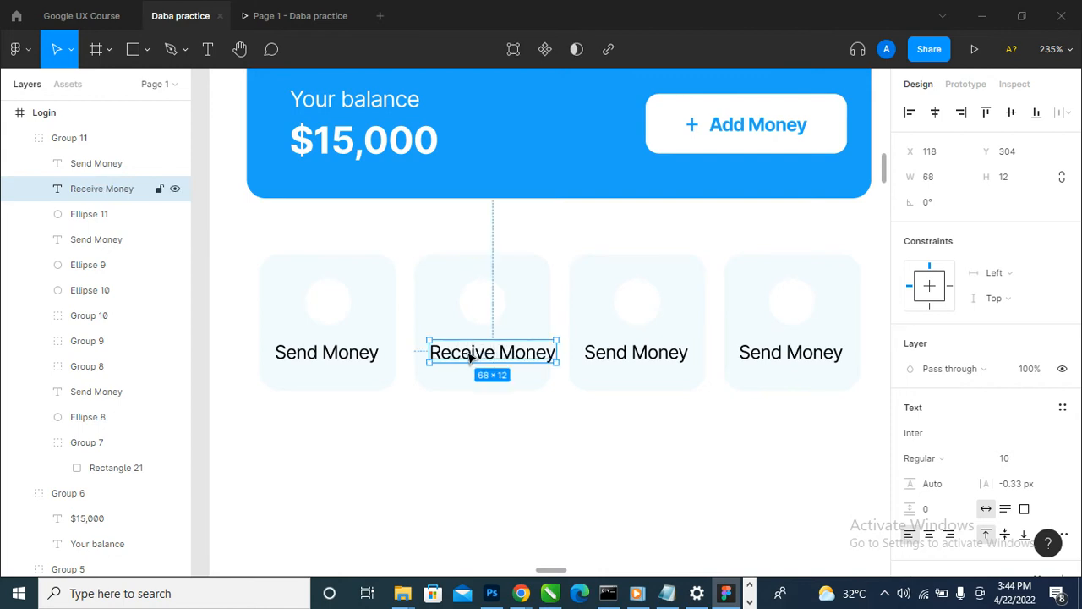
- Centre the Receive Money label horizontally within its tile and view the row in the prototype preview
scroll(501, 364, "up", 3, "ctrl")
left_click_drag(499, 362, 486, 359)
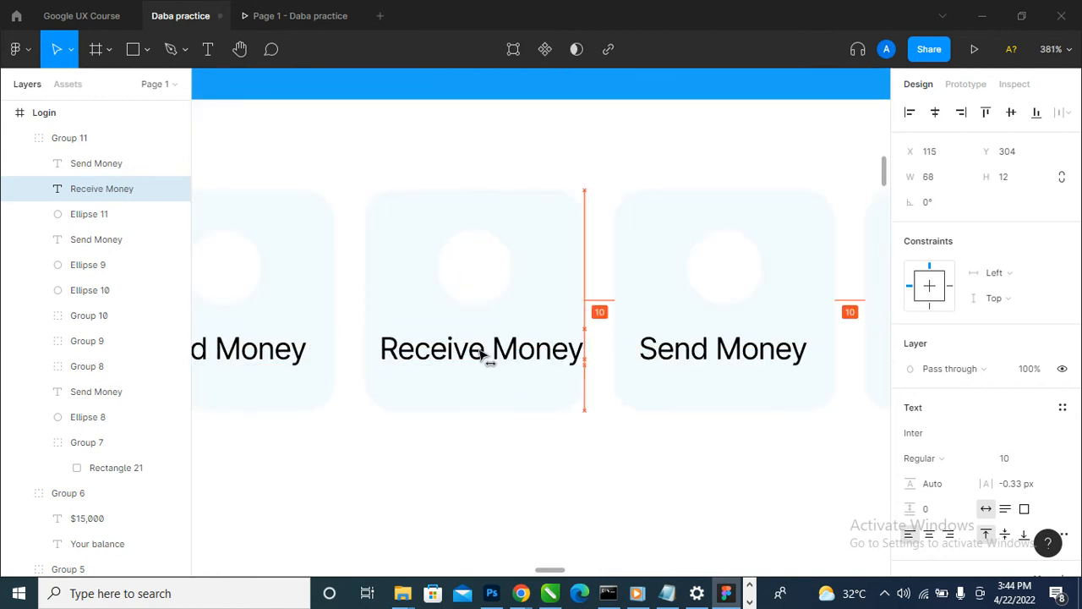
left_click(286, 15)
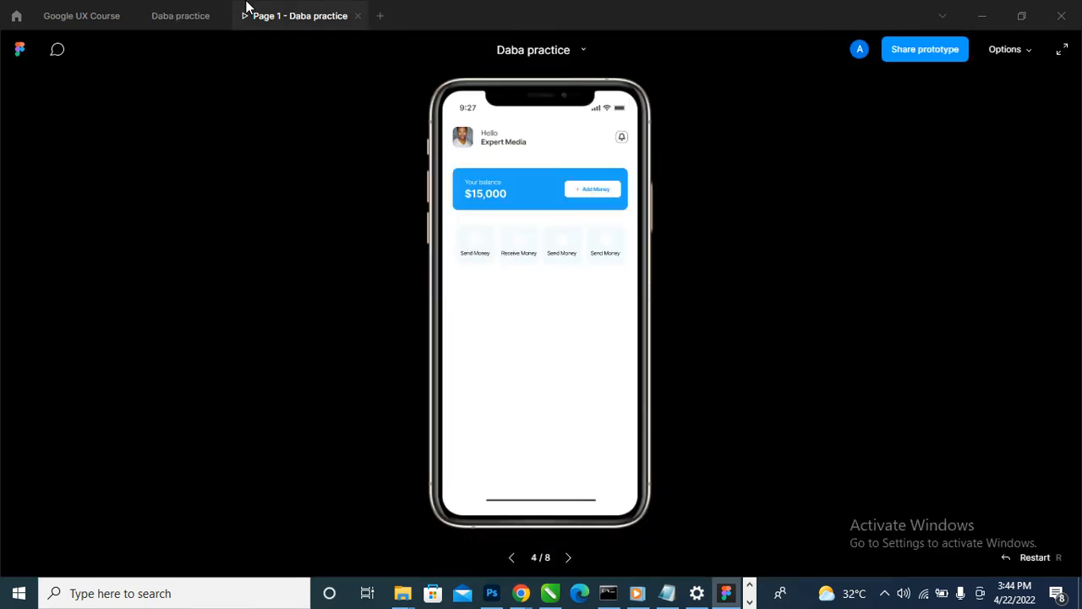
- Set the fill opacity of the first tile's Send Money label to 70%
left_click(200, 15)
left_click(288, 357)
scroll(372, 351, "down", 5)
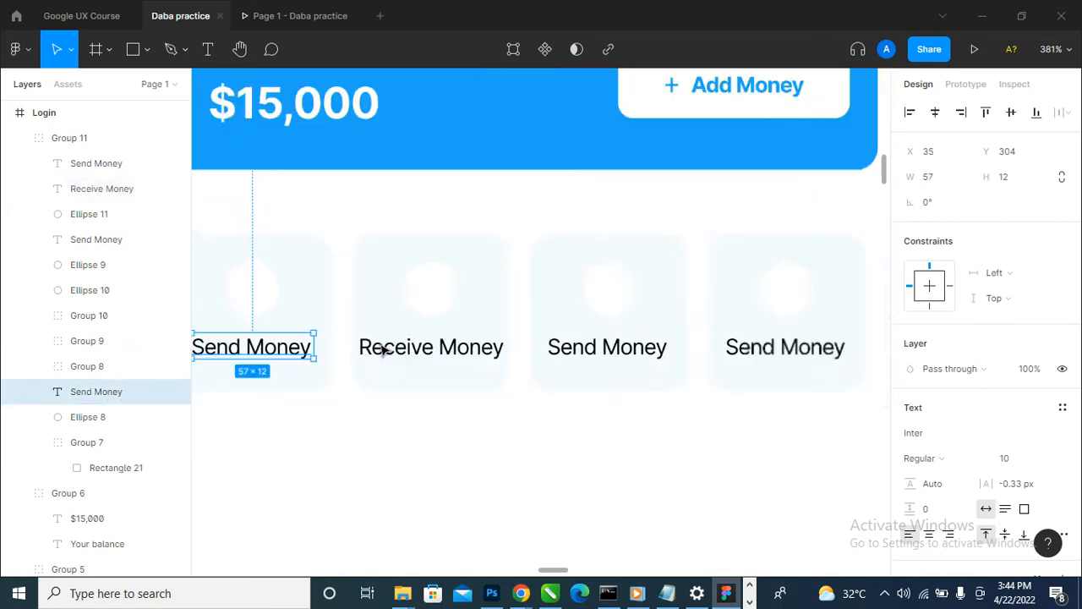
scroll(1054, 519, "down", 5)
left_click(1001, 400)
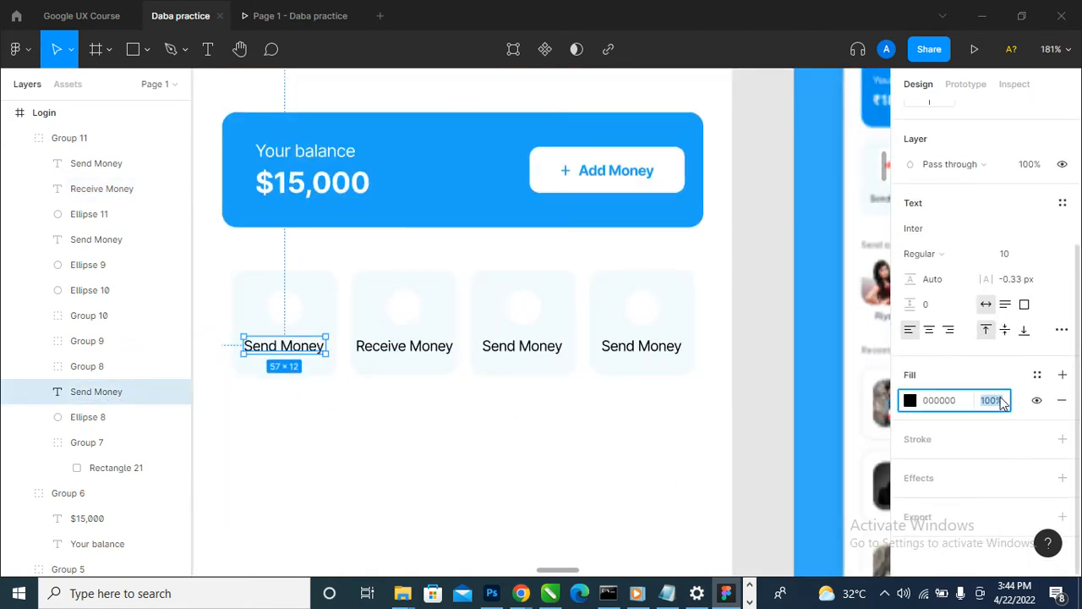
type("70")
key("Return")
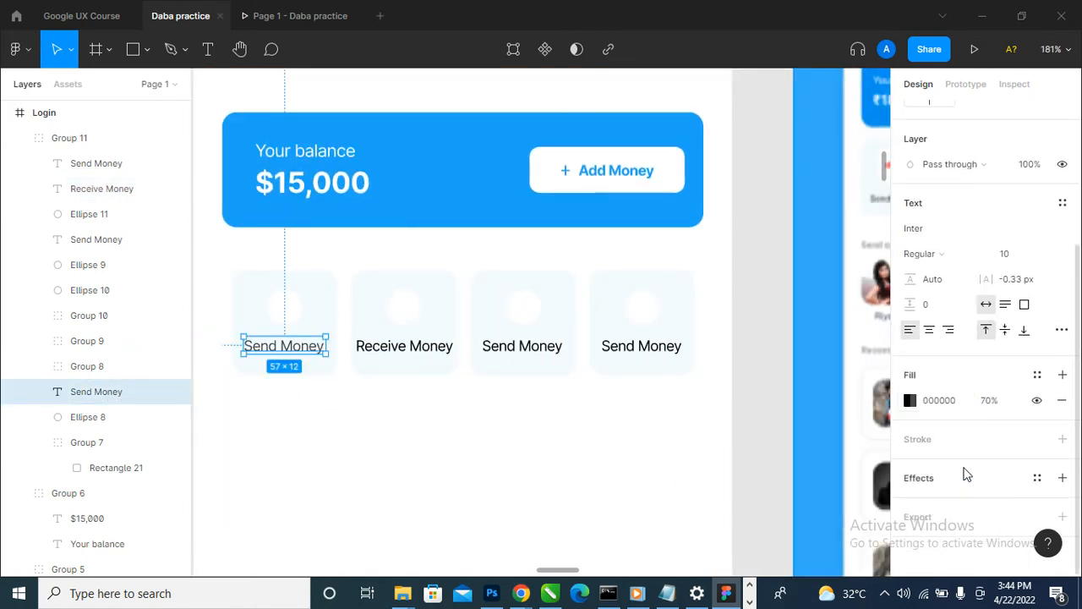
- Set the fill opacity of the Receive Money label to 70%
left_click(437, 352)
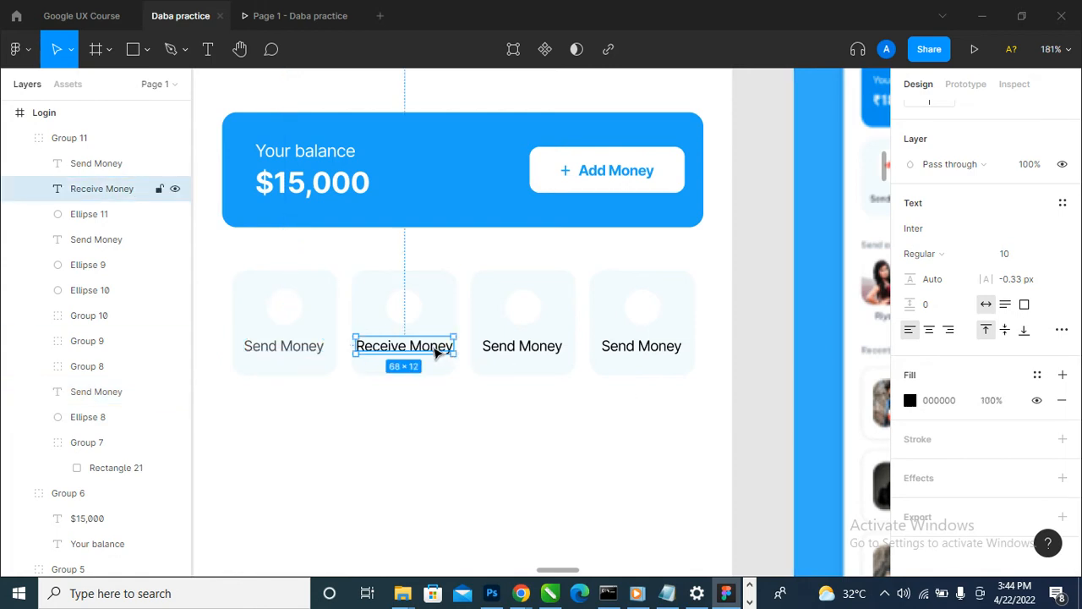
left_click(1003, 402)
key("Return")
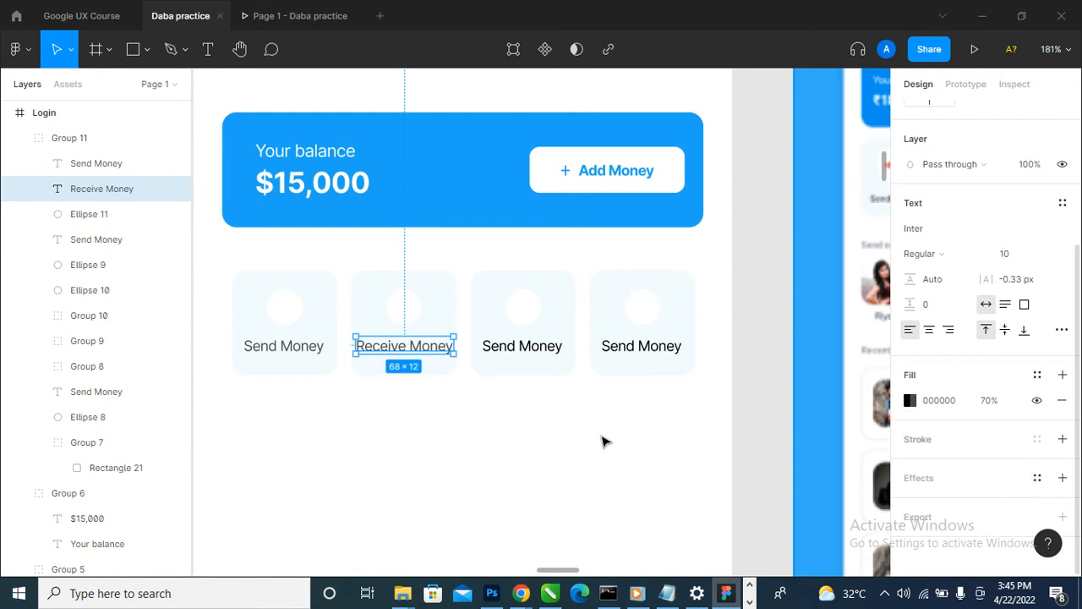
- Change the third tile's label to "Recharge"
scroll(460, 445, "down", 3)
scroll(472, 434, "up", 3)
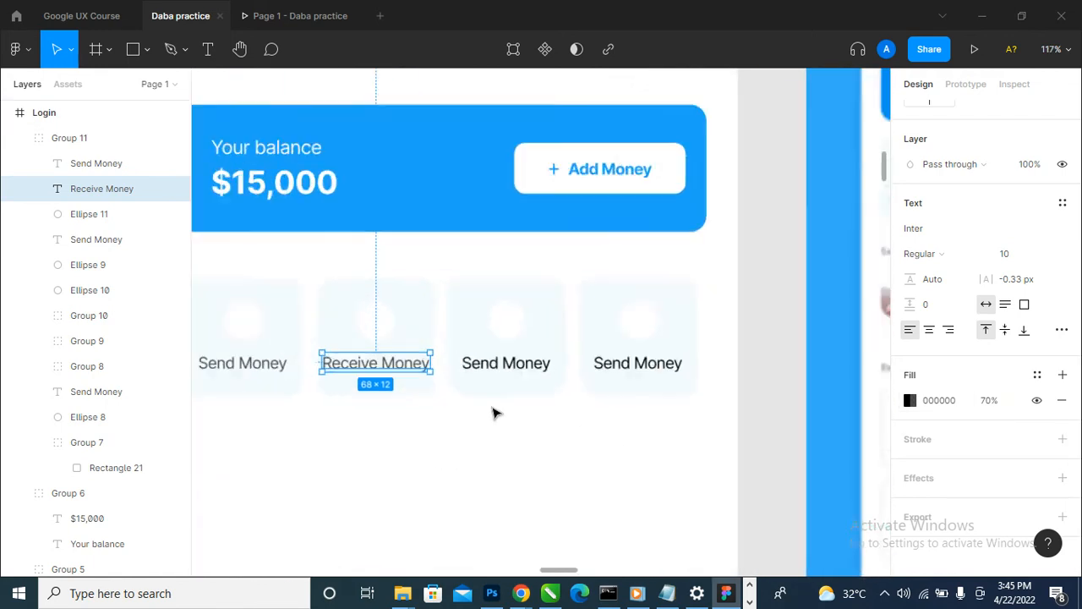
left_click(519, 366)
double_click(524, 365)
type("Rech")
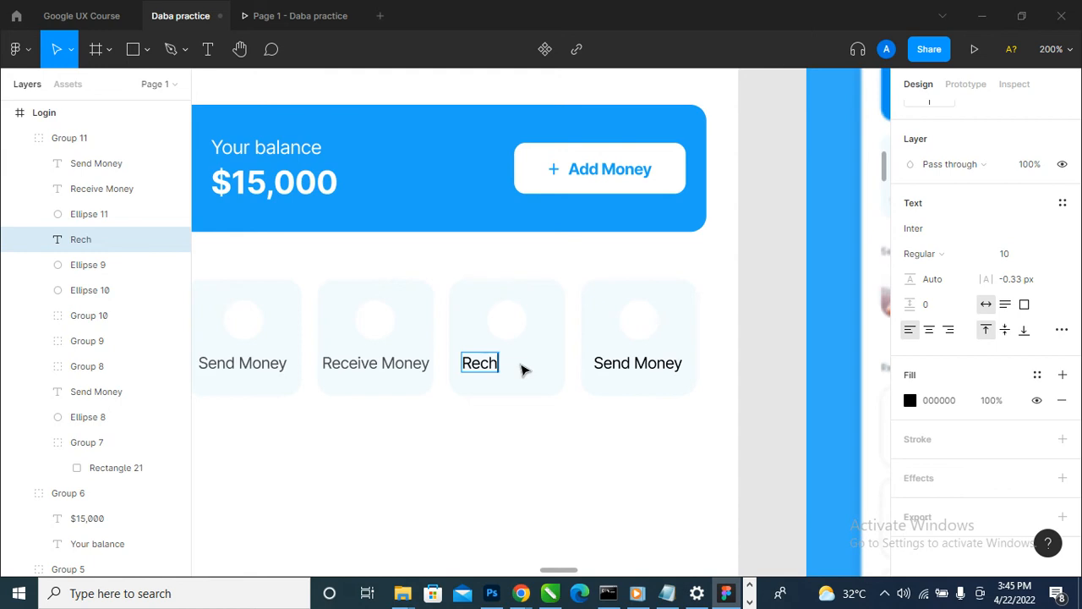
scroll(523, 370, "down", 3)
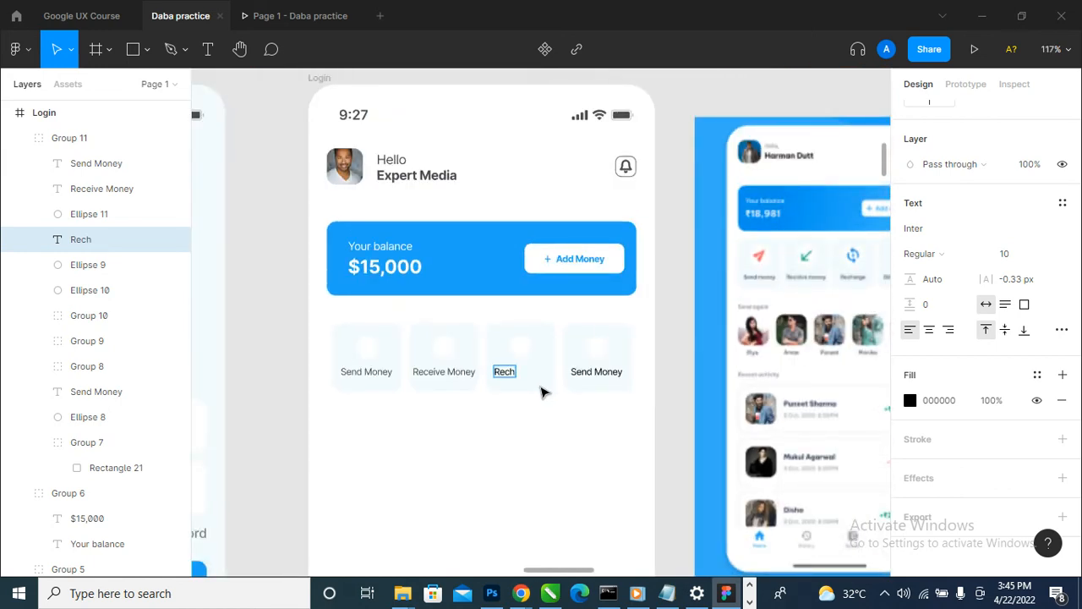
scroll(542, 392, "up", 3)
type("ch")
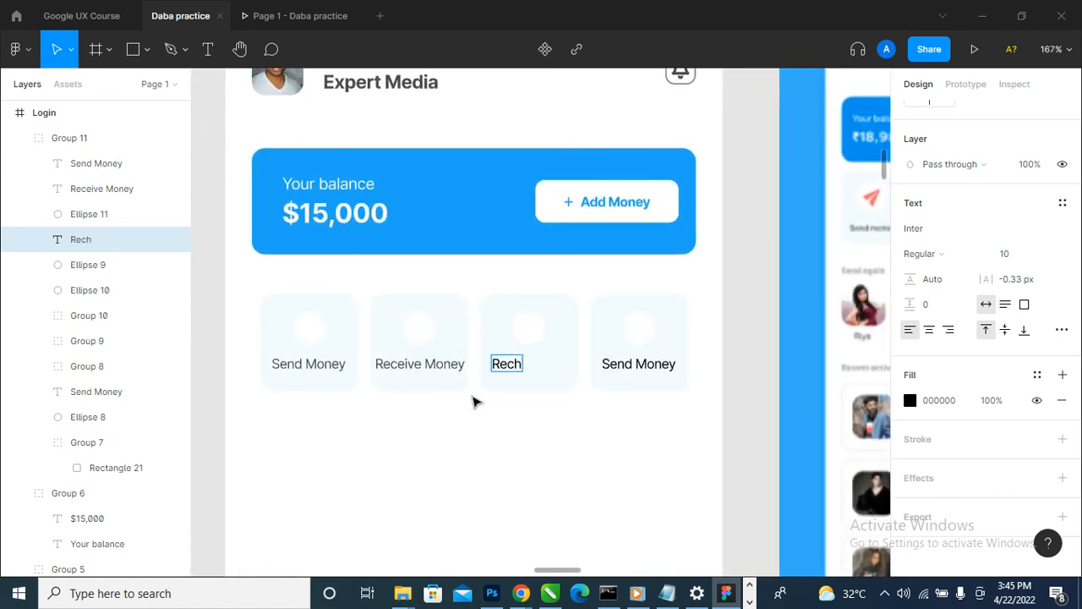
type("arge")
key("Escape")
- Set the Recharge label's fill opacity to 70% and centre the label horizontally within its tile
scroll(553, 370, "up", 3)
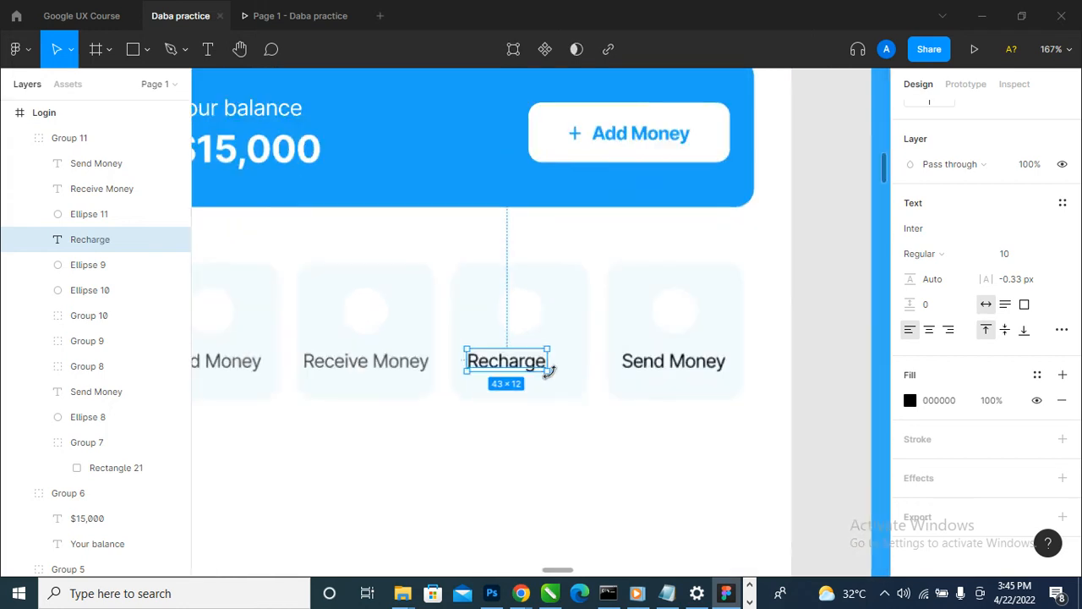
left_click(1003, 403)
type("7")
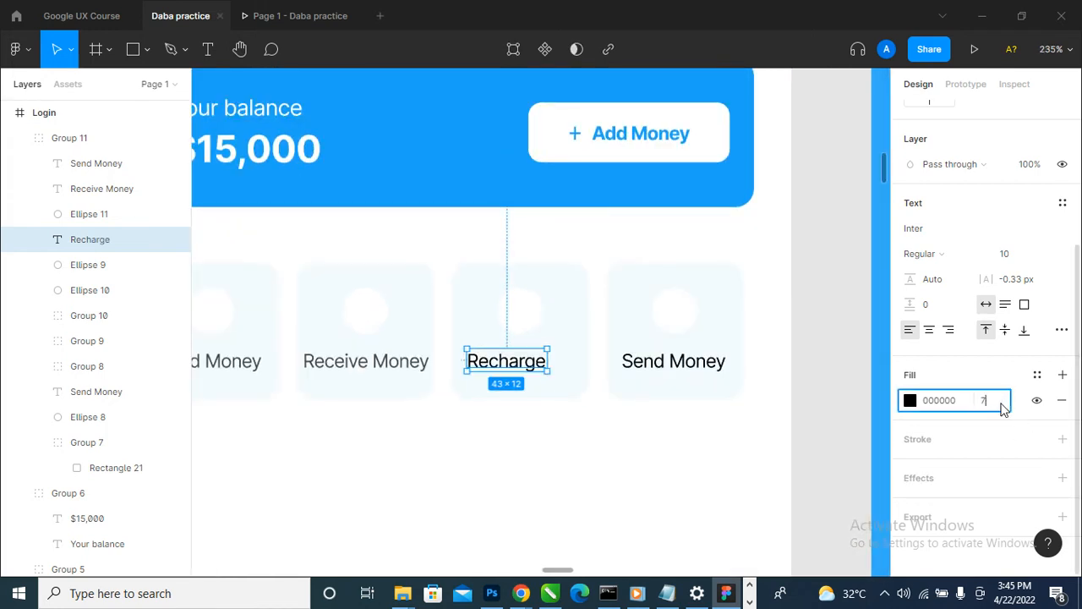
type("0")
key("Return")
right_click(980, 391)
left_click(550, 380)
scroll(526, 377, "up", 3)
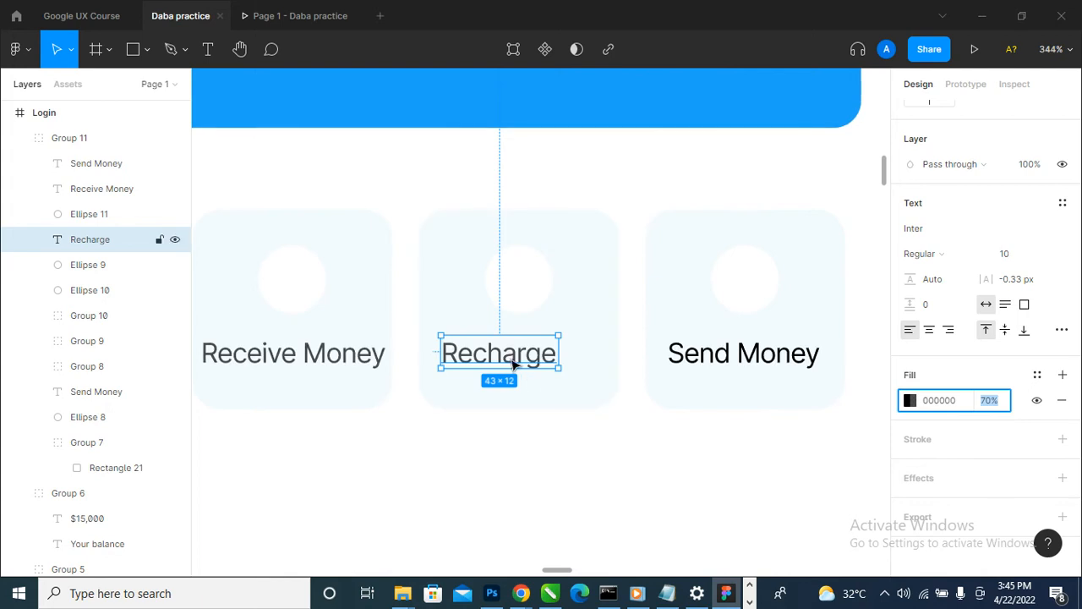
scroll(457, 474, "down", 2)
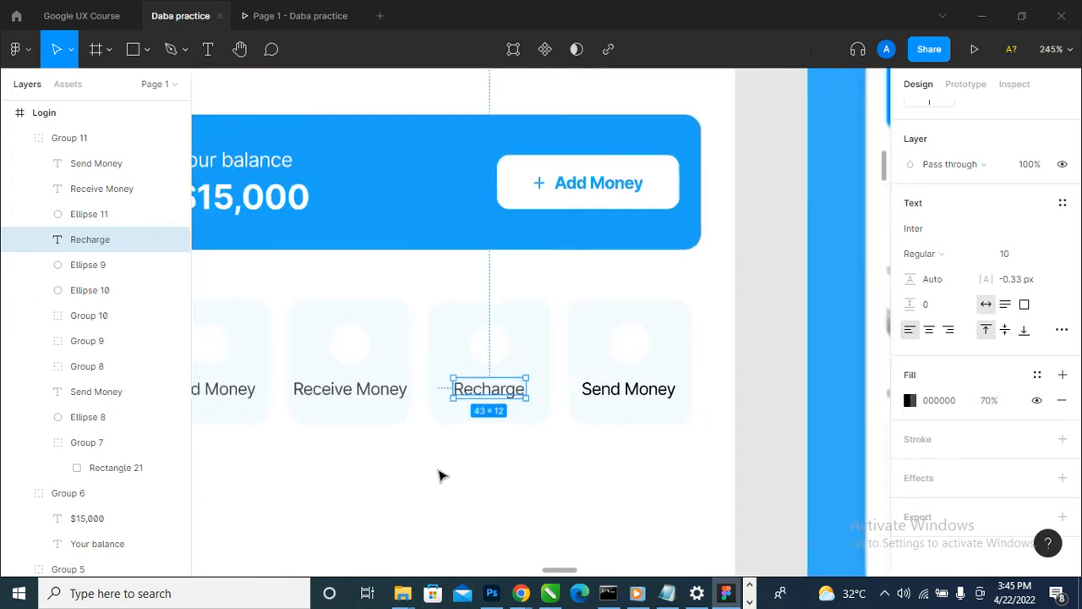
- Change the fourth tile's label to "Bill Payment"
scroll(440, 476, "down", 3)
scroll(532, 423, "up", 3)
double_click(559, 422)
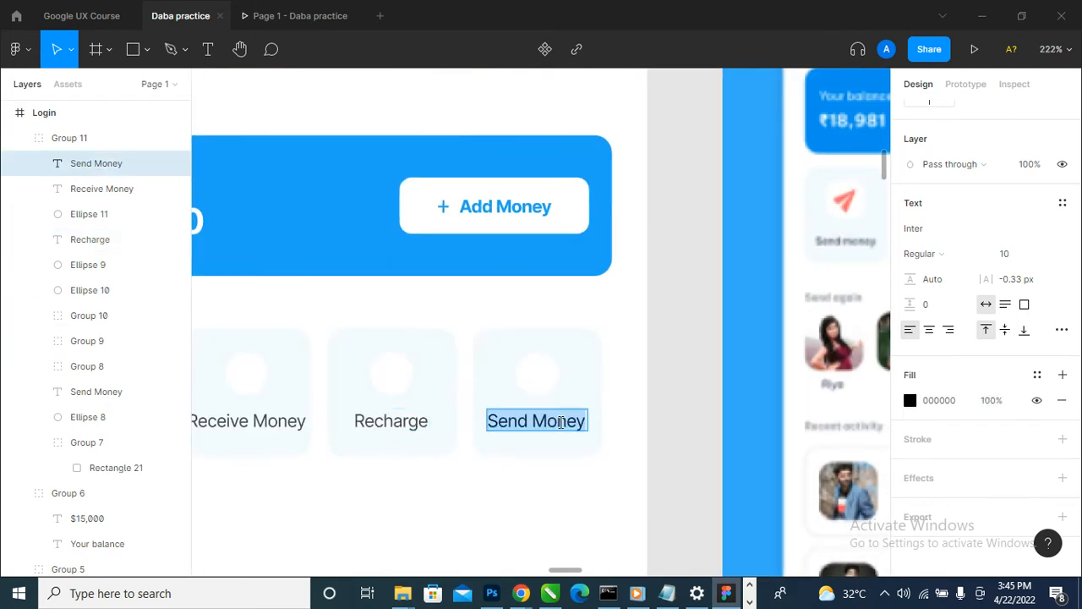
type("Bill Payment")
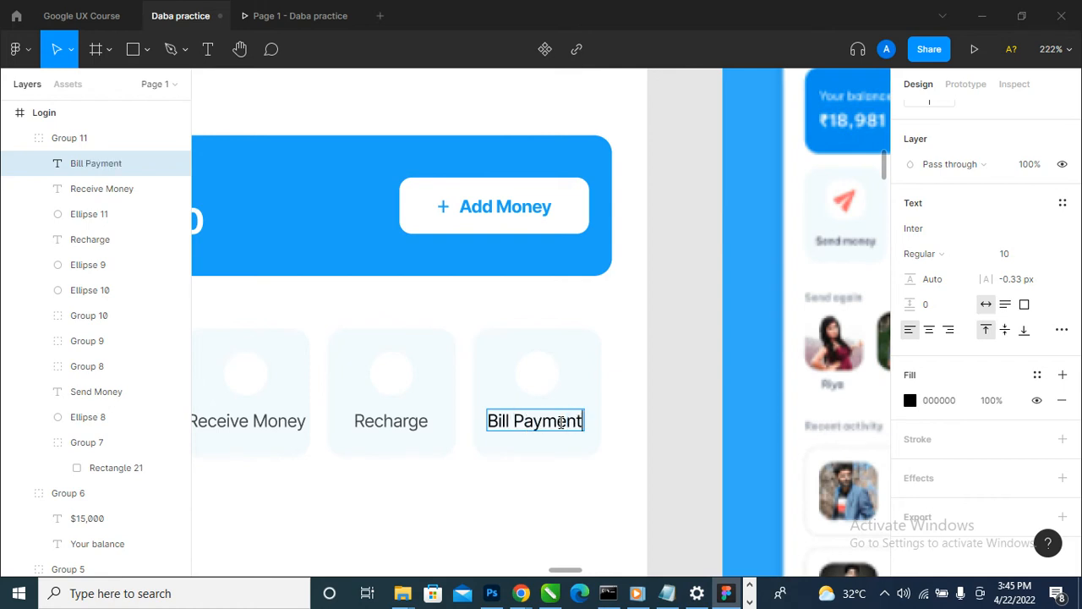
key("Escape")
- Set the Bill Payment label's fill opacity to 70% and centre the label horizontally within its tile
left_click(993, 404)
type("7")
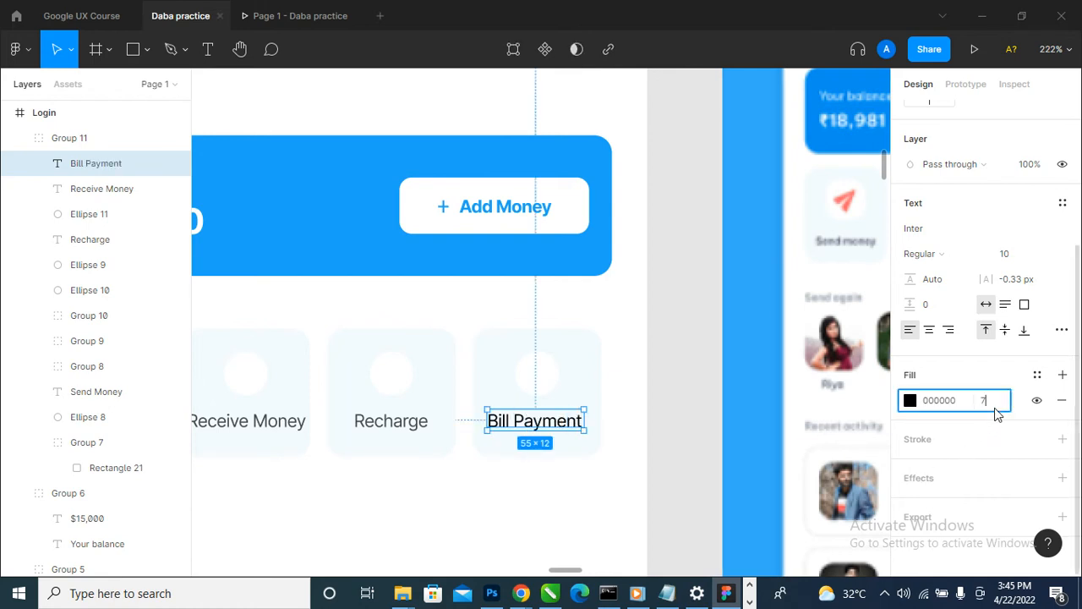
type("0")
key("Return")
scroll(550, 466, "up", 3)
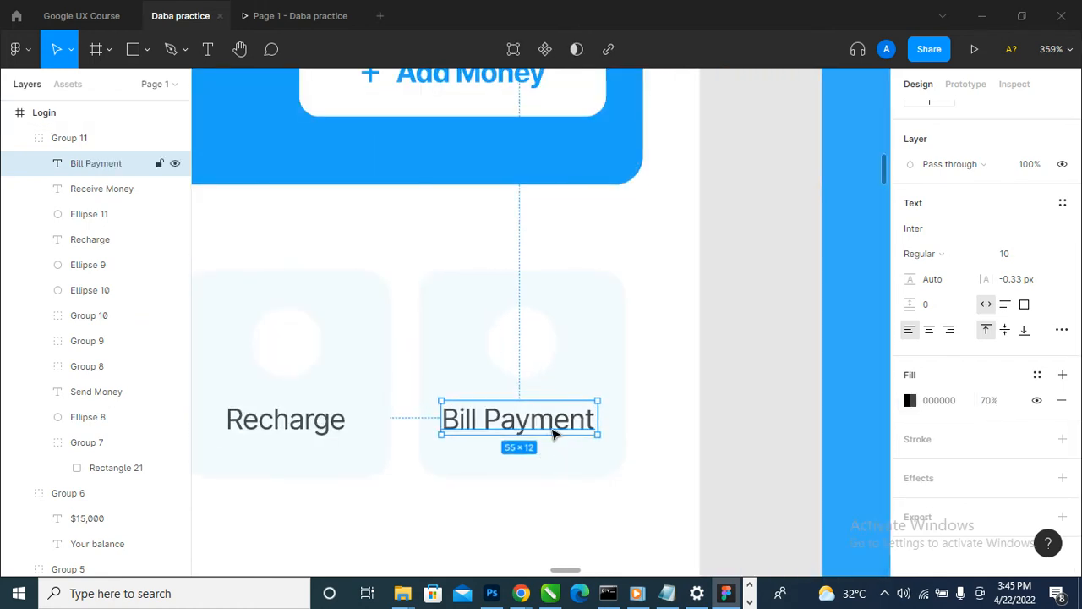
left_click_drag(554, 433, 561, 430)
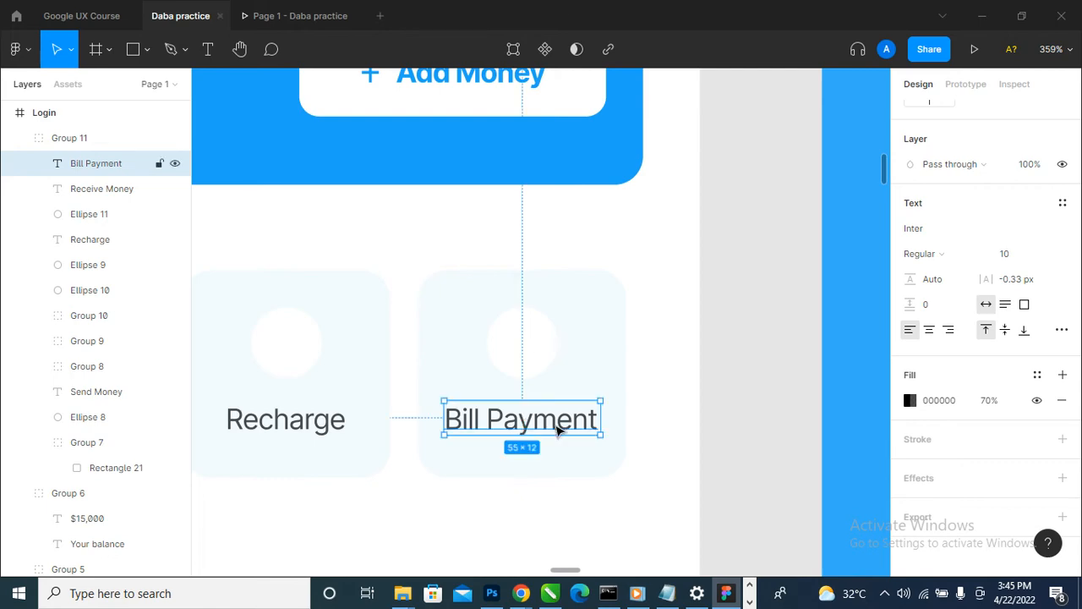
- Check the row of four labelled tiles up close and in the prototype preview
scroll(561, 431, "down", 3)
scroll(574, 394, "down", 5)
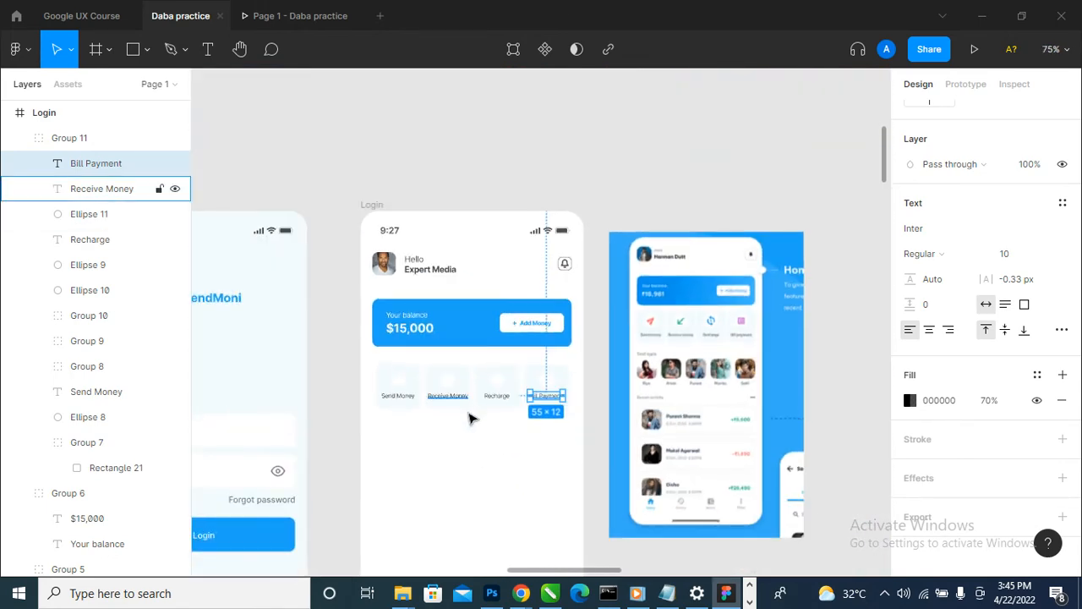
scroll(472, 415, "up", 4)
scroll(455, 413, "up", 4)
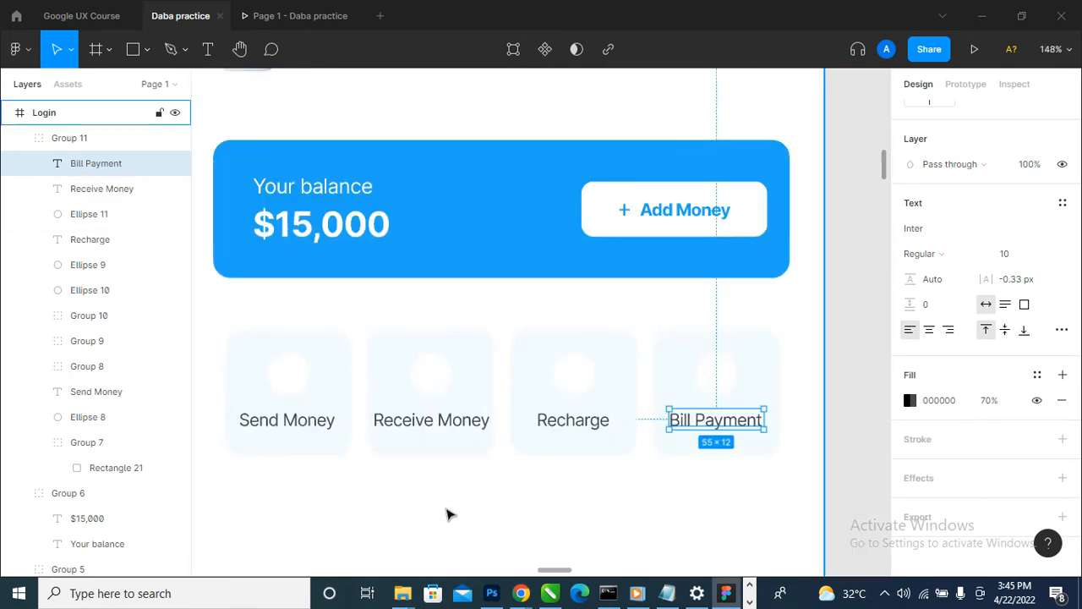
left_click(469, 421)
scroll(469, 421, "down", 5)
left_click(295, 15)
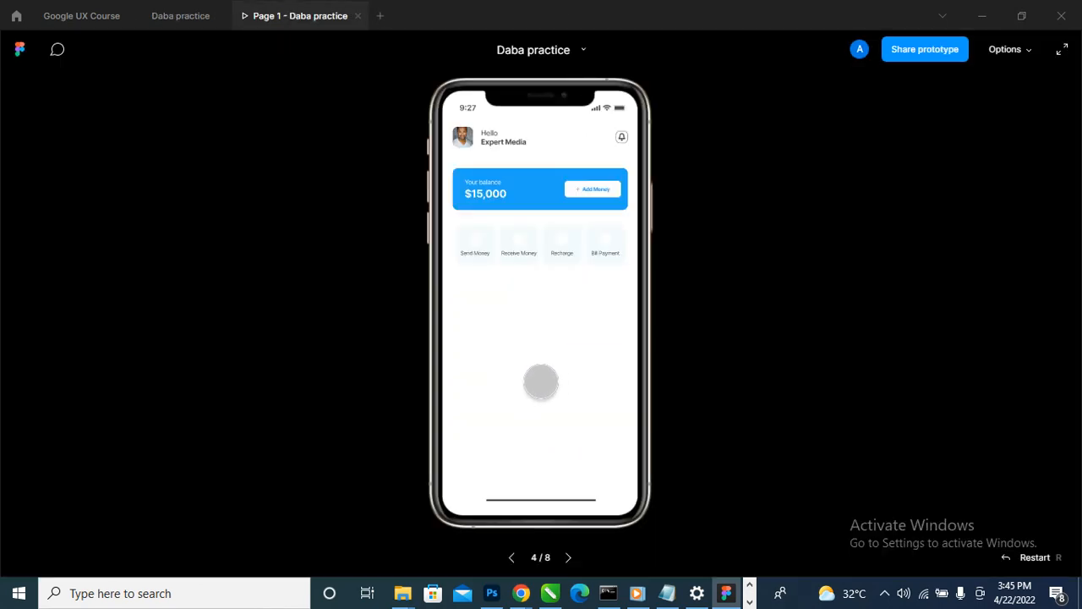
left_click(186, 17)
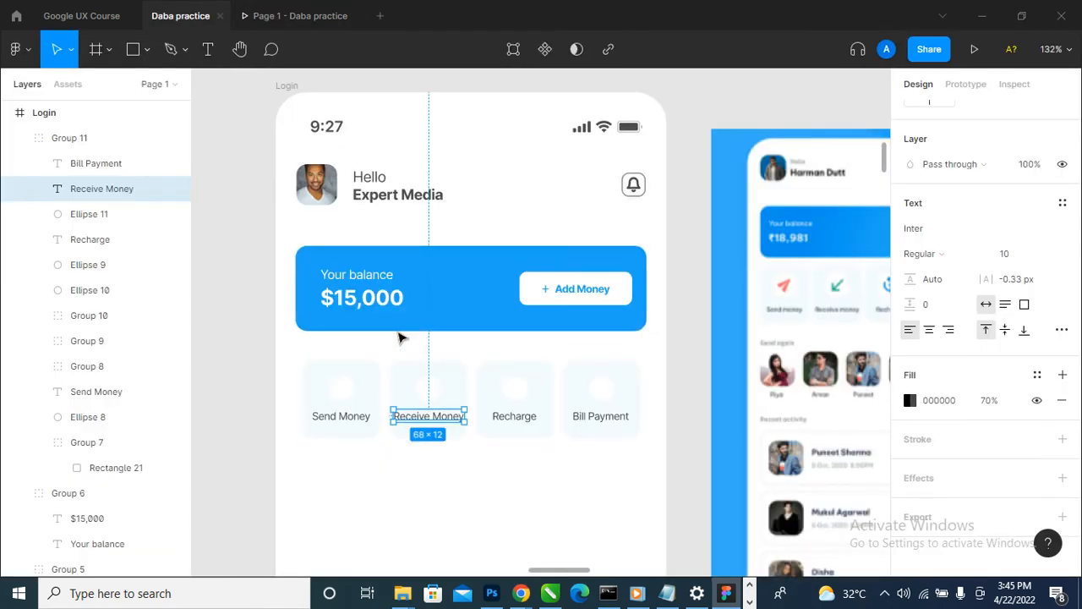
- Set the font weight of the Recharge and Bill Payment labels to Medium
scroll(404, 338, "down", 1)
scroll(449, 449, "up", 3)
left_click(546, 399)
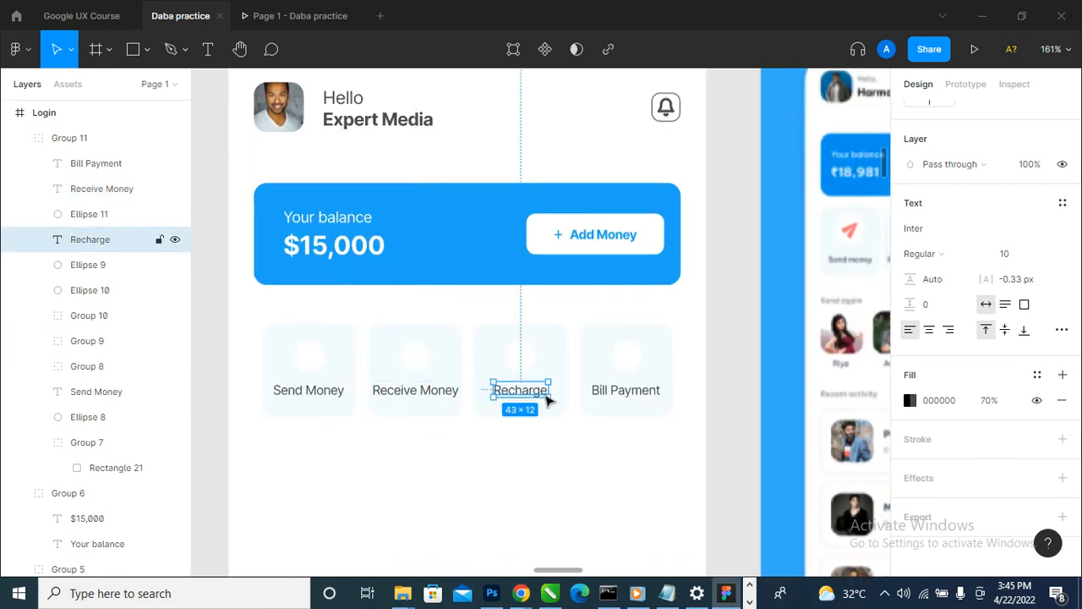
left_click(966, 257)
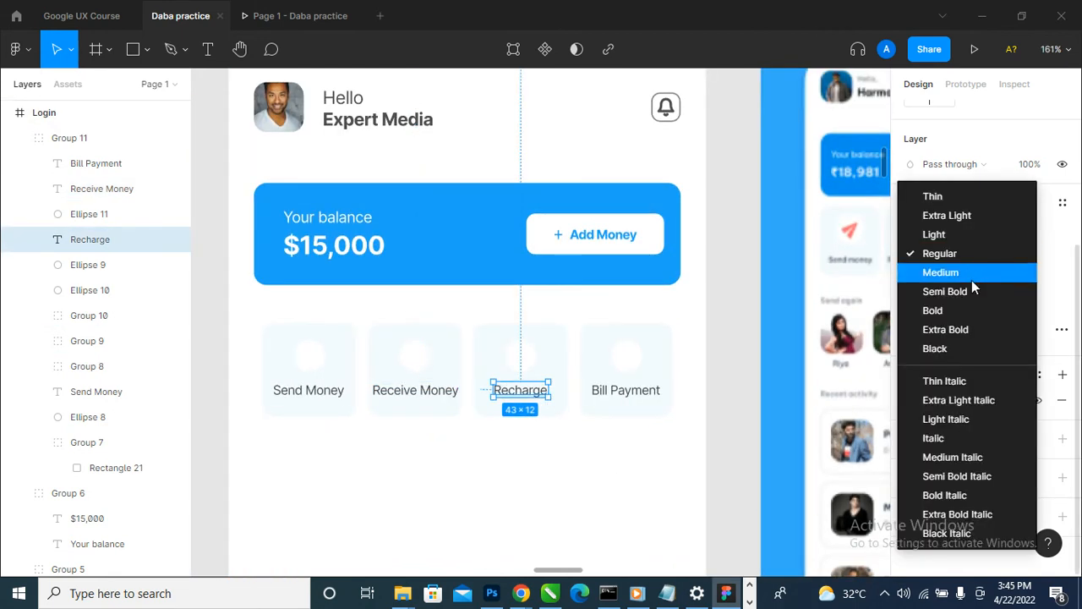
left_click(972, 280)
left_click(635, 396)
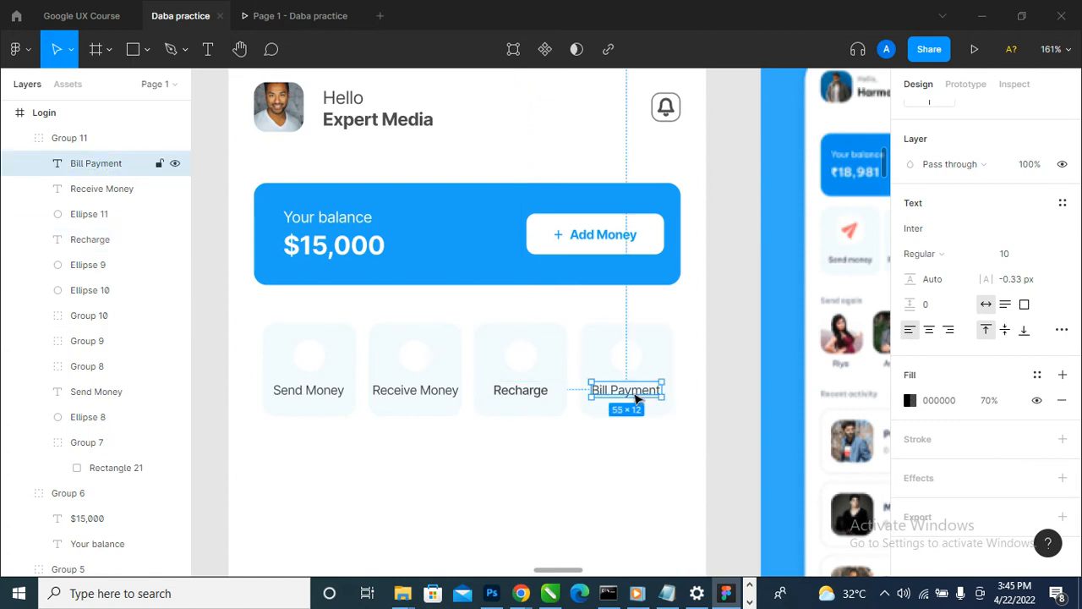
left_click(961, 254)
left_click(972, 274)
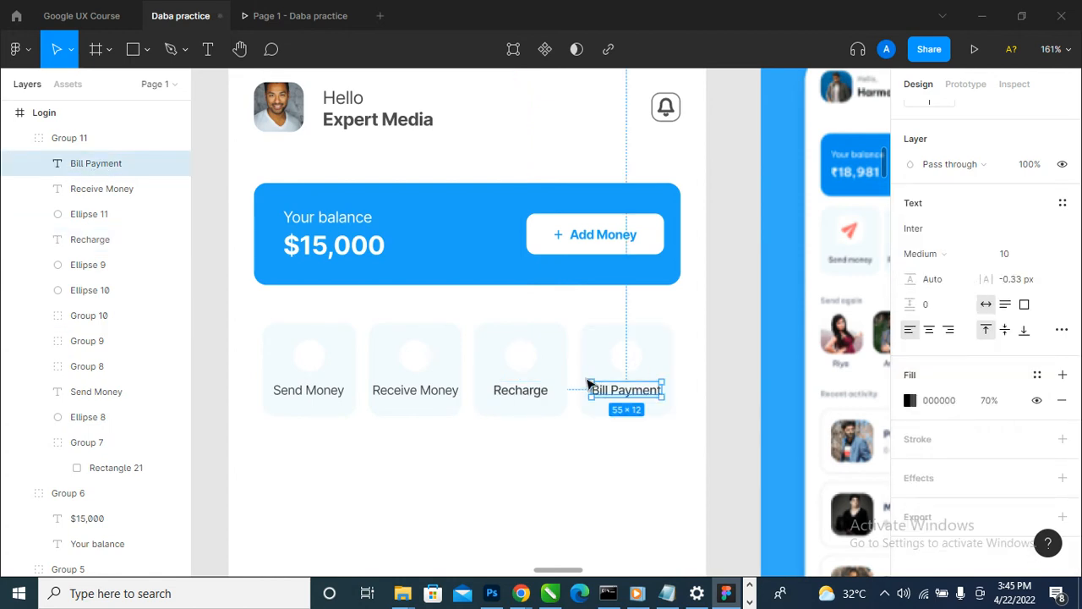
- Set the font weight of the Receive Money and Send Money labels to Medium
left_click(453, 397)
left_click(960, 255)
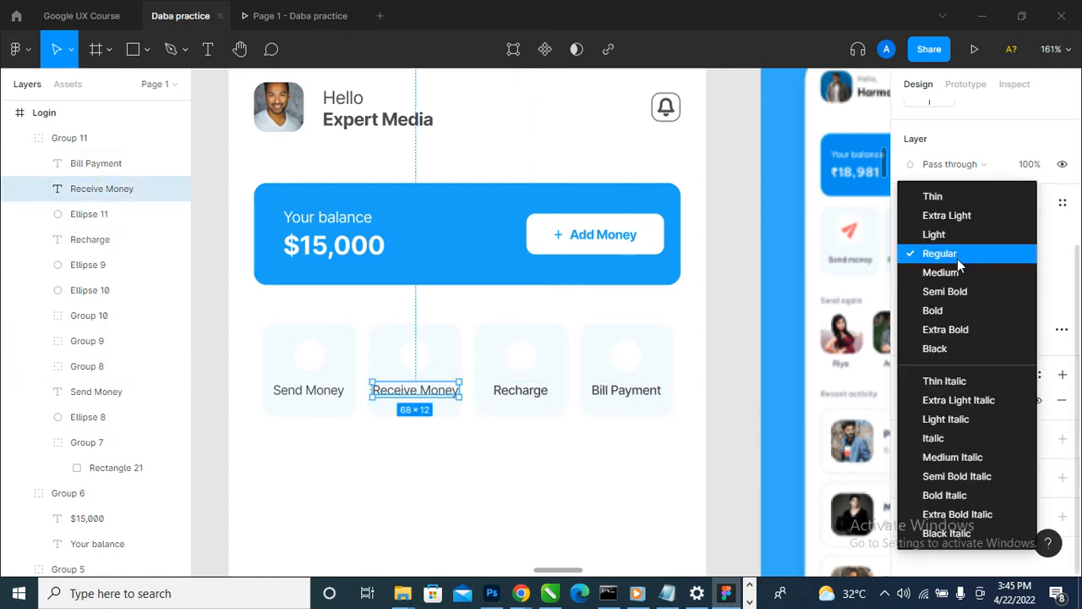
left_click(965, 273)
left_click(334, 394)
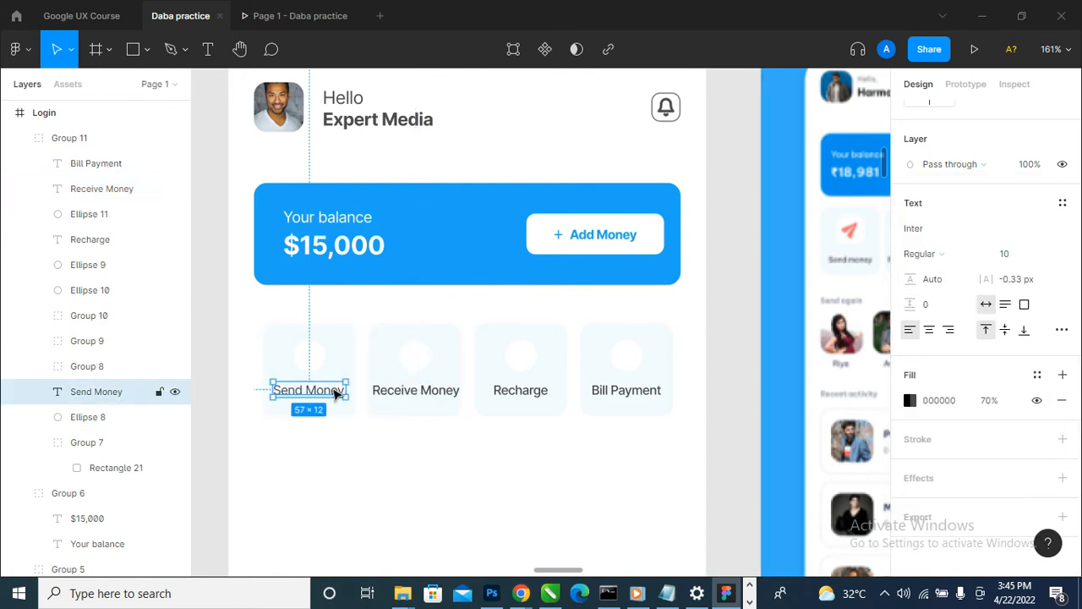
left_click(934, 255)
left_click(960, 272)
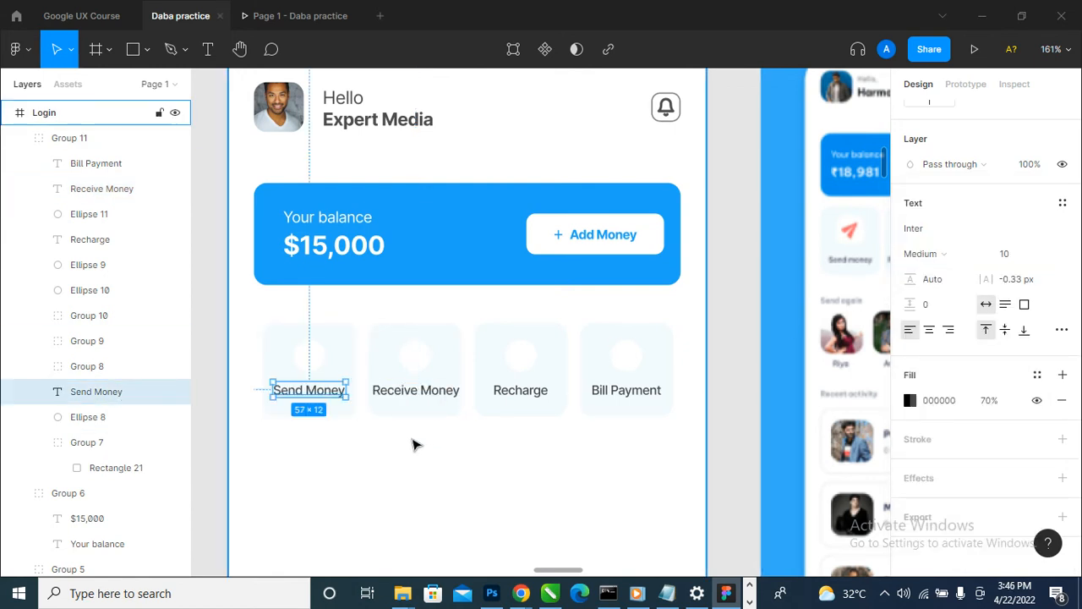
- Open the Feather Icons plugin and move its window clear of the home screen and the reference design
scroll(428, 418, "up", 1)
scroll(427, 417, "down", 3)
scroll(624, 420, "up", 2)
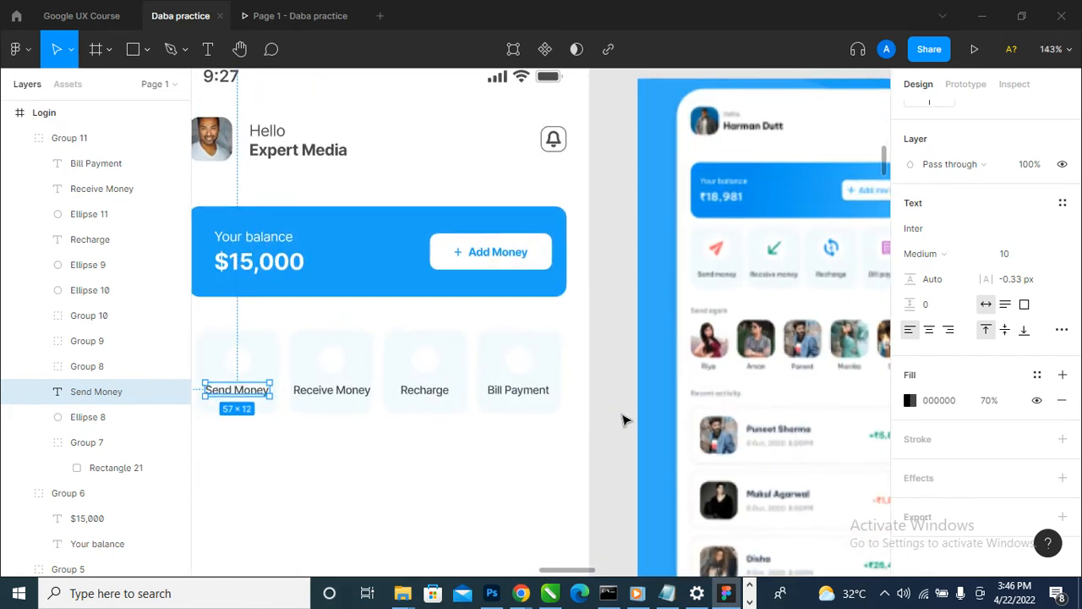
scroll(623, 420, "down", 3)
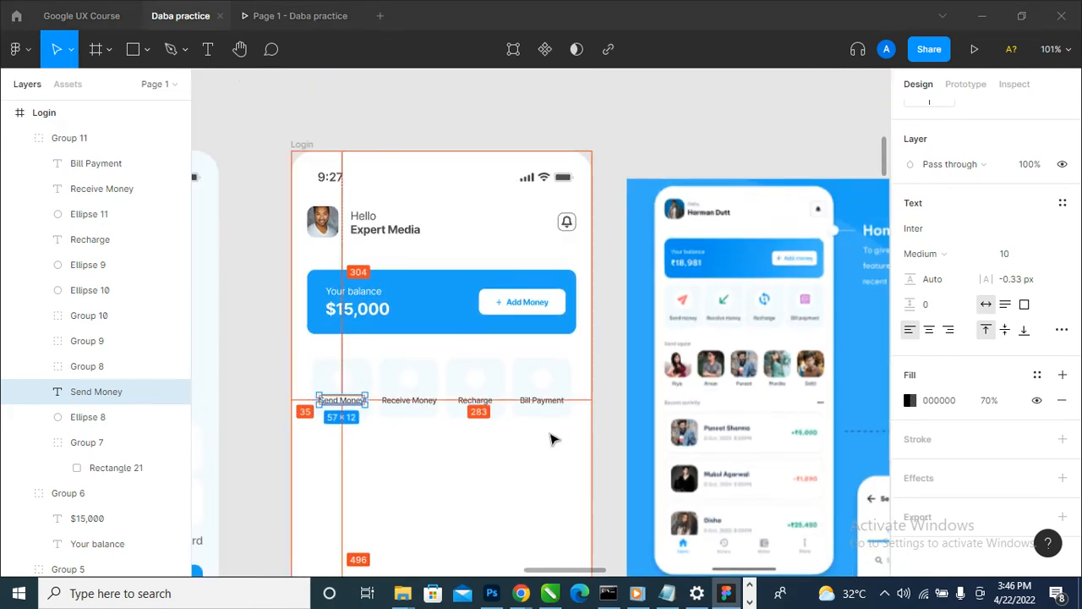
left_click(17, 51)
mouse_move(127, 266)
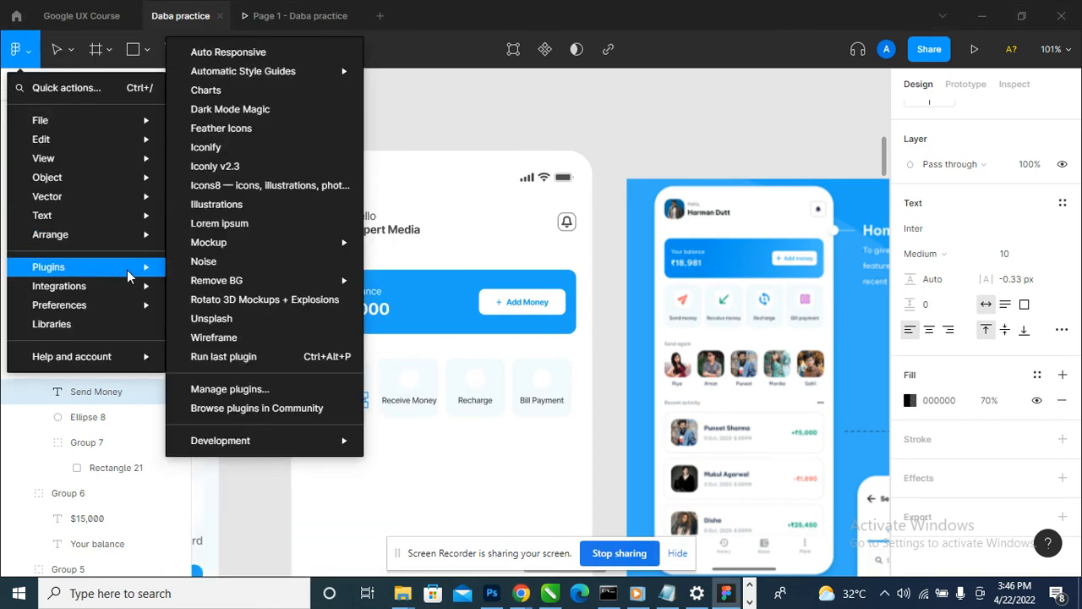
left_click(273, 139)
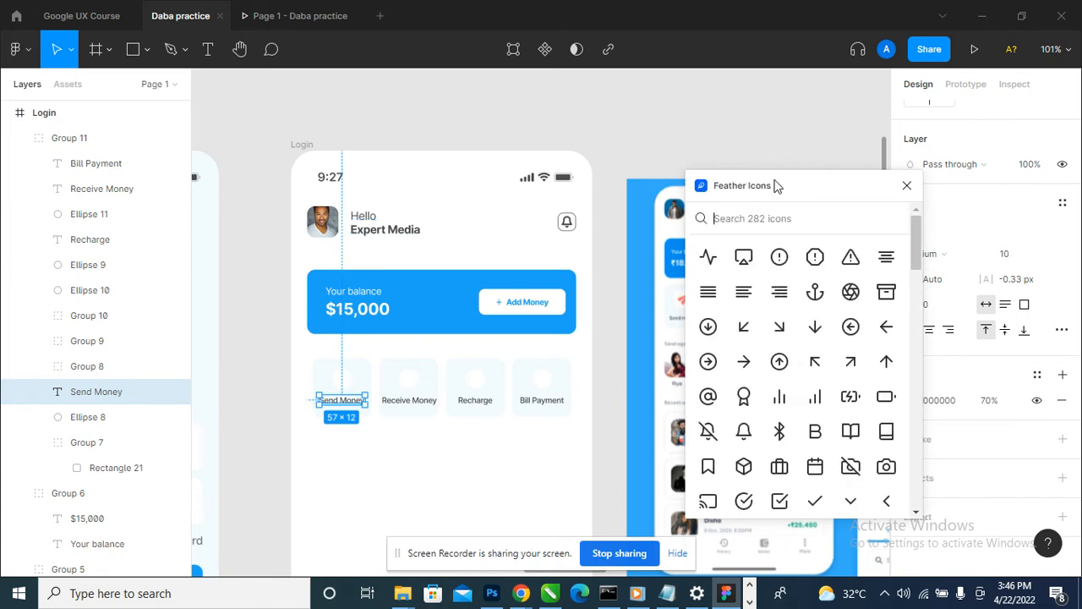
left_click_drag(775, 180, 883, 199)
key("s")
key("n")
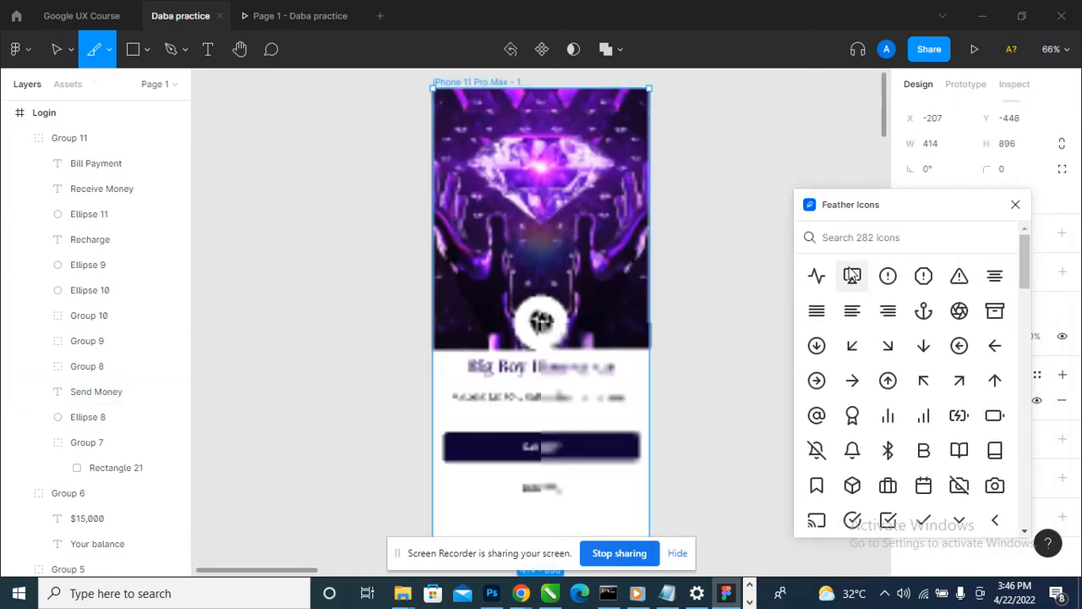
scroll(479, 271, "down", 5)
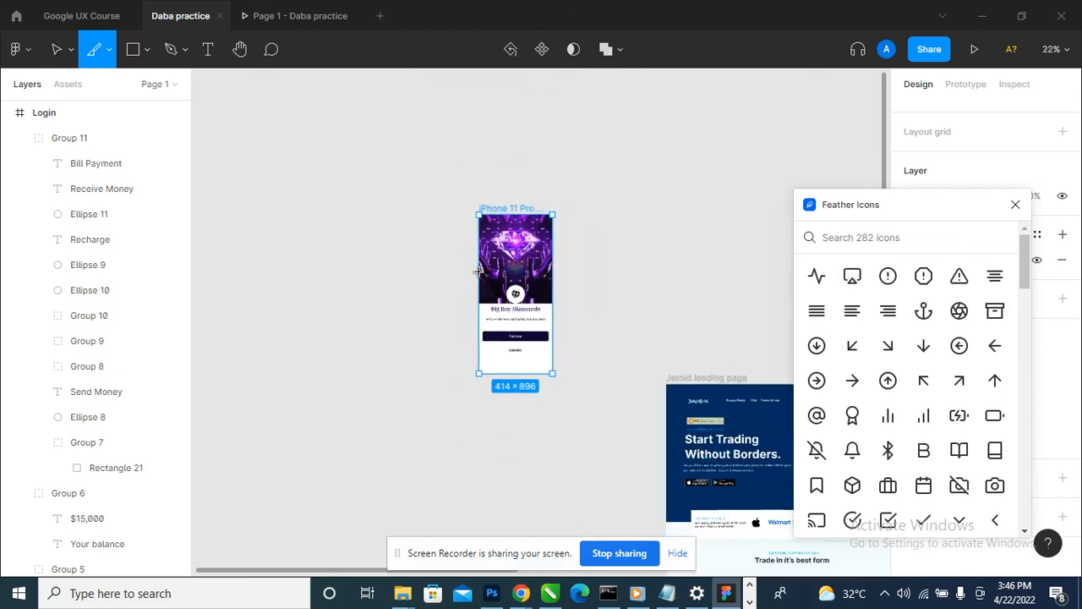
scroll(479, 271, "down", 5)
scroll(696, 330, "up", 7)
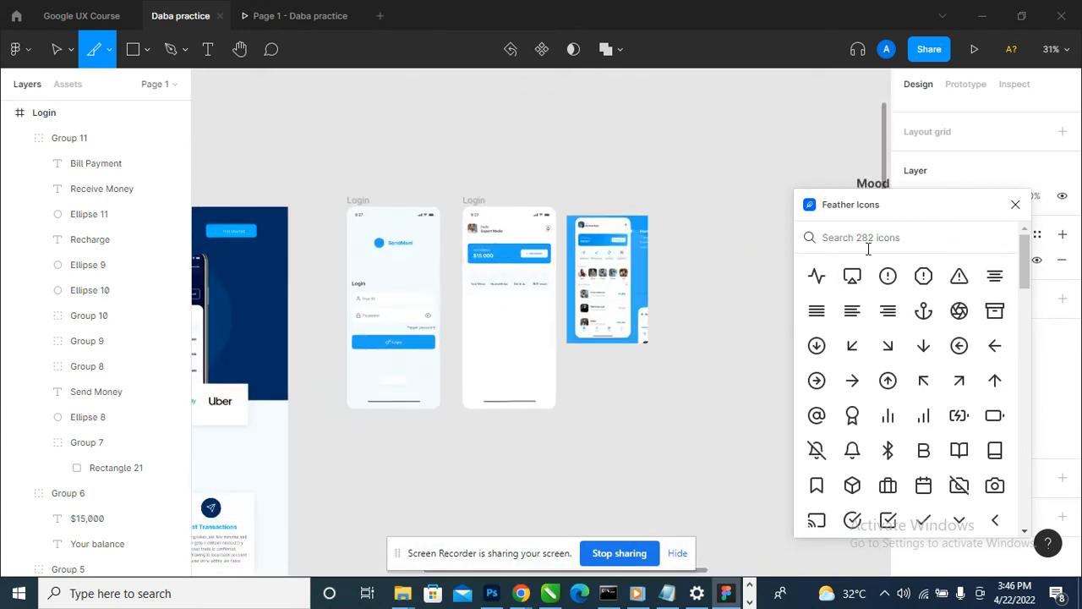
- Search the Feather icons for "send" and insert the paper-plane send icon
left_click(876, 241)
type("send")
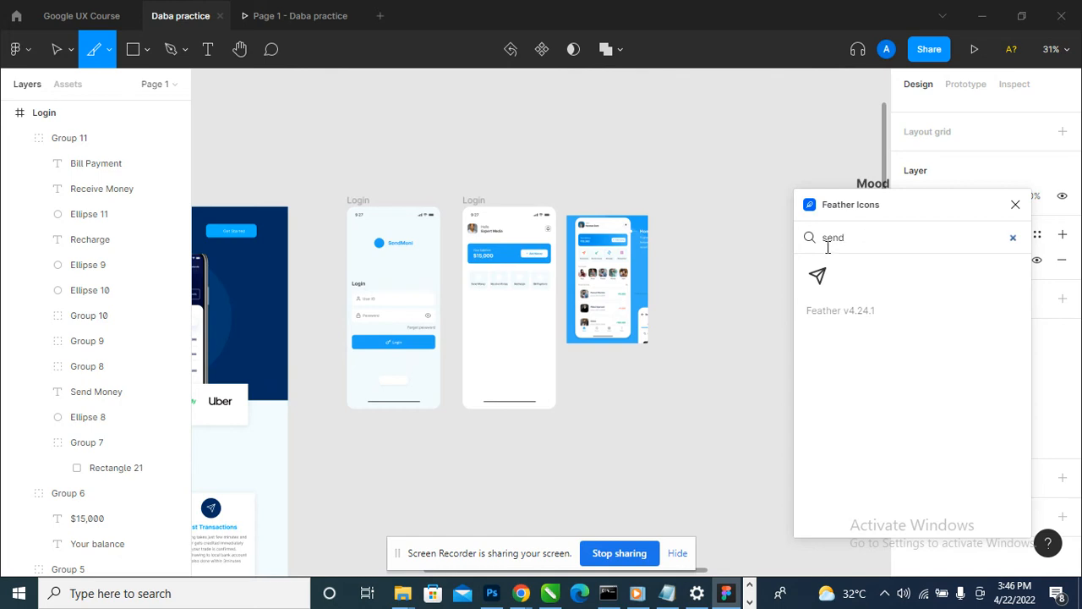
left_click(818, 275)
- Search the Feather icons for "rec" and clear the search text again
scroll(651, 224, "up", 3)
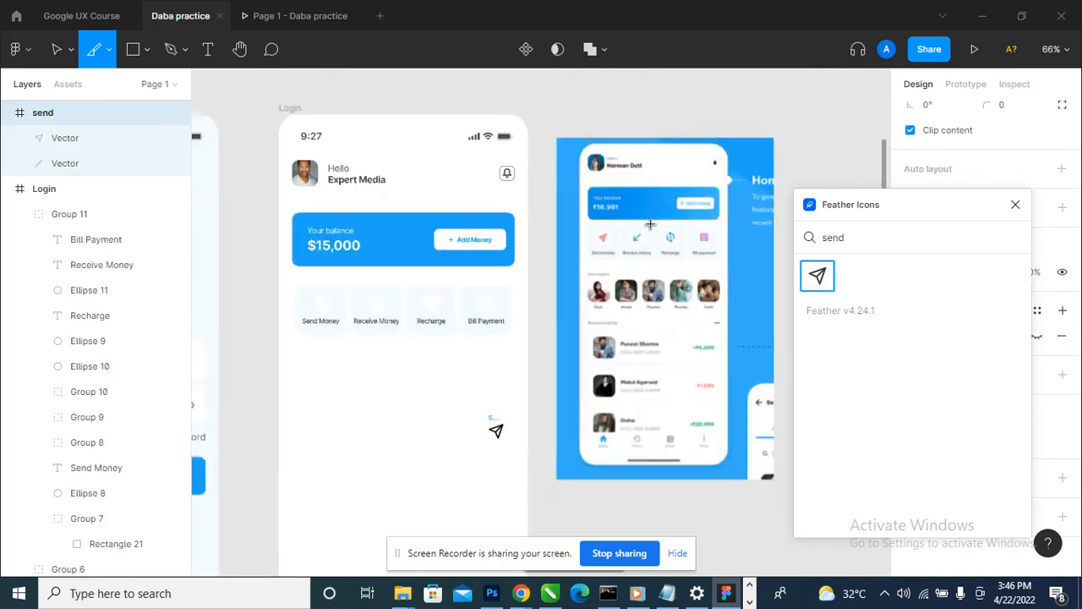
scroll(651, 224, "down", 2)
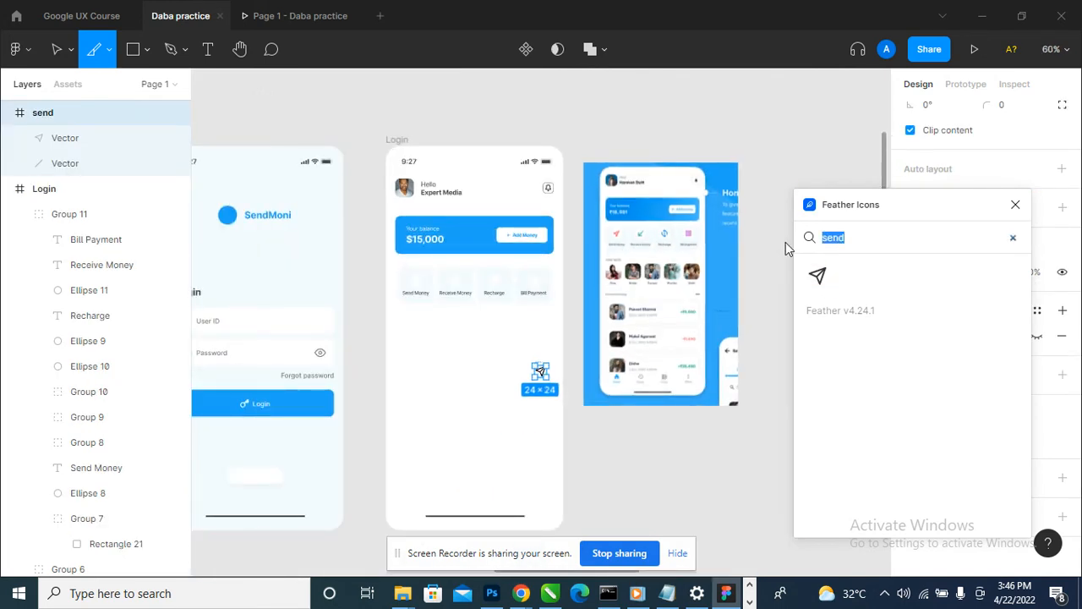
type("reco")
key("BackSpace")
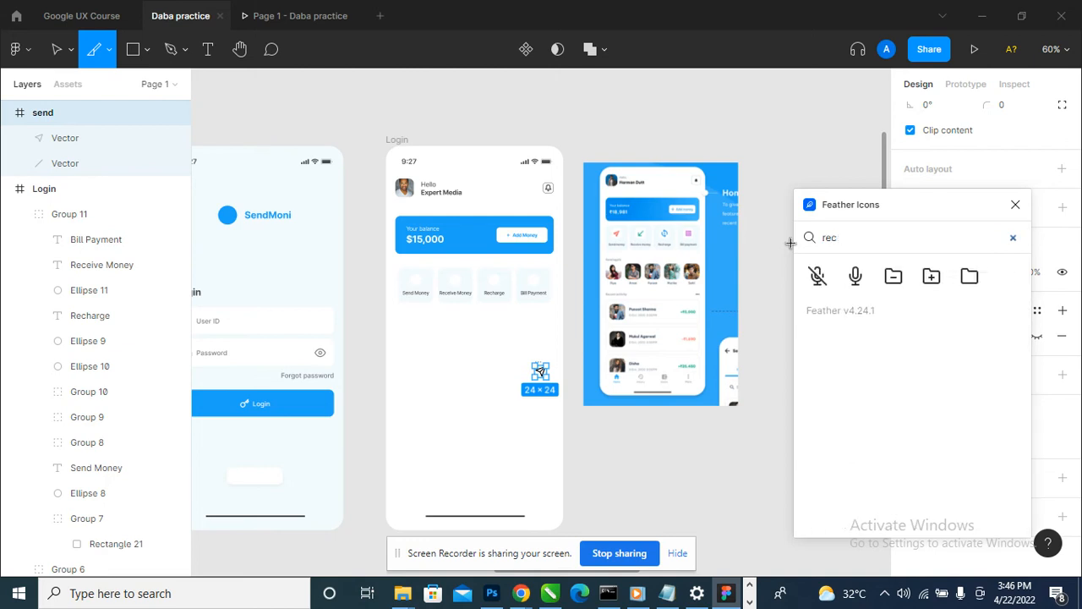
key("BackSpace")
key("BackSpace")
key("BackSpace")
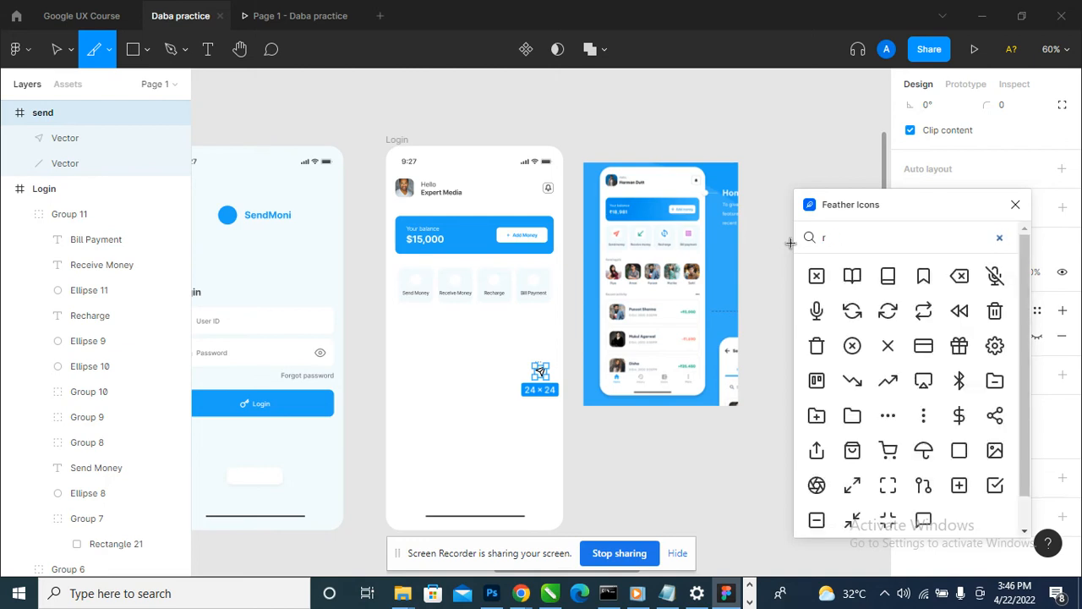
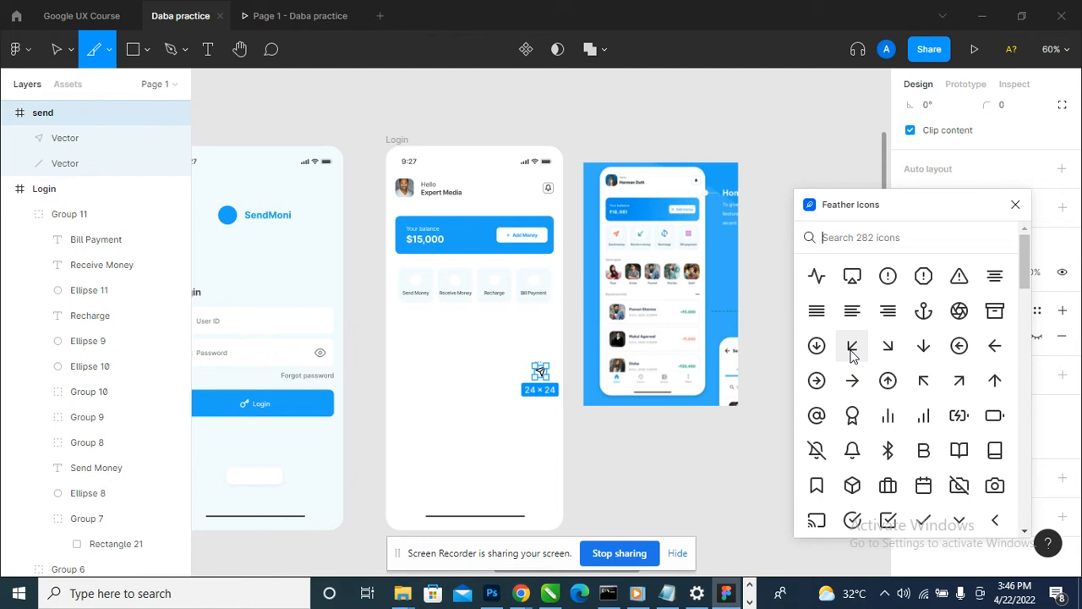
- Search the Feather icons for "inco", clear the search text and insert the arrow-down-left icon
left_click(876, 238)
type("inco")
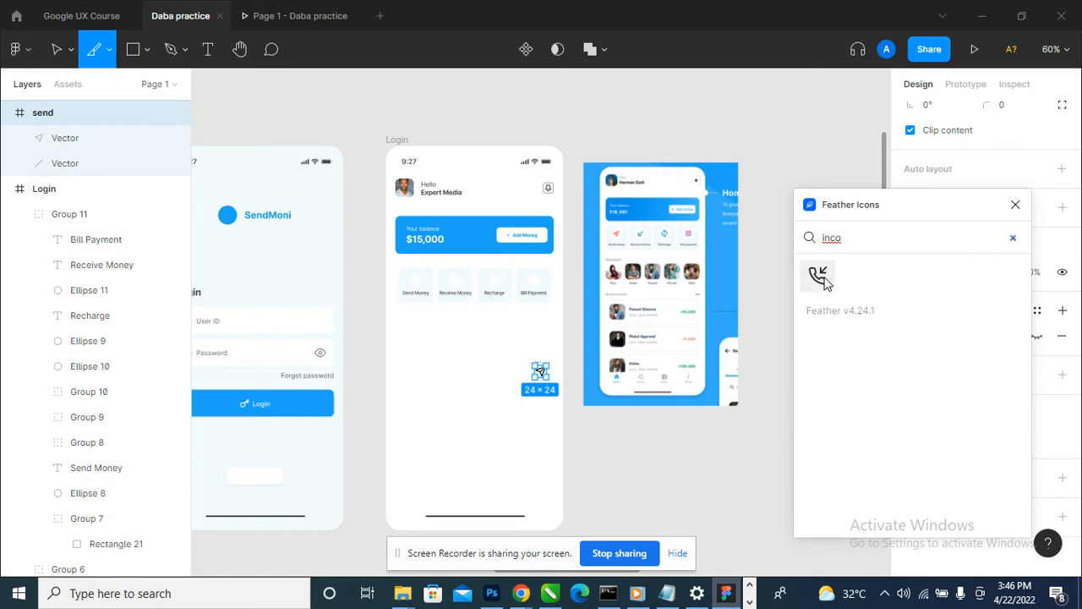
key("BackSpace")
key("BackSpace")
key("BackSpace")
key("BackSpace")
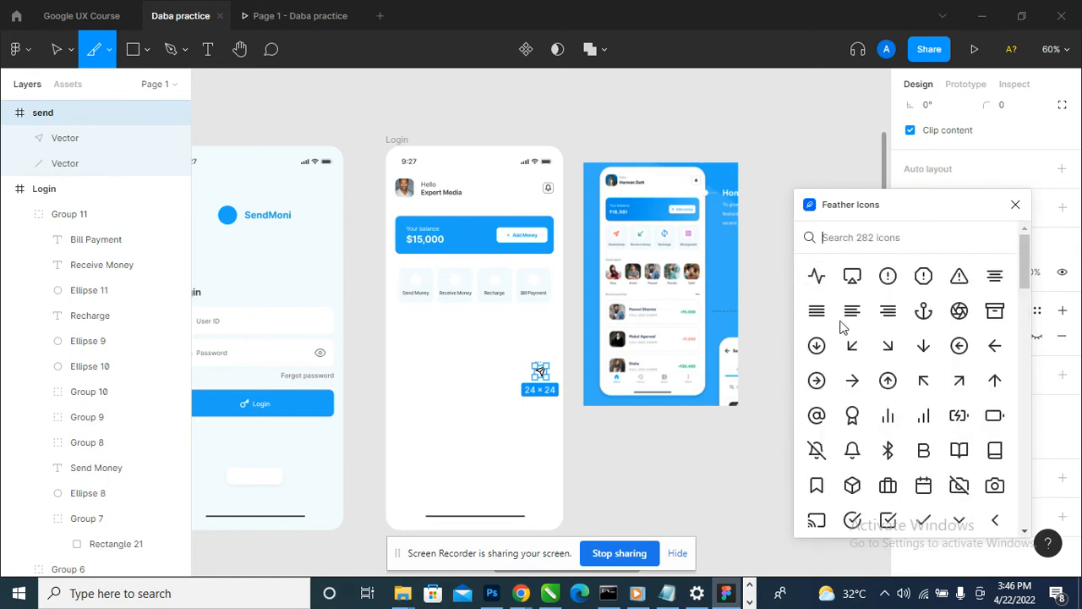
left_click(852, 348)
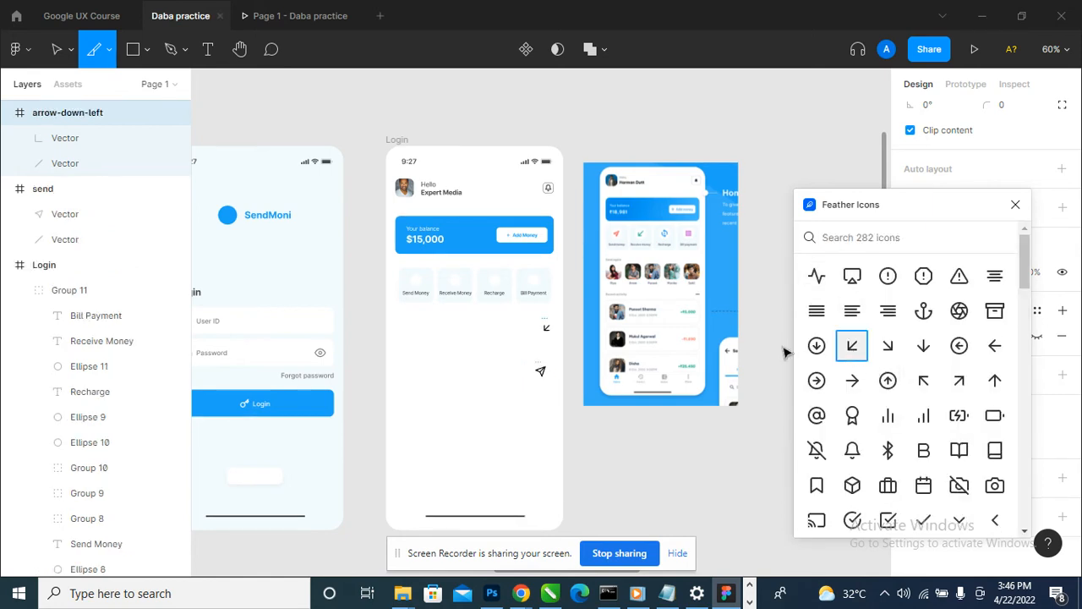
- Search the Feather icons for "re" and insert the refresh-cw icon, finishing with the Move tool active
scroll(683, 243, "up", 5)
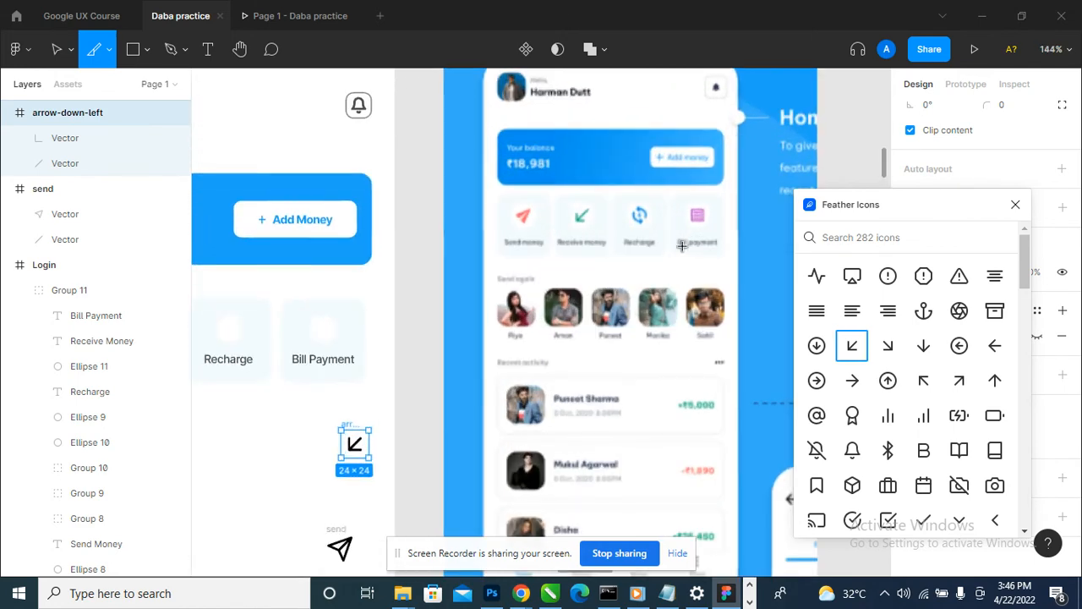
scroll(714, 245, "down", 3)
left_click(864, 239)
type("rec")
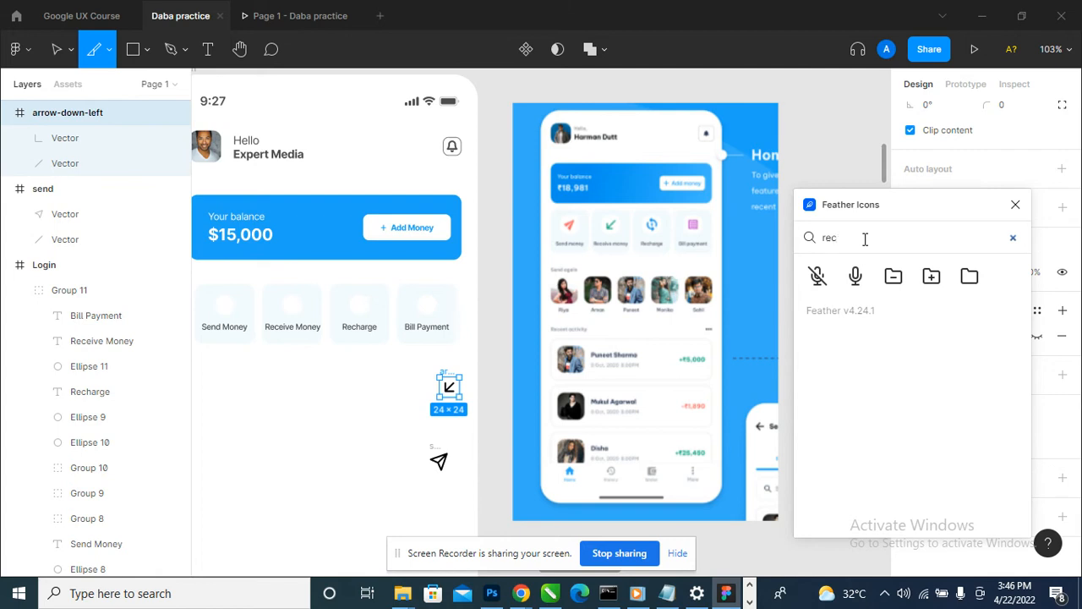
key("BackSpace")
key("BackSpace")
type("ec")
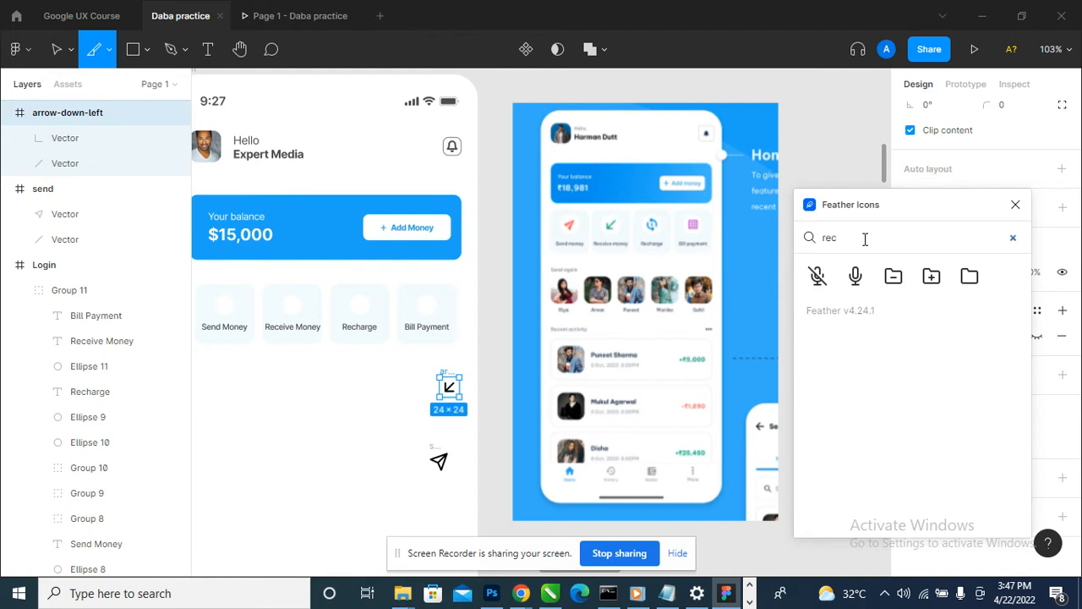
key("BackSpace")
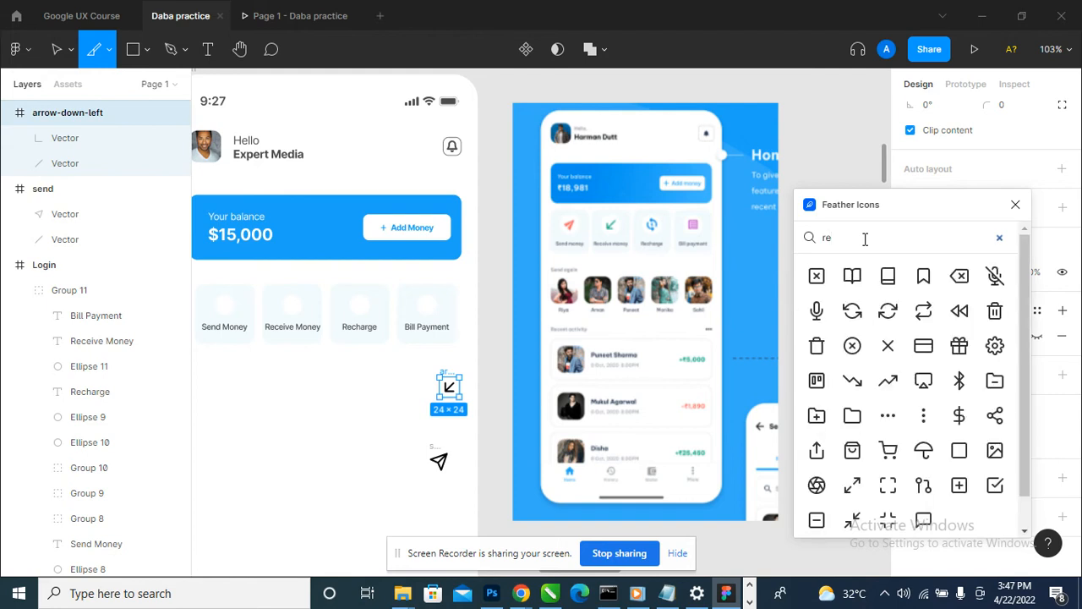
left_click(887, 317)
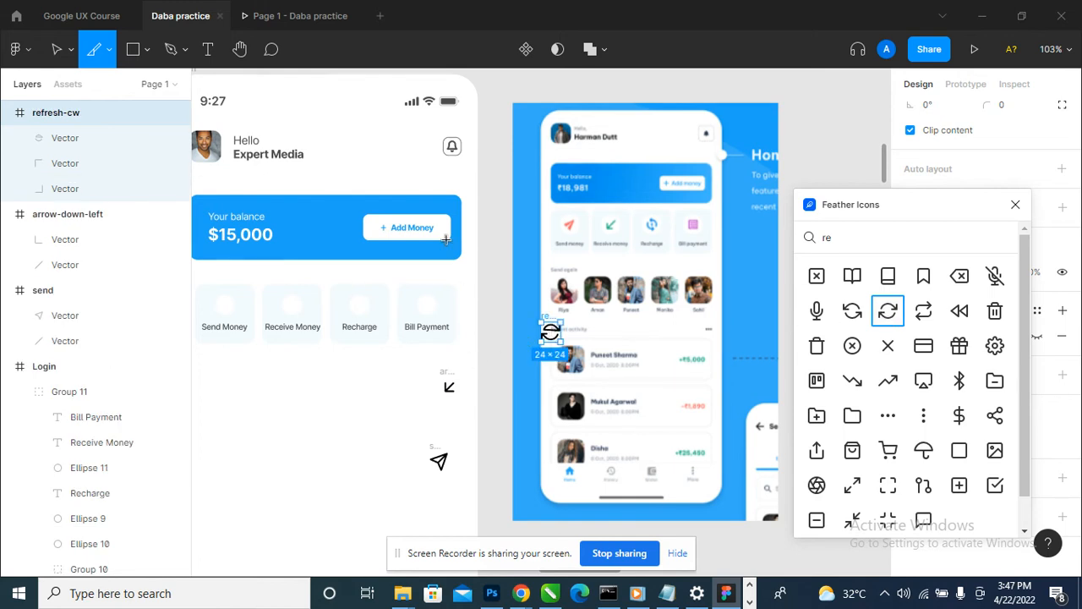
left_click(58, 51)
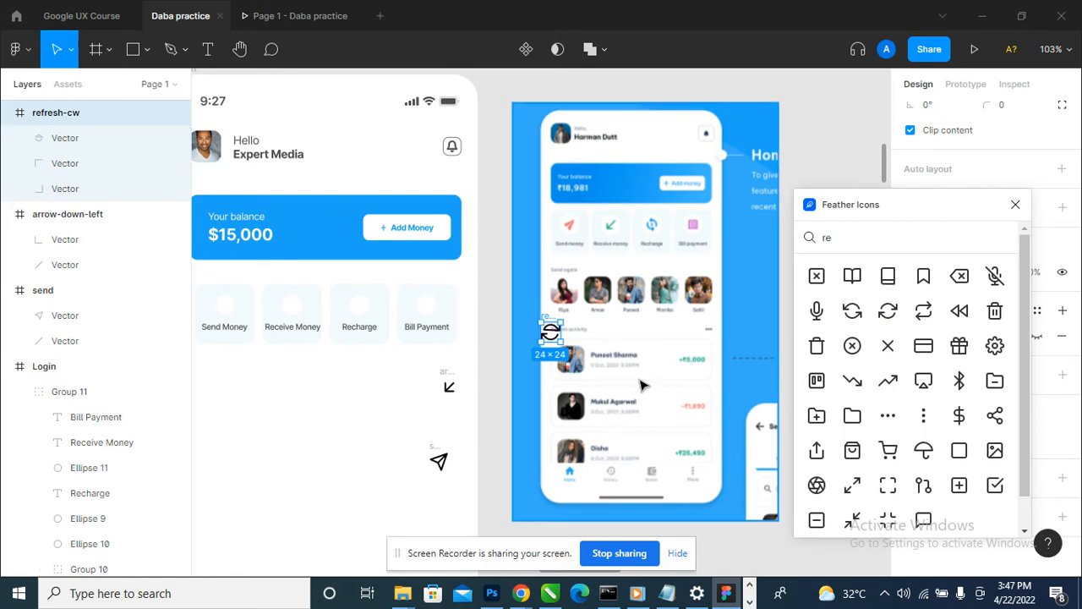
left_click(550, 331)
left_click(553, 335)
left_click_drag(554, 335, 419, 358)
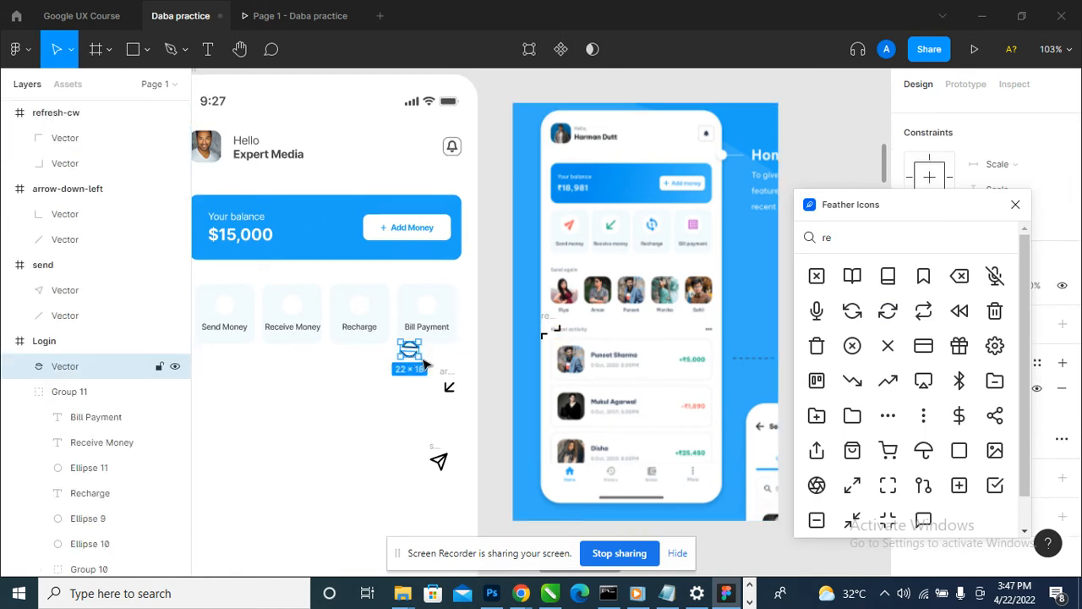
key("ctrl+z")
left_click(548, 317)
left_click_drag(549, 318, 422, 330)
key("ctrl+z")
left_click_drag(546, 318, 359, 351)
key("ctrl+z")
- Shift the reference image away from the home screen and move the refresh icon into the home screen below the Recharge tile
left_click_drag(656, 406, 753, 407)
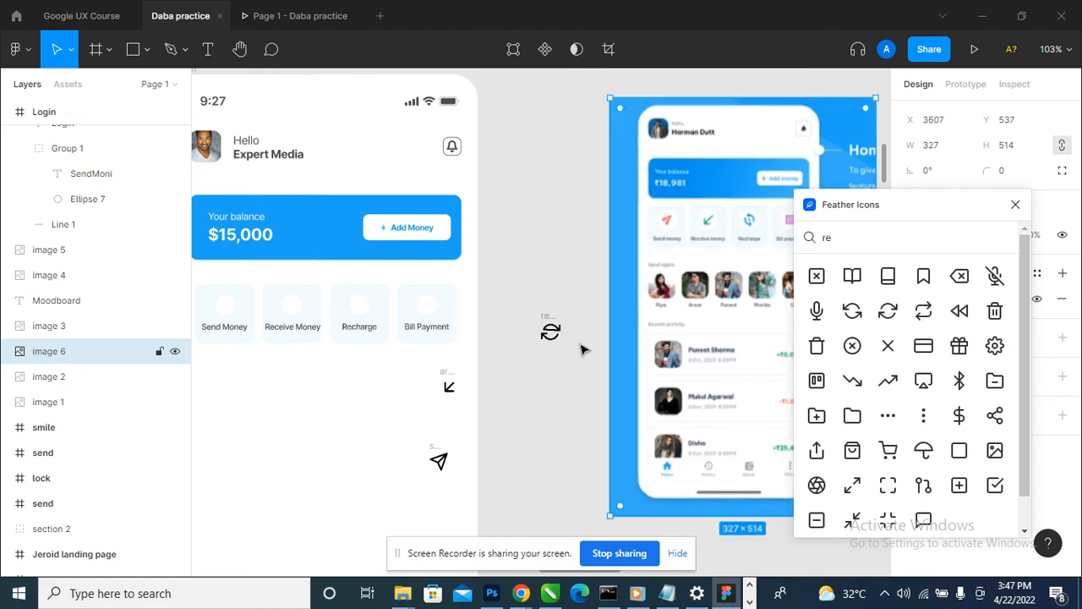
left_click_drag(551, 331, 351, 380)
scroll(884, 349, "down", 1)
scroll(884, 349, "up", 1)
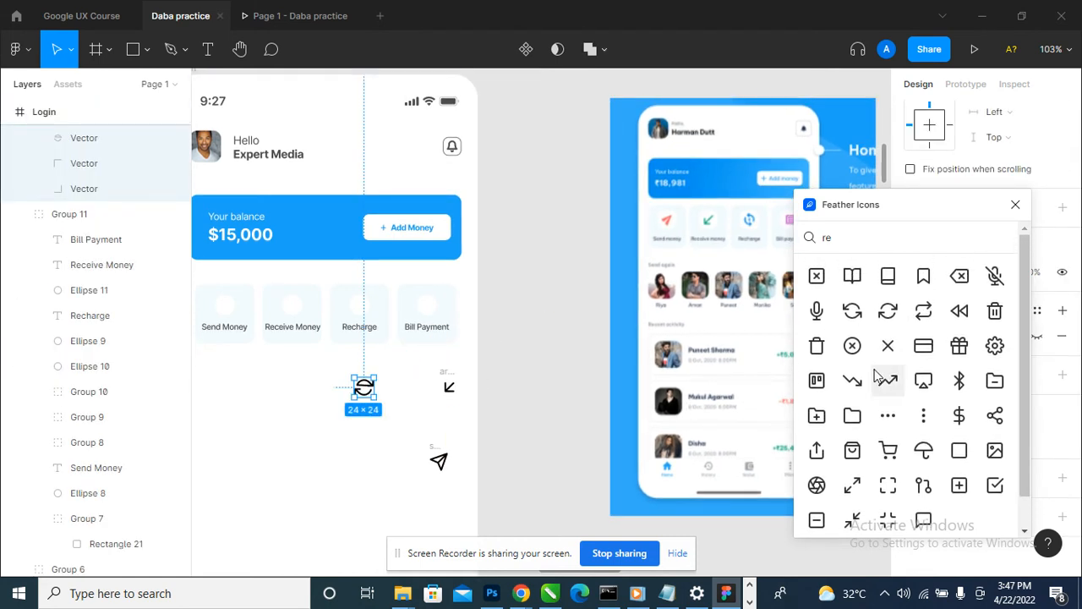
- Search the Feather icons for "boo", insert the book icon and close the plugin
left_click_drag(897, 212, 942, 207)
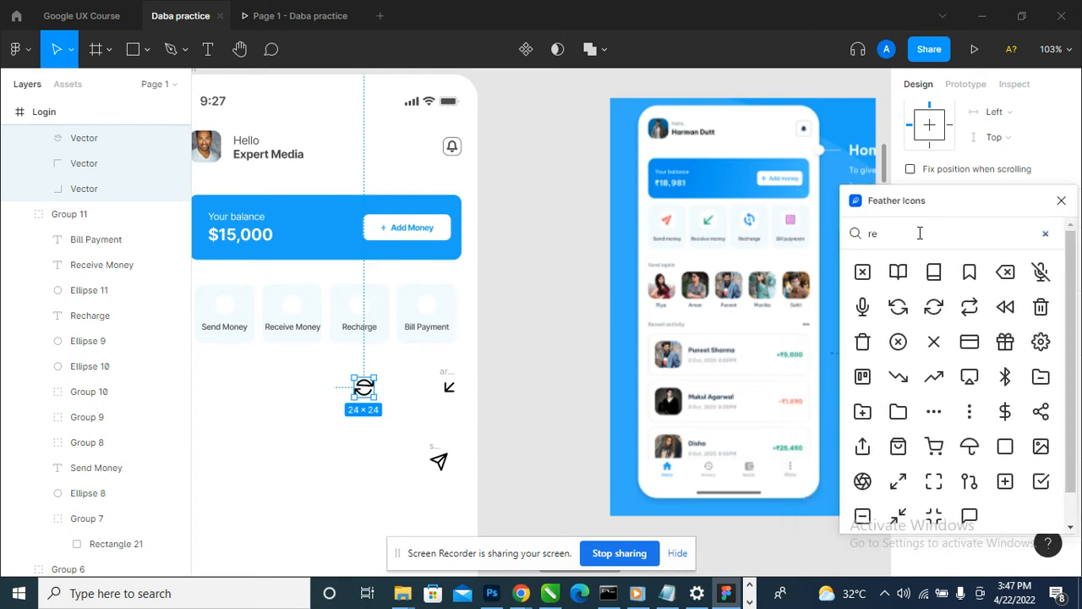
type("boo")
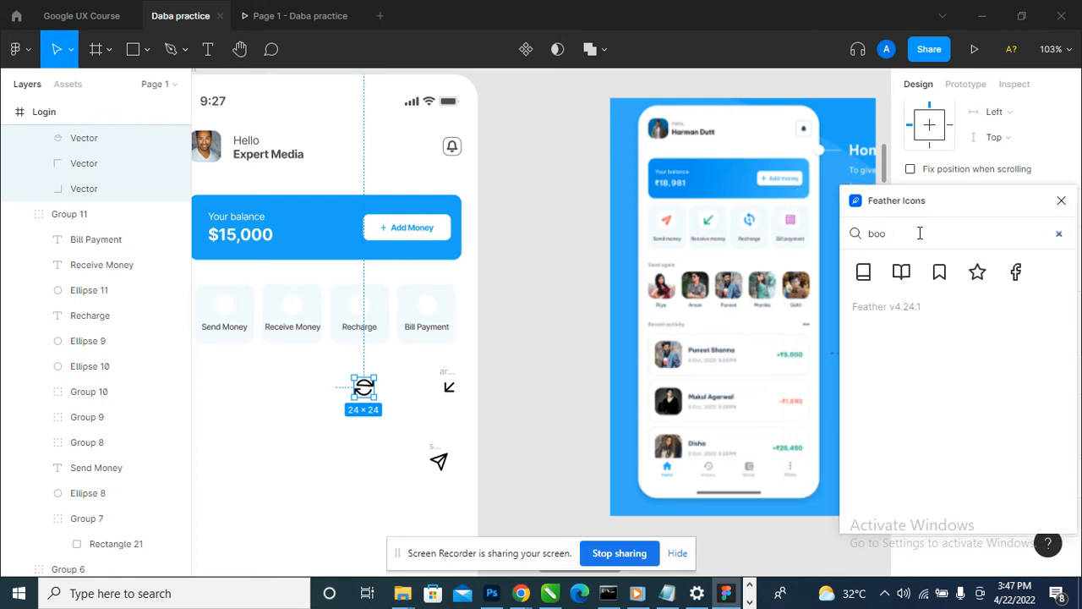
left_click(864, 272)
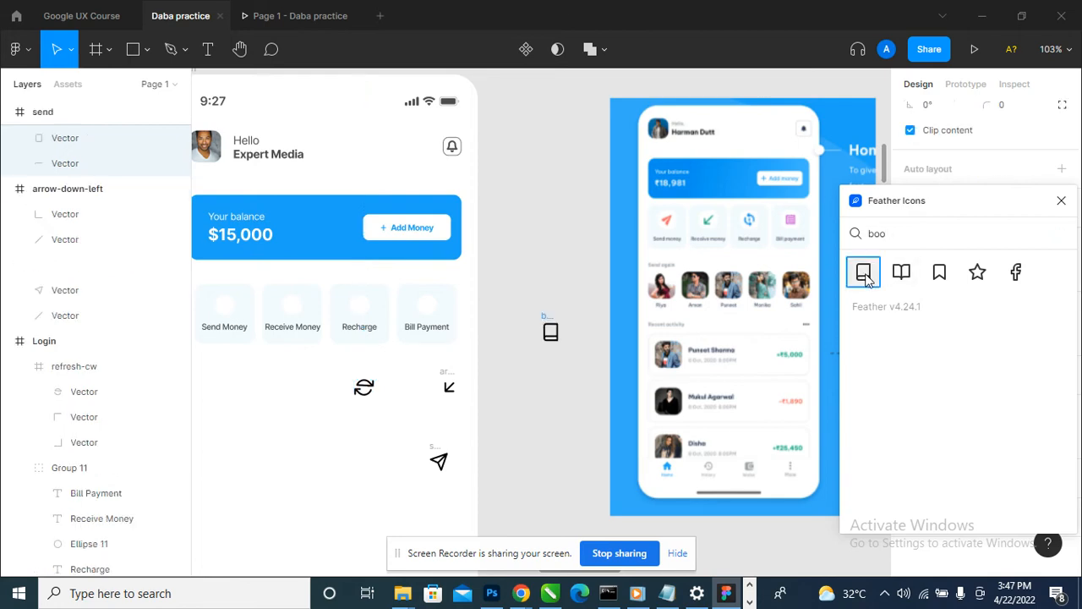
left_click(1062, 200)
- Nest the send icon layer in the home screen's Login frame and the arrow-down-left layer inside the send frame
scroll(709, 270, "down", 2)
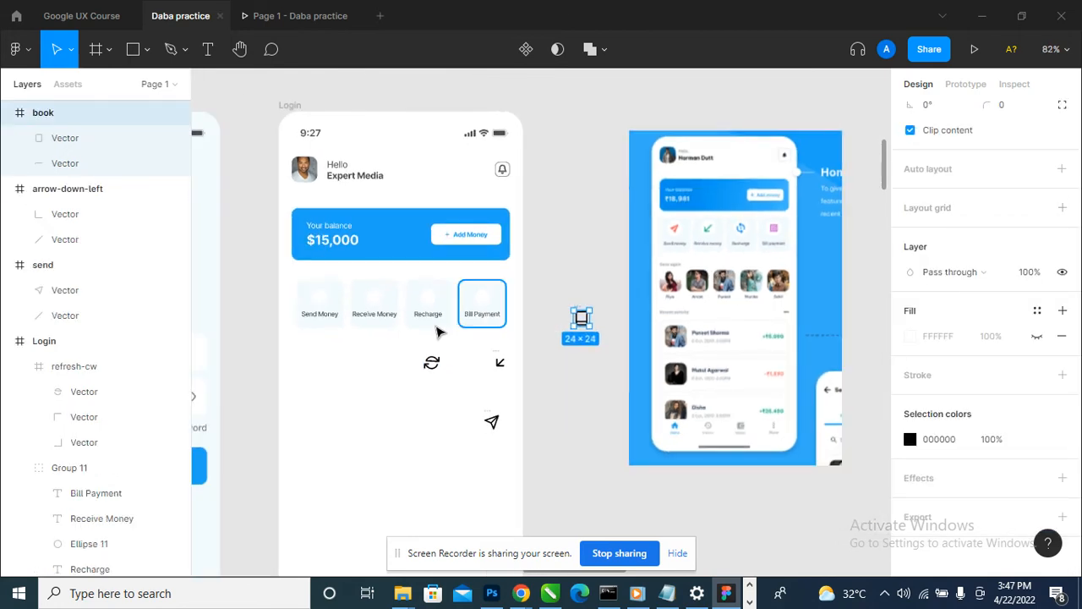
scroll(343, 345, "up", 3)
scroll(508, 396, "down", 3)
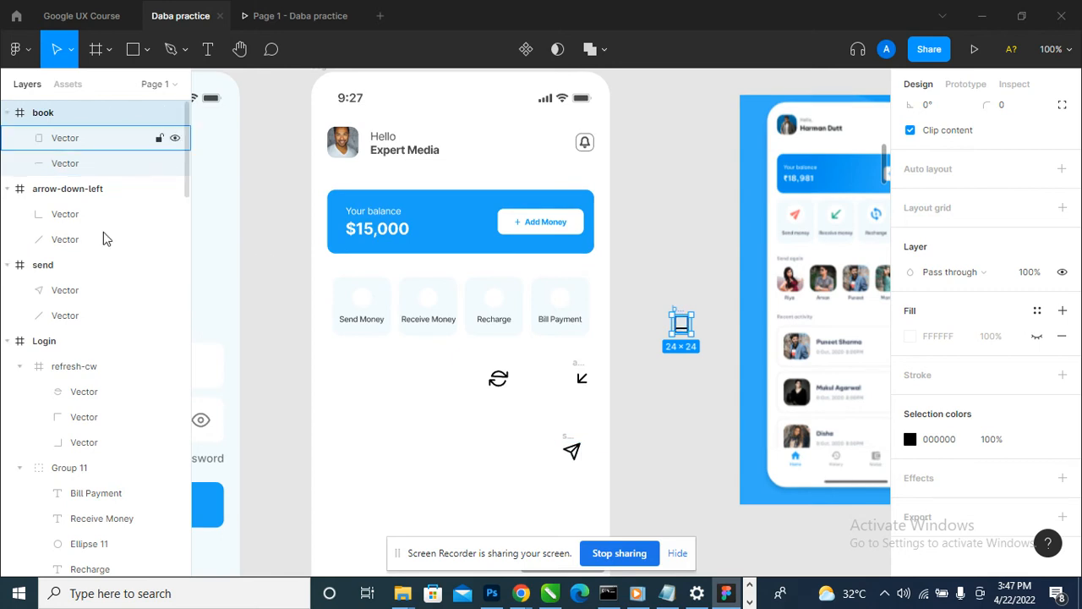
left_click(75, 265)
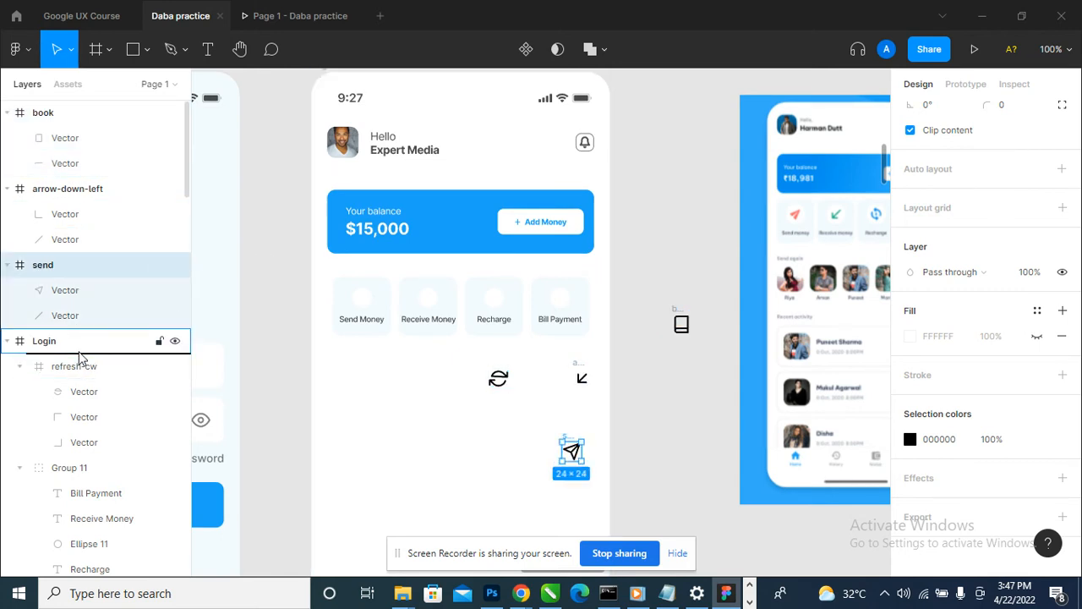
left_click_drag(80, 358, 83, 356)
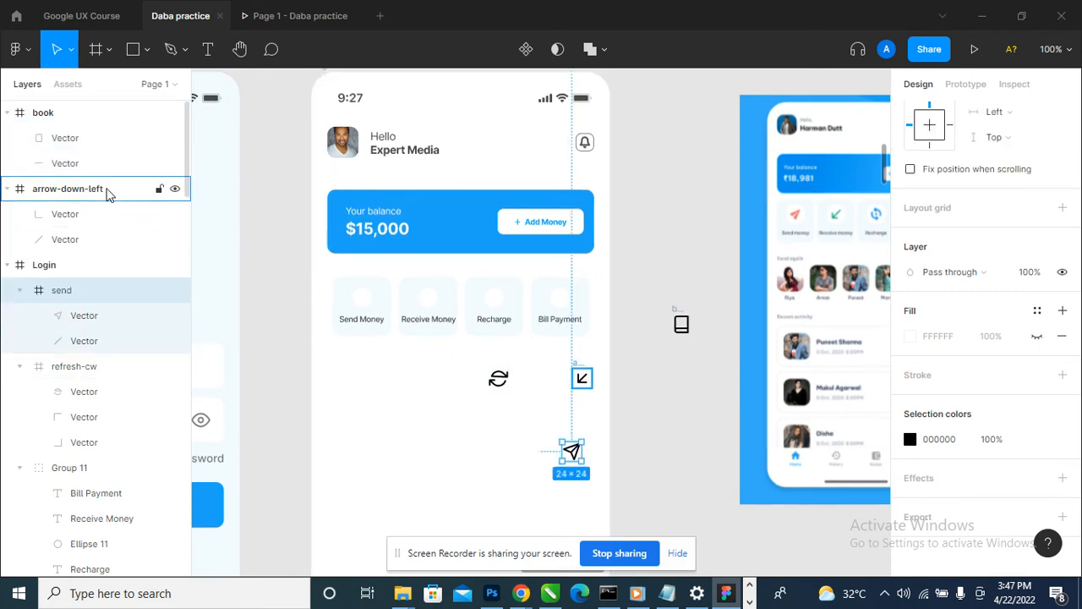
left_click_drag(107, 191, 89, 290)
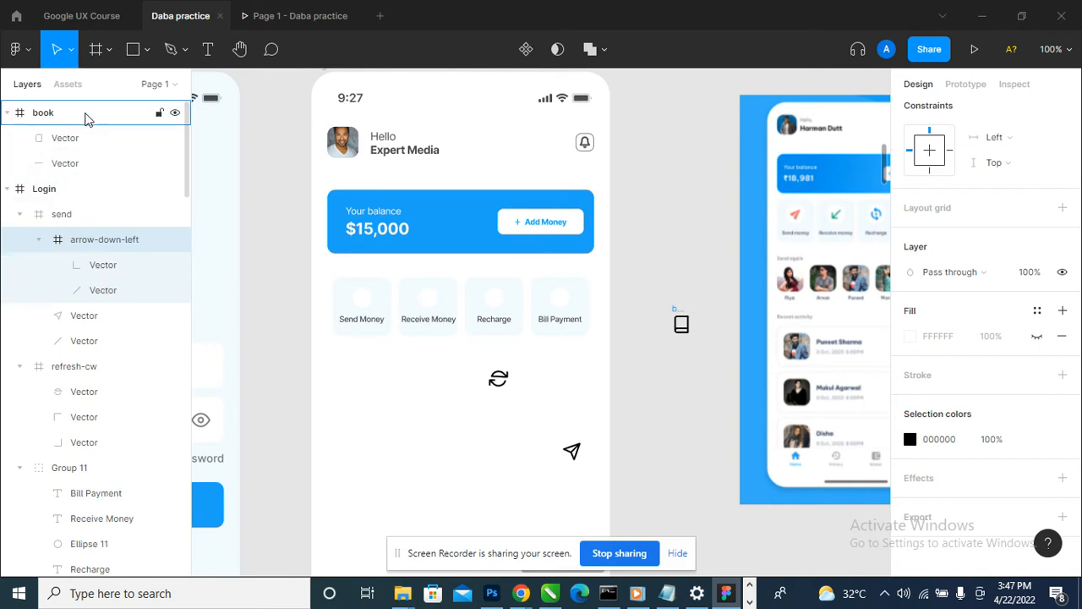
- Move the book icon into the home screen's Login frame and place it below the Bill Payment tile
left_click_drag(85, 115, 99, 271)
left_click_drag(684, 326, 565, 402)
scroll(565, 406, "down", 1)
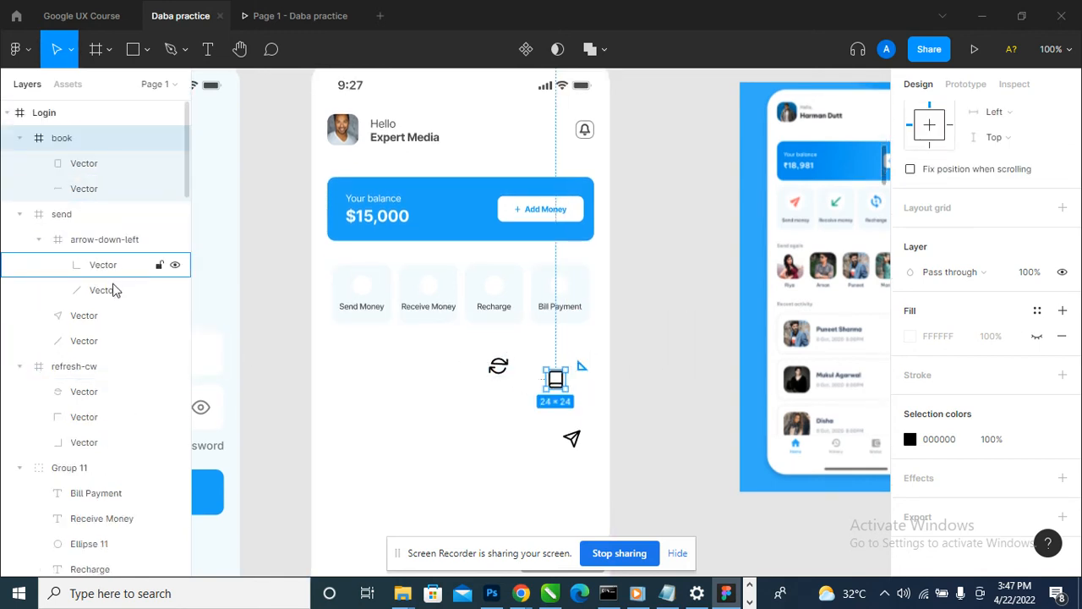
- Examine the icon layers and the quick-action tile group in the Login frame to locate the arrow-down-left icon
left_click(102, 216)
left_click(108, 368)
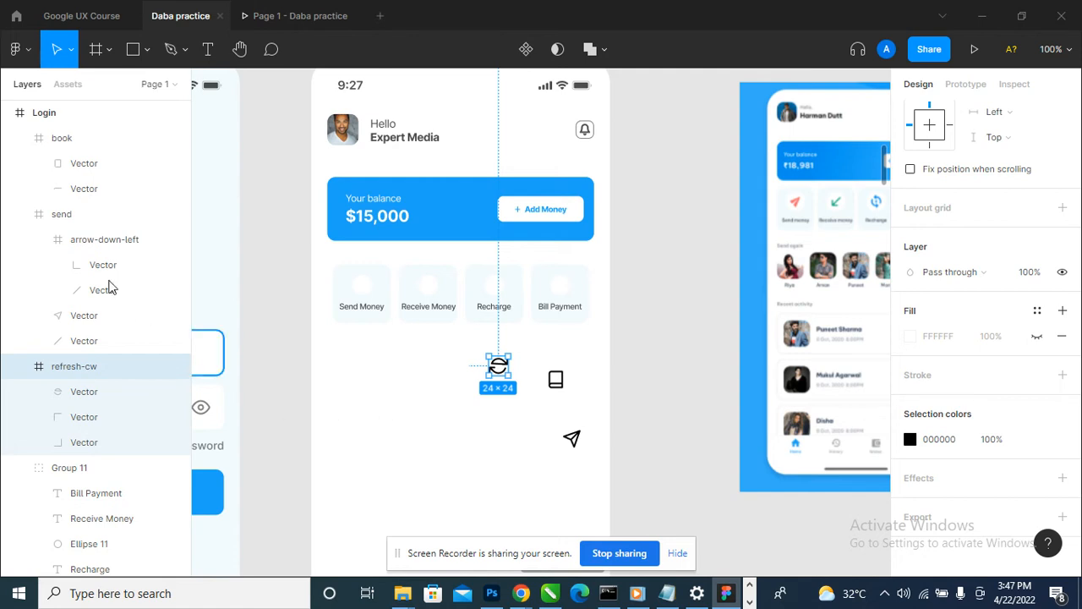
left_click(75, 139)
left_click(72, 218)
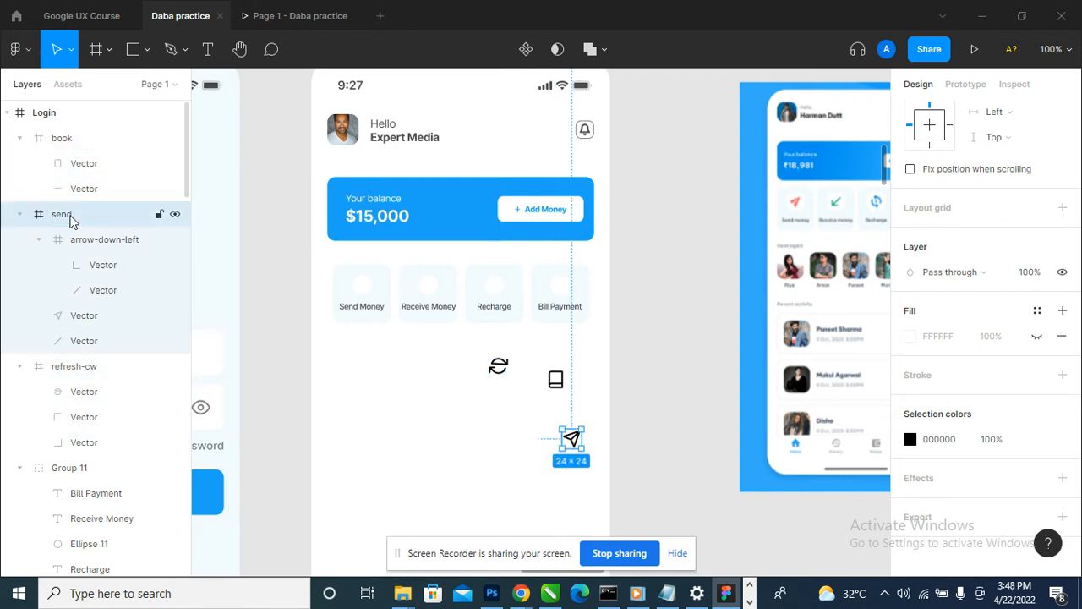
left_click(85, 367)
left_click(69, 468)
scroll(102, 428, "down", 3)
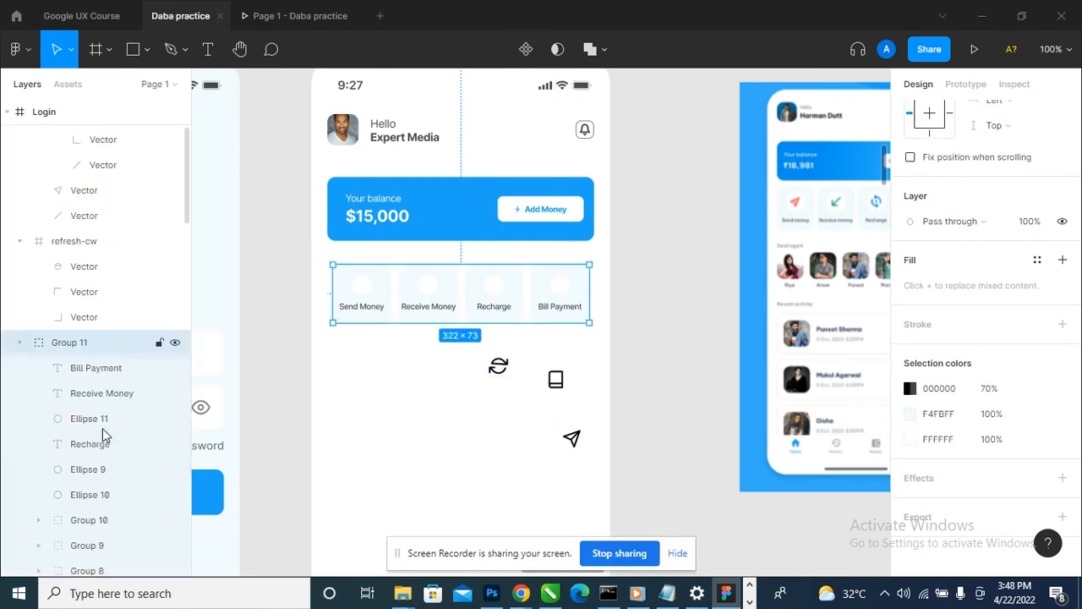
scroll(102, 428, "down", 3)
scroll(546, 397, "down", 1)
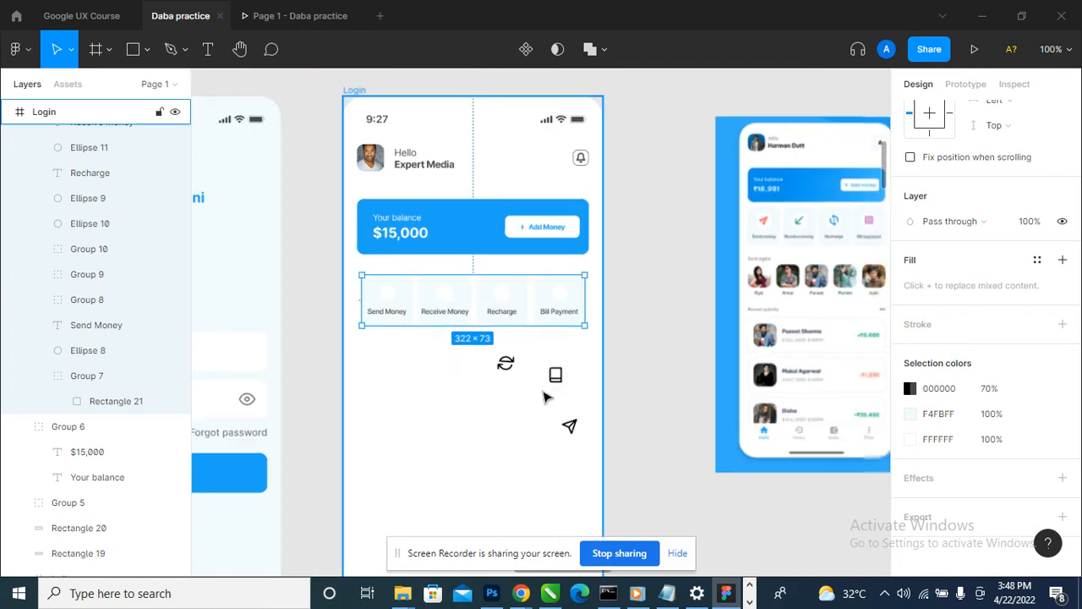
- Insert another arrow-down-left icon from the Feather Icons plugin, nest it in the Login frame and close the plugin
scroll(545, 397, "down", 1)
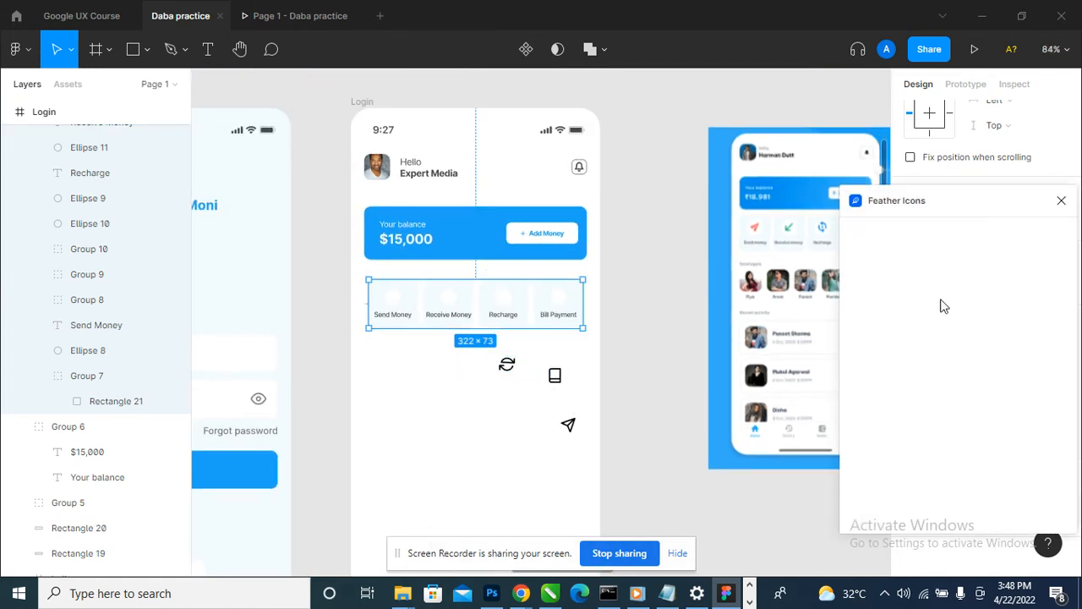
left_click(898, 345)
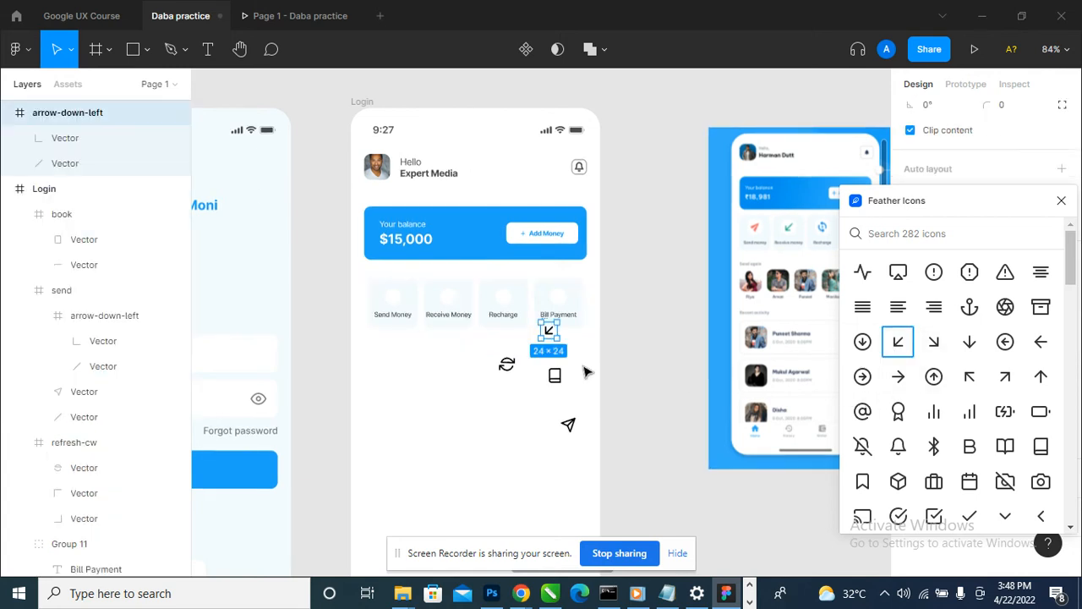
left_click_drag(126, 113, 125, 203)
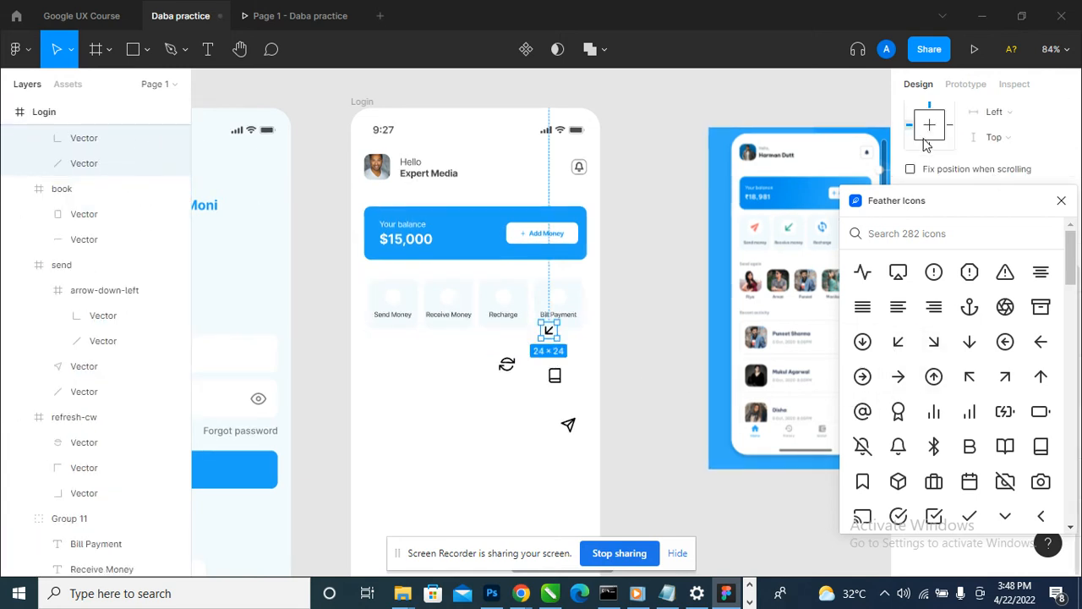
left_click(1061, 200)
- Move the send icon onto the white circle of the Send Money tile
scroll(506, 362, "up", 1, "ctrl")
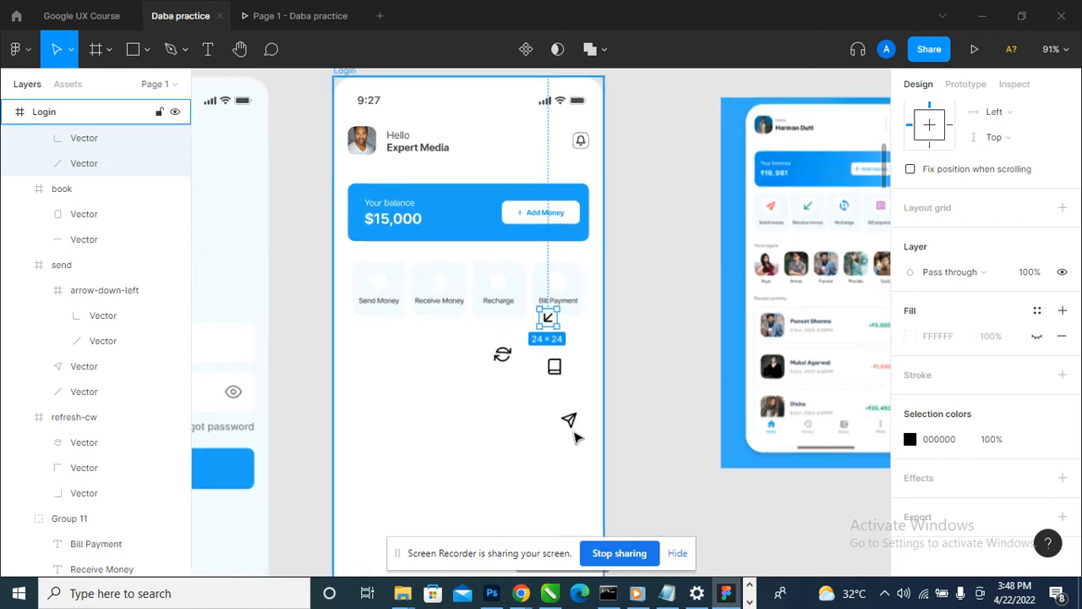
left_click(567, 421)
left_click_drag(566, 422, 376, 284)
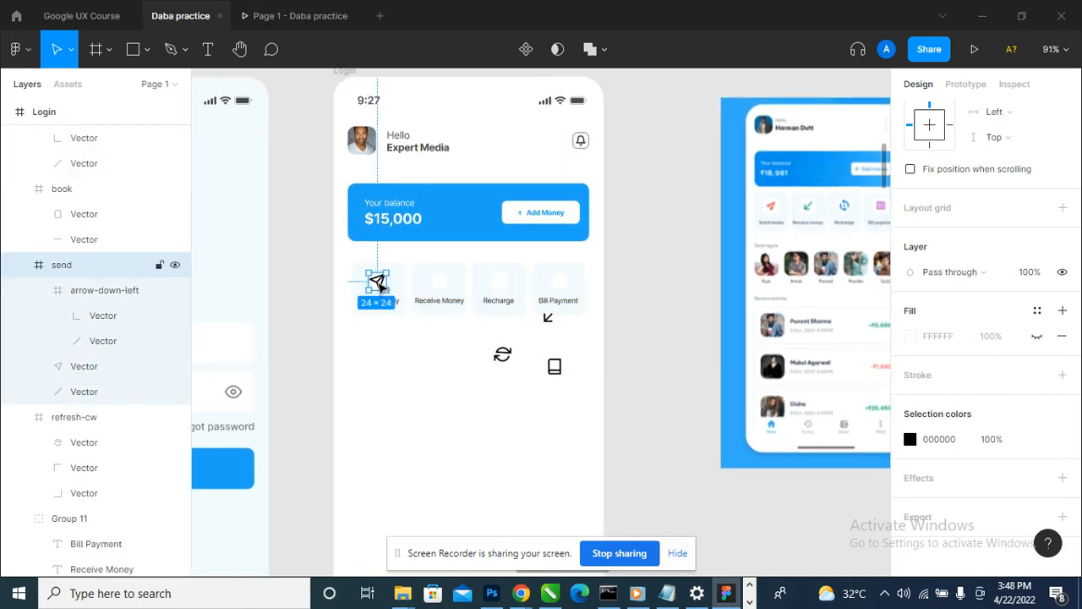
- Recolor the send icon to the red document color FF0000
scroll(376, 285, "up", 4, "ctrl")
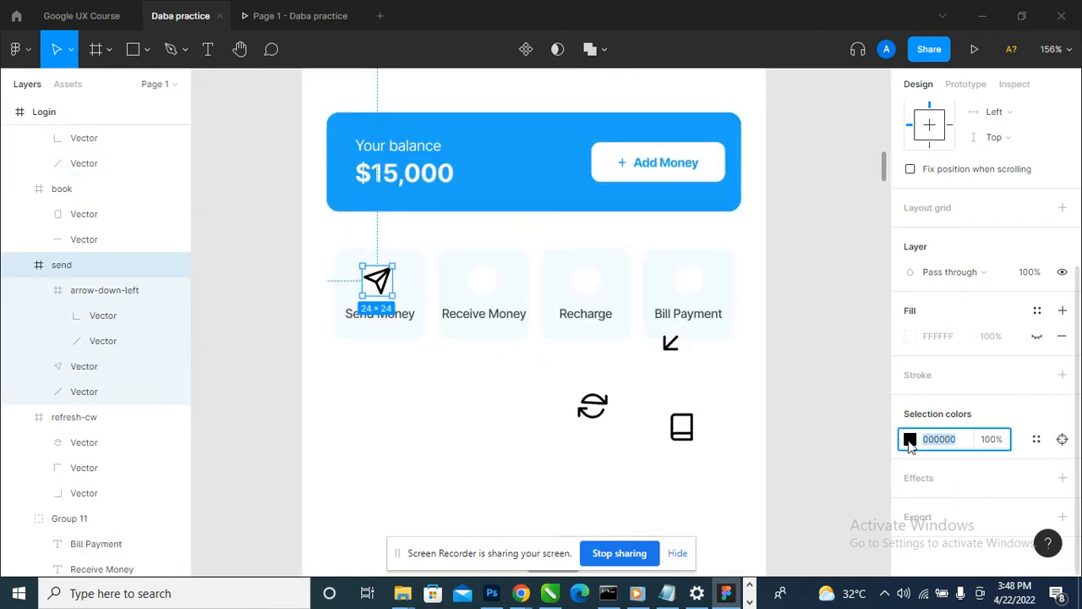
left_click(909, 439)
left_click(778, 519)
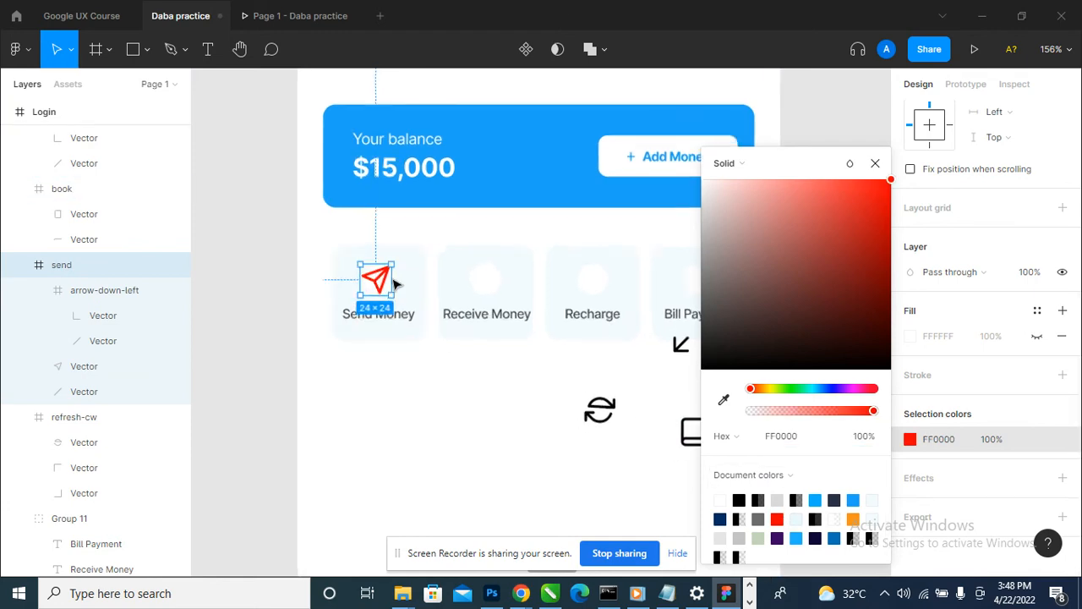
scroll(384, 278, "up", 5, "ctrl")
left_click(876, 163)
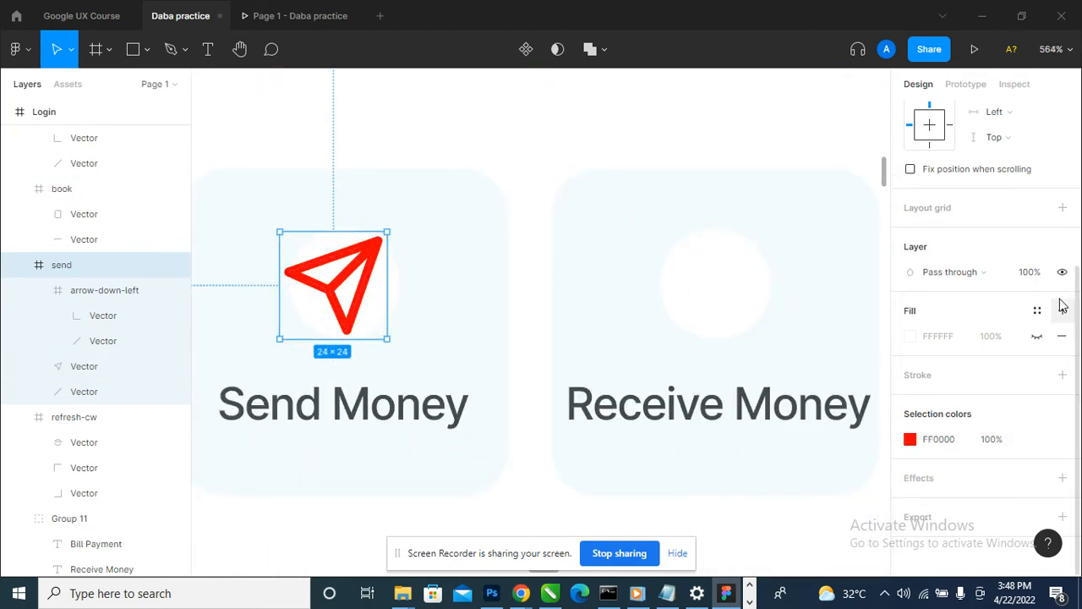
- Resize the send icon to 20 × 20 and reposition it on the white circle of the Send Money tile
scroll(575, 346, "down", 5)
scroll(981, 288, "up", 3)
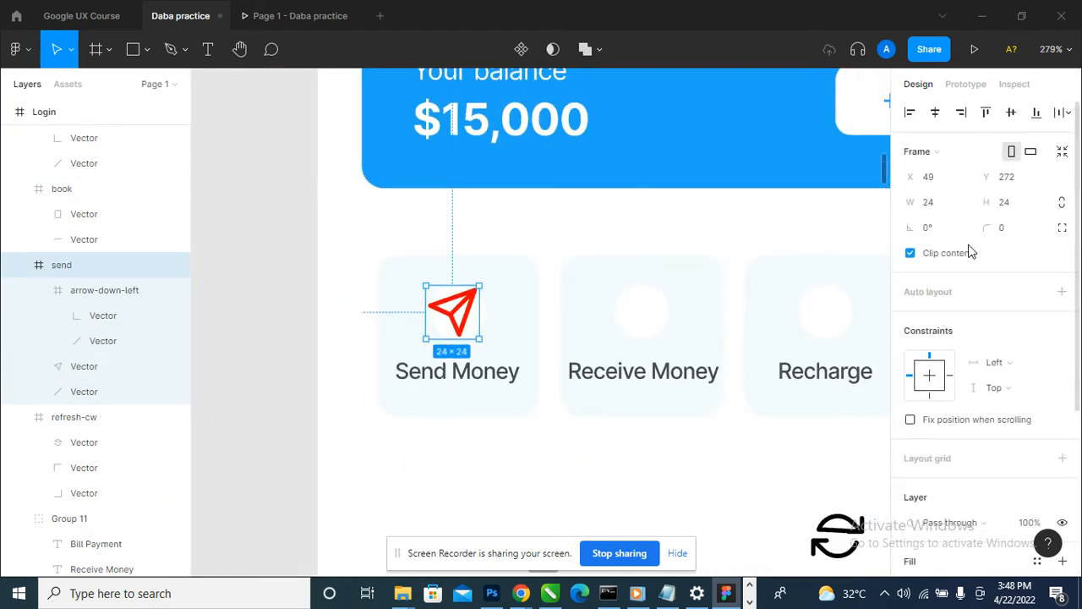
left_click(945, 205)
key("Tab")
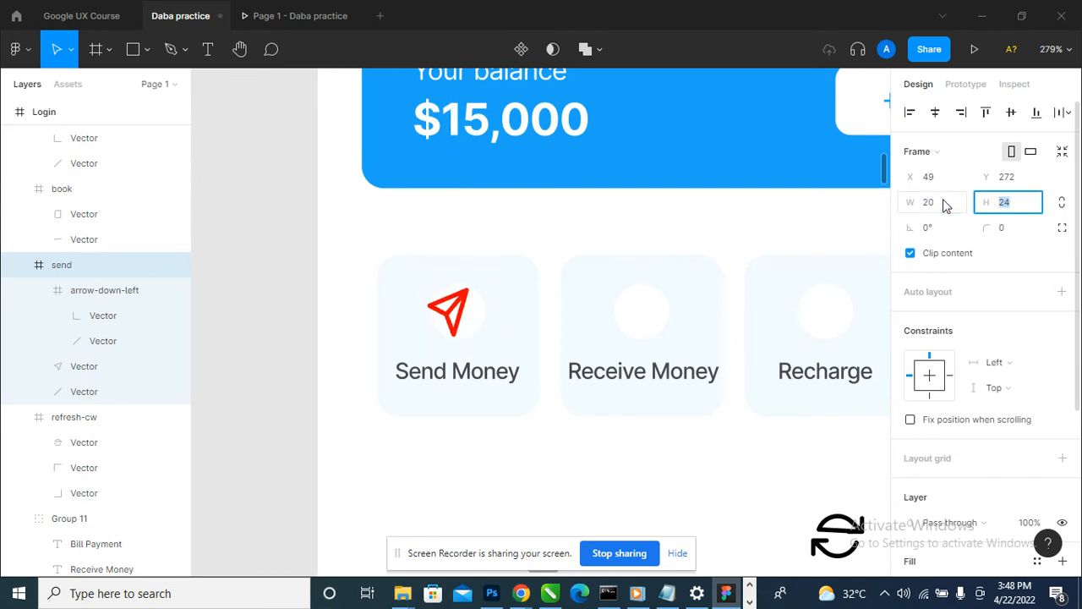
type("20")
key("Return")
scroll(478, 326, "up", 2)
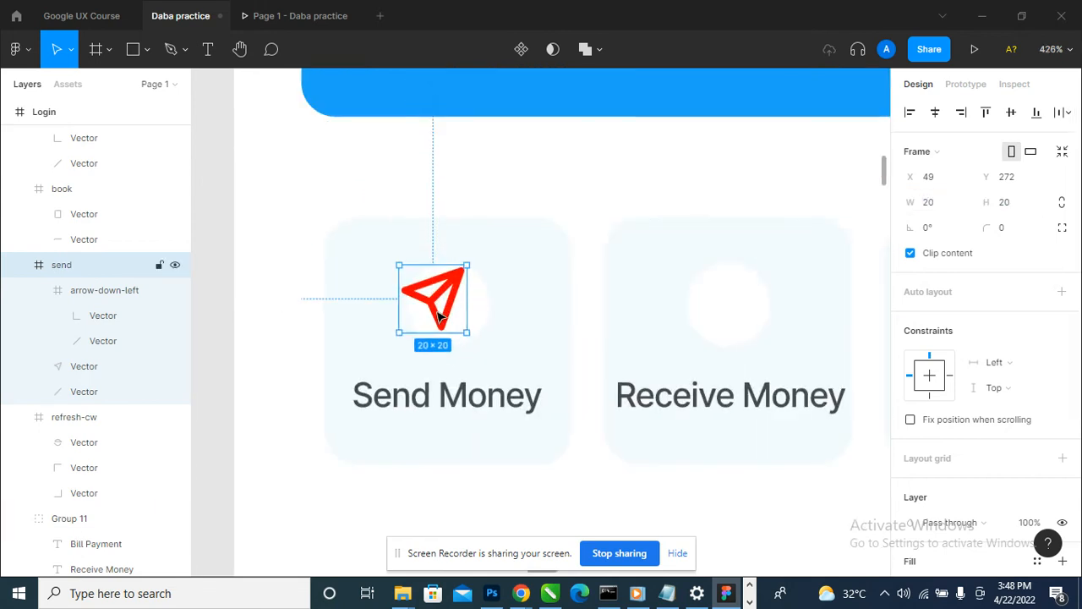
left_click_drag(438, 297, 447, 312)
scroll(498, 287, "down", 10)
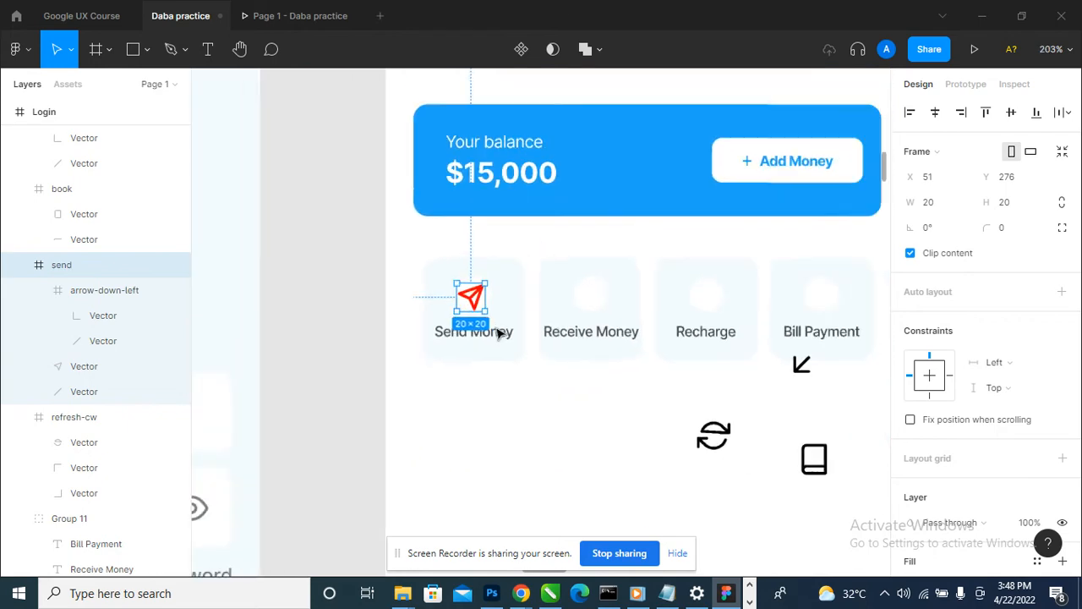
- Resize the send icon to 15 × 15 and move it toward the middle of the Send Money tile's white circle
scroll(838, 244, "up", 3)
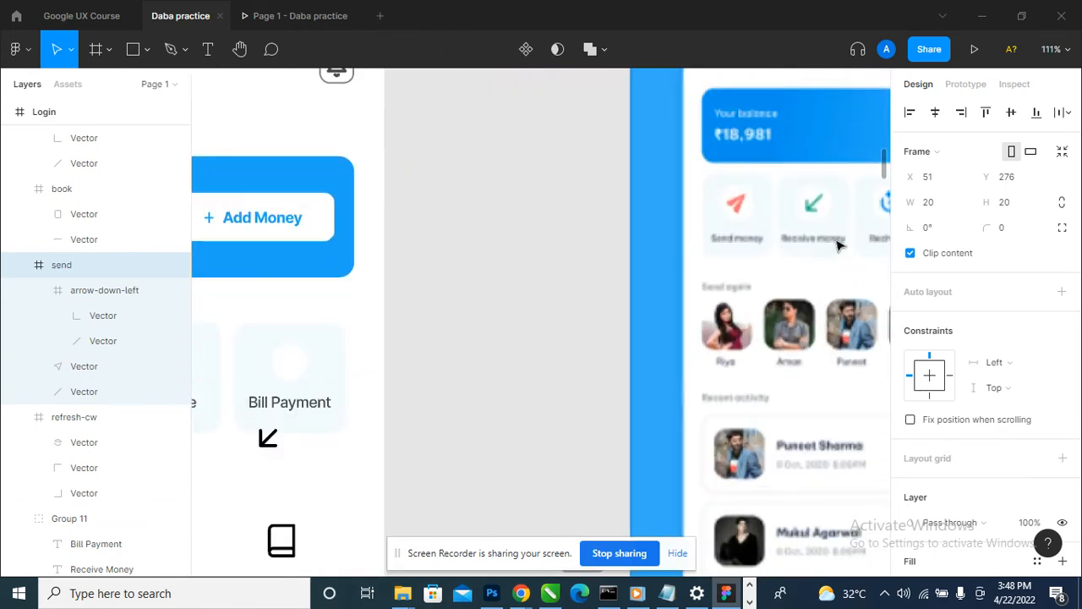
scroll(645, 290, "down", 5)
key("shift+2")
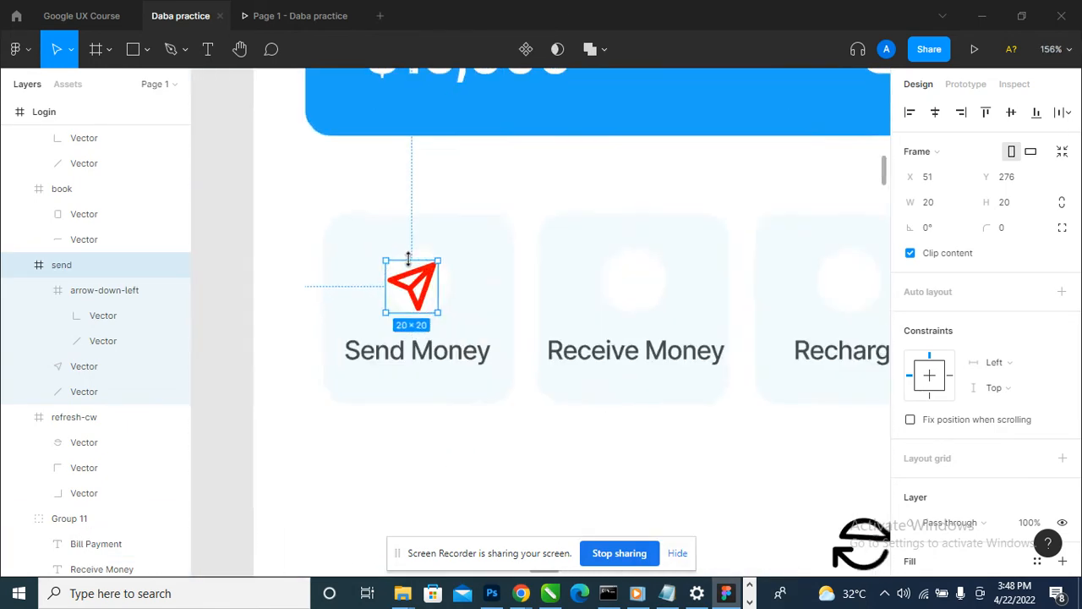
left_click(949, 212)
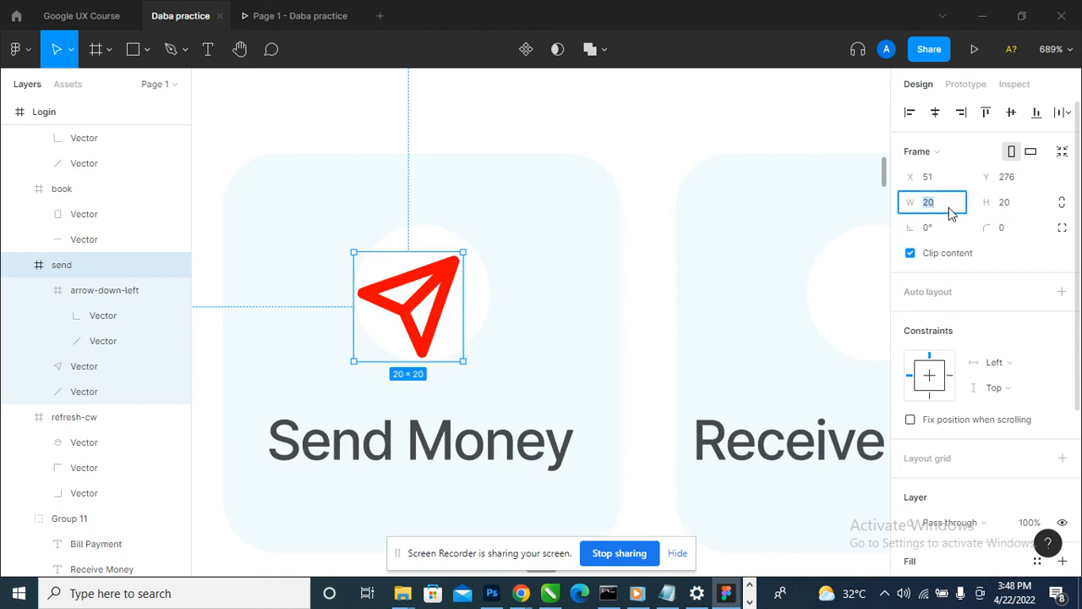
type("15")
key("Tab")
type("51")
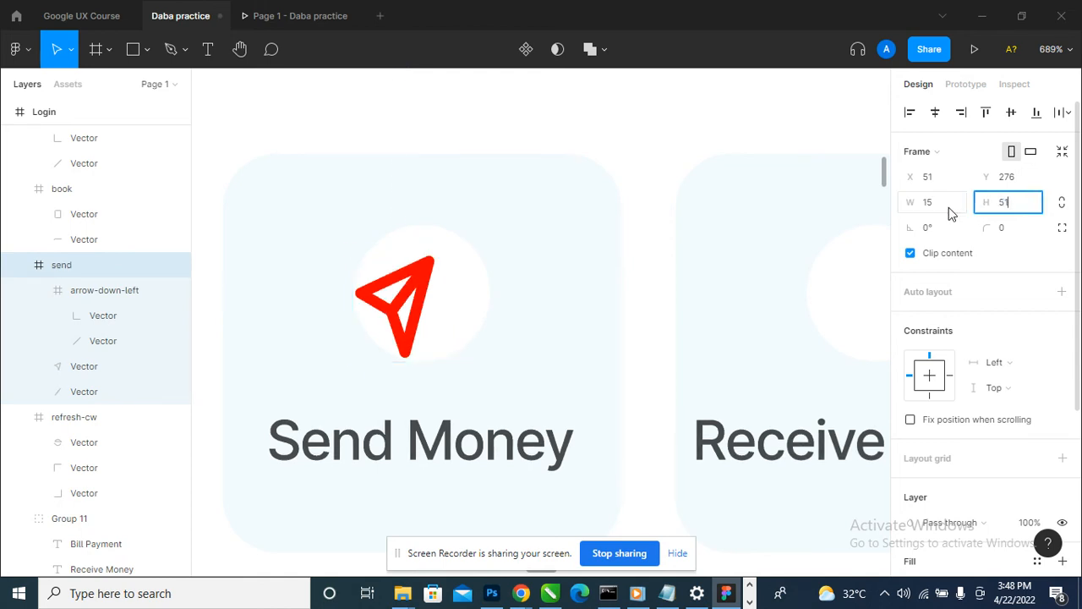
key("BackSpace")
key("BackSpace")
type("15")
key("Tab")
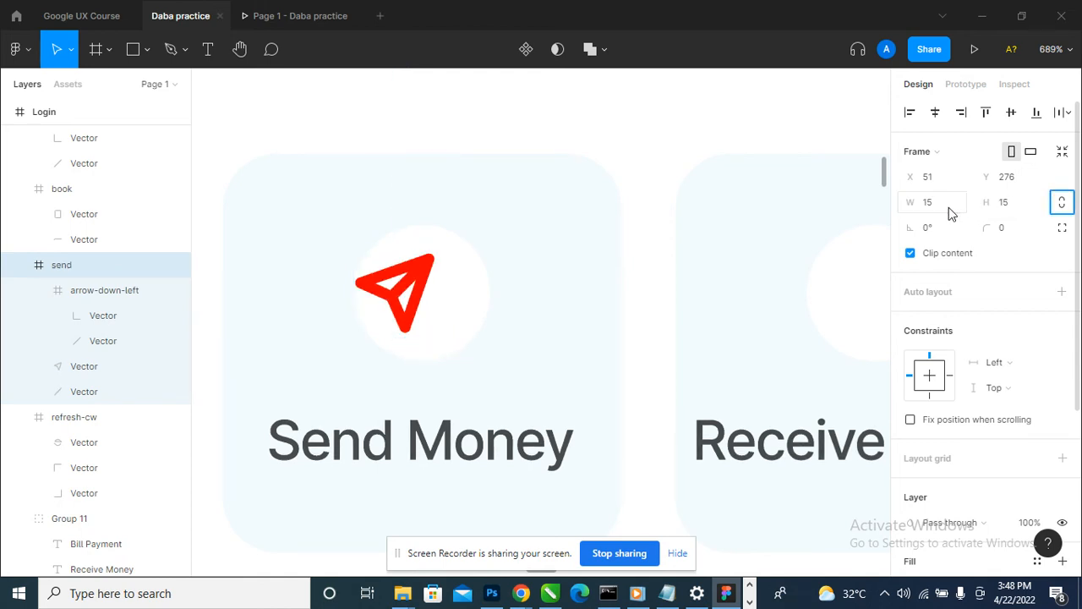
left_click_drag(403, 292, 425, 308)
left_click(427, 250, "shift")
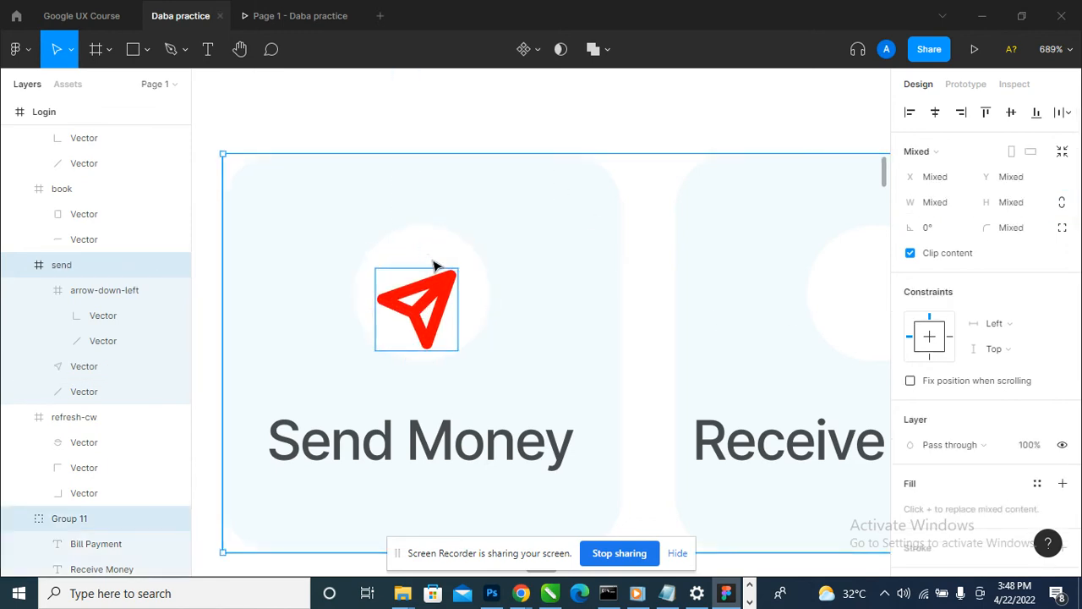
- Check the resized send icon in the prototype preview and compare it with the quick-action icons in the moodboard
scroll(427, 289, "down", 5)
left_click(432, 432)
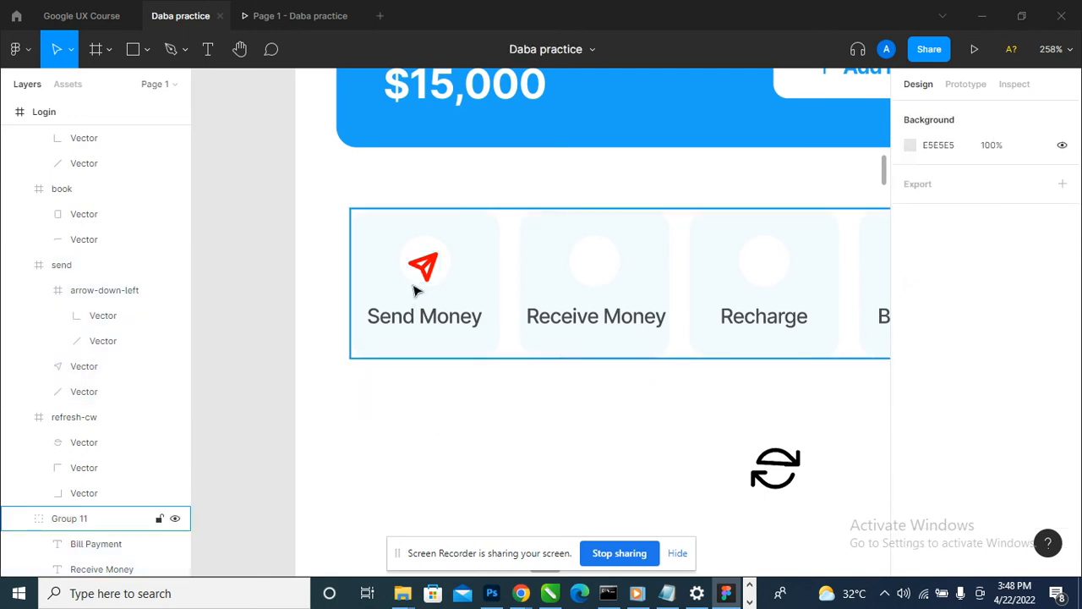
scroll(415, 290, "up", 3)
scroll(438, 269, "up", 2)
left_click(436, 265)
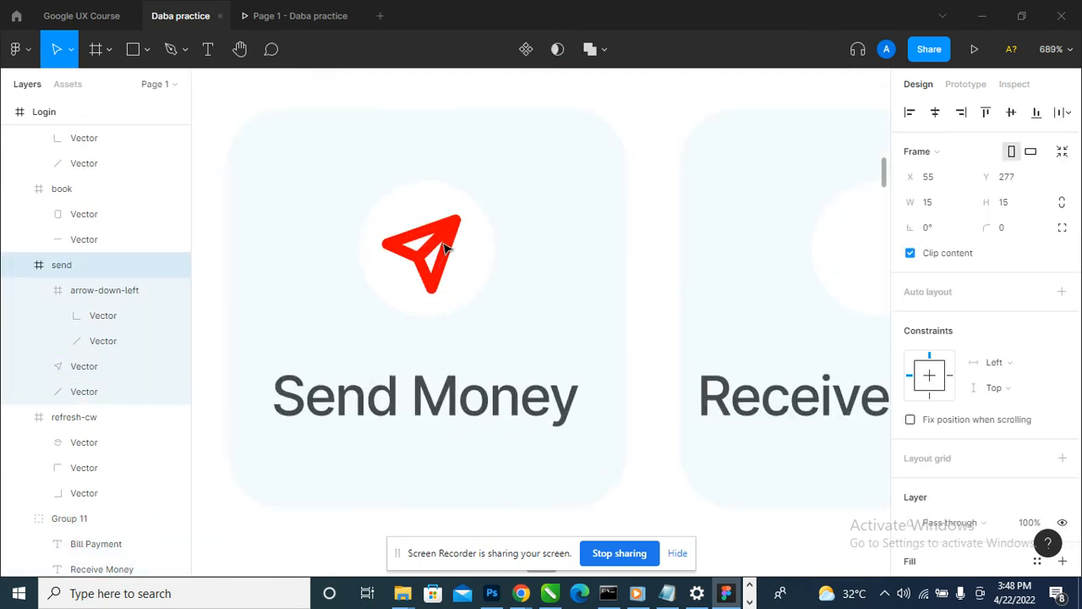
left_click(278, 10)
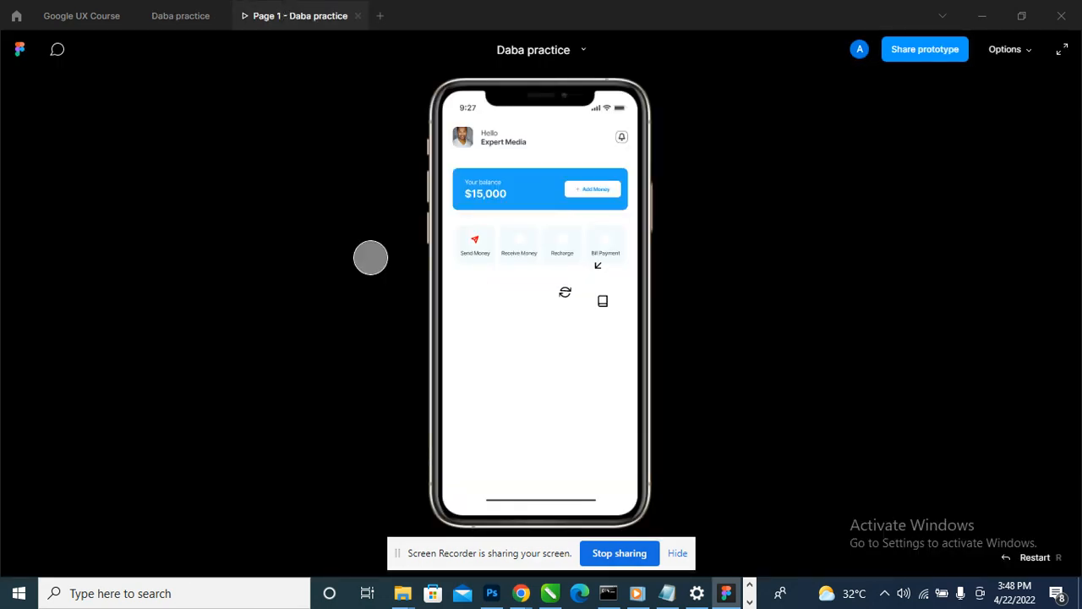
left_click(190, 16)
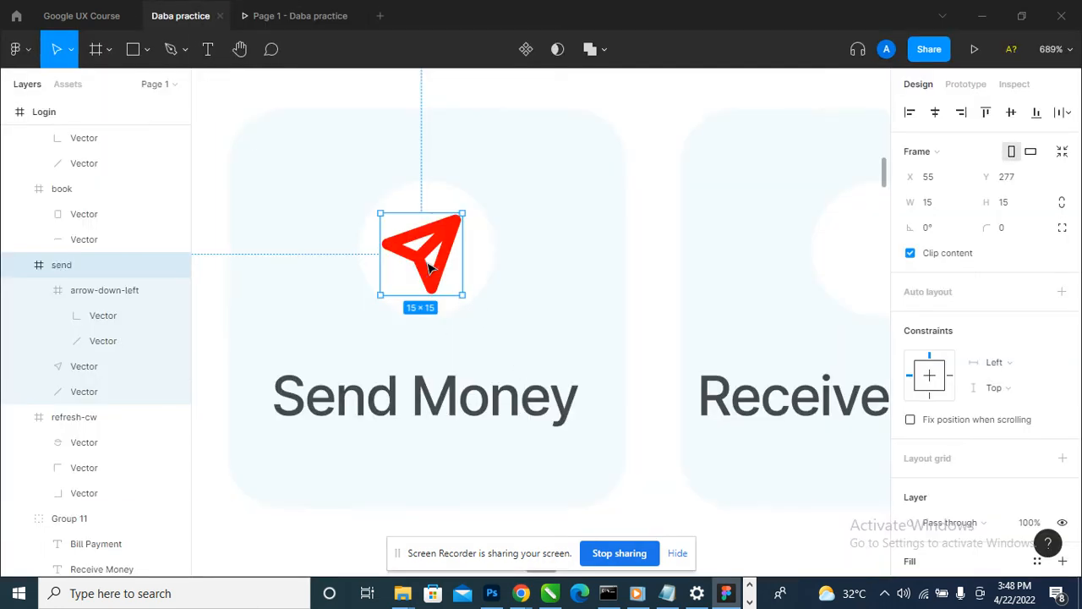
scroll(430, 267, "down", 10)
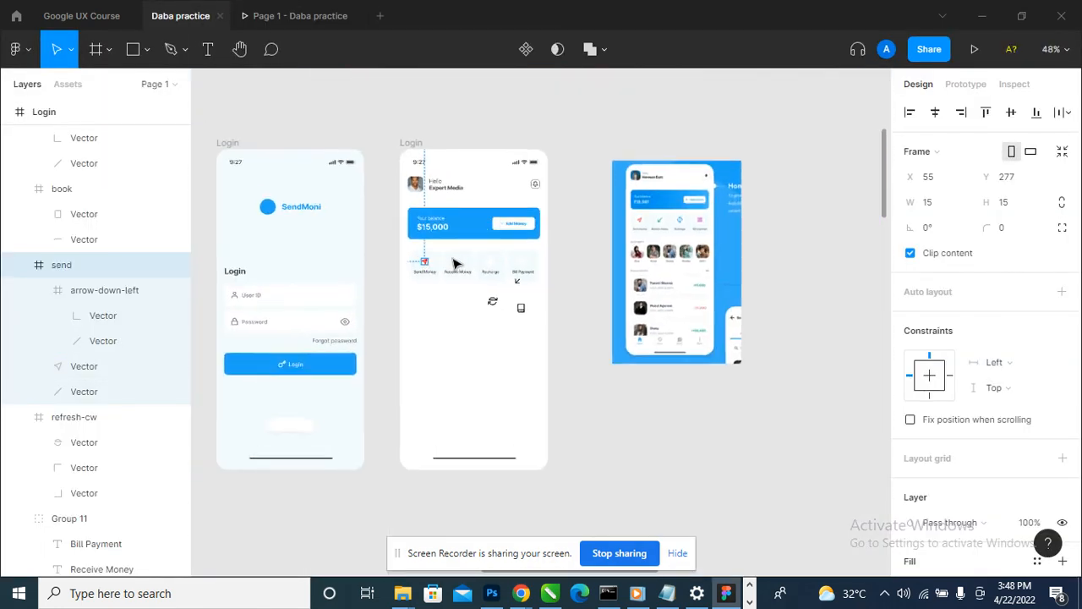
scroll(455, 265, "up", 4)
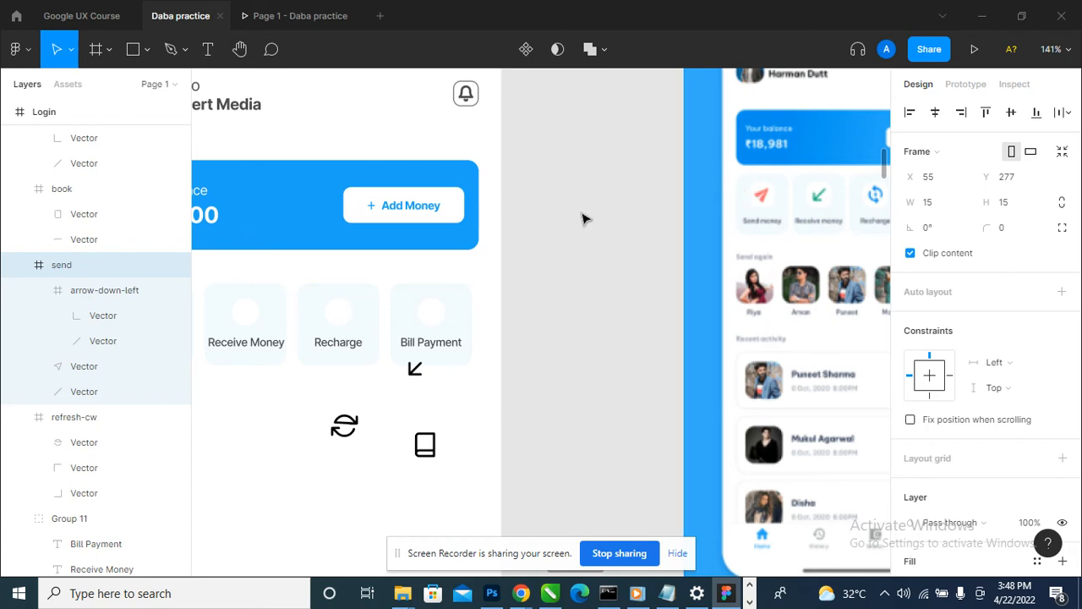
scroll(583, 218, "down", 2)
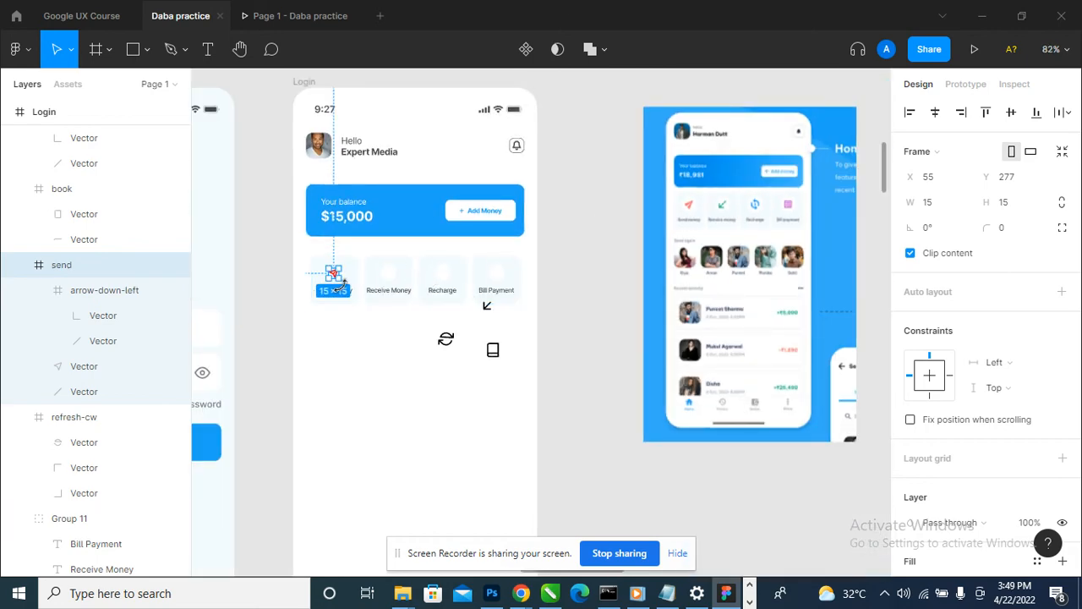
scroll(340, 281, "up", 6)
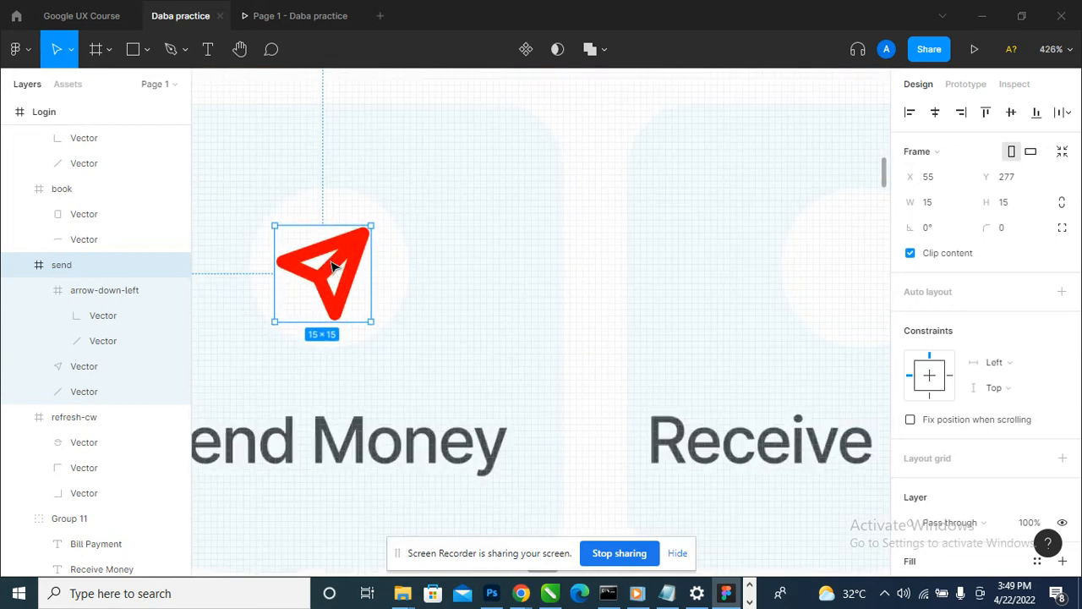
scroll(334, 267, "down", 3)
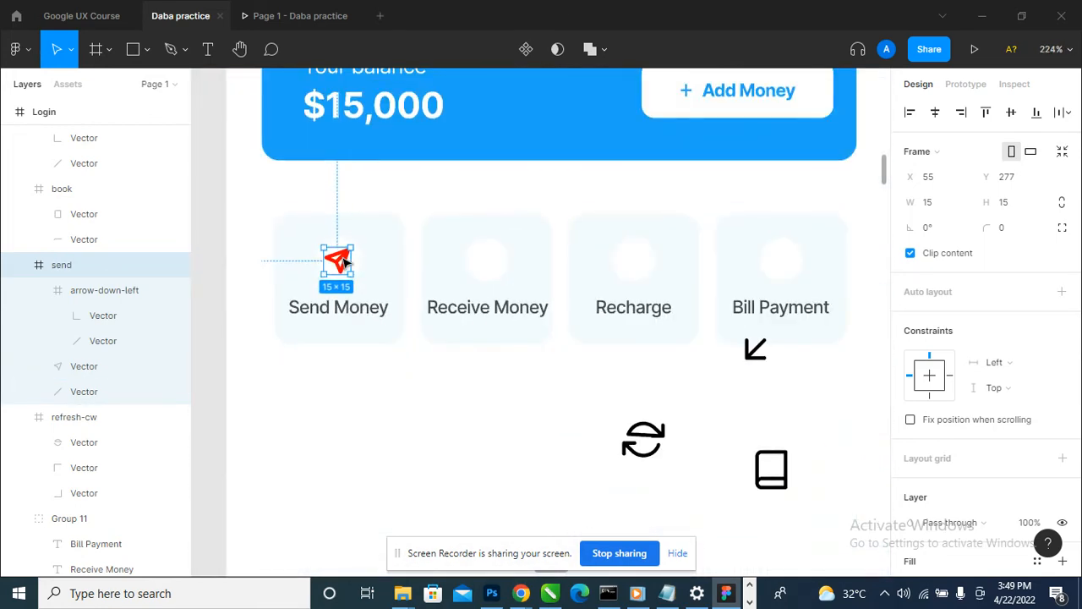
scroll(345, 264, "down", 1)
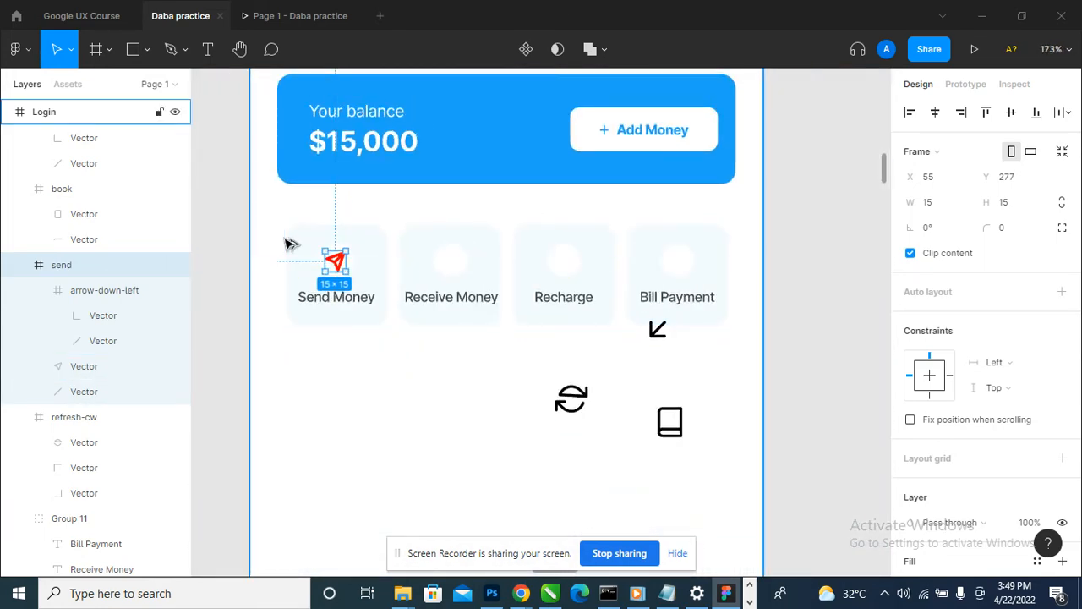
- Look through the Feather Icons and Iconify plugins for alternative icons, closing each plugin
key("ctrl+/")
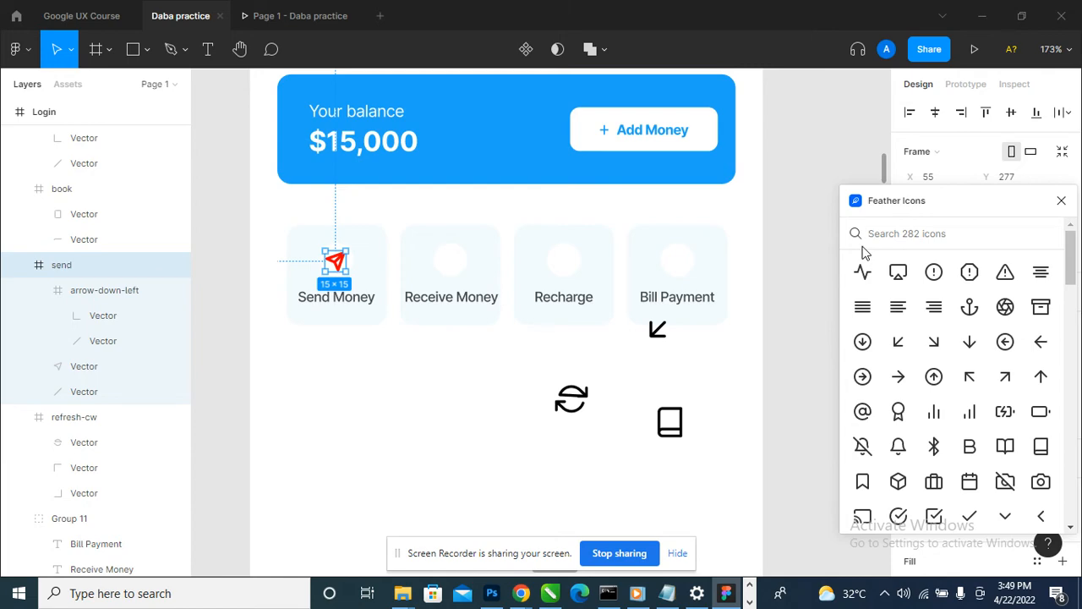
scroll(885, 425, "down", 15)
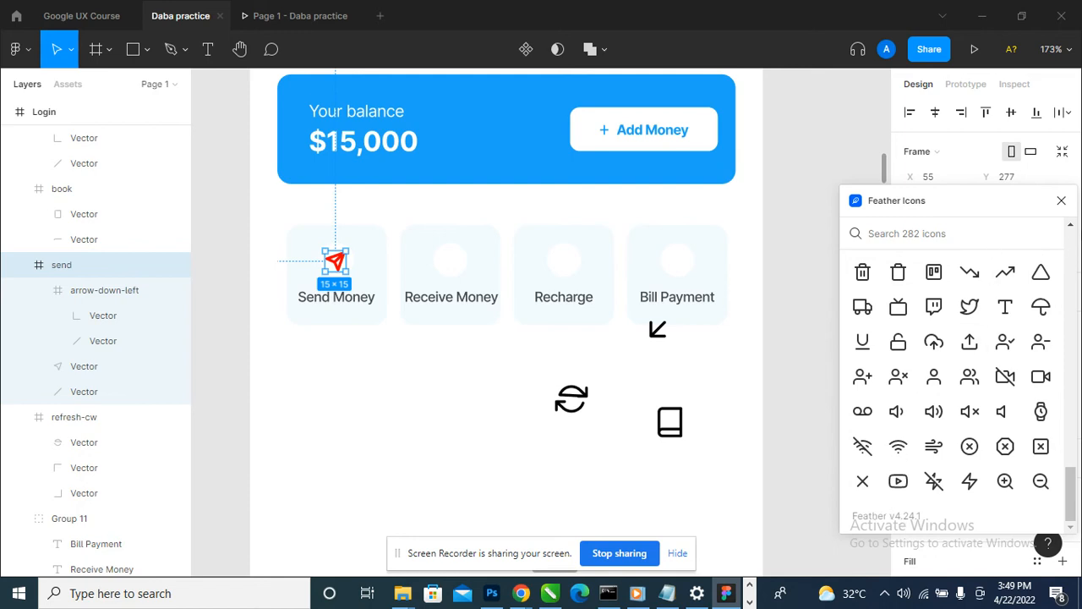
left_click(1061, 200)
left_click(20, 54)
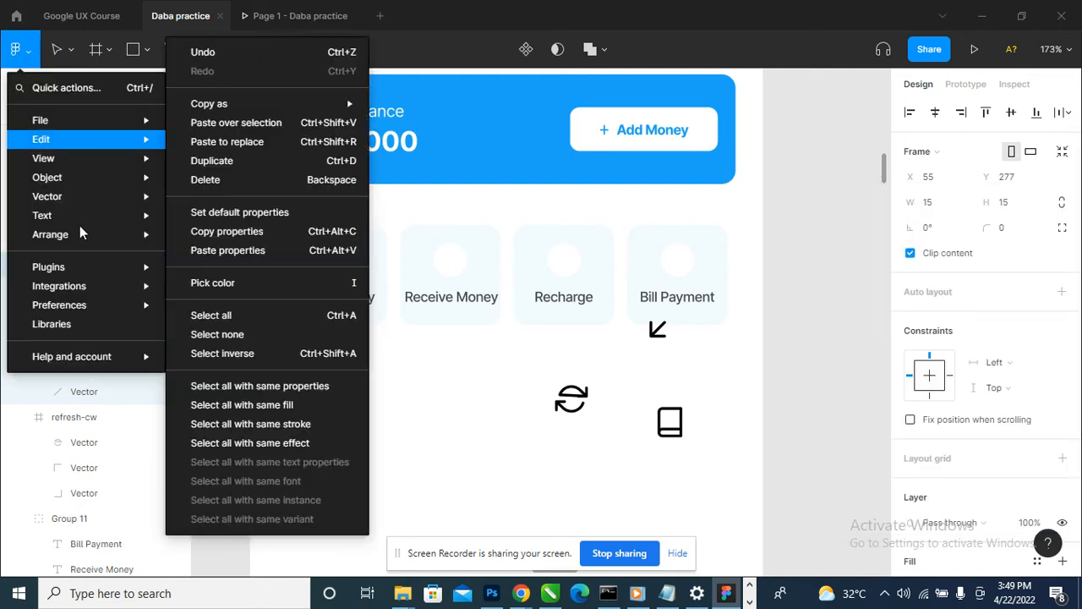
mouse_move(97, 267)
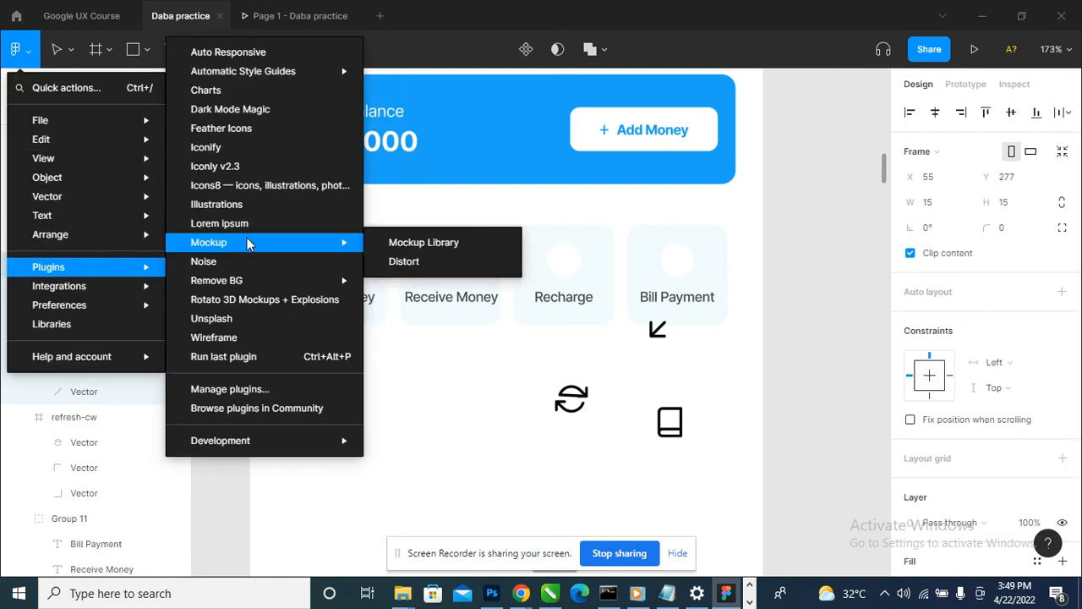
left_click(274, 151)
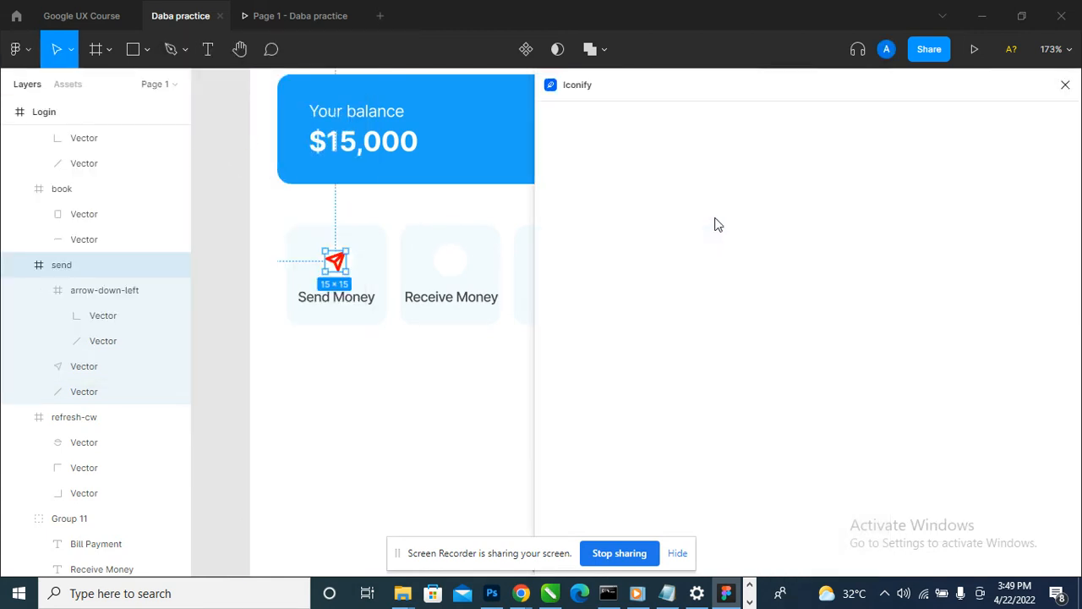
left_click(1065, 41)
- Open the Iconly v2.3 plugin, preview its icon styles from Bulk to Curved and return to the Bold style
left_click(17, 49)
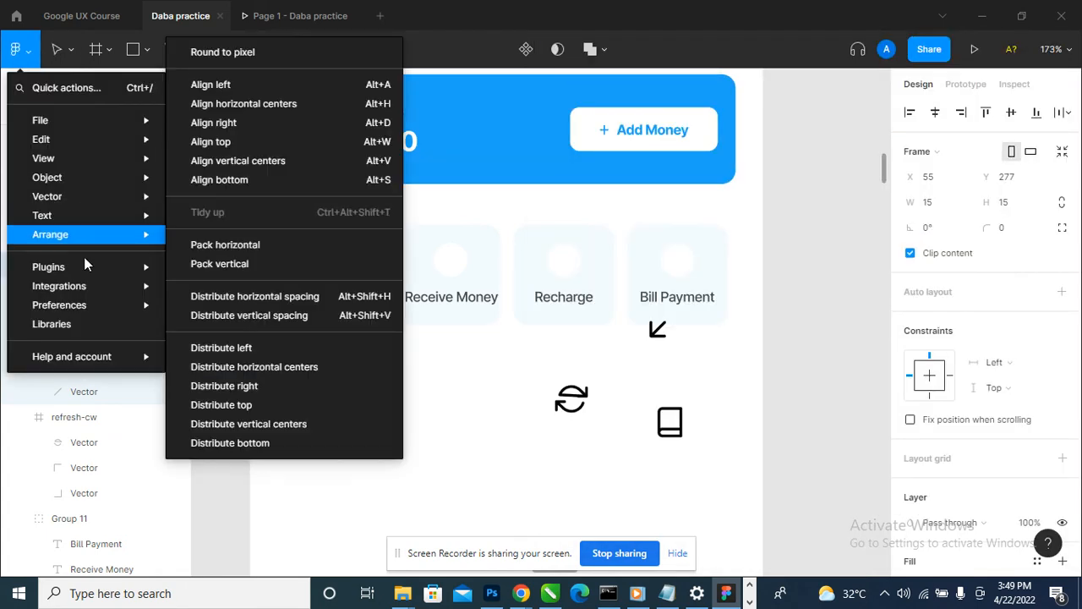
mouse_move(91, 269)
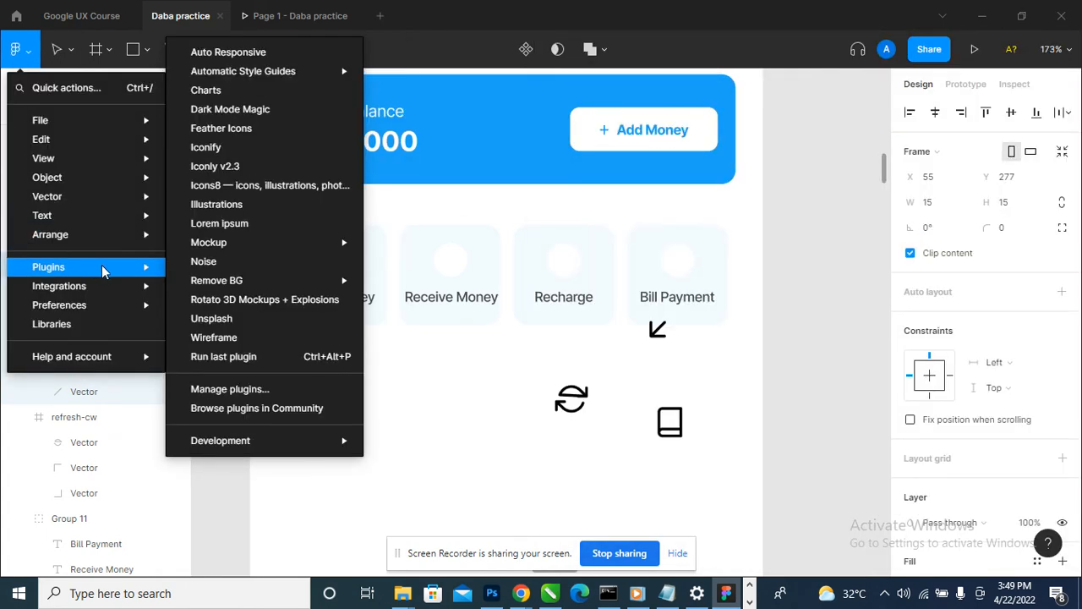
left_click(295, 167)
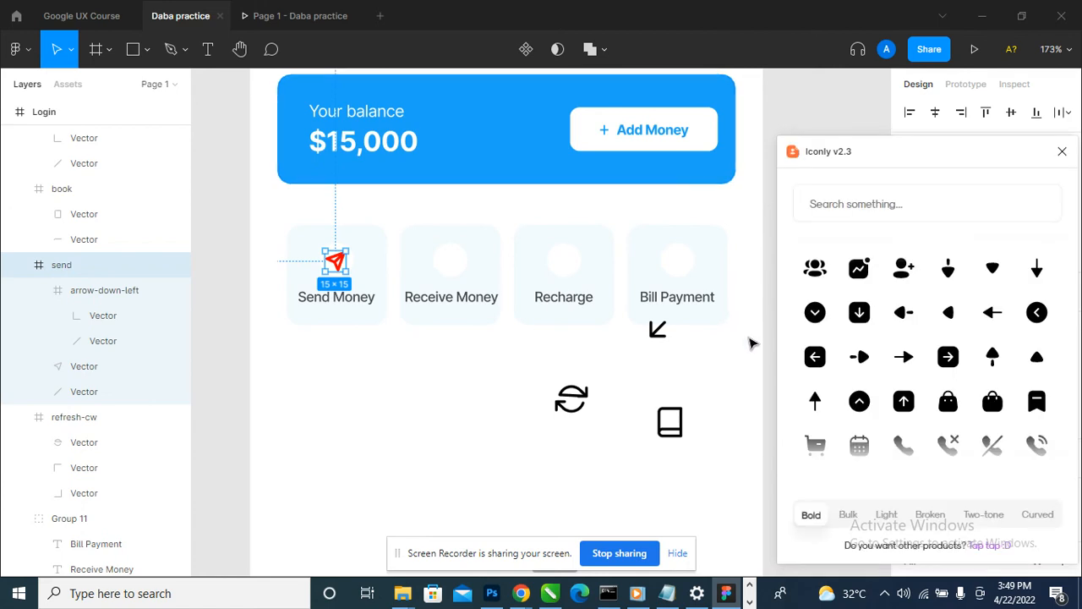
left_click(850, 519)
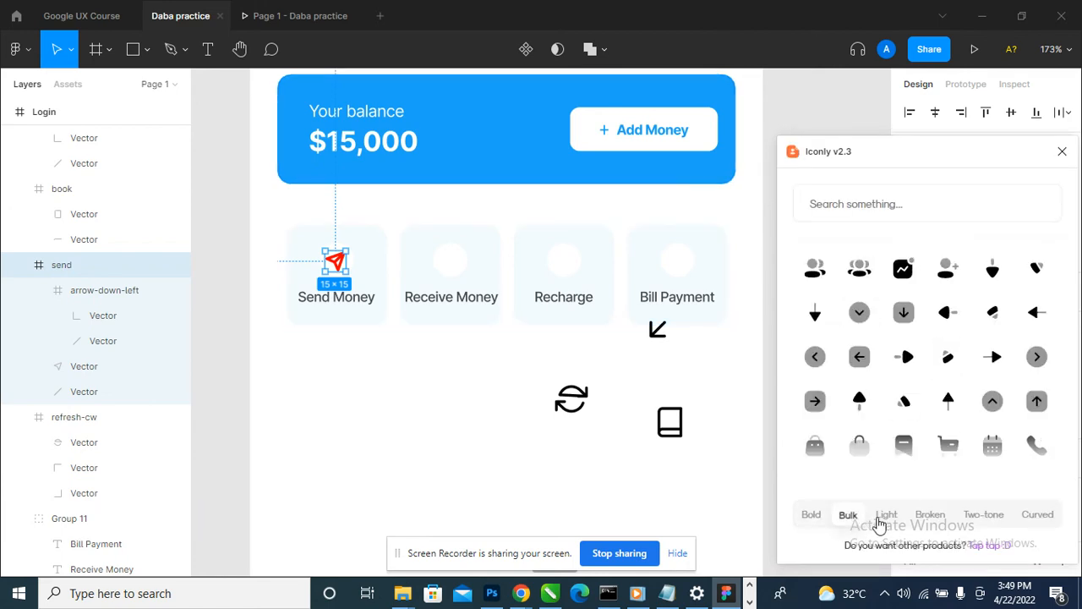
left_click(886, 517)
left_click(931, 518)
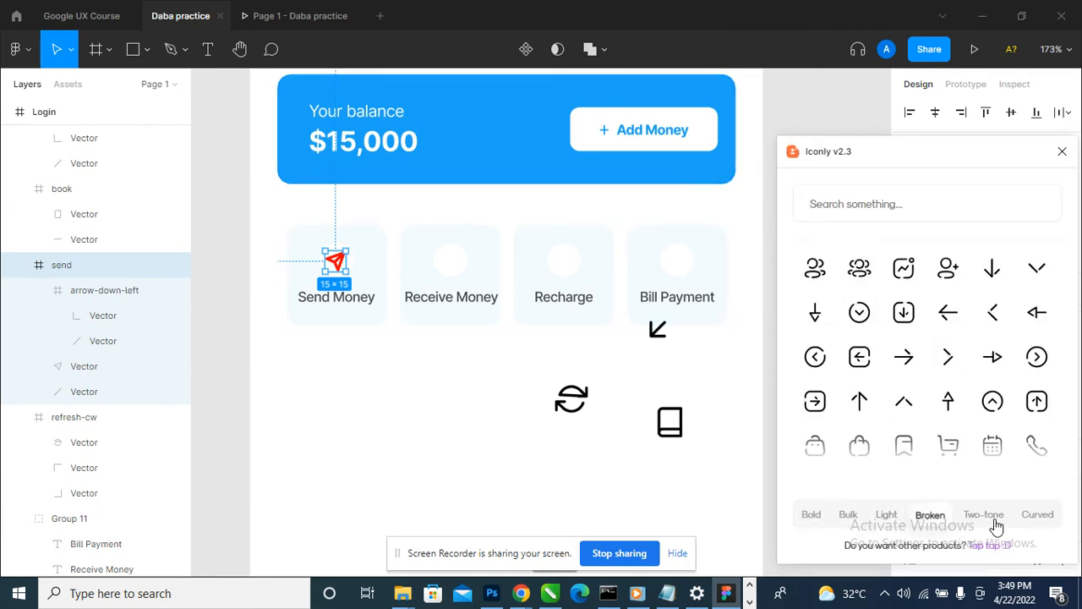
left_click(989, 517)
left_click(1039, 516)
left_click(812, 515)
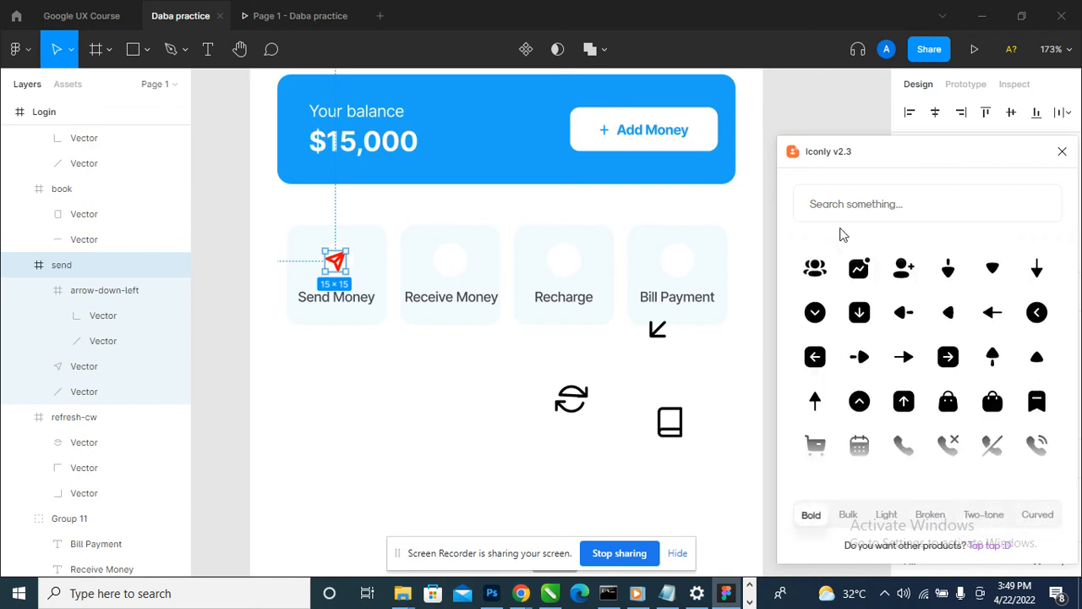
- Search Iconly for "send", insert the Bold Send icon and nest it inside the Login frame
type("send")
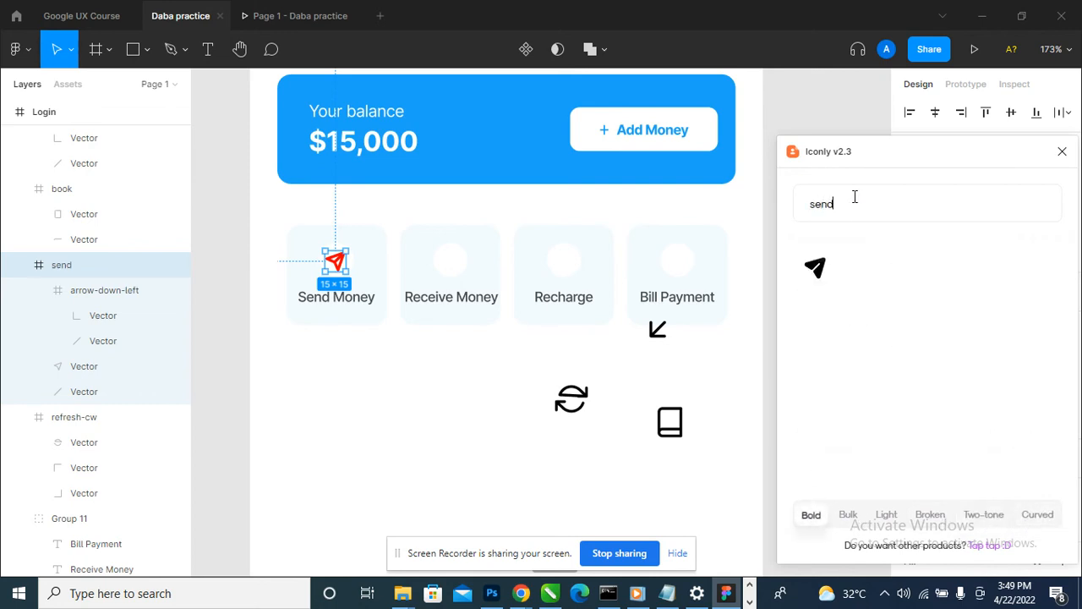
left_click(818, 268)
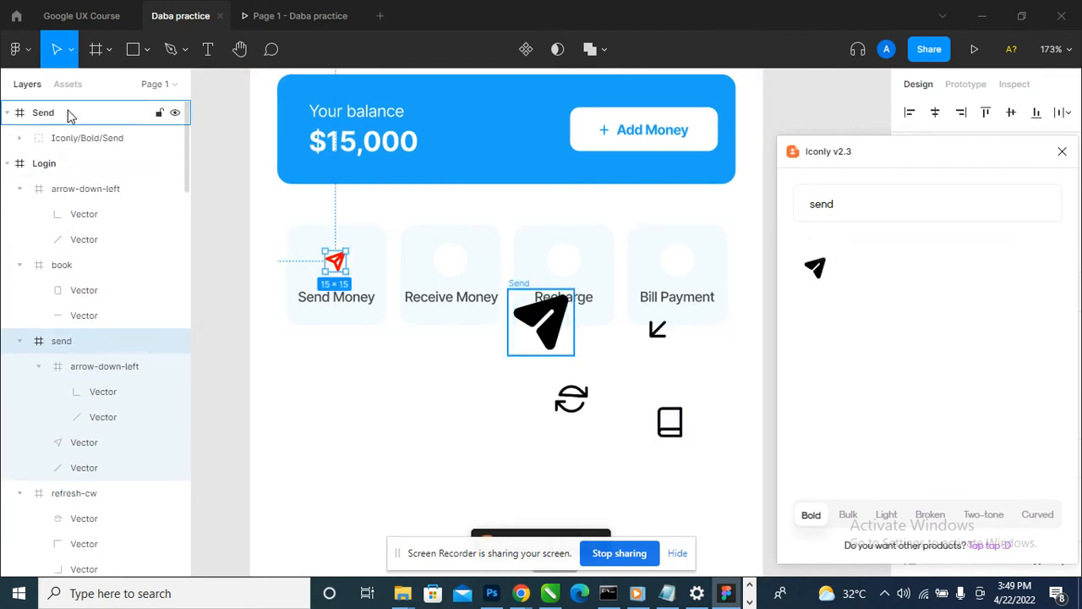
left_click_drag(68, 119, 74, 176)
- Delete the red send icon from the Send Money tile and select the black Iconly Send icon
left_click(339, 269)
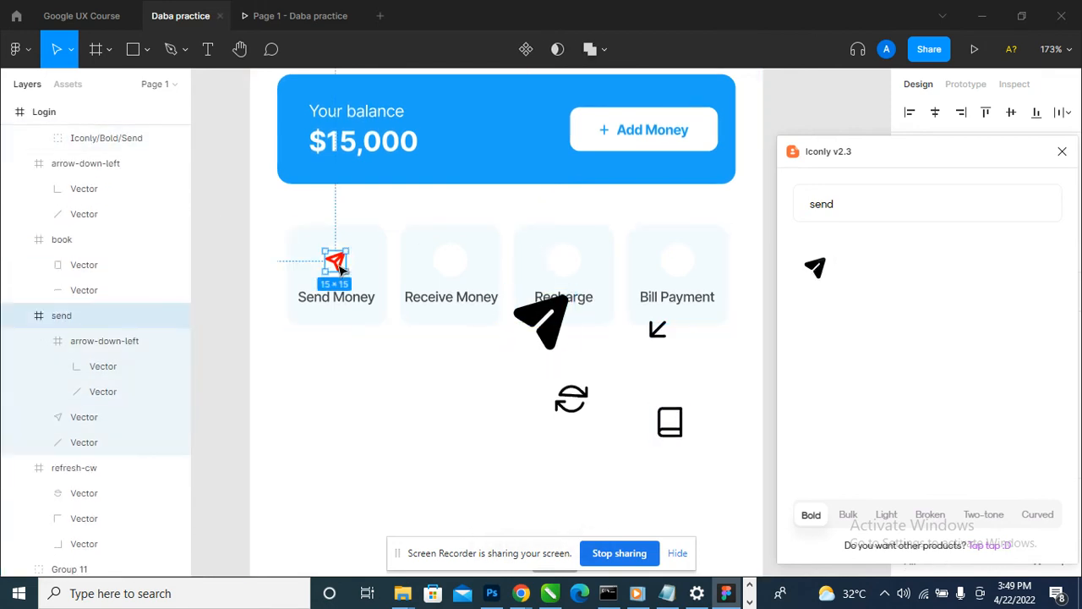
key("Delete")
left_click(555, 345)
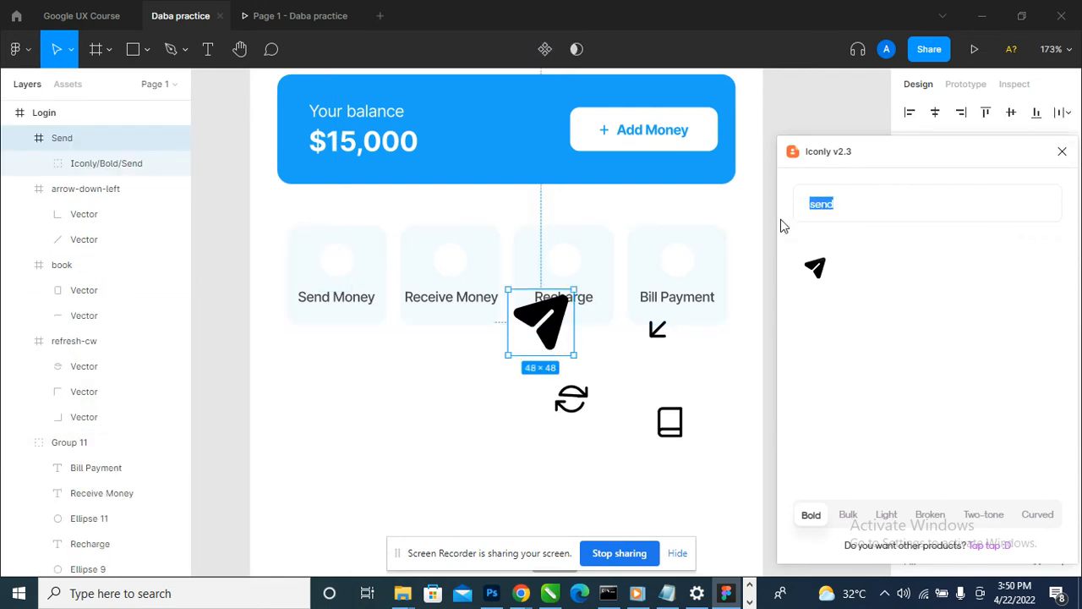
- Search Iconly for "ref" and "boo", examine the Bold icon set for refresh and book icons, and close the plugin
type("ref")
key("BackSpace")
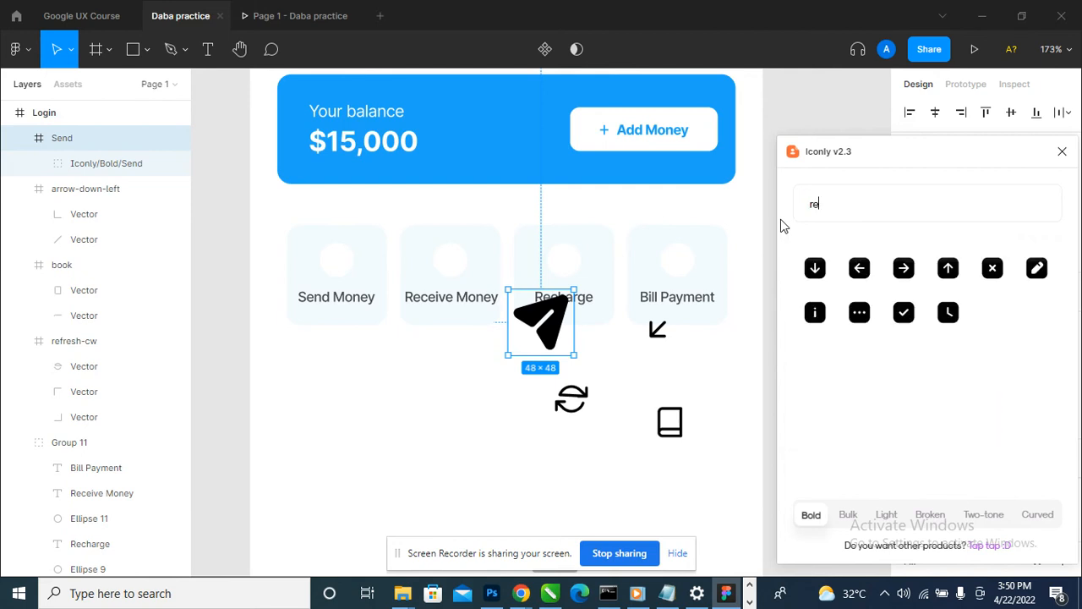
key("BackSpace")
key("BackSpace")
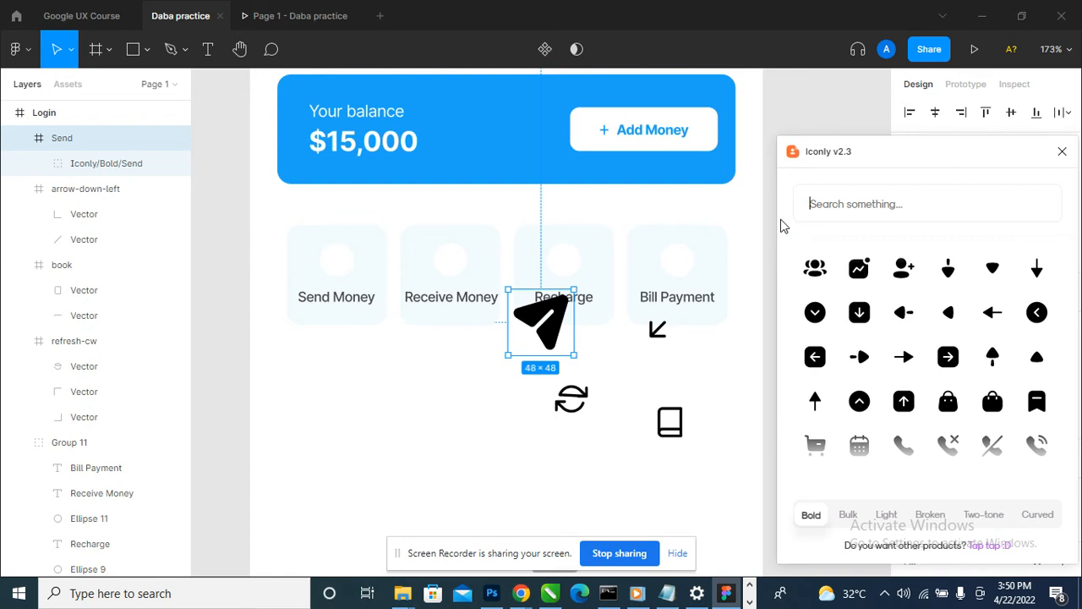
scroll(978, 409, "down", 1)
scroll(977, 409, "up", 1)
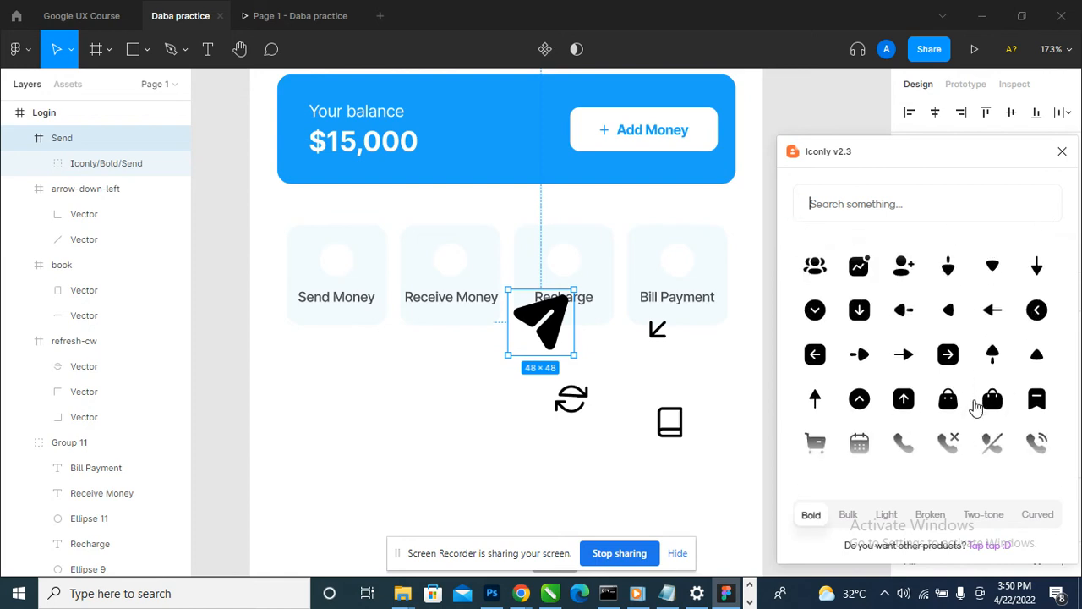
scroll(974, 409, "down", 2)
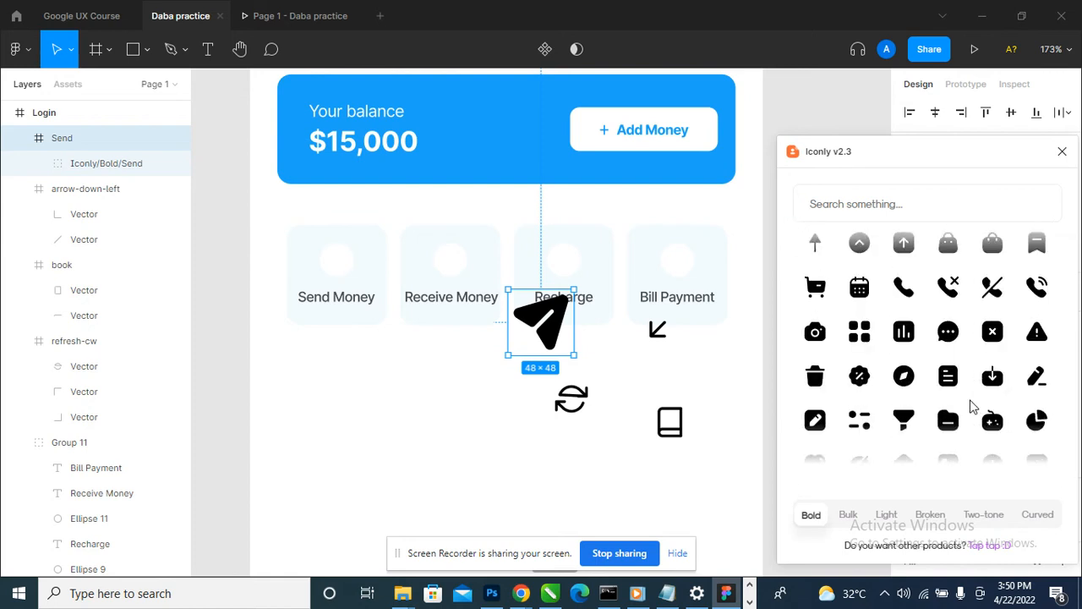
scroll(972, 409, "down", 4)
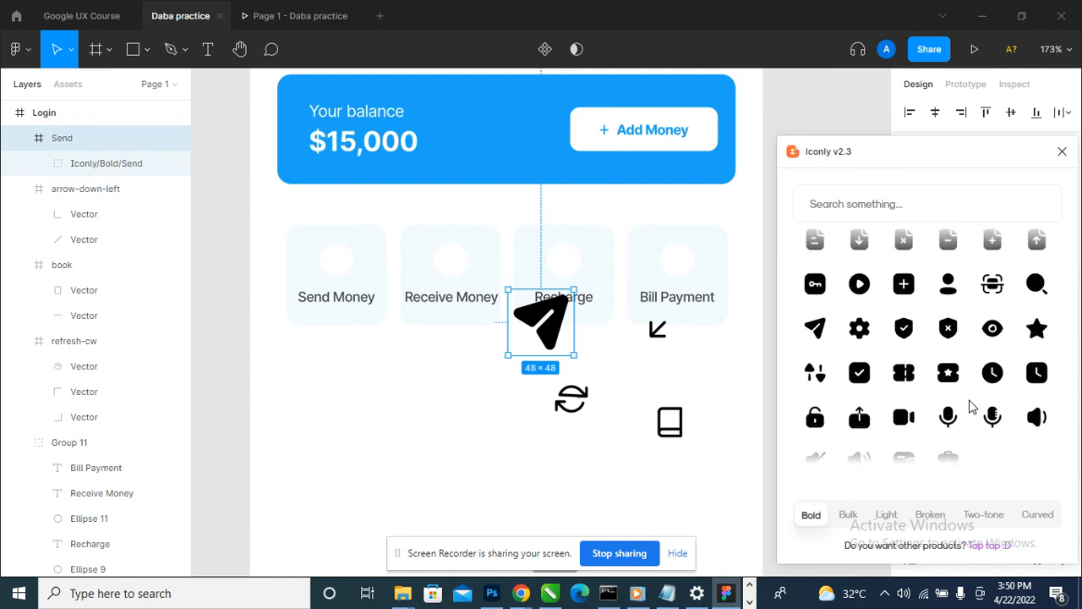
scroll(970, 408, "down", 1)
scroll(964, 410, "up", 3)
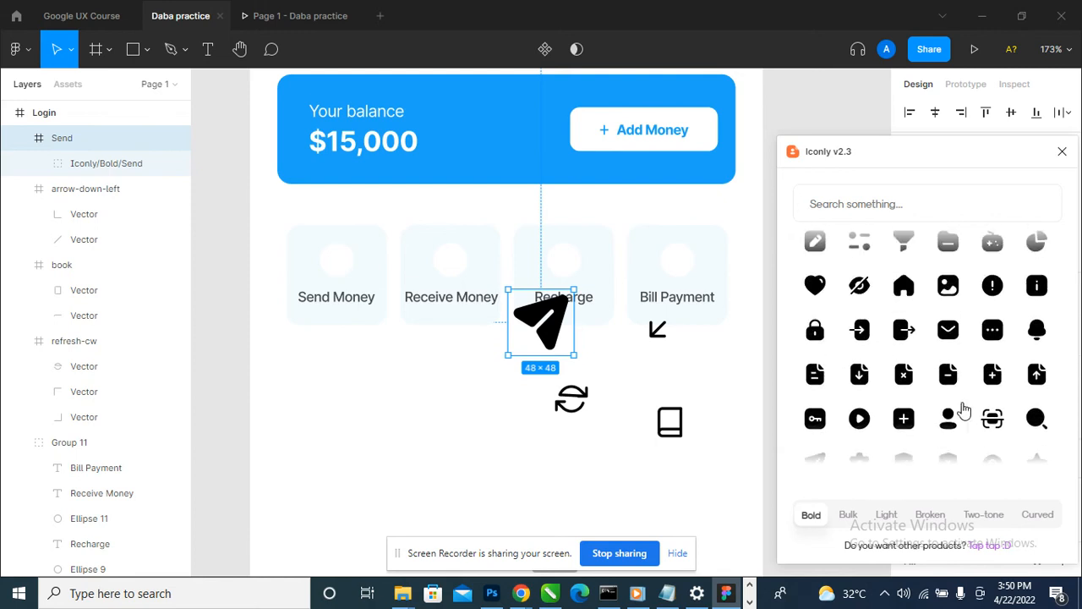
scroll(964, 409, "up", 5)
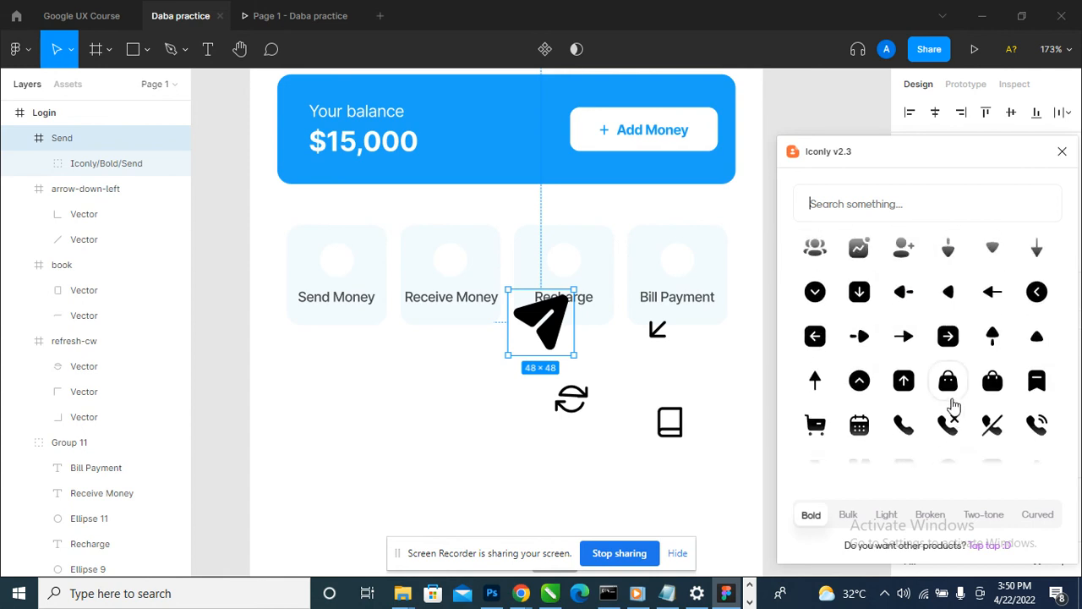
scroll(954, 407, "up", 1)
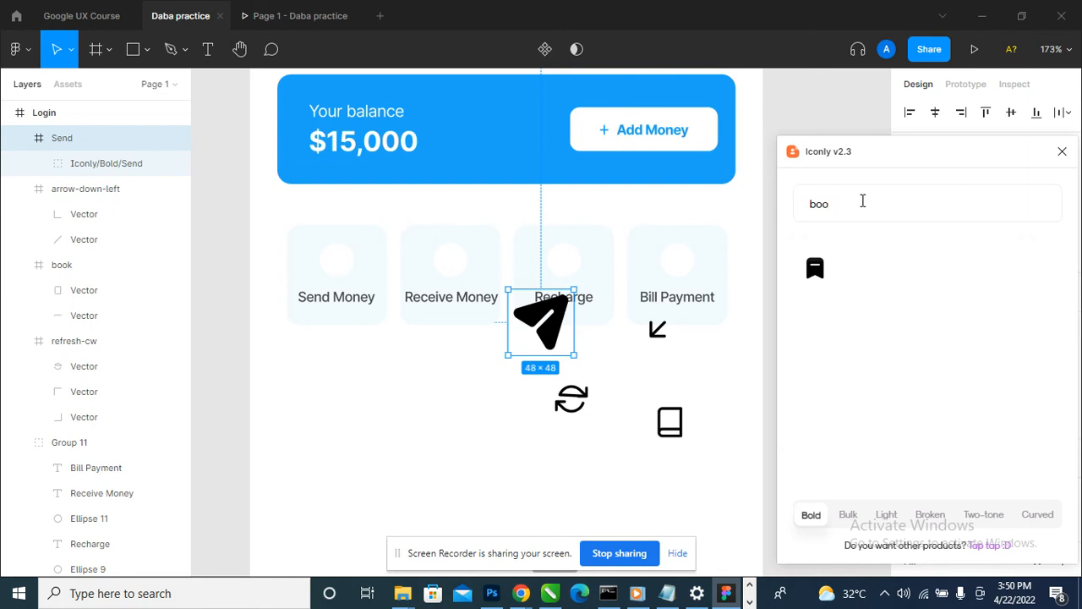
key("BackSpace")
key("BackSpace")
key("BackSpace")
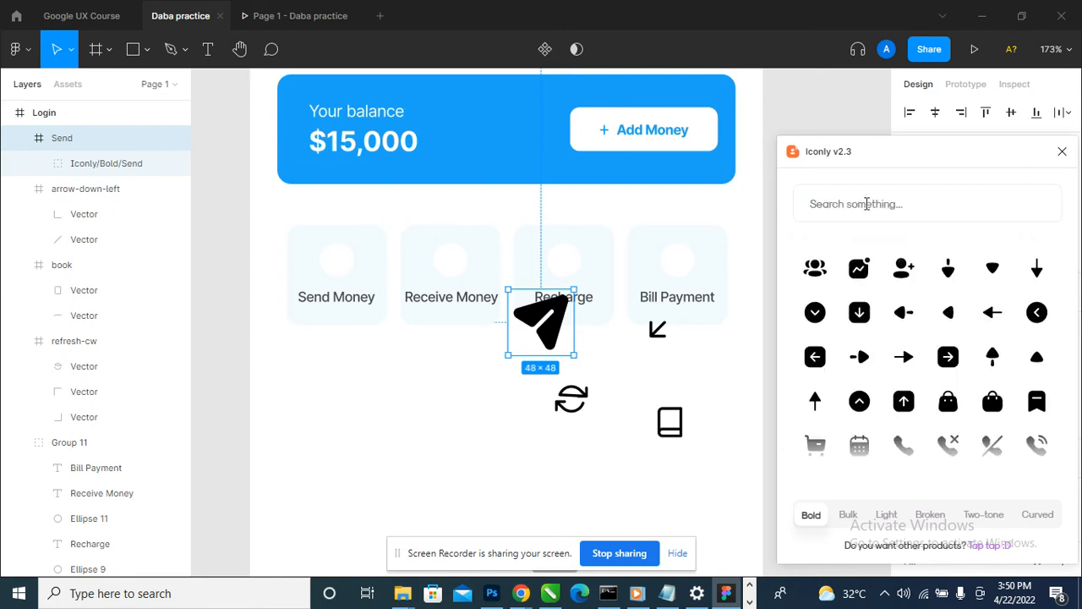
left_click(1063, 151)
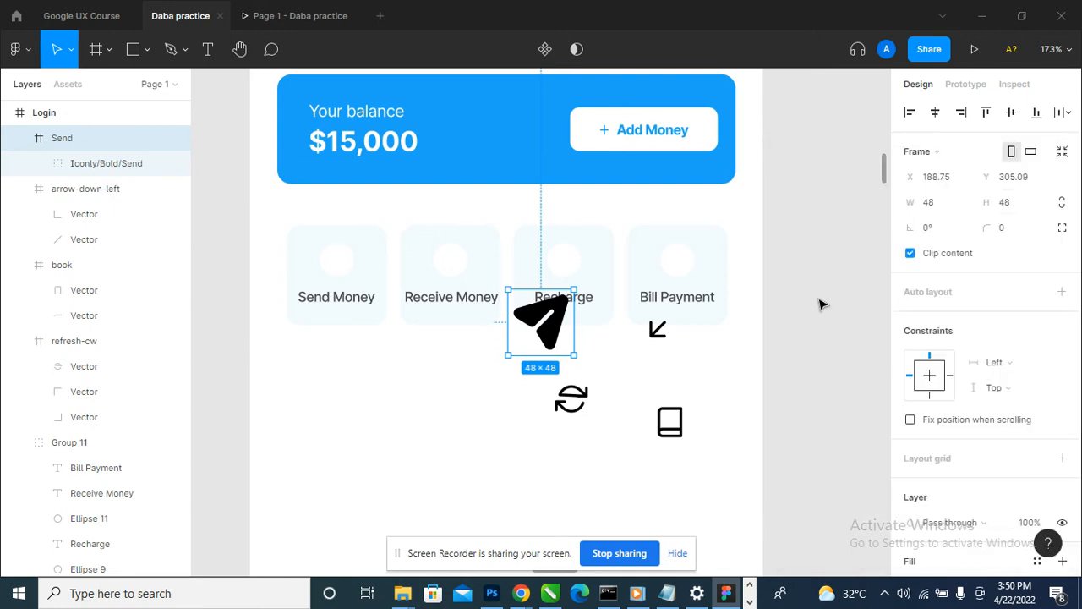
- Delete the leftover arrow-down-left, book and refresh-cw Feather icons below the quick-action tiles
left_click_drag(843, 340, 595, 462)
key("Delete")
left_click(571, 398)
key("Delete")
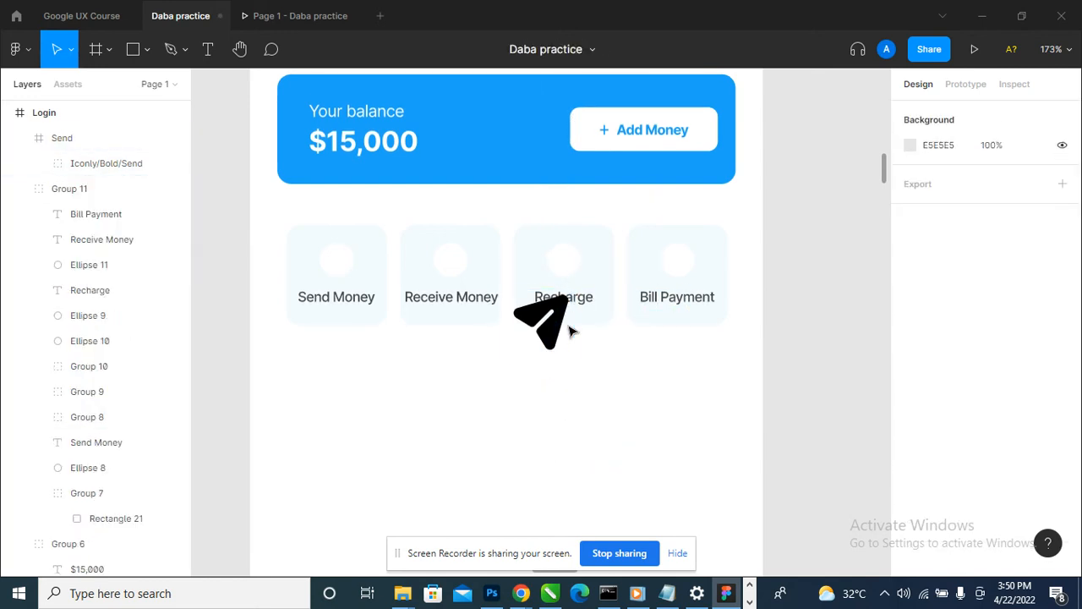
- Resize the Send icon to 15 × 15 and centre it in the white circle of the Send Money tile
left_click(565, 330)
left_click_drag(565, 329, 344, 271)
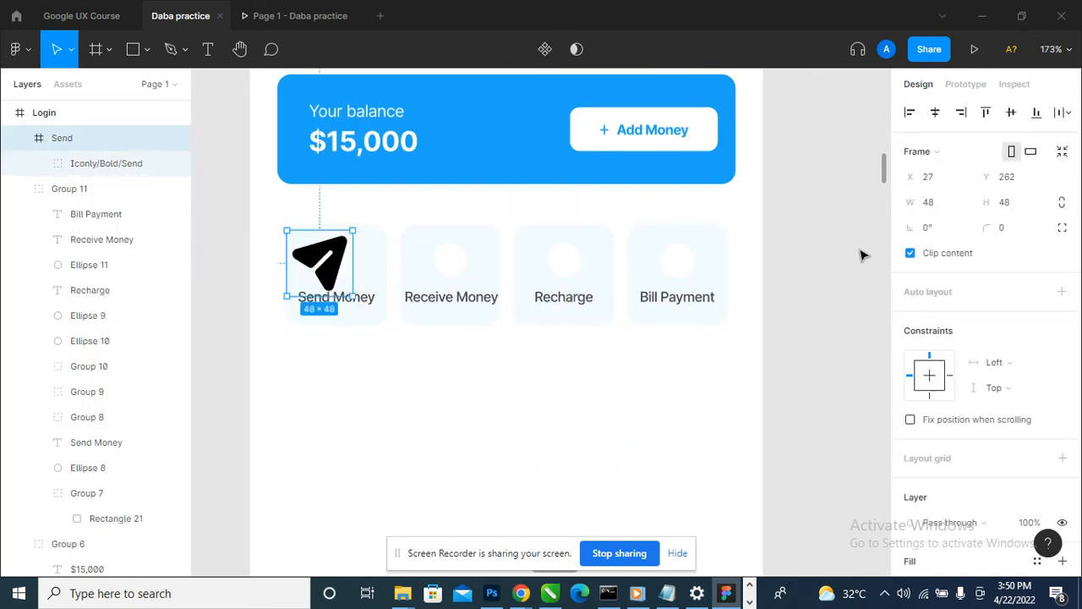
left_click(940, 208)
type("15")
key("Tab")
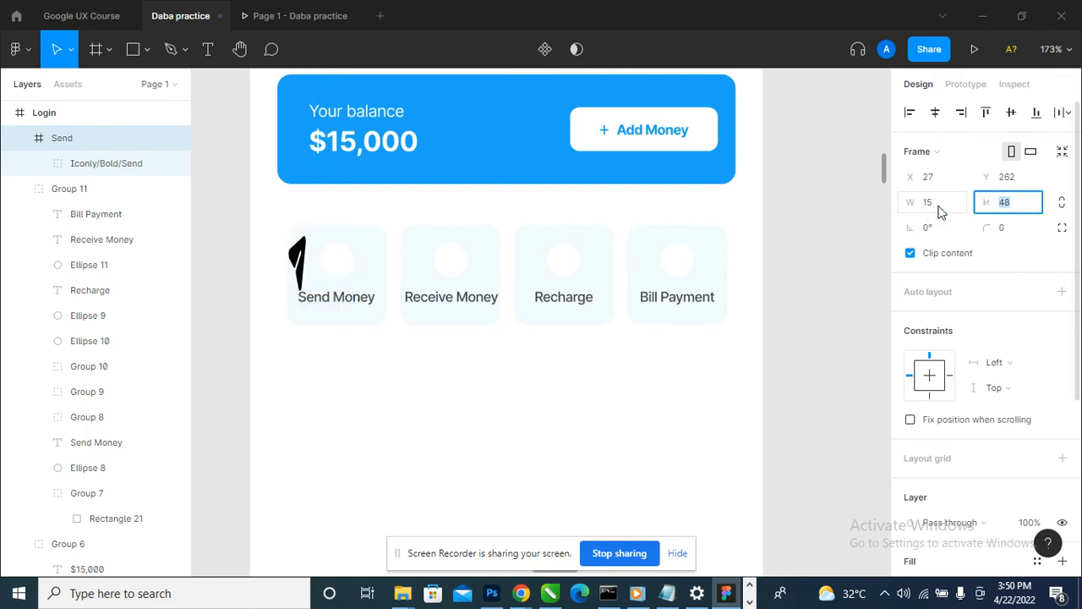
type("15")
key("Return")
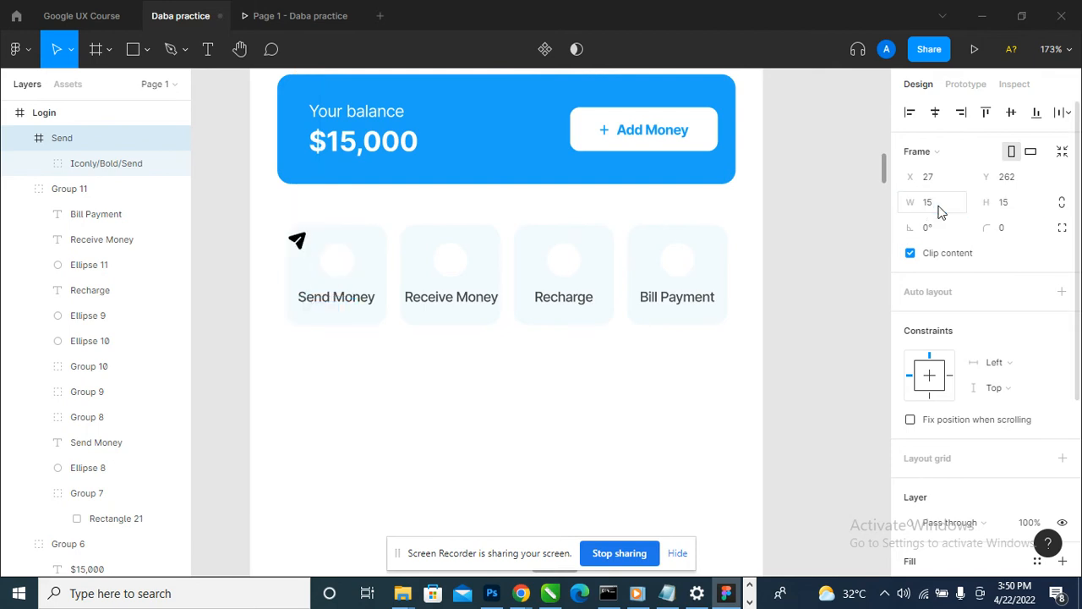
left_click_drag(296, 239, 366, 266)
scroll(297, 239, "up", 3)
- Try filling the Send icon's frame with red FF0000 and undo it
scroll(977, 485, "down", 3)
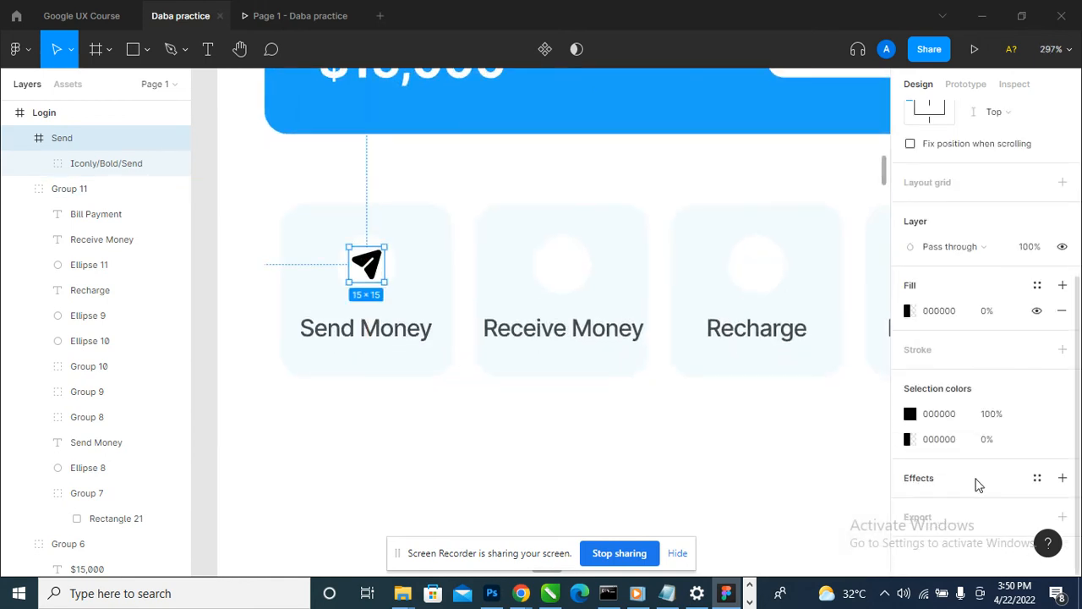
left_click(909, 311)
left_click(778, 519)
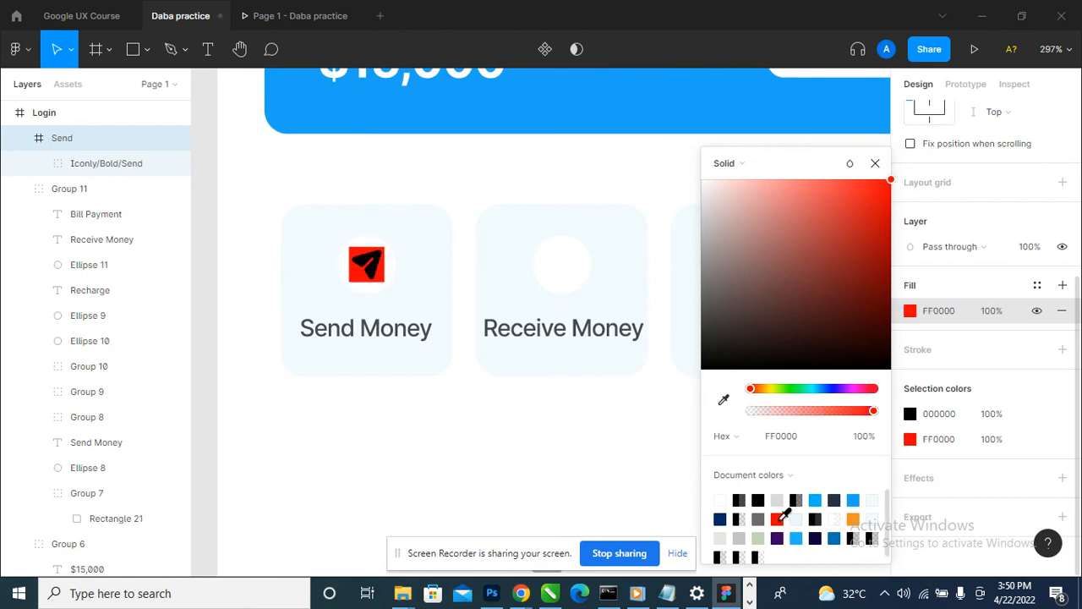
left_click(877, 165)
key("ctrl+z")
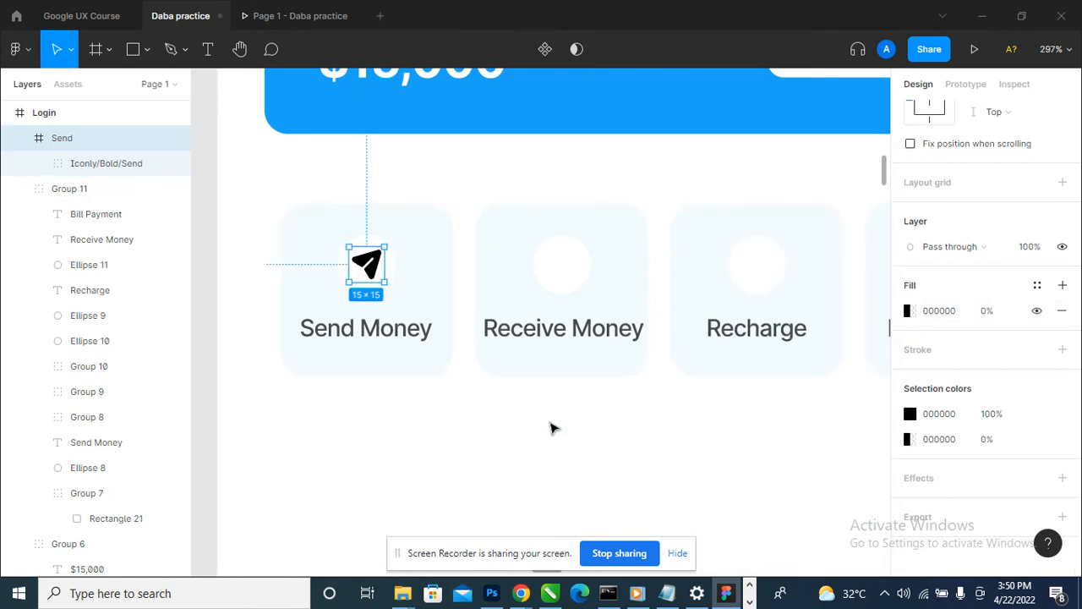
left_click(553, 428)
left_click(370, 265)
scroll(988, 406, "down", 5)
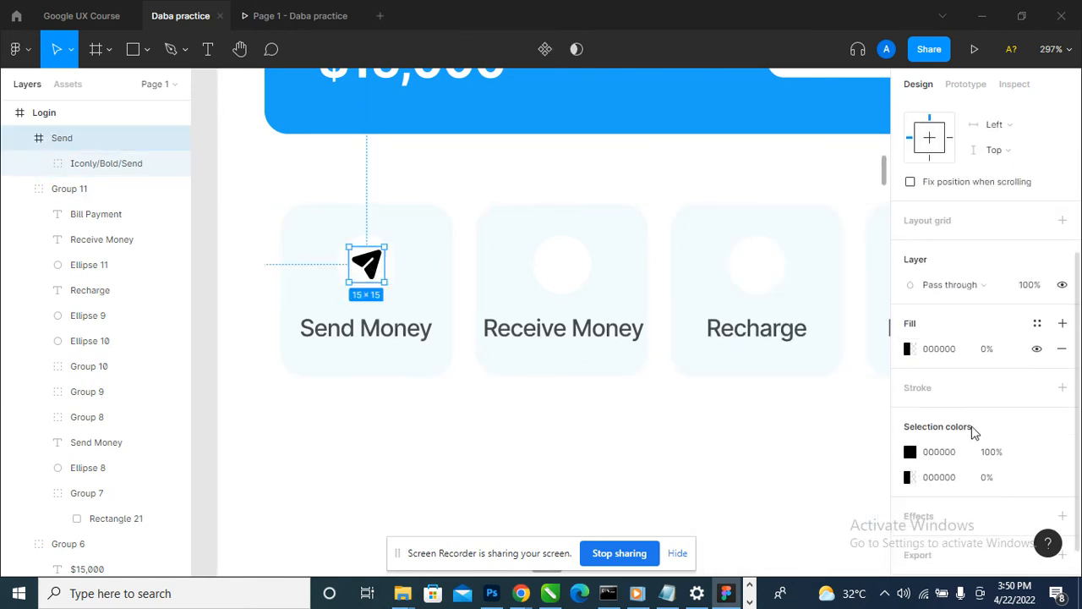
left_click(910, 452)
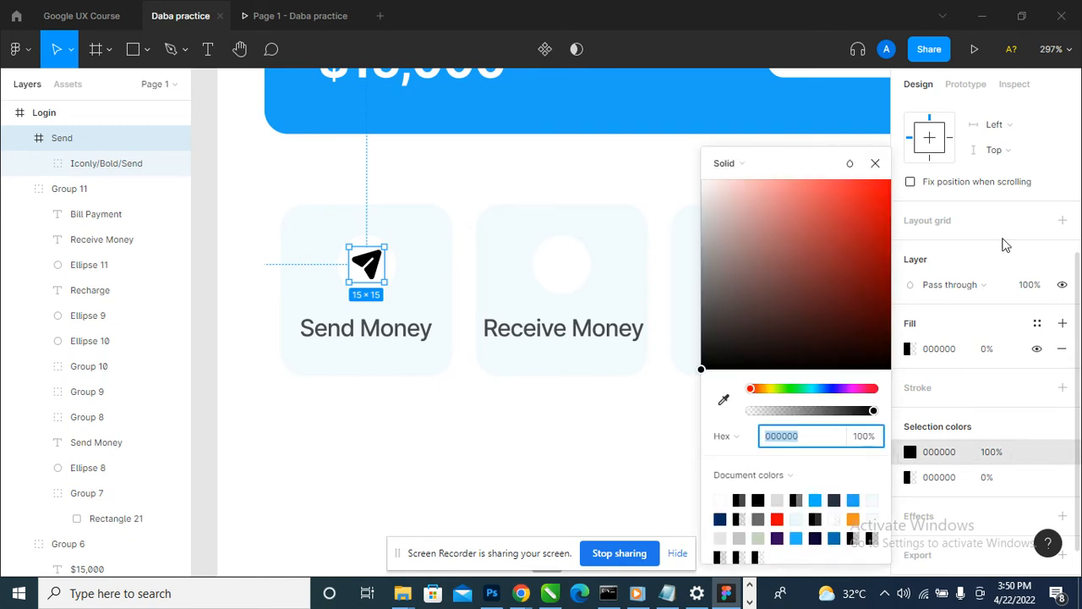
left_click(876, 163)
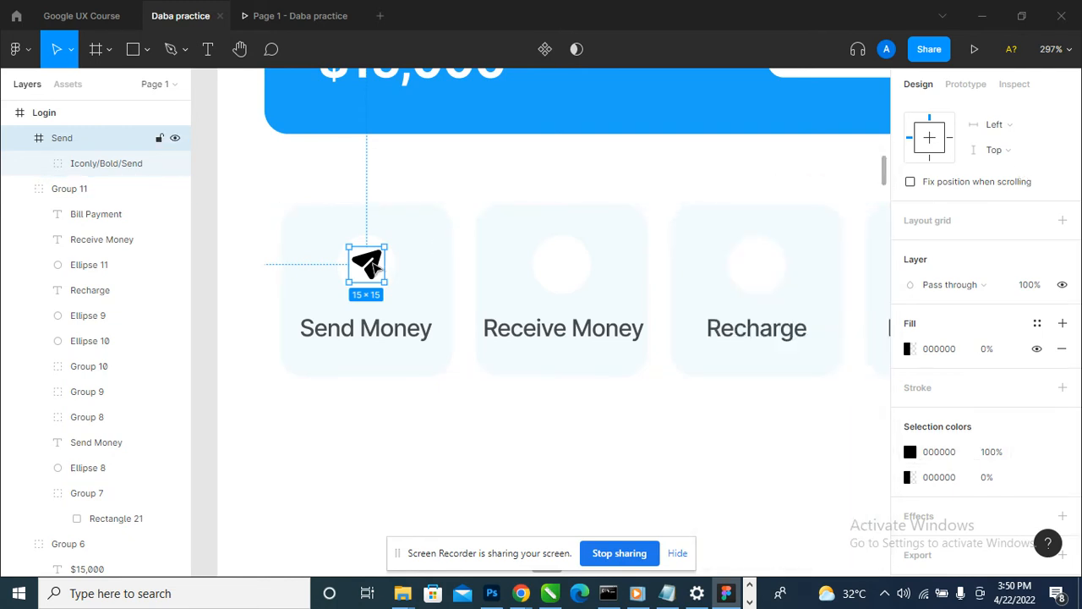
- Set the fill of the inner Send shape in the Send Money icon to red FF0000
double_click(378, 267)
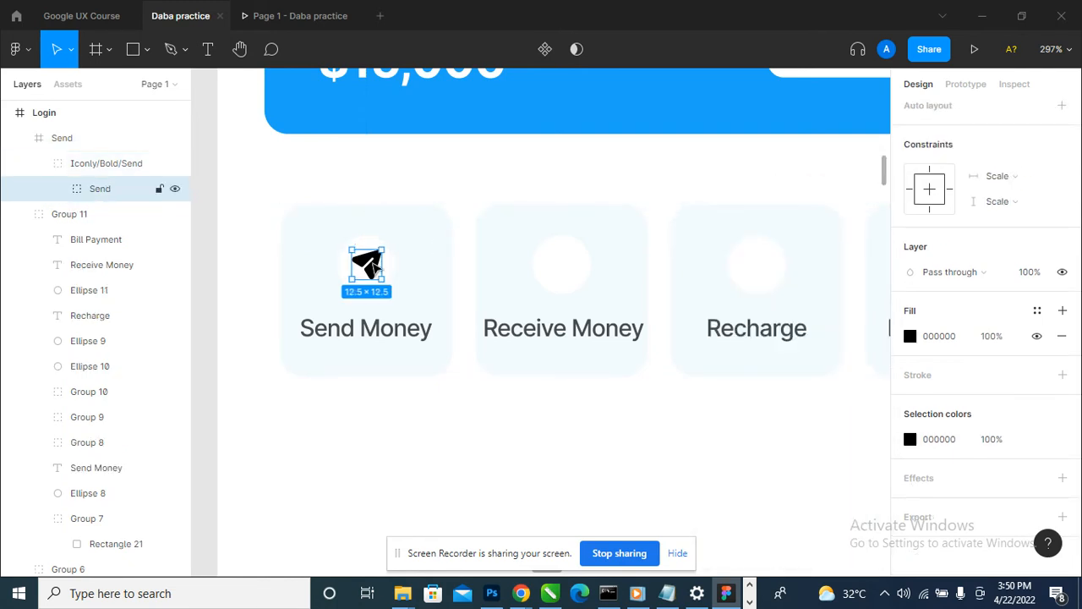
left_click(909, 337)
left_click(777, 518)
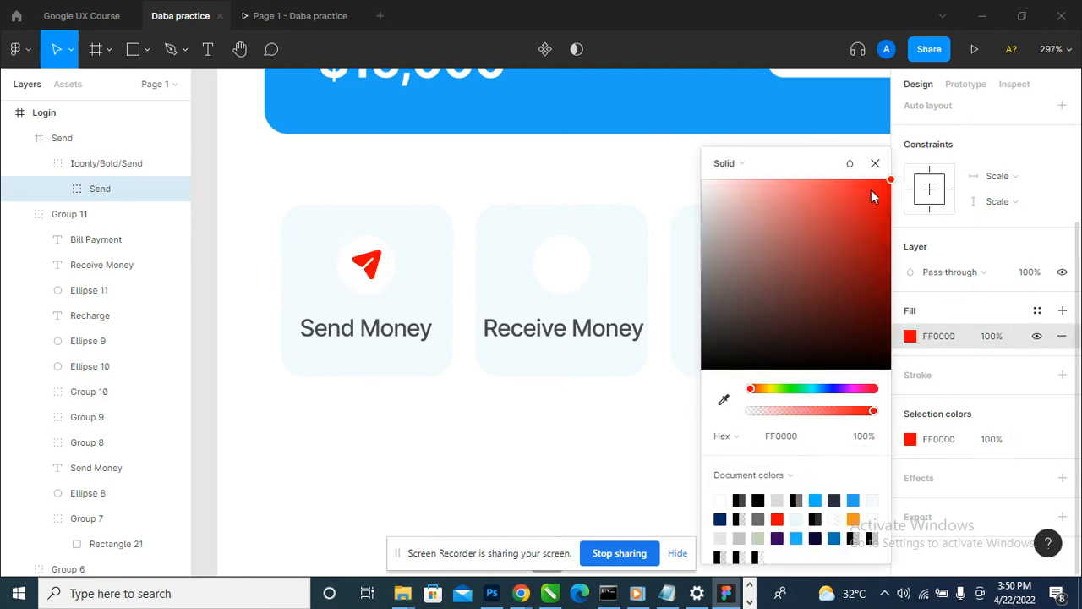
left_click(875, 164)
left_click(597, 392)
- Compare the home screen with the moodboard reference and examine the reference's bottom navigation bar
scroll(503, 254, "down", 3)
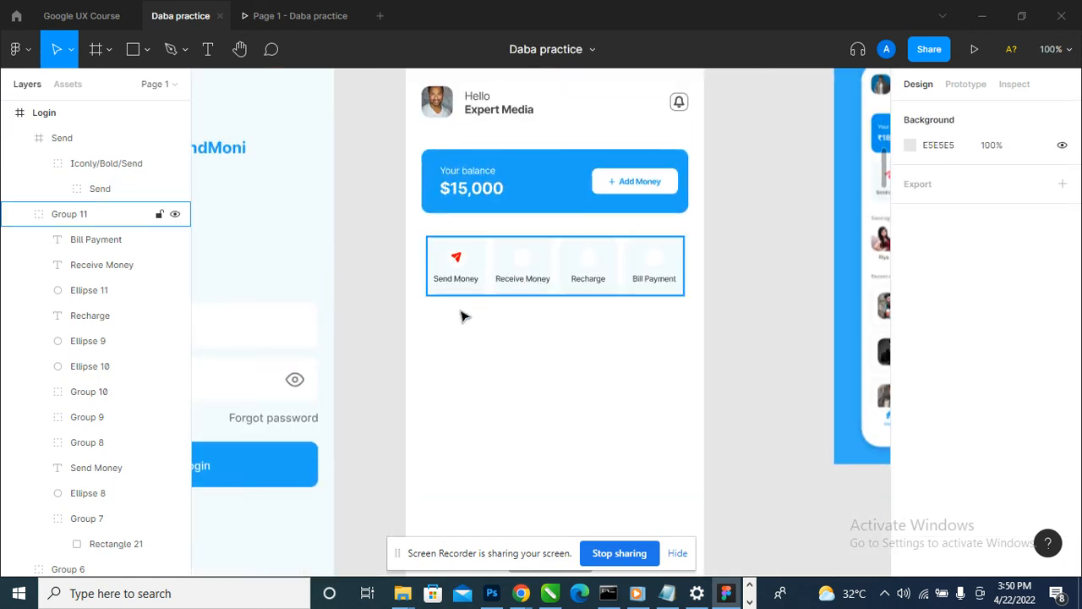
scroll(641, 338, "down", 3)
left_click_drag(776, 336, 710, 335)
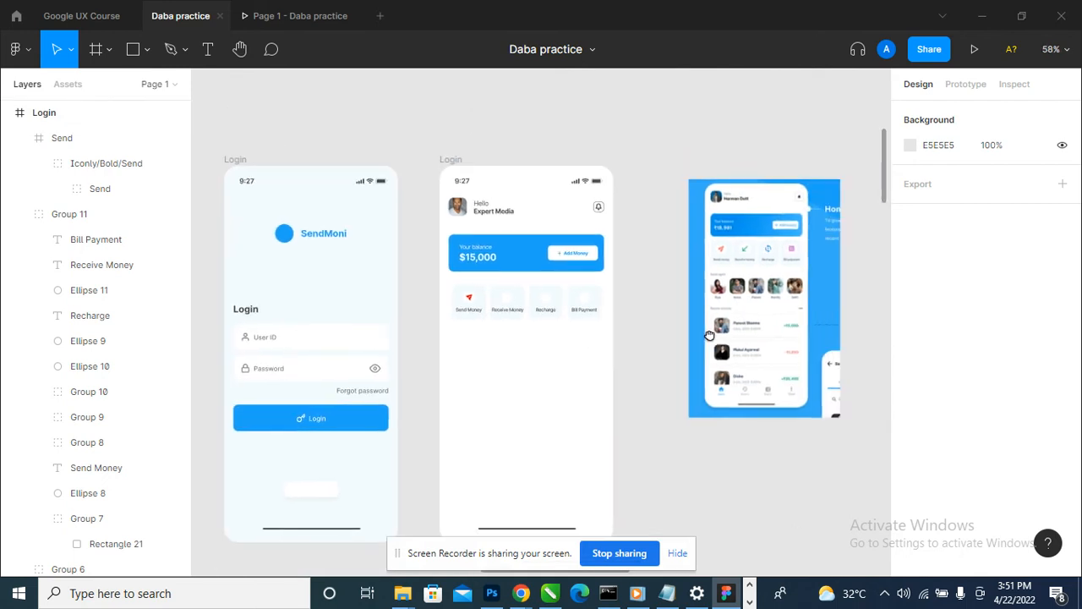
scroll(647, 356, "down", 3)
scroll(658, 353, "up", 1)
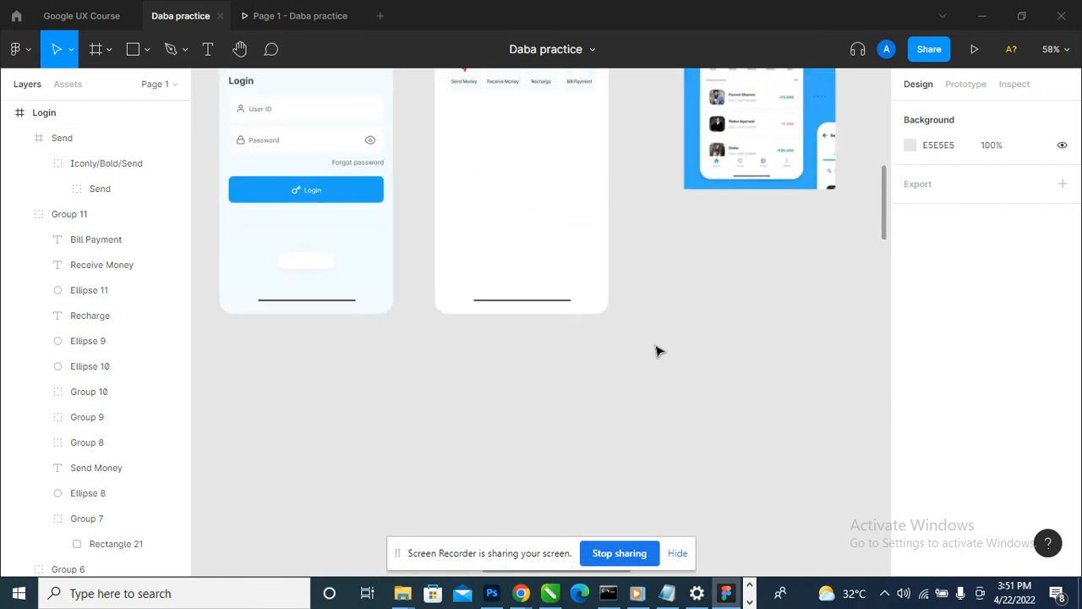
scroll(658, 352, "up", 2)
scroll(761, 355, "up", 6)
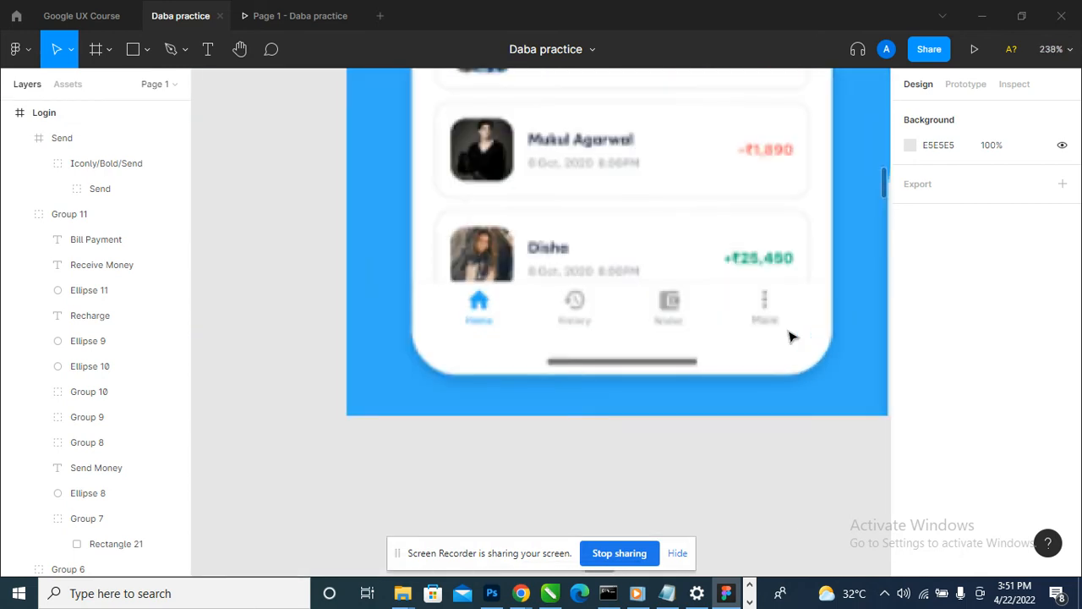
scroll(791, 336, "down", 6)
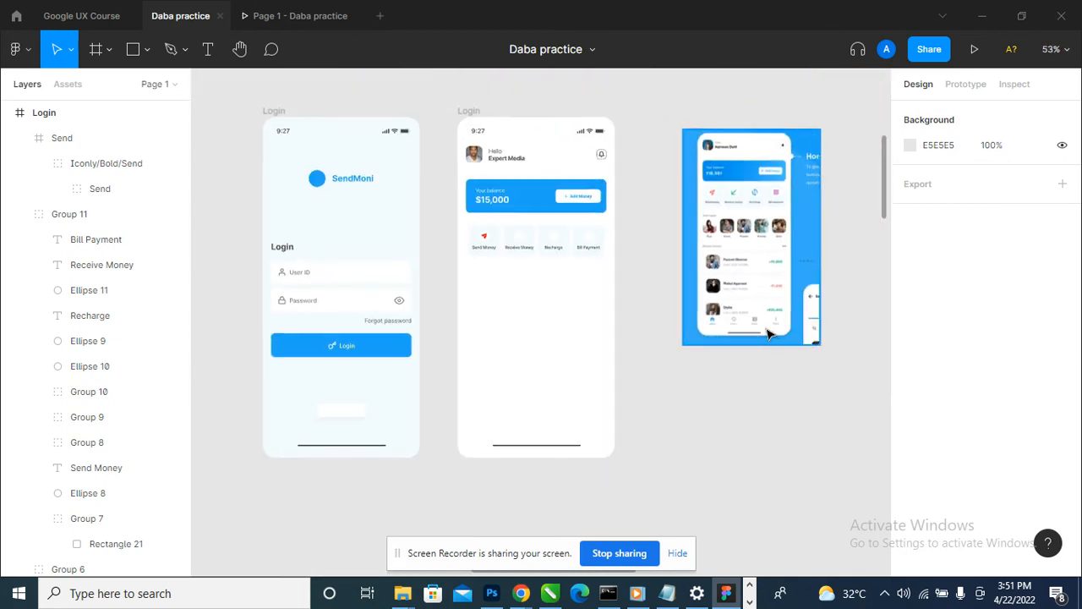
scroll(769, 334, "up", 6)
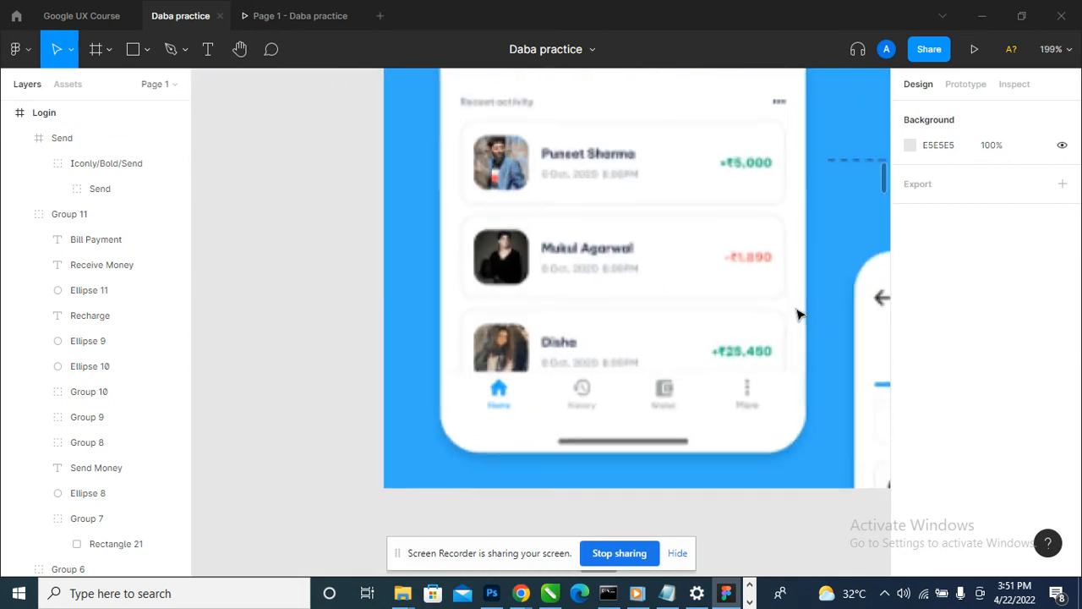
scroll(801, 317, "down", 3)
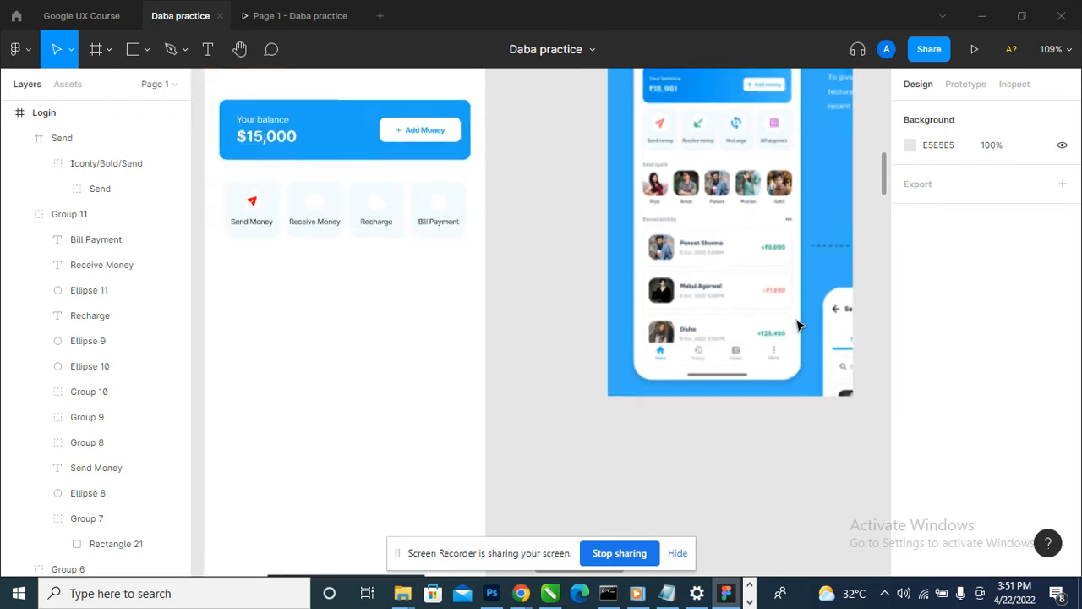
- Draw a rectangle about 415 × 106 across the bottom of the home screen and fill it with white FFFFFF
scroll(801, 326, "down", 3)
left_click(132, 49)
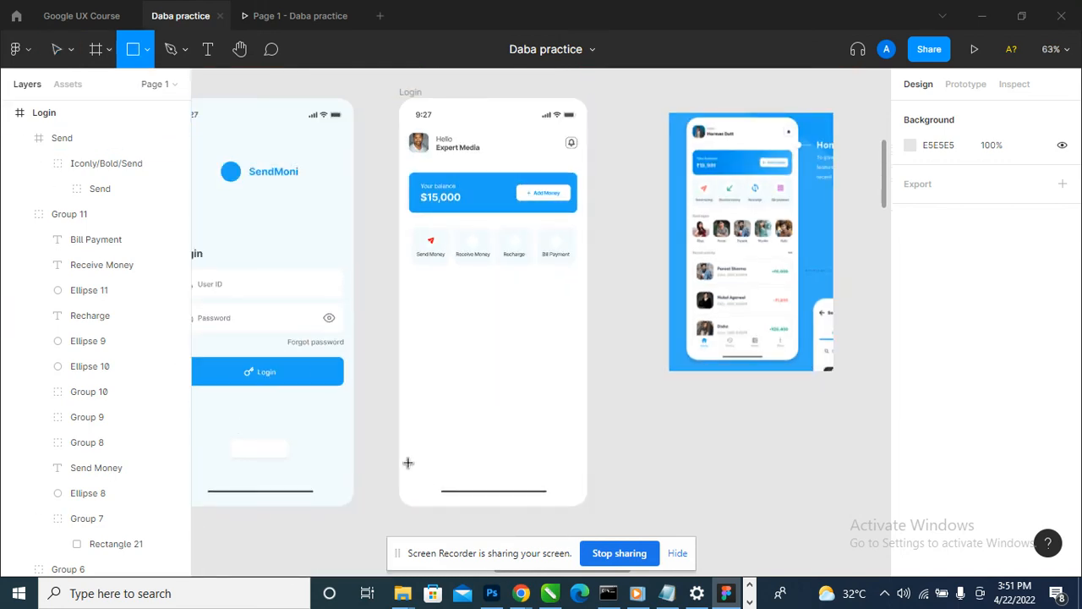
mouse_move(399, 462)
left_mouse_down()
mouse_move(609, 517)
mouse_move(541, 493)
left_mouse_up()
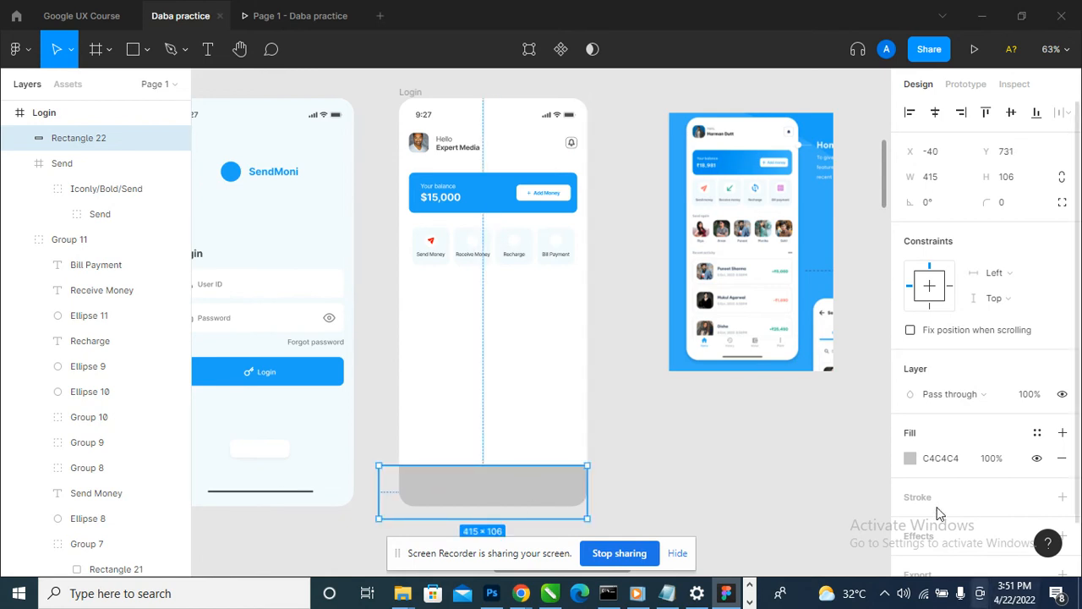
left_click(910, 458)
left_click(721, 498)
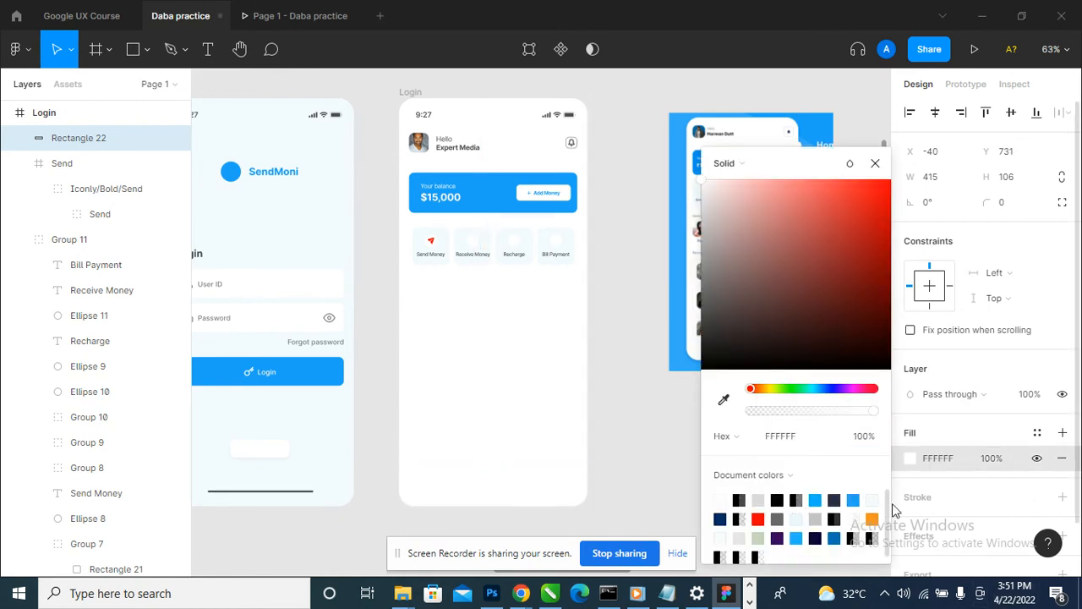
- Add a black 000000 inside stroke of 1 to the bottom rectangle and shift it sideways to X -26
left_click(1063, 497)
left_click_drag(536, 495, 542, 494)
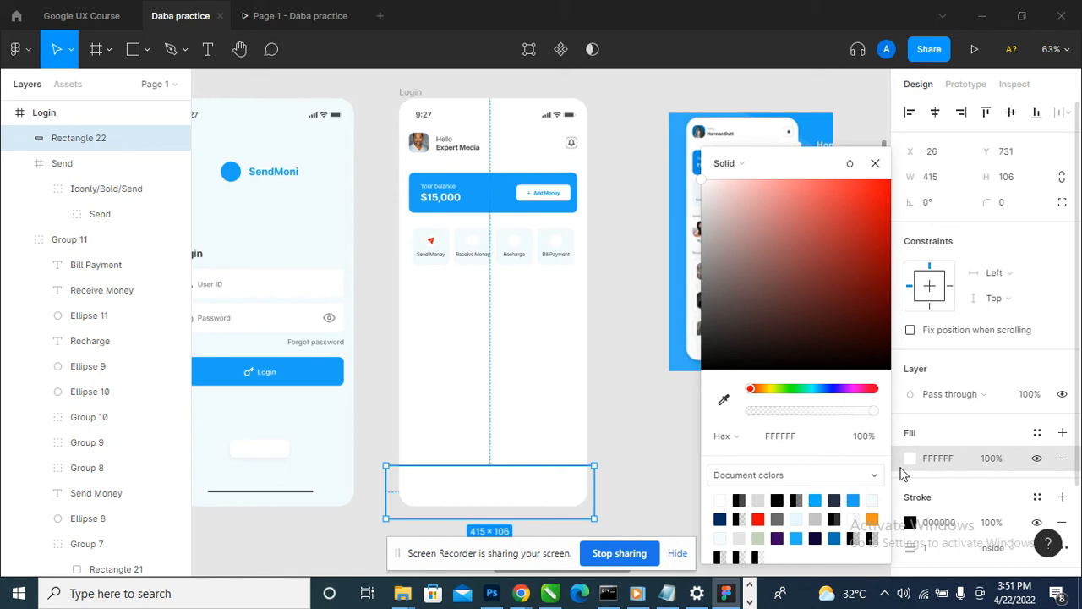
- Set the bottom rectangle's white fill opacity to 50%
left_click(1003, 466)
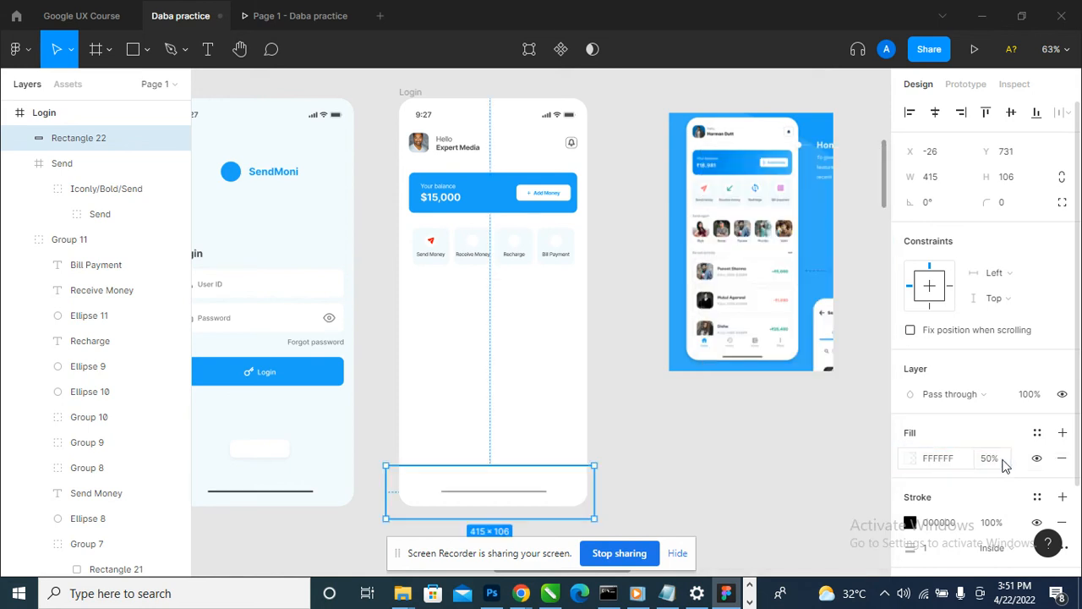
key("Return")
left_click(640, 404)
scroll(466, 502, "up", 10)
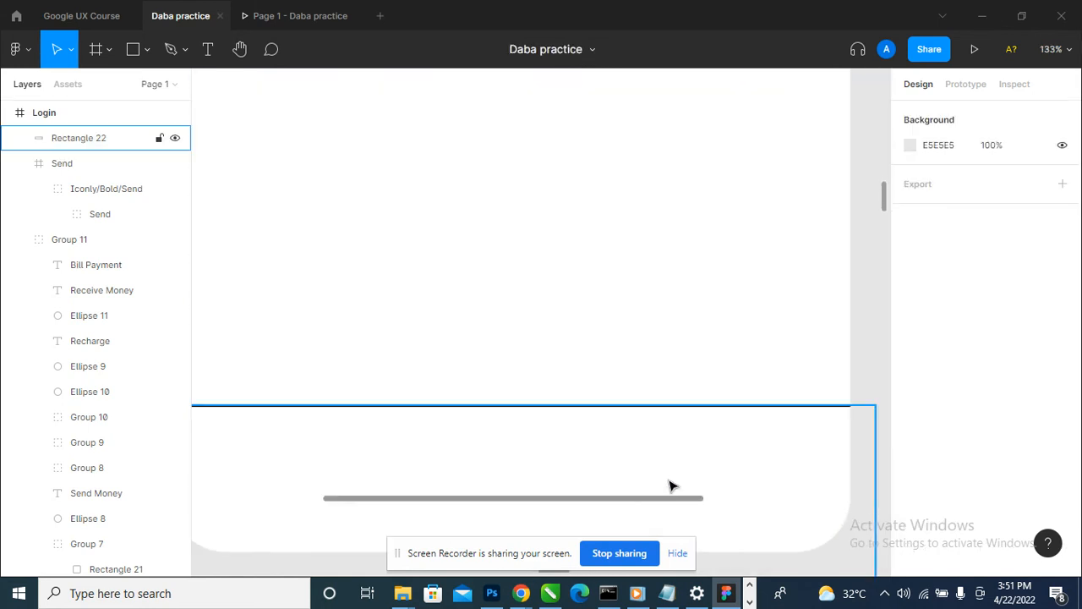
- Set the bottom rectangle's white fill opacity to 100%
left_click(749, 507)
scroll(420, 415, "down", 5)
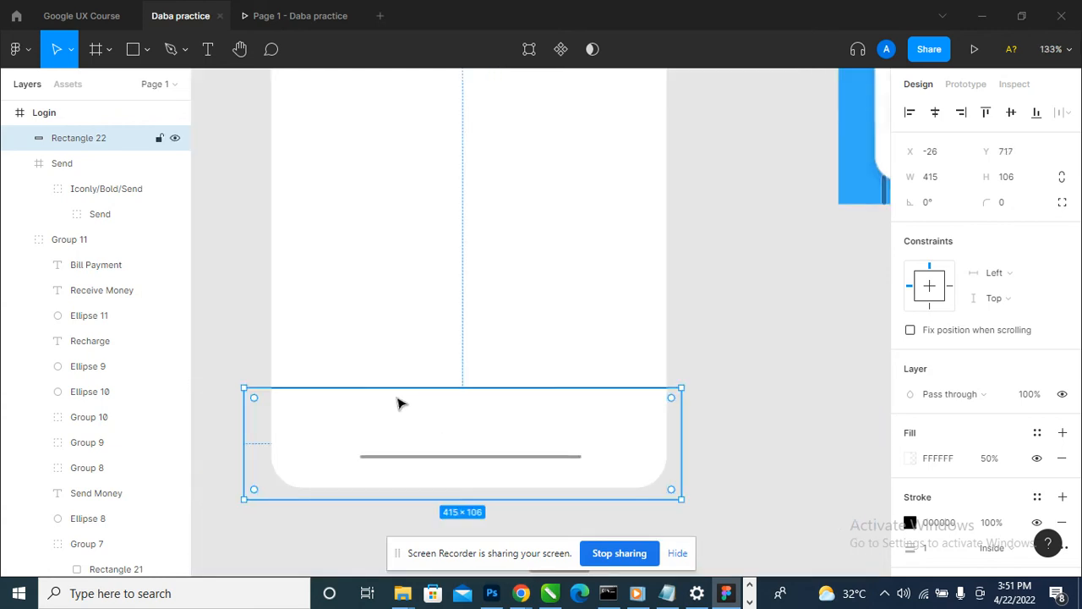
scroll(983, 460, "down", 2)
left_click(1000, 385)
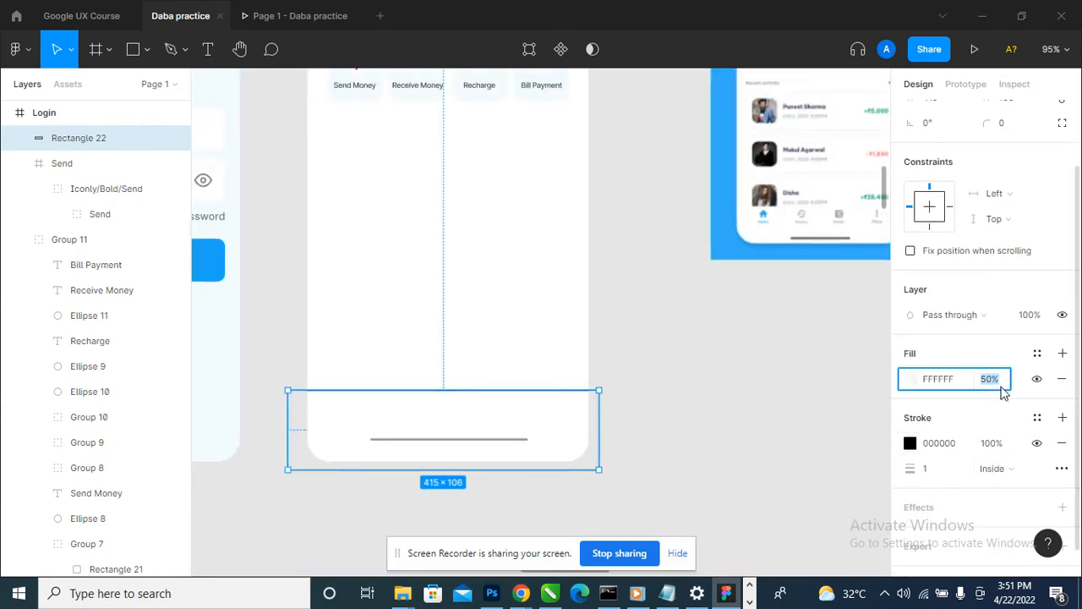
key("Return")
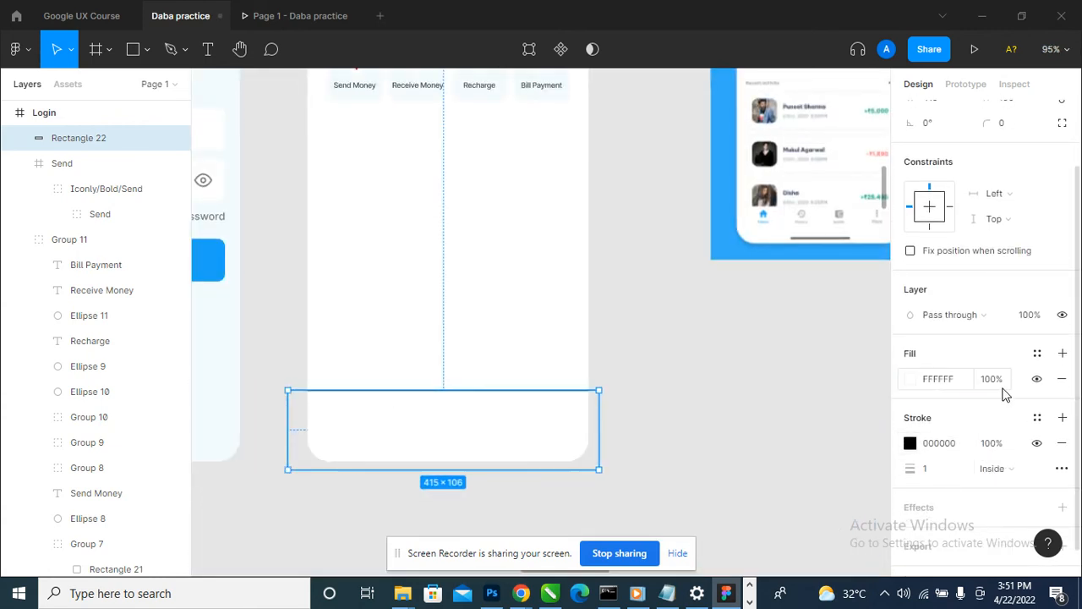
- Set the opacity of the bottom rectangle's black stroke to 50%
left_click(995, 447)
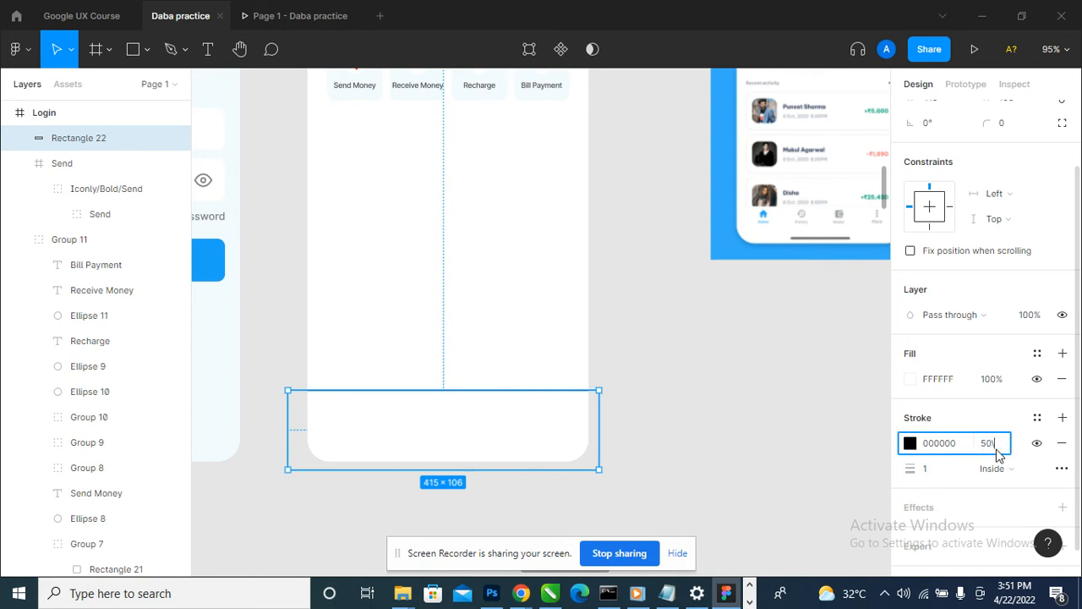
type("50")
key("Return")
left_click(667, 390)
scroll(688, 416, "down", 4)
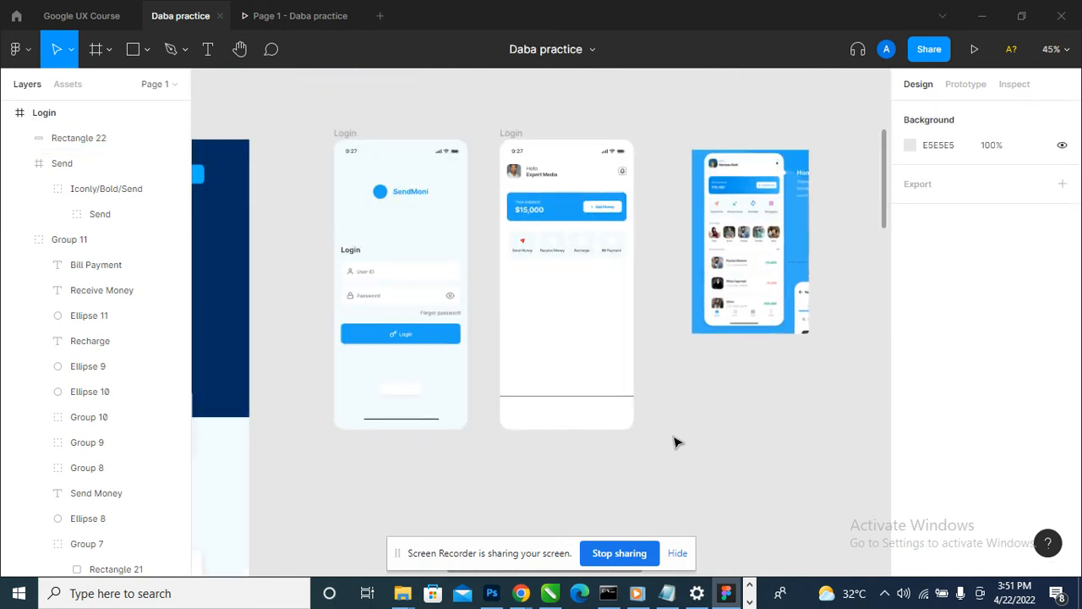
- Check the reference's bottom navigation bar, remove the bottom rectangle's stroke and add a drop shadow effect to it
scroll(833, 258, "up", 6)
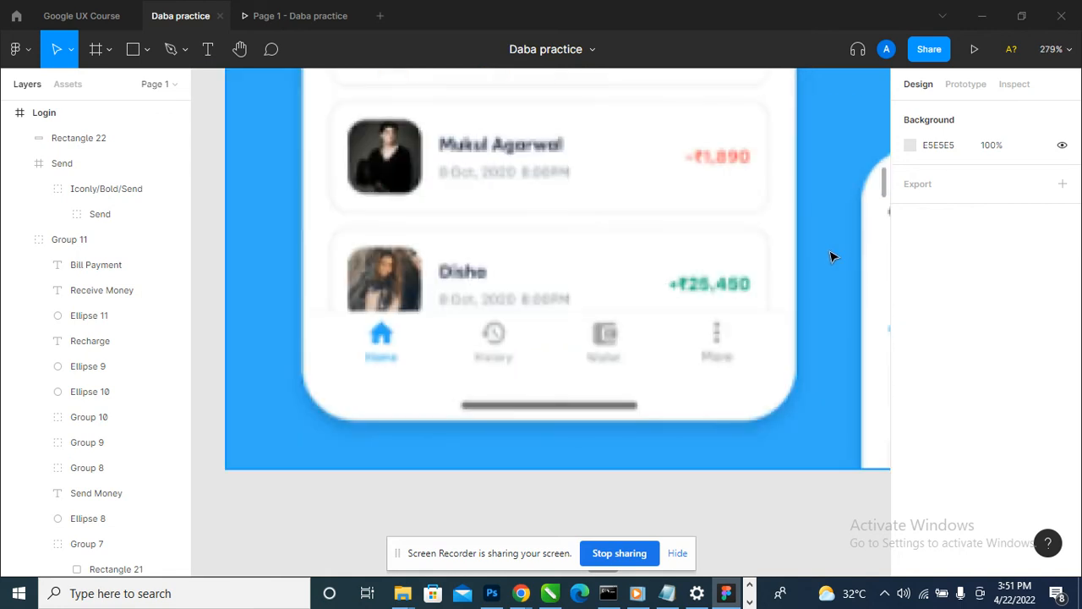
scroll(800, 307, "down", 8)
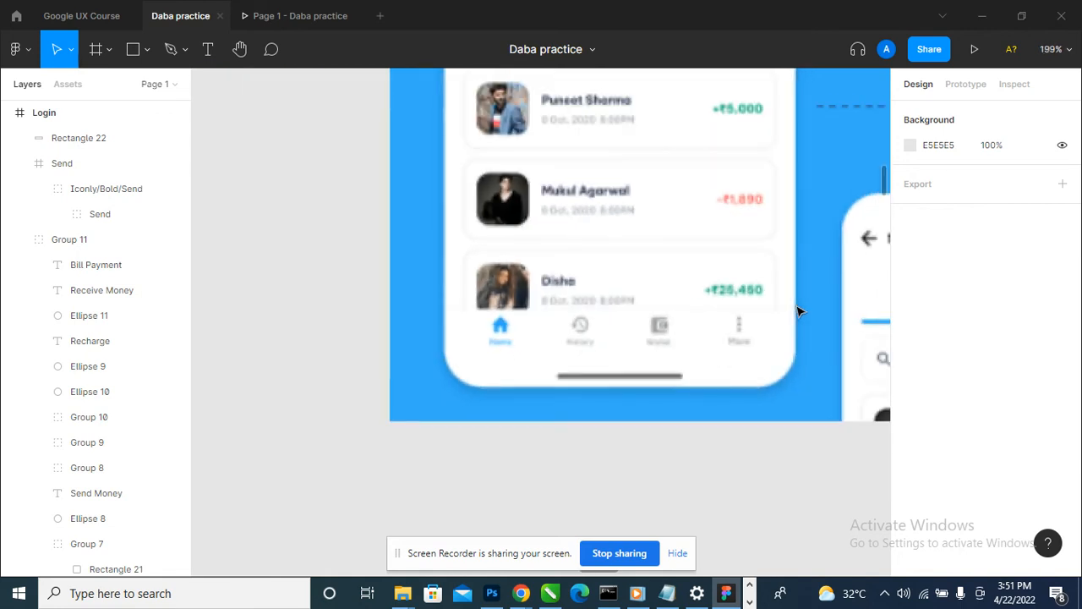
left_click(651, 409)
scroll(668, 404, "up", 3)
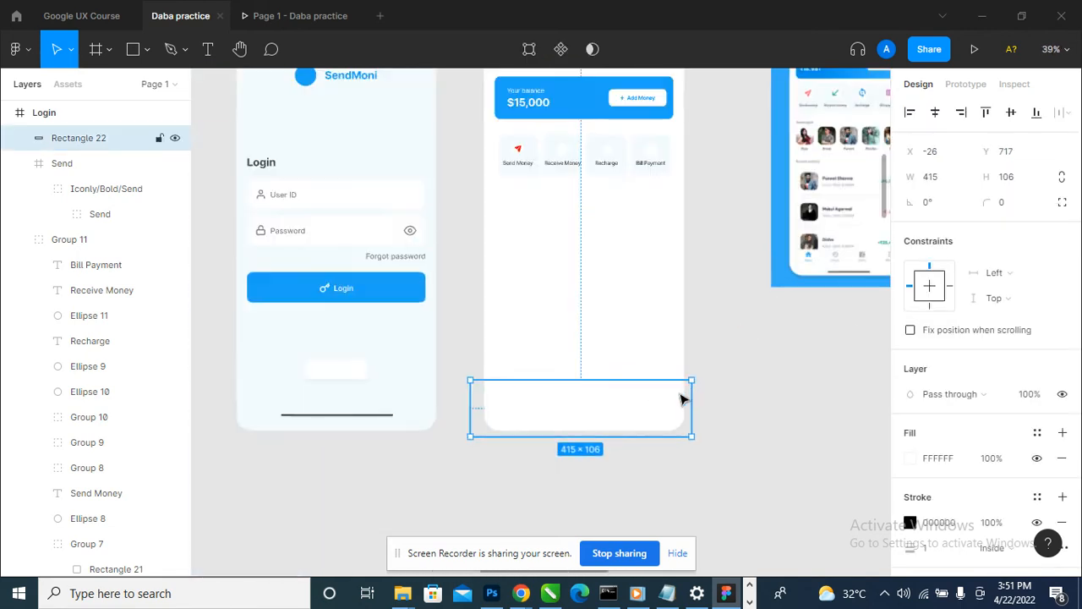
scroll(1049, 470, "down", 1)
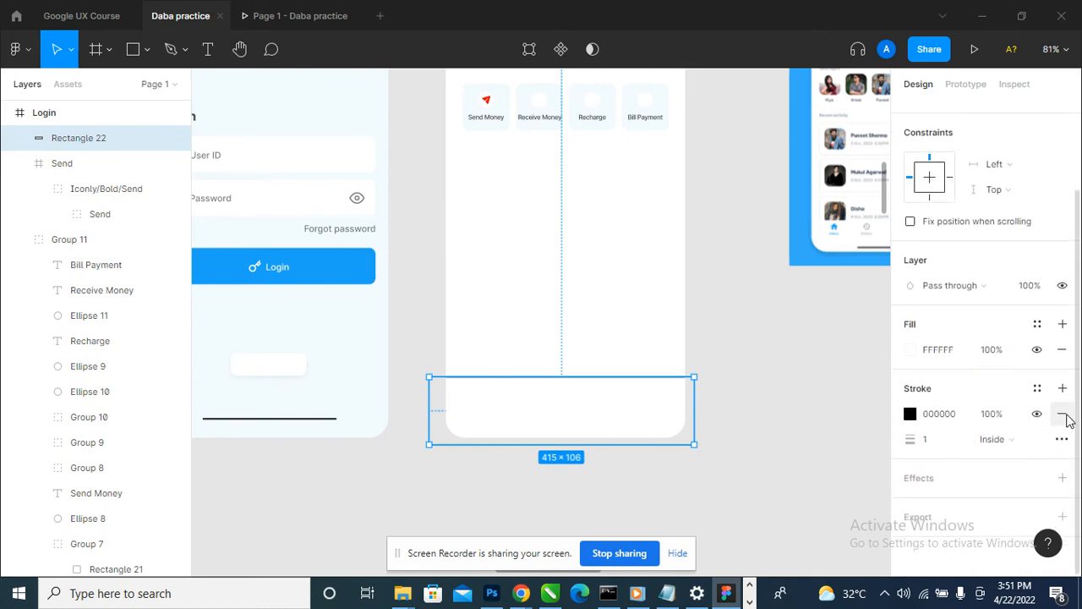
left_click(1063, 413)
left_click(1065, 479)
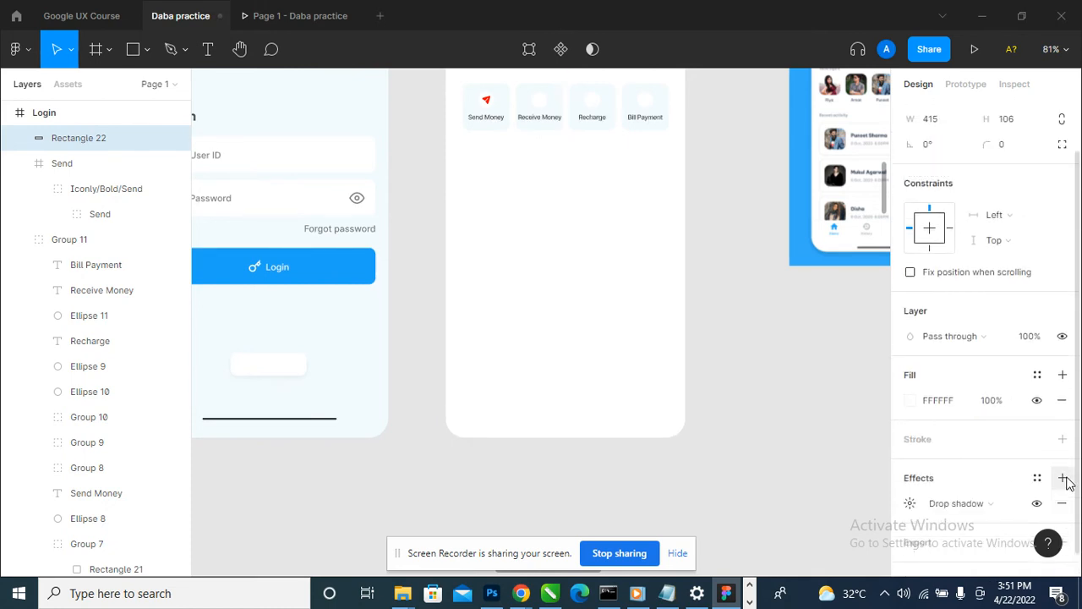
left_click(911, 505)
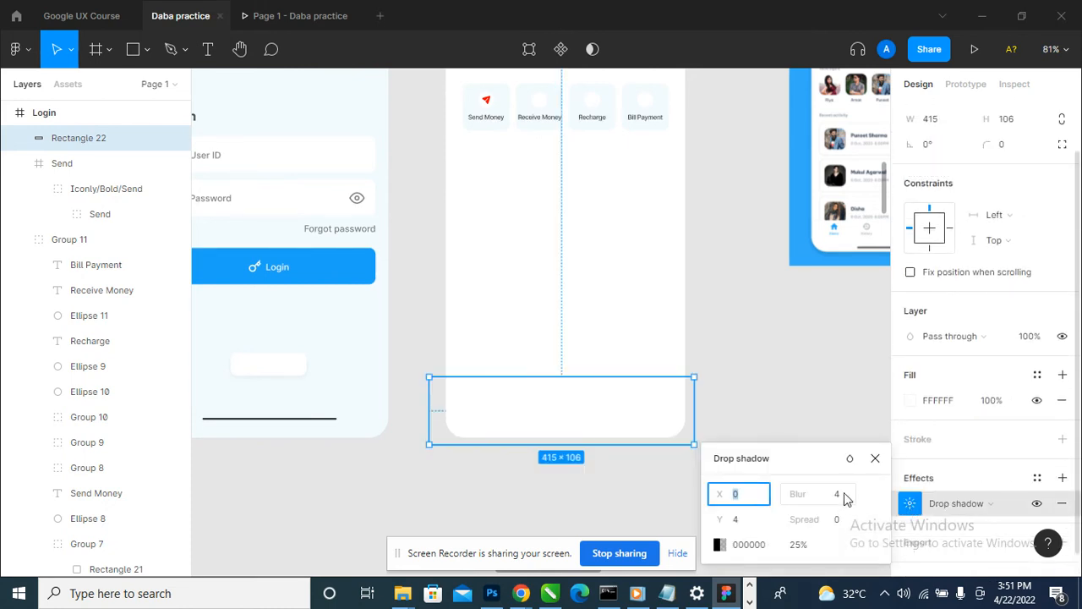
left_click(800, 374)
left_click(623, 437)
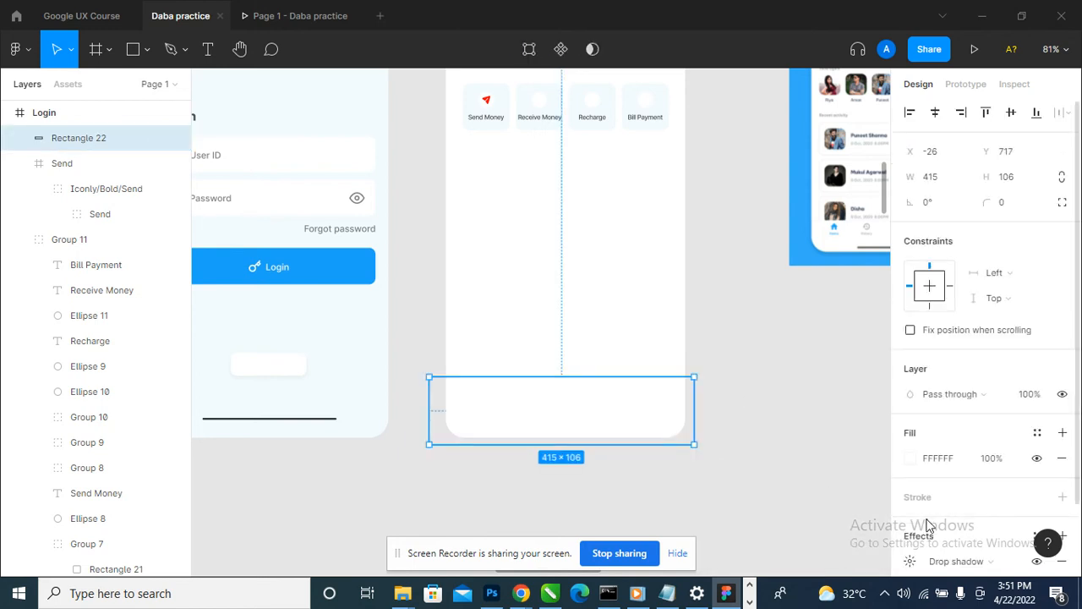
scroll(928, 525, "down", 2)
left_click(912, 479)
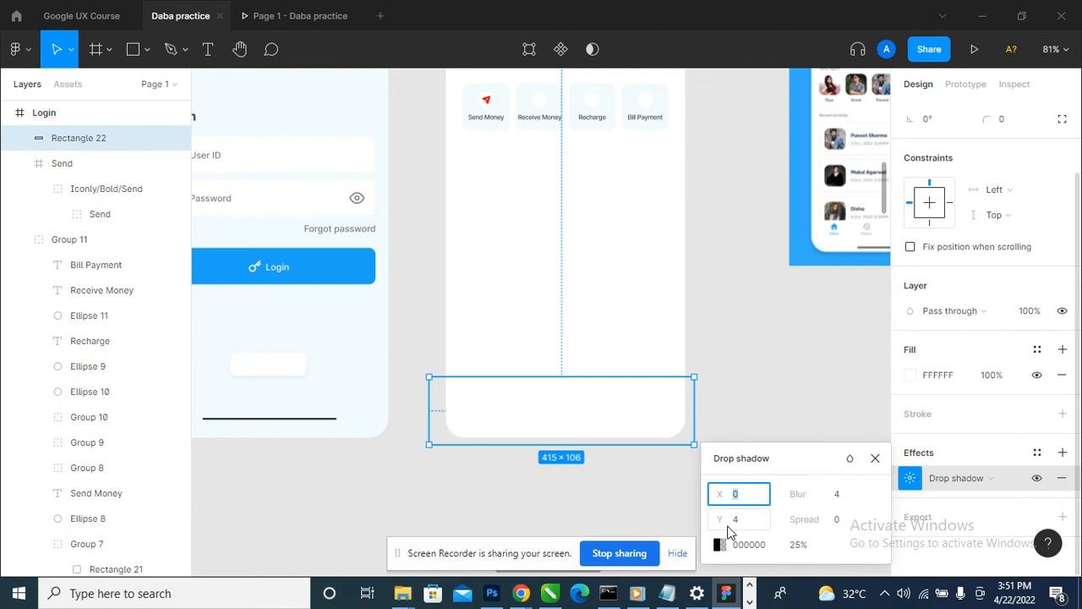
left_click(759, 445)
- Set the bottom rectangle's drop shadow offset to X 10 and Y 10
left_click(544, 428)
scroll(945, 474, "down", 2)
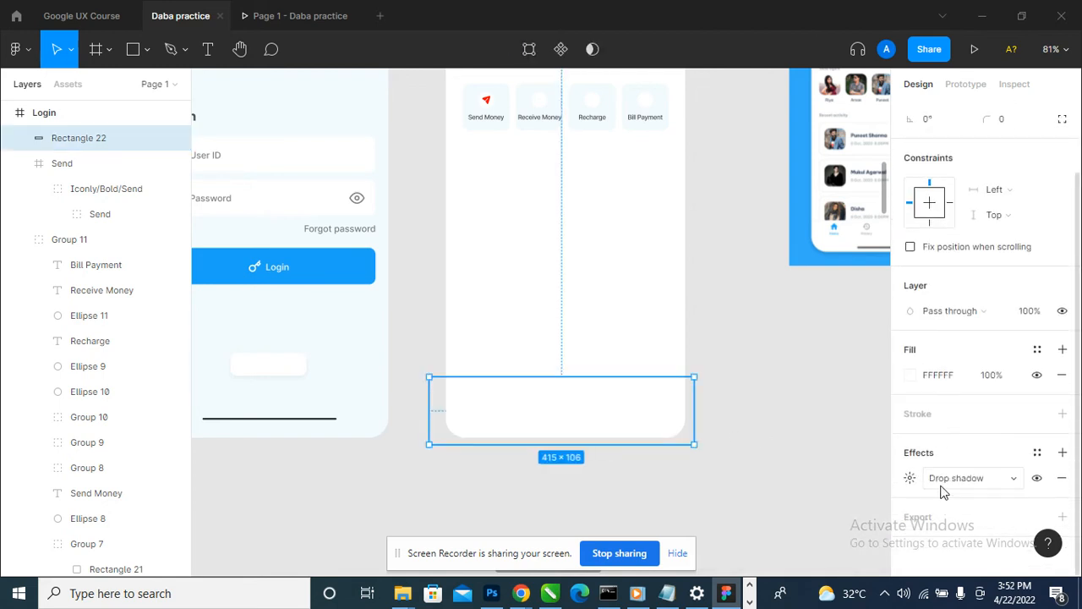
left_click(910, 478)
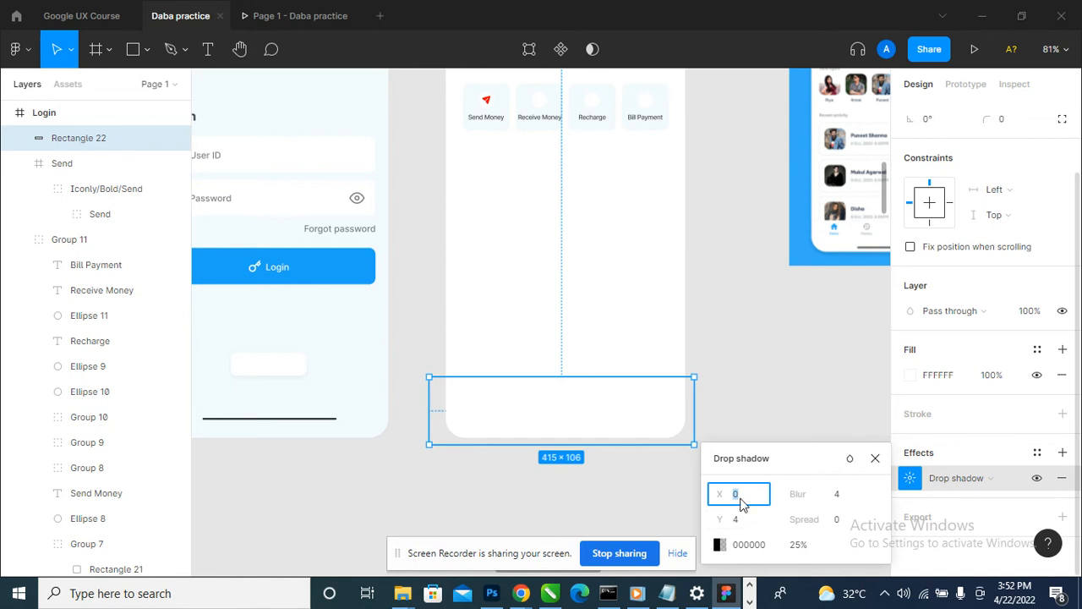
key("Return")
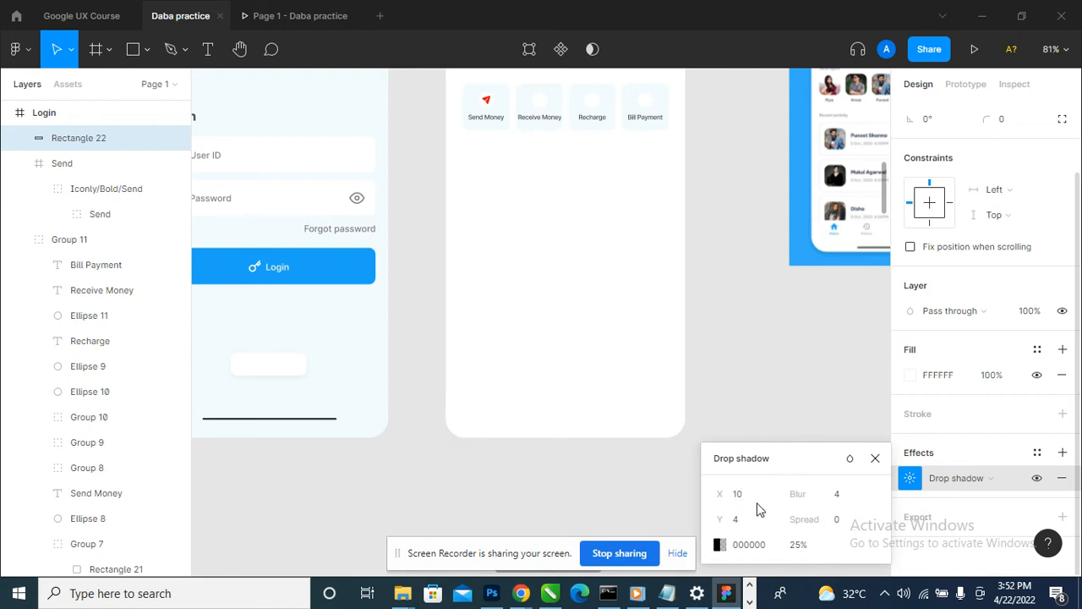
left_click(746, 528)
type("10")
key("Return")
left_click(743, 497)
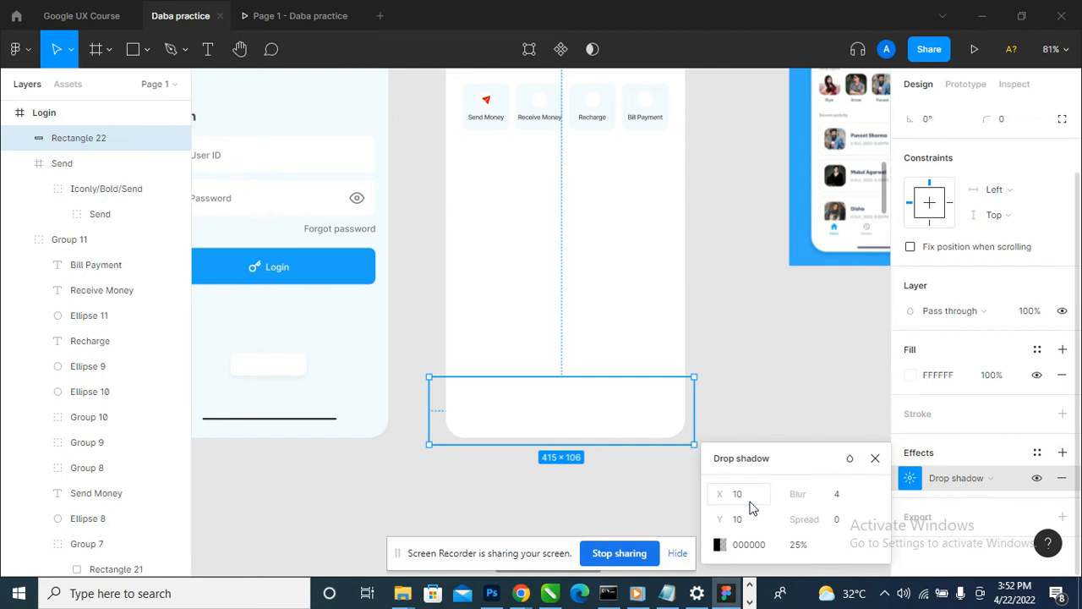
left_click(825, 396)
- Move the bottom rectangle partly off the home screen and set its drop shadow offset to X -1 and Y -7
left_click(604, 439)
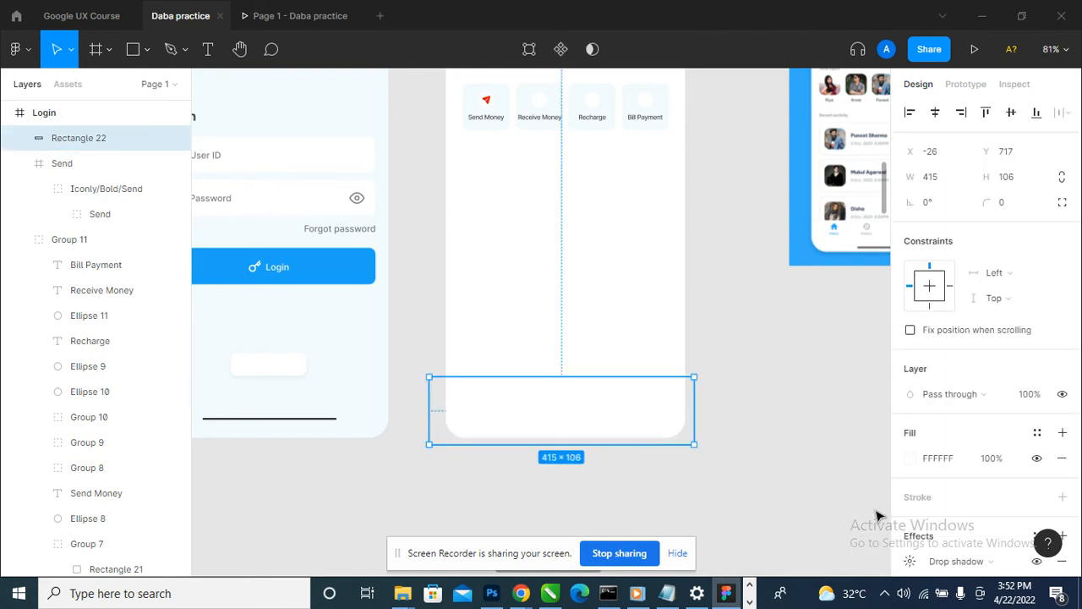
scroll(947, 461, "down", 2)
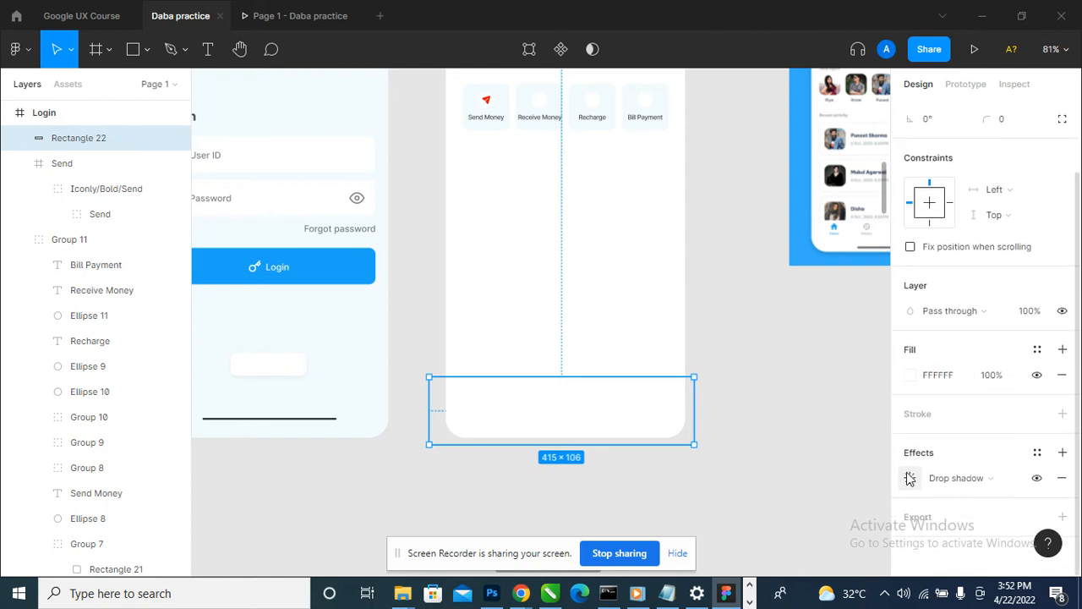
left_click(910, 478)
left_click_drag(720, 496, 621, 494)
left_click_drag(548, 499, 531, 499)
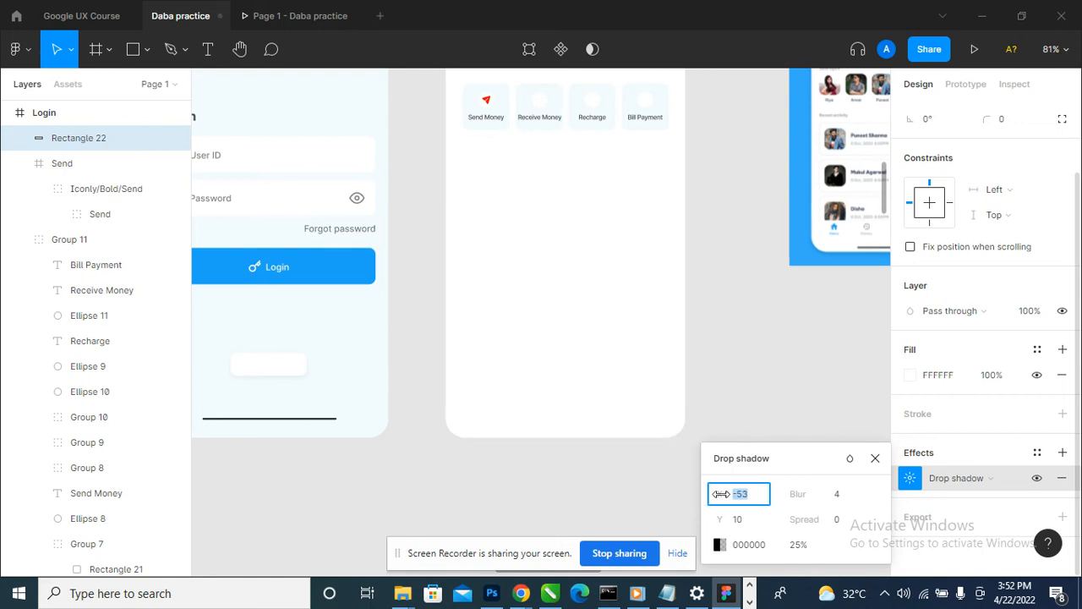
left_click_drag(623, 435, 744, 366)
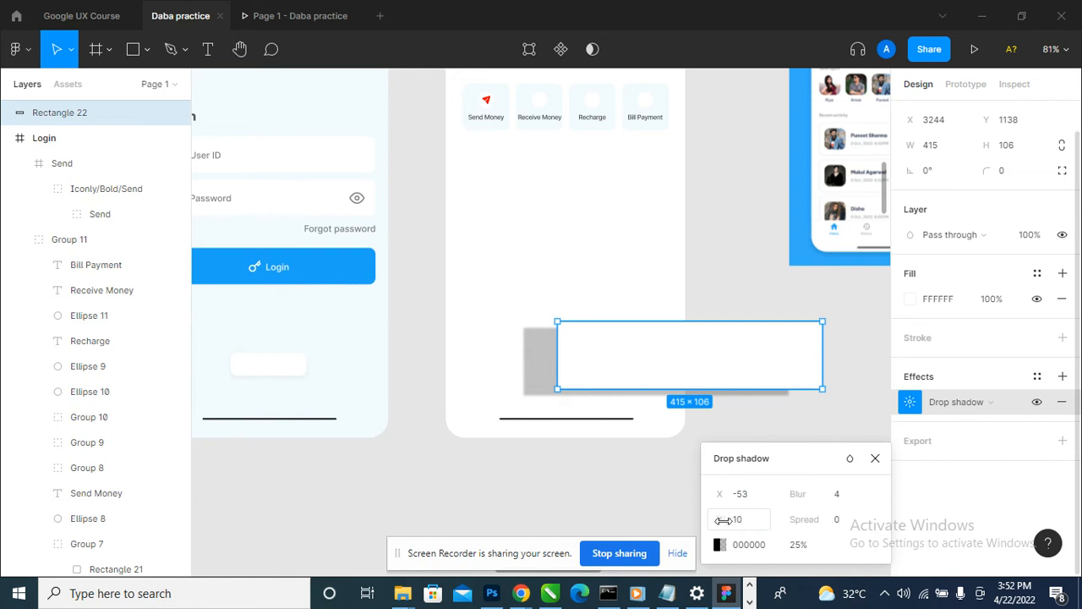
left_click_drag(721, 520, 807, 494)
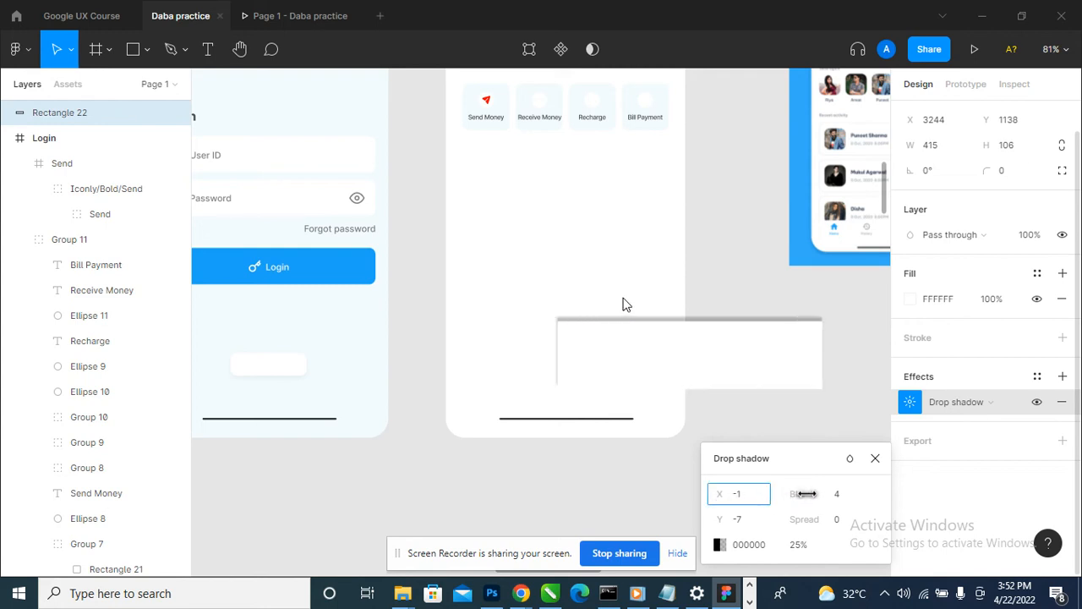
- Move the rectangle back across the bottom of the home screen and send it behind the home indicator line
left_click_drag(773, 367, 679, 411)
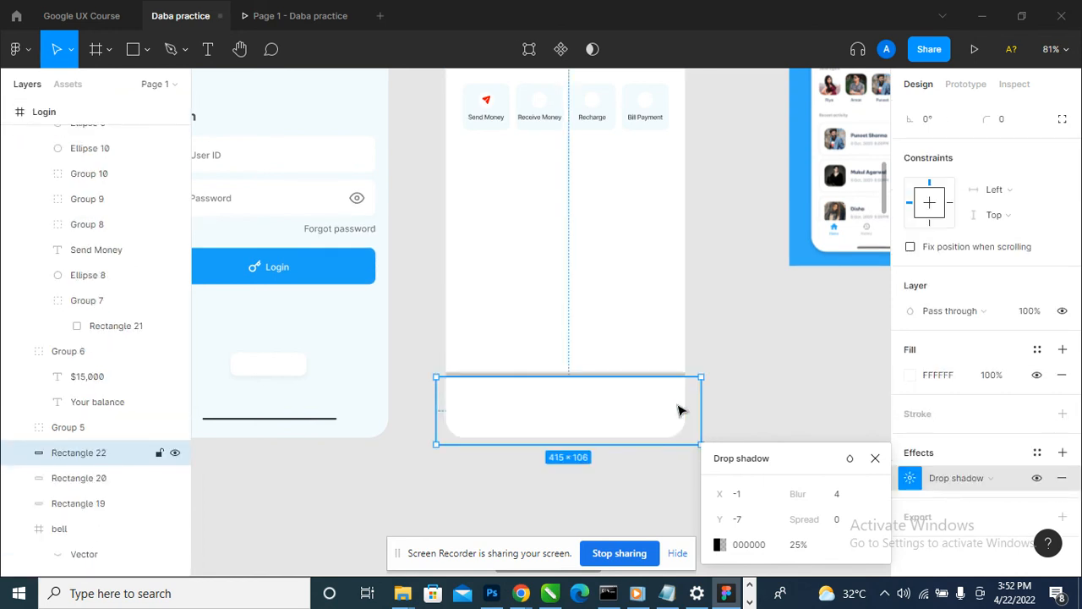
key("ctrl+[")
key("ctrl+[")
key("ctrl+[")
key("ctrl+[")
key("ctrl+[")
key("ctrl+[")
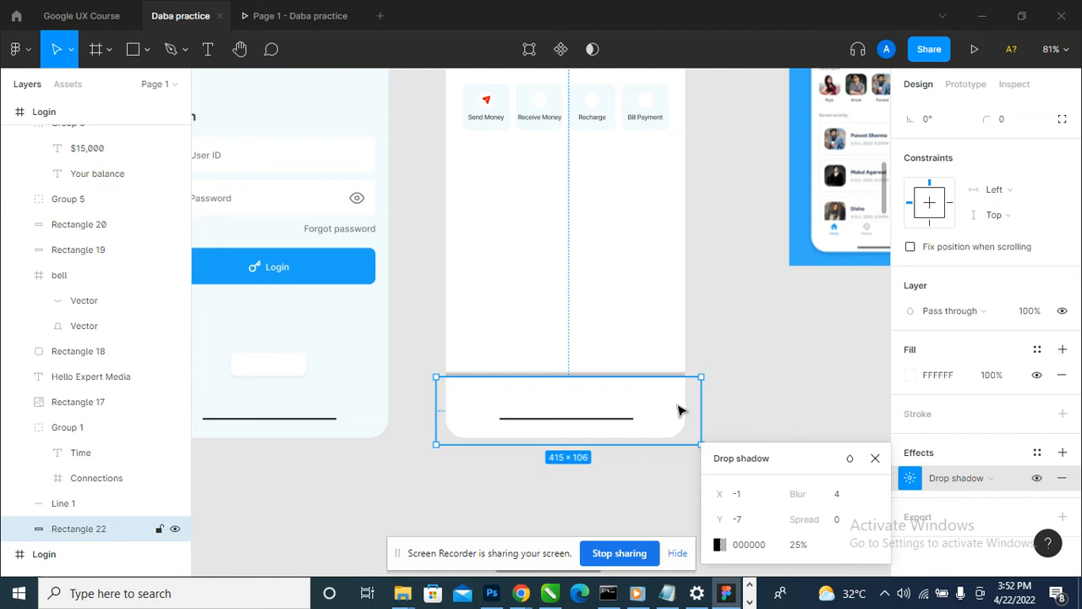
- Set the bottom rectangle's drop shadow blur to 20 and its opacity to 5%
left_click(854, 501)
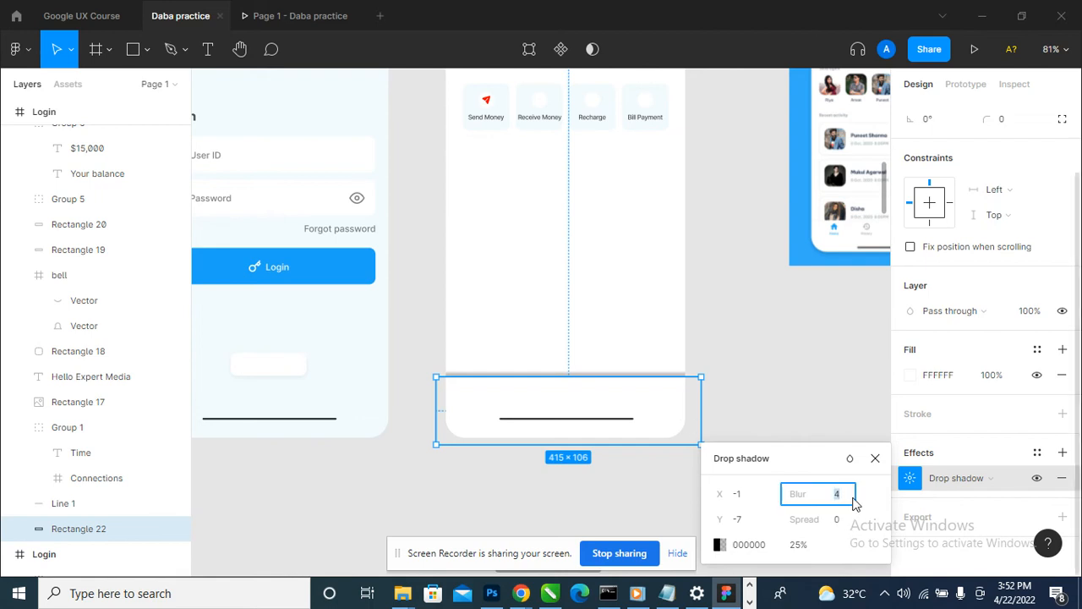
key("Return")
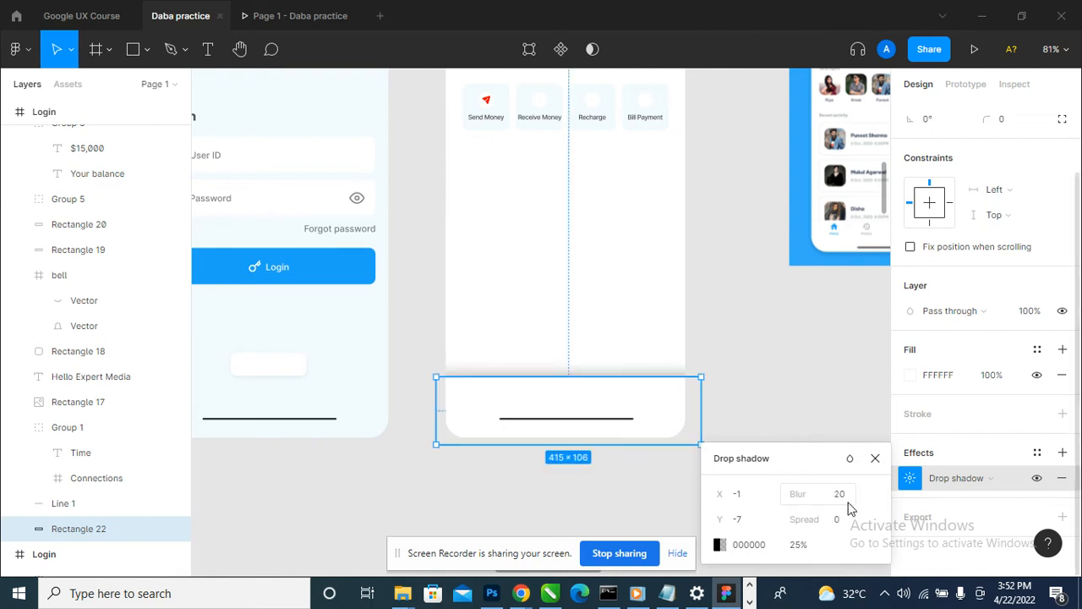
left_click(804, 551)
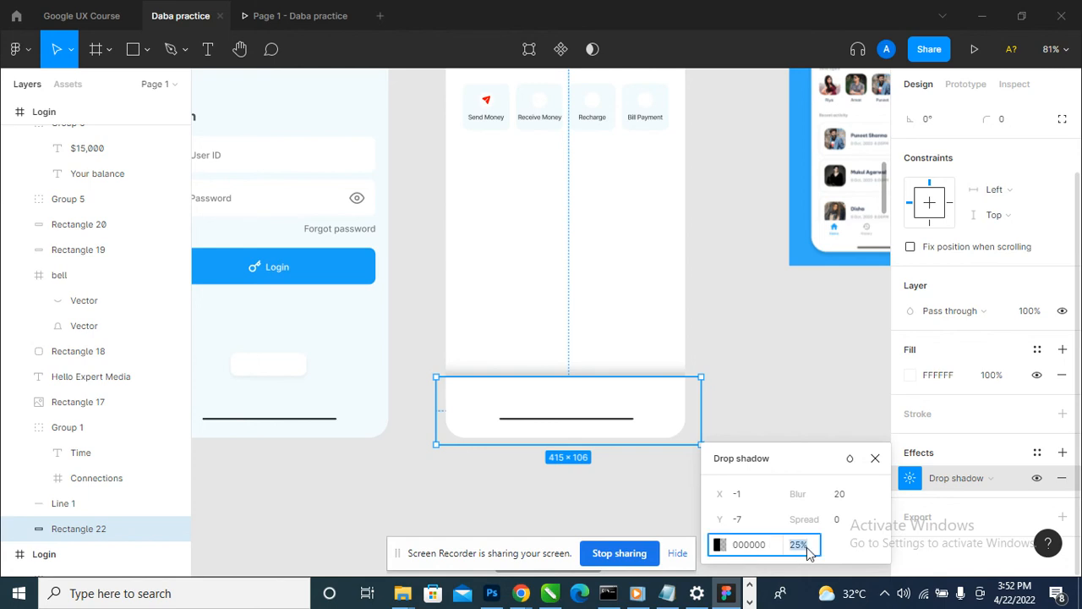
type("5")
key("Return")
left_click(767, 355)
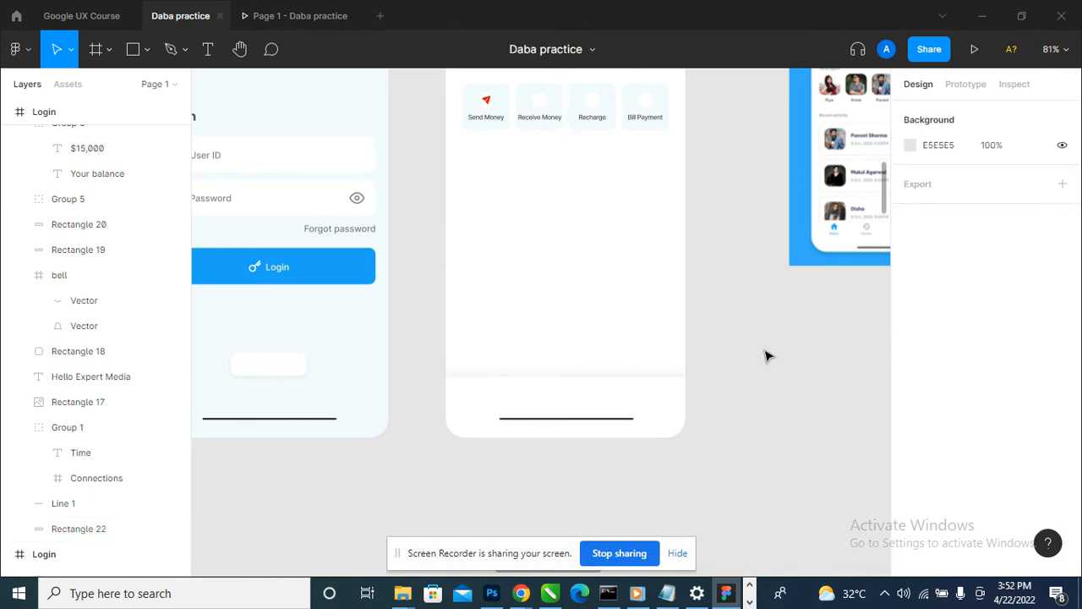
- Move the bottom rectangle up to Y 706 so its lower edge meets the home screen's lower edge
scroll(696, 454, "down", 3)
scroll(752, 411, "up", 5)
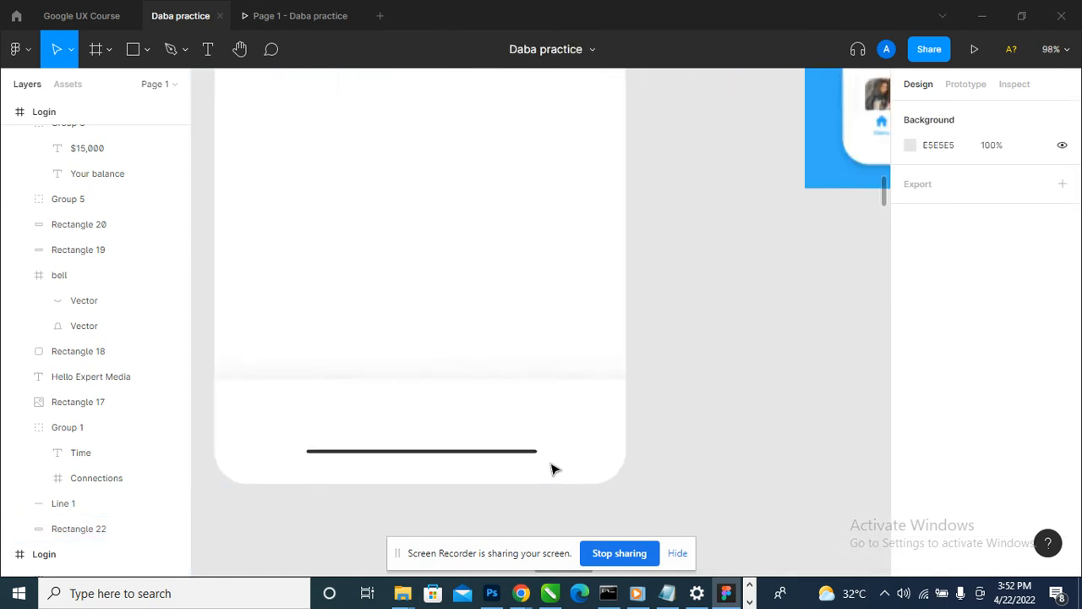
left_click(569, 457)
double_click(567, 449)
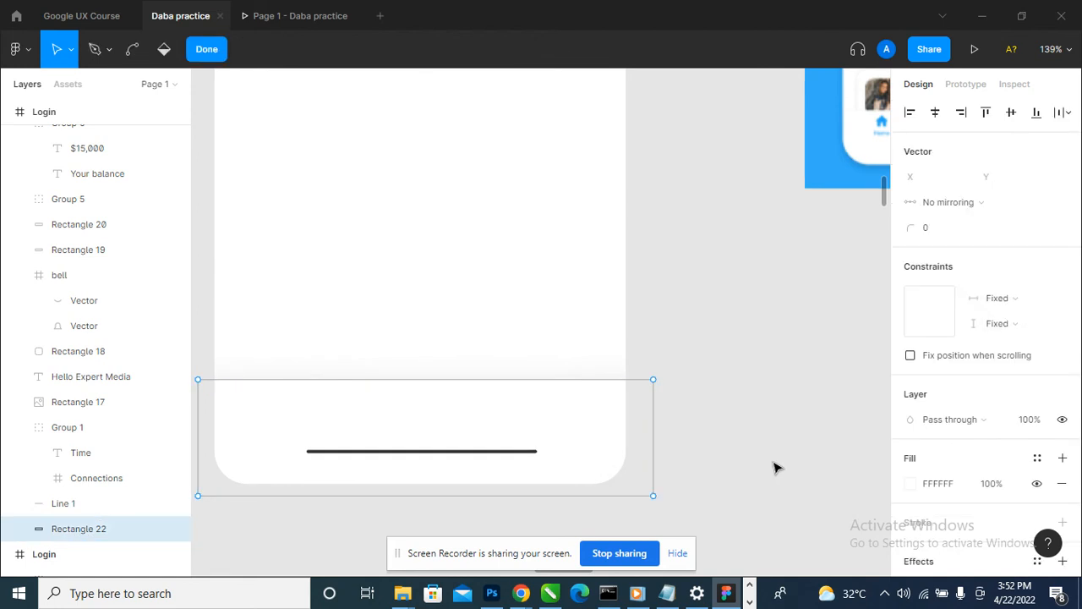
key("Escape")
left_click(679, 445)
left_click_drag(582, 447, 582, 438)
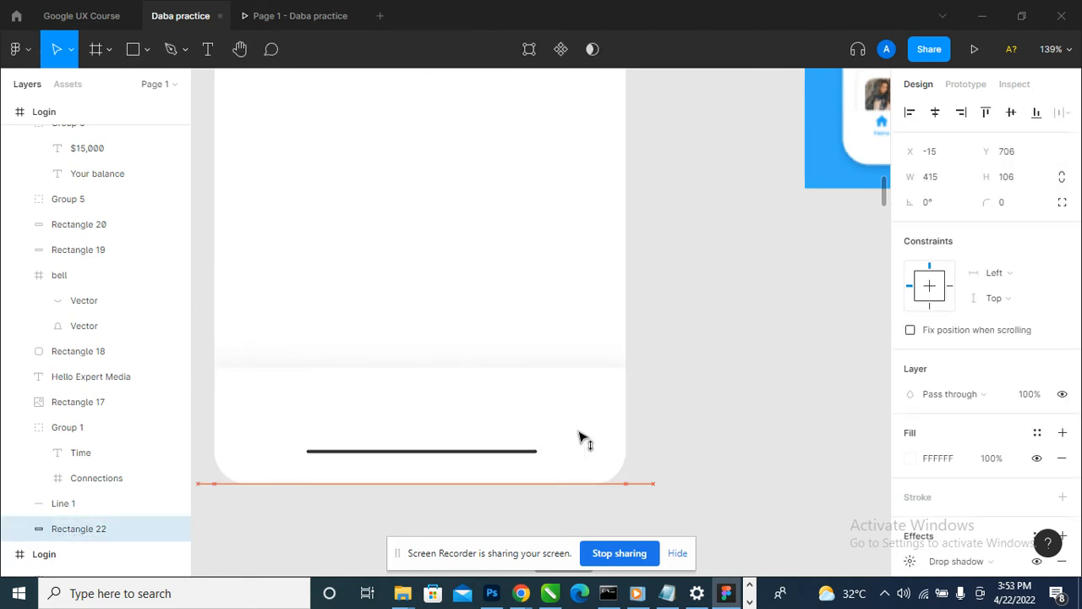
- Set the bottom rectangle's drop shadow blur to 10
scroll(981, 380, "down", 2)
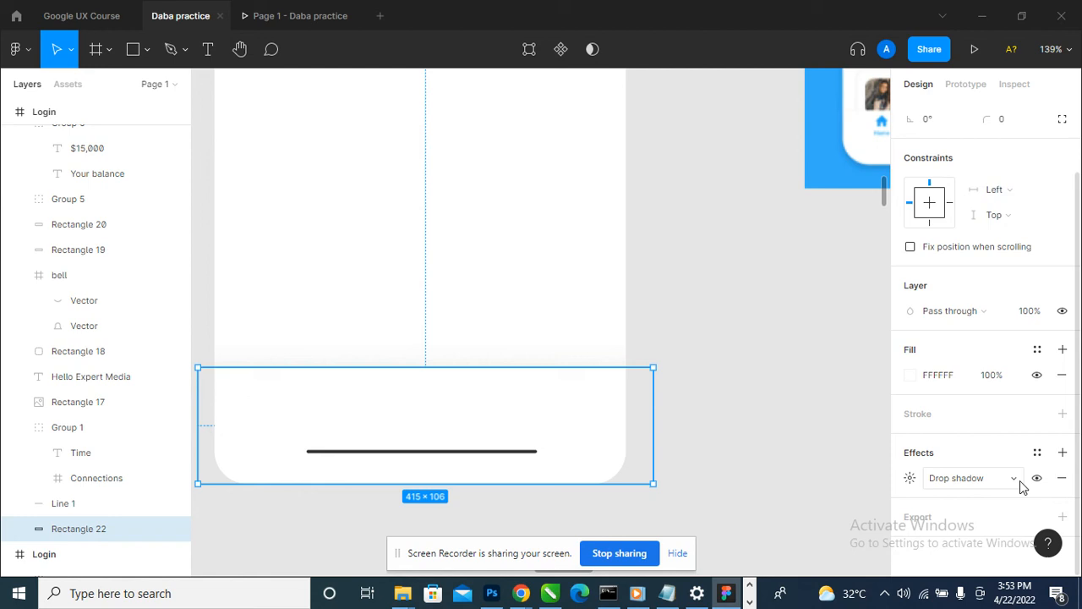
left_click(910, 479)
left_click(856, 501)
type("1")
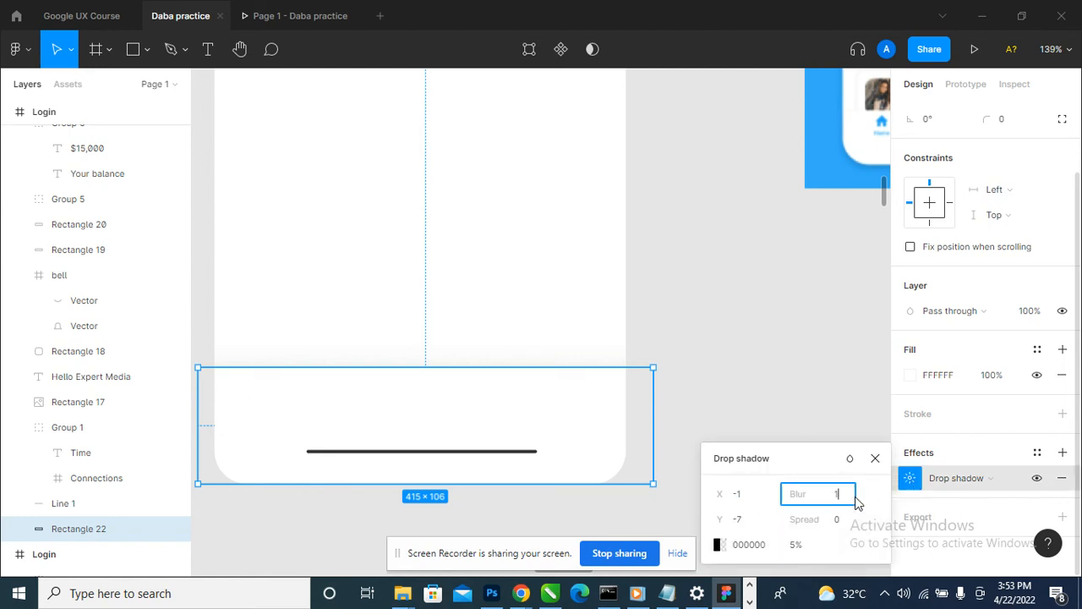
type("0")
key("Return")
left_click(712, 297)
- Inspect the home screen with its shadowed bottom bar in the prototype preview
scroll(797, 311, "down", 2)
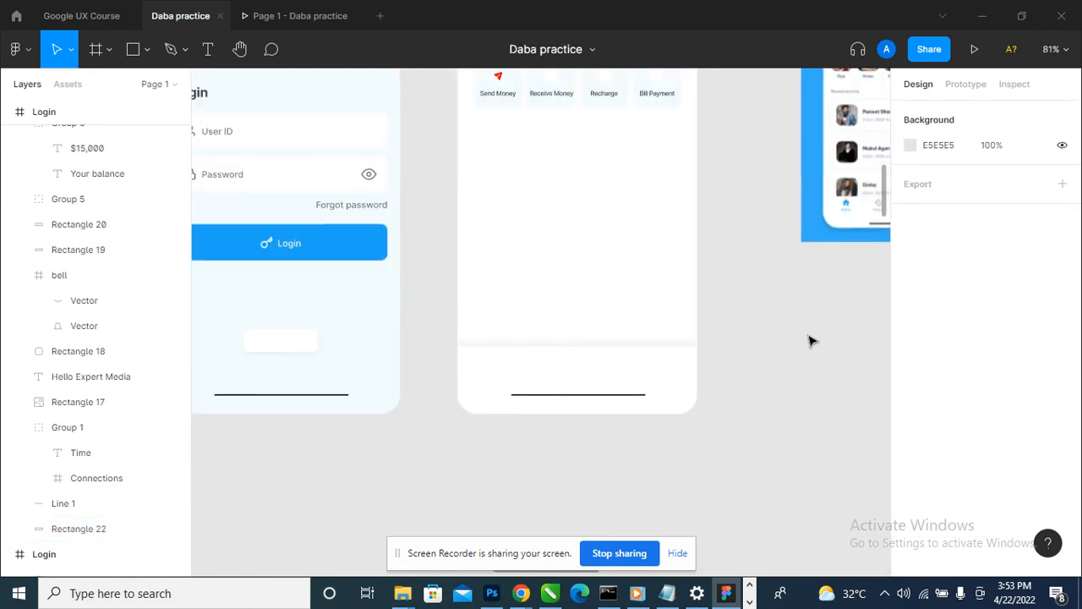
scroll(808, 337, "up", 1)
left_click(311, 15)
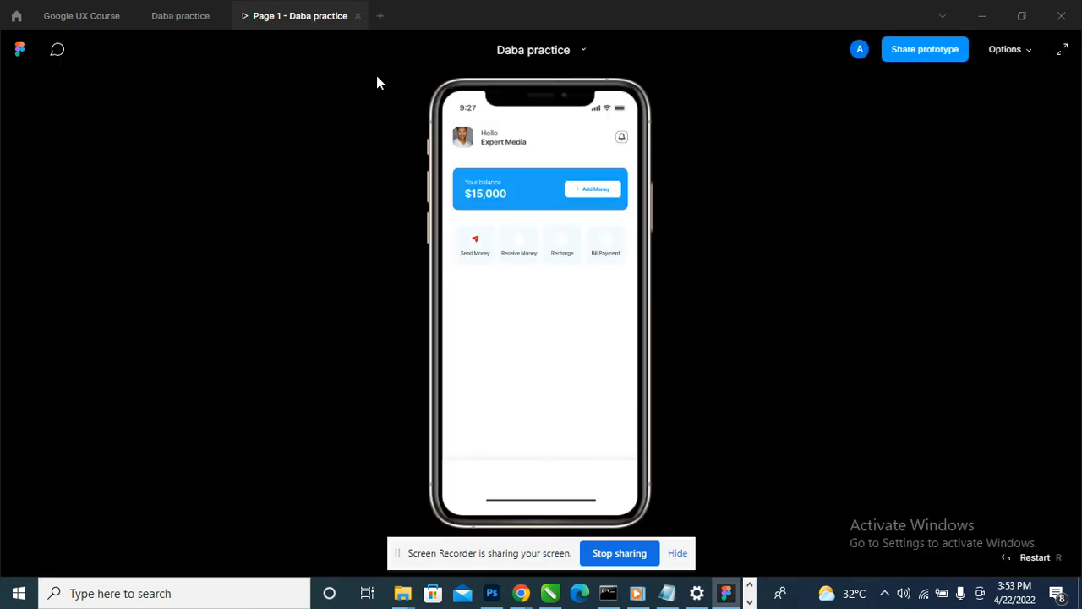
- Return to the Daba practice design file and examine the reference's bottom navigation icons and labels
left_click(210, 17)
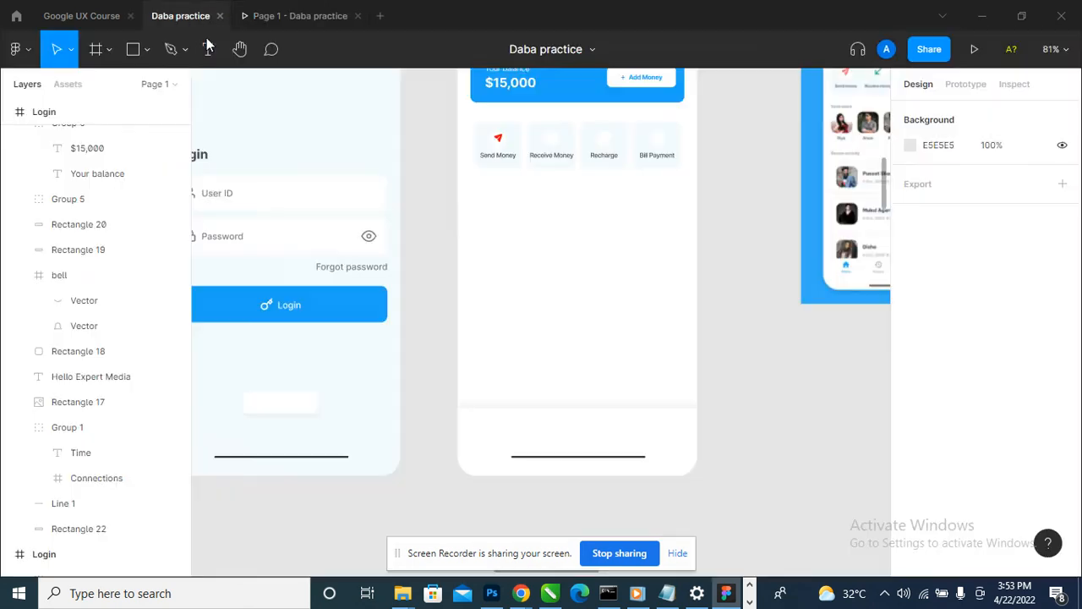
left_click(590, 458)
scroll(459, 415, "down", 2)
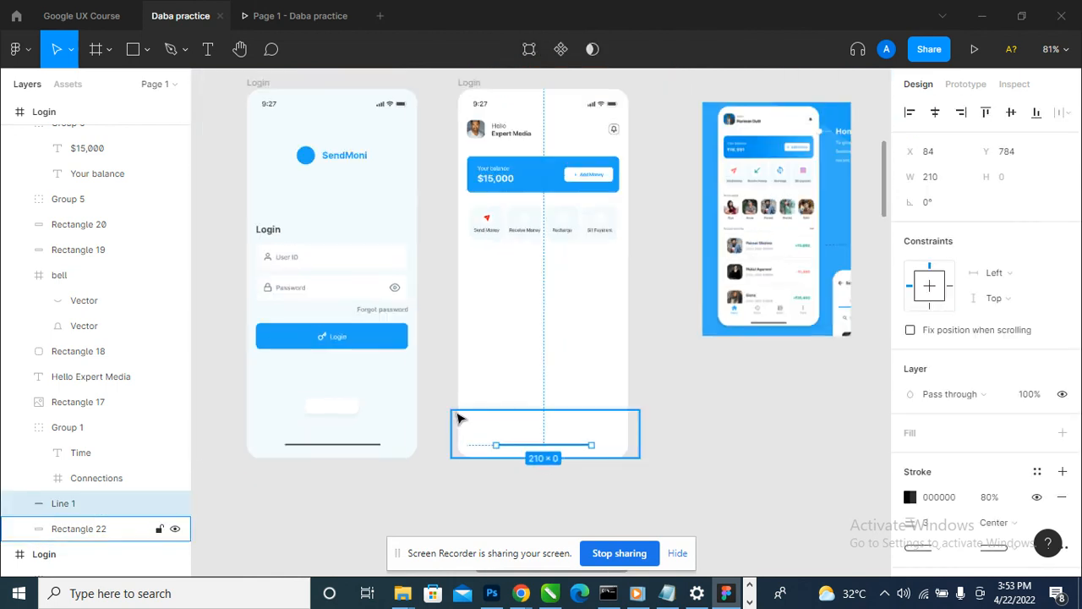
scroll(736, 346, "up", 4)
scroll(818, 317, "up", 3)
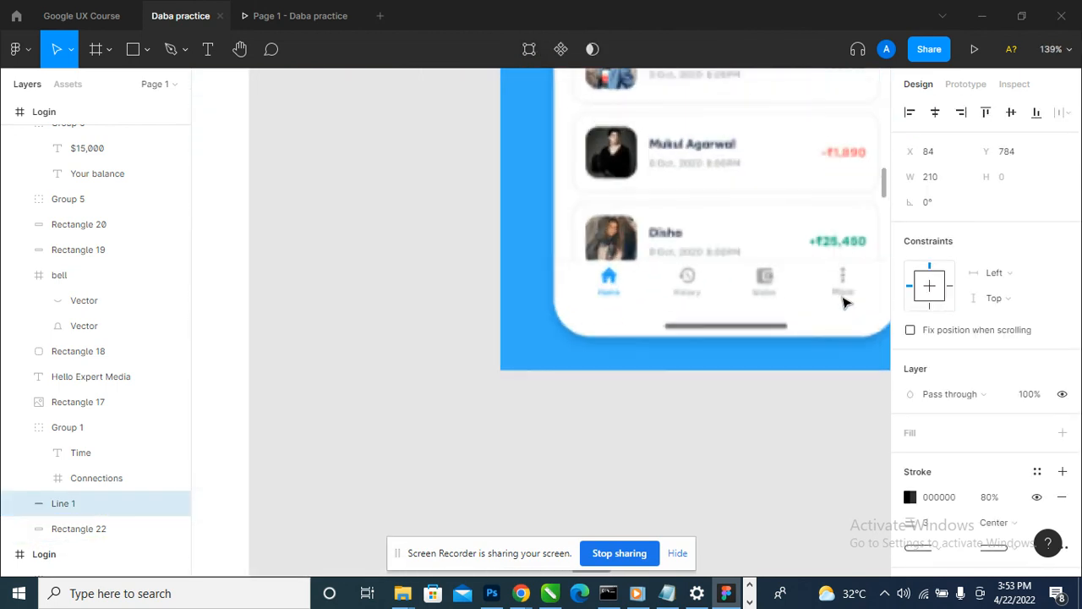
scroll(766, 320, "down", 3)
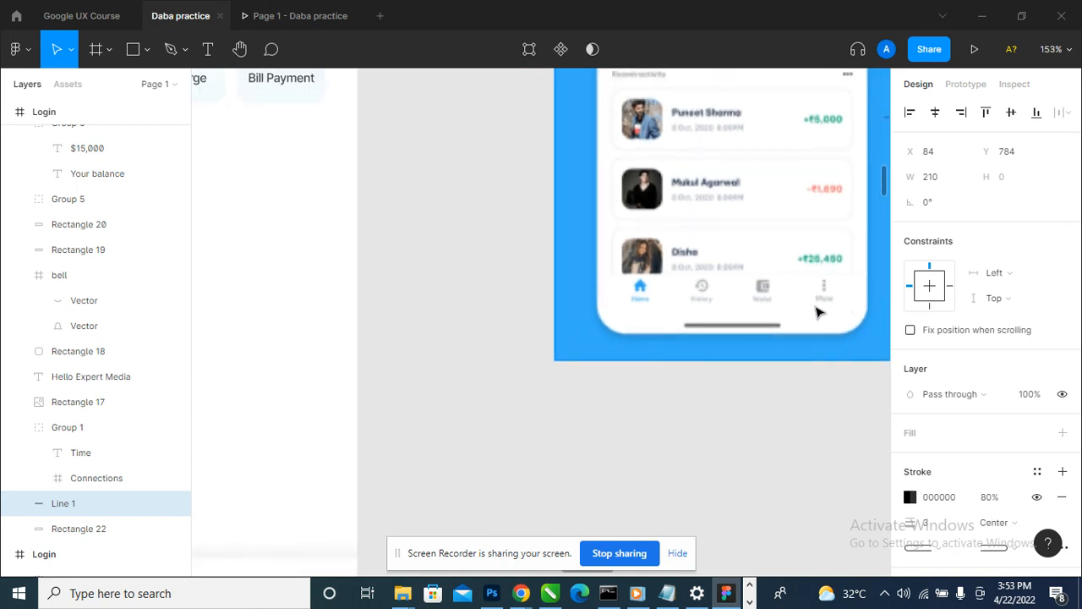
scroll(819, 313, "down", 1)
scroll(757, 322, "down", 5)
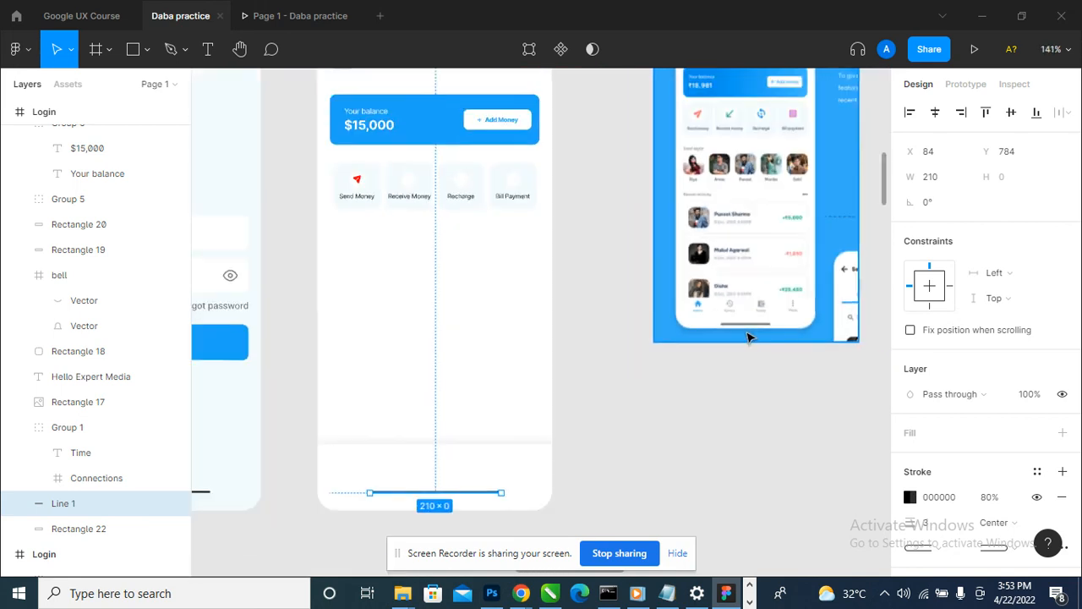
- Try to find a home icon in SVG format with the Icons8 plugin
left_click(17, 49)
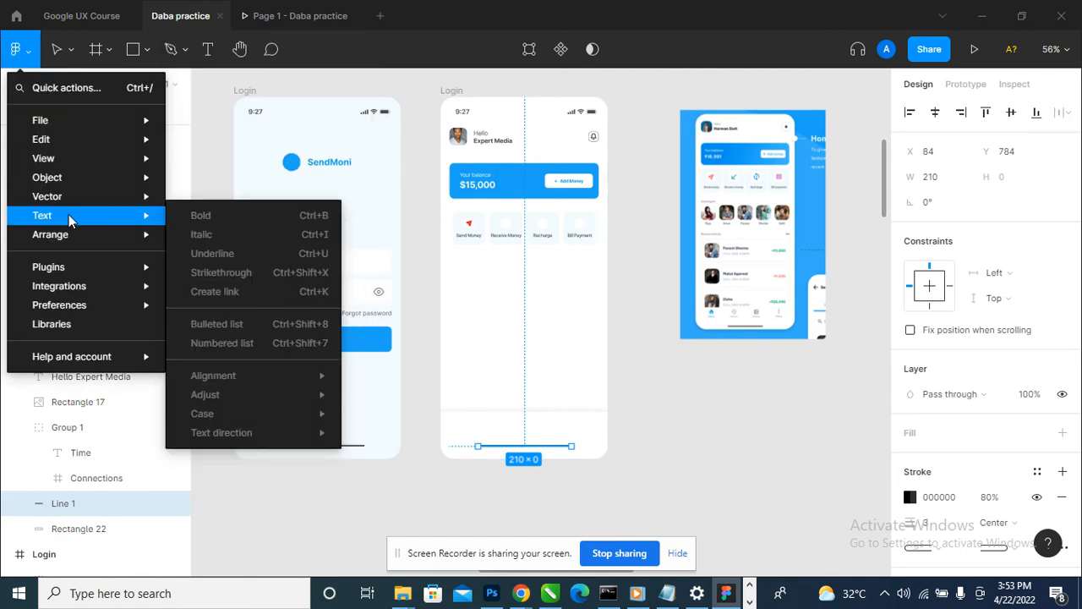
mouse_move(95, 272)
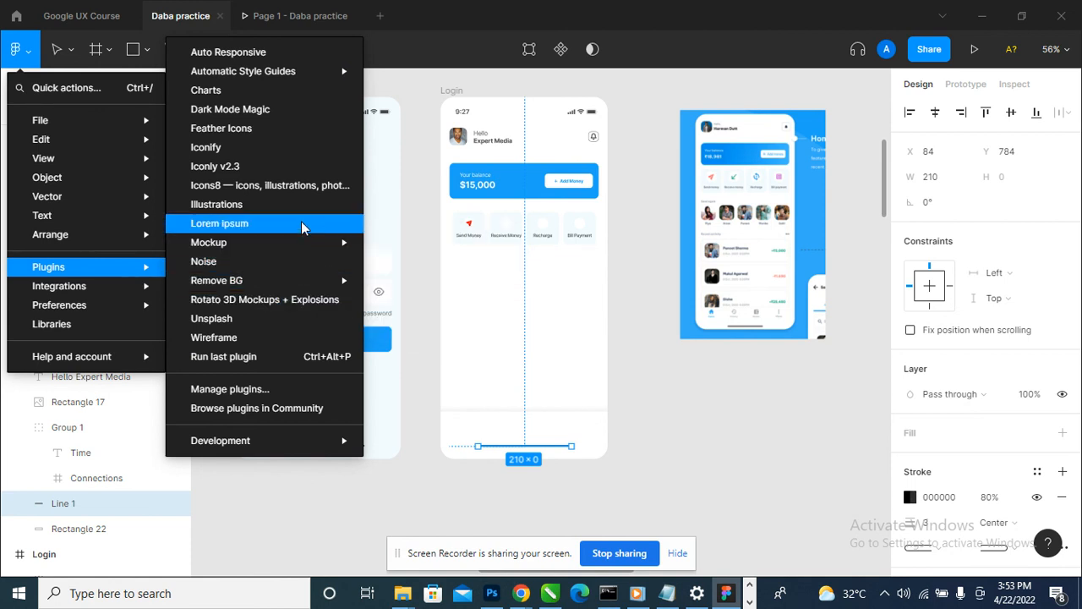
left_click(303, 188)
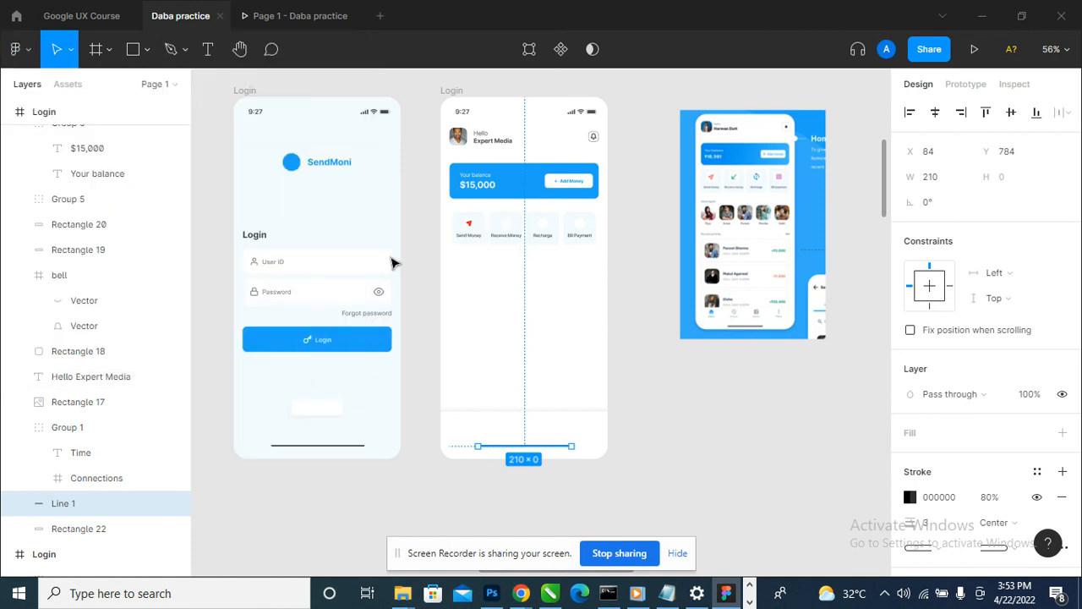
left_click(564, 484)
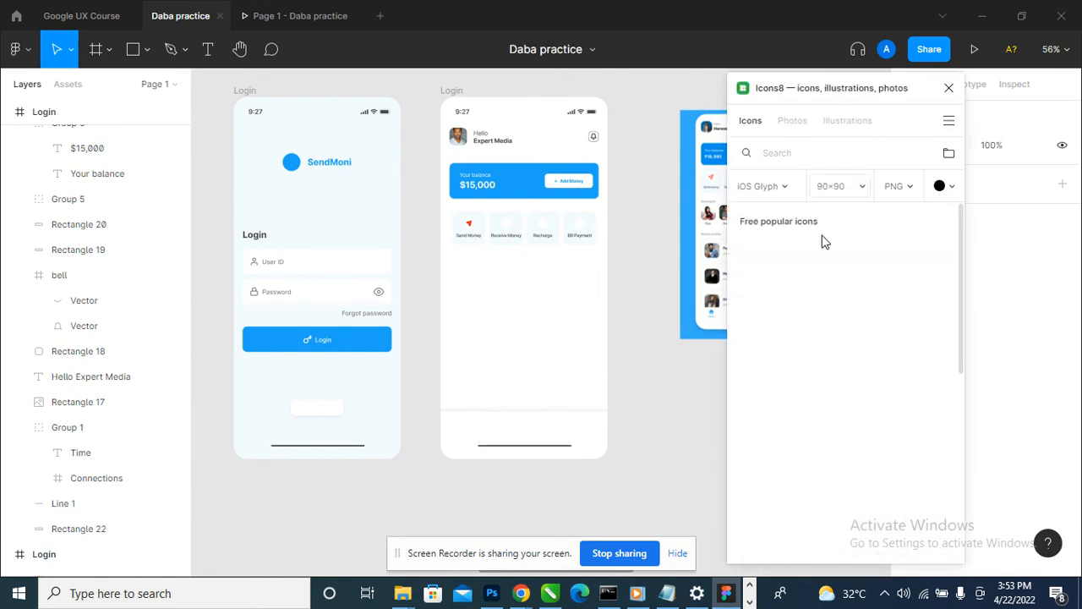
left_click(789, 154)
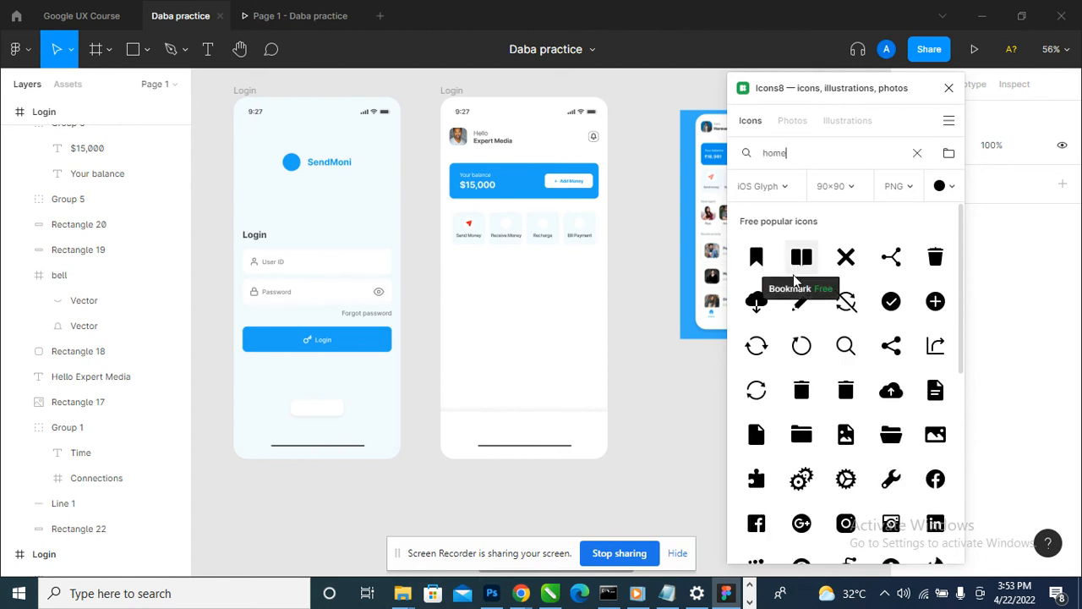
key("Return")
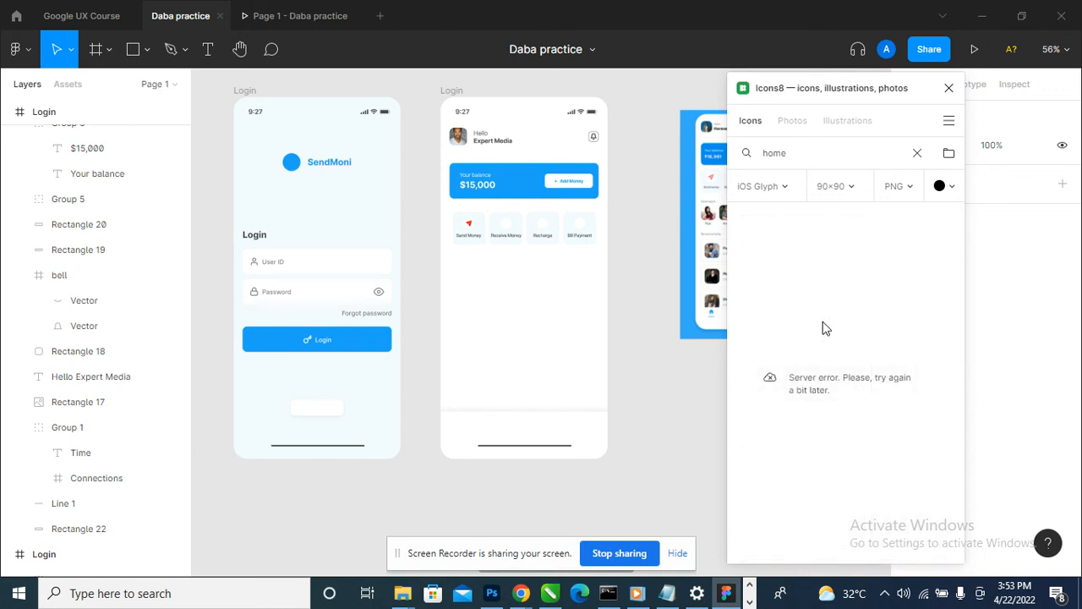
left_click(911, 193)
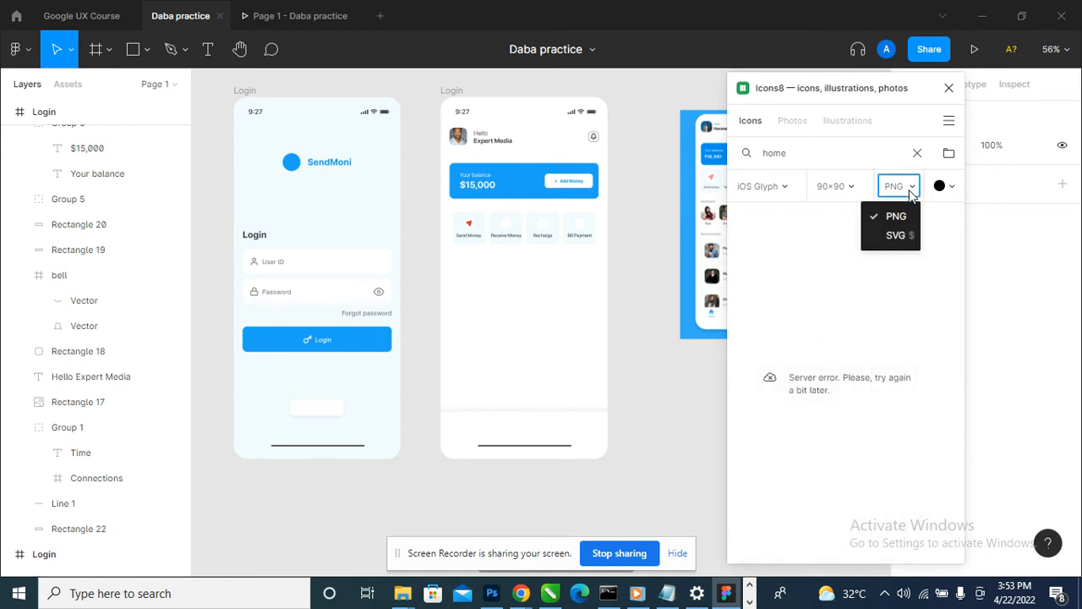
left_click(900, 238)
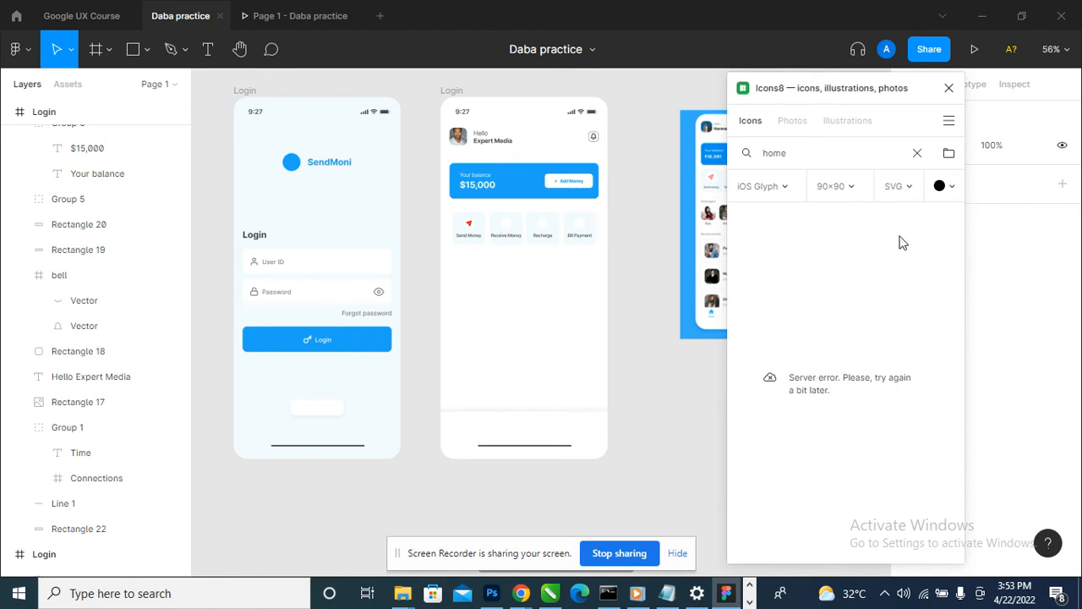
left_click(950, 90)
- Search the Feather Icons plugin for home and compare the icon style with the reference's bottom navigation
left_click(16, 49)
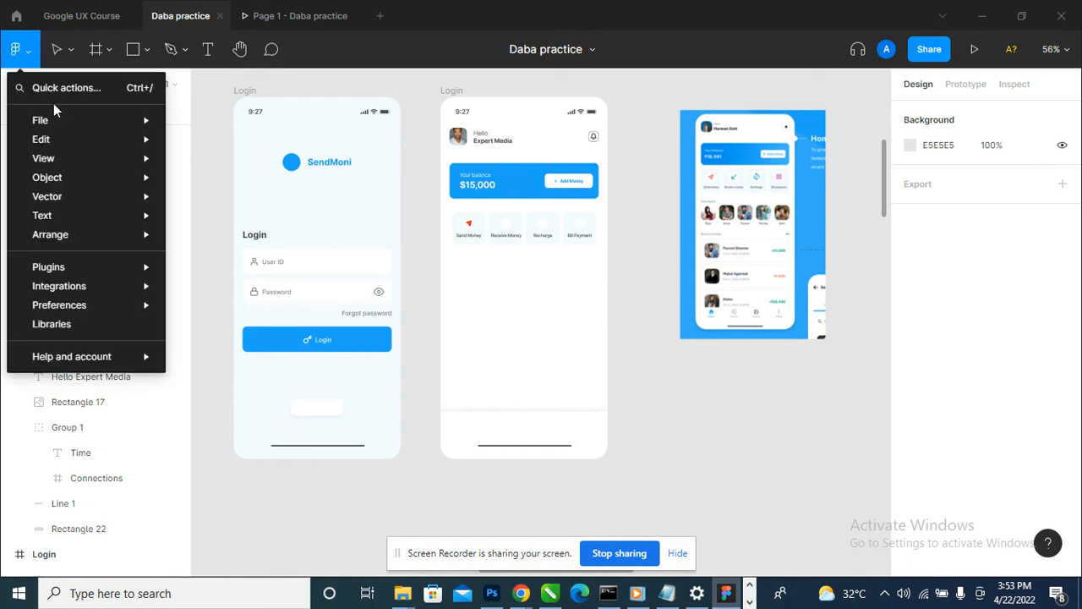
mouse_move(65, 123)
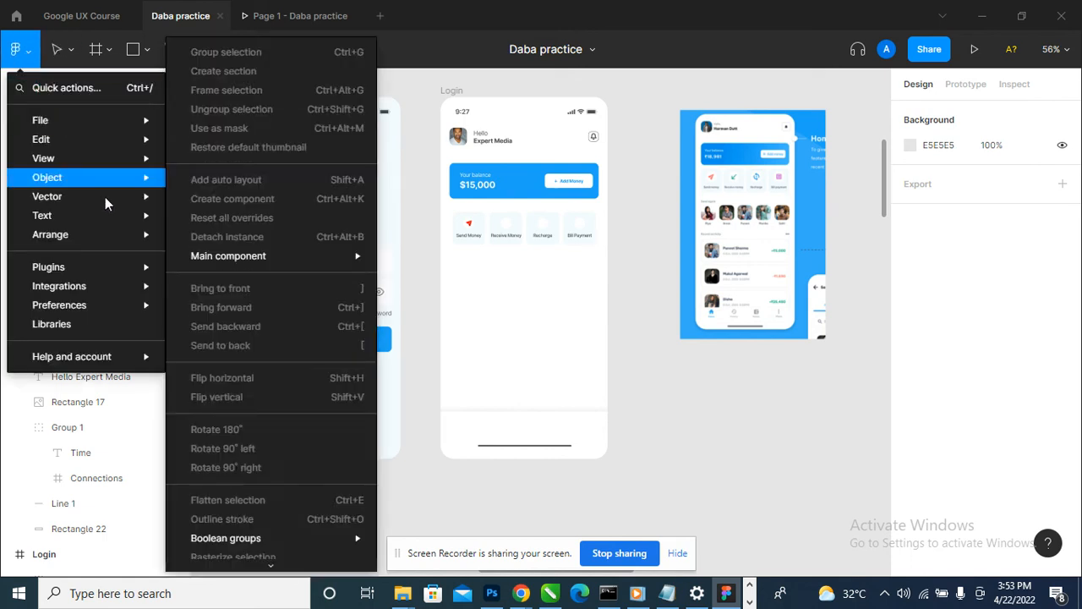
mouse_move(127, 267)
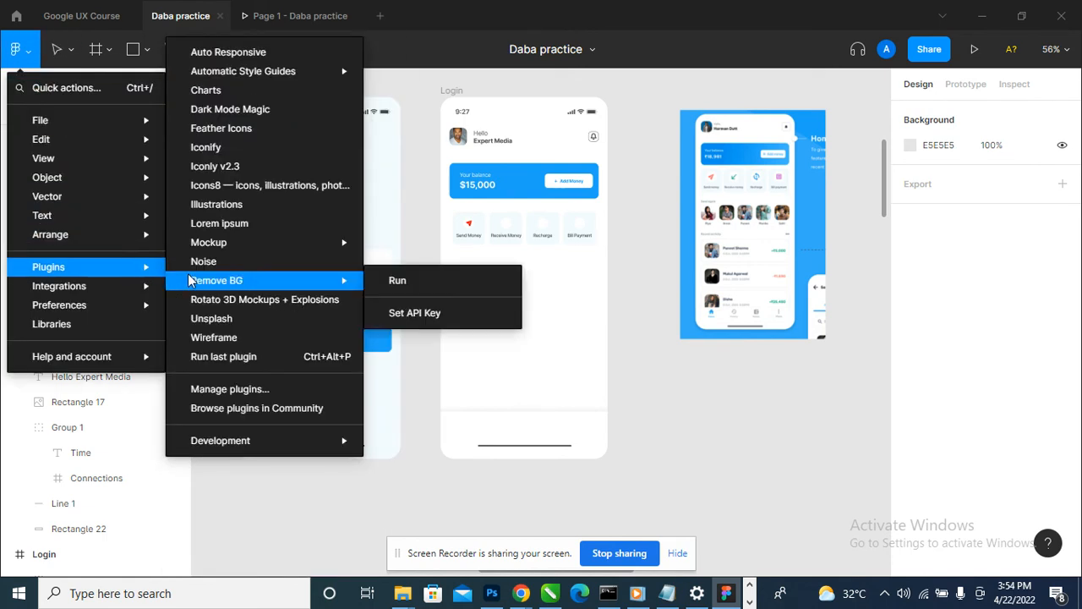
left_click(303, 134)
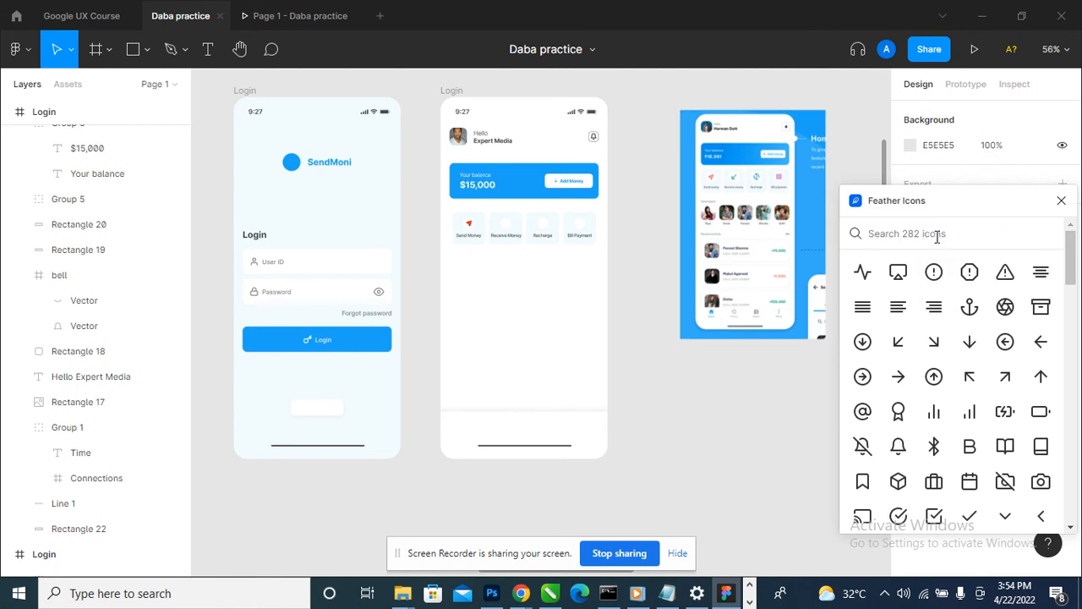
type("home")
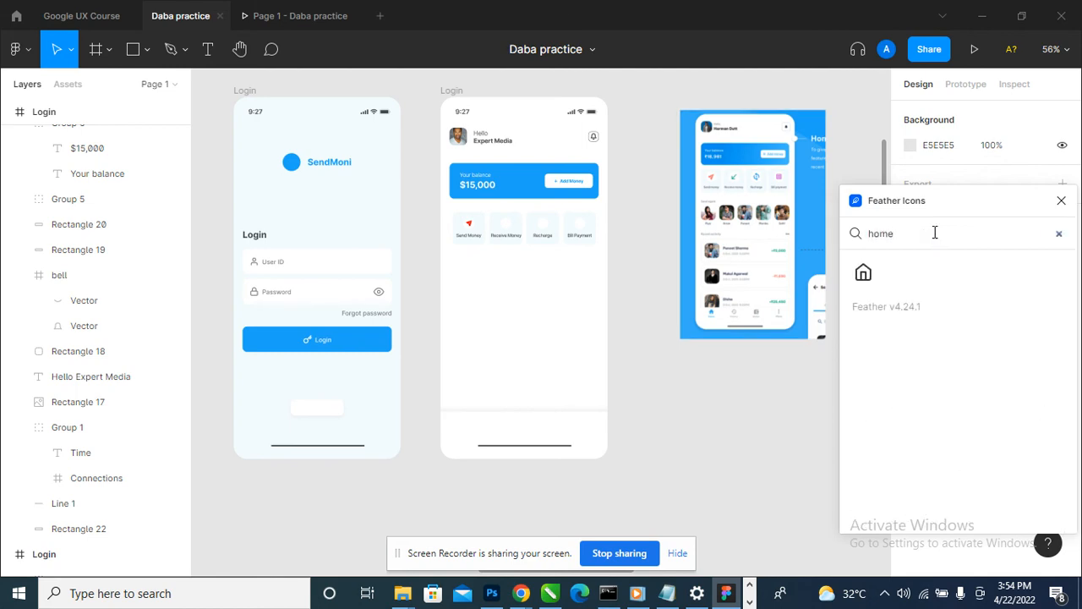
scroll(778, 315, "up", 10)
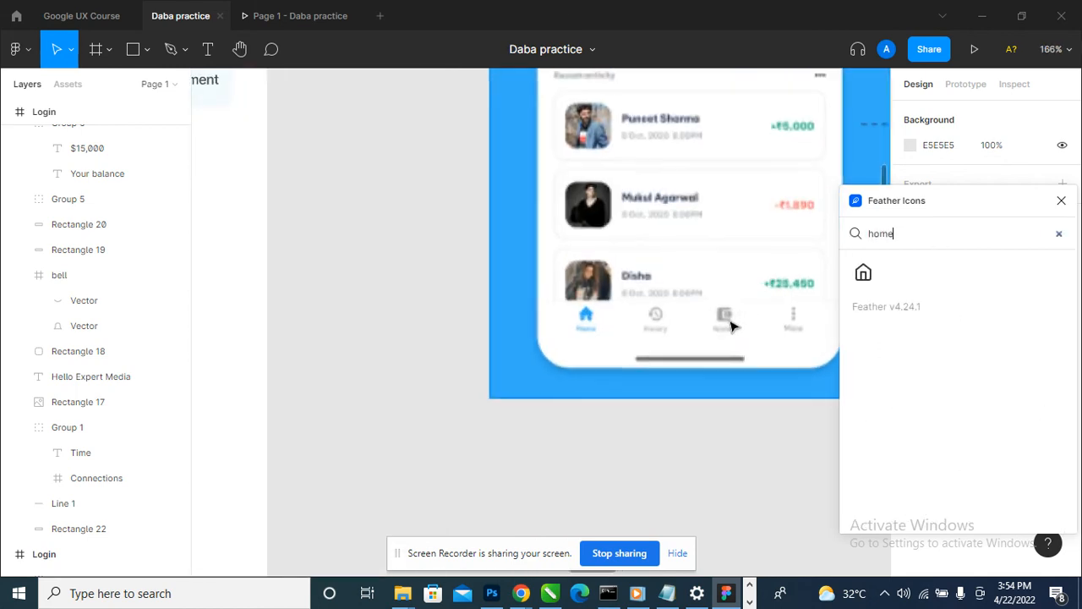
scroll(507, 326, "down", 1)
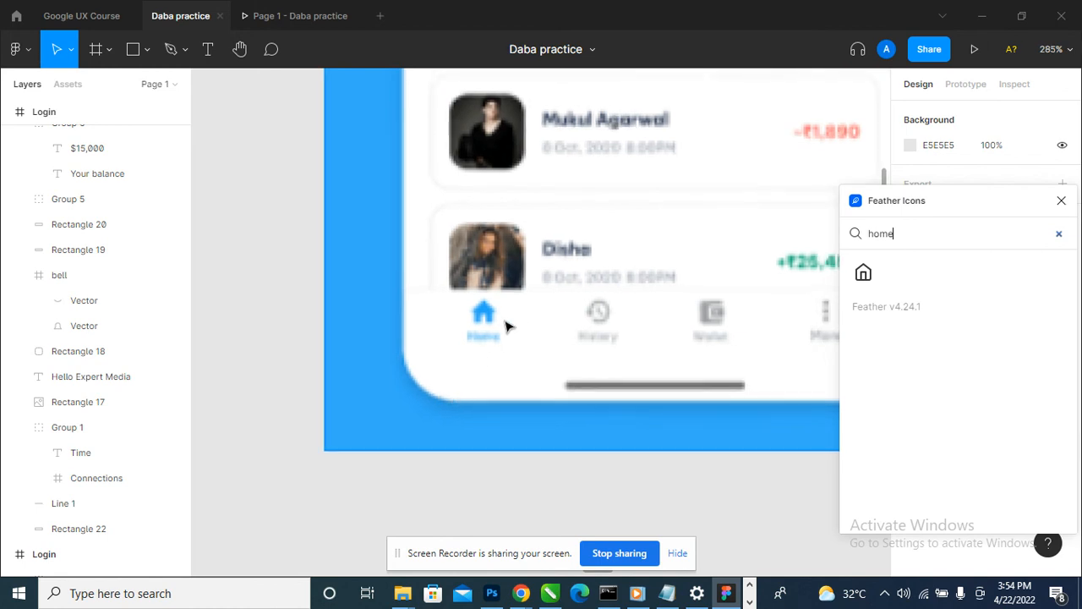
scroll(507, 327, "down", 3)
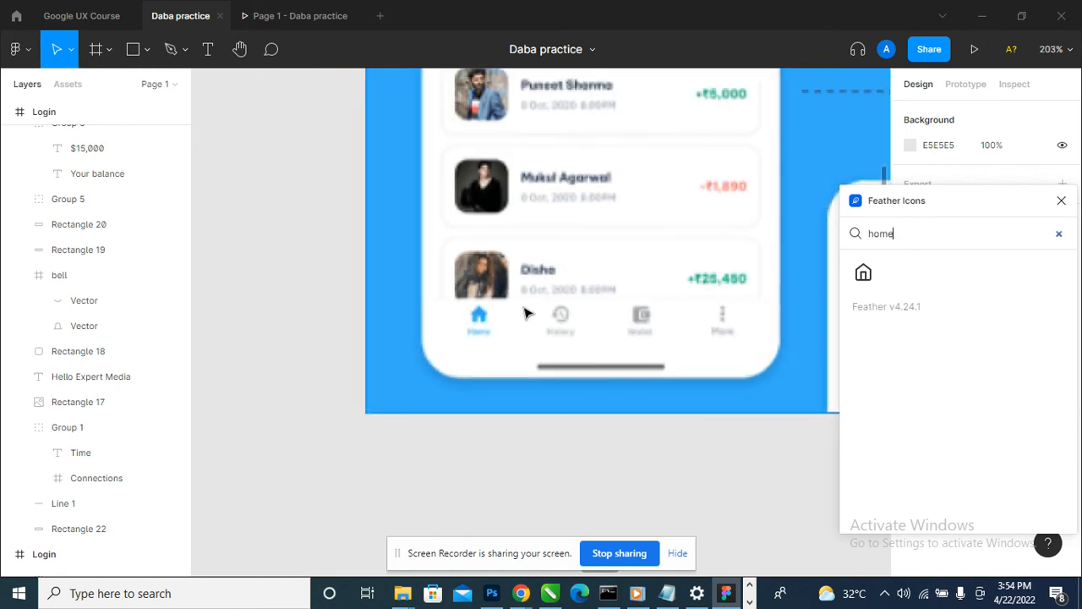
left_click(1061, 201)
- Run the Iconly v2.3 plugin, browse its icon styles and choose Bold
left_click(17, 49)
mouse_move(85, 267)
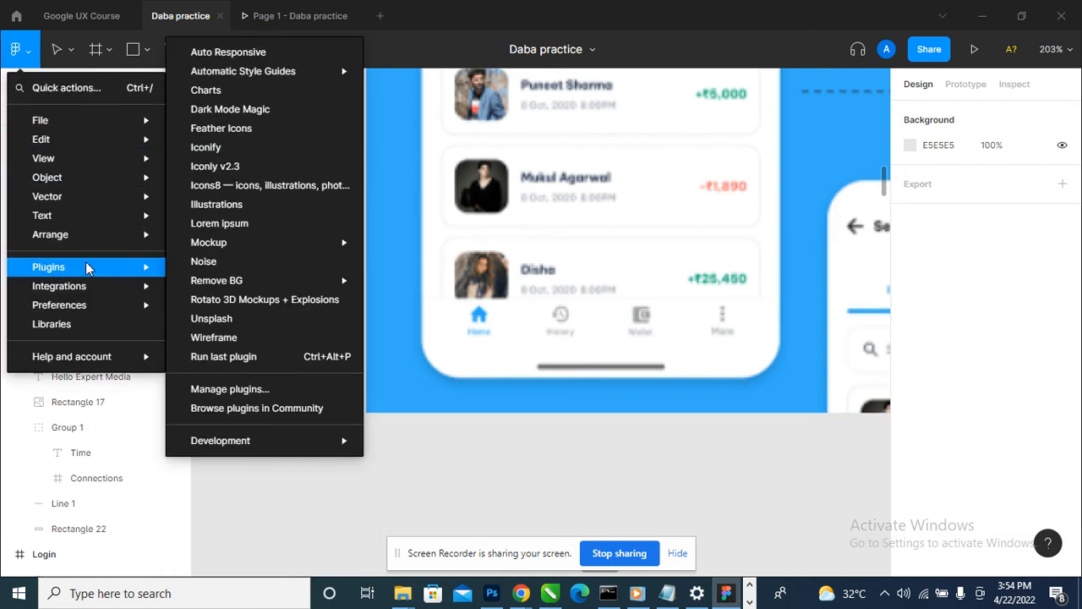
left_click(298, 172)
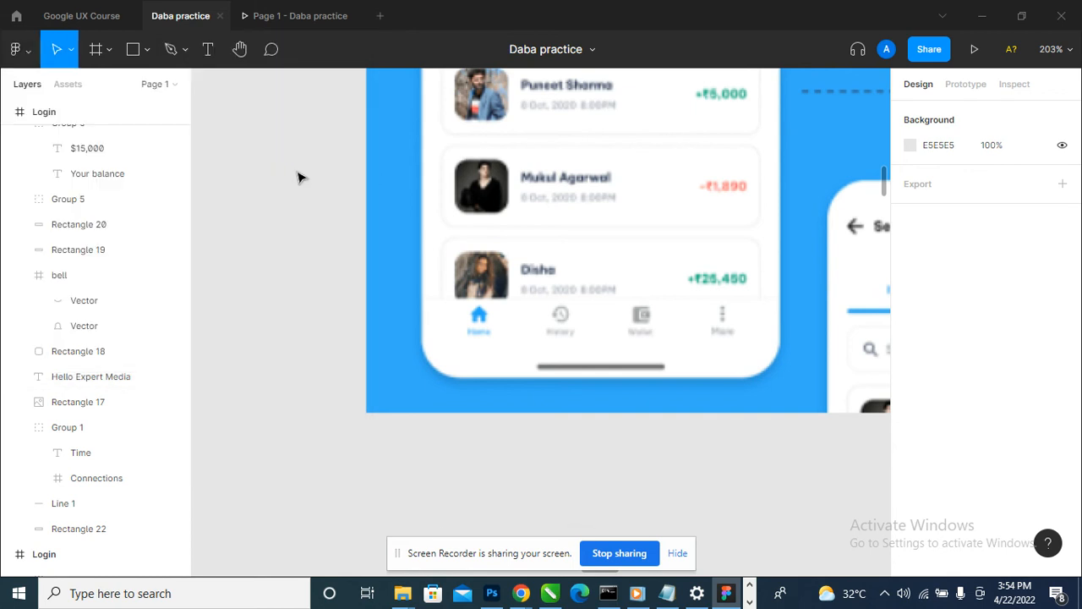
scroll(527, 290, "down", 5)
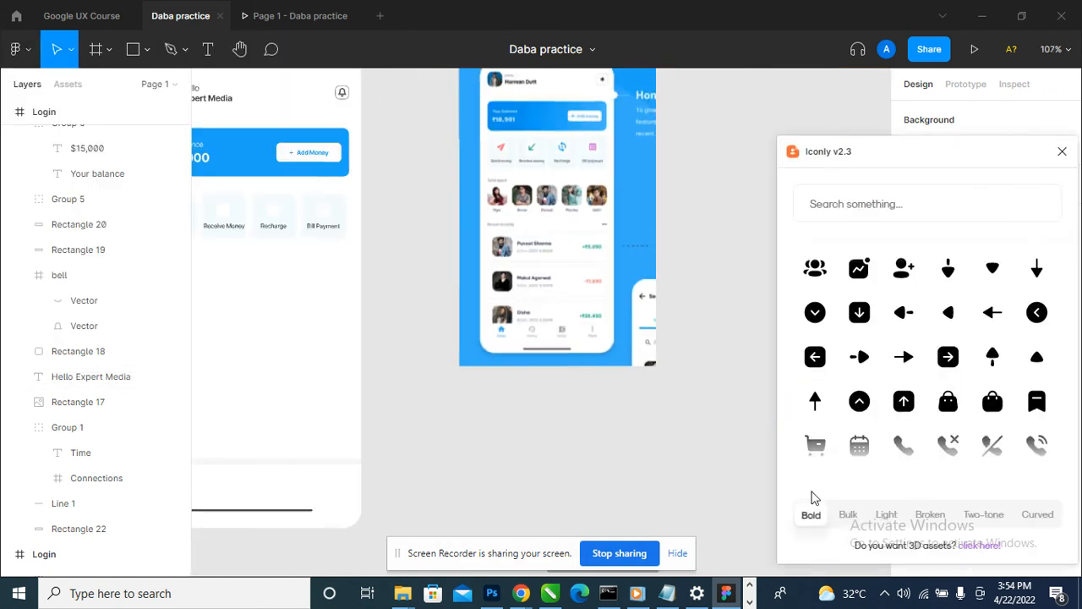
left_click(849, 514)
left_click(885, 515)
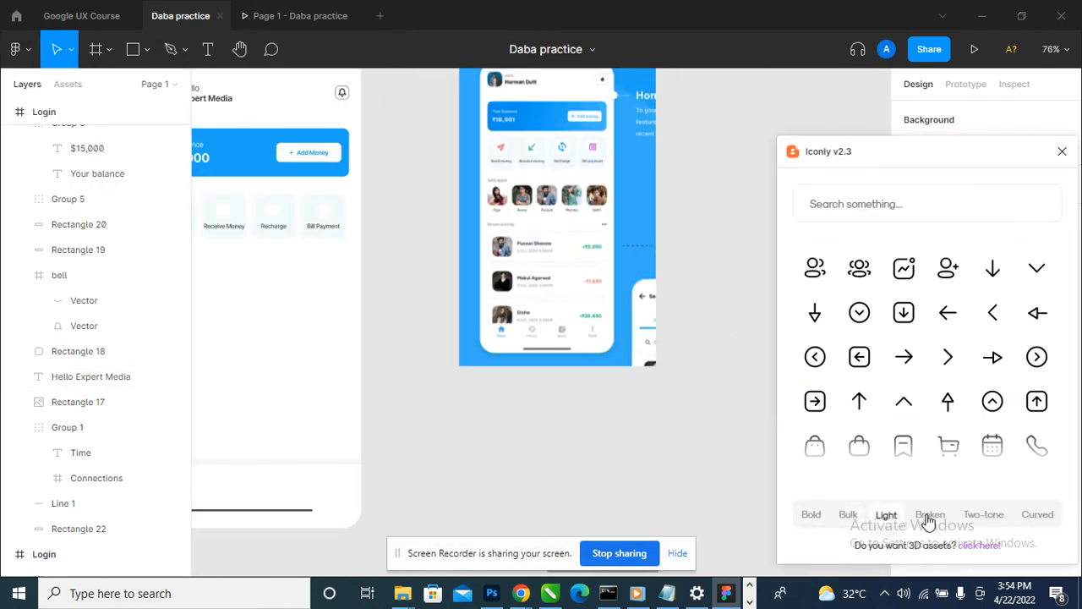
left_click(930, 517)
left_click(812, 515)
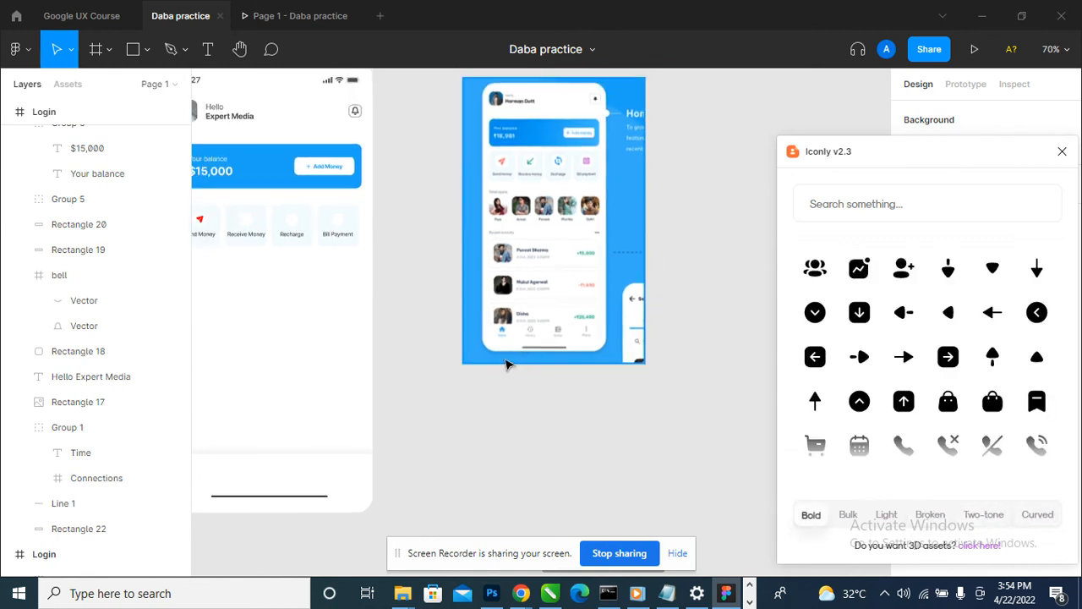
- Search Iconly for home and place the bold home icon on the canvas over the reference's navigation bar
scroll(542, 338, "down", 3)
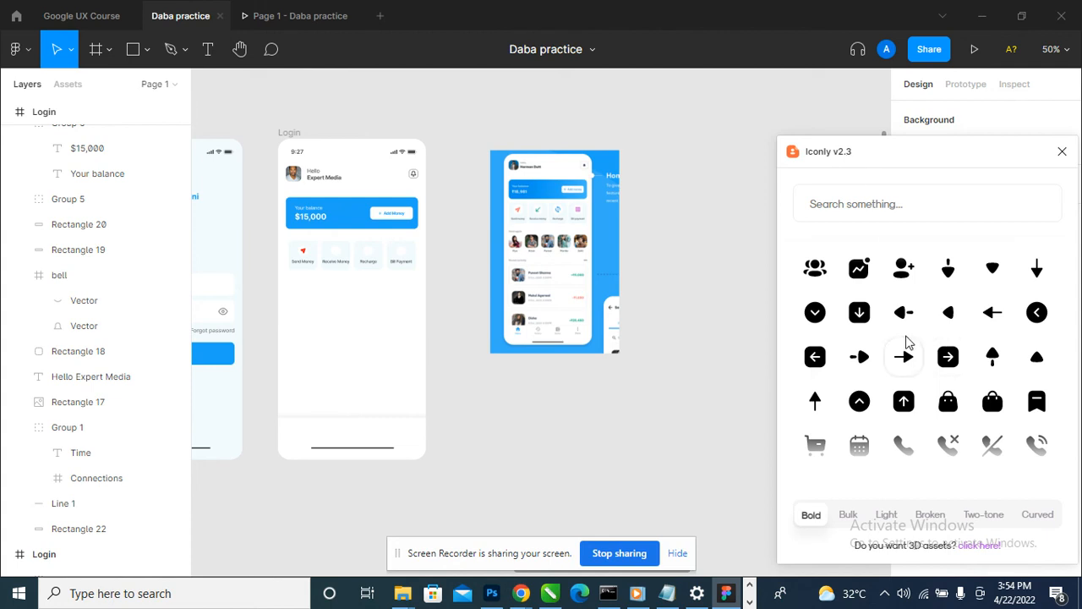
type("home")
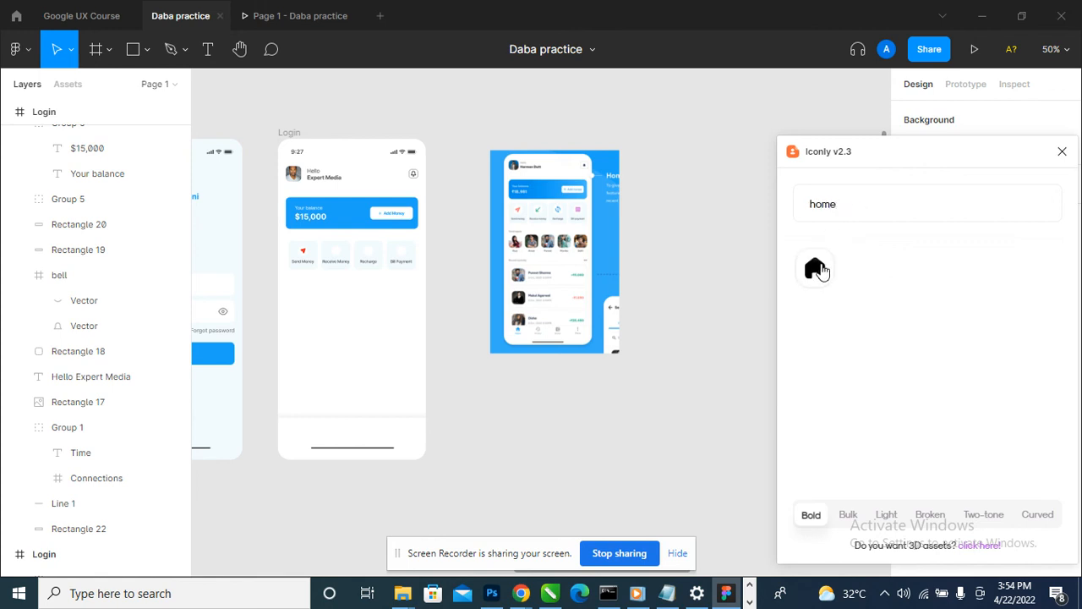
left_click_drag(816, 269, 540, 321)
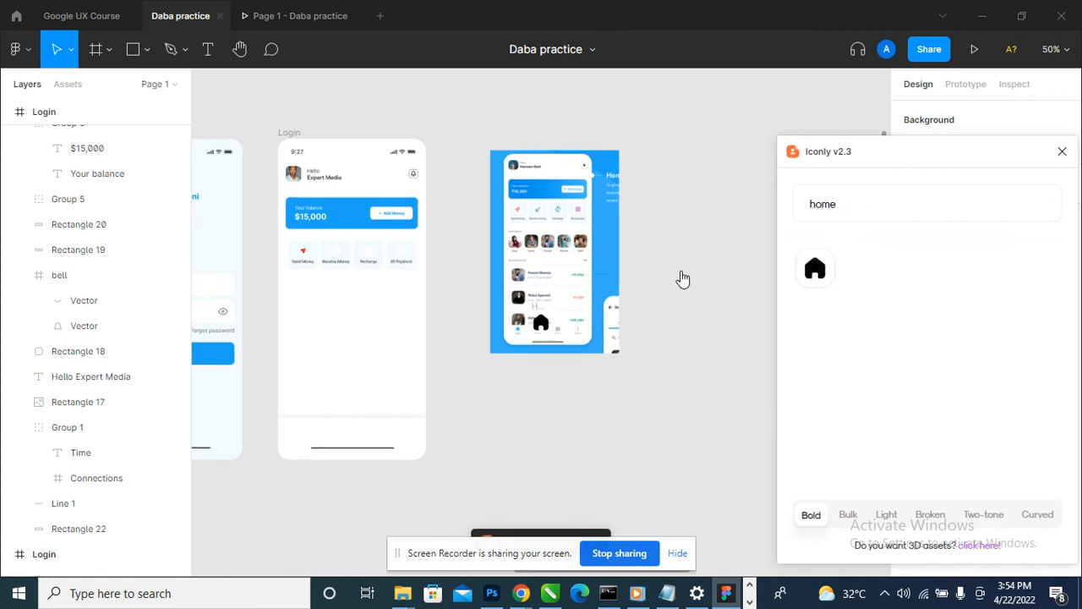
- Rename the second Login frame, the one with the balance card, as Home
scroll(71, 279, "up", 8)
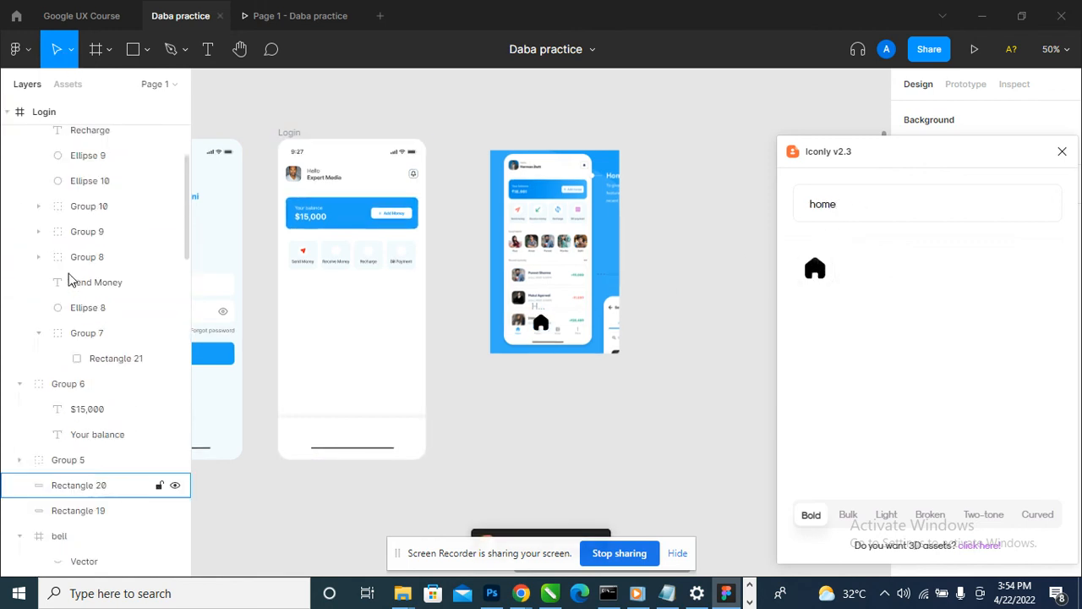
left_click(289, 134)
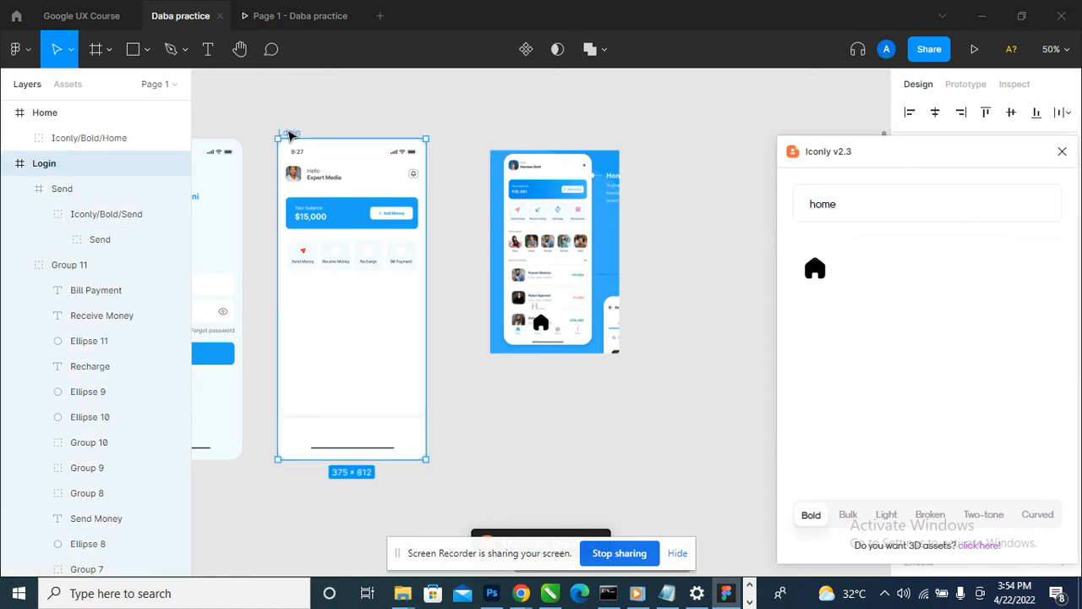
type("Hom")
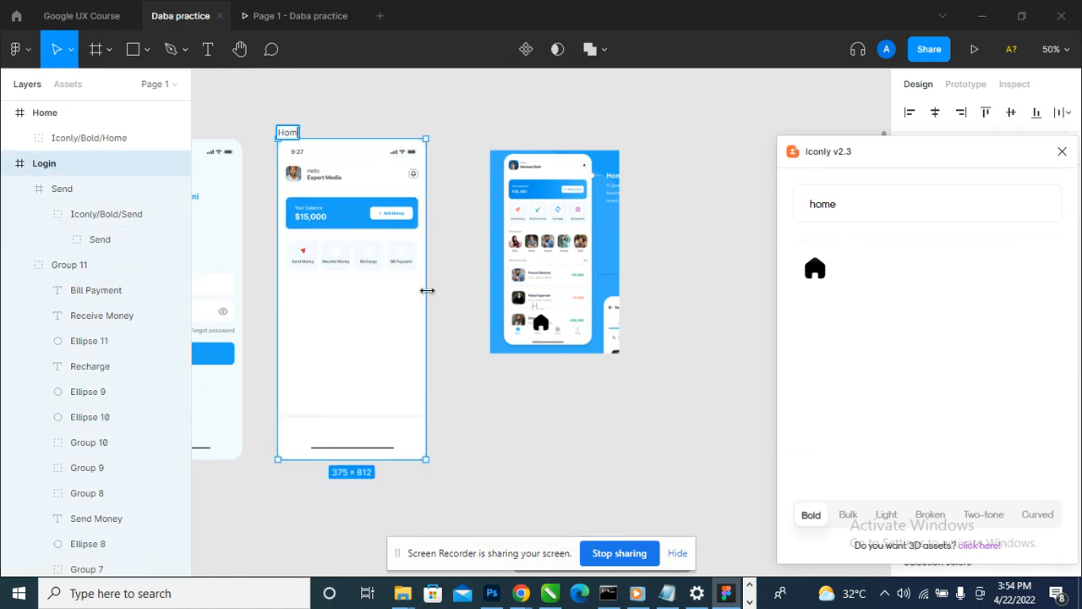
type("e")
key("Return")
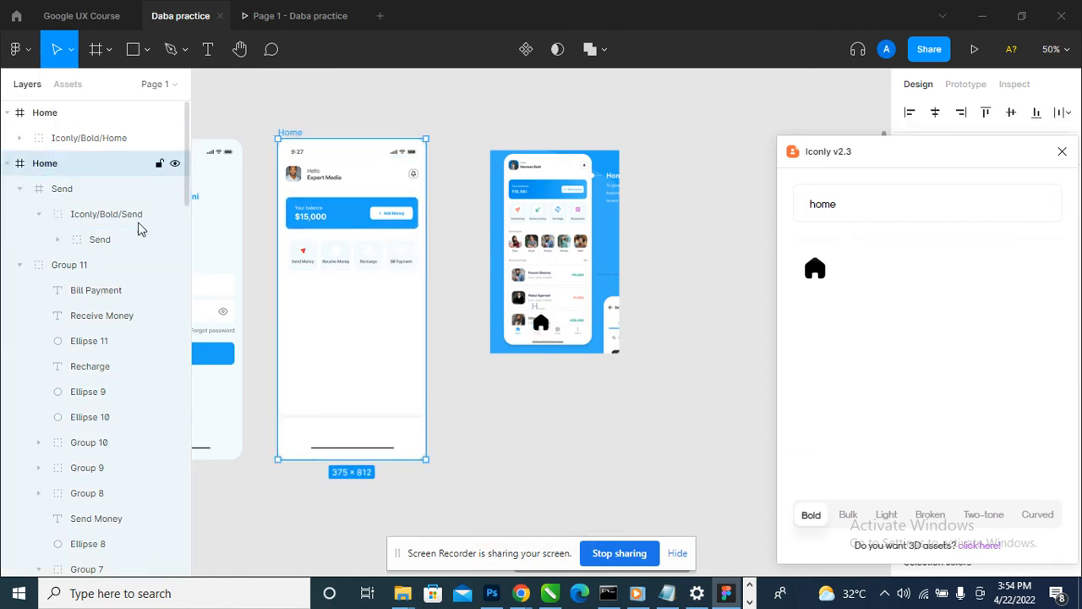
- Nest the inserted Iconly/Bold/Home icon layer inside the Home screen frame
scroll(319, 211, "down", 2)
left_click_drag(247, 243, 327, 232)
left_click(616, 349)
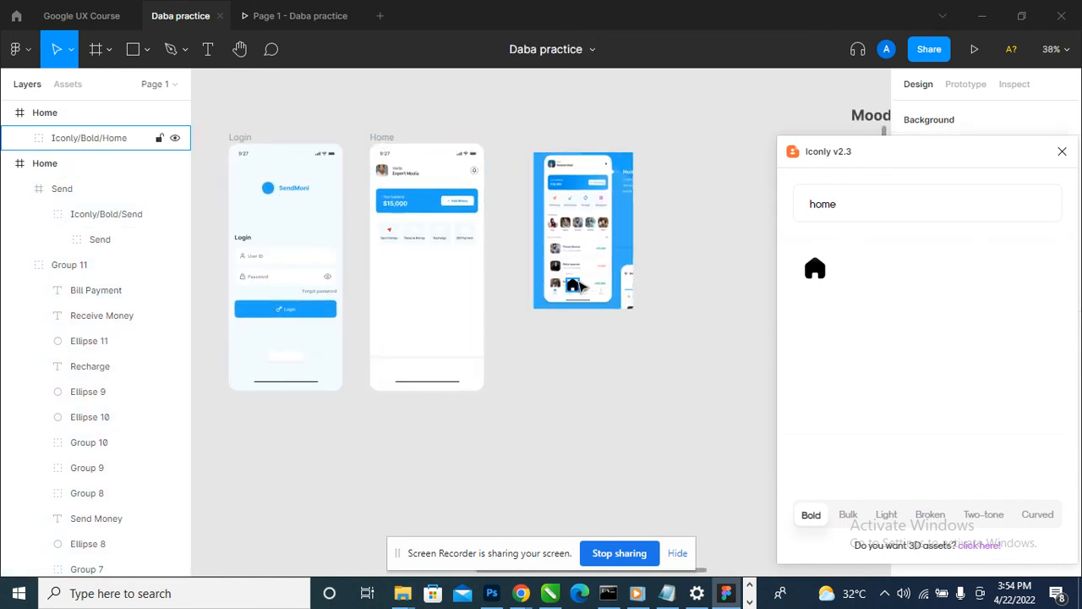
left_click(56, 112)
left_click_drag(67, 174, 68, 175)
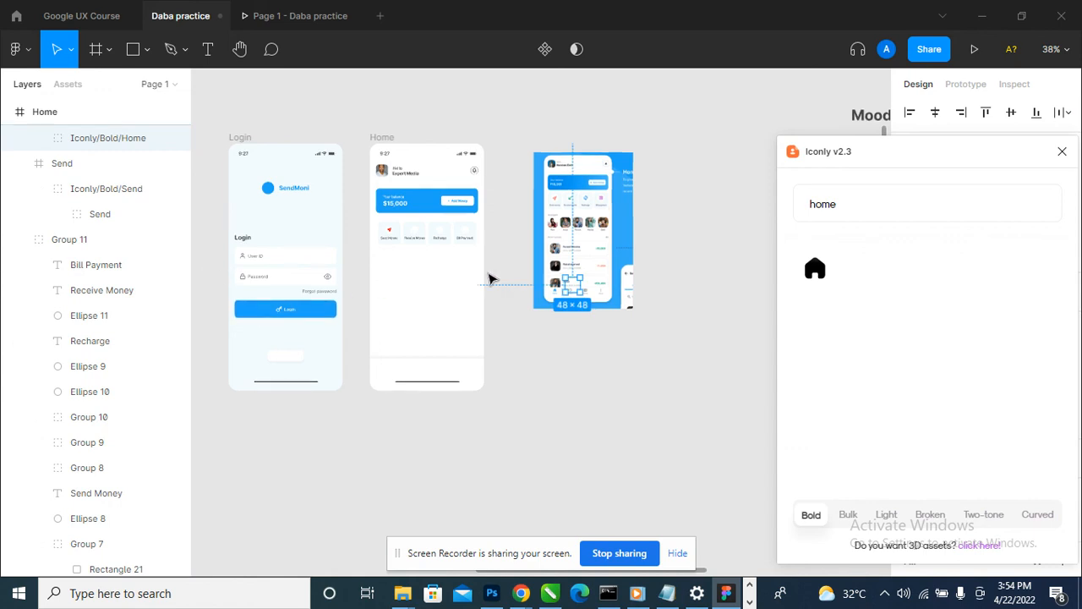
- Place the home icon in the Home screen's navigation bar and move the Iconly window clear of the icon's properties
left_click_drag(556, 296, 382, 370)
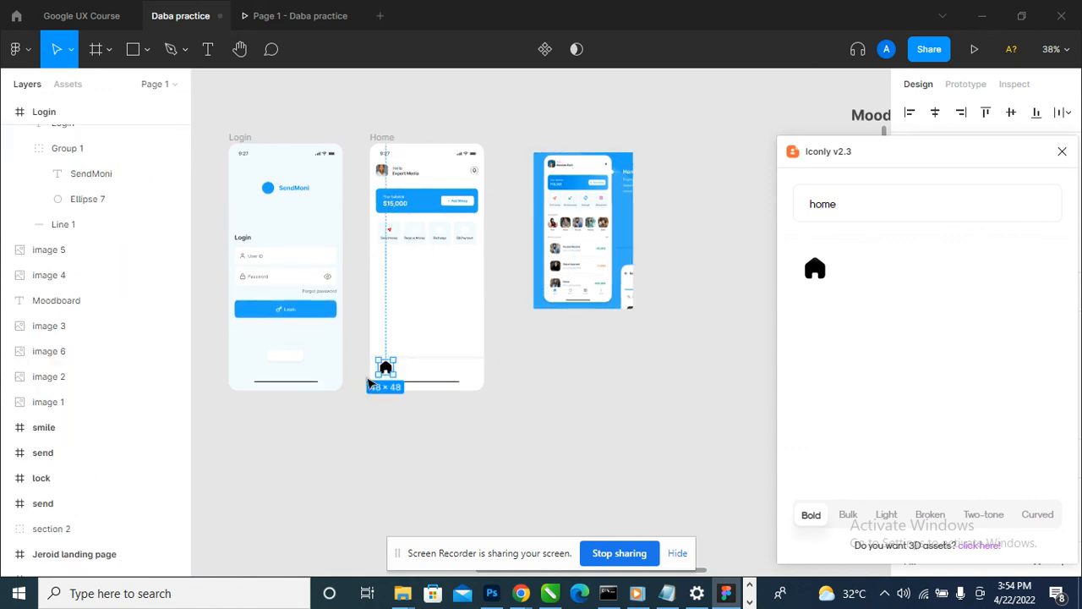
scroll(377, 380, "up", 5)
left_click_drag(1041, 158, 955, 219)
left_click_drag(931, 163, 233, 161)
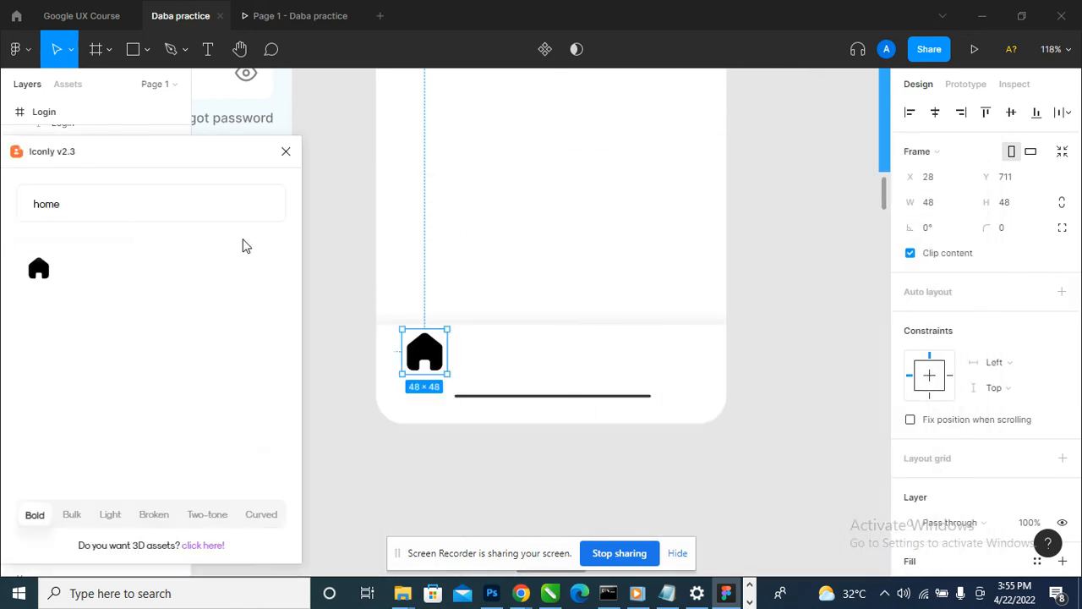
- Set the home icon's width and height to 20
left_click(953, 211)
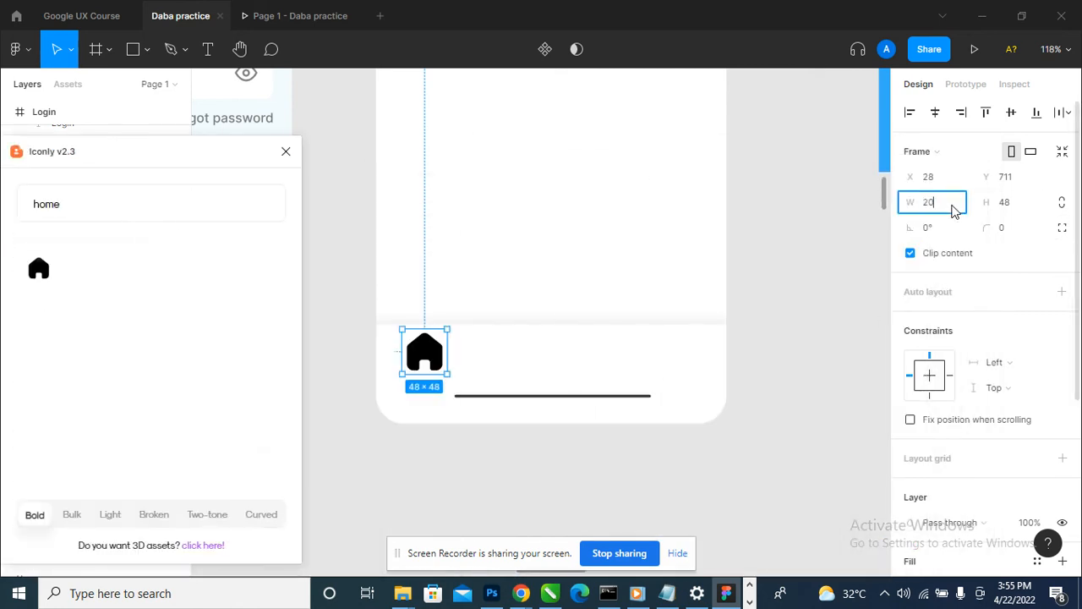
type("20")
key("Return")
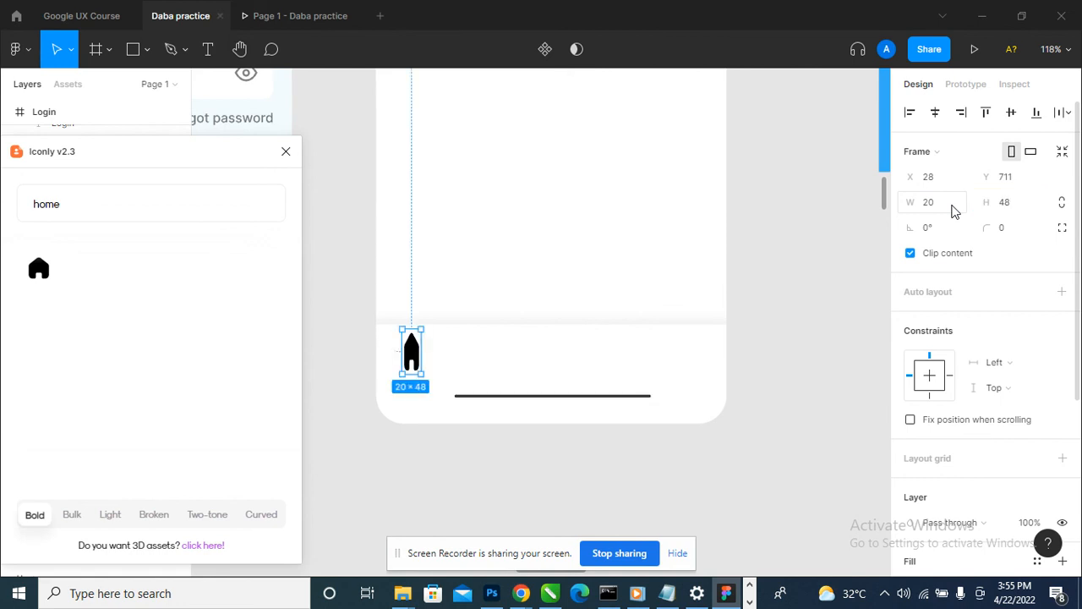
left_click(1024, 212)
key("Return")
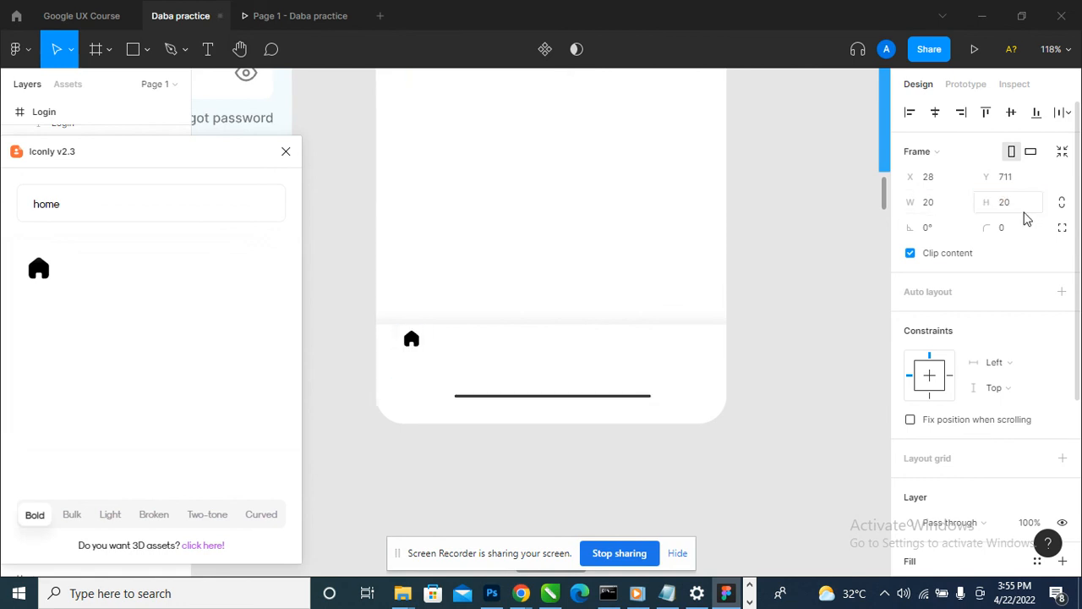
- Set the home icon's width and height to 30
left_click(945, 210)
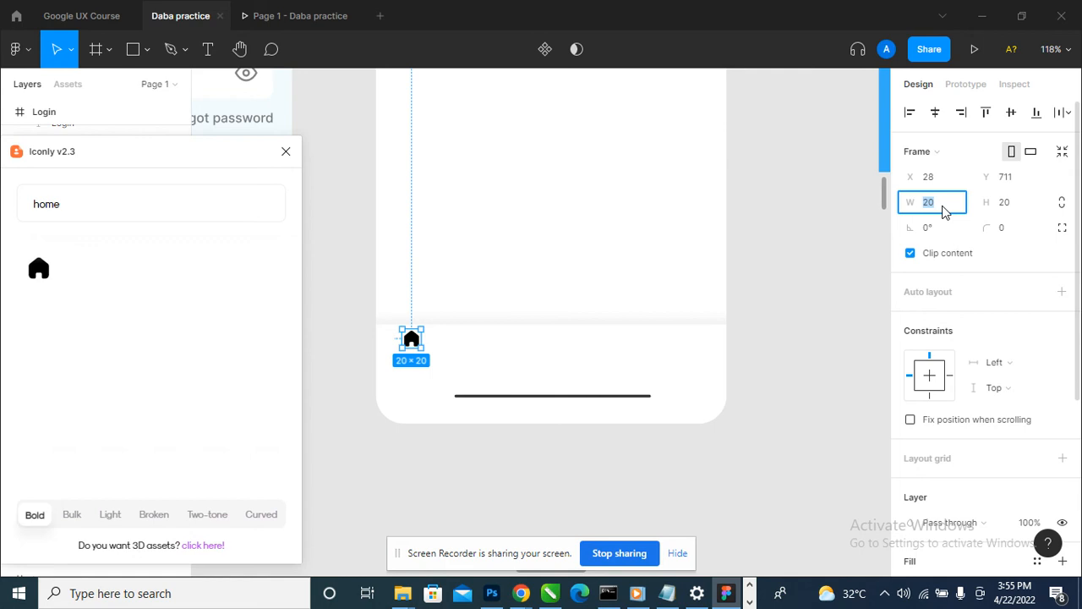
type("30")
key("Tab")
type("30")
key("Return")
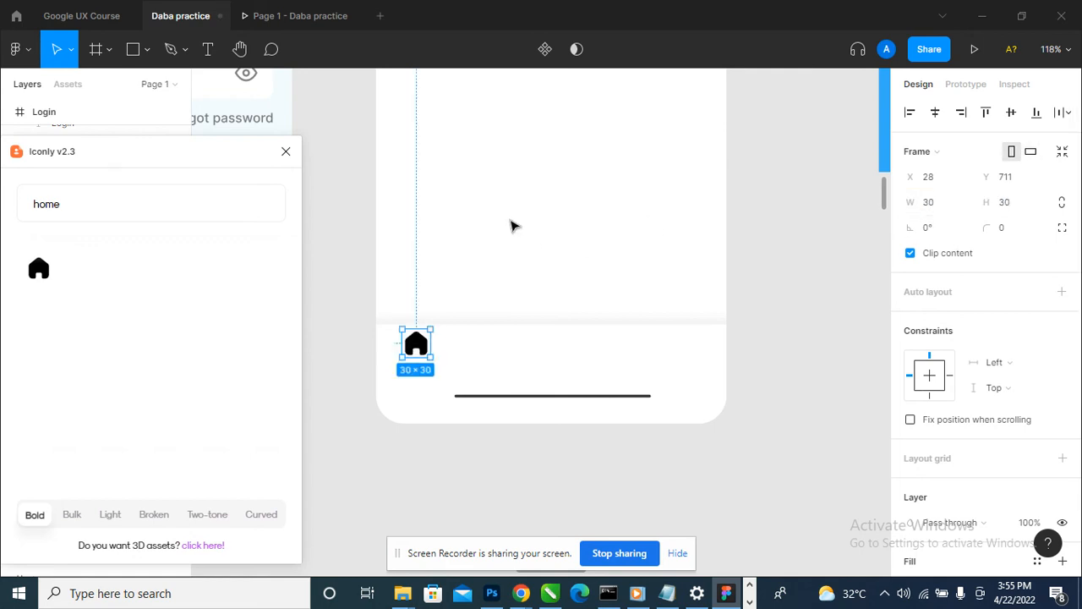
- Check the Home screen in the prototype preview, then move the home icon to about X 43, Y 729 within the navigation bar
left_click(285, 17)
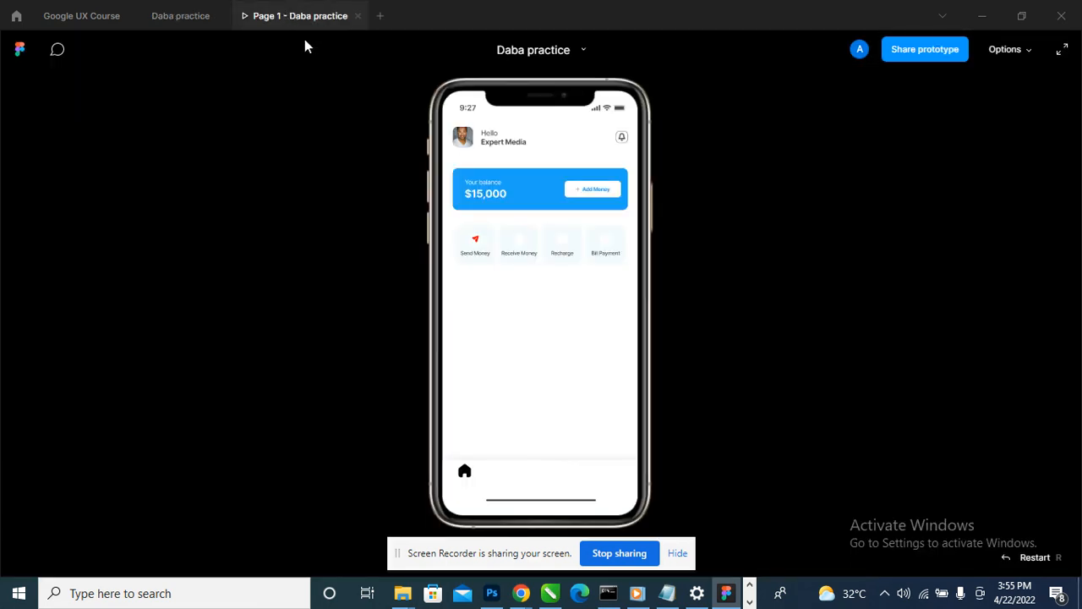
left_click(186, 15)
scroll(396, 320, "up", 4)
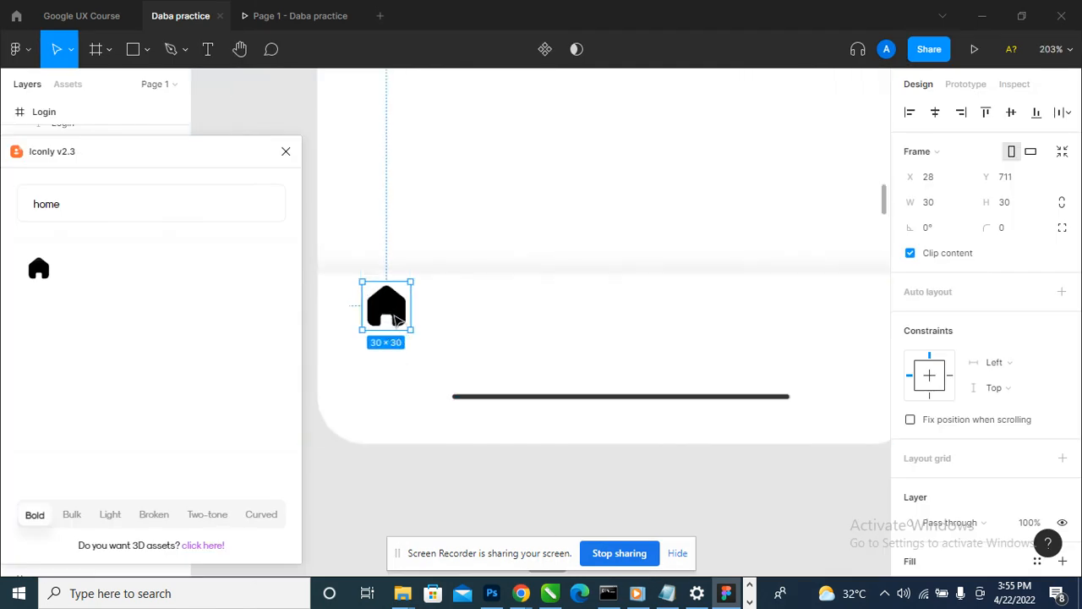
left_click_drag(396, 319, 407, 335)
scroll(495, 380, "down", 3)
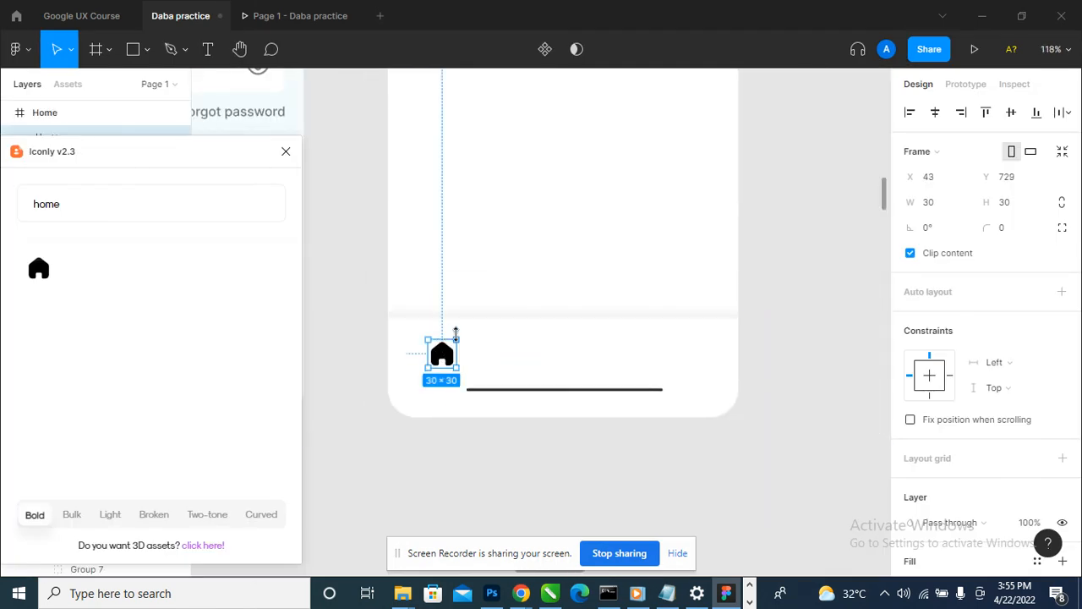
- Try the document blue 1EA3F7 as the fill of the home icon's frame and undo it
scroll(461, 344, "down", 3)
scroll(921, 372, "down", 3)
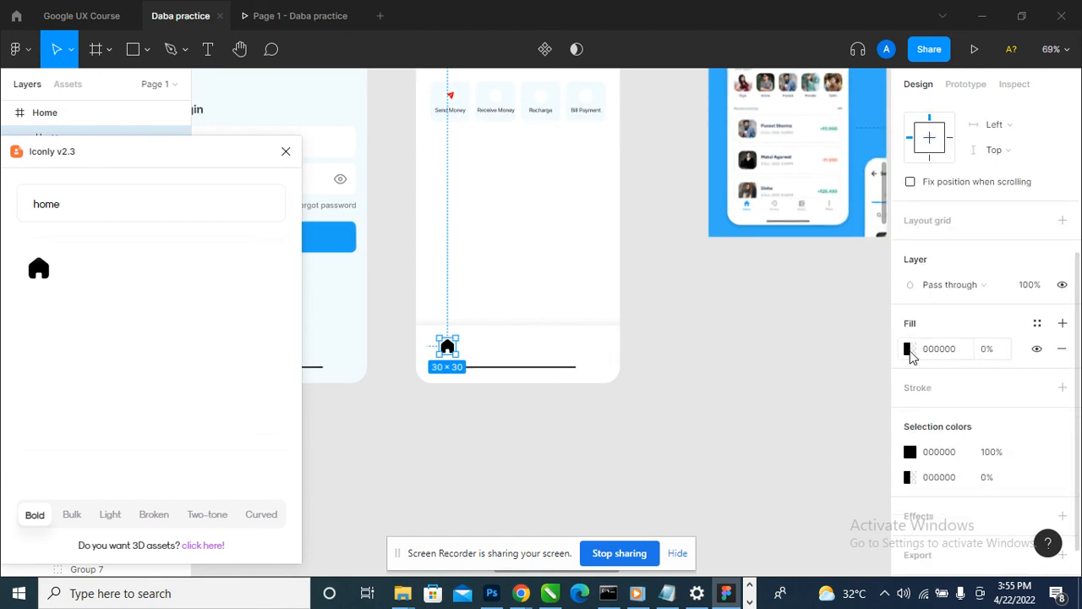
left_click(909, 350)
left_click(854, 500)
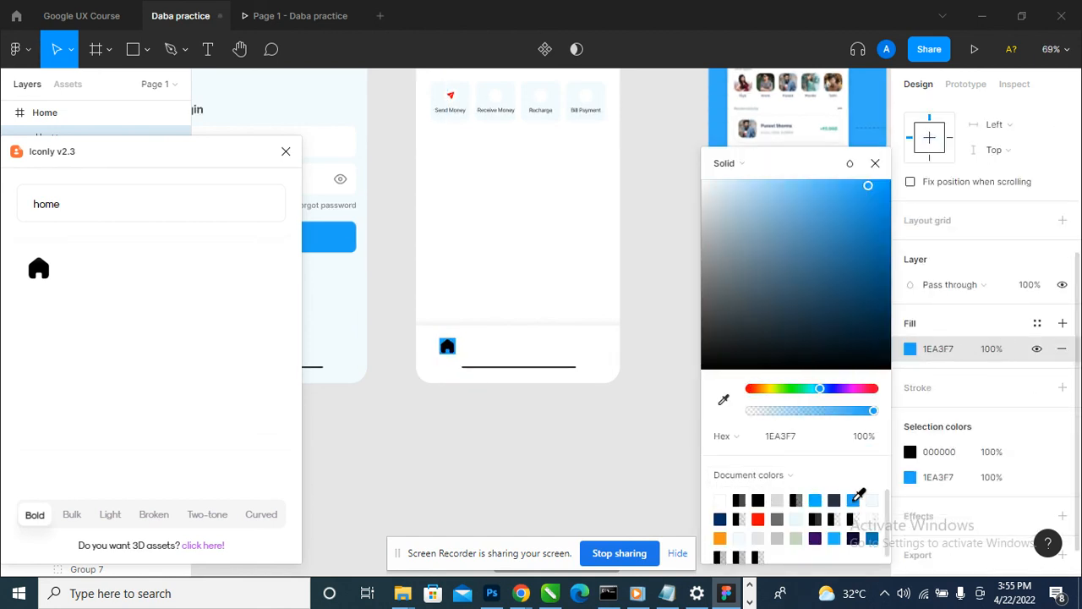
left_click(875, 163)
key("ctrl+z")
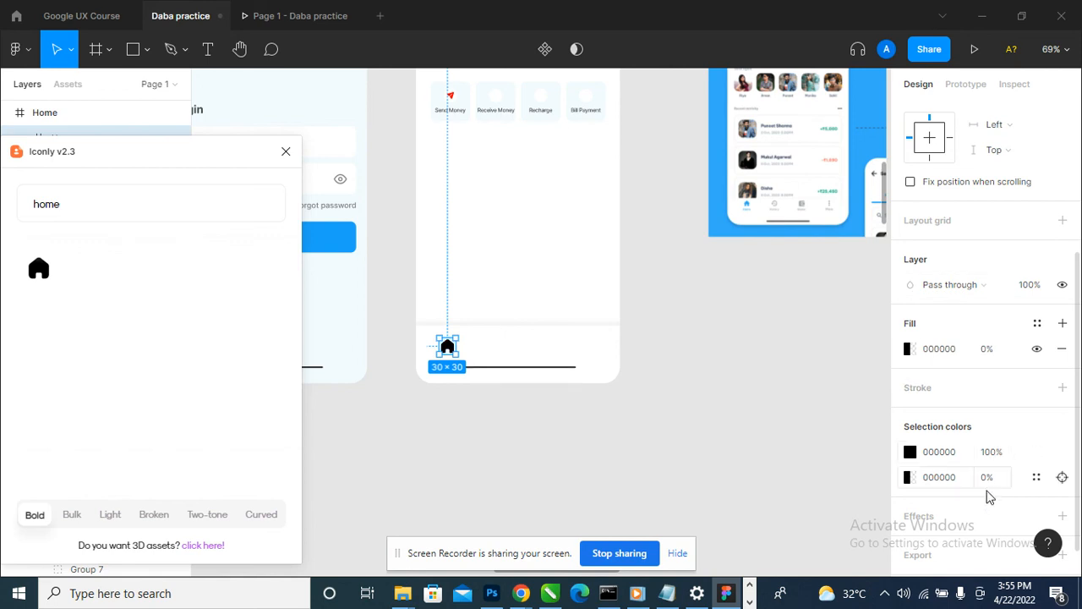
- Recolor the home icon's black glyph to the document blue 1EA3F7, leaving its frame fill transparent
left_click(910, 453)
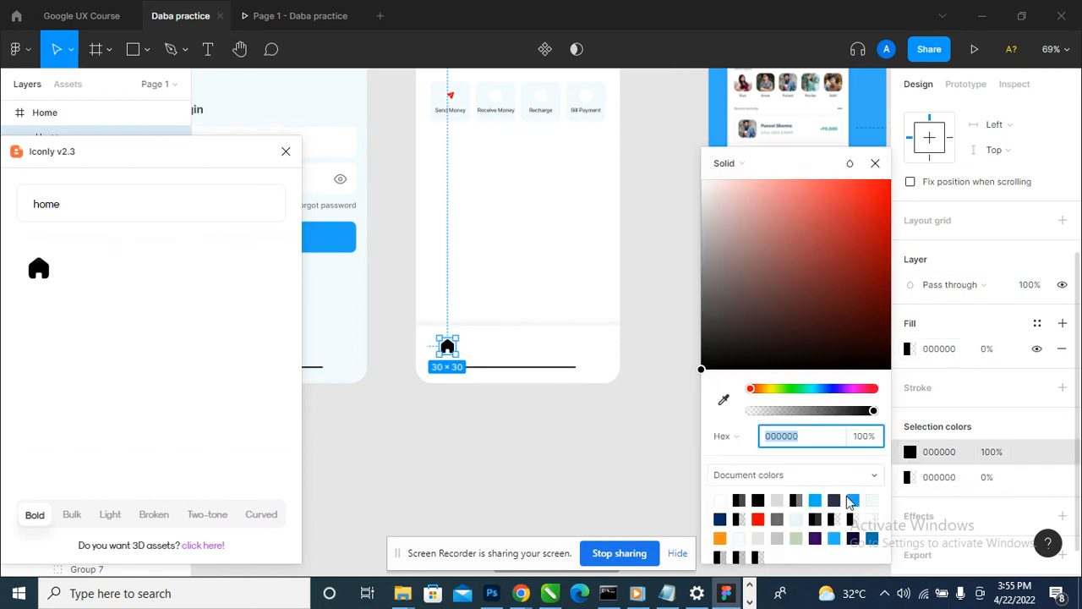
left_click(854, 500)
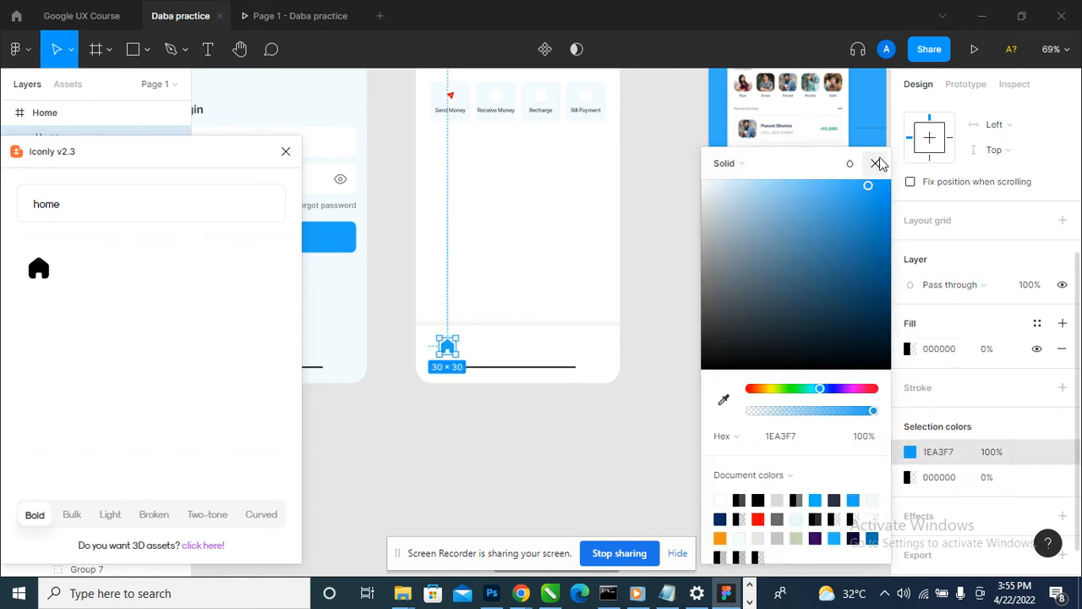
left_click(875, 163)
- Search Iconly for hi in place of home, then clear the search
scroll(808, 209, "up", 3)
scroll(810, 212, "down", 3)
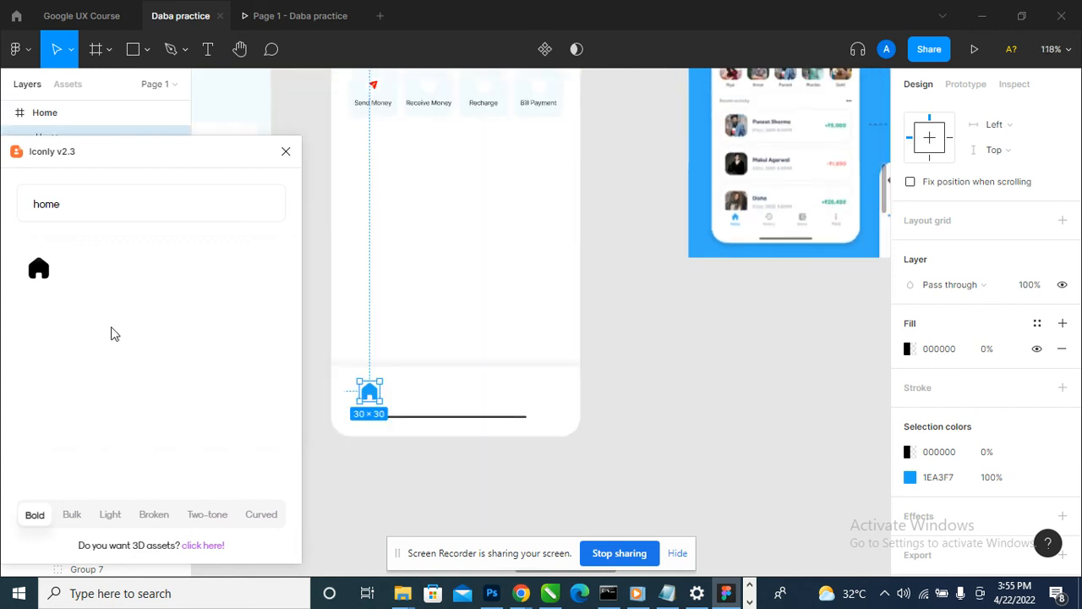
key("BackSpace")
key("BackSpace")
key("BackSpace")
type("i")
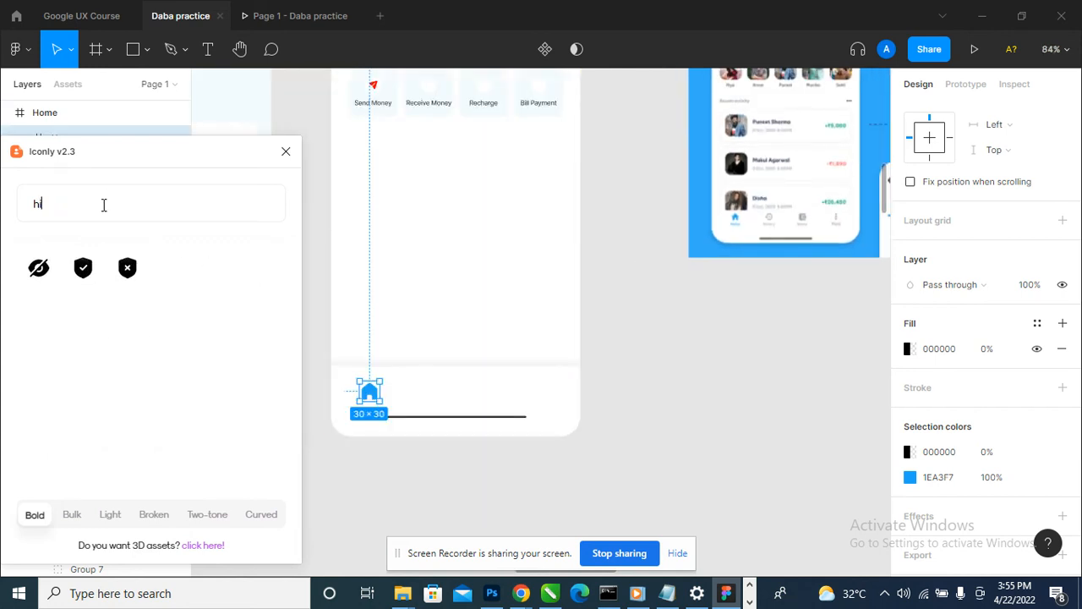
key("BackSpace")
key("BackSpace")
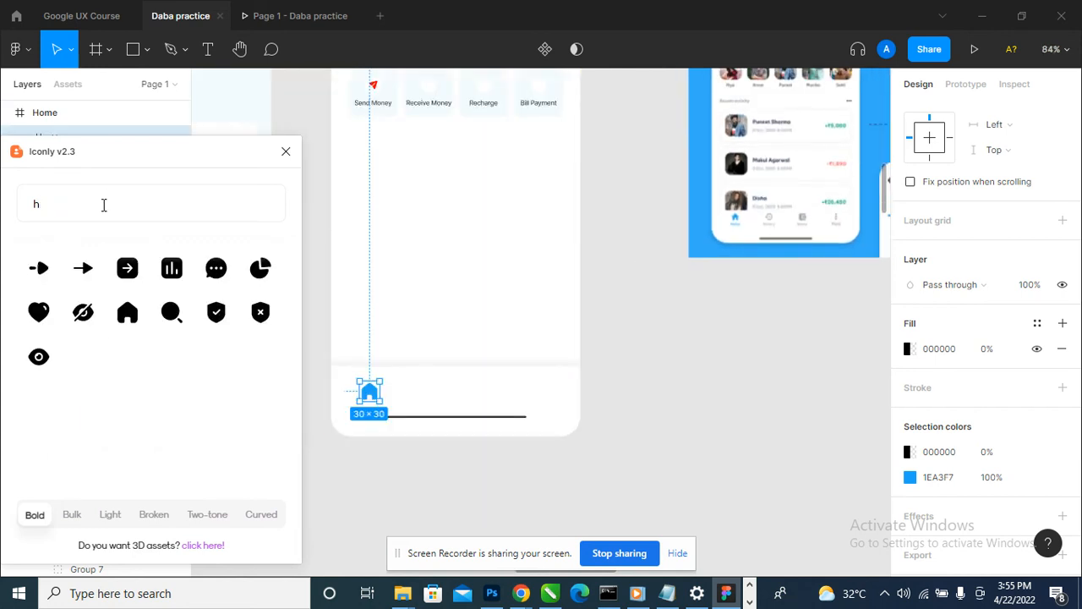
- Browse Iconly's Bold and Light icons for a match to the next icon in the reference's navigation bar
scroll(120, 404, "down", 3)
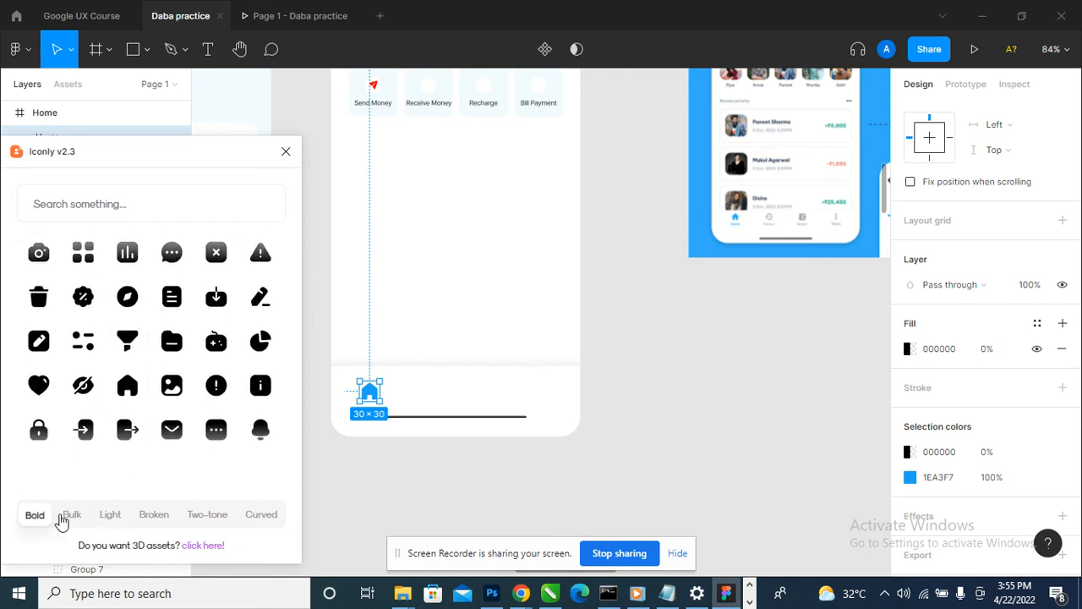
left_click(111, 515)
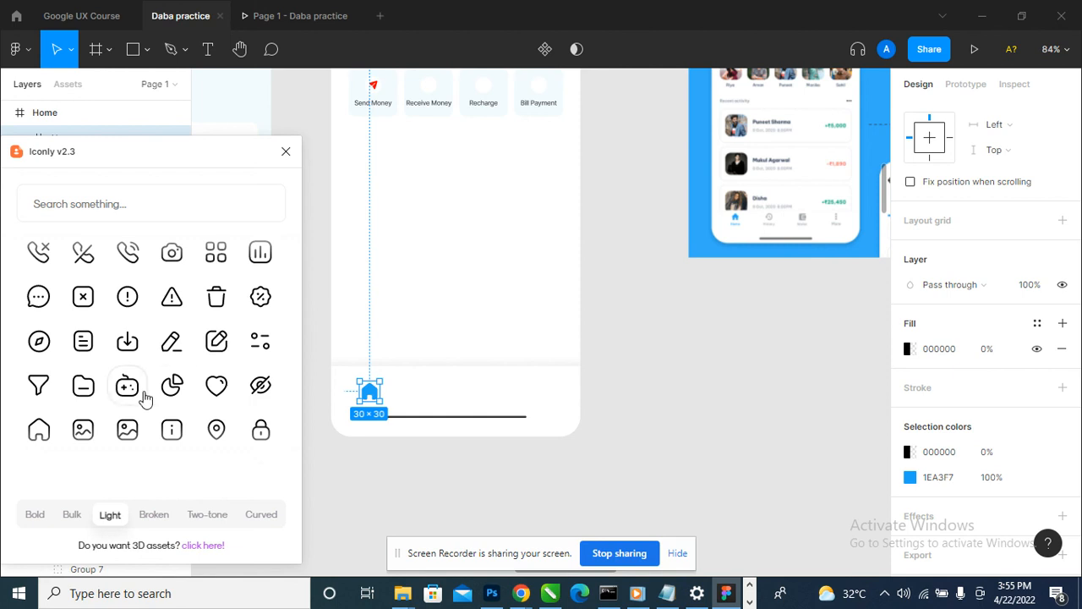
scroll(144, 391, "down", 3)
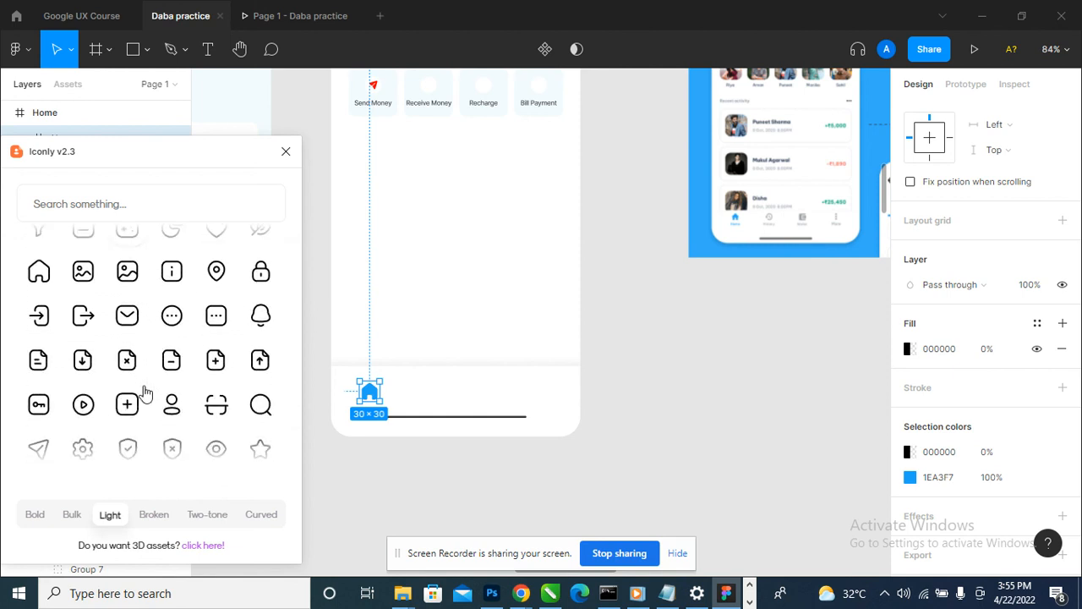
scroll(144, 391, "down", 2)
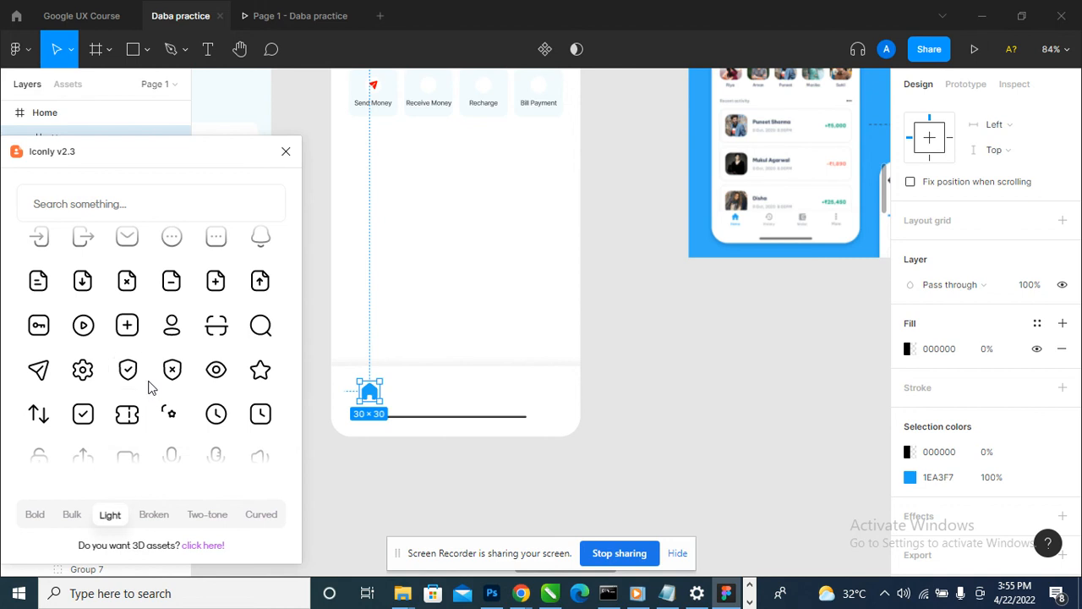
scroll(148, 388, "down", 2)
scroll(148, 388, "up", 2)
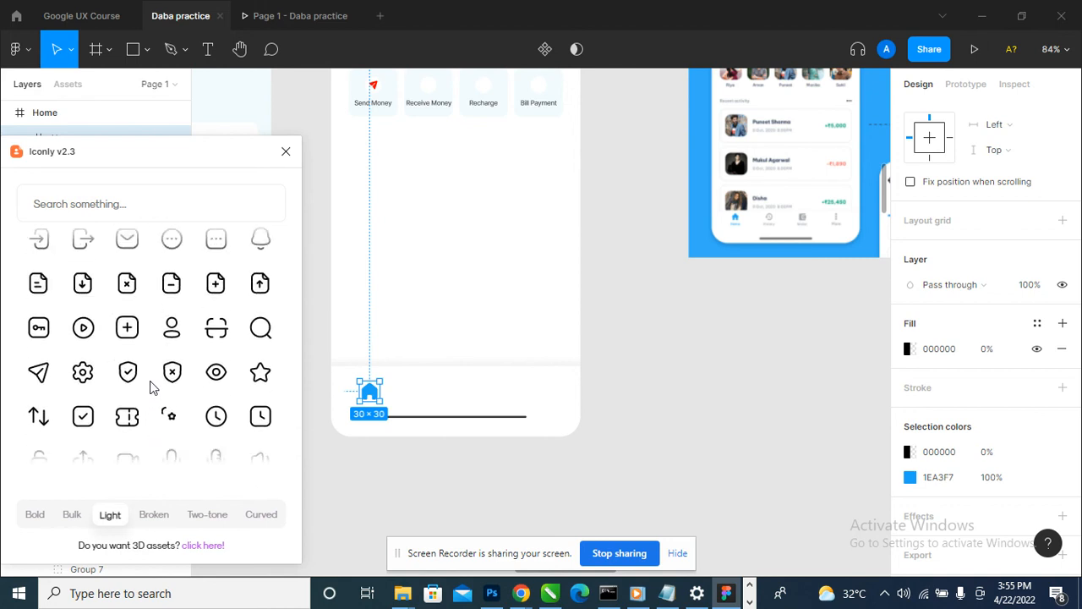
scroll(157, 388, "up", 2)
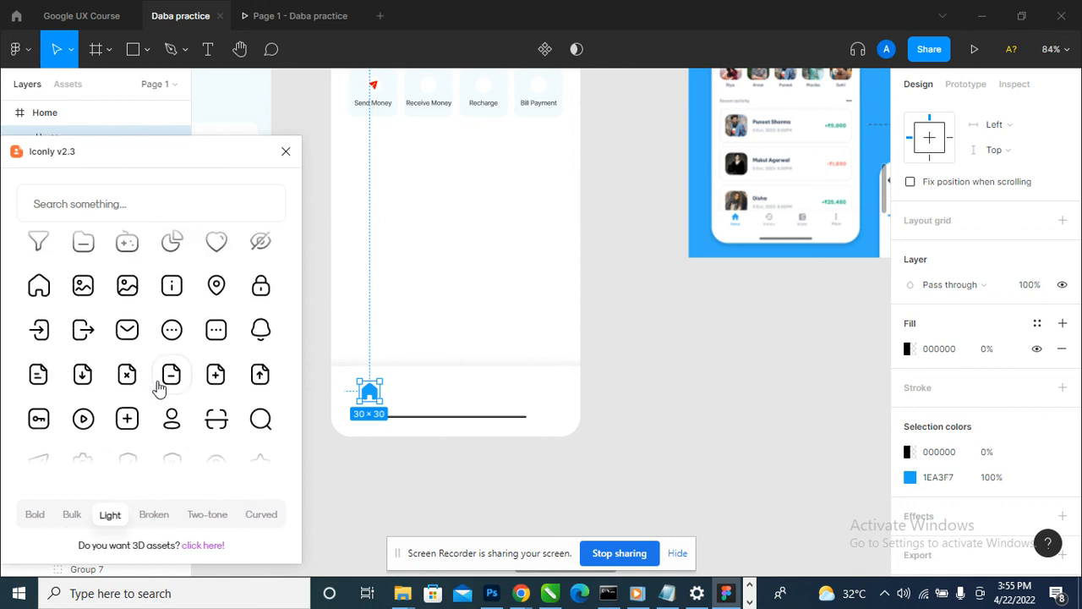
scroll(165, 382, "up", 2)
scroll(169, 382, "up", 3)
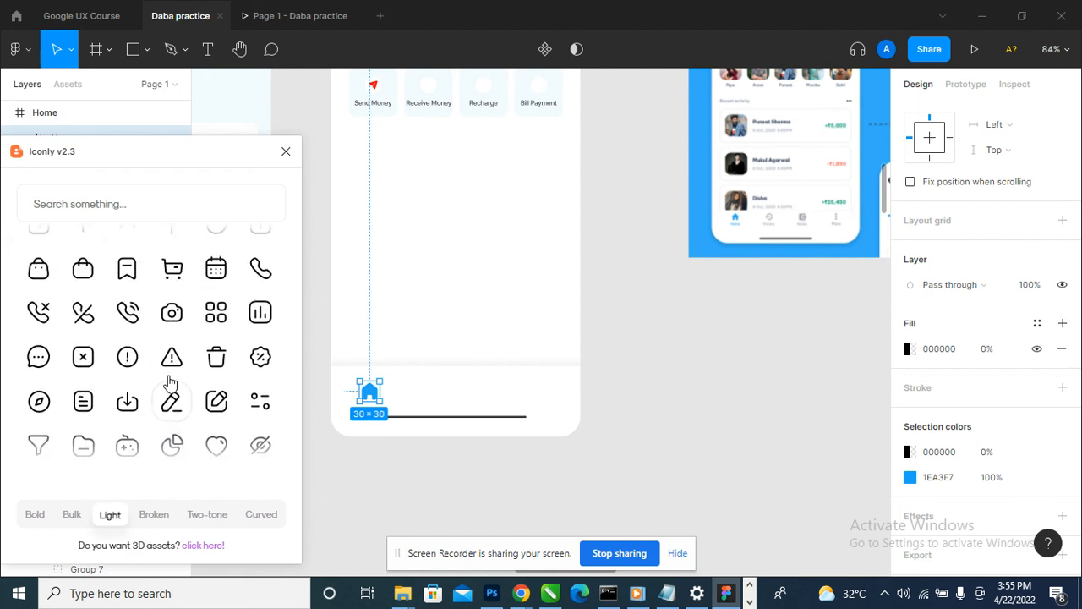
scroll(169, 383, "up", 3)
scroll(171, 382, "up", 2)
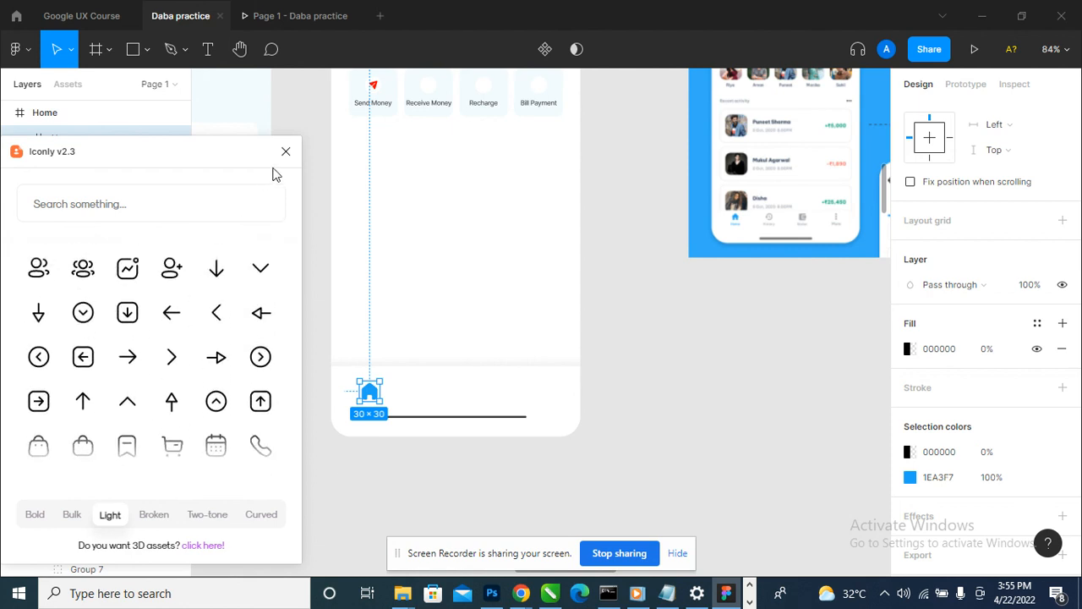
- Close Iconly, run the Feather Icons plugin and deselect the home icon
left_click(285, 152)
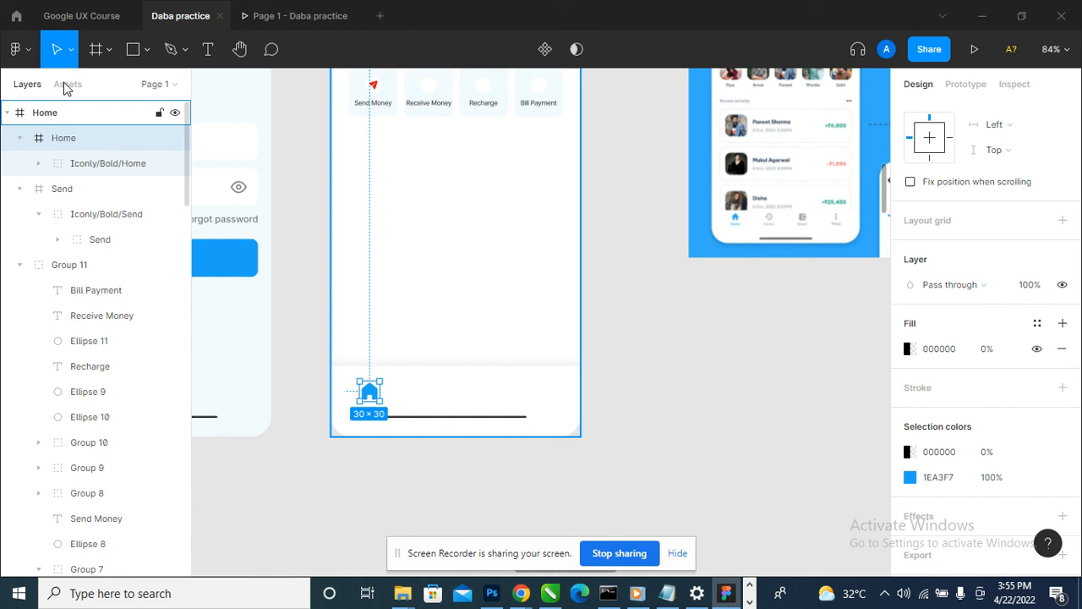
left_click(22, 49)
mouse_move(106, 267)
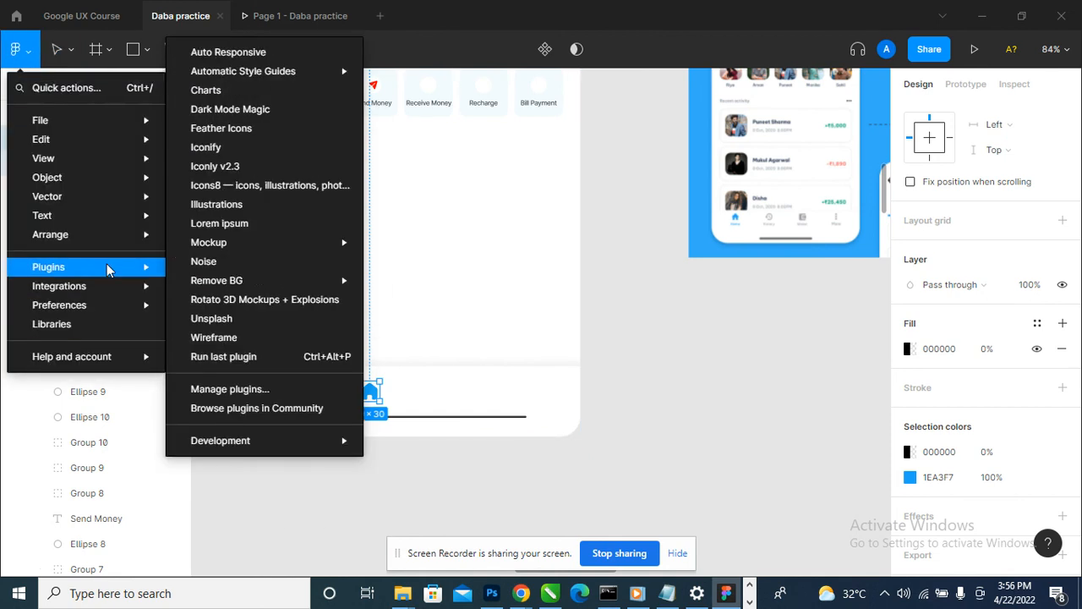
left_click(269, 126)
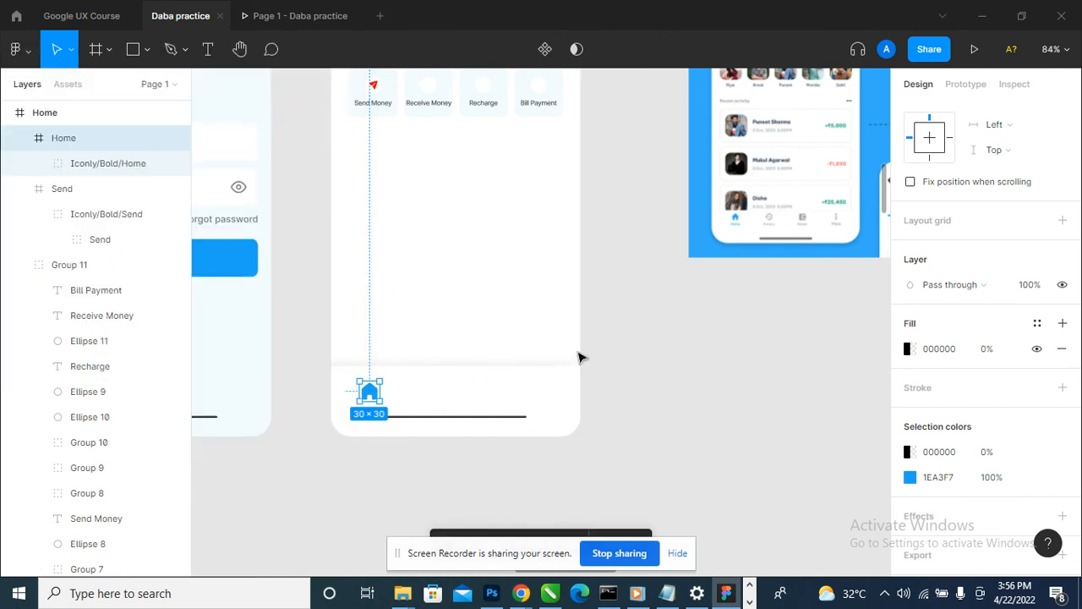
left_click(479, 503)
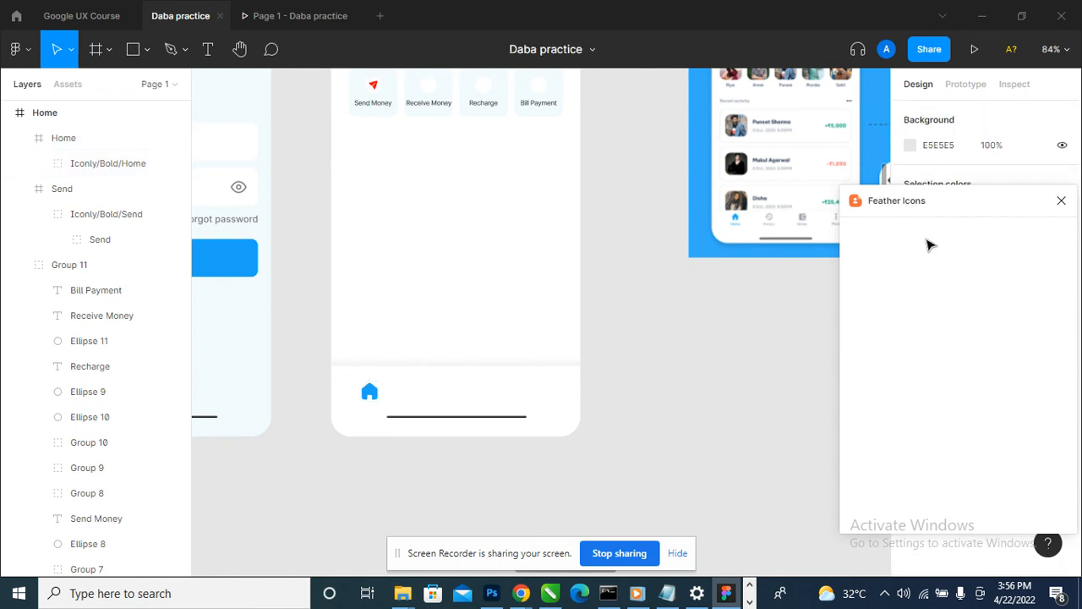
- Search Feather Icons for his, clear the search and browse the full icon set for a match to the reference's second navigation icon
type("his")
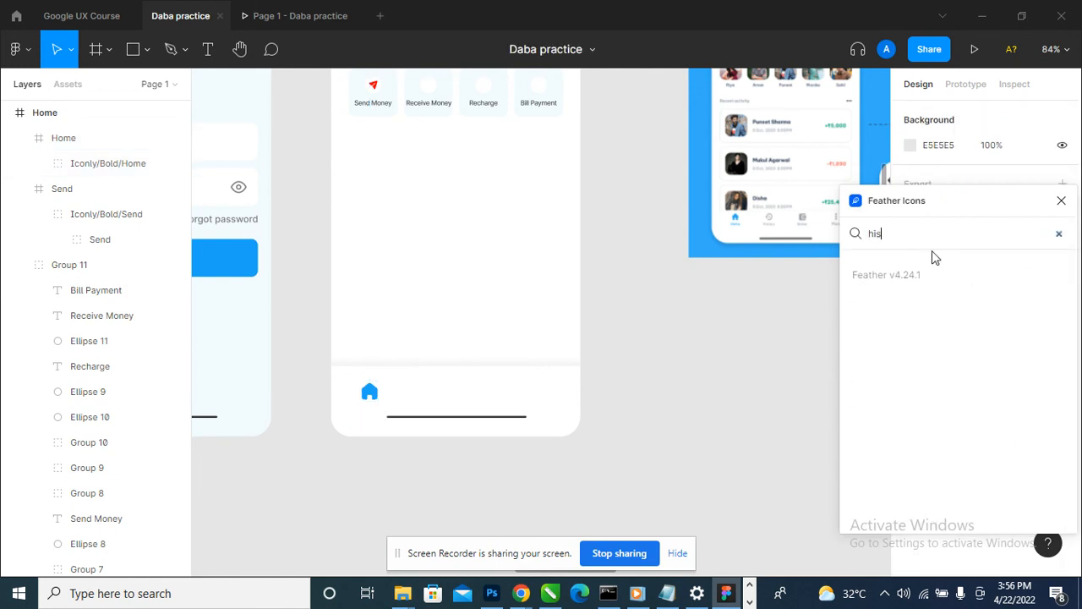
key("BackSpace")
key("BackSpace")
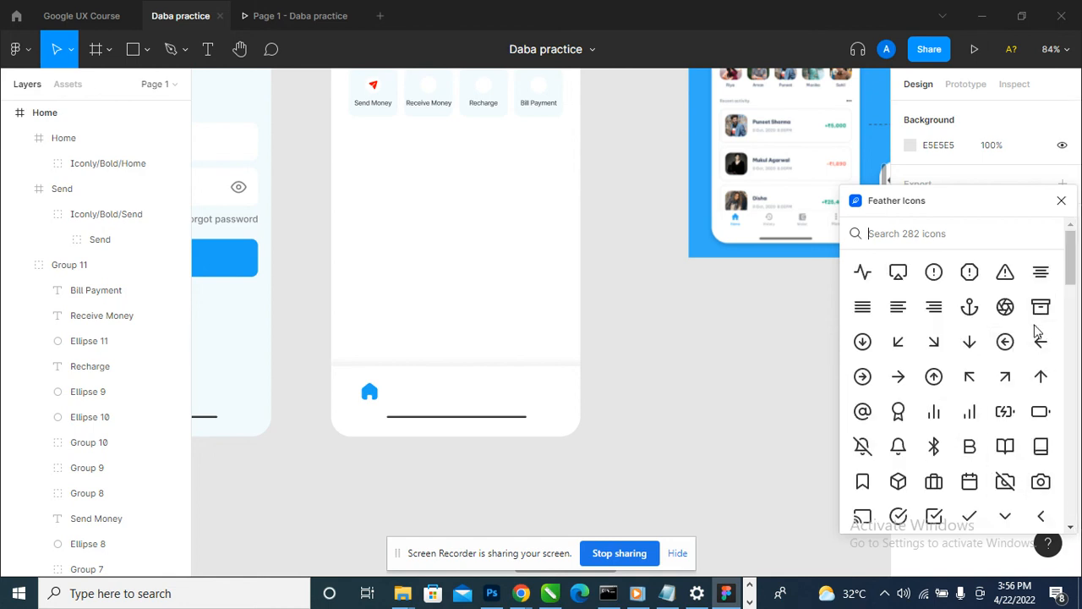
scroll(1040, 347, "down", 5)
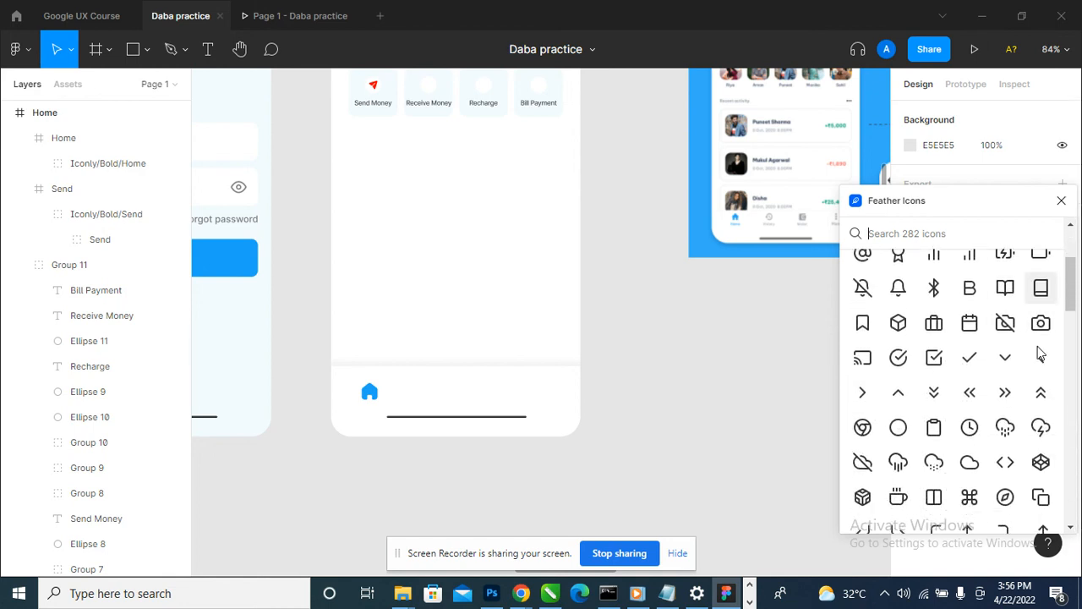
scroll(1030, 380, "down", 2)
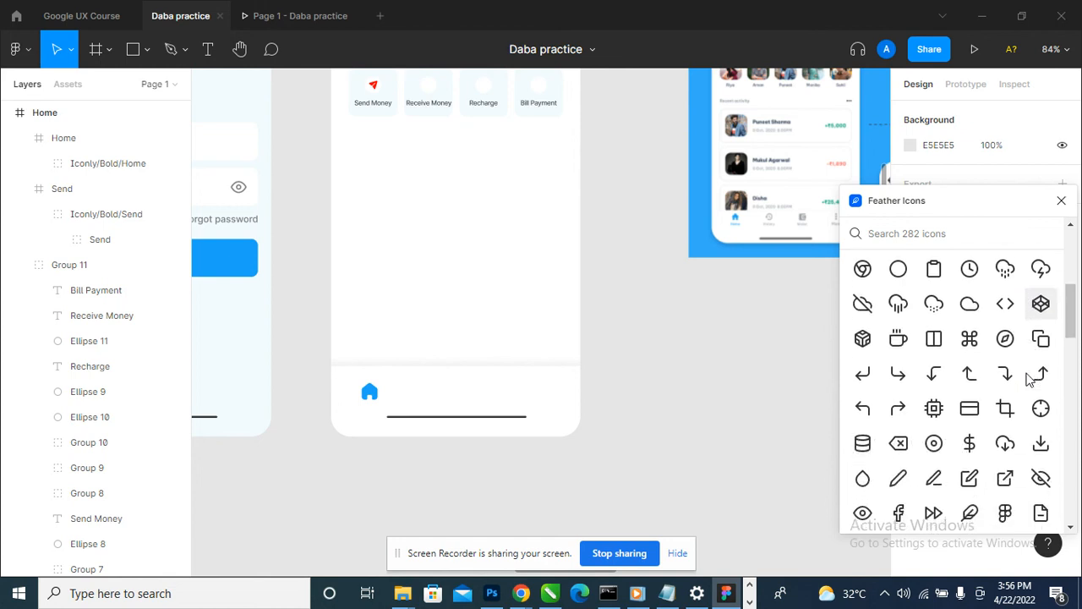
scroll(1030, 382, "down", 2)
scroll(1030, 385, "down", 5)
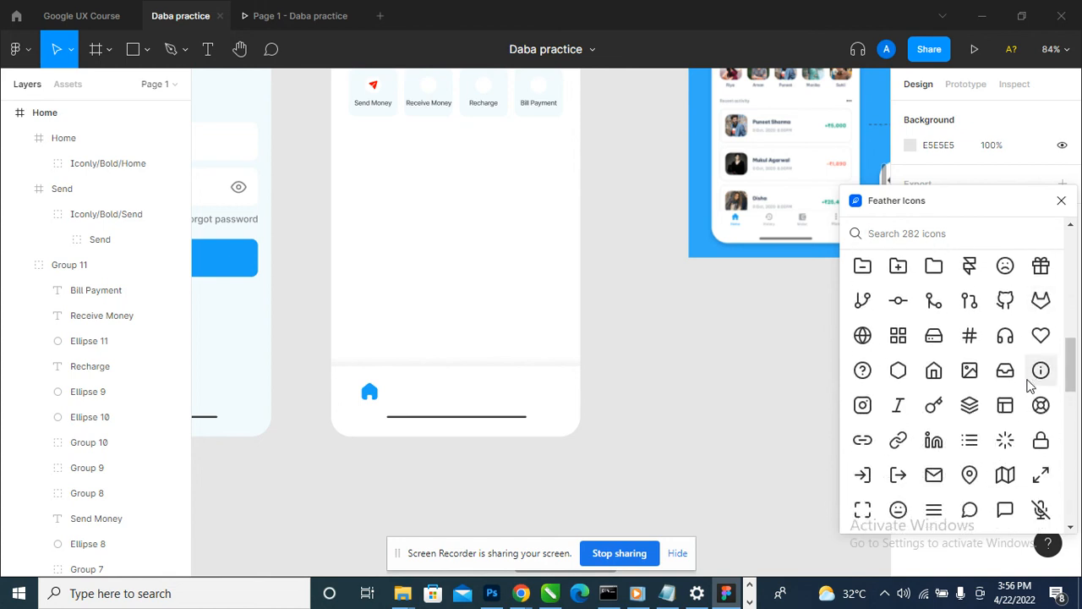
scroll(1030, 385, "down", 2)
scroll(1032, 388, "down", 3)
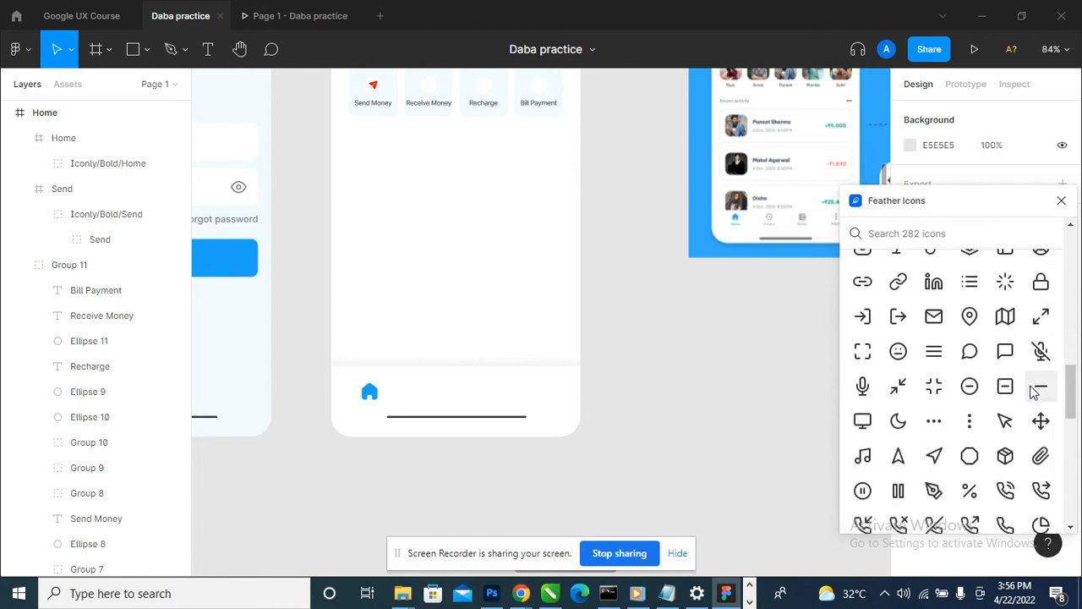
scroll(1033, 394, "down", 2)
scroll(1034, 394, "down", 4)
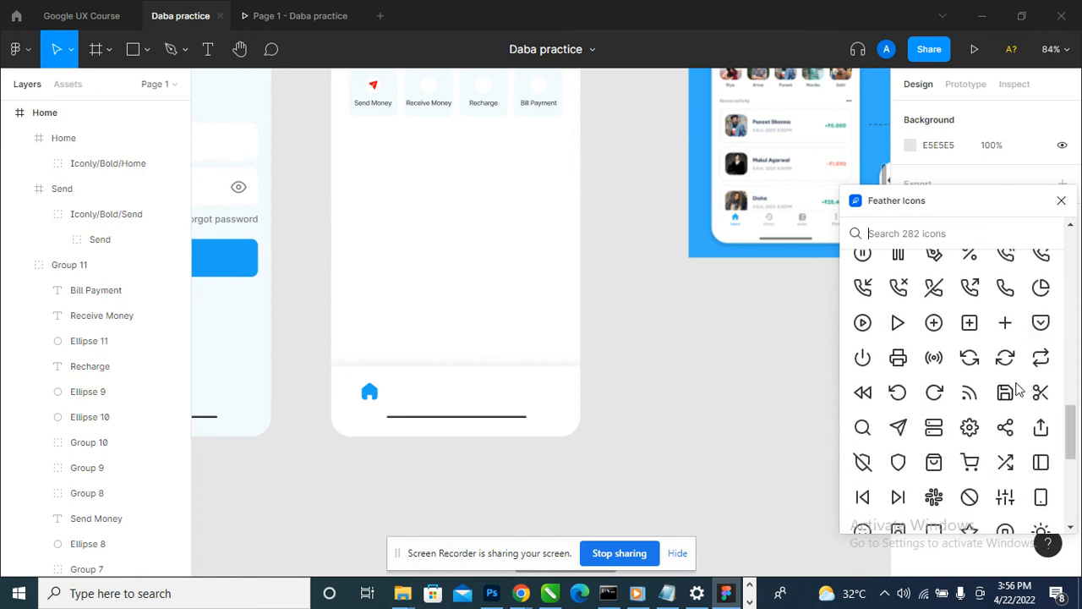
scroll(1025, 393, "up", 3)
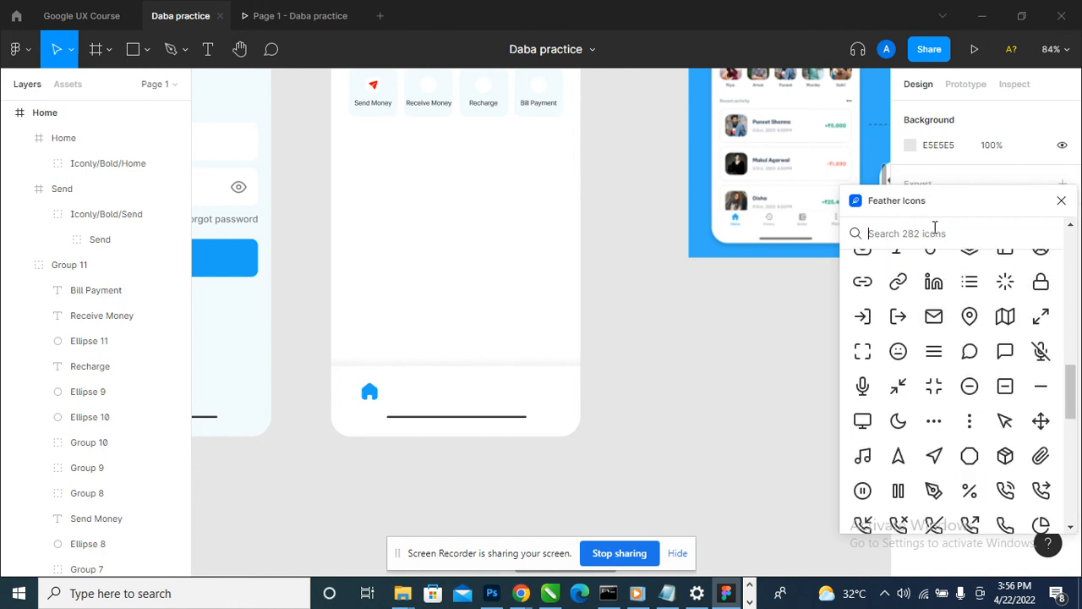
- Search Feather Icons for ref and insert both the refresh-ccw and refresh-cw icons
type("ref")
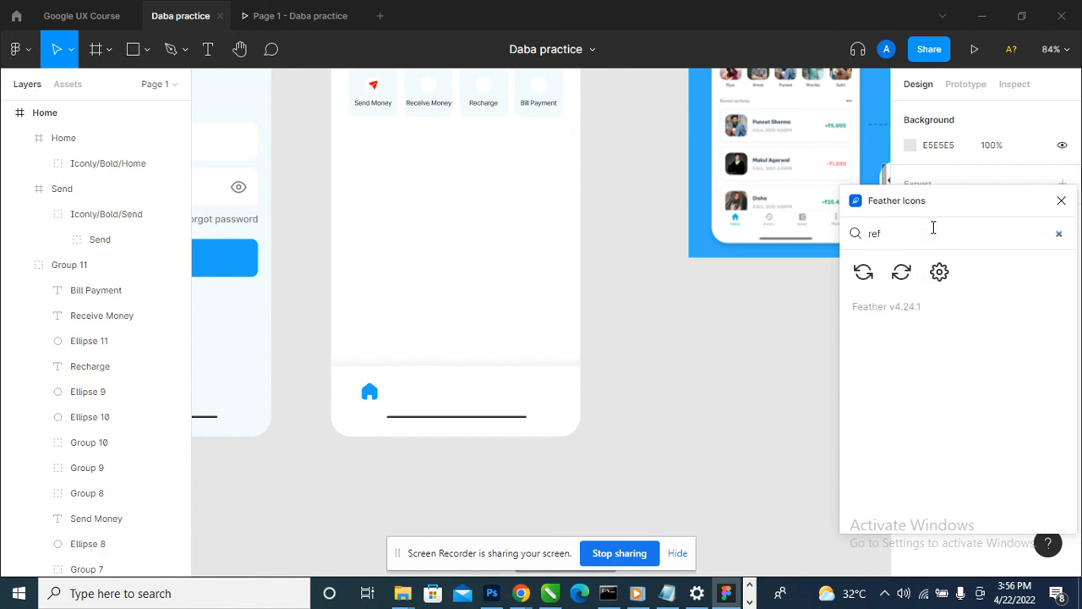
left_click(871, 282)
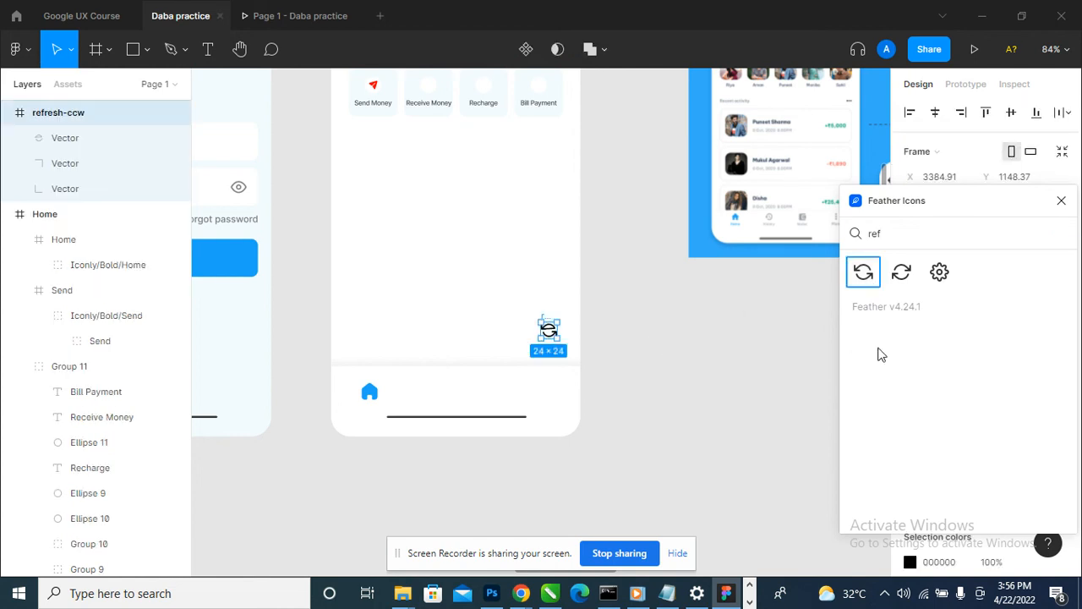
left_click(902, 272)
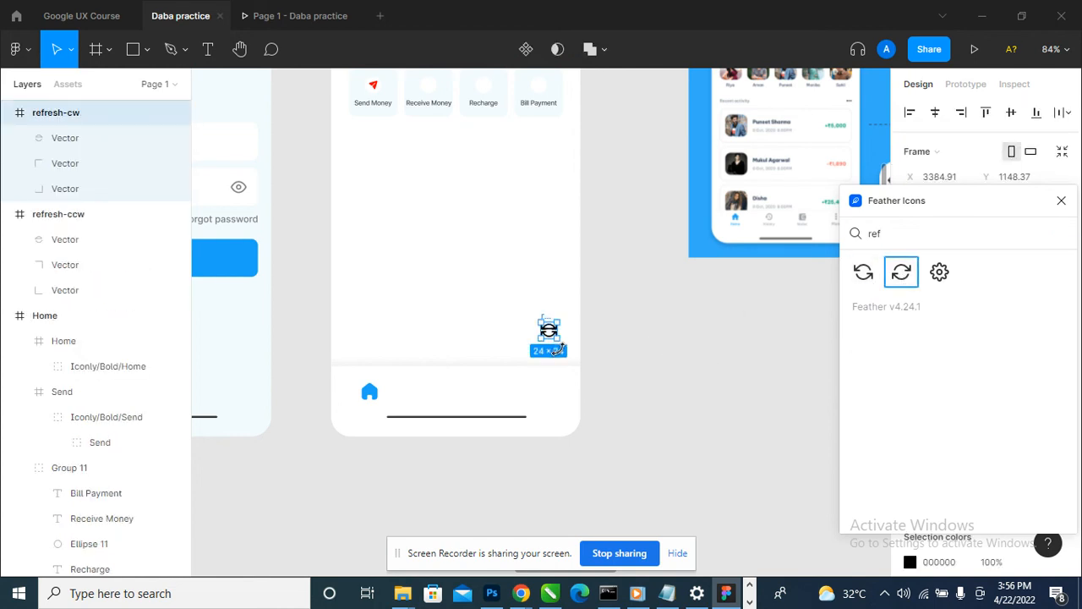
- Move the refresh-cw icon just above the Home screen's navigation bar and inspect its arrow vector up close
scroll(558, 347, "up", 5)
left_click_drag(518, 321, 391, 360)
scroll(395, 362, "up", 8)
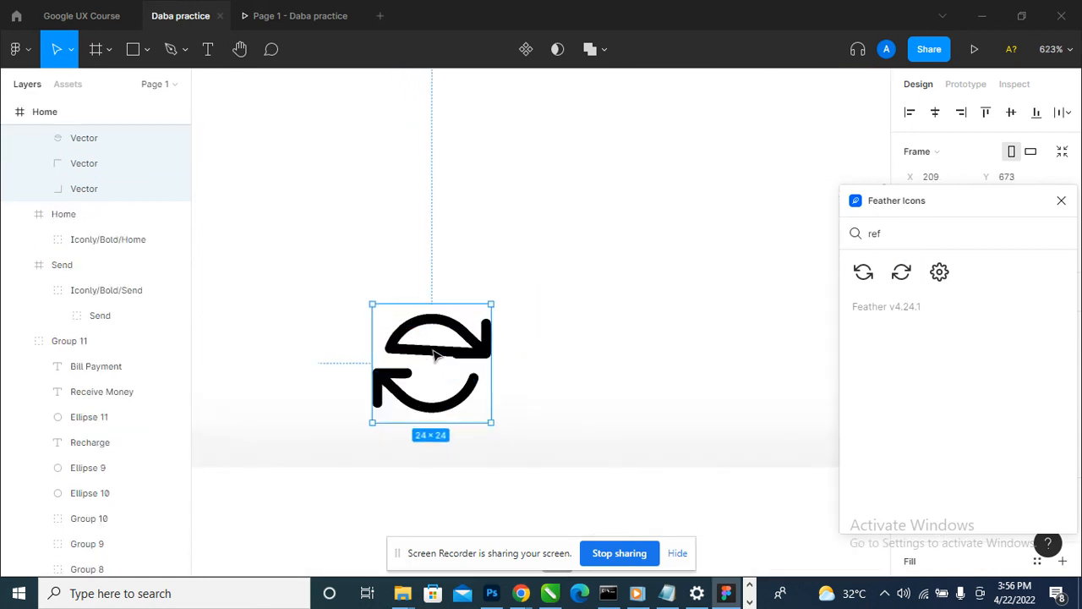
double_click(434, 356)
double_click(435, 356)
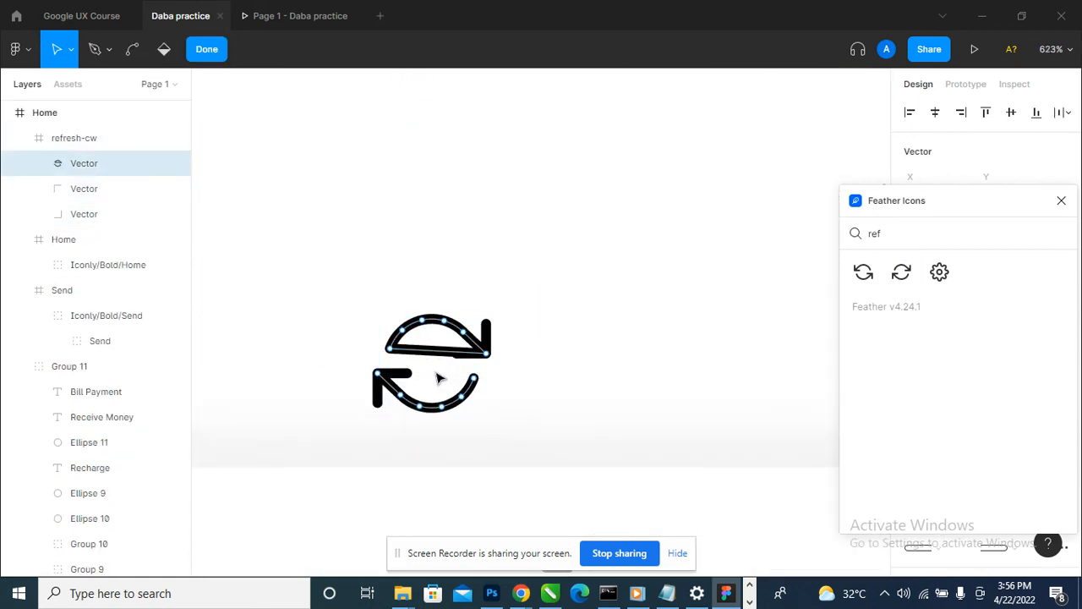
key("Escape")
scroll(493, 287, "down", 8)
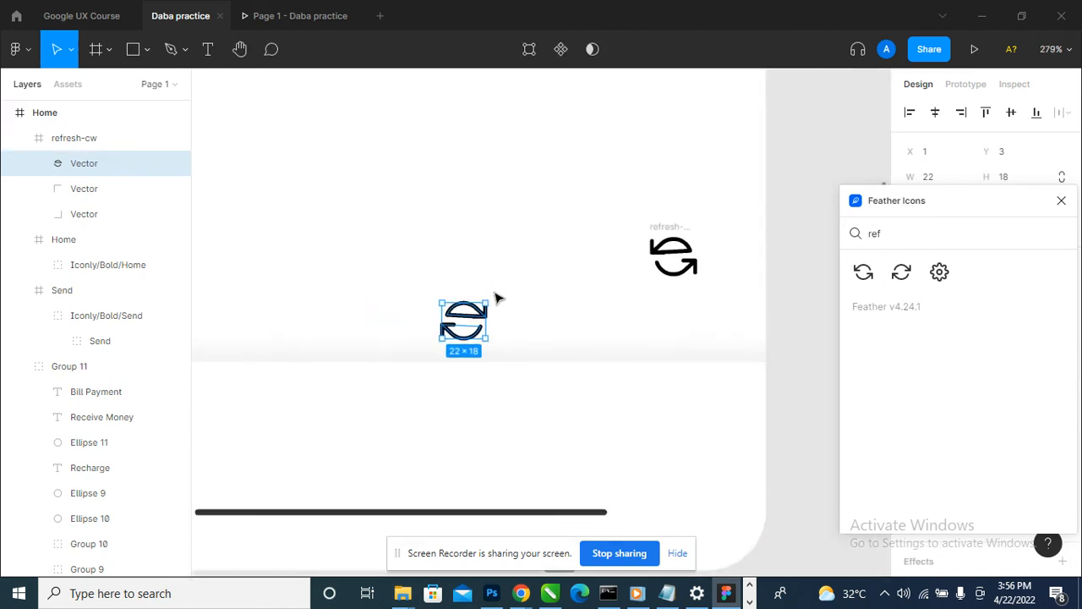
- Run the Icons8 plugin and search its icons for refresh
left_click(19, 49)
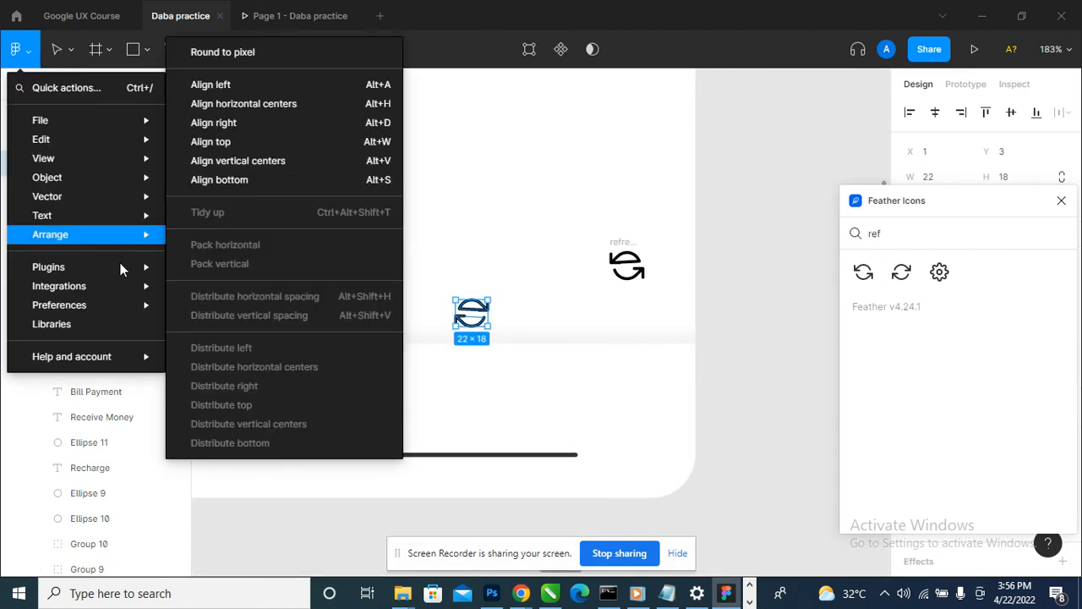
mouse_move(121, 266)
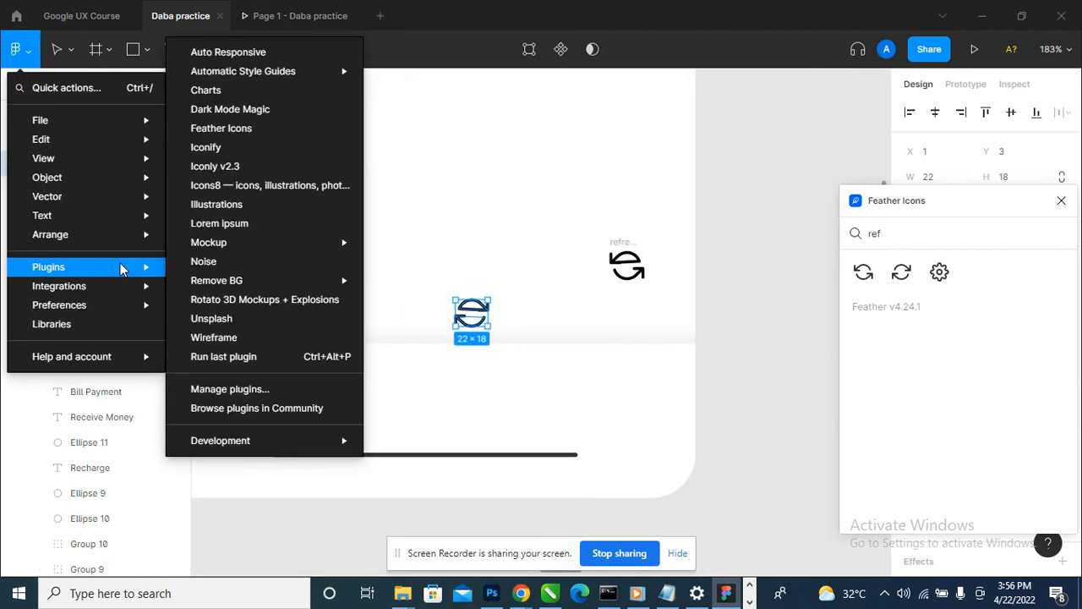
left_click(312, 185)
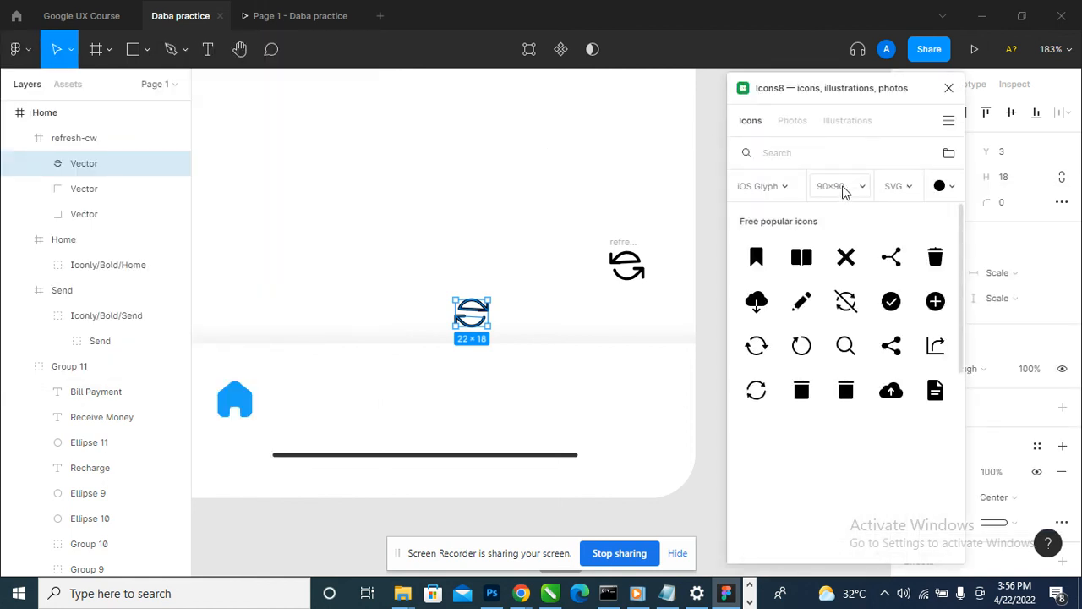
left_click(817, 155)
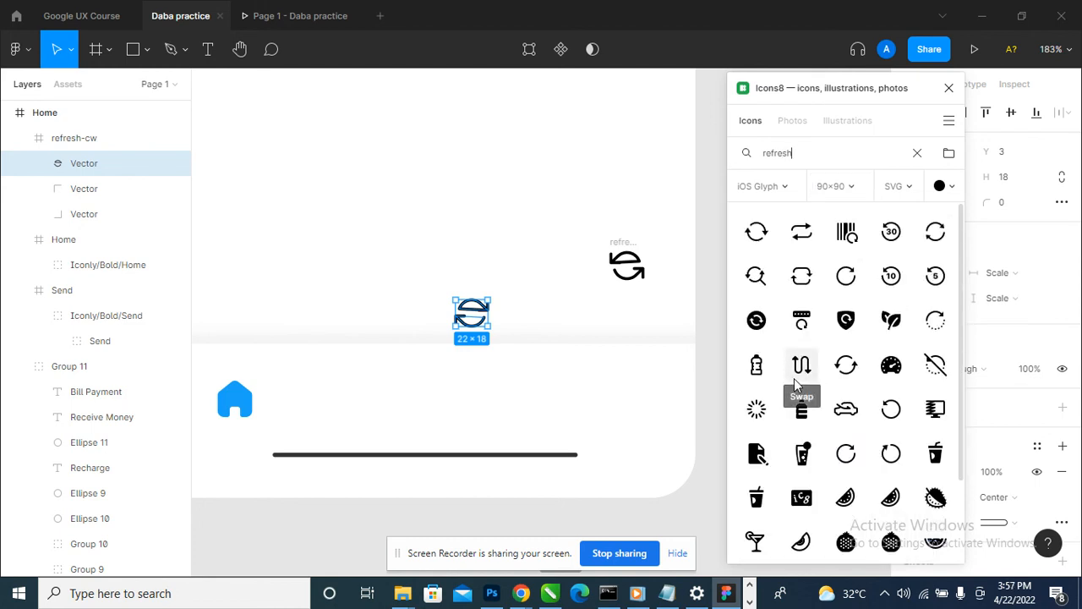
- Insert the free Icons8 Refresh icon while the Feather icon's vector is selected, and look for it on the canvas
left_click(765, 244)
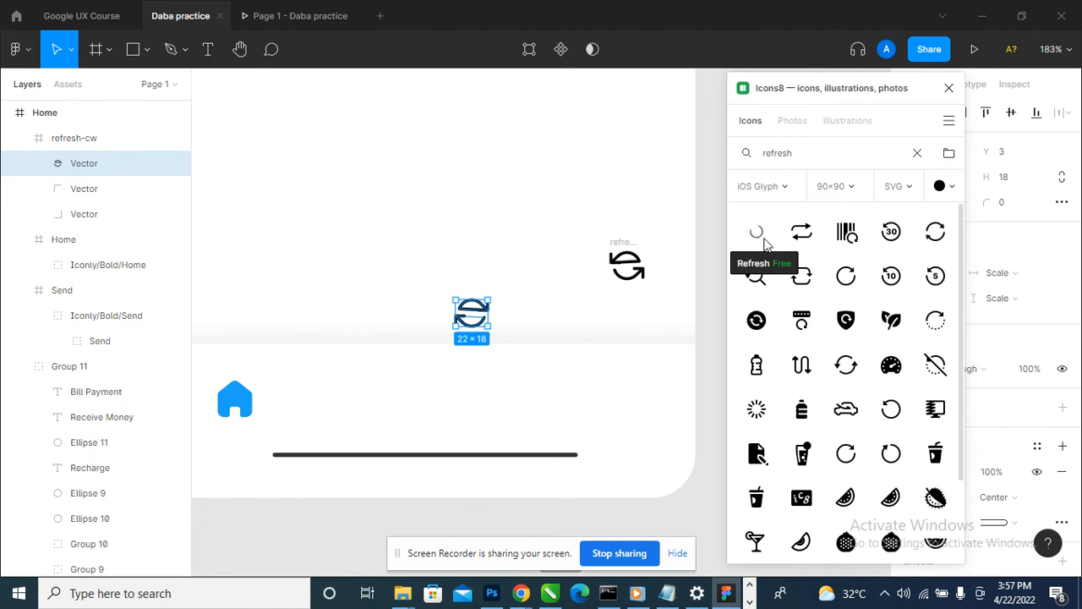
scroll(576, 357, "down", 1)
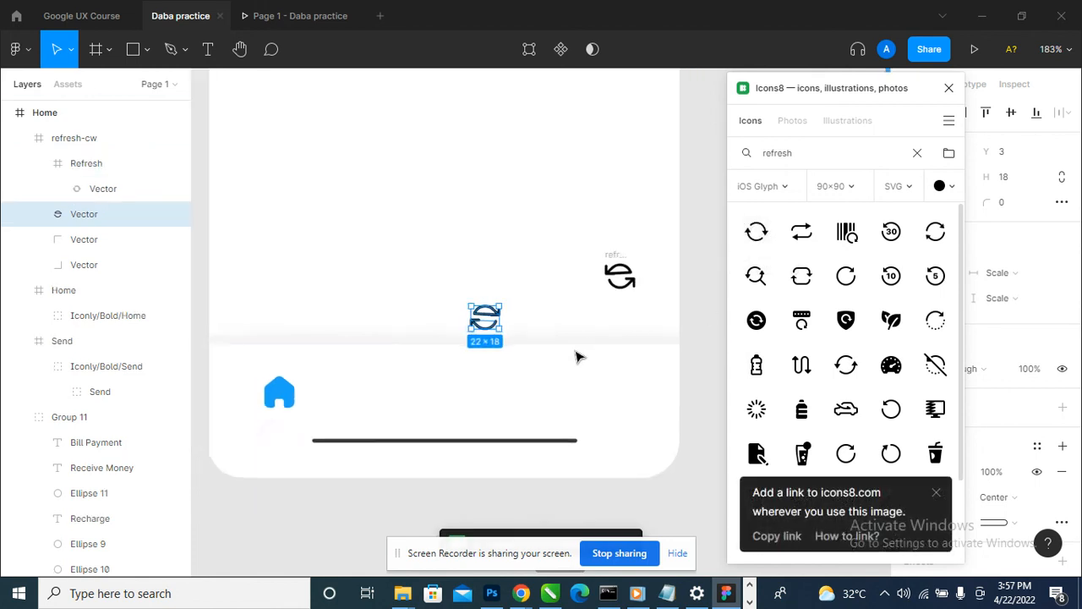
scroll(576, 357, "down", 5)
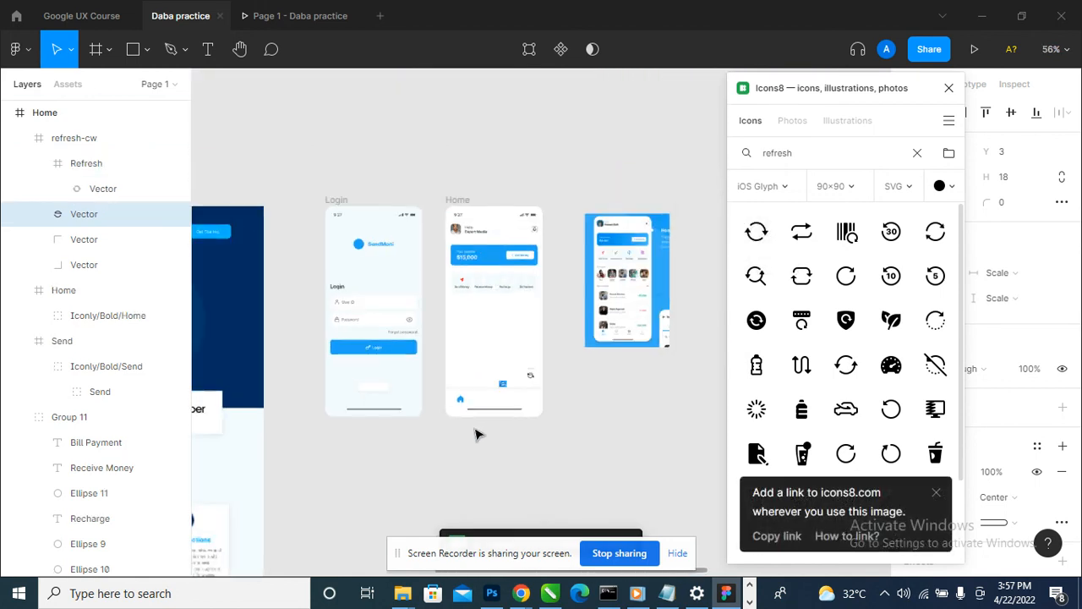
scroll(573, 380, "up", 6)
scroll(389, 406, "up", 2)
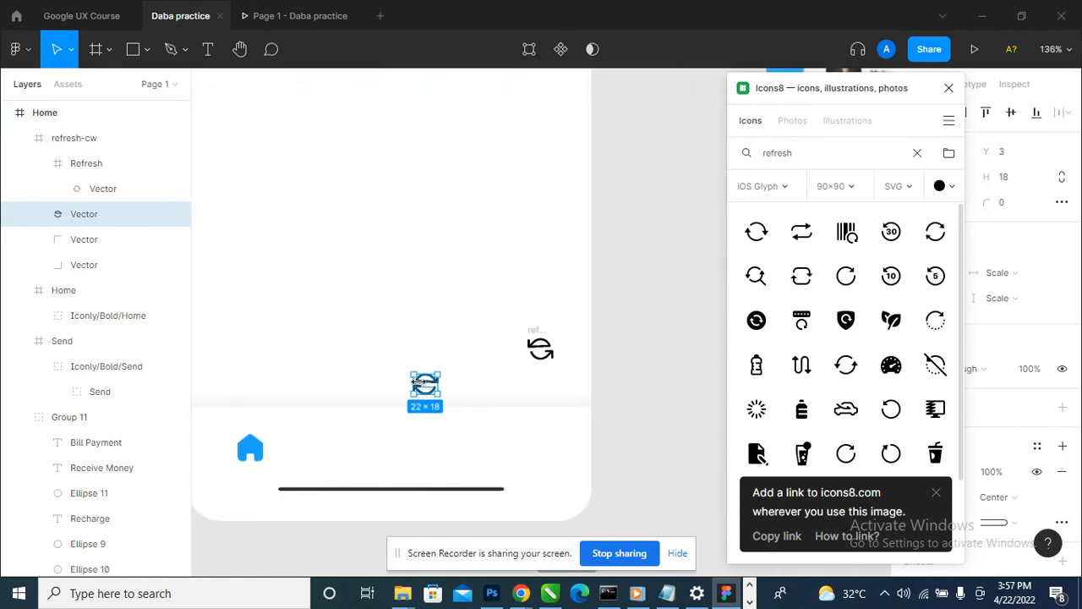
- Delete the refresh-cw and refresh-ccw icons with all their leftover vectors
left_click_drag(417, 383, 456, 316)
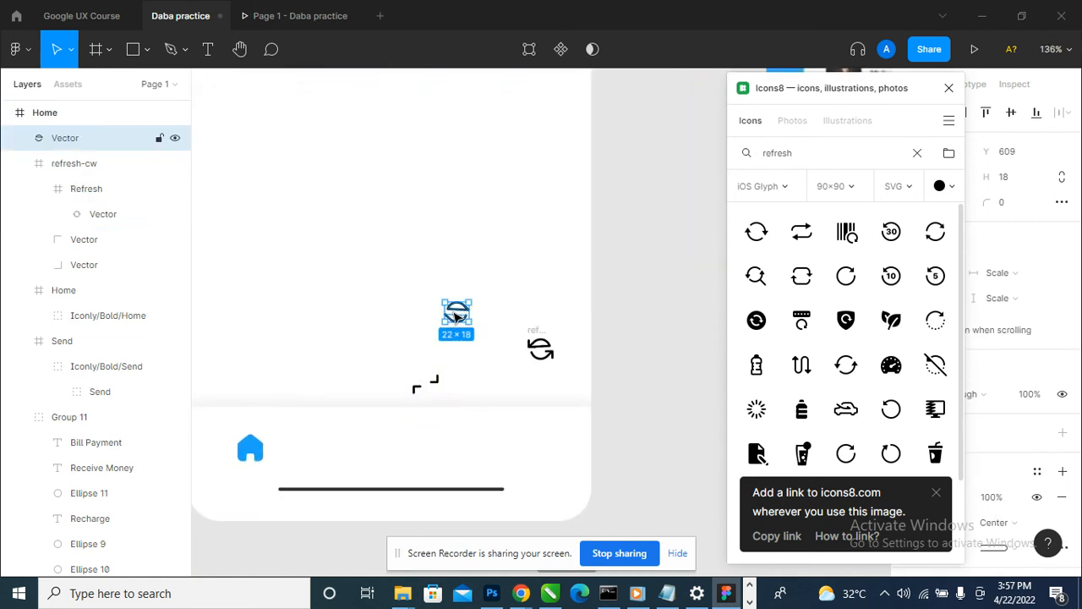
key("Delete")
left_click(422, 382)
key("Delete")
left_click(541, 347)
key("Delete")
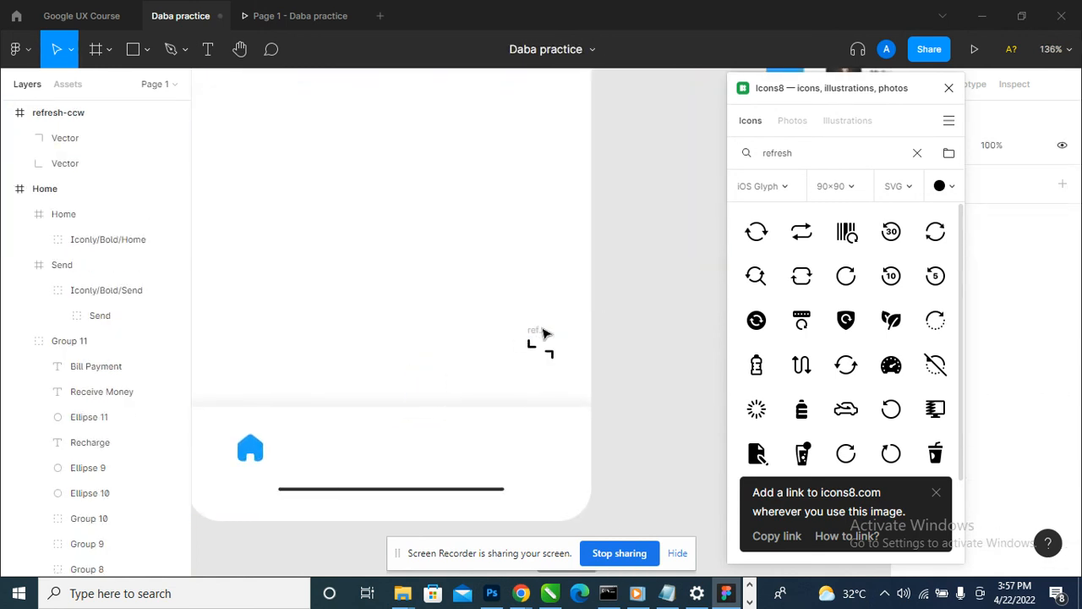
left_click(541, 342)
key("Delete")
scroll(475, 356, "down", 3)
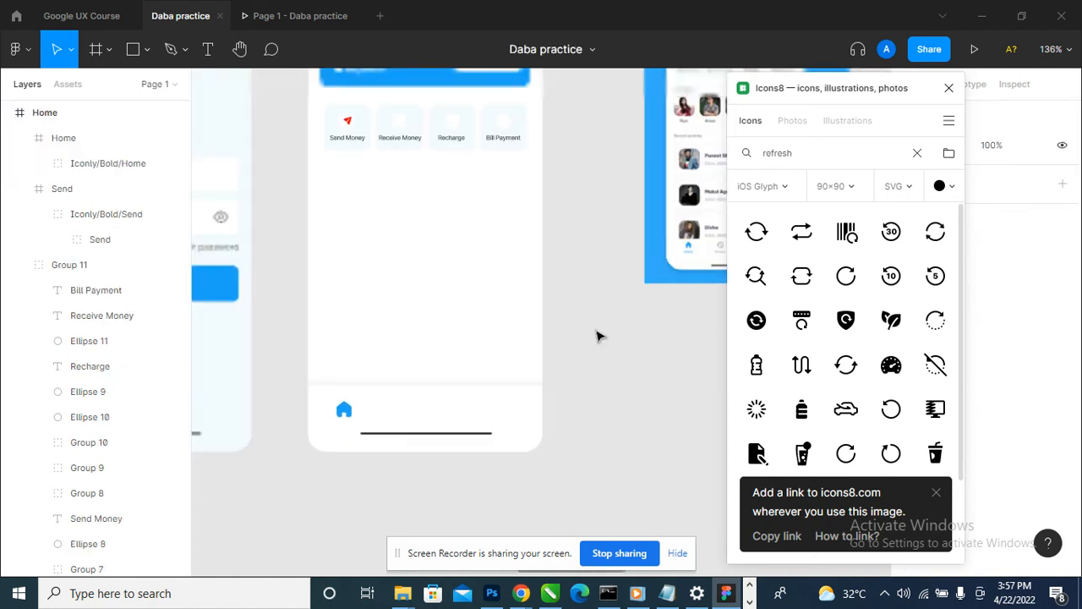
- Add the Icons8 Refresh icon to the canvas and move it into the Home frame, over the navigation bar beside the home icon
left_click_drag(757, 231, 570, 321)
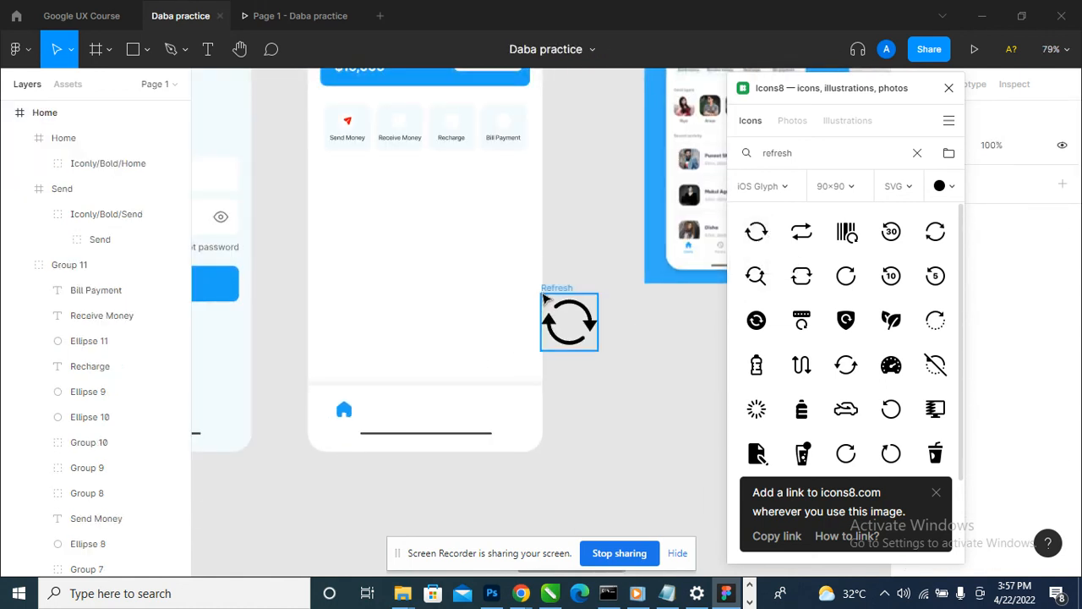
left_click(63, 113)
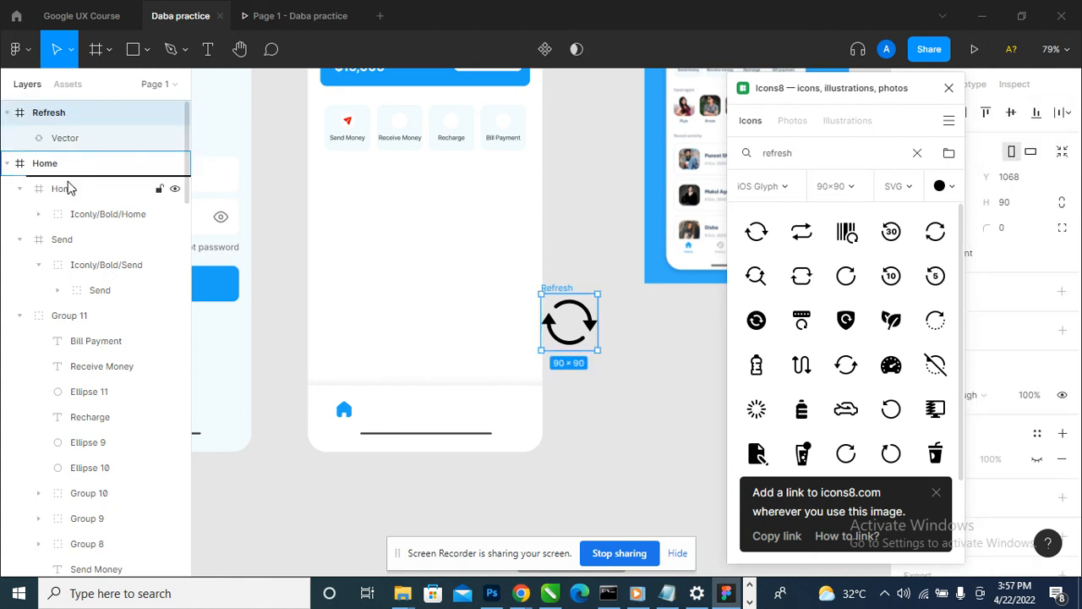
key("ctrl+shift+g")
left_click_drag(568, 310, 389, 406)
- Resize the Refresh icon to 30 by 30 and align it in the navigation bar with a gap after the home icon
left_click_drag(855, 109, 736, 109)
left_click(951, 208)
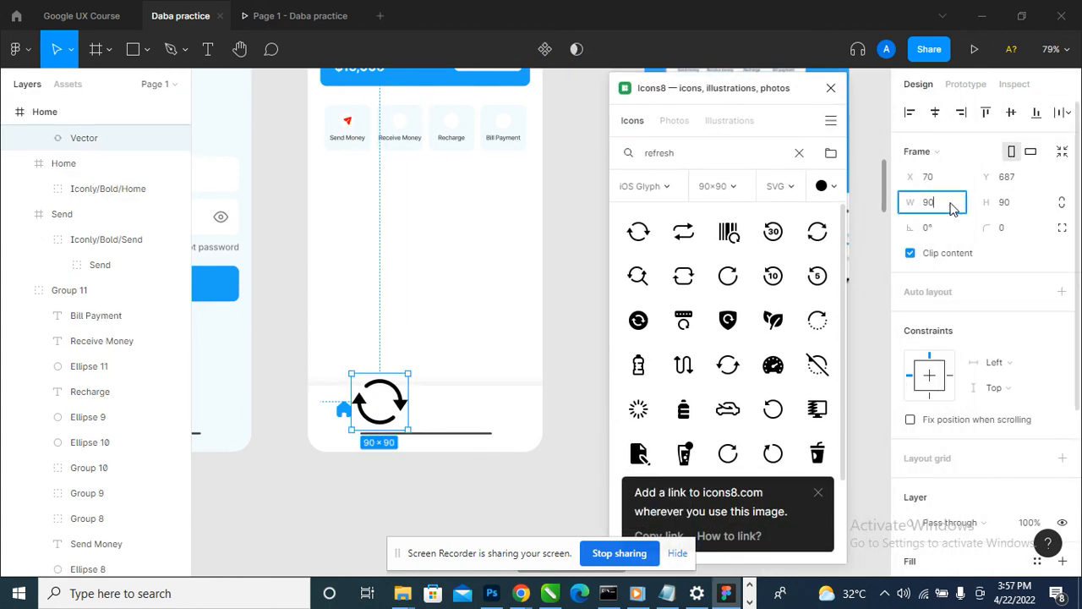
type("30")
key("Tab")
type("3")
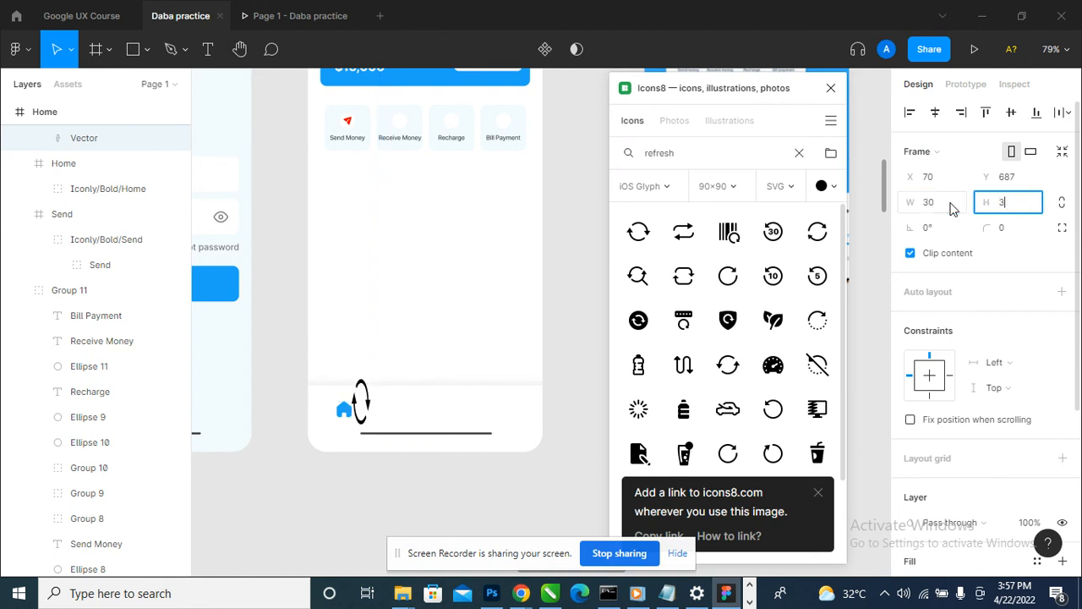
type("0")
key("Return")
scroll(496, 399, "up", 3)
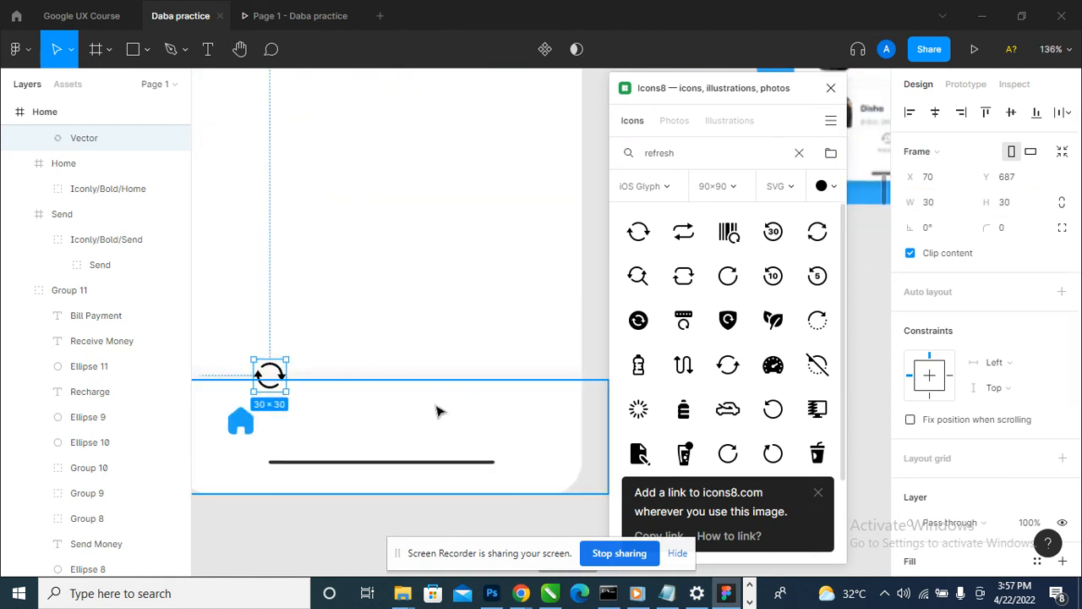
left_click_drag(270, 375, 330, 418)
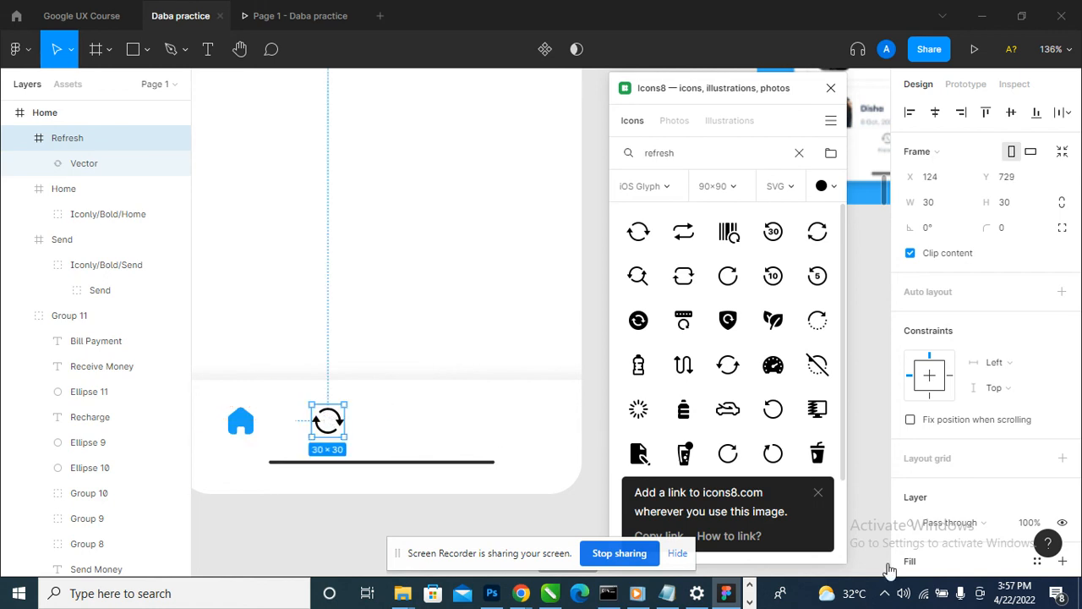
- Lower the opacity of the Refresh icon's 000000 color to make it dark grey, then deselect it
scroll(991, 383, "down", 3)
left_click(1007, 458)
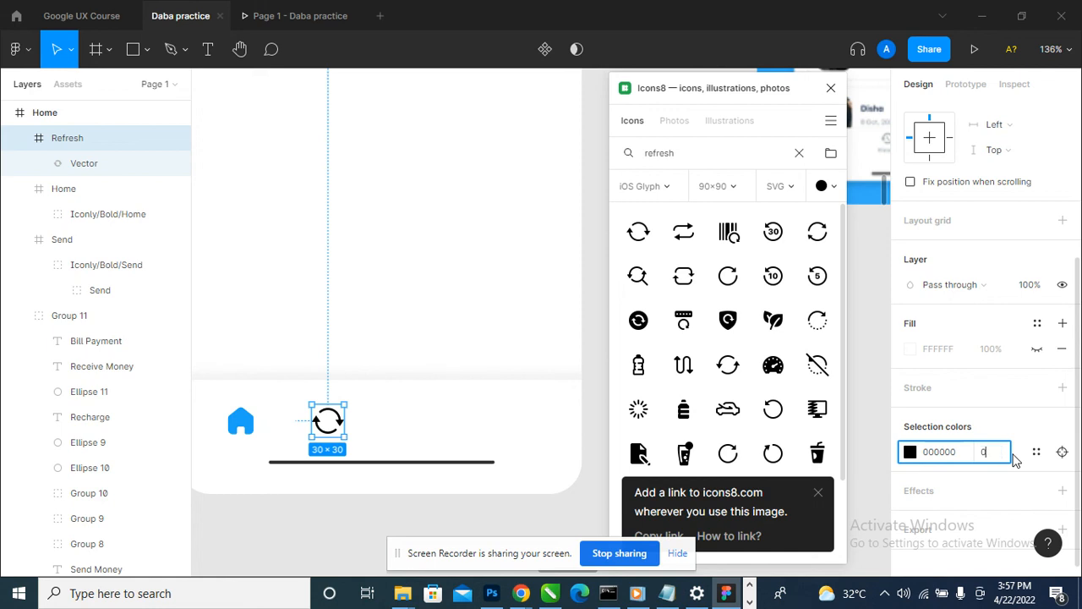
type("0")
key("Return")
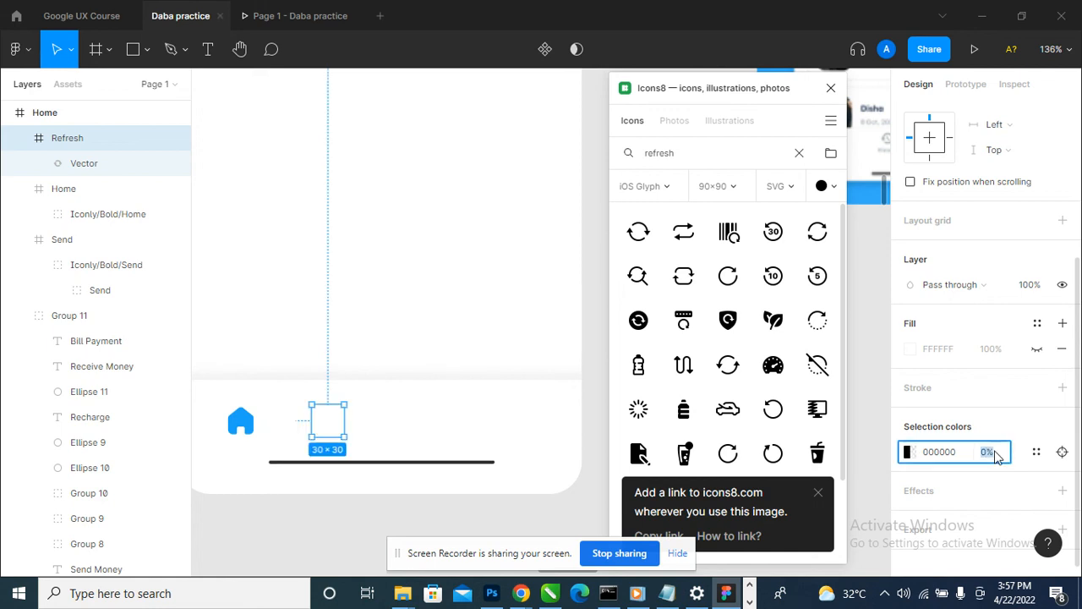
key("Return")
left_click(283, 546)
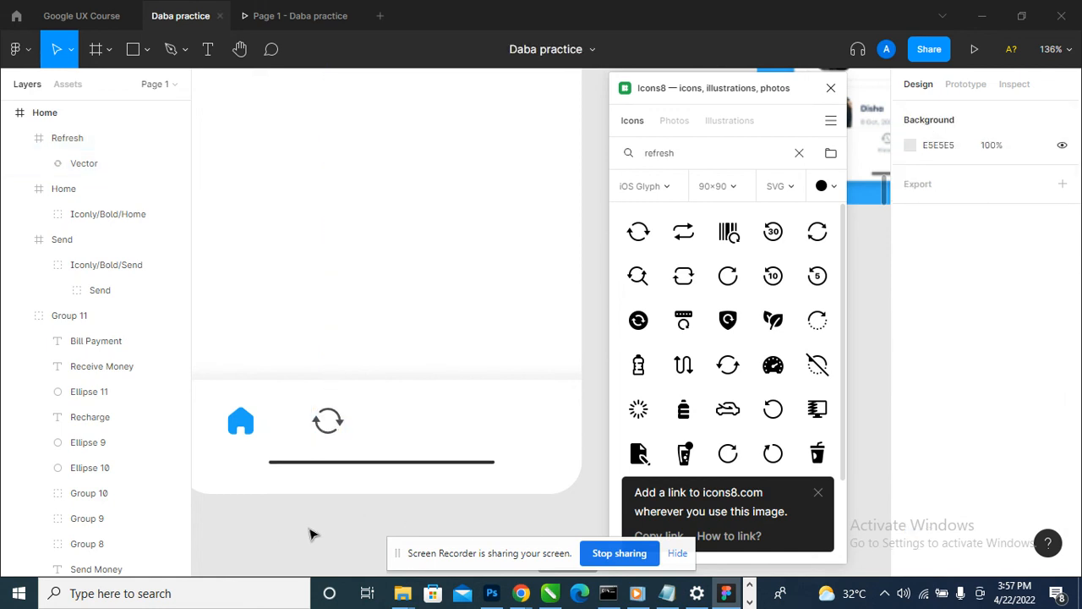
scroll(412, 459, "down", 3)
scroll(412, 459, "down", 3)
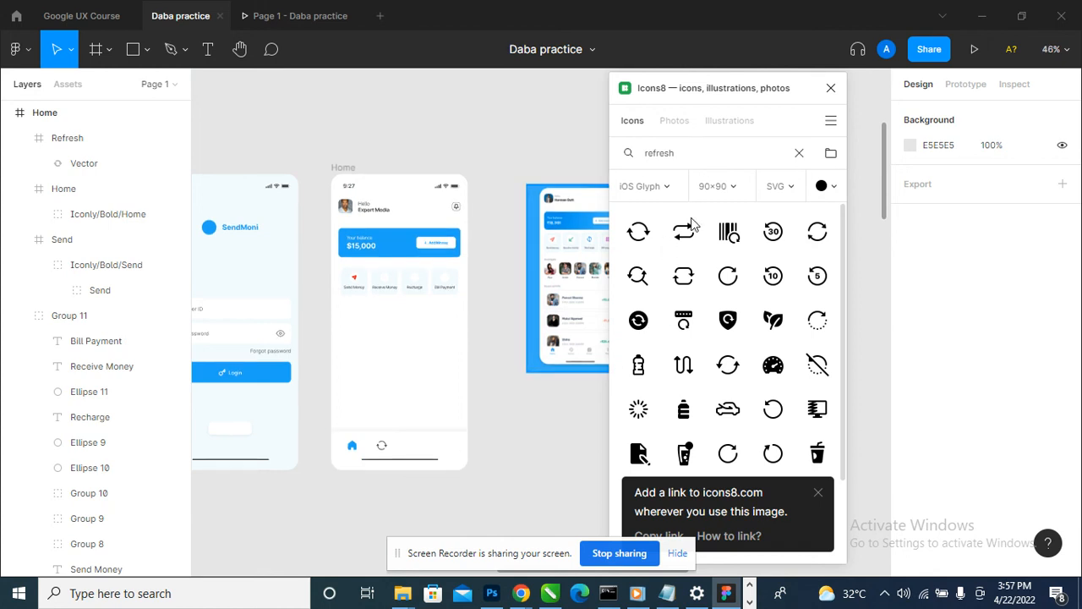
- Search the Icons8 icons for "wallet" and compare the options with the wallet icon in the reference design's navigation bar
left_click(685, 154)
type("wallet")
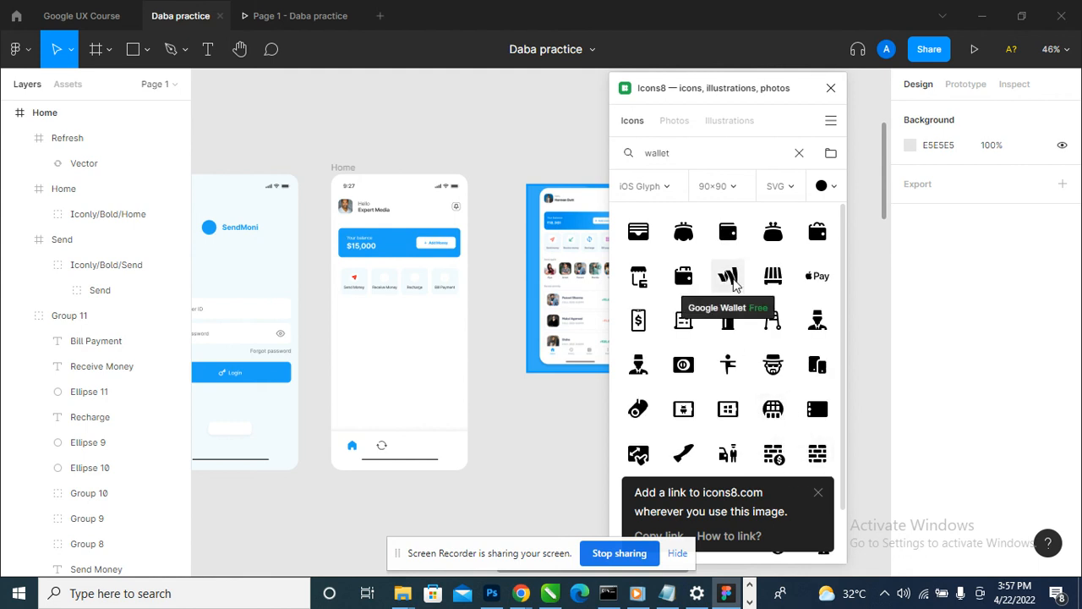
scroll(602, 348, "up", 5)
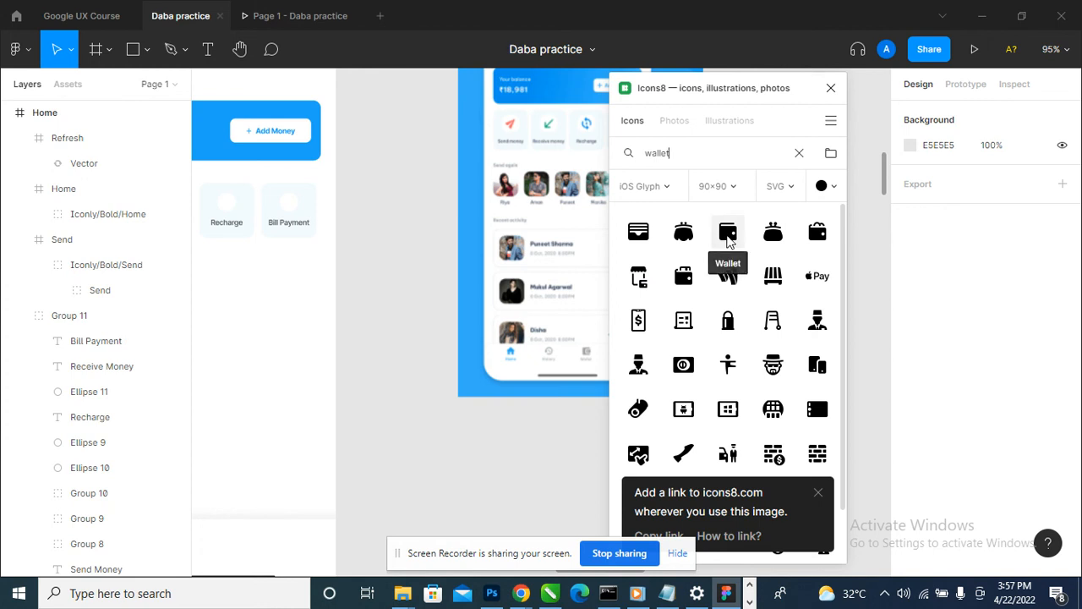
scroll(568, 357, "down", 4)
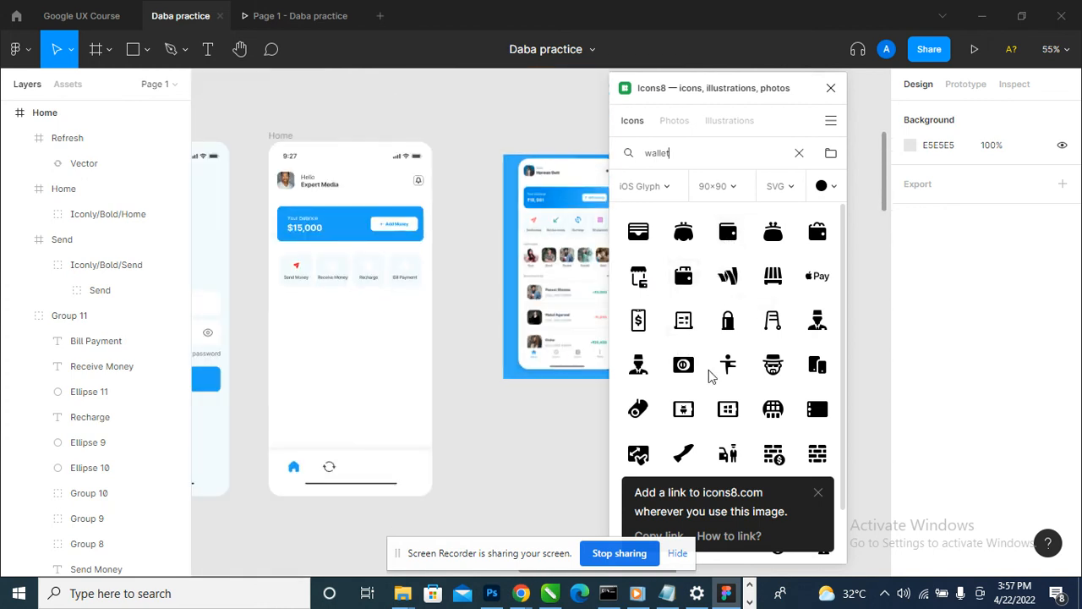
- Dismiss the Icons8 attribution notice and try to add the Wallet icon to the canvas as SVG
scroll(711, 376, "down", 1)
left_click(818, 492)
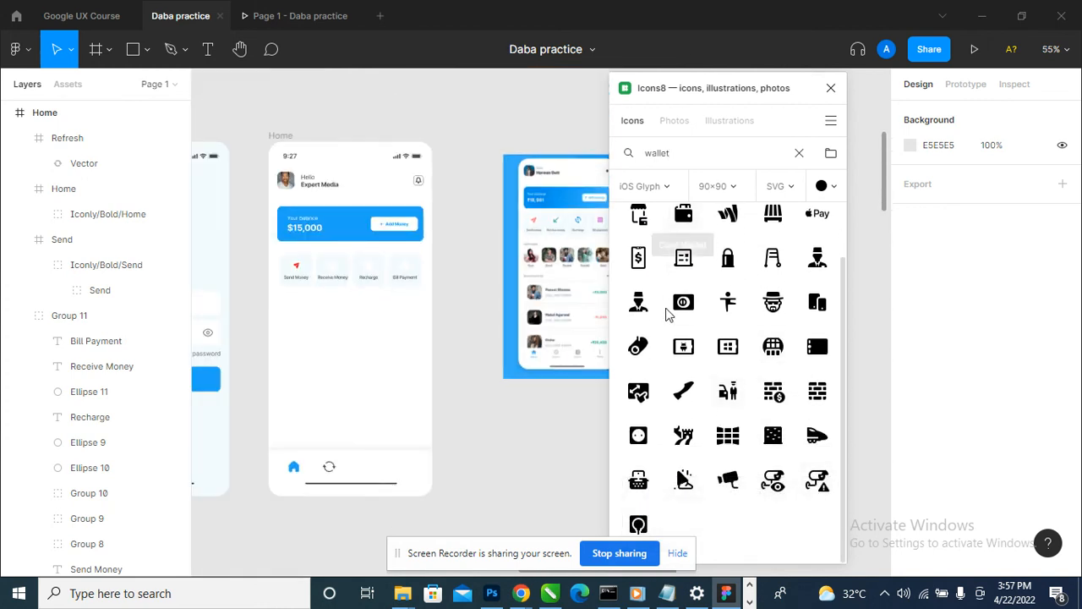
scroll(666, 315, "up", 1)
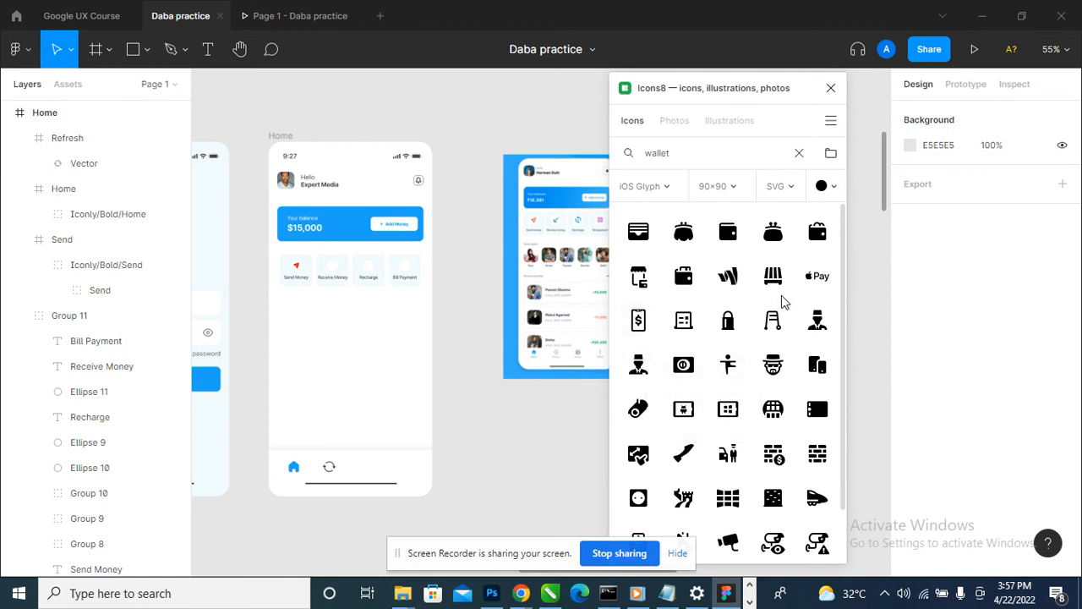
left_click(726, 243)
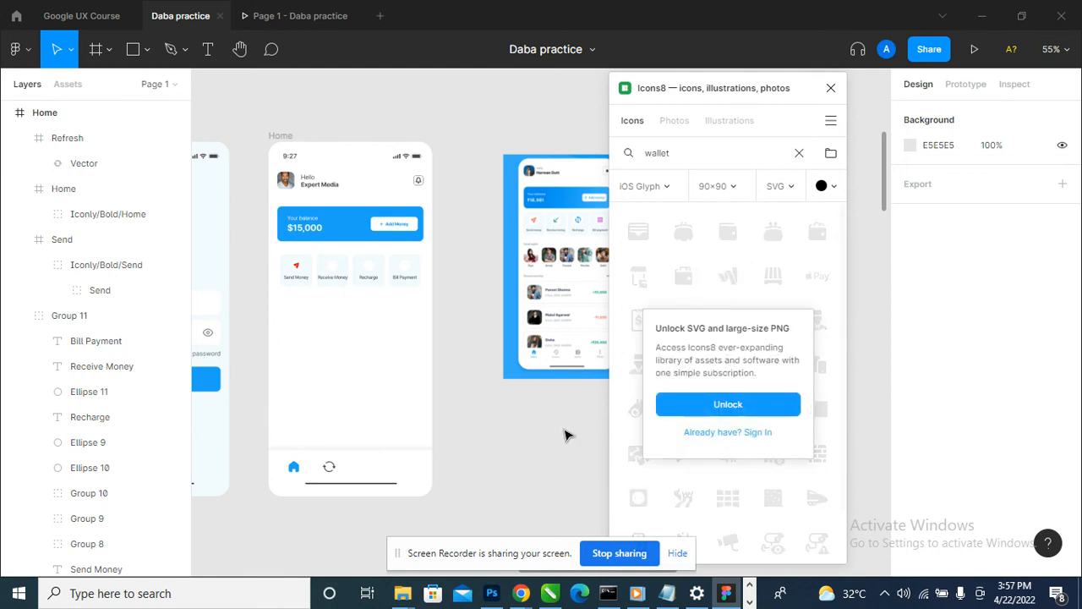
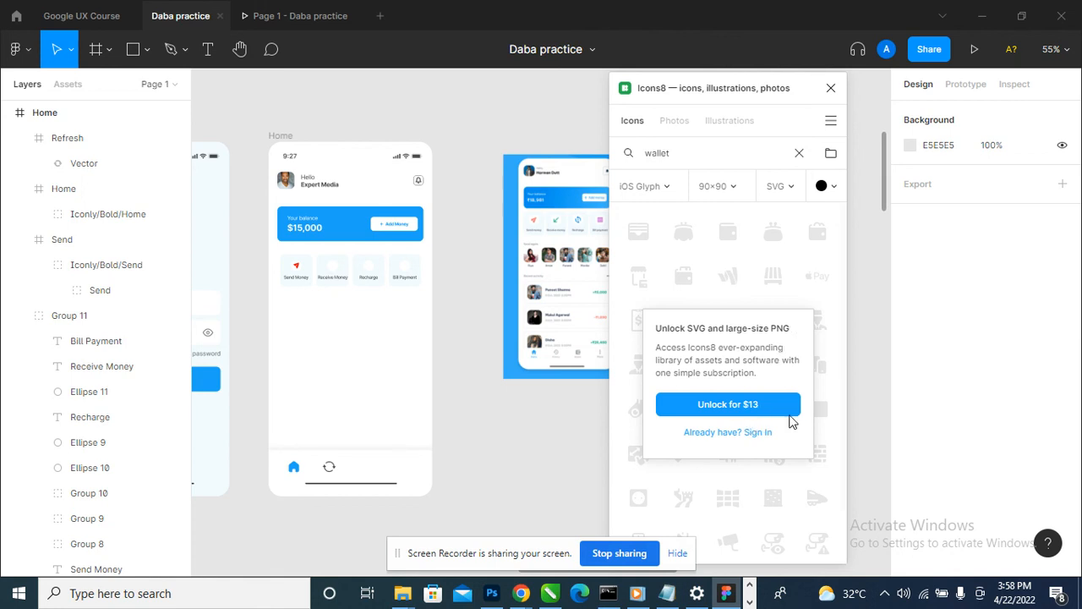
- Close the Icons8 plugin and open the Feather Icons plugin
left_click(832, 88)
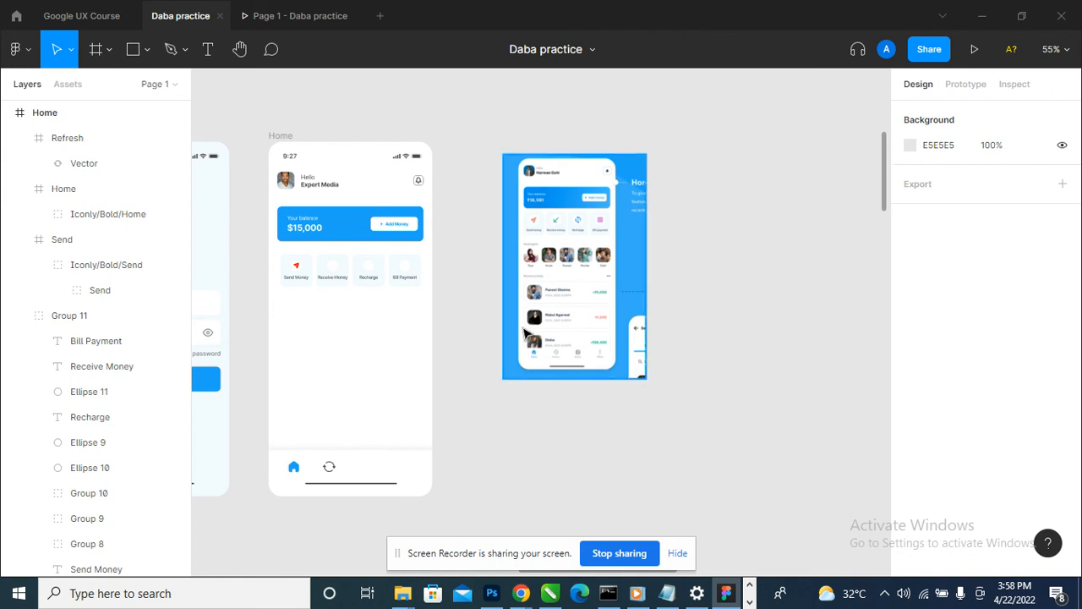
left_click(16, 49)
mouse_move(74, 267)
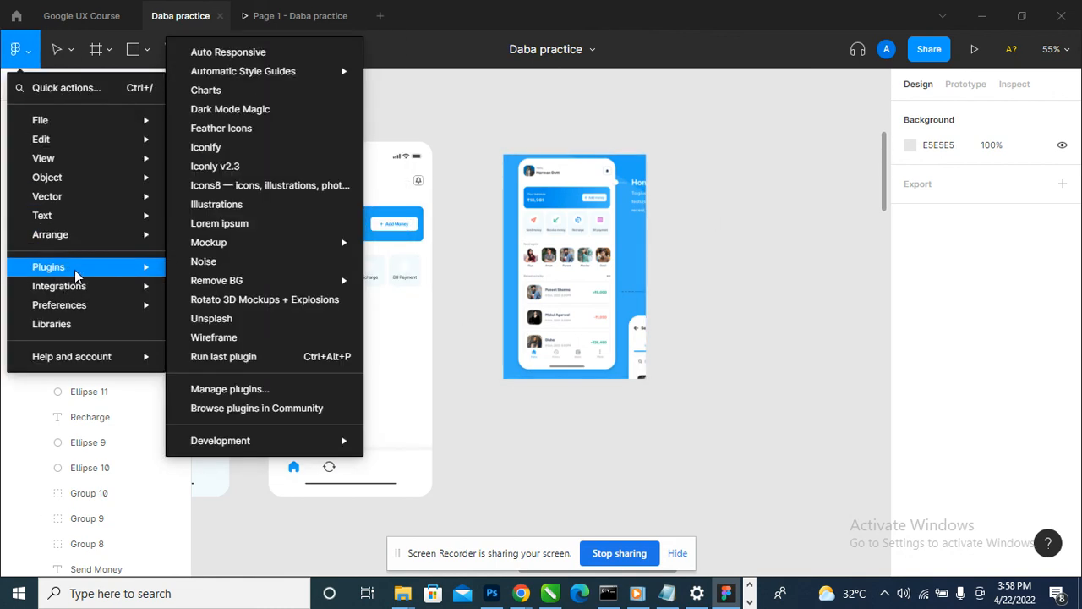
left_click(250, 129)
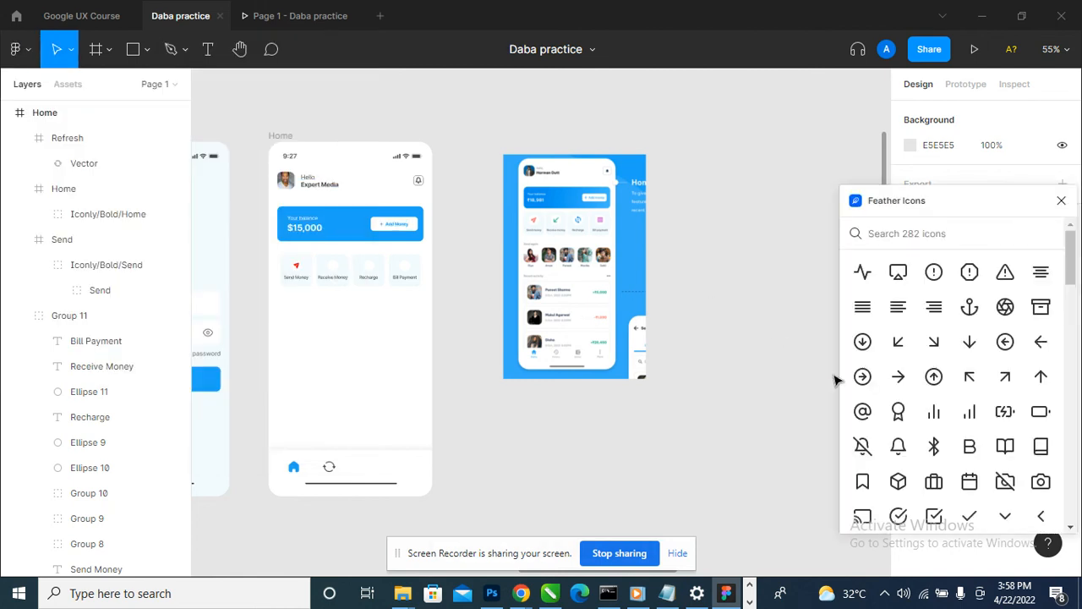
- Search the Feather icon set for "wall" and clear the search
type("wal")
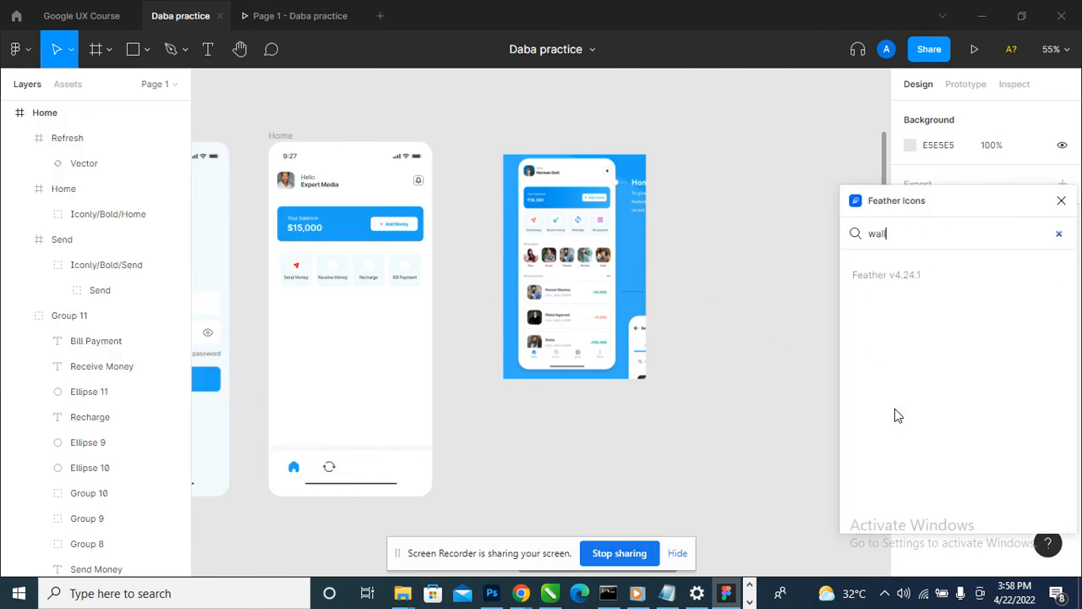
key("BackSpace")
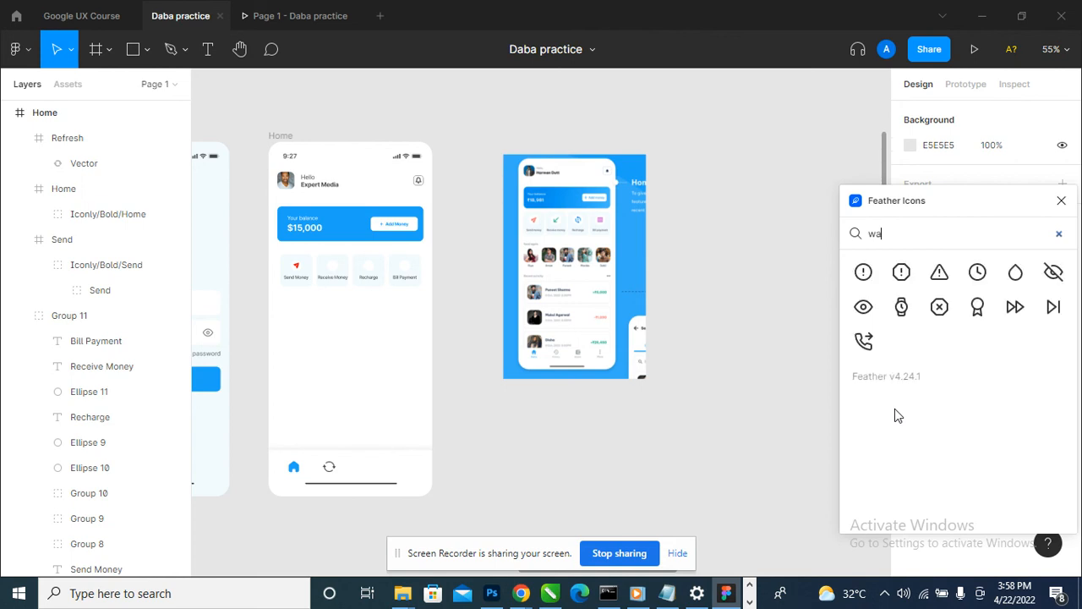
key("BackSpace")
key("BackSpace")
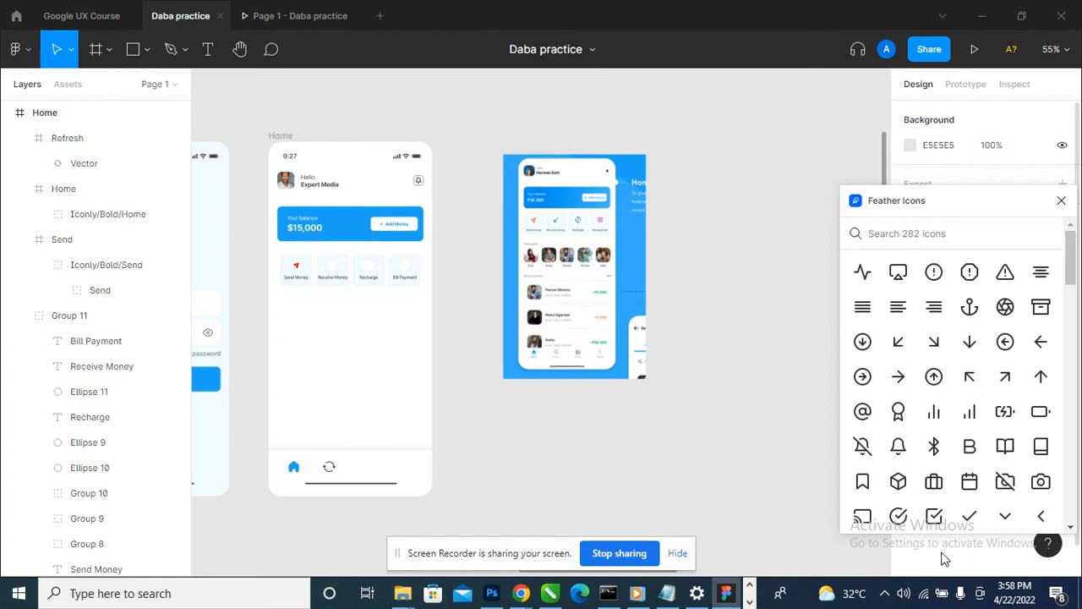
- Insert the closed book icon from the Feather icon set onto the canvas
scroll(913, 520, "down", 1)
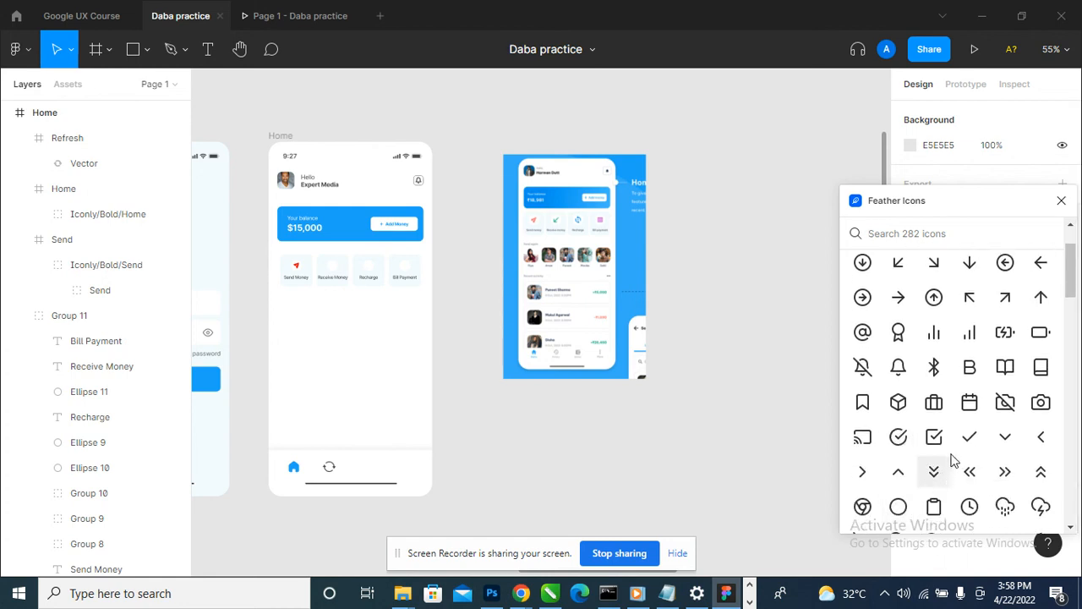
scroll(967, 436, "down", 1)
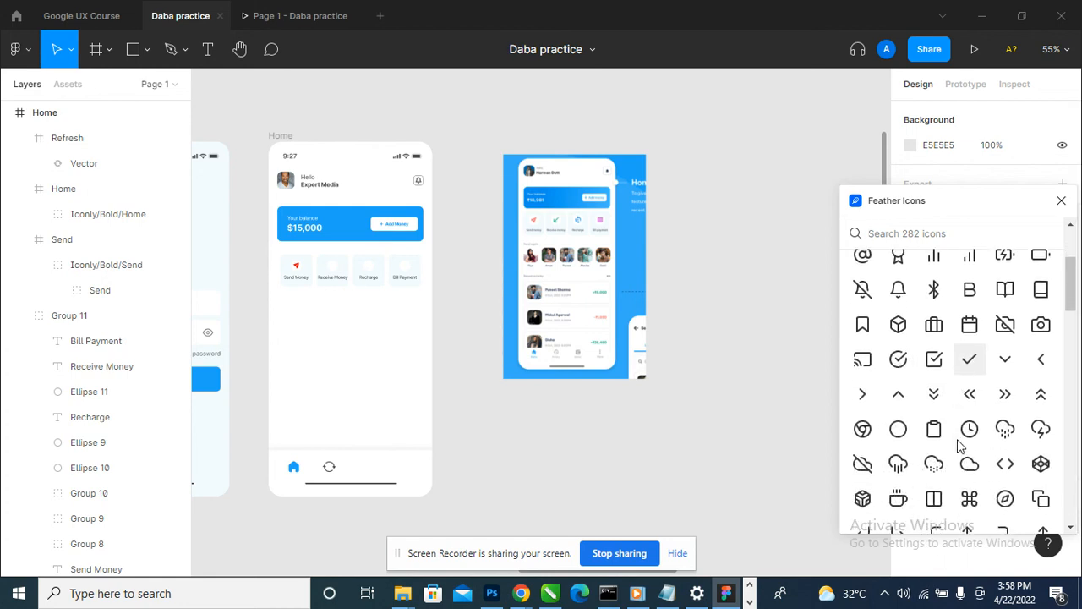
left_click(1041, 291)
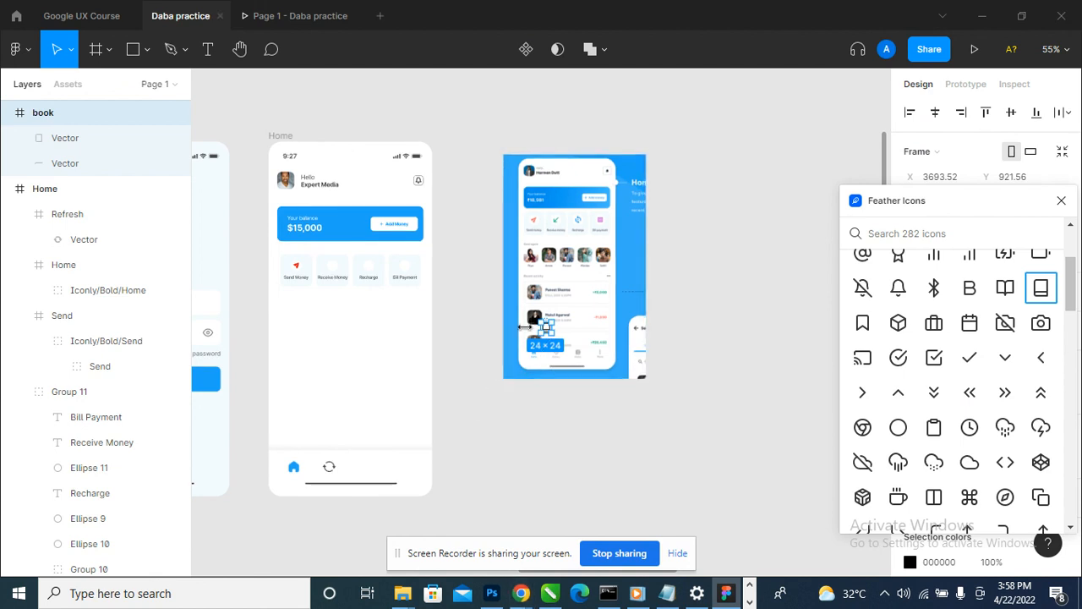
- Place the book icon in the Home frame's bottom navigation bar beside the refresh icon and uncover the design properties hidden by the plugin window
left_click_drag(100, 124, 102, 193)
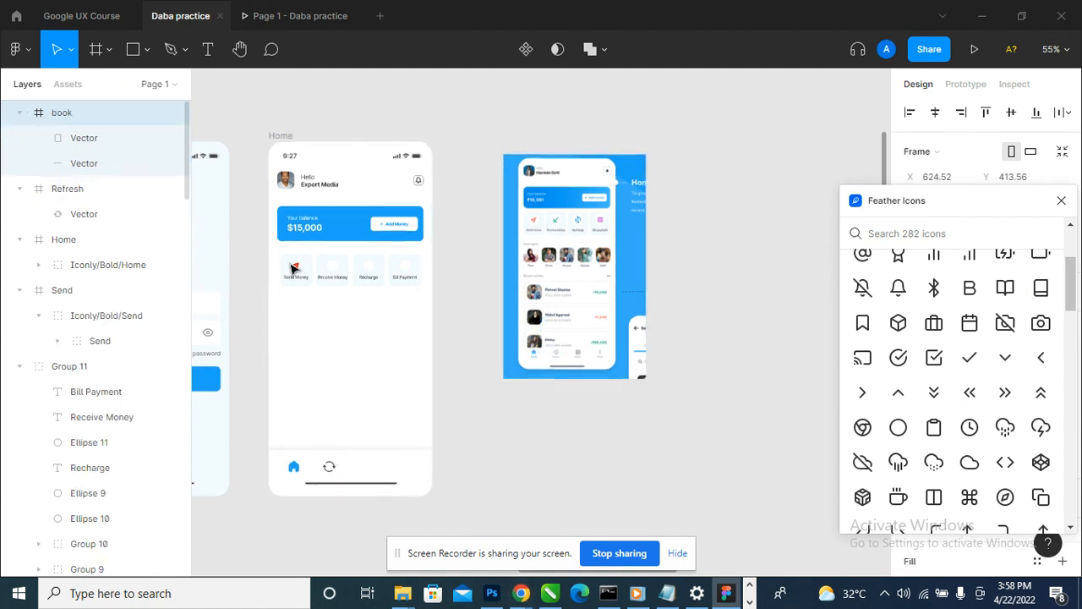
left_click_drag(531, 344, 372, 461)
scroll(258, 495, "up", 5)
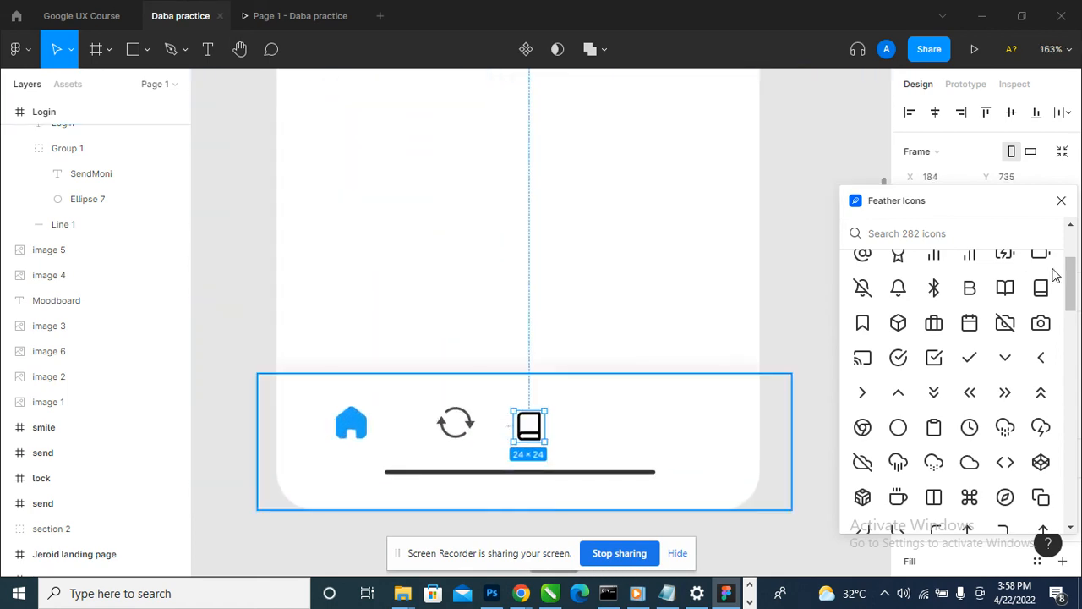
left_click_drag(905, 212, 88, 225)
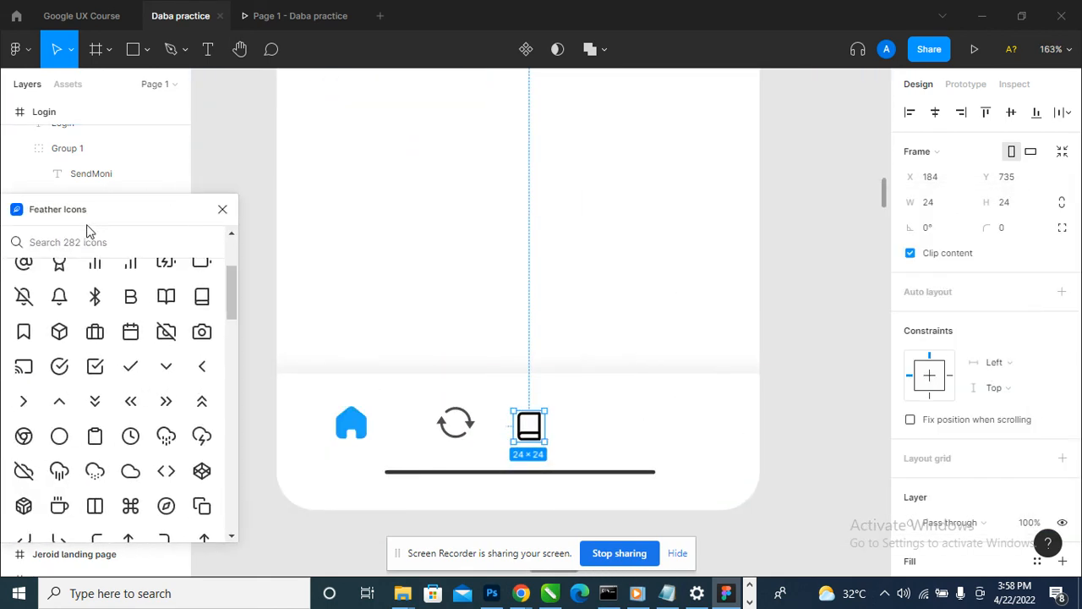
- Try a width and height of 30 on the book icon and undo both size changes
left_click(958, 210)
type("3")
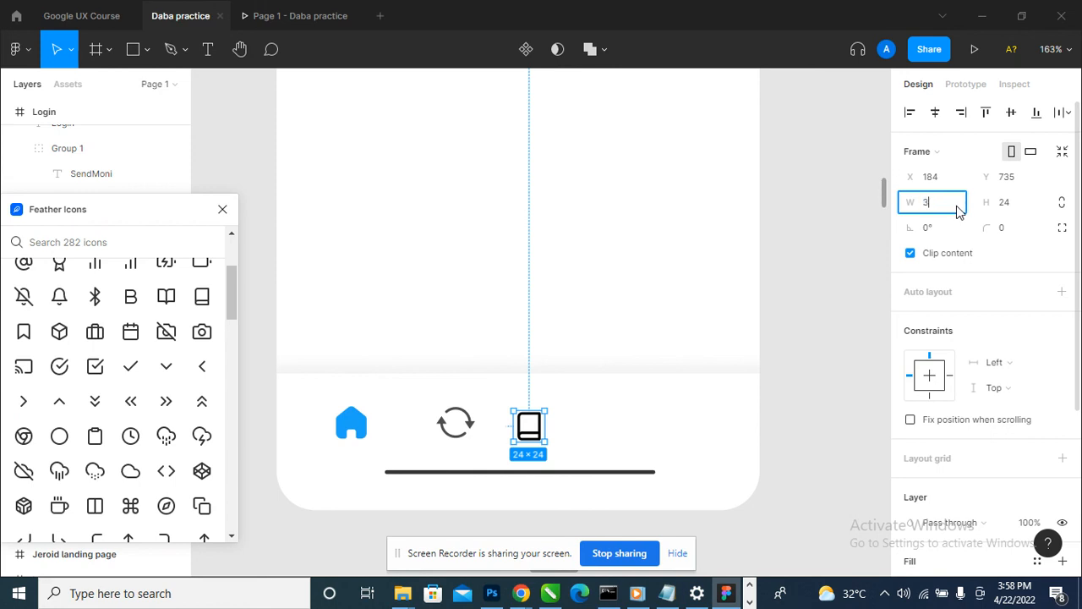
type("0")
key("Tab")
type("30")
key("Return")
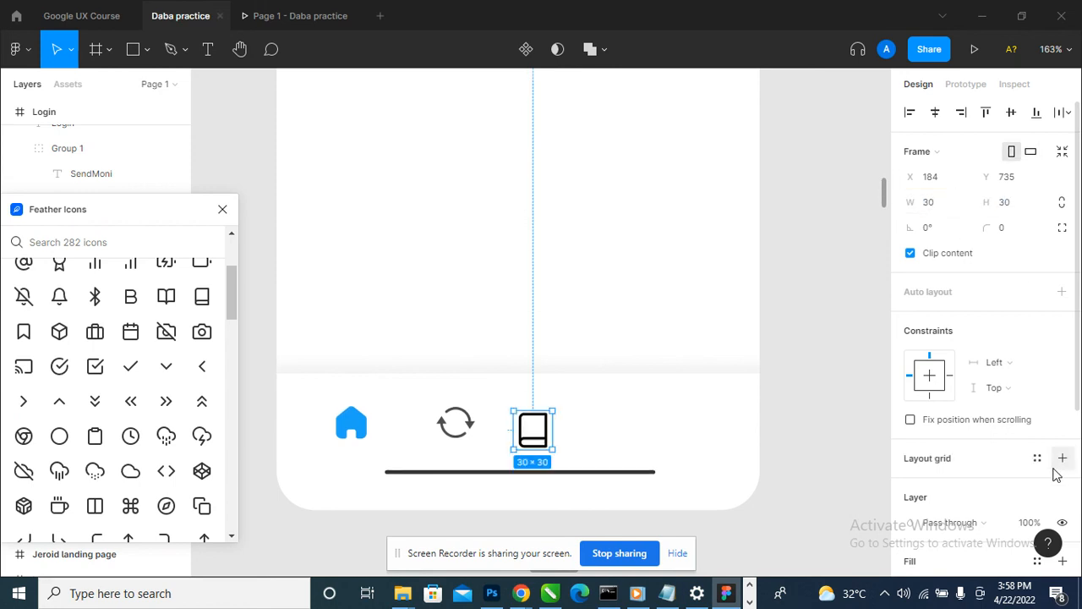
key("ctrl+z")
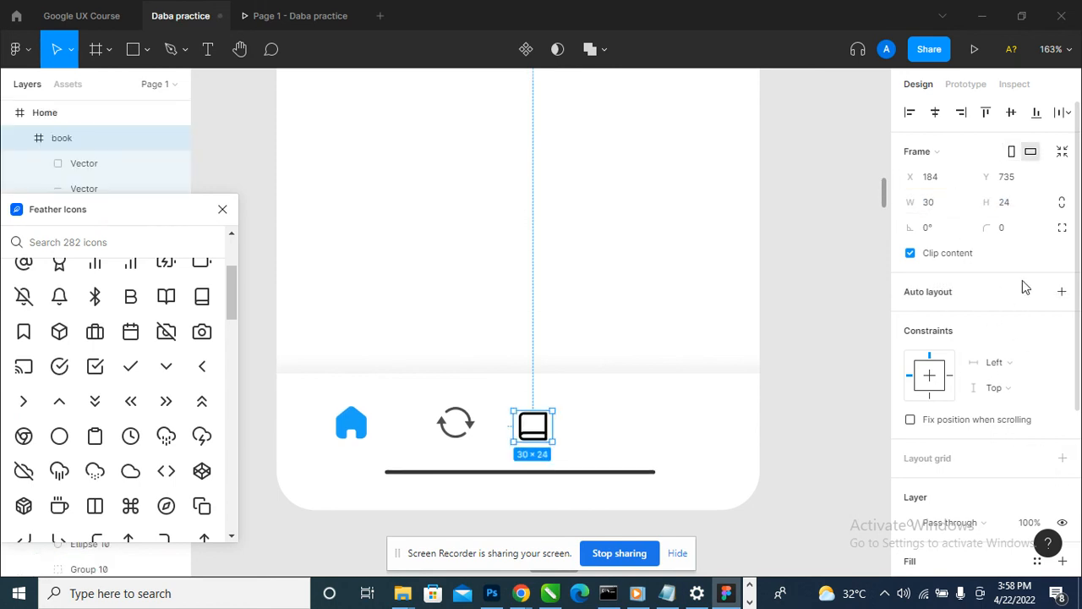
key("ctrl+z")
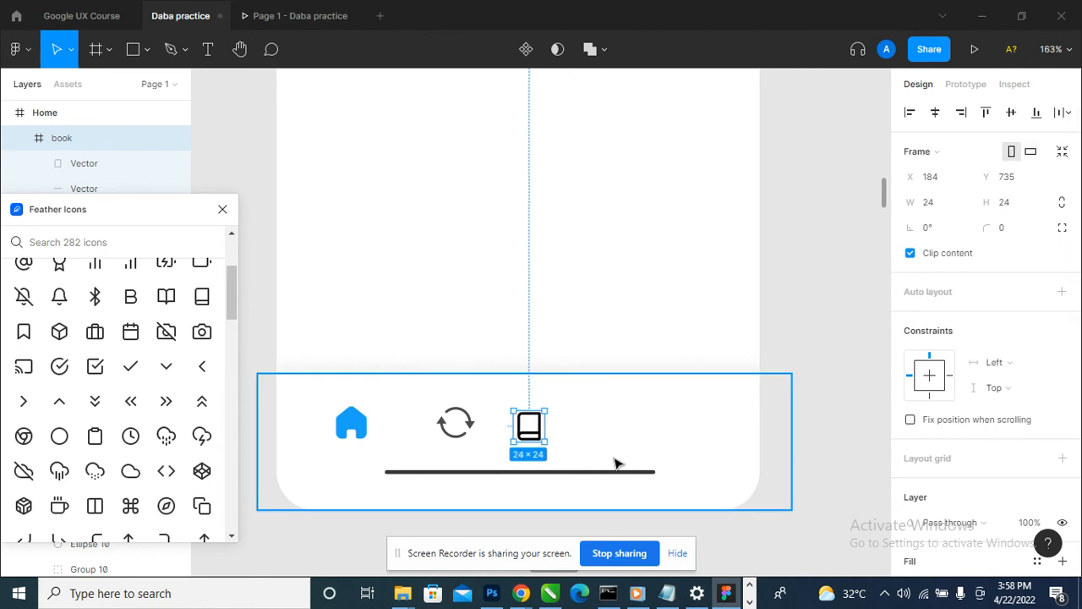
- Resize the book icon to 30 by 30
scroll(524, 447, "up", 3)
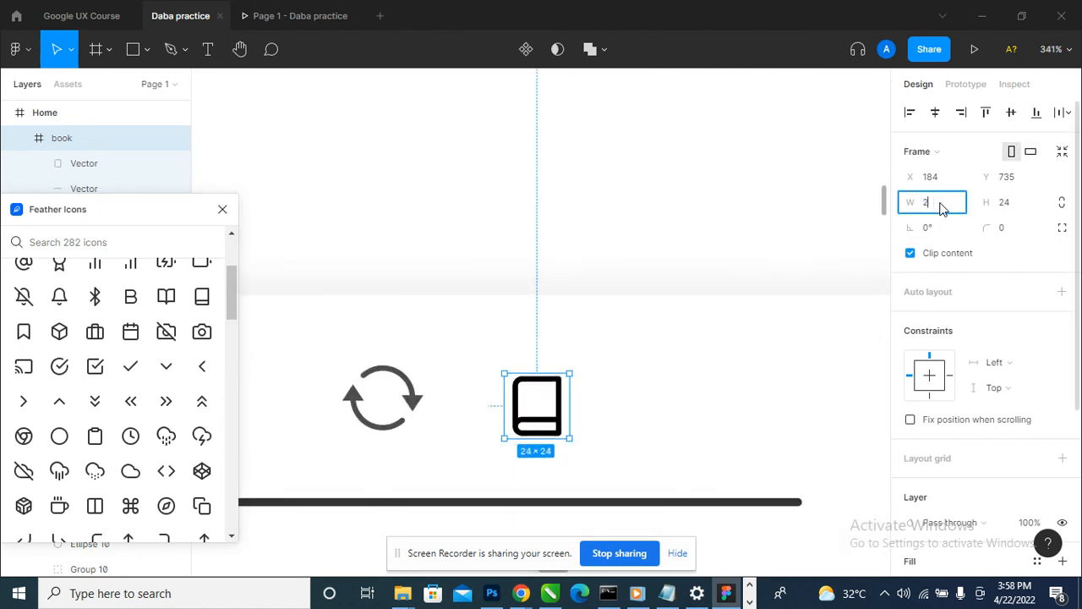
left_click(943, 209)
type("30")
key("Tab")
type("3")
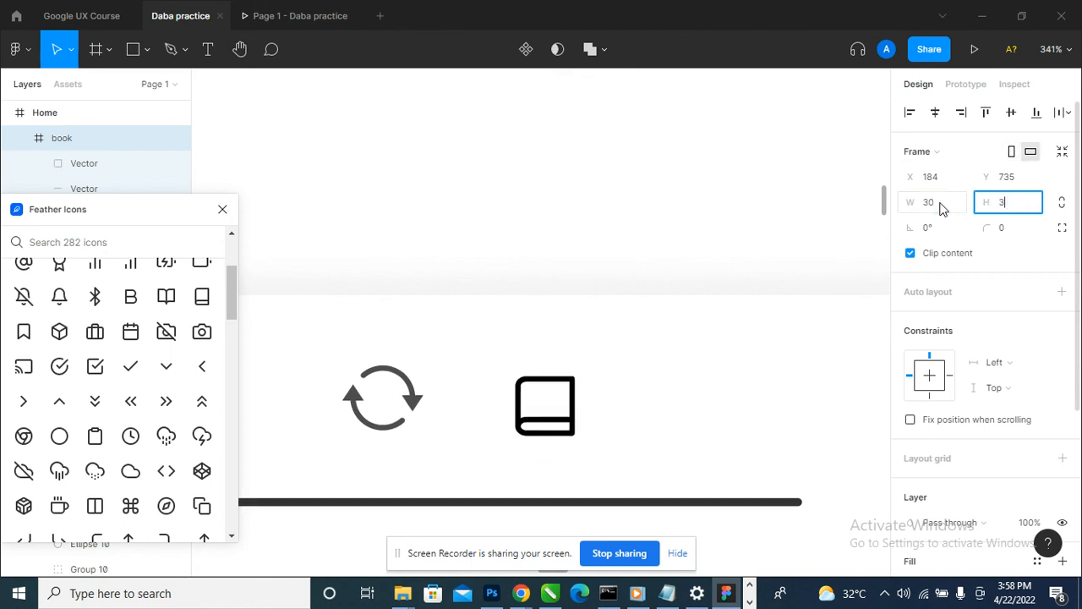
key("Return")
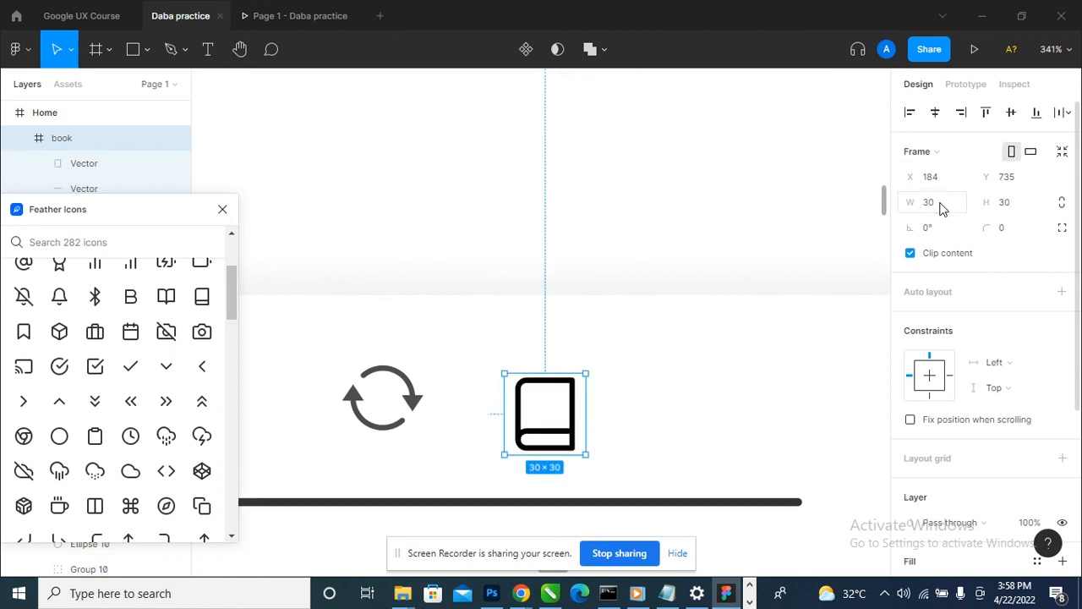
- Set the book icon's black colour to 70% opacity and shift the icon slightly away from the refresh icon
scroll(457, 347, "down", 5)
scroll(1019, 431, "down", 3)
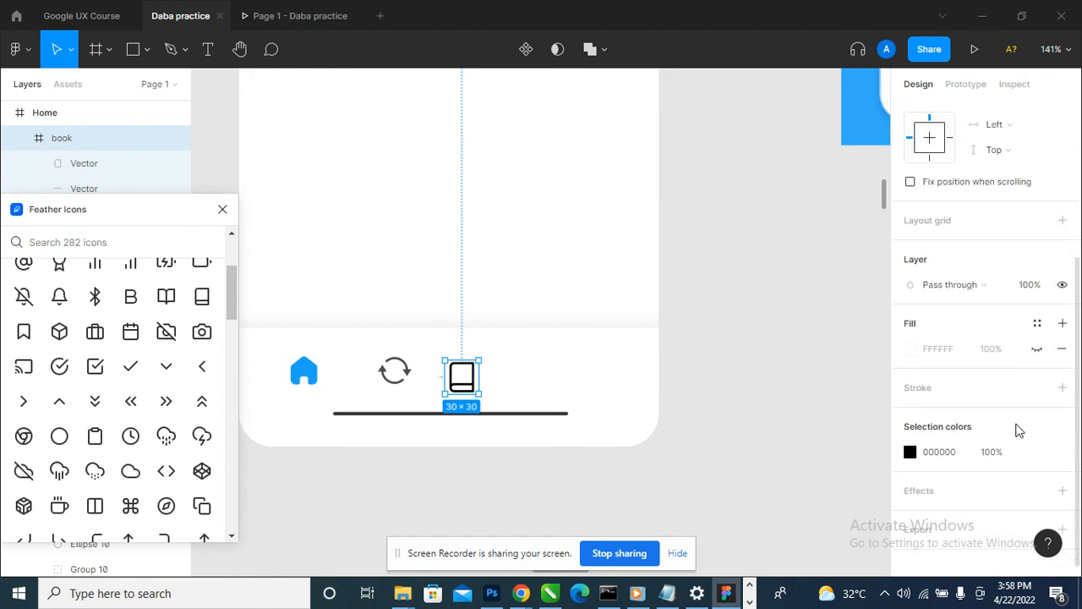
key("Return")
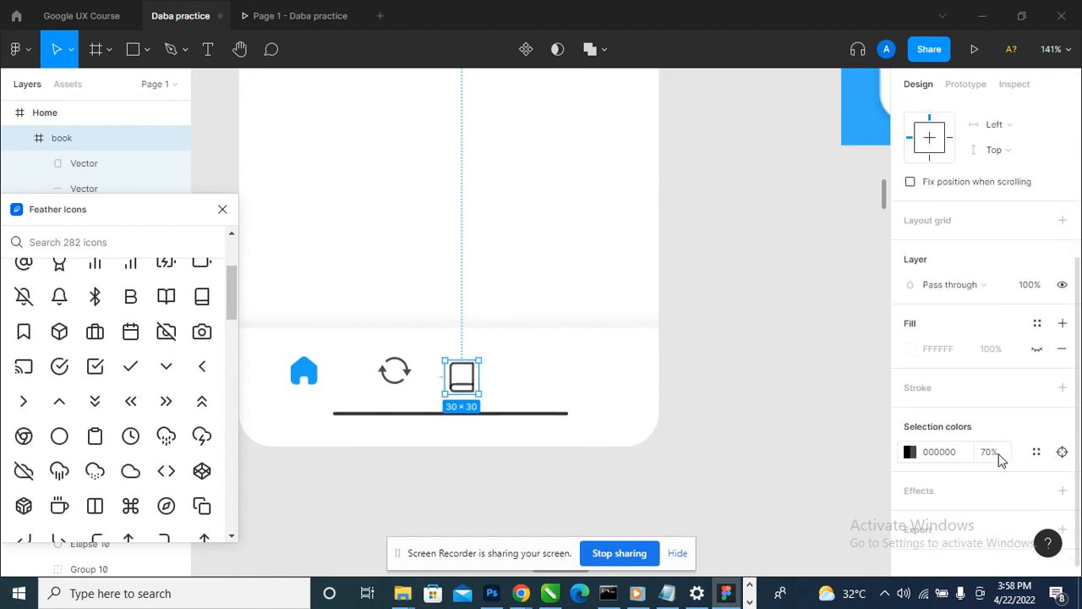
left_click_drag(464, 389, 488, 387)
scroll(404, 400, "down", 4)
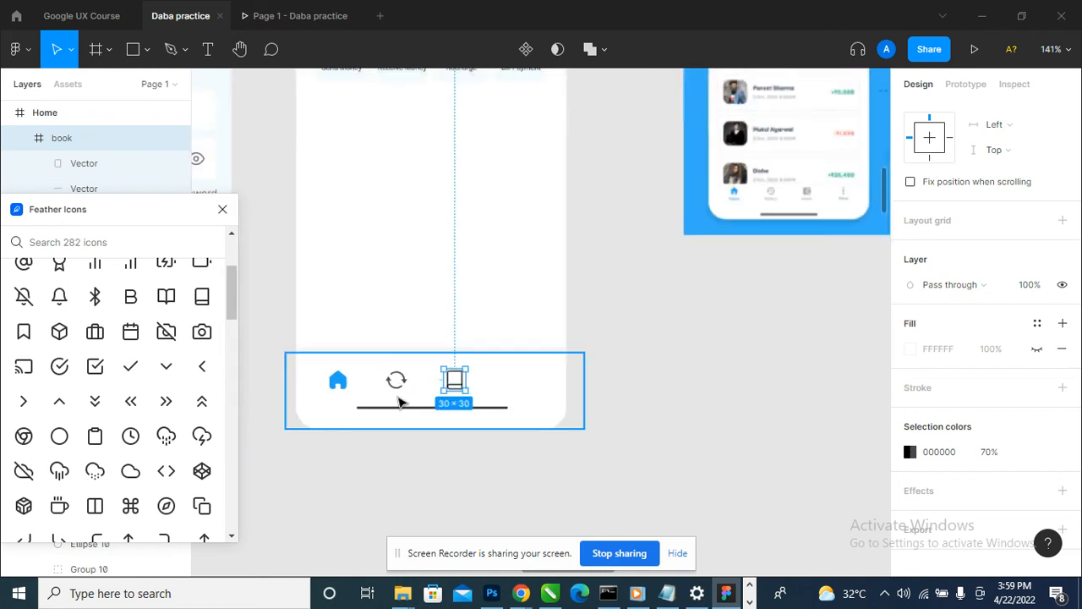
- Compare with the reference design's navigation bar, search the Feather icons for "men" and close the plugin
scroll(643, 256, "up", 3)
scroll(823, 258, "up", 4)
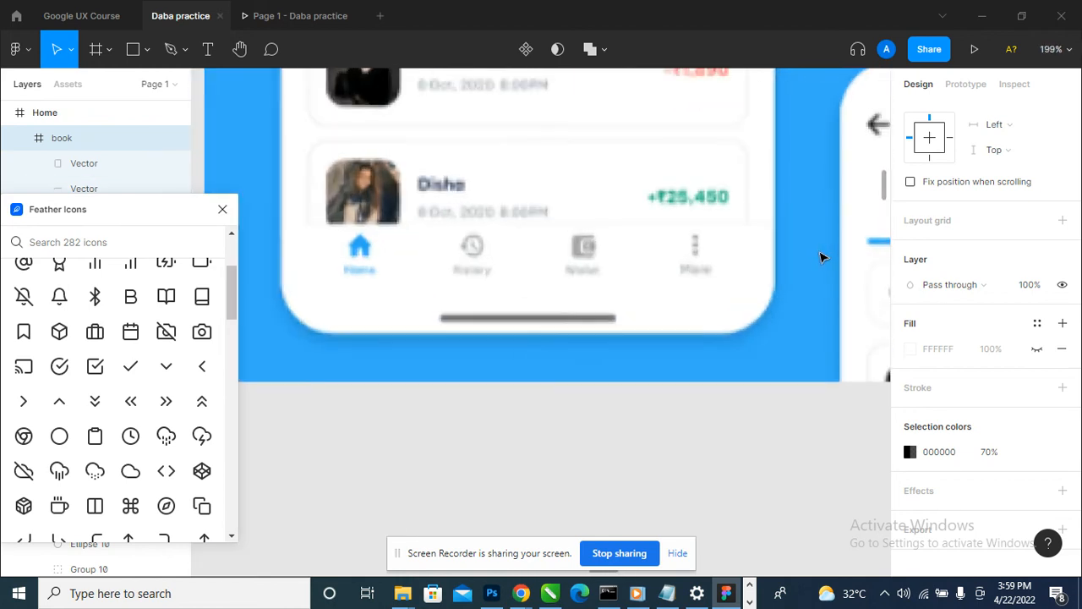
scroll(826, 257, "down", 5)
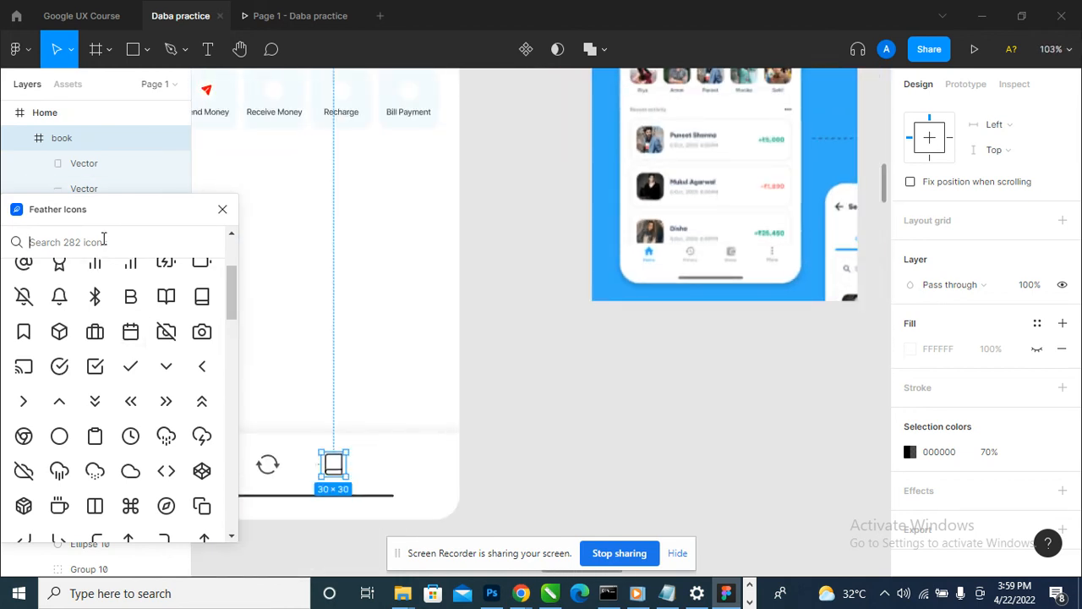
left_click(103, 242)
type("men")
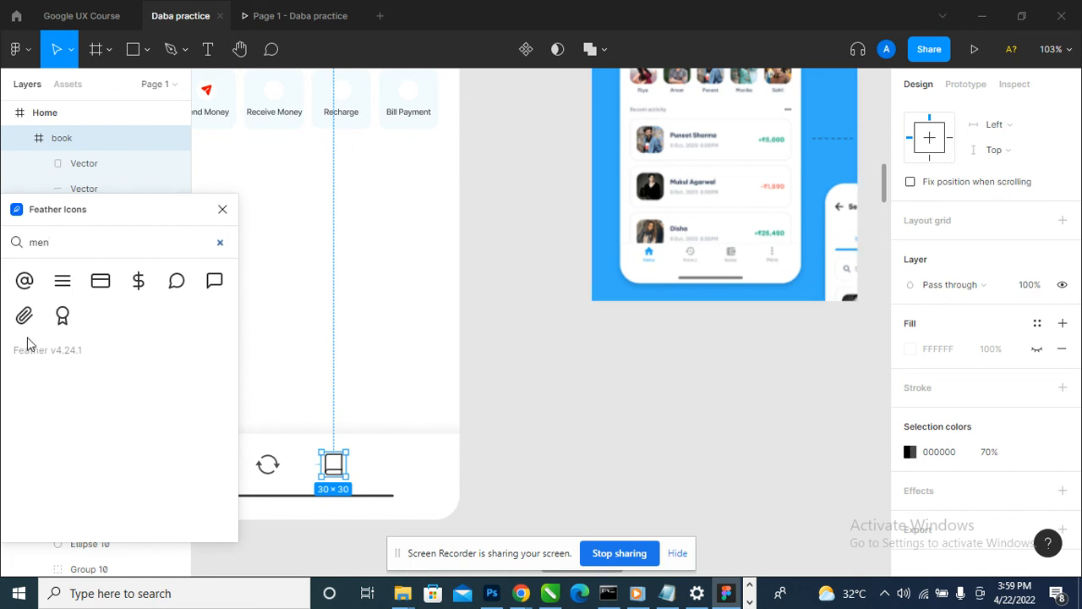
left_click(222, 209)
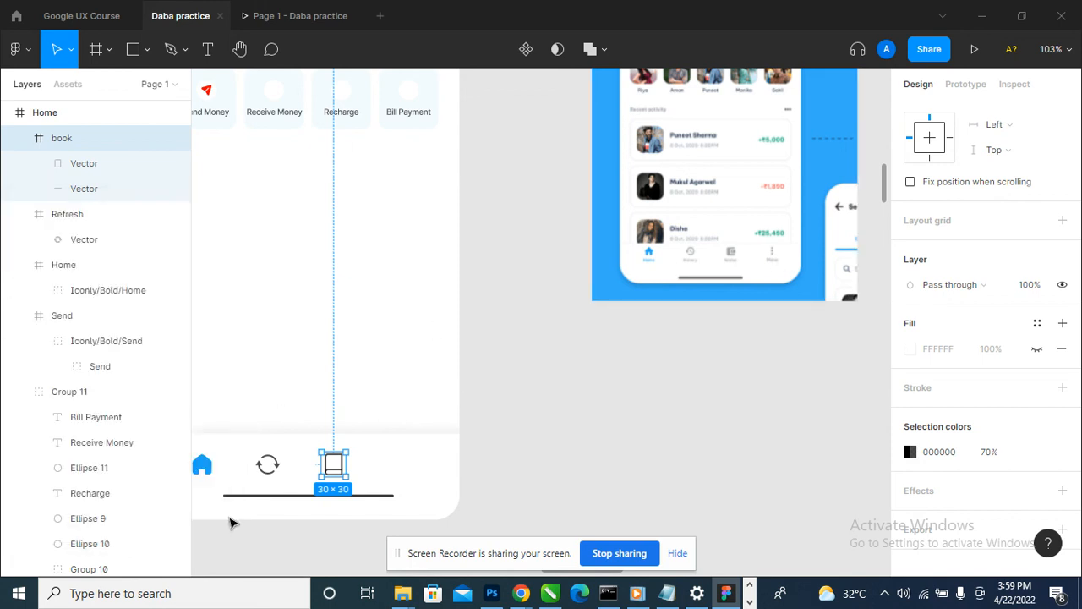
- Draw three stacked 8 by 8 circles, spaced 5 apart, at the end of the navigation bar beyond the book icon
scroll(466, 459, "down", 2)
scroll(321, 500, "up", 4)
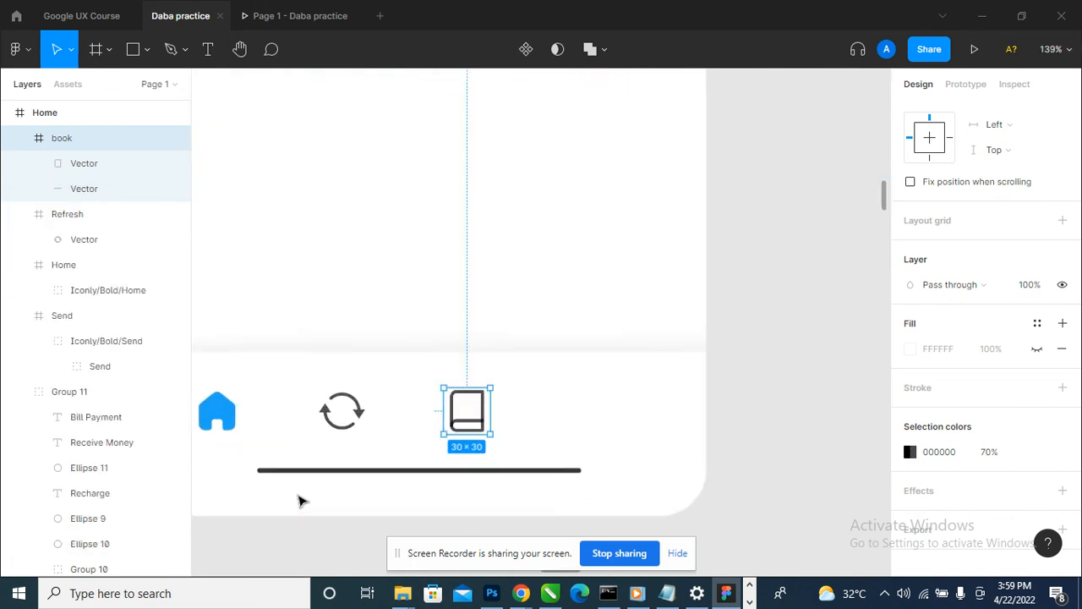
left_click(146, 50)
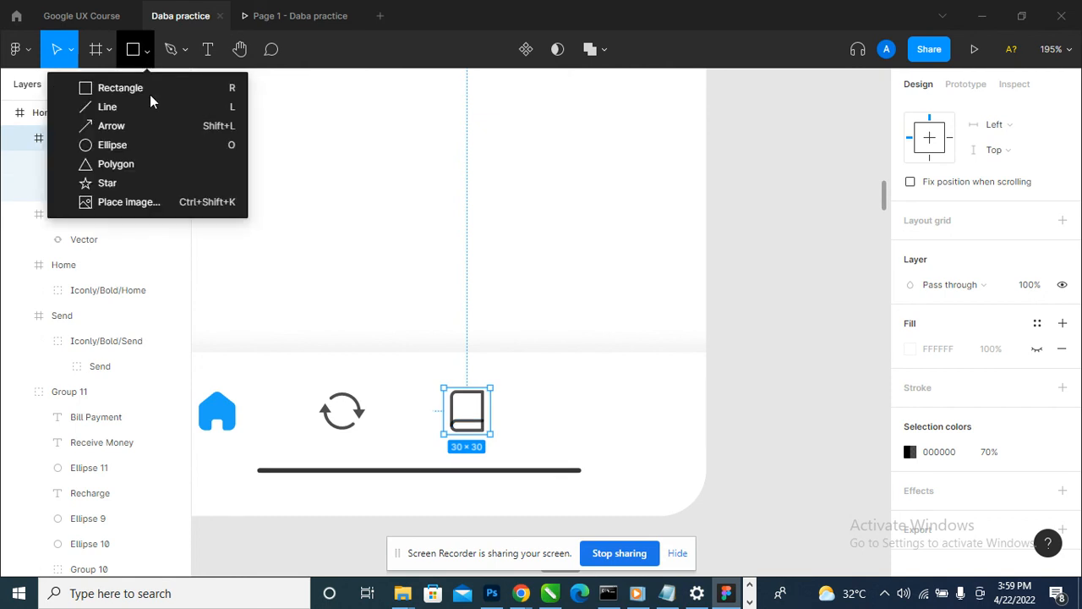
left_click(155, 145)
mouse_move(604, 381)
left_mouse_down()
mouse_move(621, 398)
mouse_move(620, 461)
left_mouse_up()
scroll(614, 394, "up", 2)
scroll(550, 447, "down", 5)
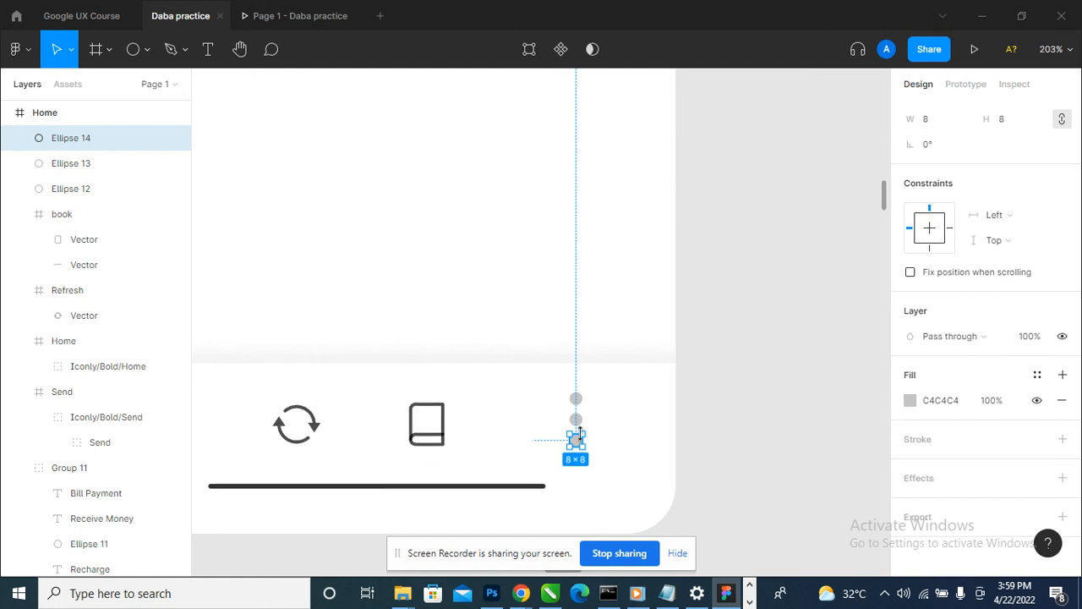
- Combine the three stacked circles into one shape with a Union boolean operation
left_click(576, 420, "shift")
left_click(576, 402, "shift")
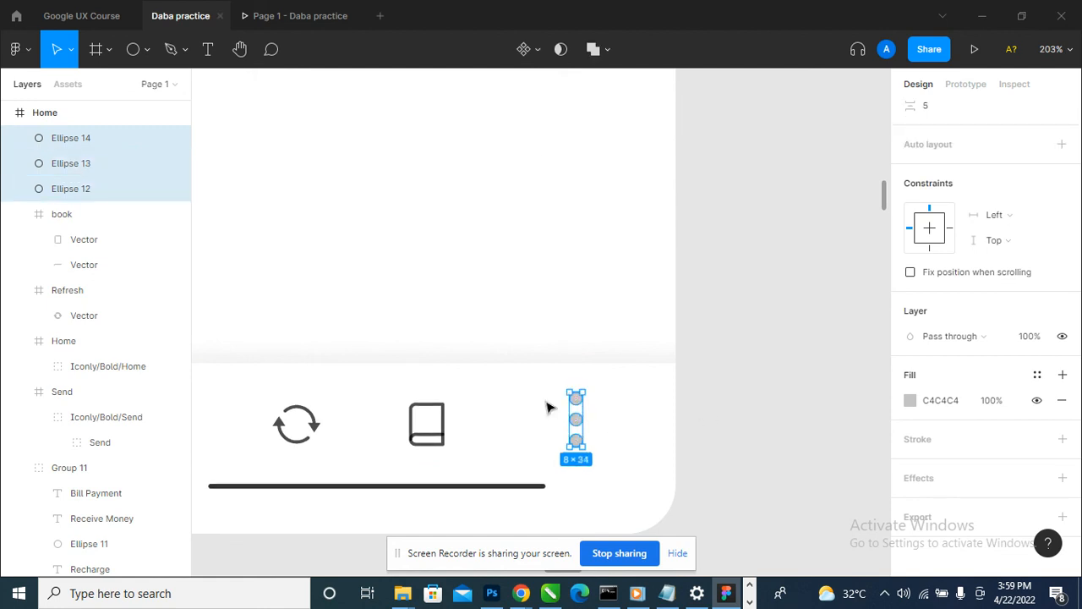
left_click(593, 49)
scroll(563, 406, "down", 4)
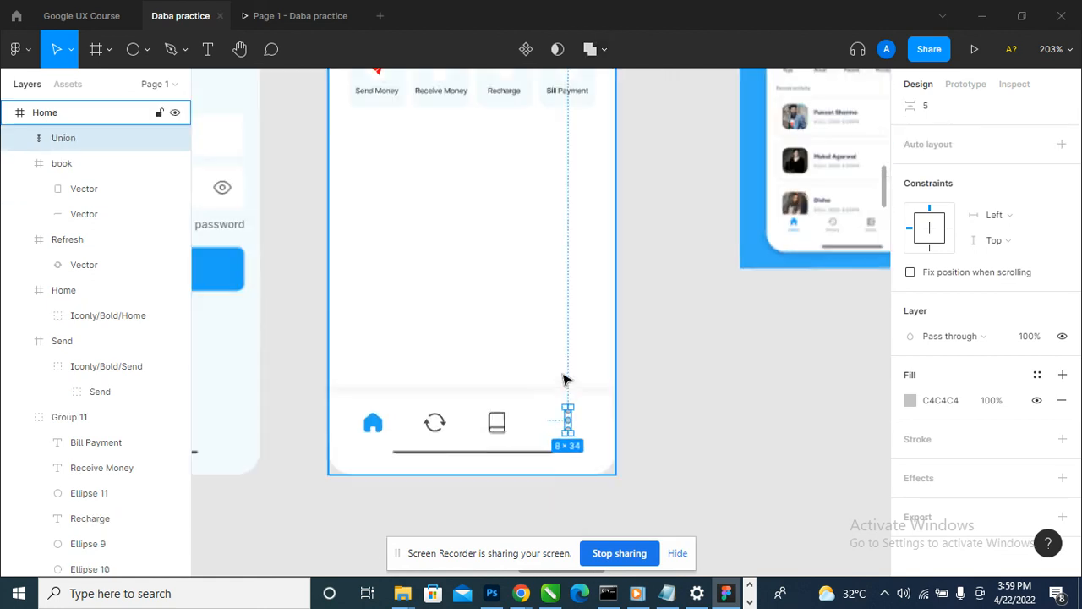
- Fill the three-dot shape with black (000000) at 70% opacity
scroll(489, 432, "up", 3)
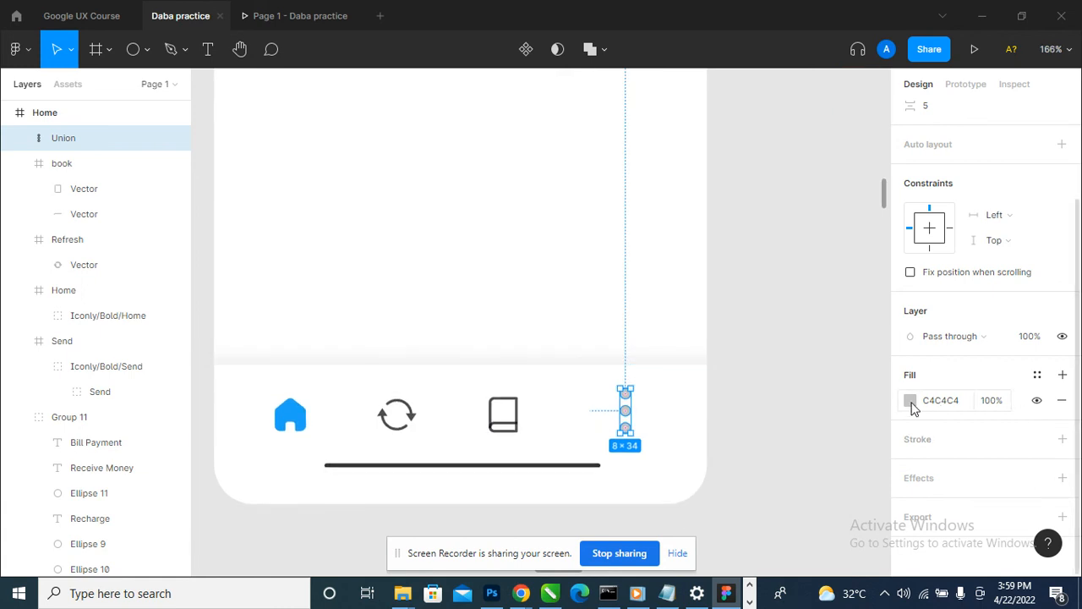
left_click(913, 408)
left_click_drag(834, 346, 659, 418)
left_click(1003, 404)
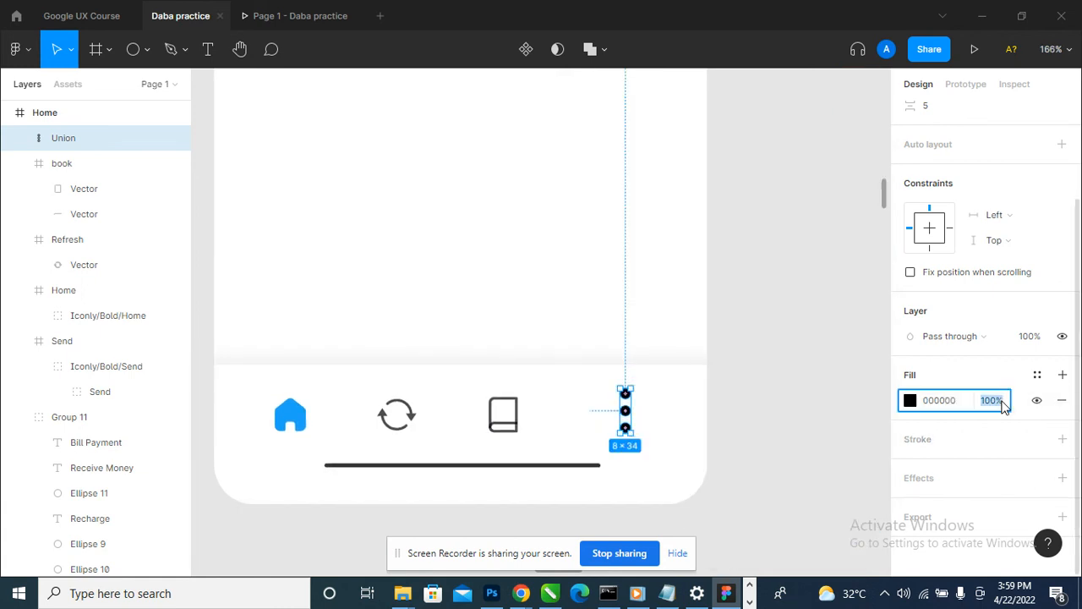
type("70")
key("Return")
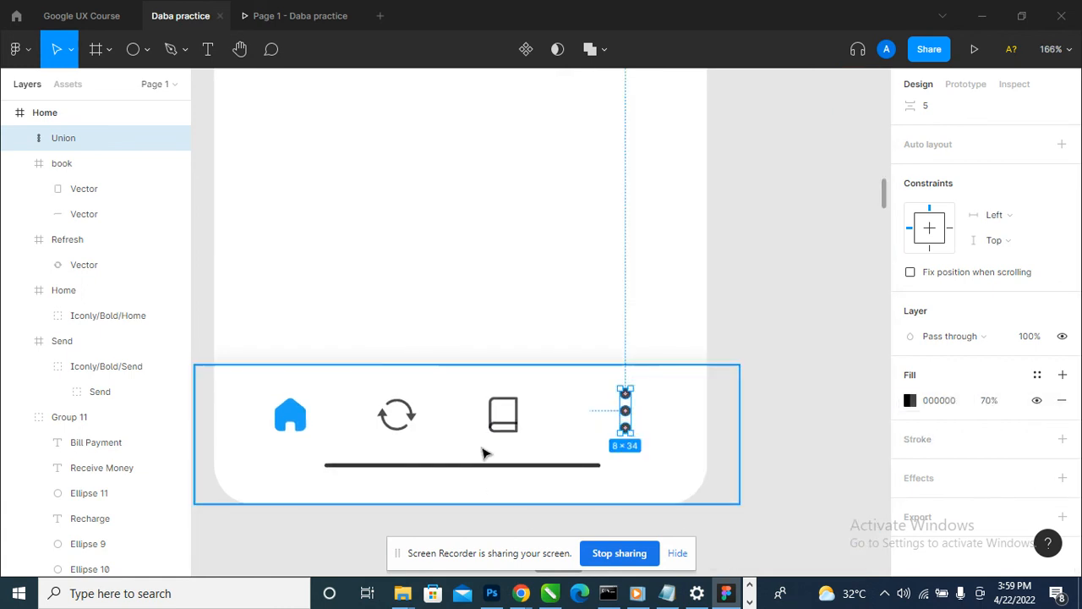
scroll(592, 421, "up", 1)
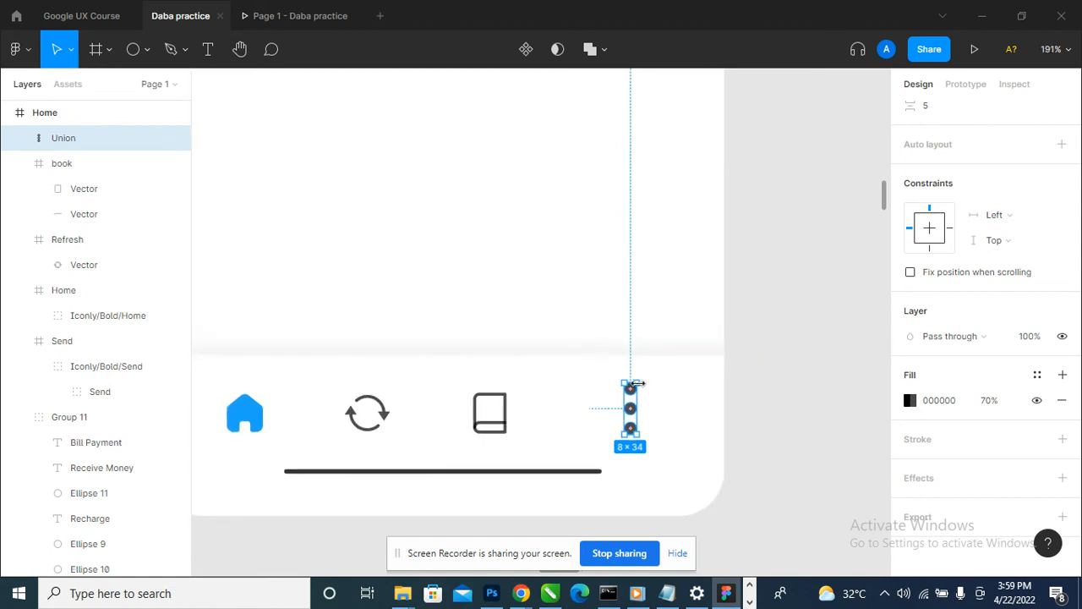
- Scale the three-dot shape to 6 by 25.5 nearer the book icon and align all four navigation icons by their vertical centres
left_click_drag(638, 383, 593, 423)
left_click(491, 415, "shift")
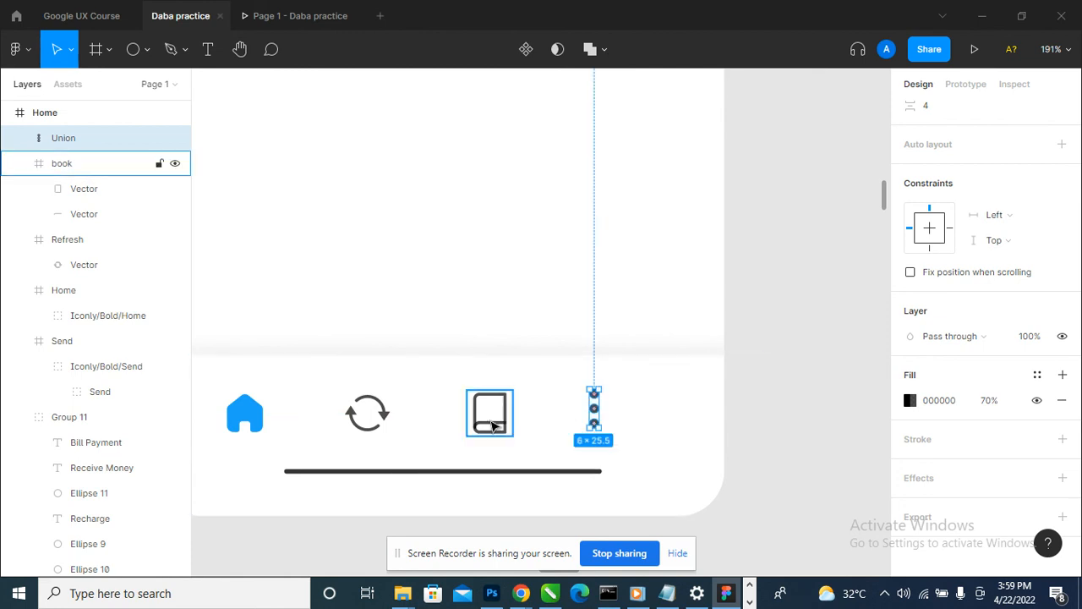
left_click(369, 427, "shift")
left_click(245, 414, "shift")
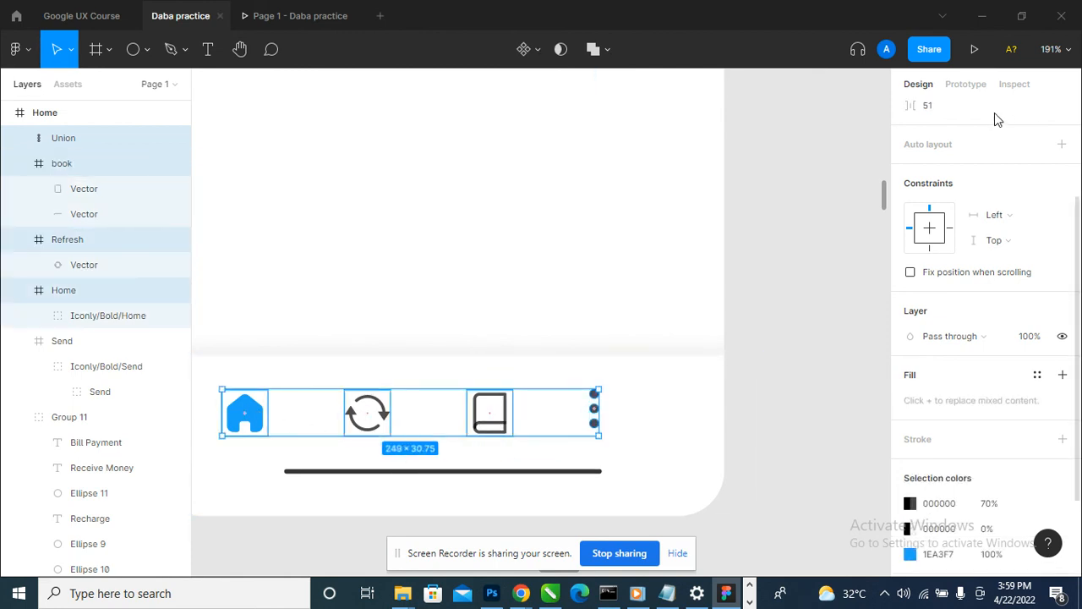
scroll(882, 279, "down", 3)
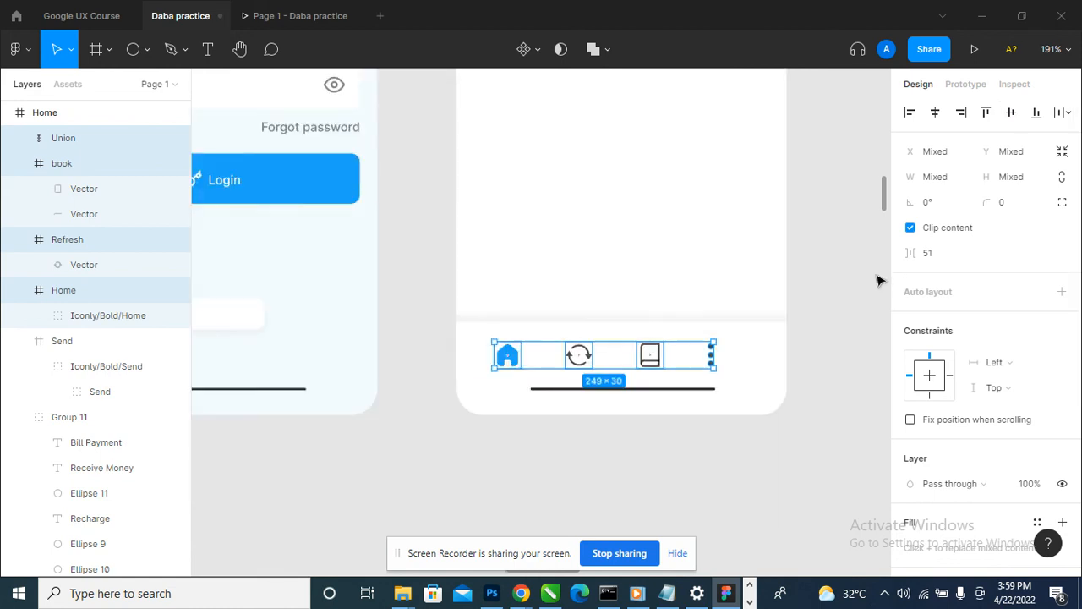
left_click(840, 341)
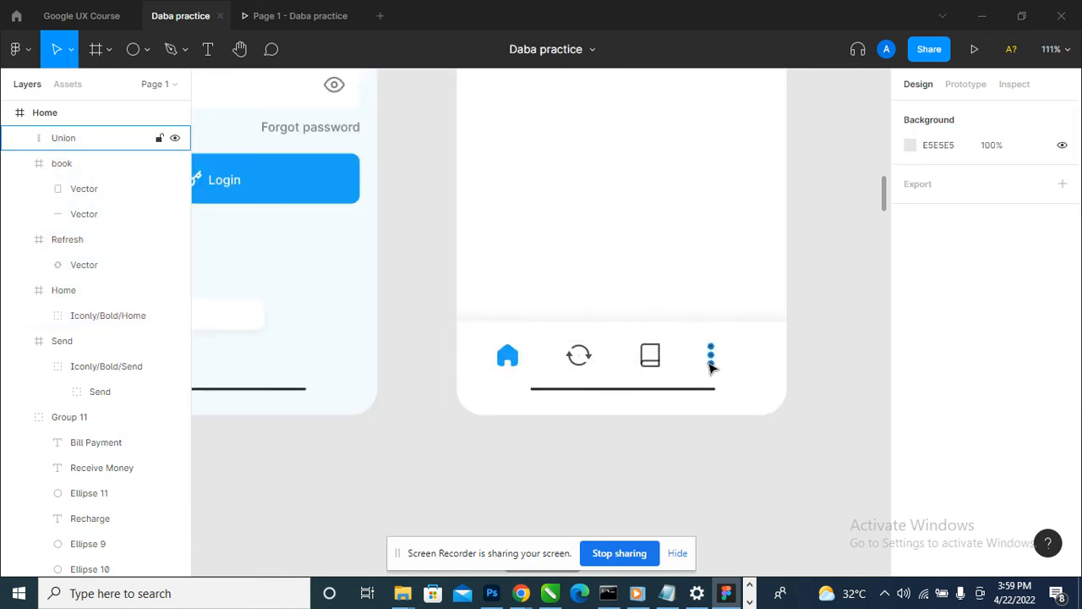
- Widen the spacing between the four navigation icons, shifting the refresh, book and three-dot icons outward until the dots sit at X 316
left_click(711, 362)
left_click(652, 369, "shift")
left_click(583, 359, "shift")
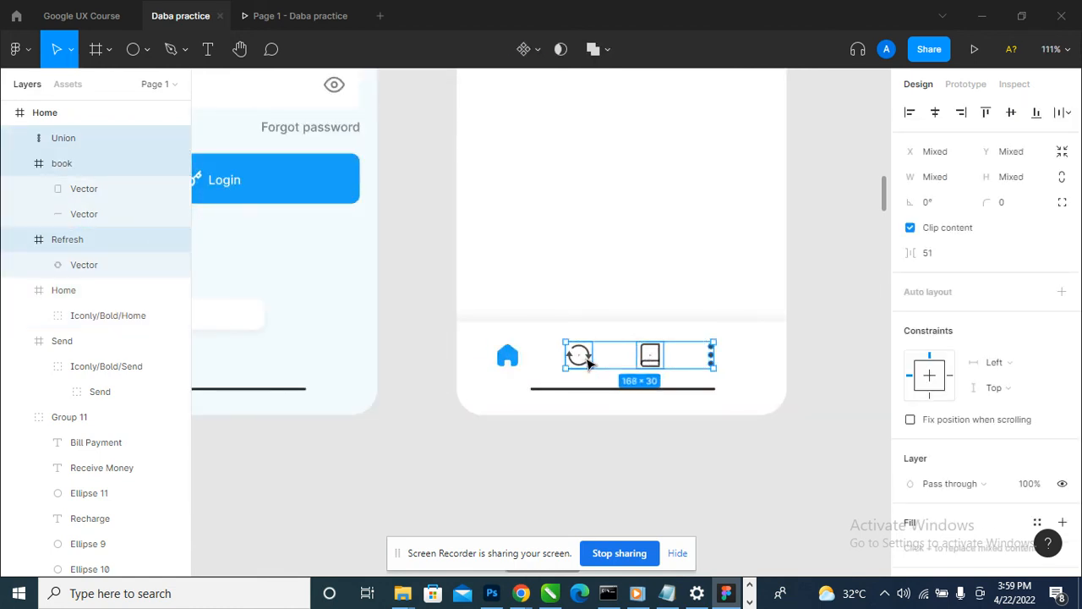
left_click_drag(587, 359, 597, 361)
key("Left")
key("Left")
key("Left")
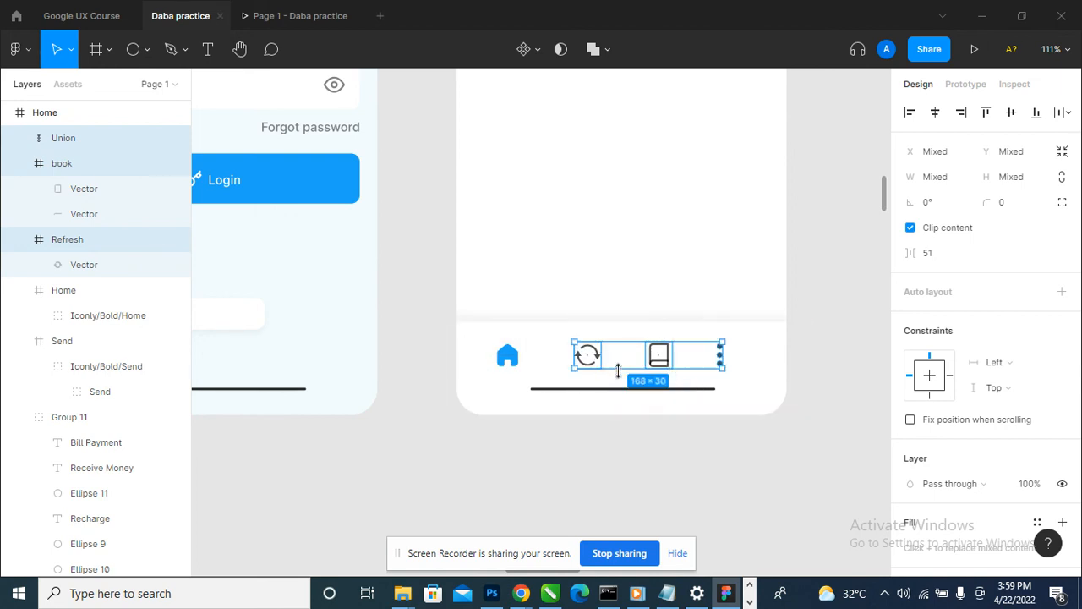
left_click(587, 355, "shift")
left_click_drag(662, 361, 671, 365)
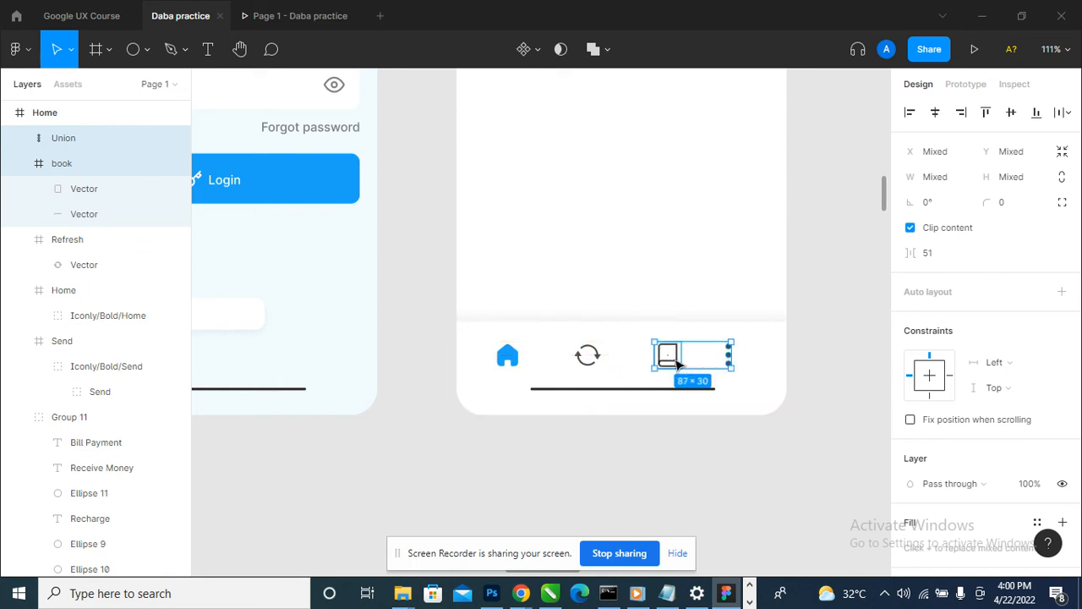
left_click(731, 362)
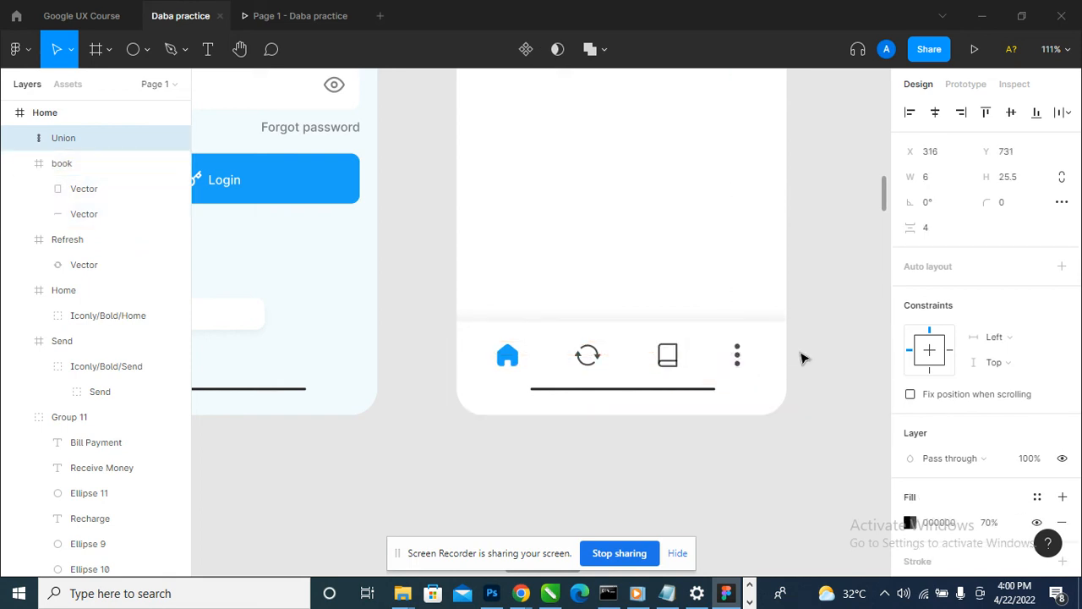
left_click(832, 341)
- Check the Home screen's navigation bar in the prototype preview and return to the design file
scroll(829, 353, "down", 2)
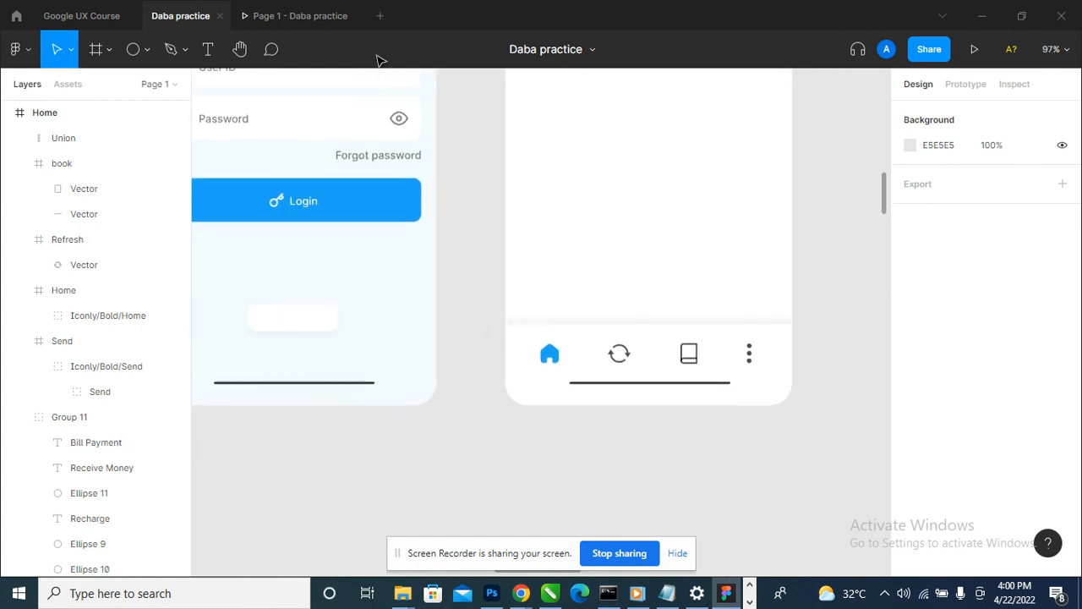
left_click(253, 15)
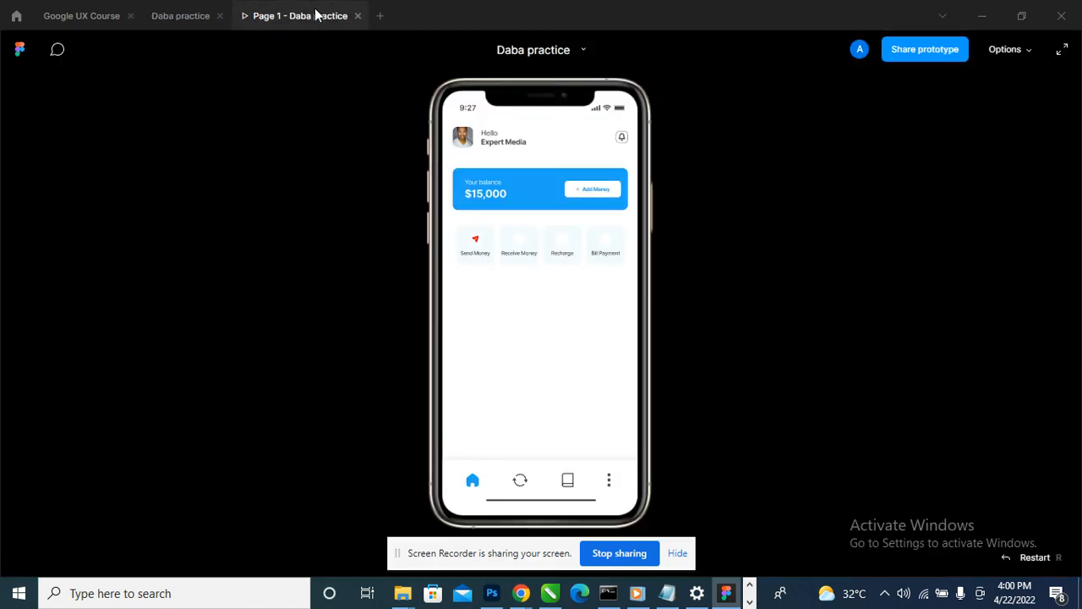
left_click(186, 20)
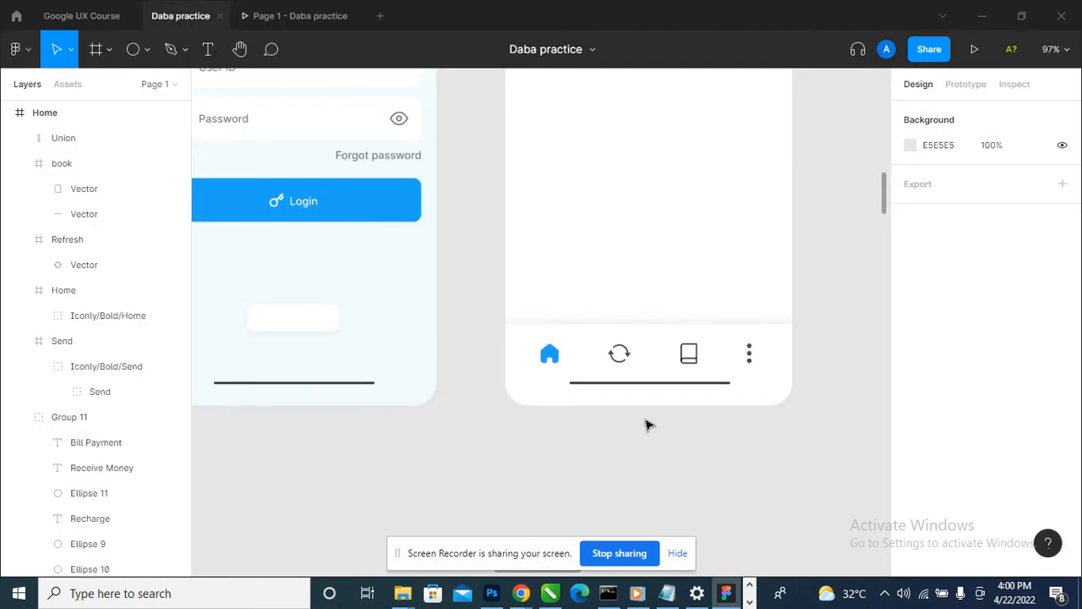
- Delete the dark home indicator line from both the Home and Login screens and check the result in the prototype preview
left_click(657, 384)
left_click(416, 467)
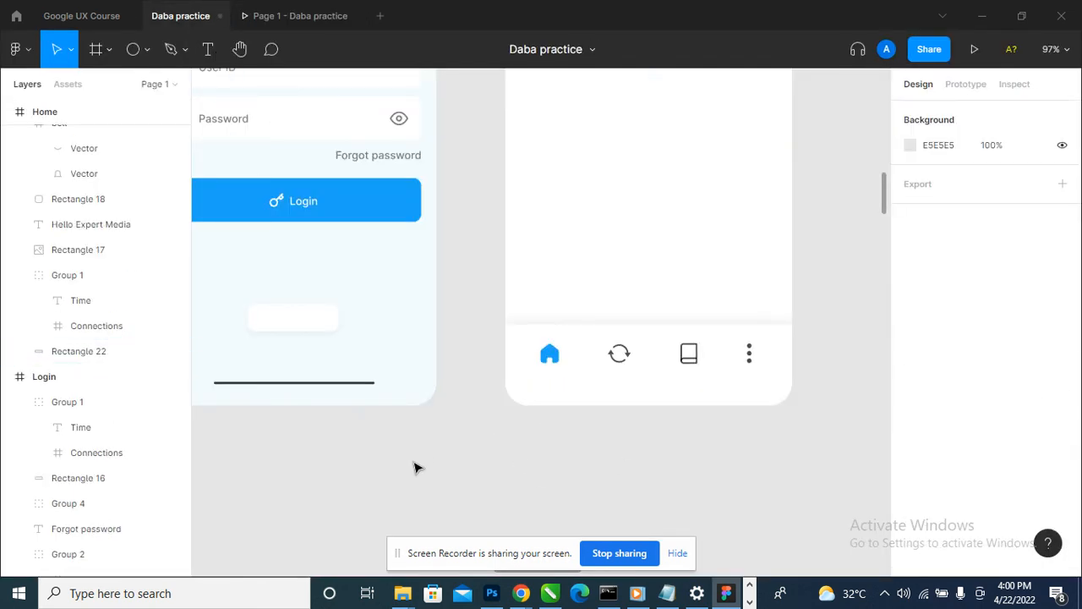
left_click(322, 385)
key("Delete")
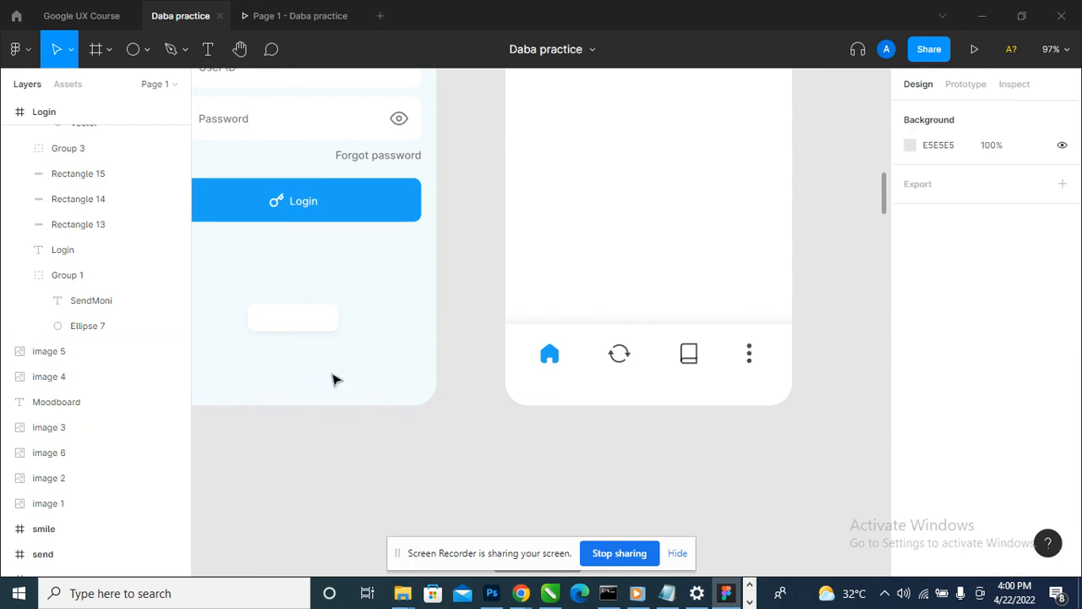
left_click(295, 17)
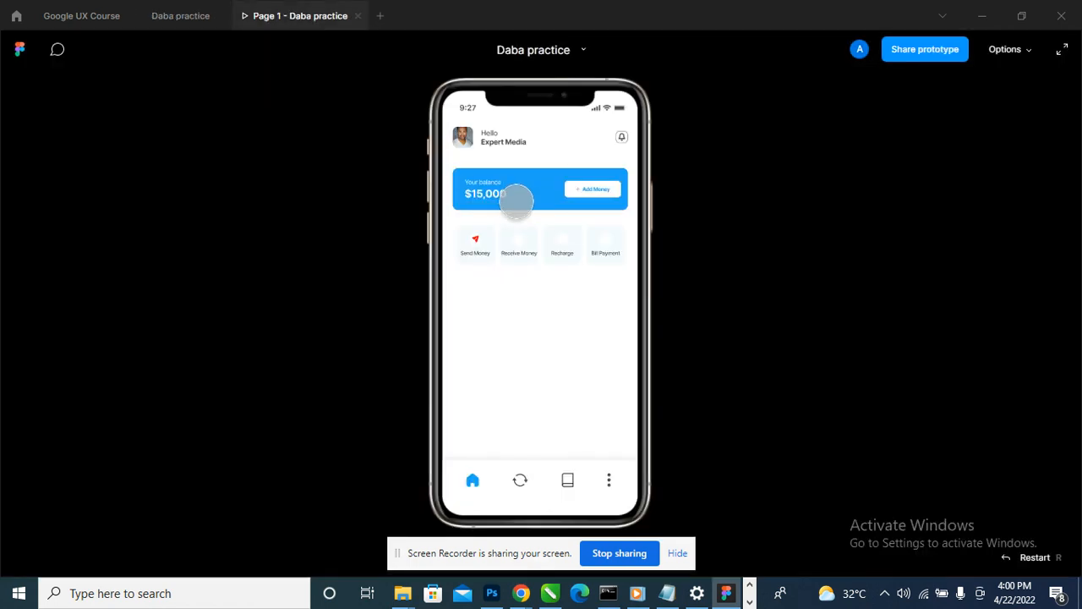
left_click(179, 16)
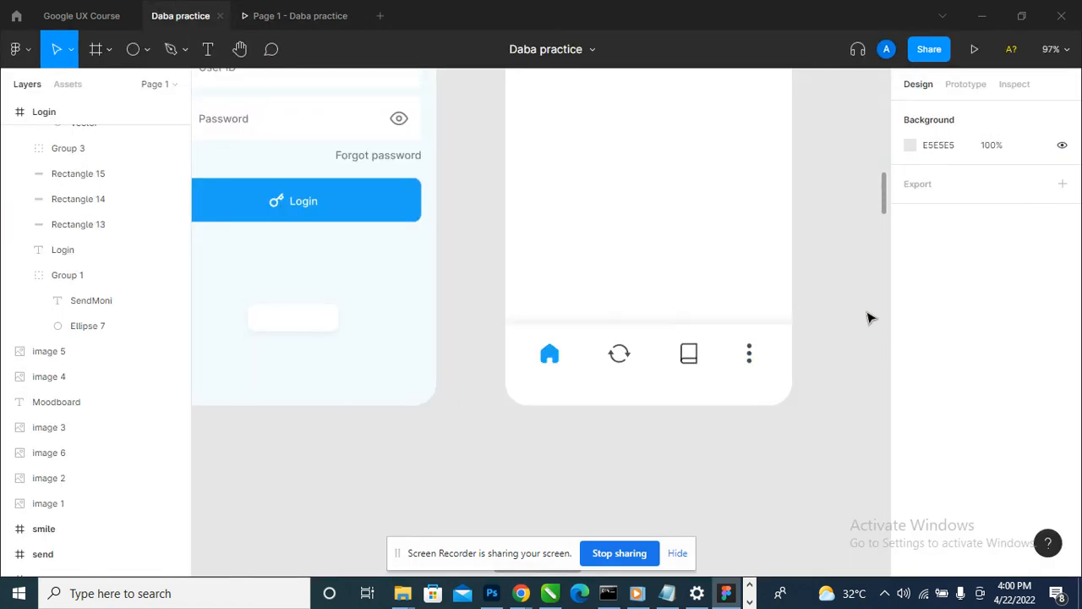
- Move the navigation bar background and its four icons slightly lower on the Home screen and check them in the prototype preview
mouse_move(867, 312)
left_mouse_down()
mouse_move(517, 447)
mouse_move(611, 423)
left_mouse_up()
left_click(677, 372)
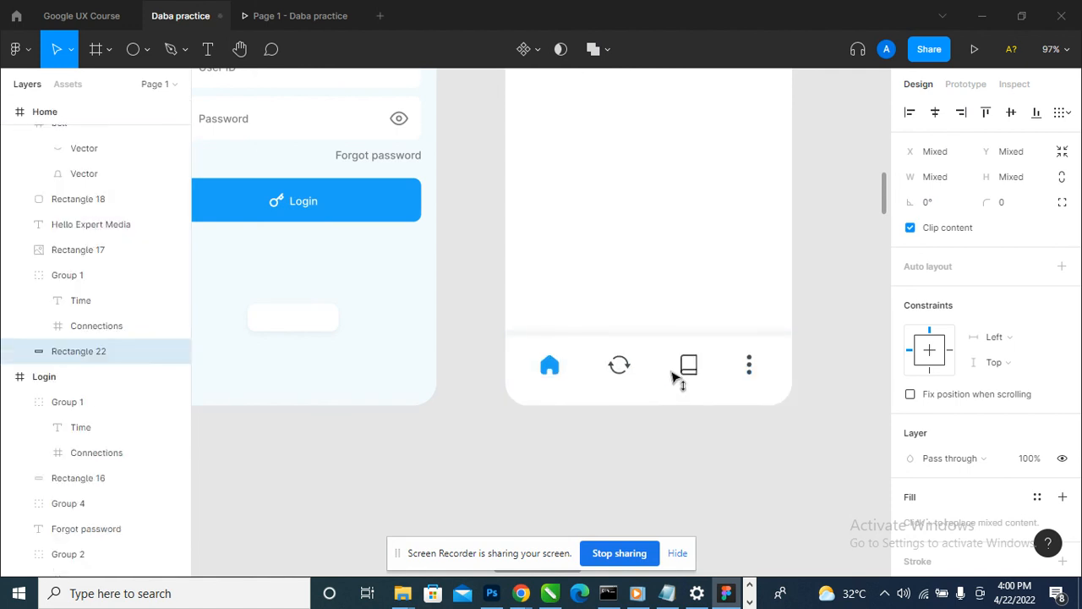
left_click(298, 12)
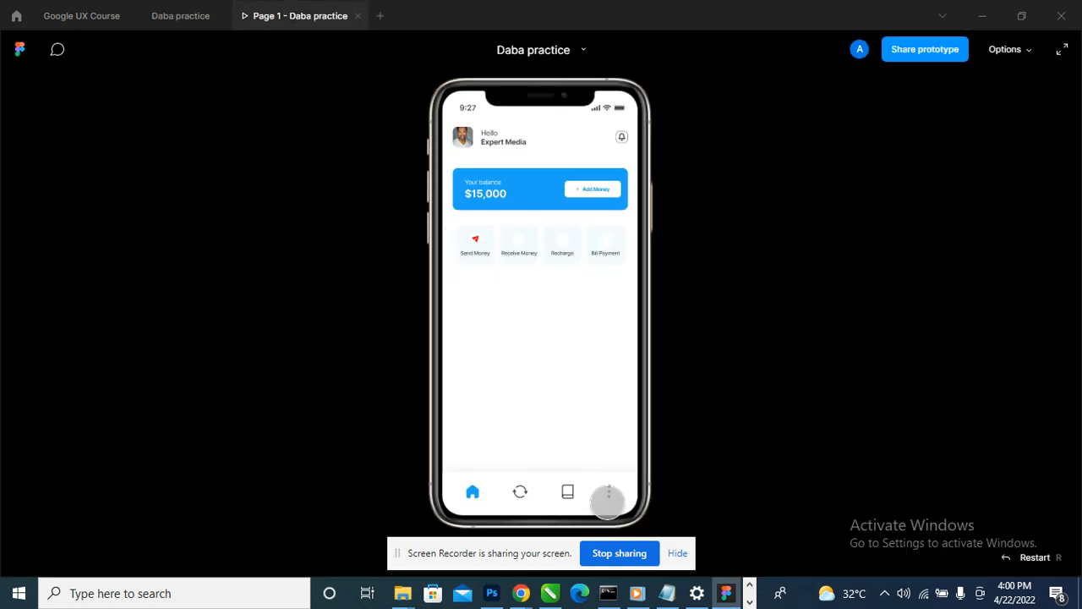
left_click(172, 6)
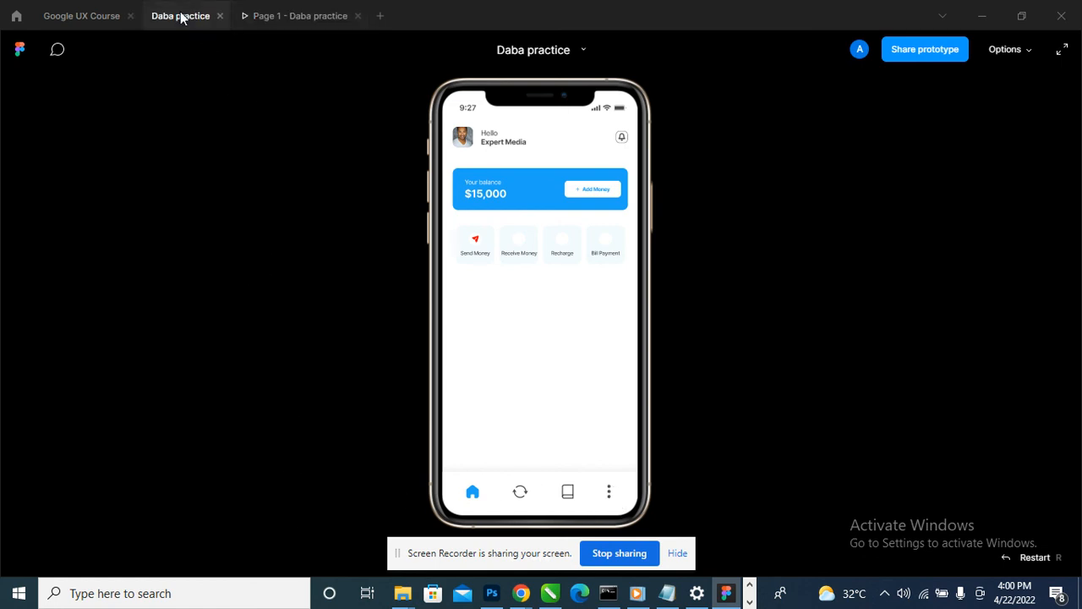
- Compare the Home screen with the reference design's action icons, contact row, activity list and navigation bar
scroll(457, 380, "down", 5)
scroll(745, 306, "up", 5)
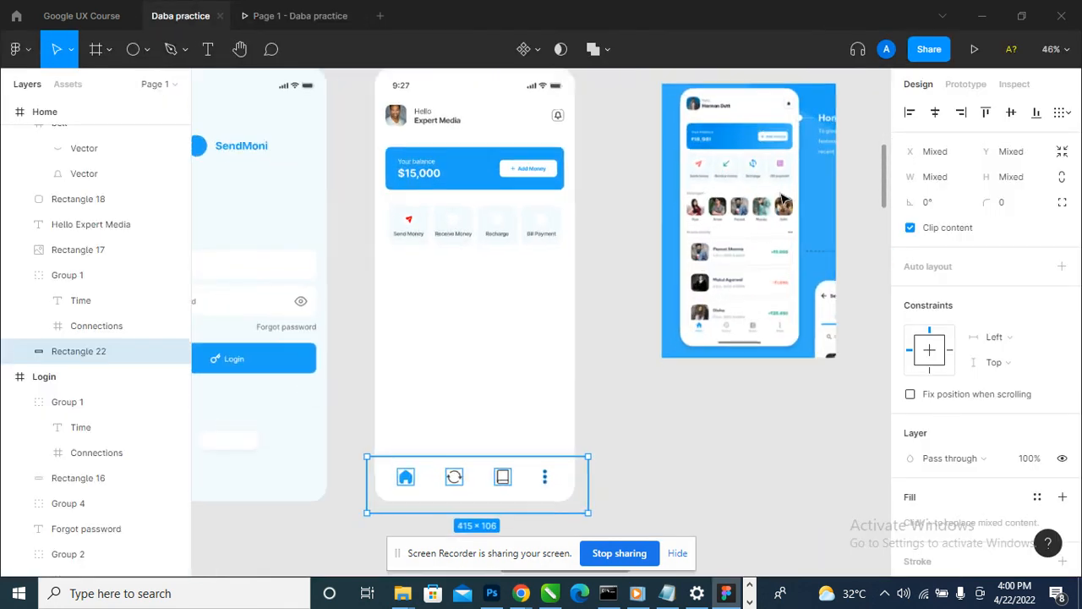
scroll(640, 203, "down", 2)
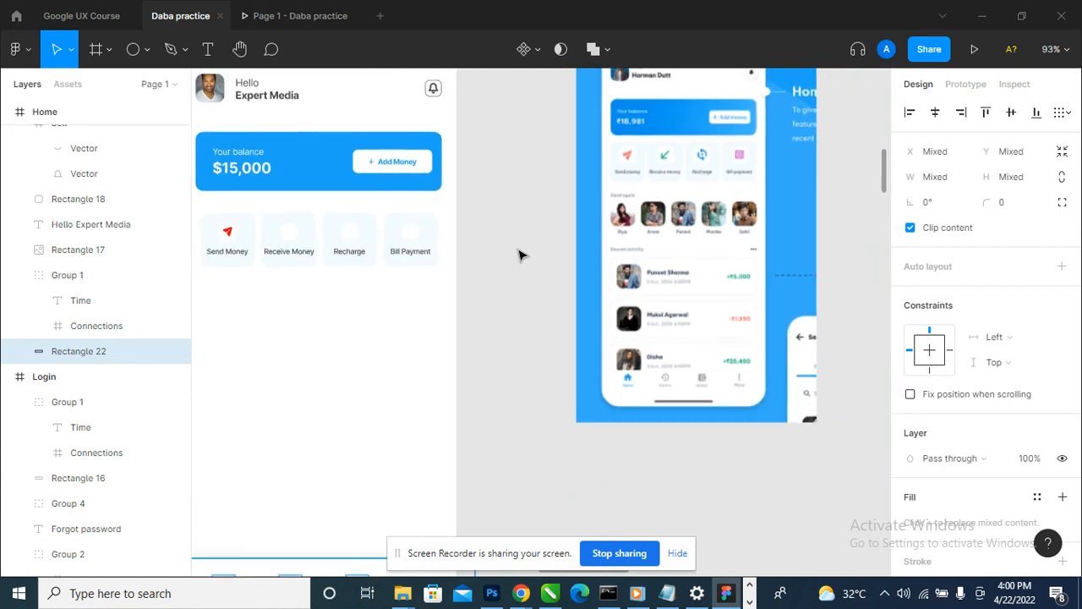
scroll(672, 244, "down", 1)
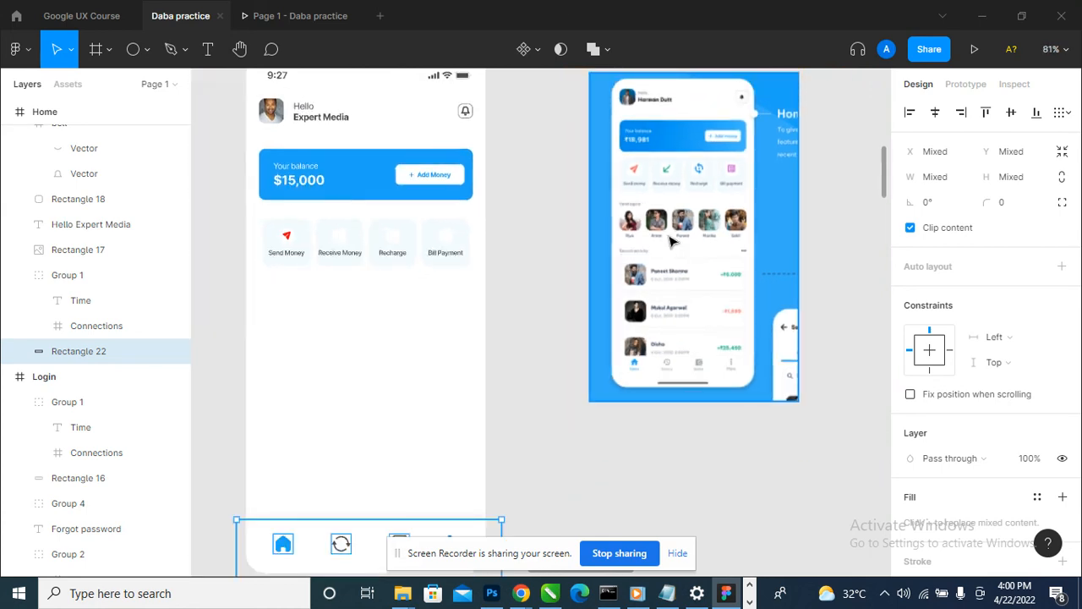
scroll(381, 343, "up", 2)
scroll(326, 391, "down", 1)
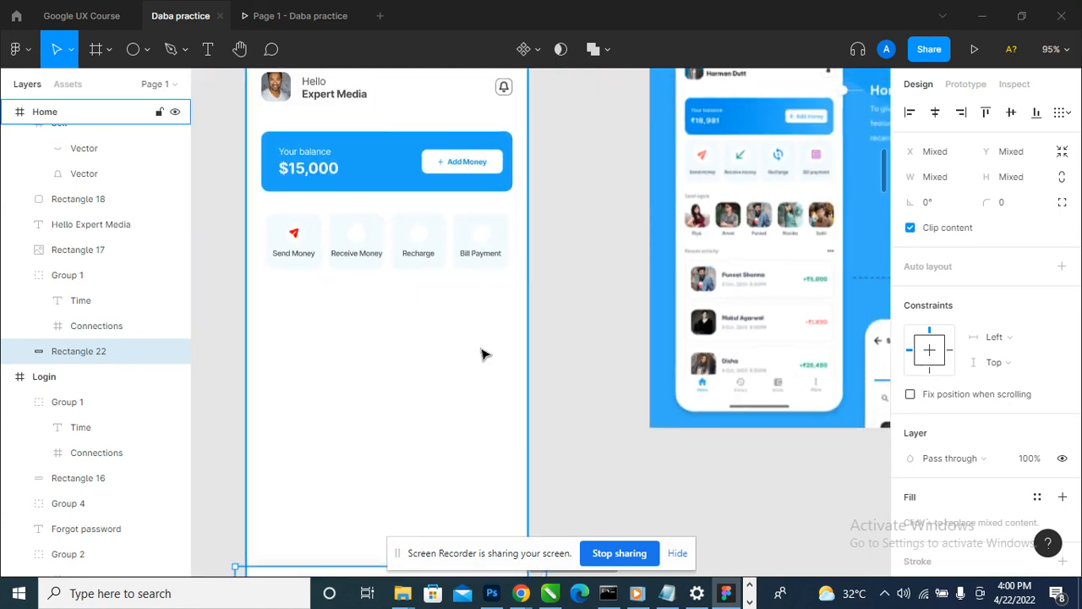
scroll(483, 352, "down", 3)
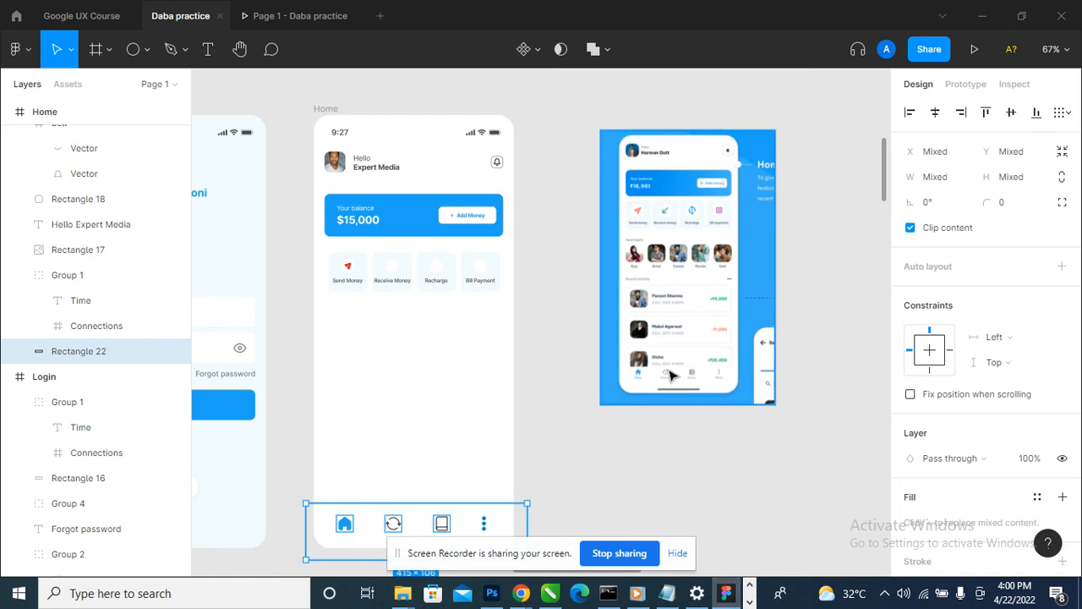
scroll(634, 372, "down", 1)
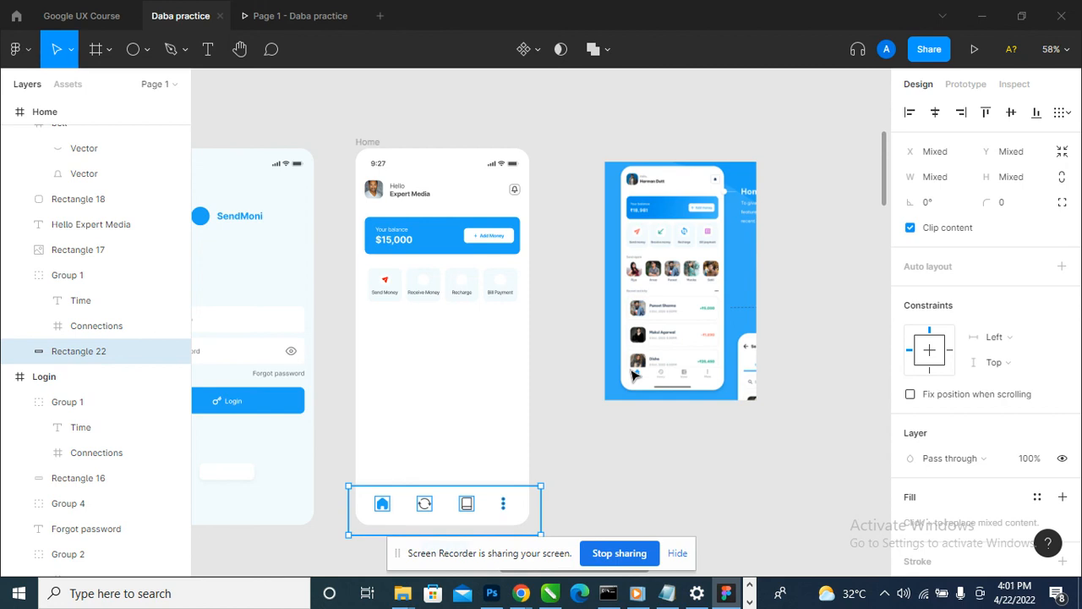
- Move the reference design image close beside the Home frame, to X 3472 and Y 400
left_click_drag(639, 291, 600, 248)
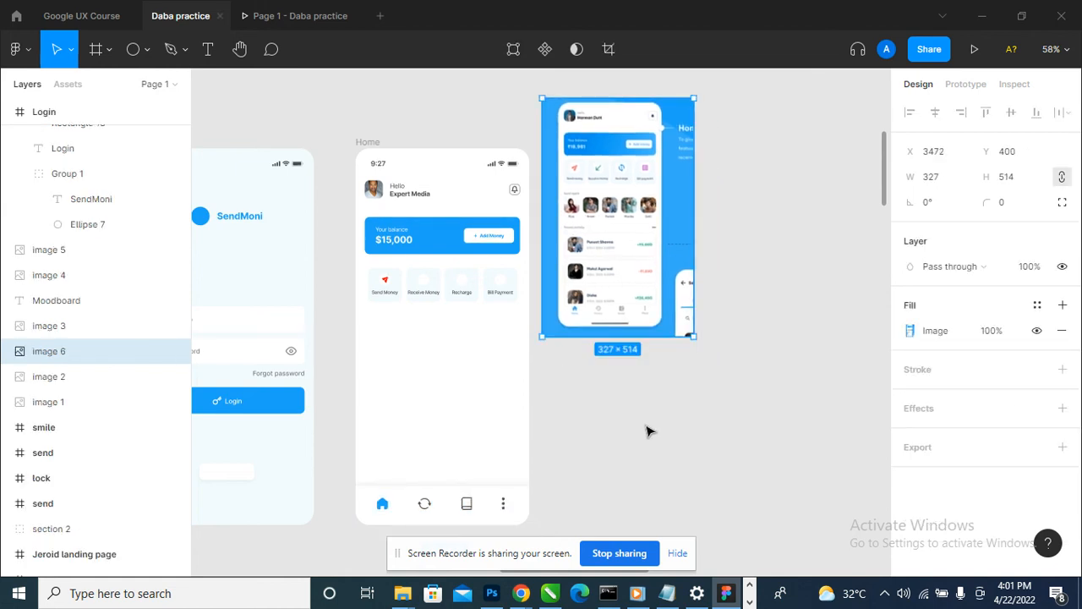
scroll(638, 398, "down", 3)
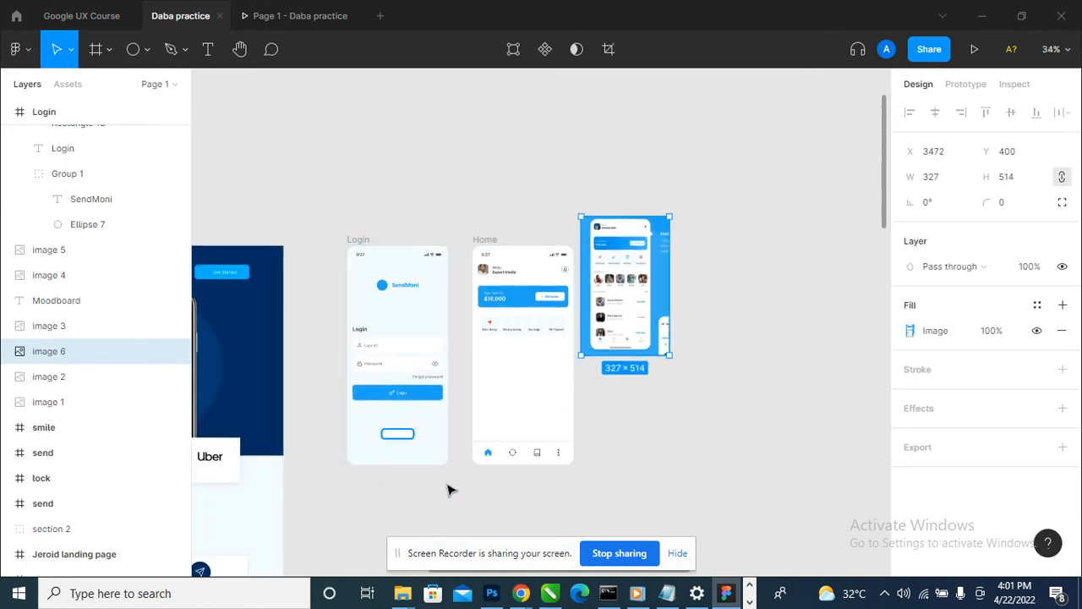
- Select the Login frame, hide the screen-sharing notice and go back to the Login screen in the prototype preview
left_click(364, 250)
left_click(262, 16)
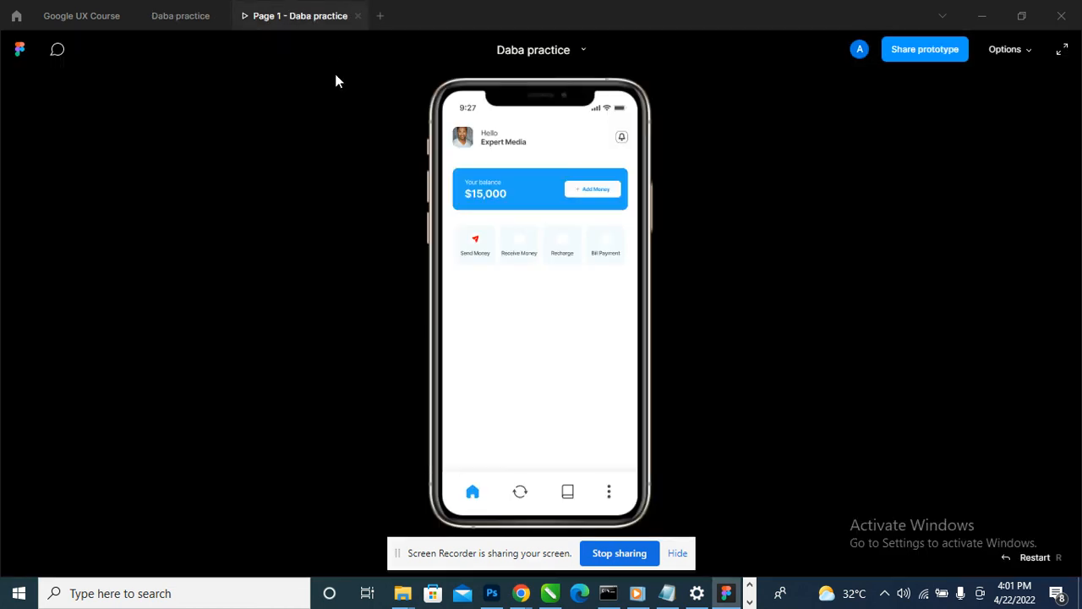
left_click(678, 553)
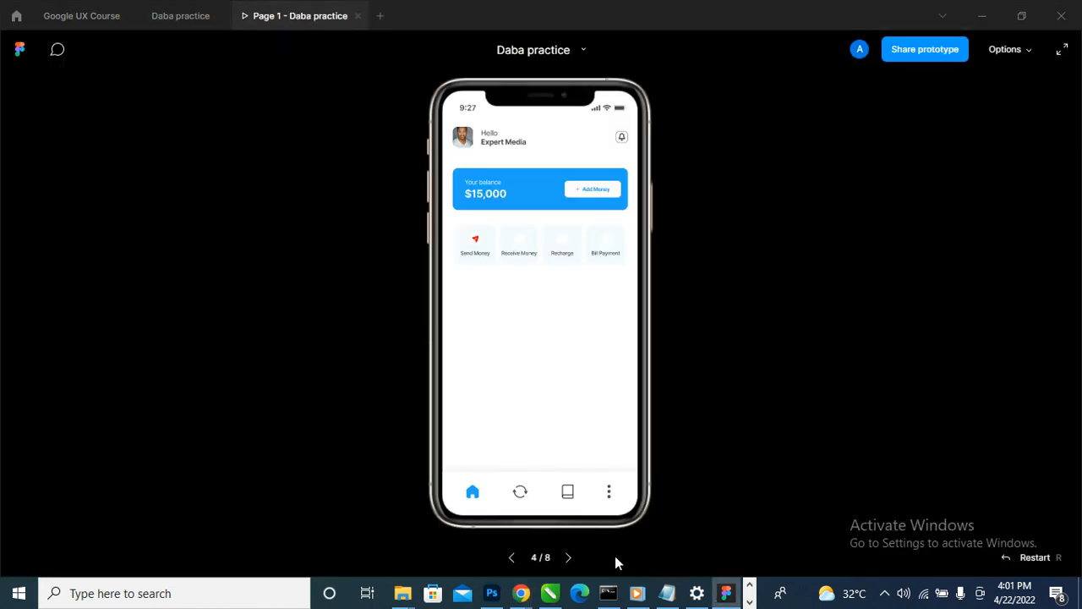
left_click(510, 558)
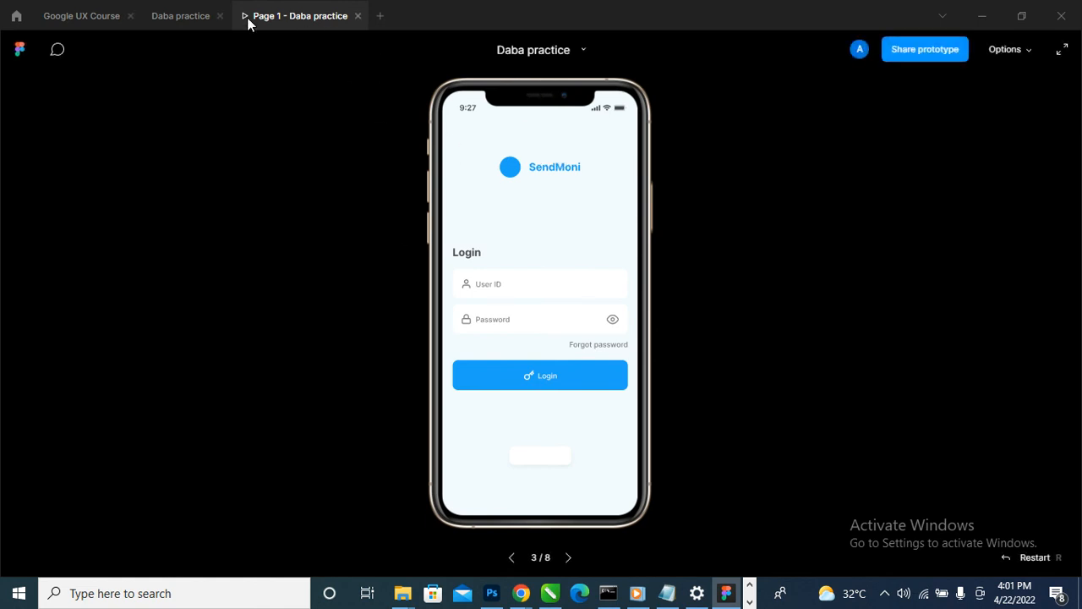
- Return to the Daba practice design file and bring up the overview of open windows
left_click(178, 18)
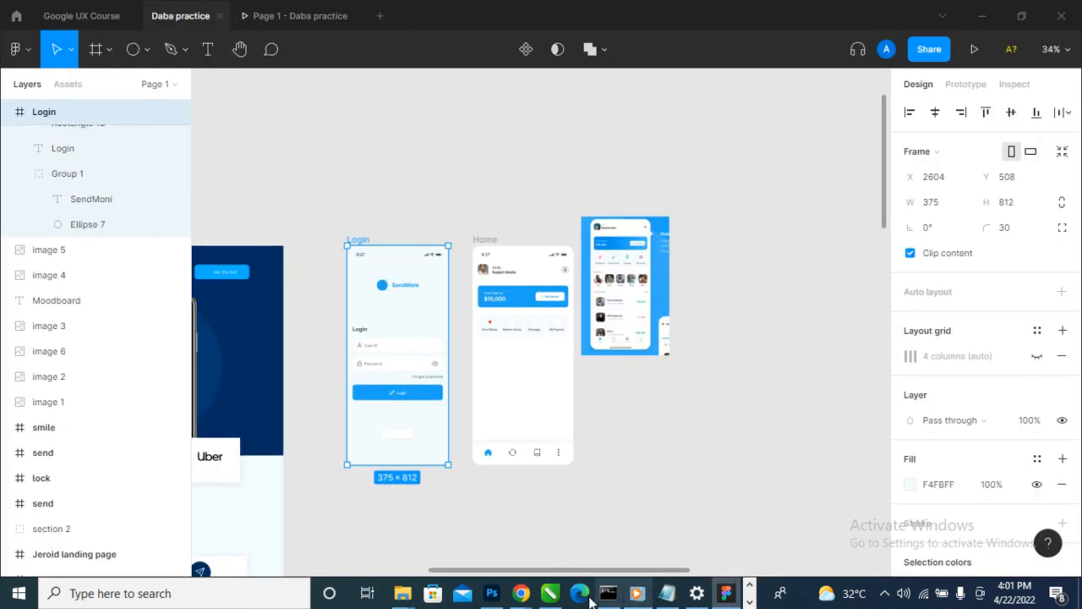
mouse_move(509, 597)
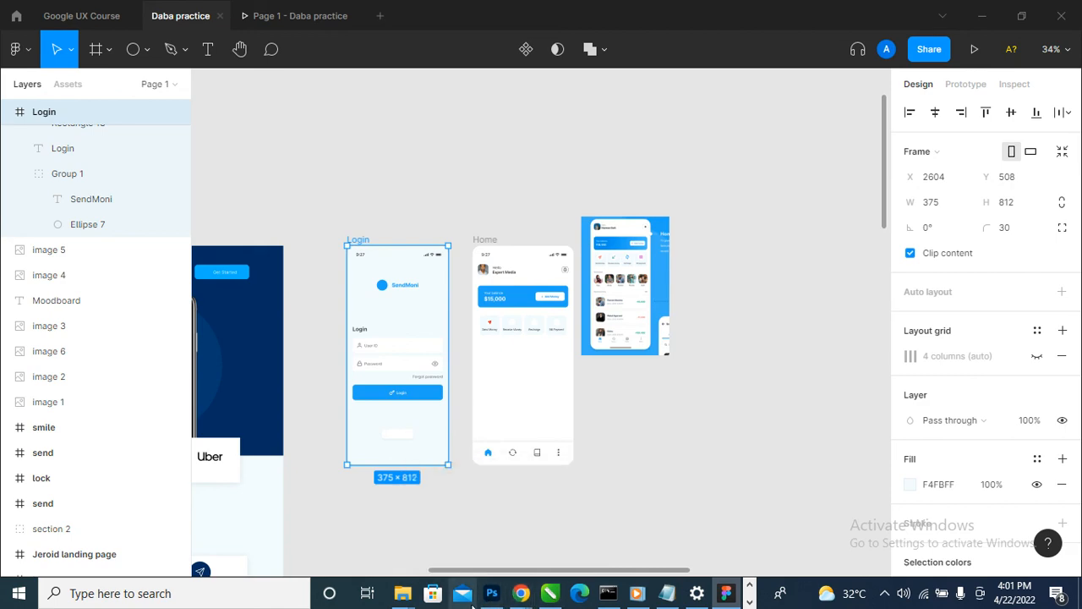
key("alt+Tab")
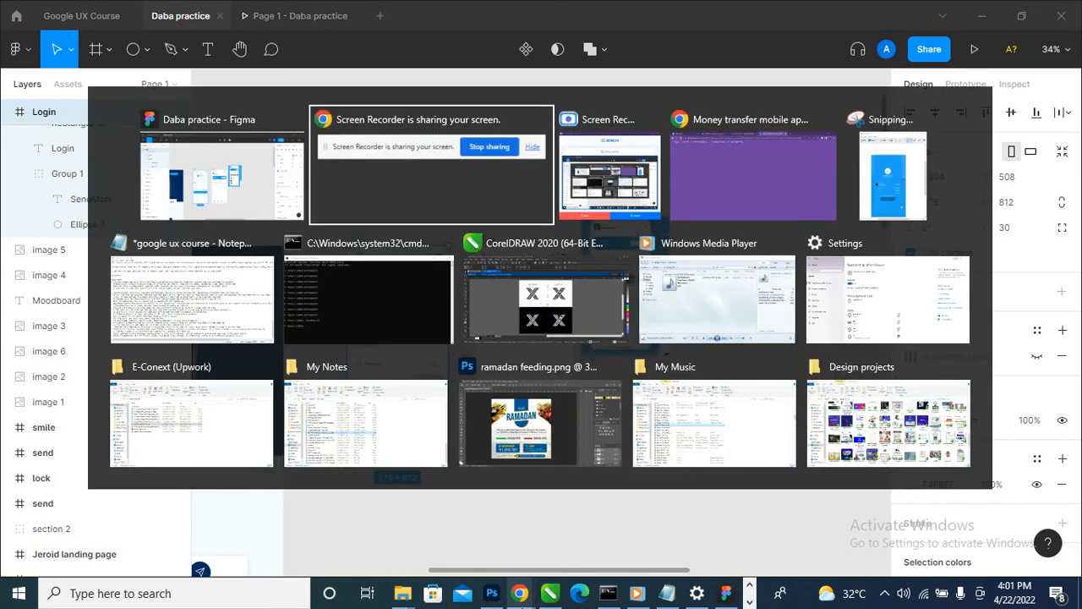